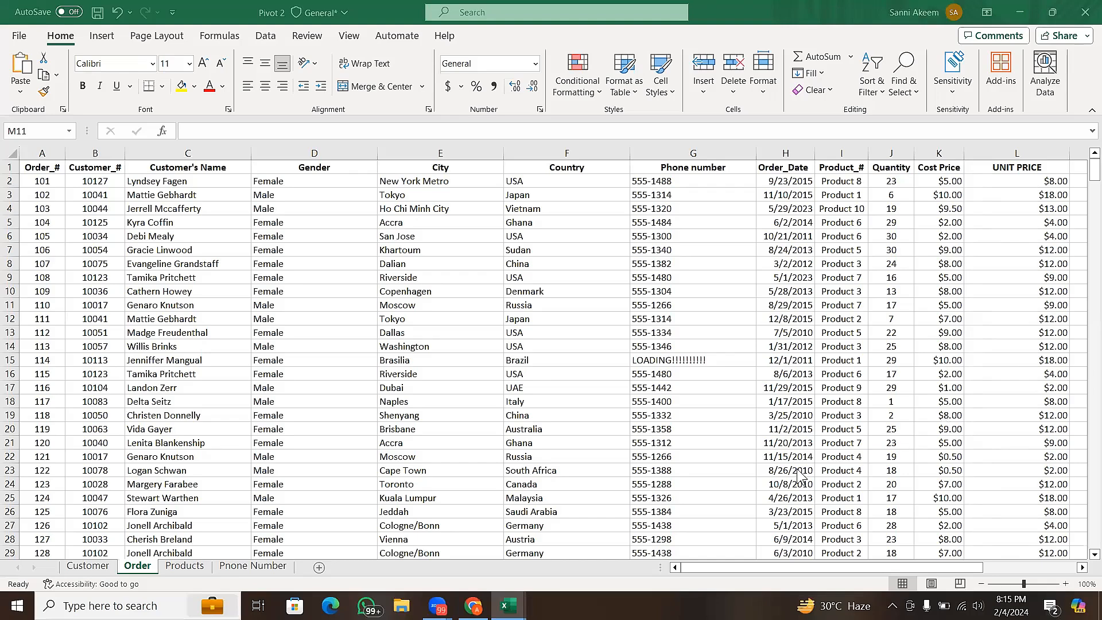
- Examine the order records on the Order sheet, going through the first rows one by one
{"action": "left_click", "coordinate": [401, 306]}
{"action": "left_click_drag", "start_coordinate": [749, 566], "coordinate": [712, 561]}
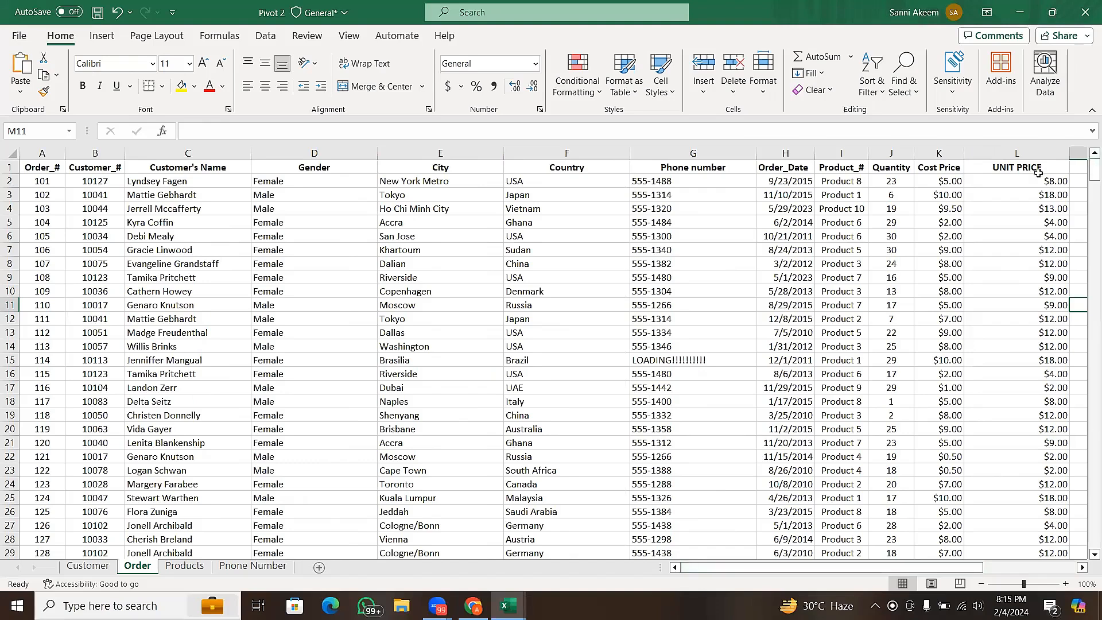
{"action": "left_click", "coordinate": [622, 281]}
{"action": "left_click", "coordinate": [192, 232]}
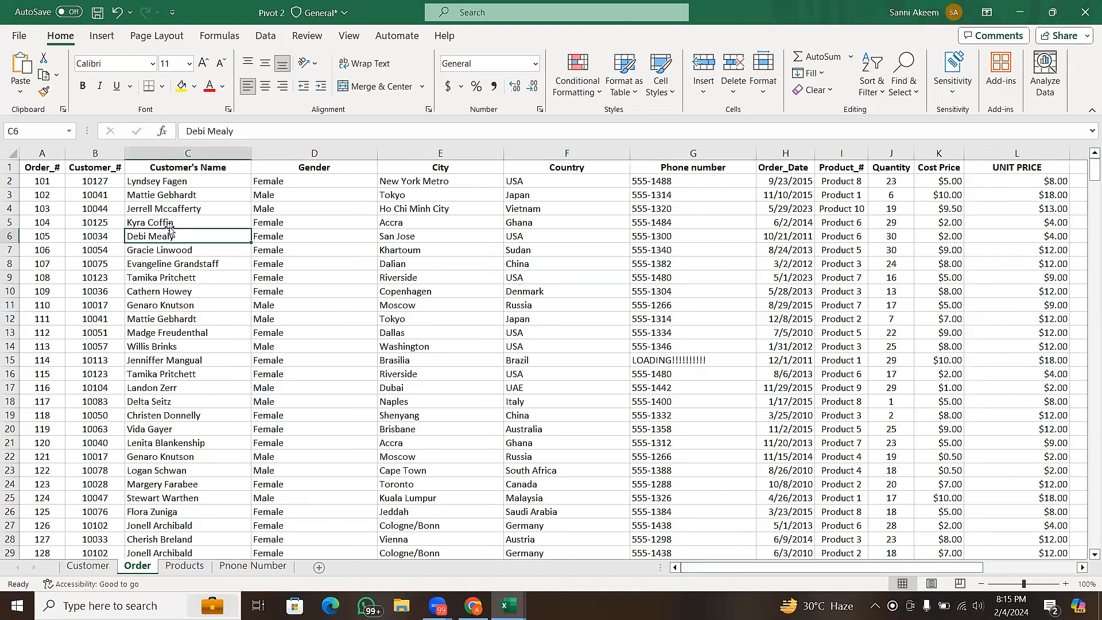
{"action": "left_click", "coordinate": [9, 181]}
{"action": "left_click", "coordinate": [9, 194]}
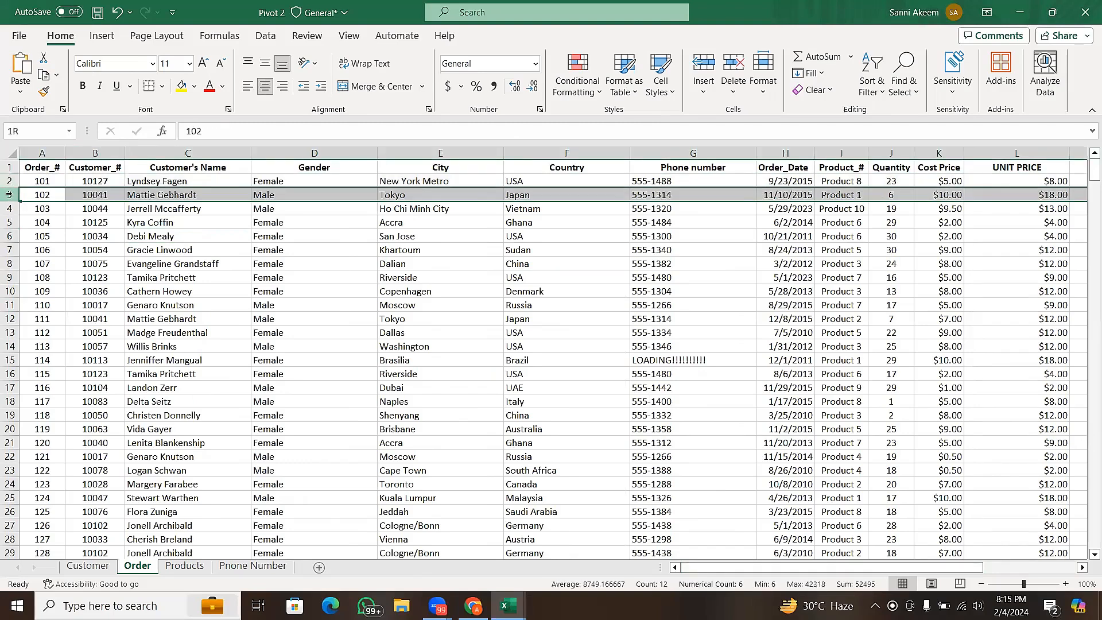
{"action": "left_click", "coordinate": [10, 209]}
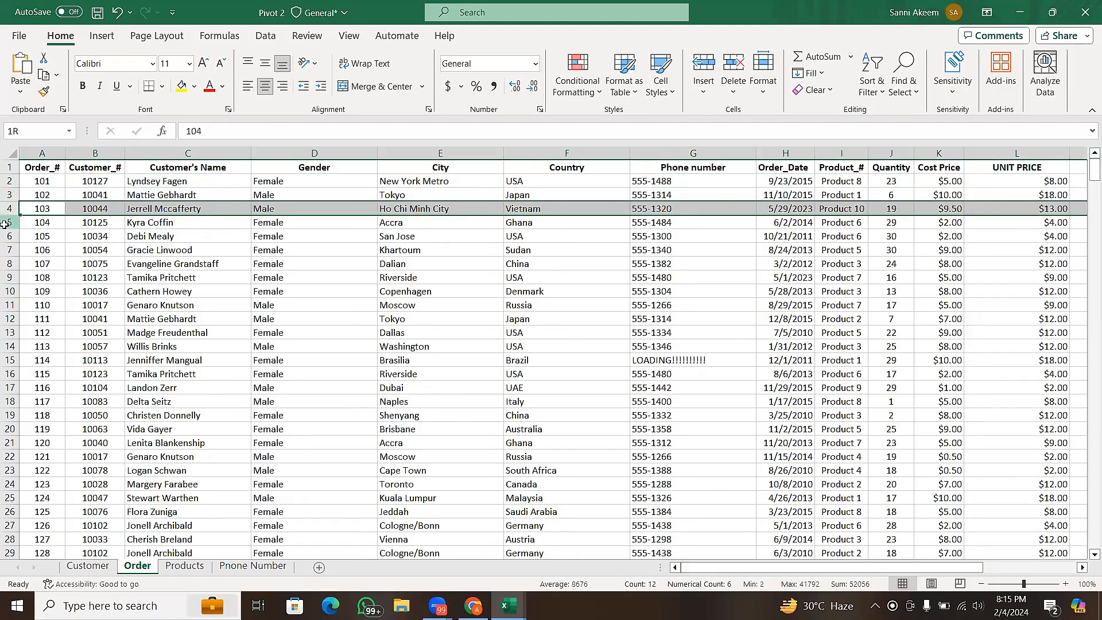
{"action": "left_click", "coordinate": [9, 223]}
{"action": "left_click", "coordinate": [85, 269]}
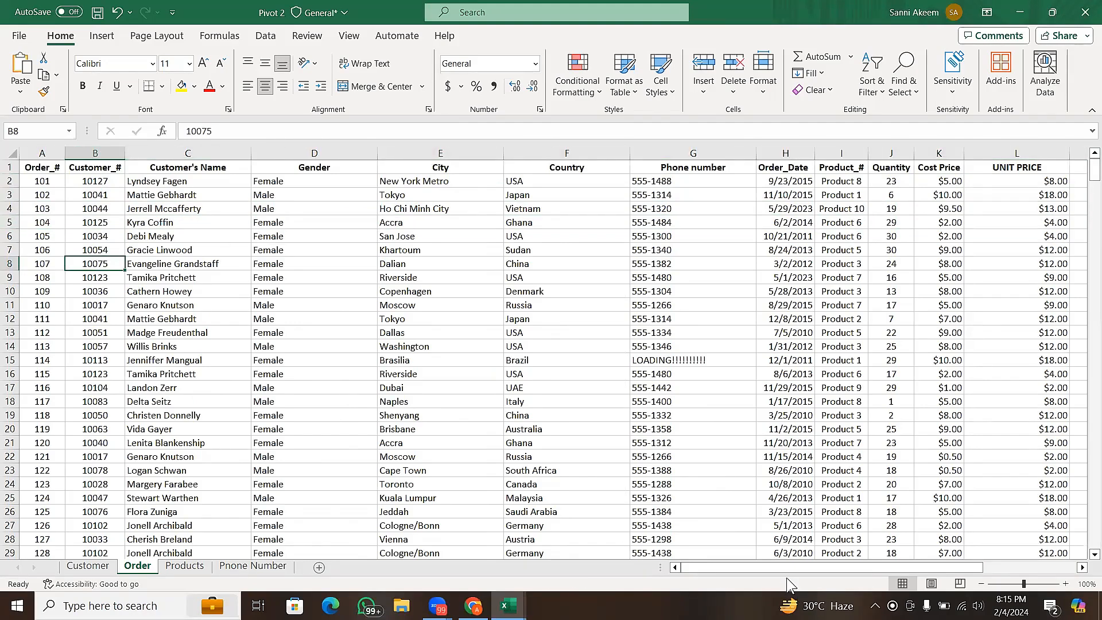
- Add the column header TSP in cell M1, next to UNIT PRICE
{"action": "left_click_drag", "start_coordinate": [802, 568], "coordinate": [847, 565]}
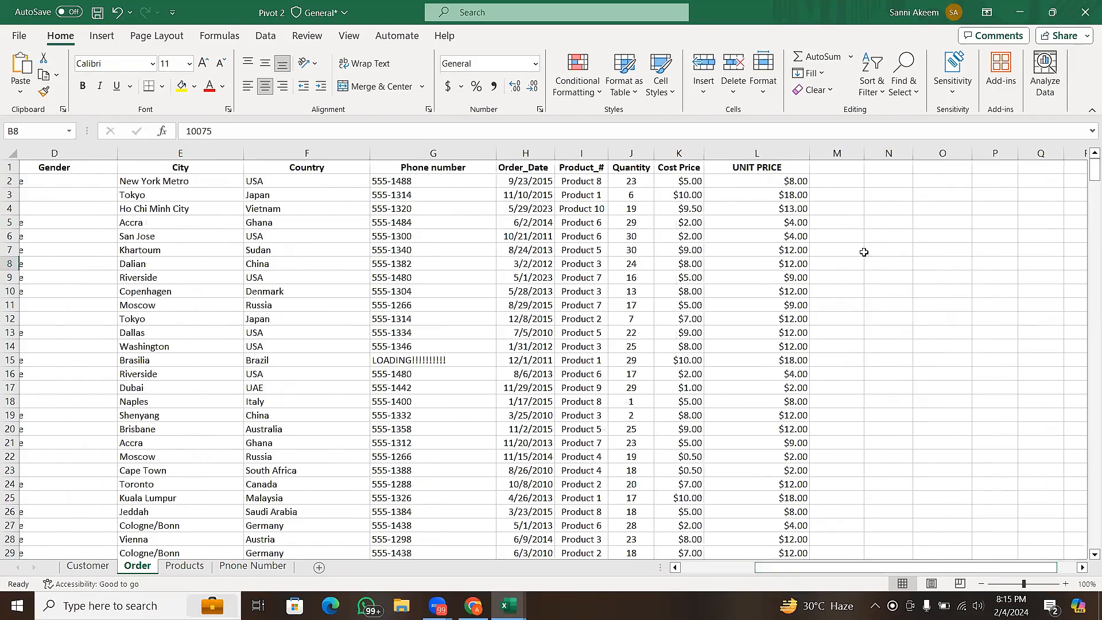
{"action": "left_click", "coordinate": [830, 166]}
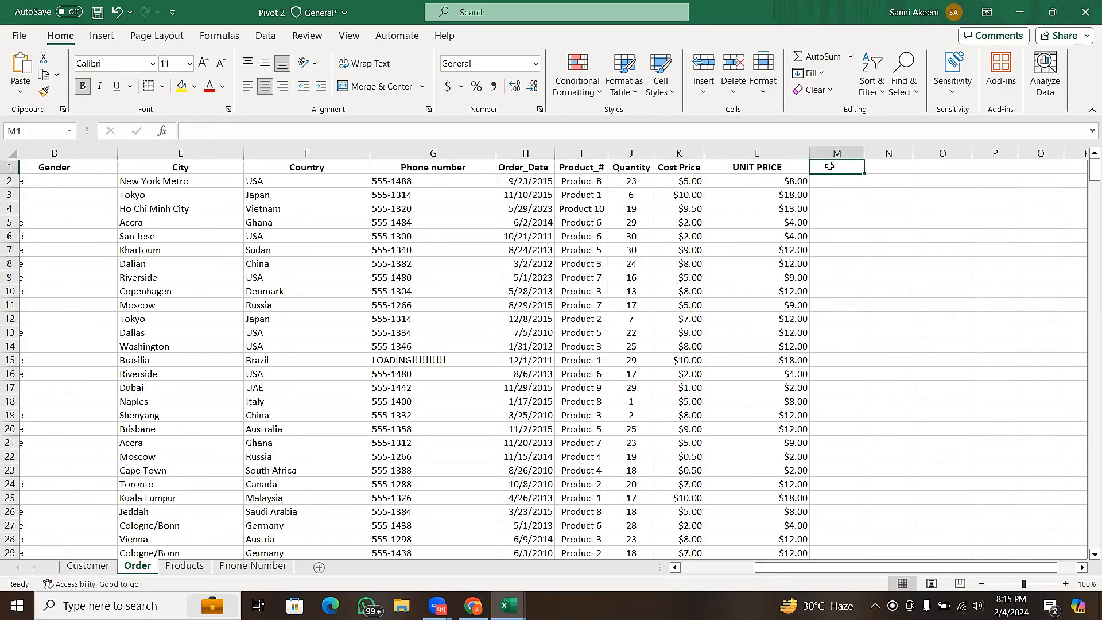
{"action": "type", "text": "TSP"}
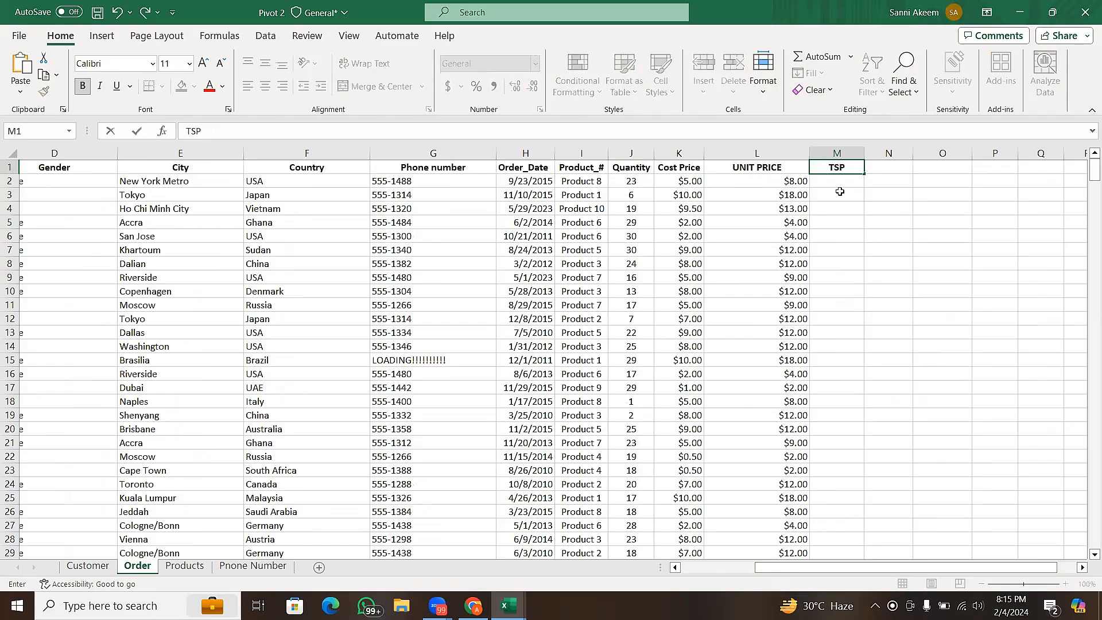
{"action": "key", "text": "Return"}
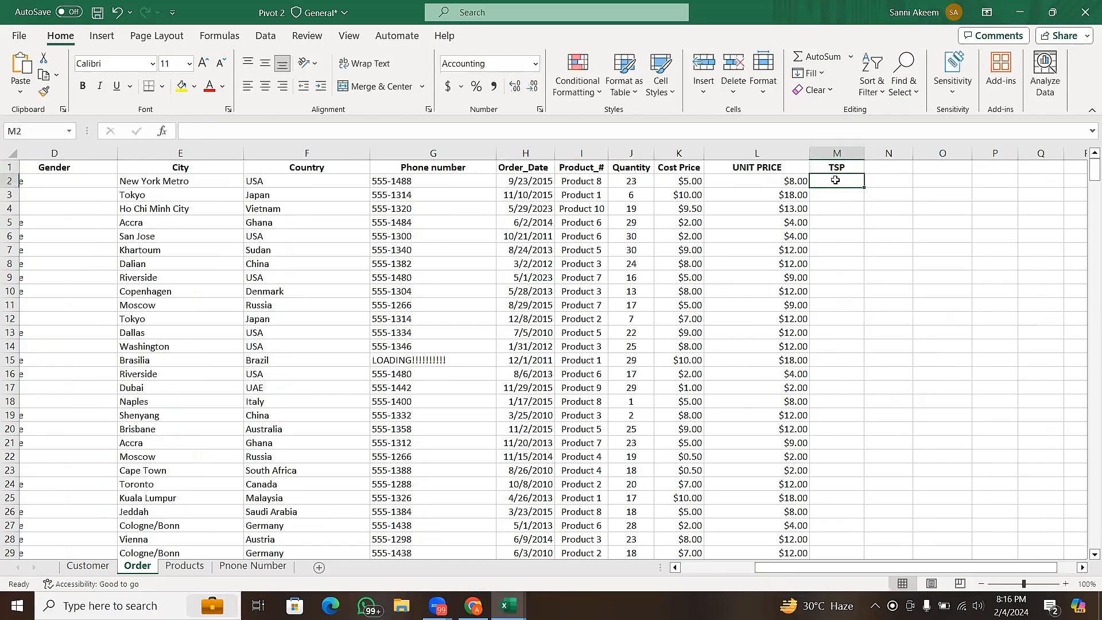
- Calculate TSP in M2 as unit price times quantity with =L2*J2 and fill the formula down the whole column
{"action": "left_click", "coordinate": [1028, 582]}
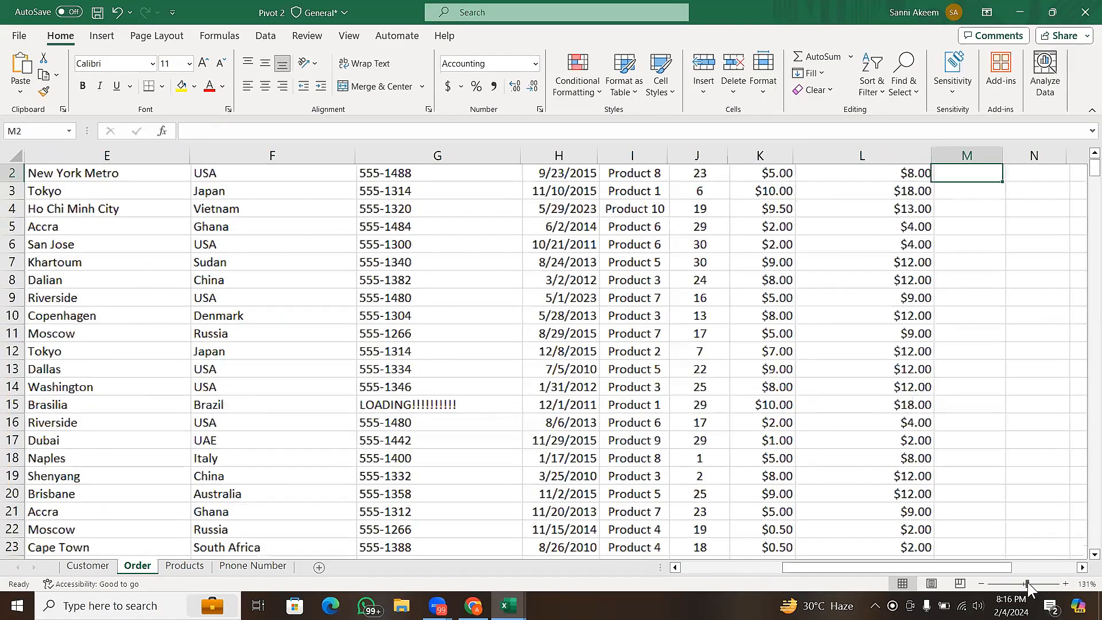
{"action": "left_click", "coordinate": [1094, 154]}
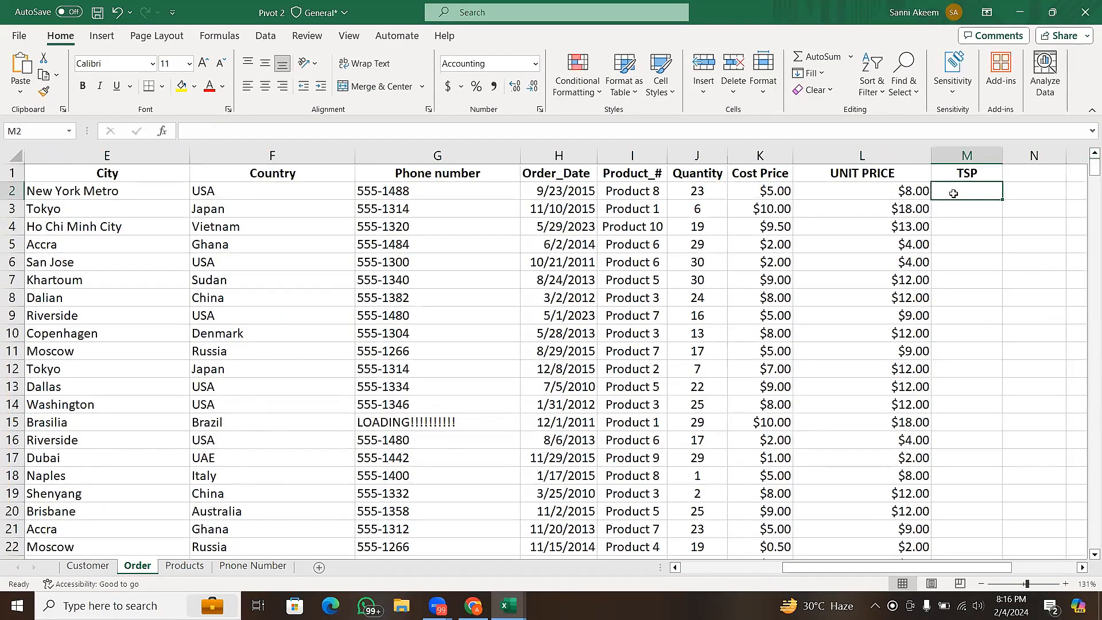
{"action": "type", "text": "="}
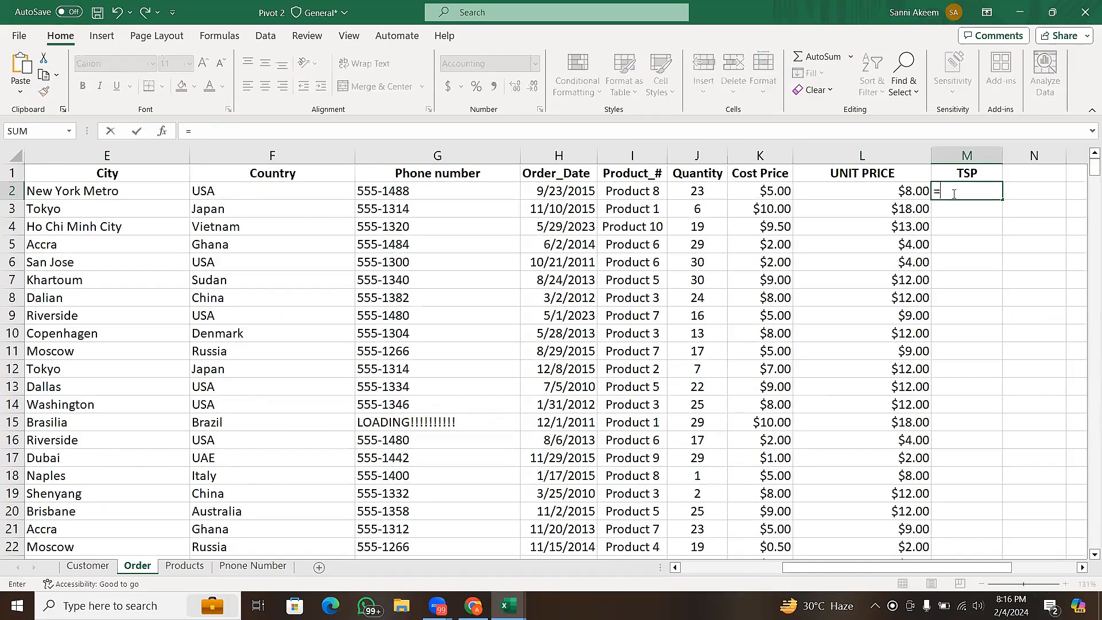
{"action": "left_click", "coordinate": [862, 190]}
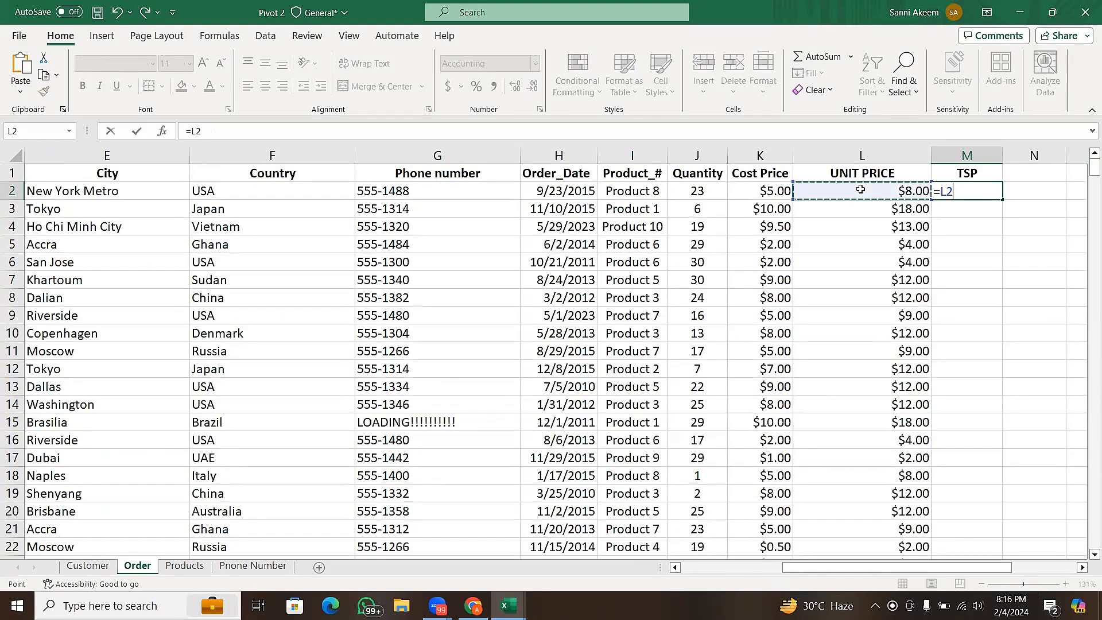
{"action": "type", "text": "*"}
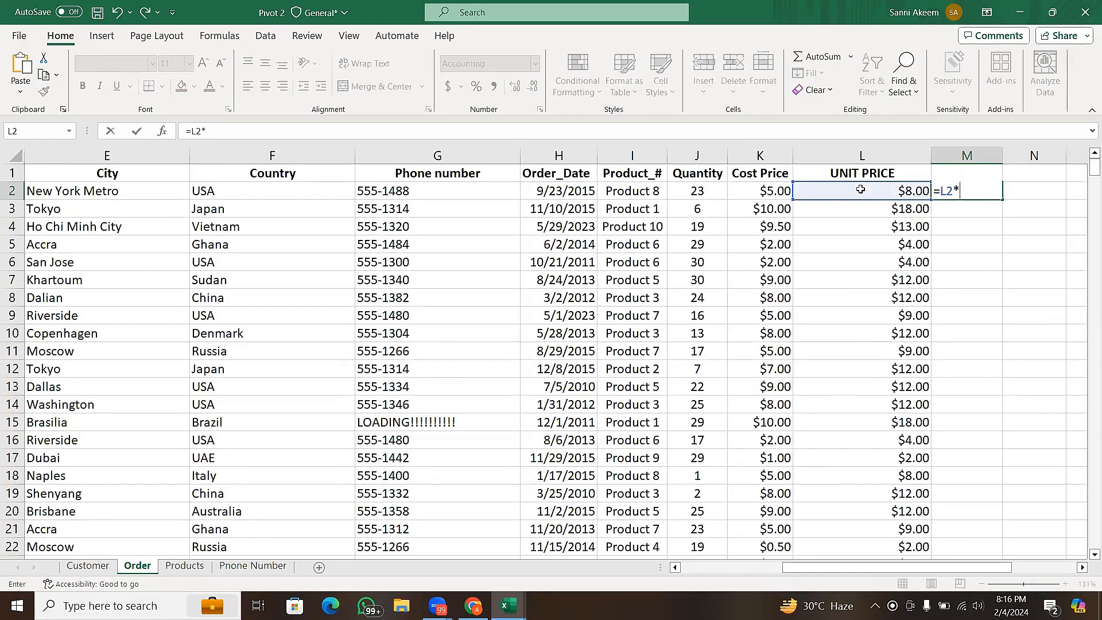
{"action": "left_click", "coordinate": [698, 190]}
{"action": "key", "text": "Return"}
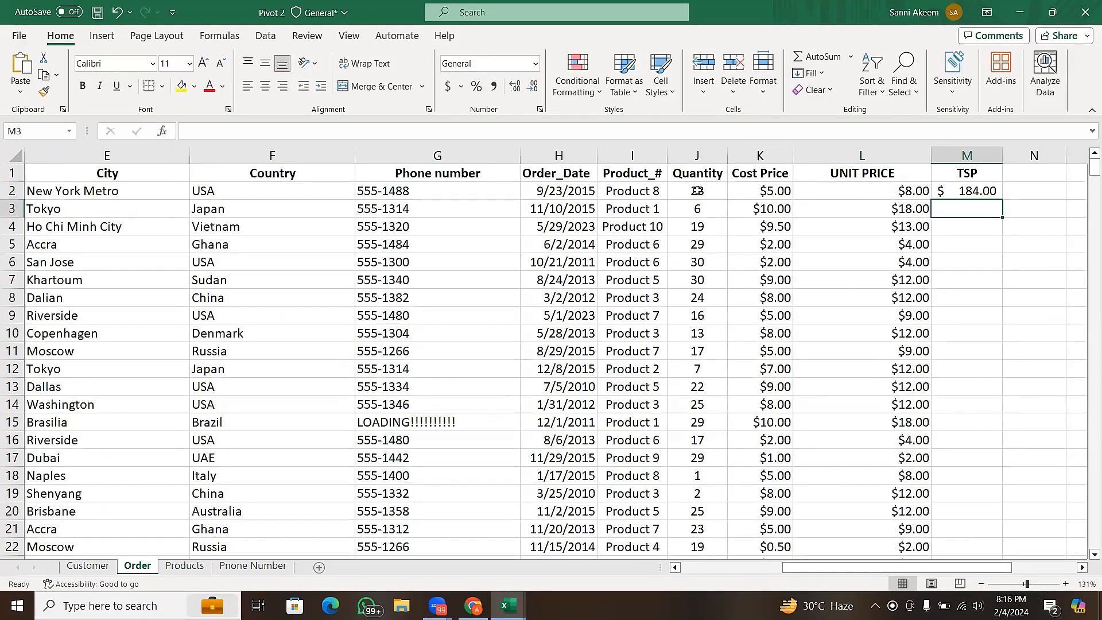
{"action": "left_click", "coordinate": [977, 191]}
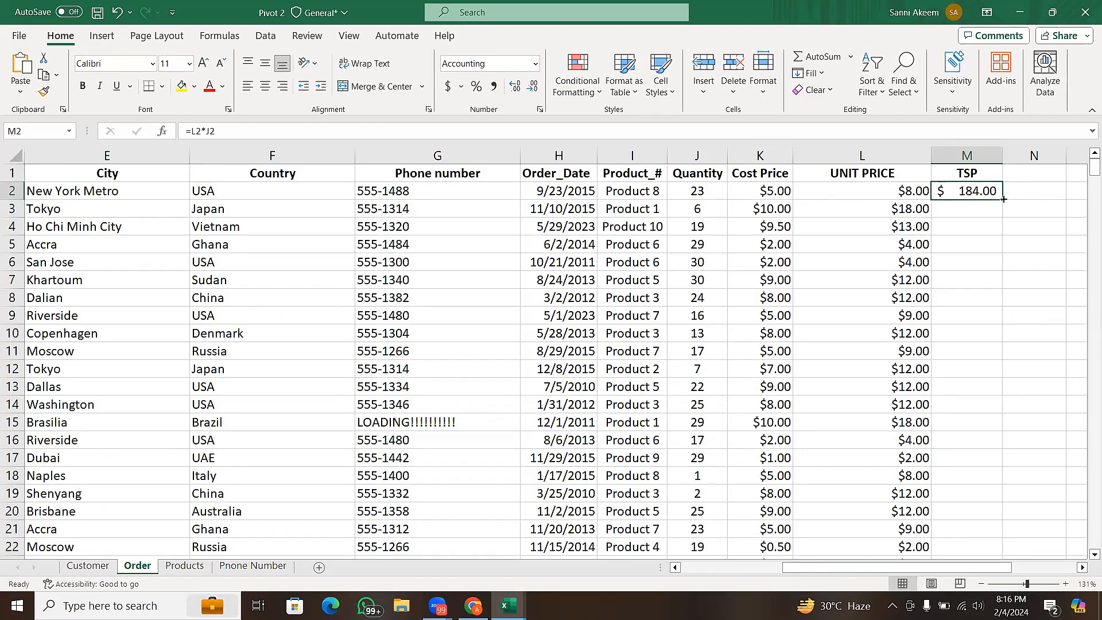
{"action": "double_click", "coordinate": [1003, 199]}
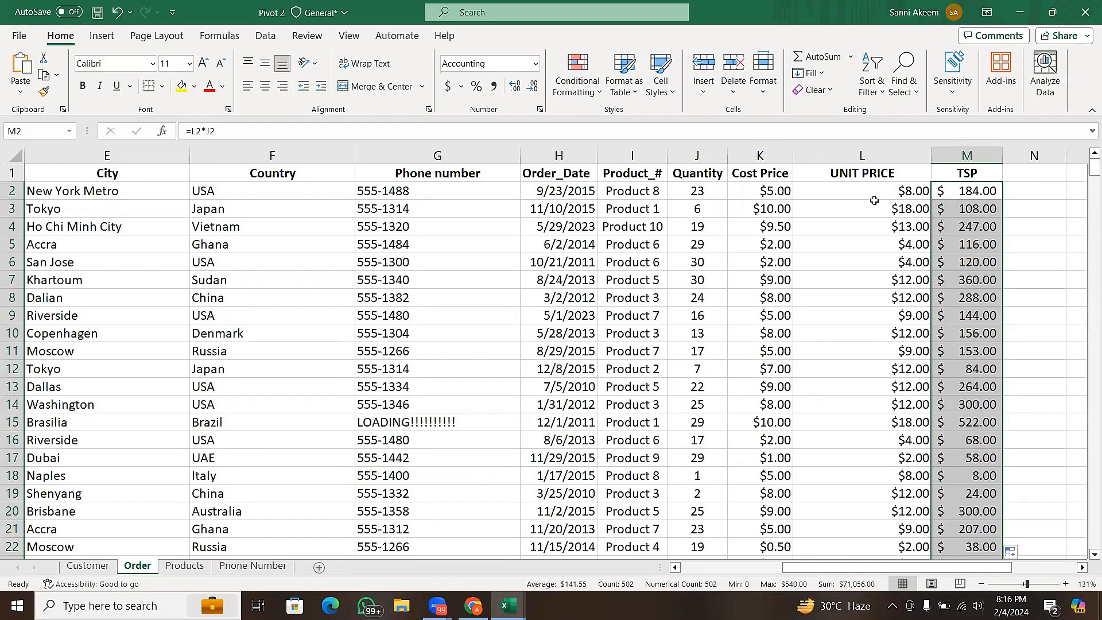
- Clear the contents of the entire TSP column M
{"action": "left_click", "coordinate": [969, 154]}
{"action": "right_click", "coordinate": [968, 154]}
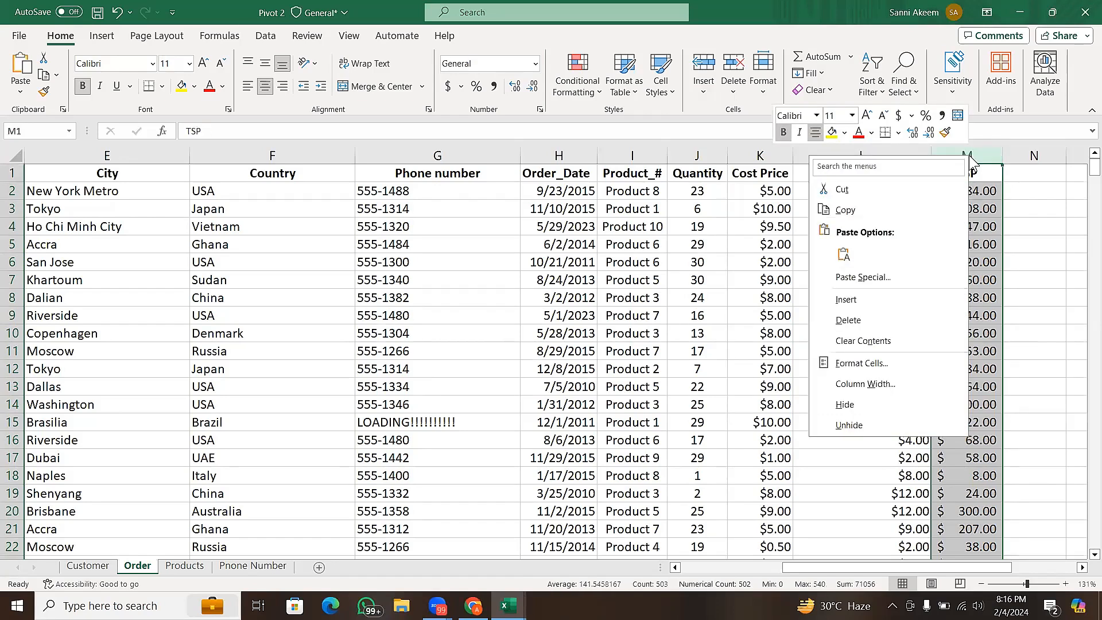
{"action": "left_click", "coordinate": [883, 340]}
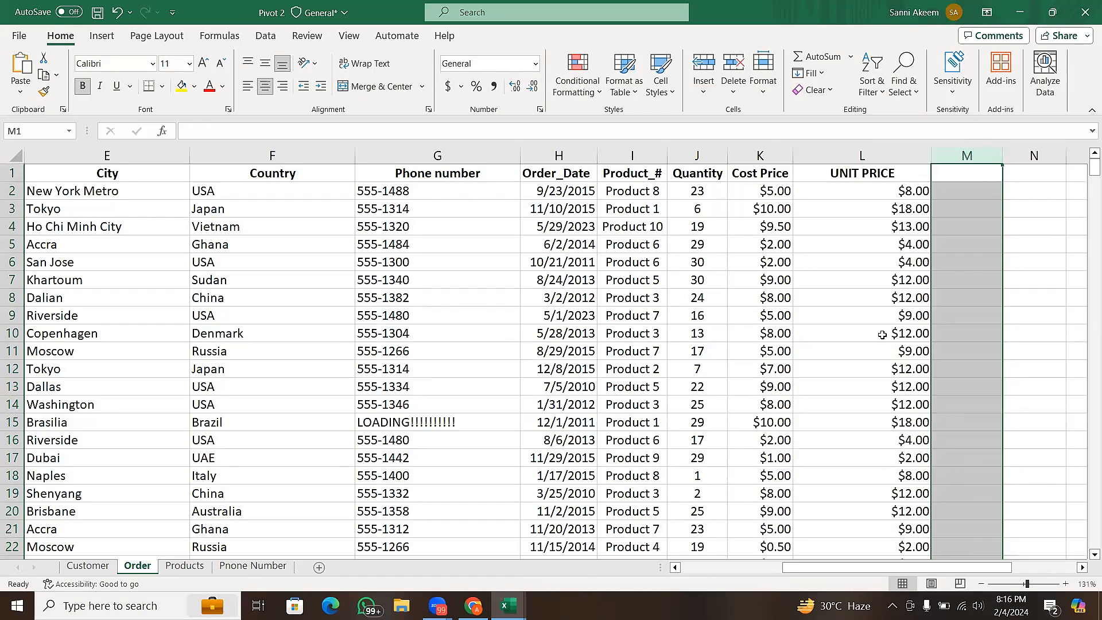
- Examine the order sheet's fields, including unit price, cost price, quantity, product, order date, phone number, country and city
{"action": "left_click", "coordinate": [864, 197]}
{"action": "left_click", "coordinate": [758, 208]}
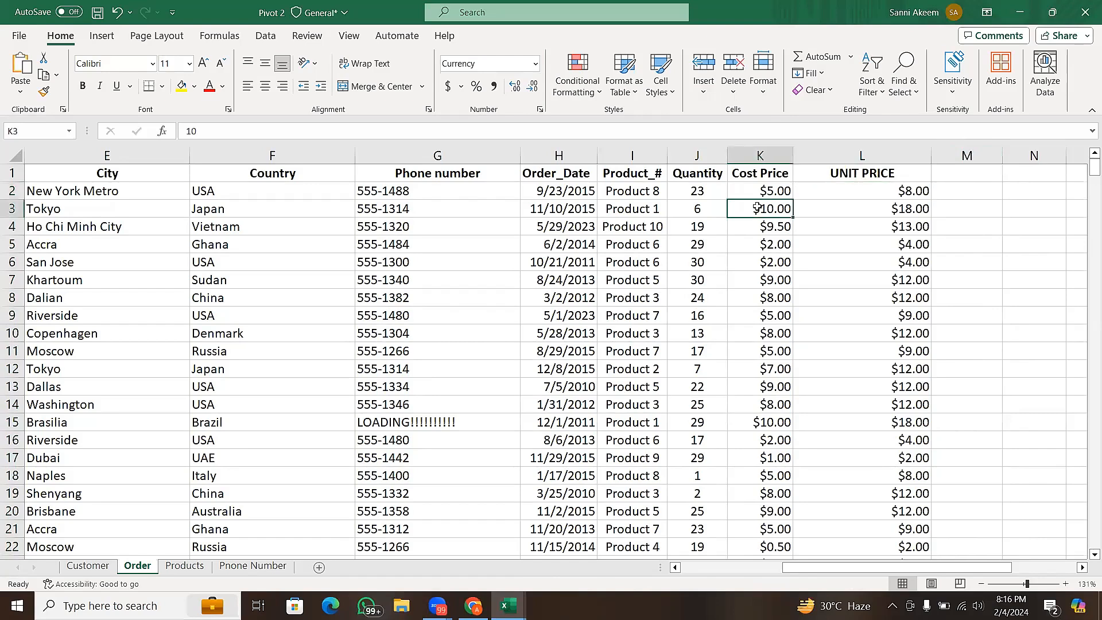
{"action": "left_click", "coordinate": [614, 185]}
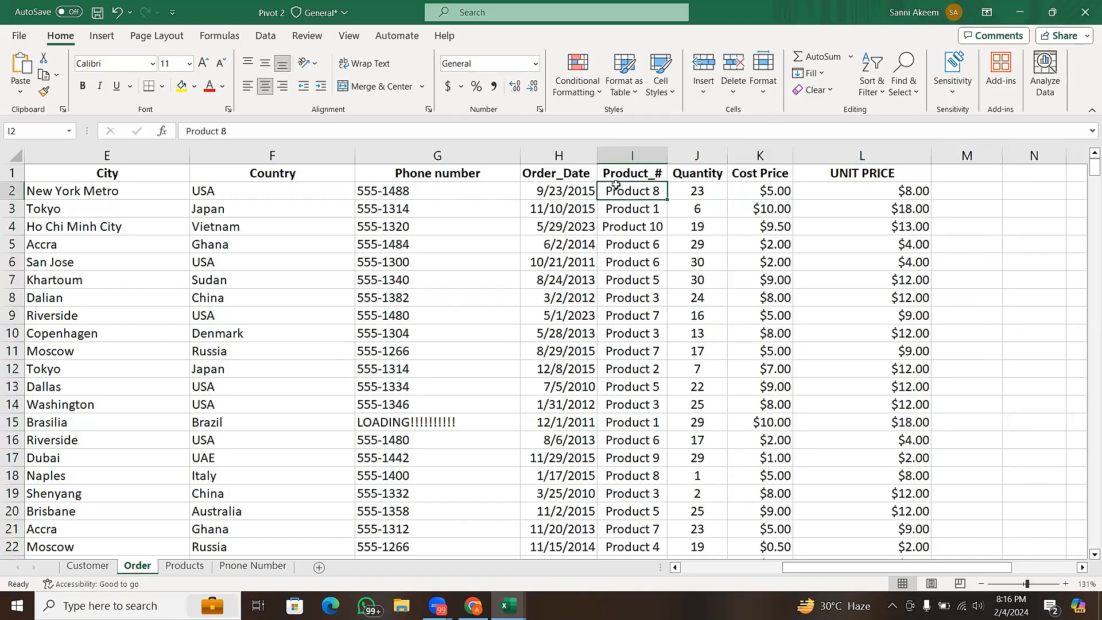
{"action": "left_click", "coordinate": [562, 180]}
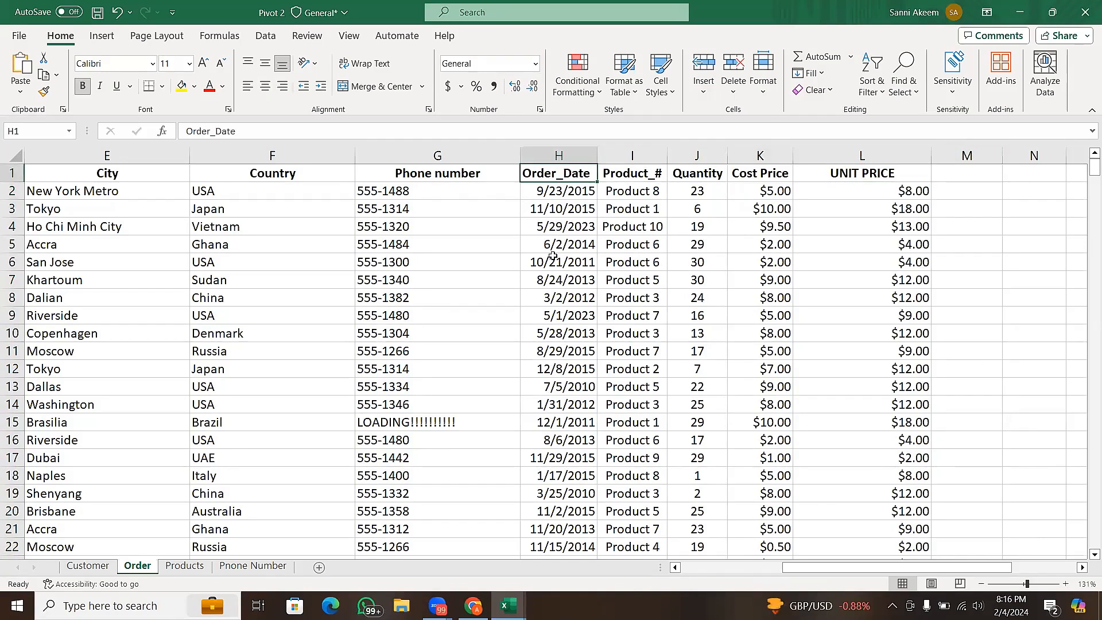
{"action": "left_click", "coordinate": [769, 191]}
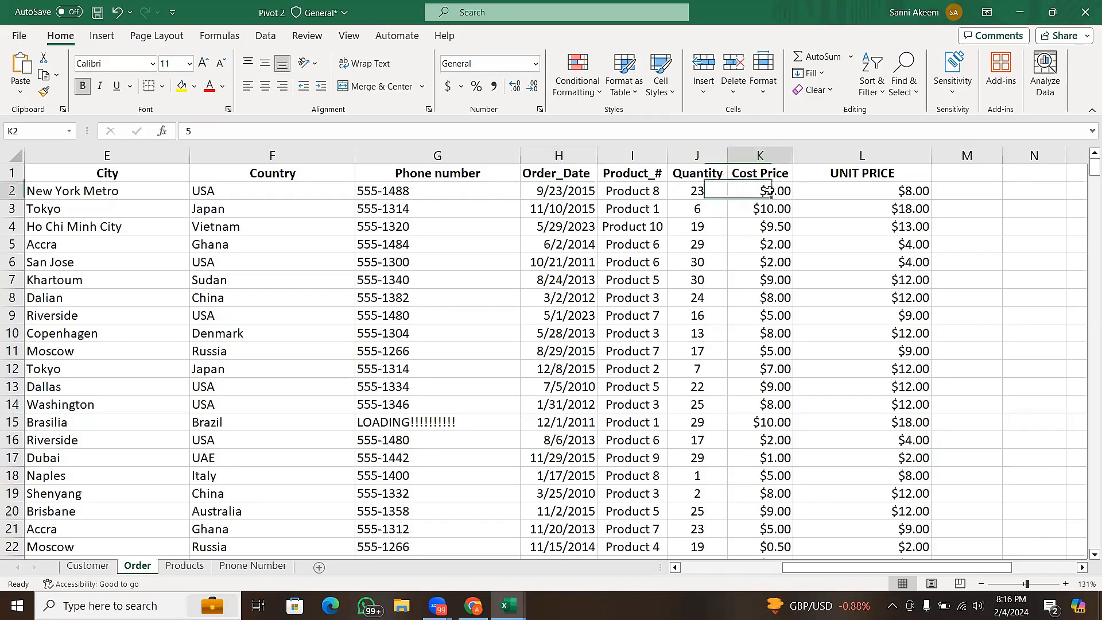
{"action": "left_click", "coordinate": [849, 196]}
{"action": "left_click", "coordinate": [684, 208]}
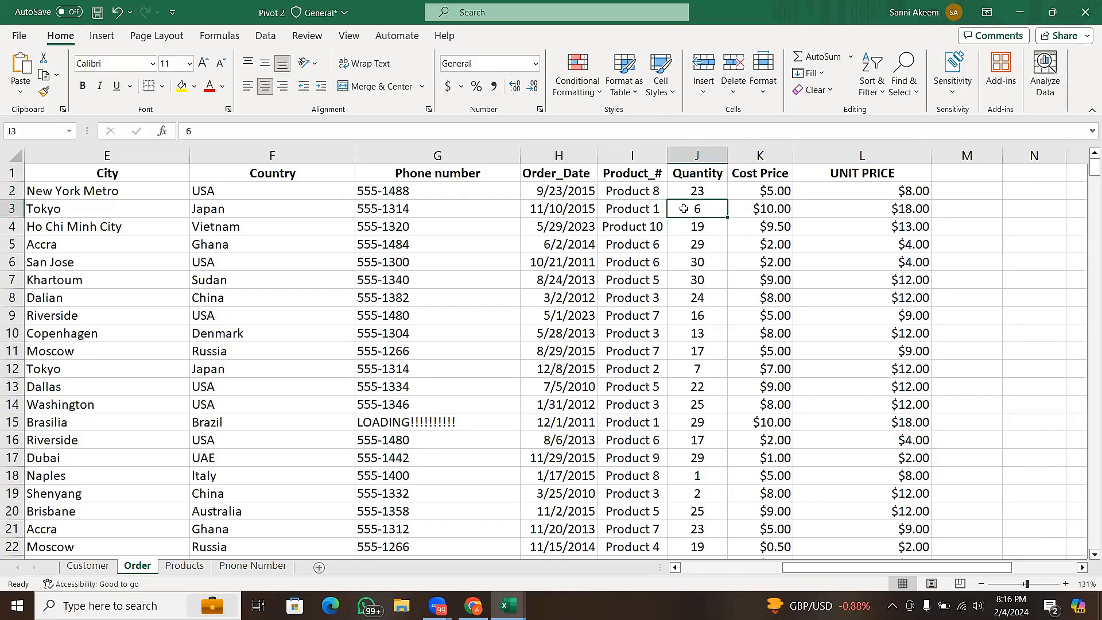
{"action": "left_click", "coordinate": [422, 197]}
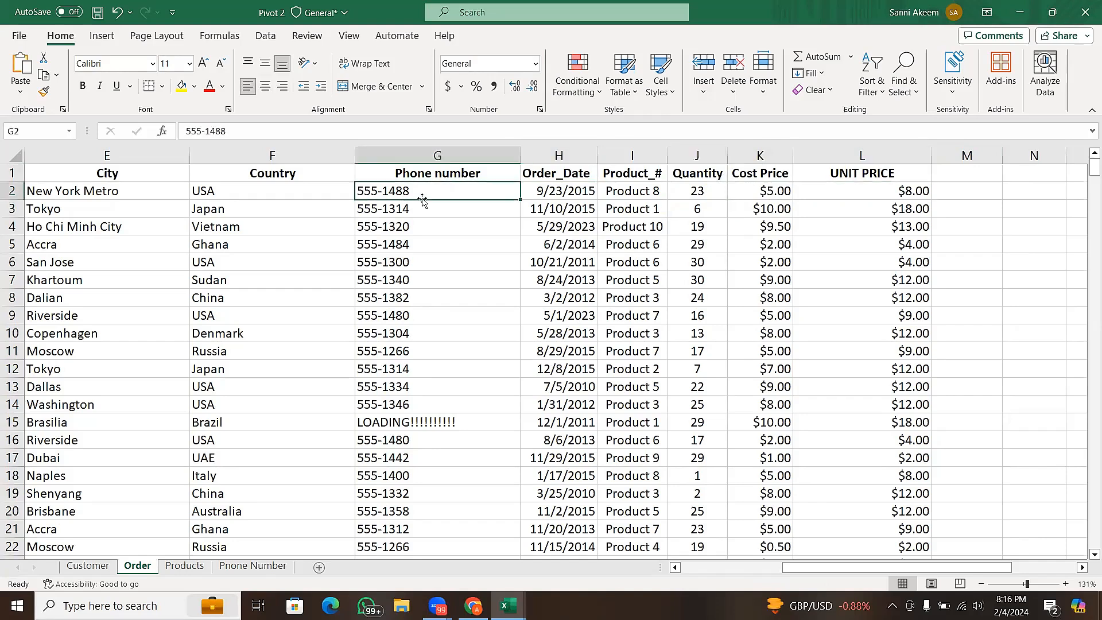
{"action": "left_click", "coordinate": [267, 203]}
{"action": "left_click", "coordinate": [65, 210]}
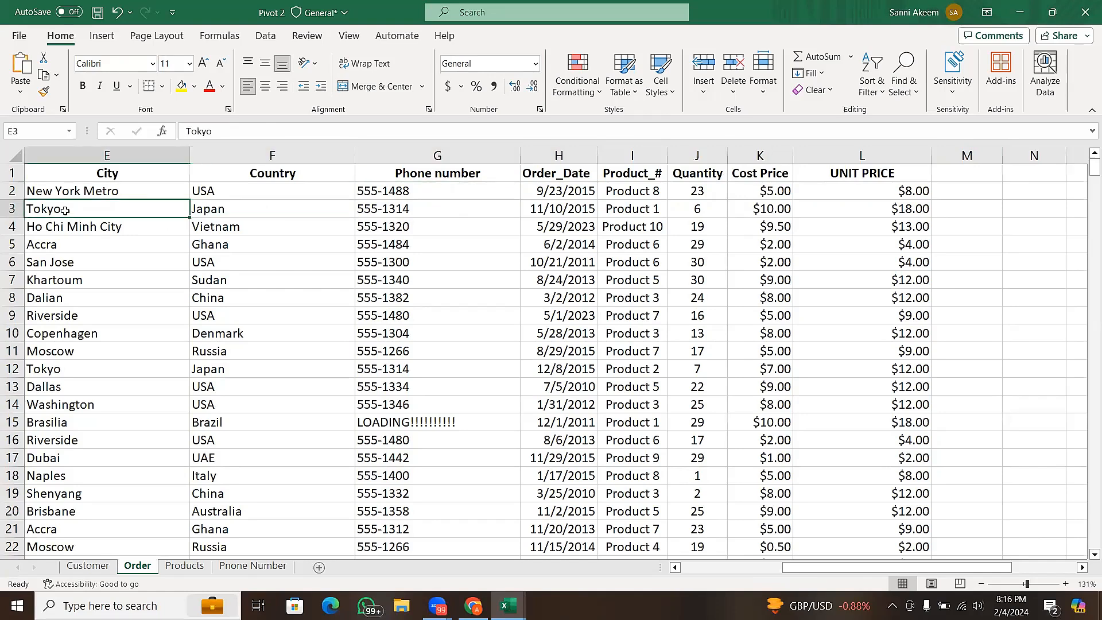
{"action": "left_click", "coordinate": [730, 572]}
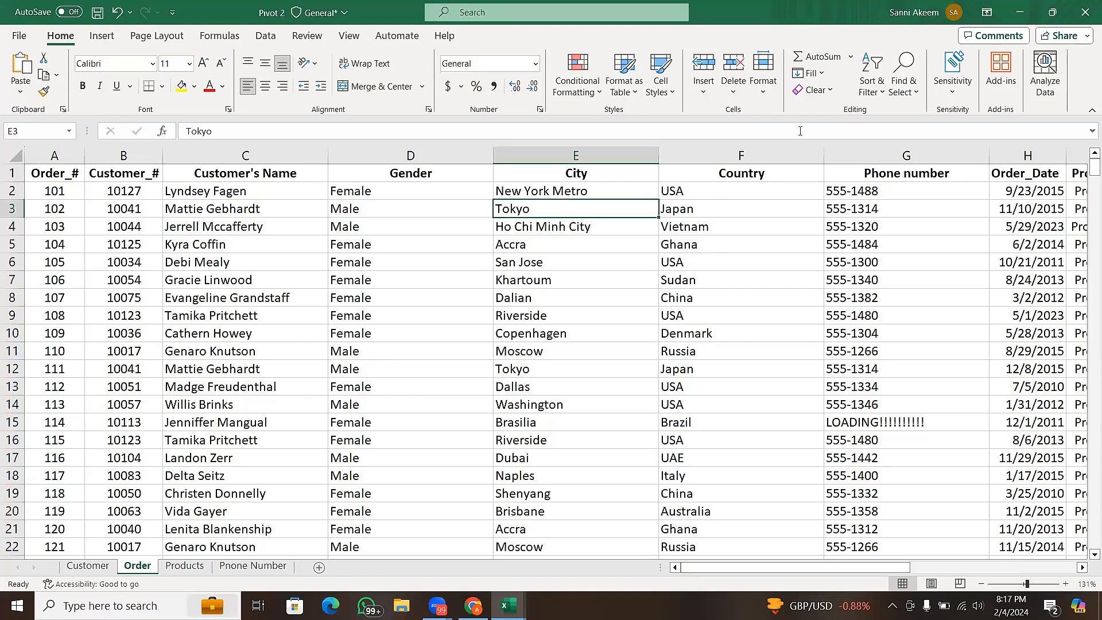
{"action": "right_click", "coordinate": [909, 40]}
{"action": "left_click", "coordinate": [1083, 5]}
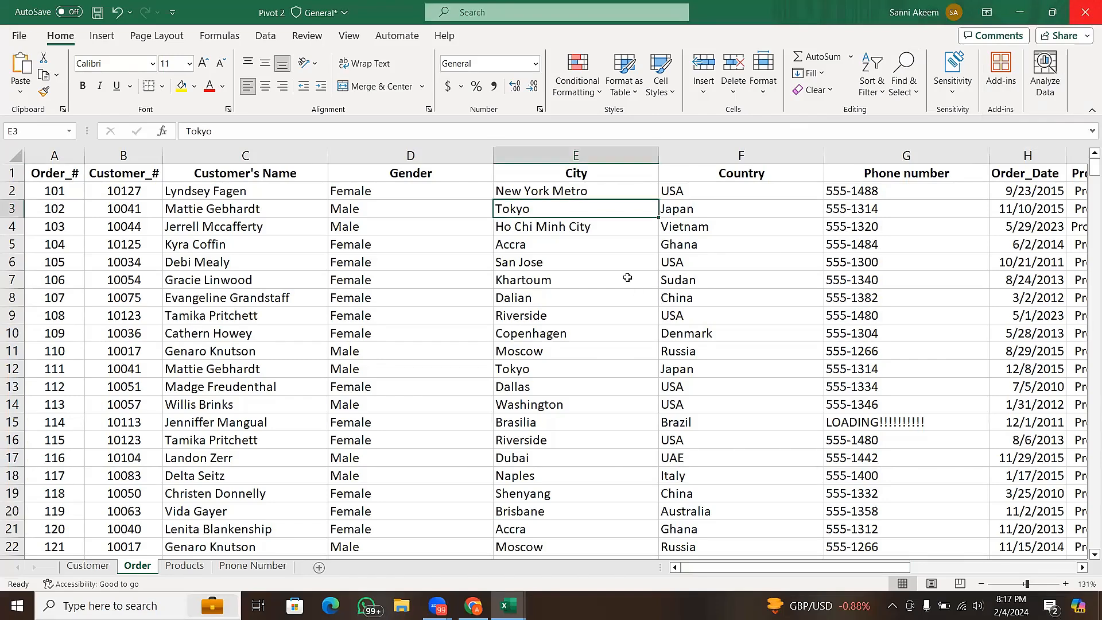
{"action": "left_click", "coordinate": [559, 283]}
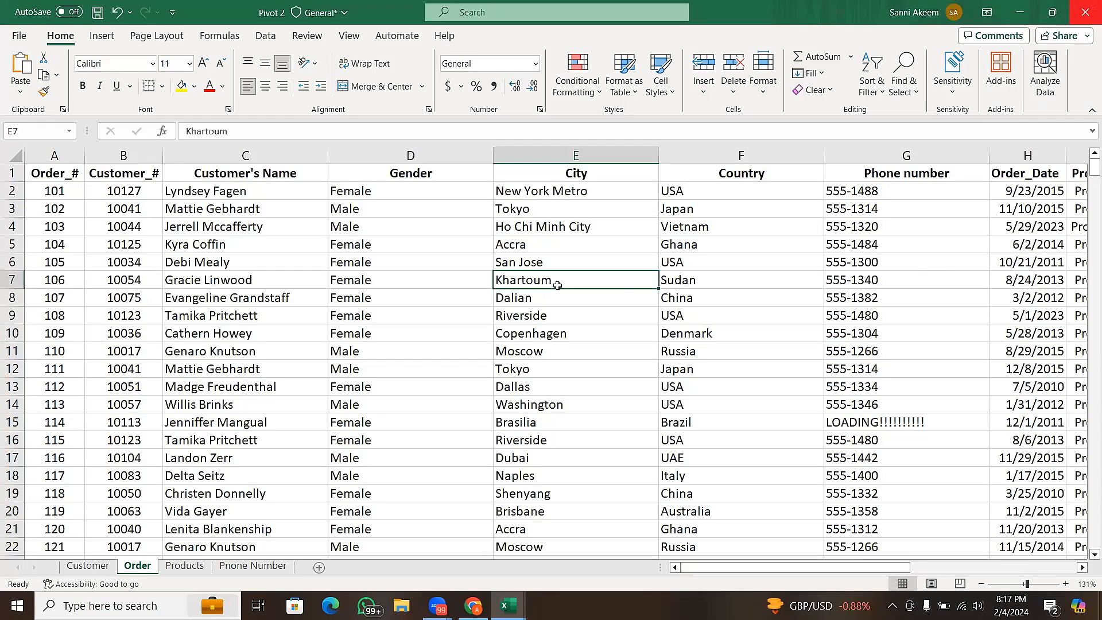
{"action": "left_click", "coordinate": [489, 212]}
{"action": "left_click", "coordinate": [551, 214]}
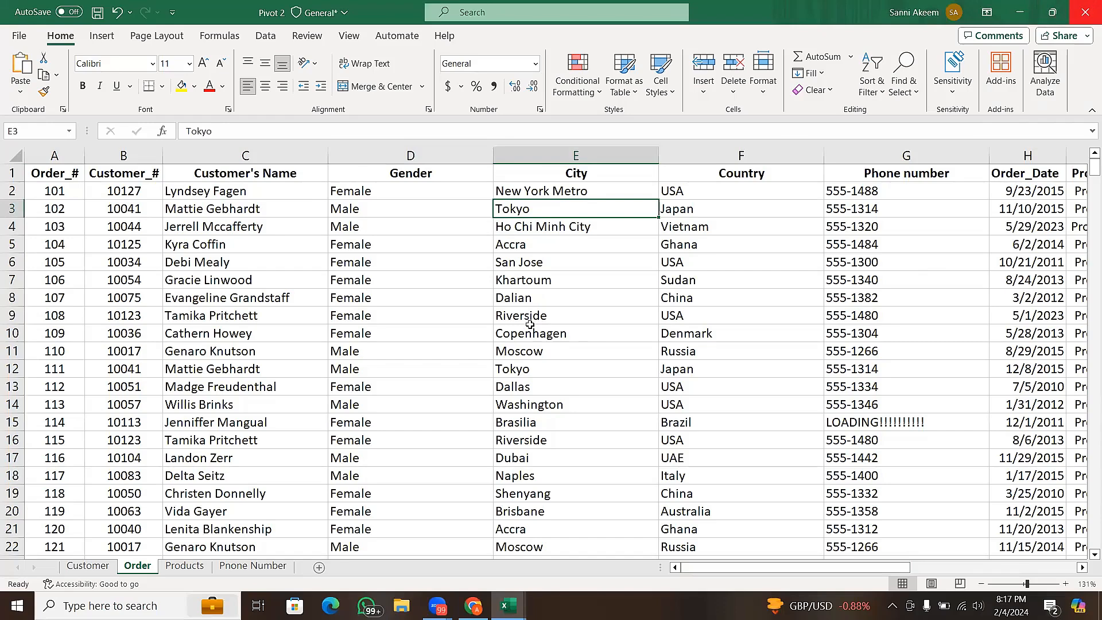
{"action": "left_click_drag", "start_coordinate": [712, 569], "coordinate": [580, 576]}
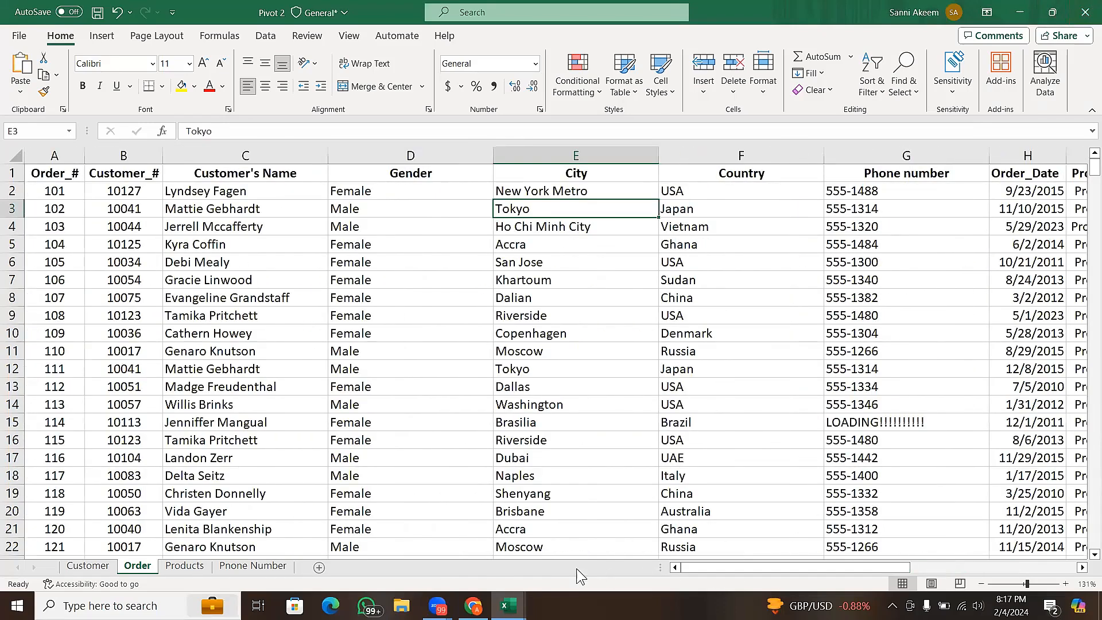
{"action": "left_click", "coordinate": [443, 274]}
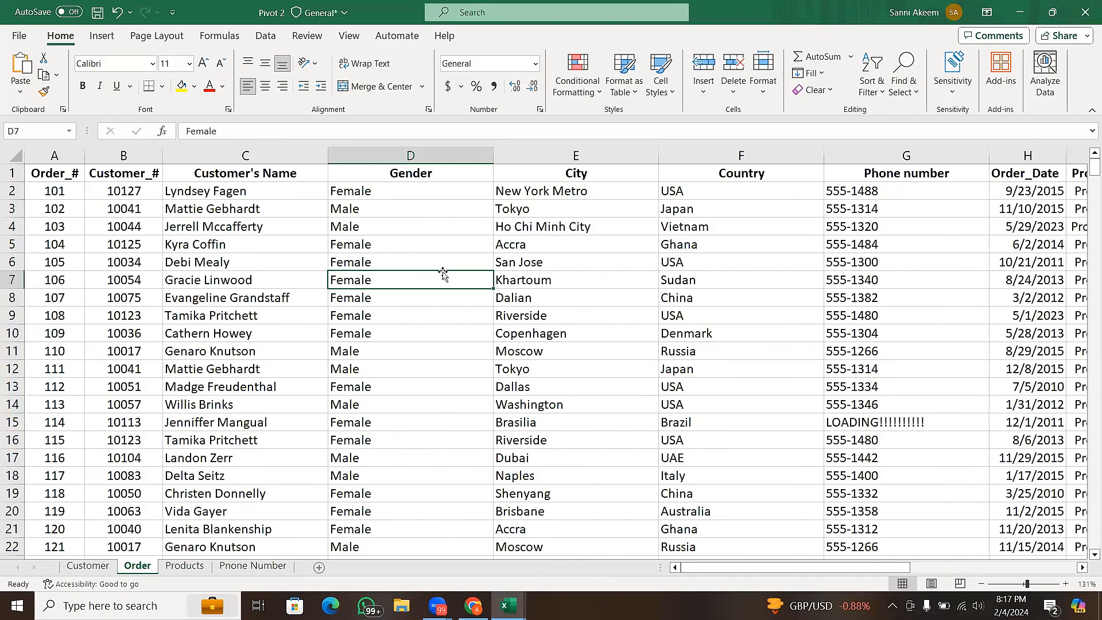
{"action": "left_click", "coordinate": [459, 242]}
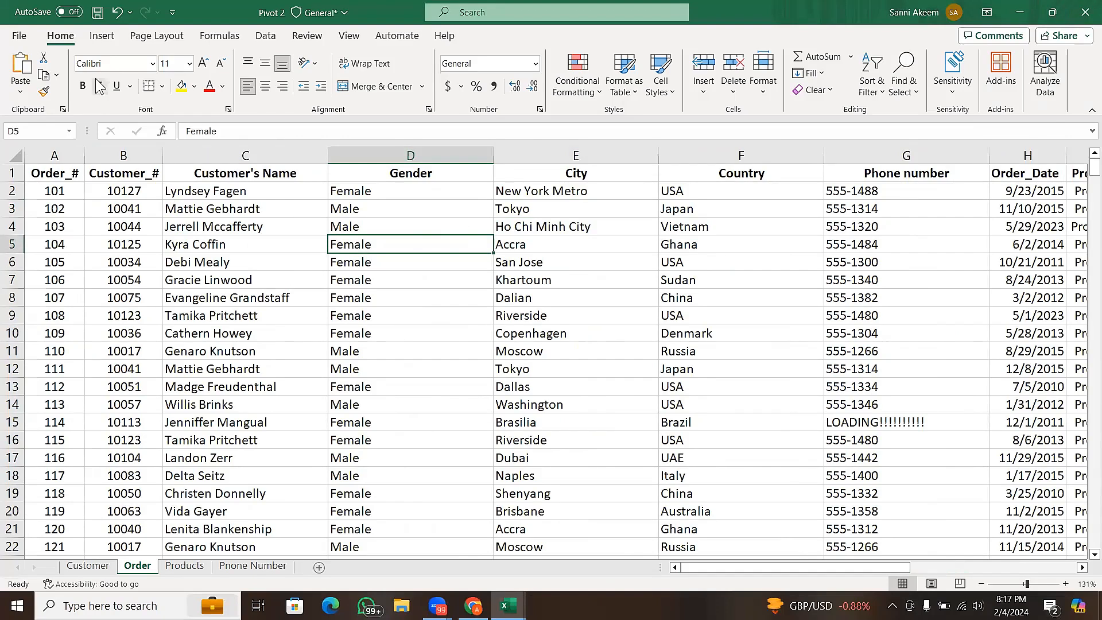
{"action": "left_click", "coordinate": [107, 43]}
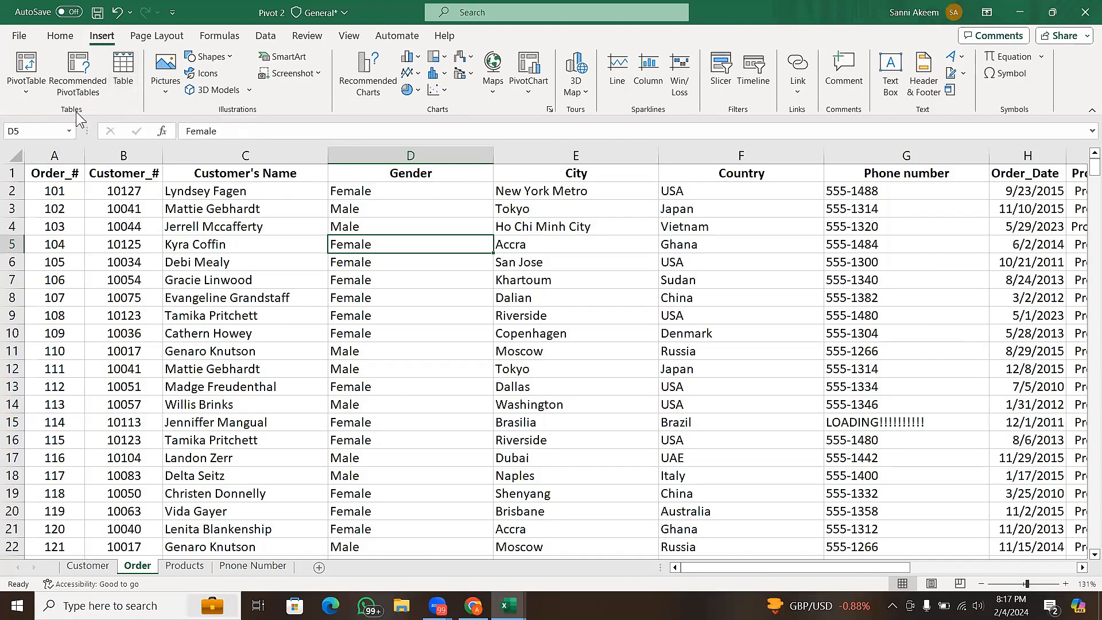
{"action": "left_click", "coordinate": [61, 38]}
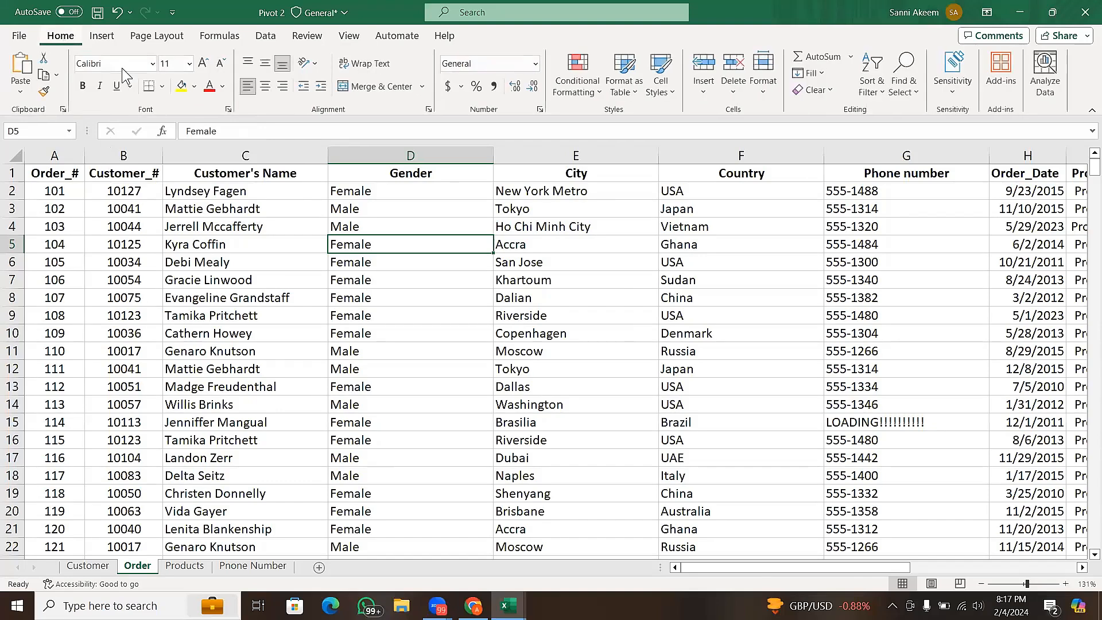
- Convert the order data range $A$1:$L$503 into a table with headers
{"action": "left_click", "coordinate": [430, 309]}
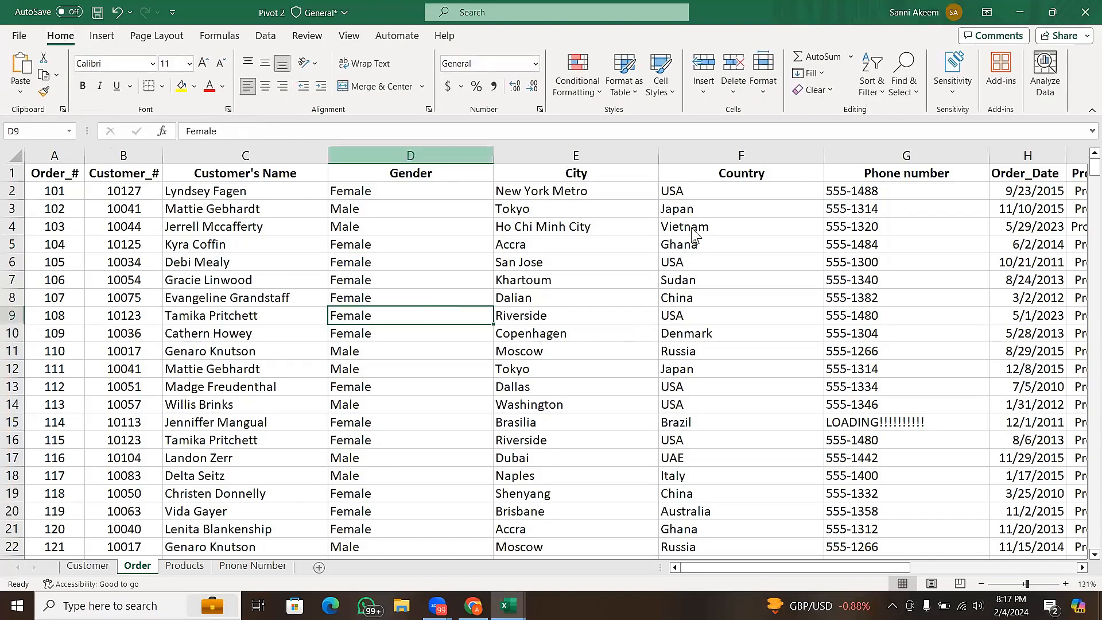
{"action": "key", "text": "alt+Tab"}
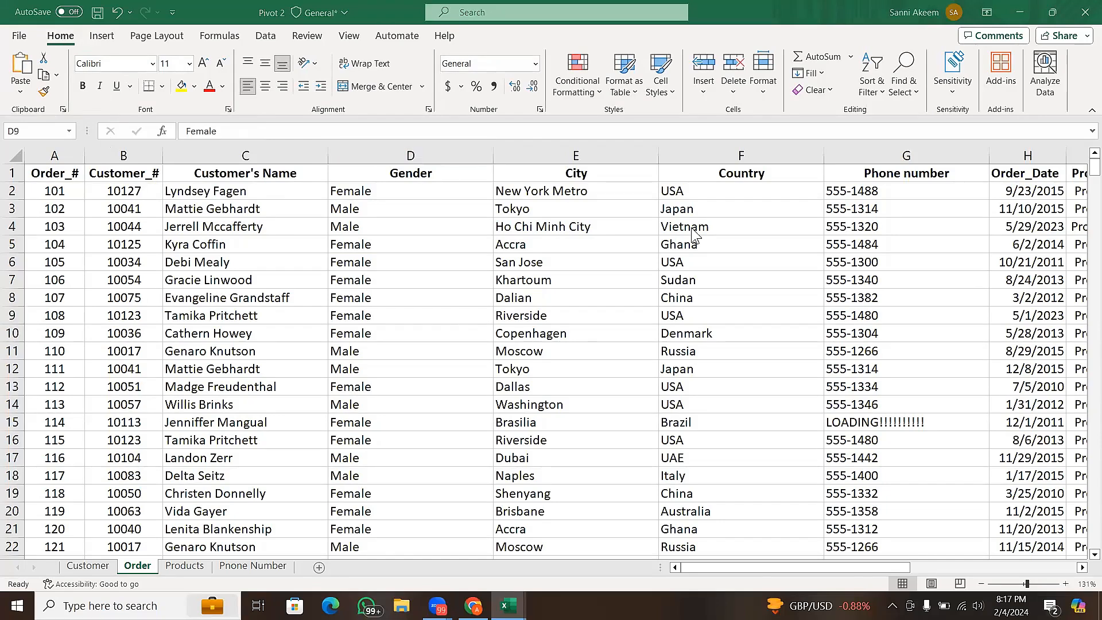
{"action": "key", "text": "alt+Tab"}
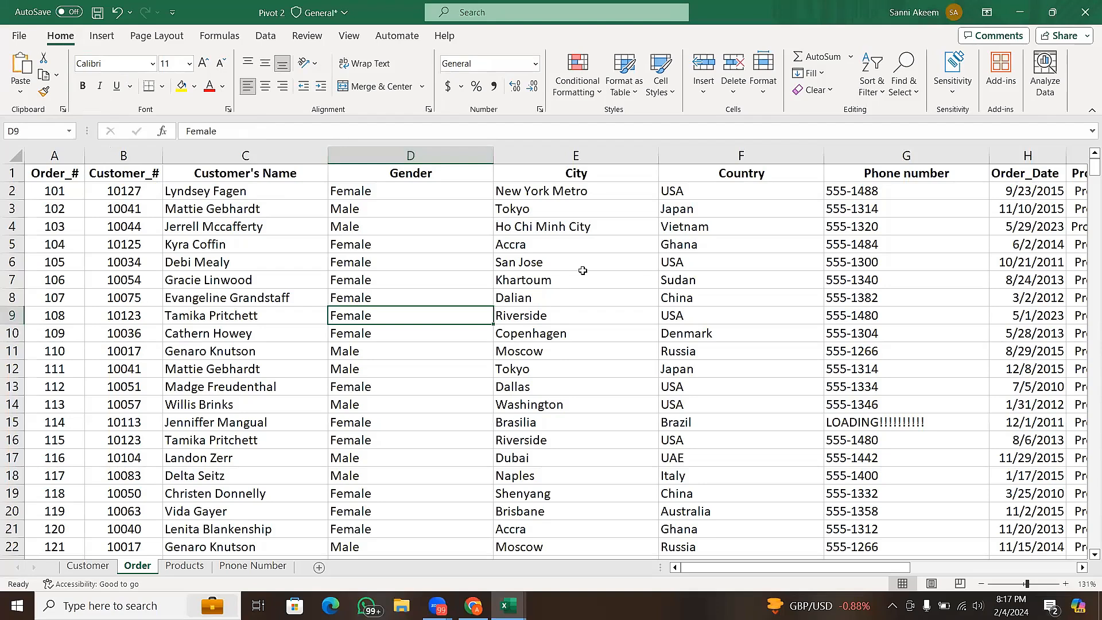
{"action": "key", "text": "ctrl+t"}
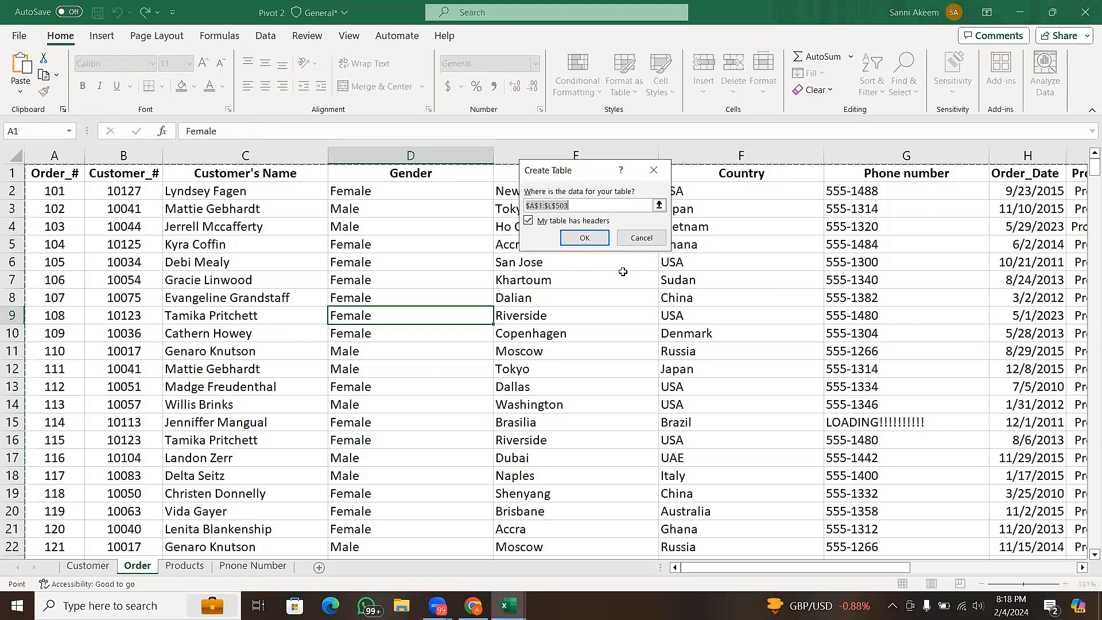
{"action": "left_click", "coordinate": [542, 206]}
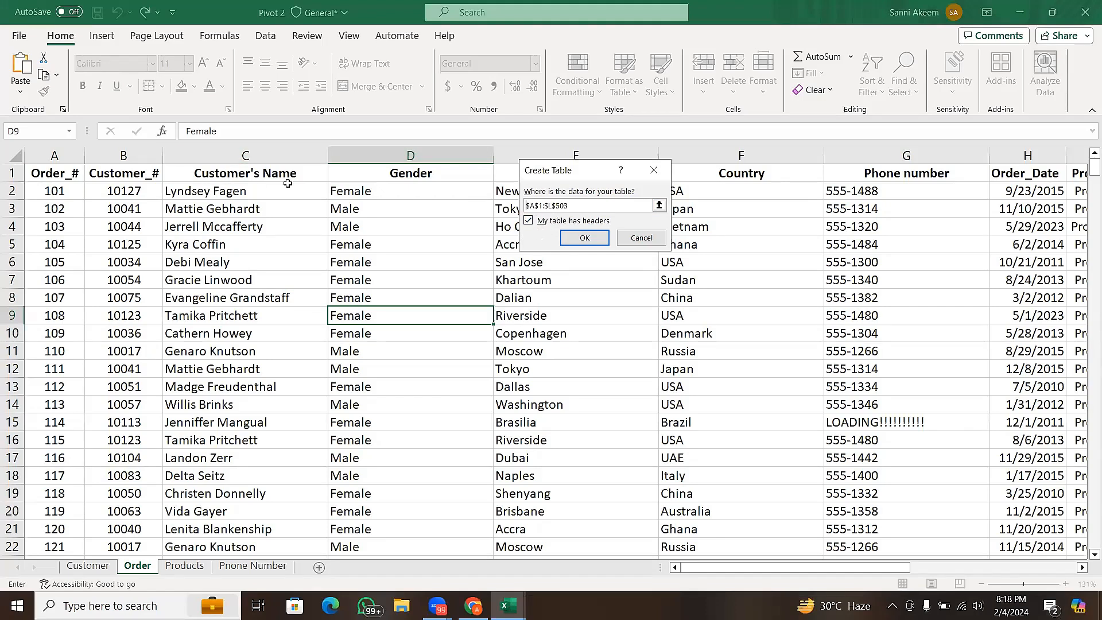
{"action": "left_click", "coordinate": [574, 239]}
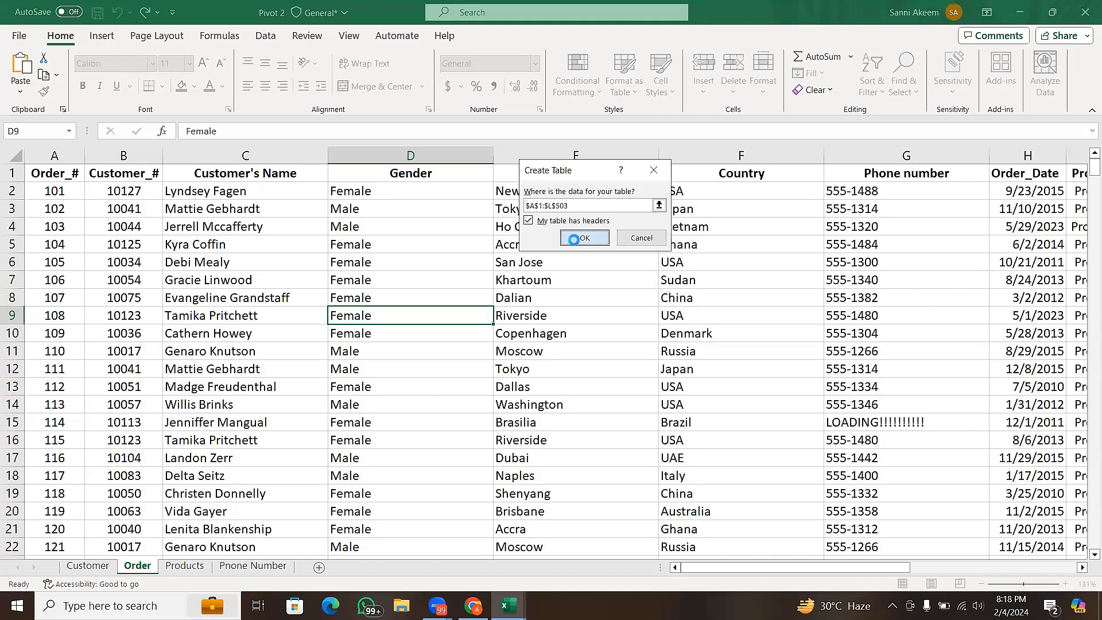
{"action": "left_click", "coordinate": [574, 240]}
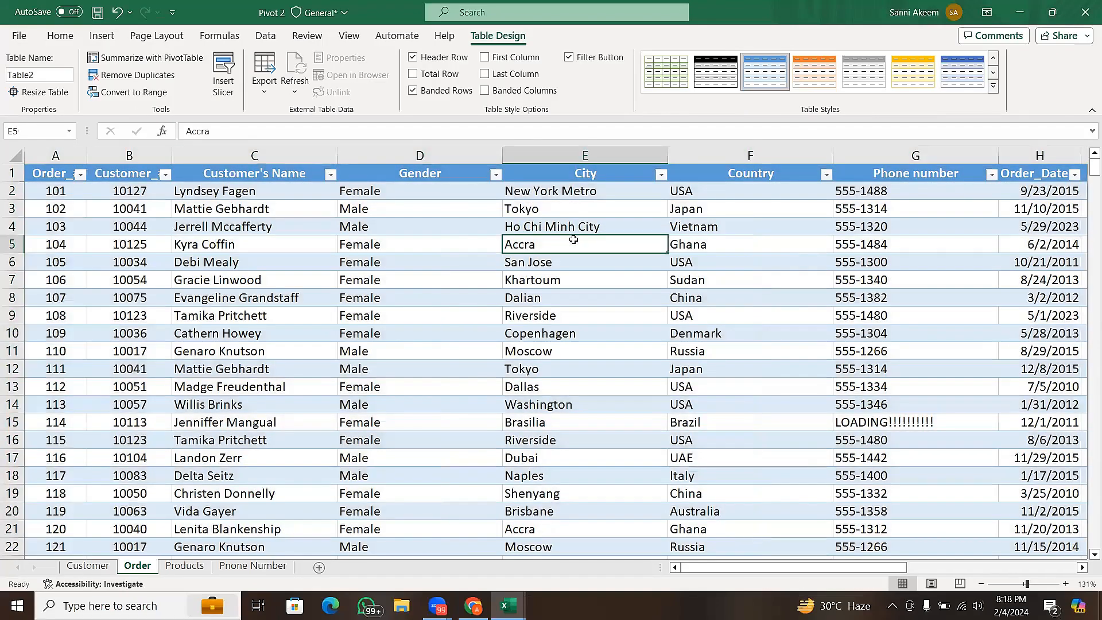
- Examine the order table's columns through UNIT PRICE and compare the design options available inside and outside the table
{"action": "left_click", "coordinate": [504, 224]}
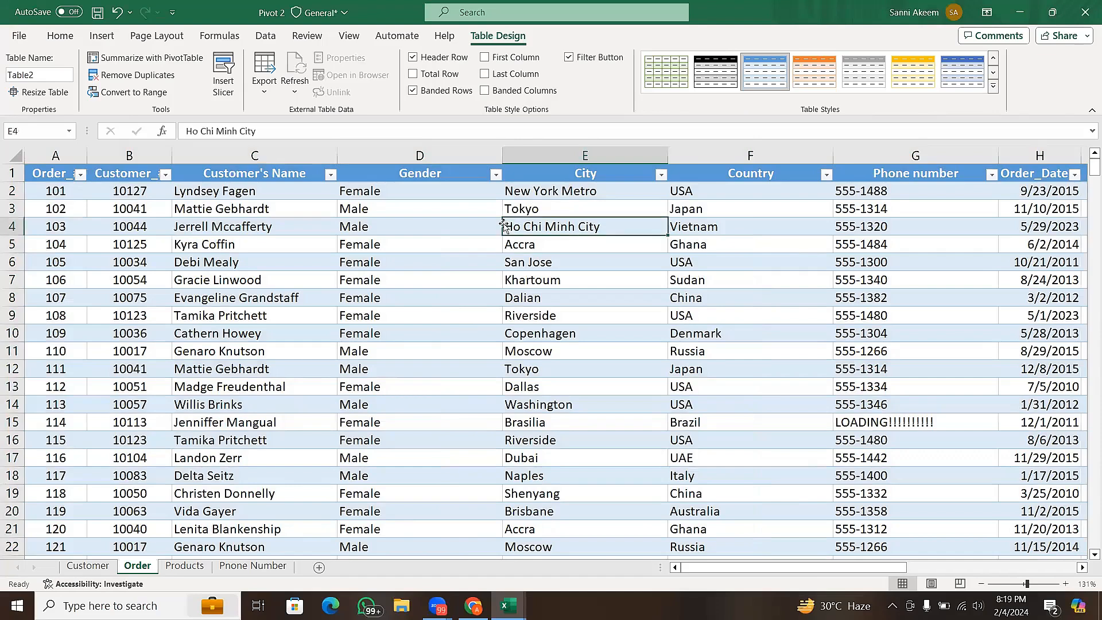
{"action": "left_click", "coordinate": [414, 231]}
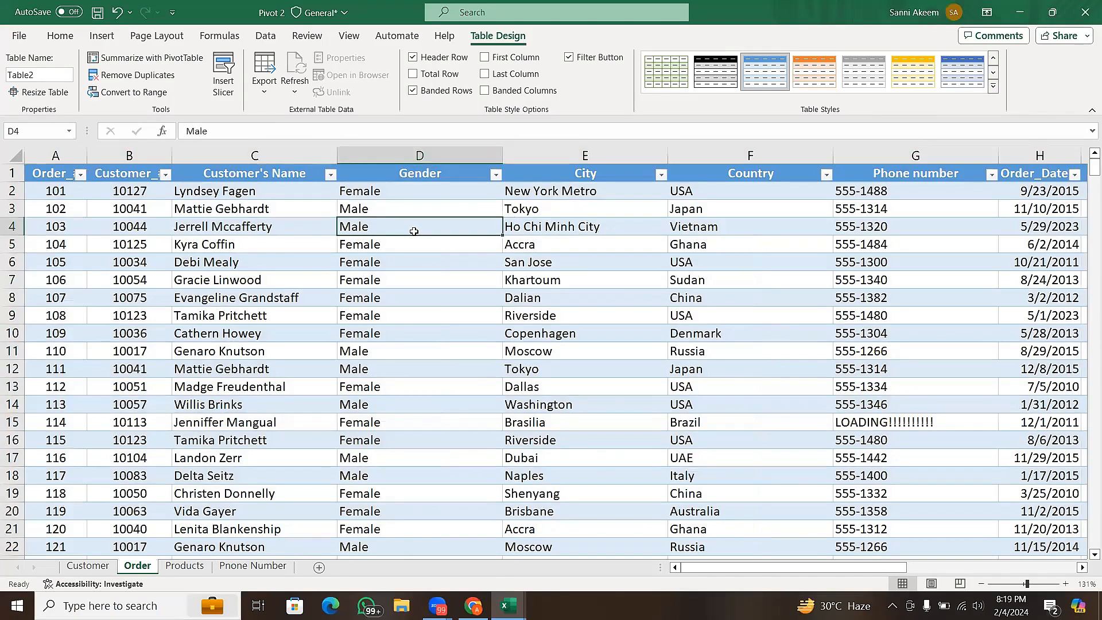
{"action": "left_click", "coordinate": [265, 200]}
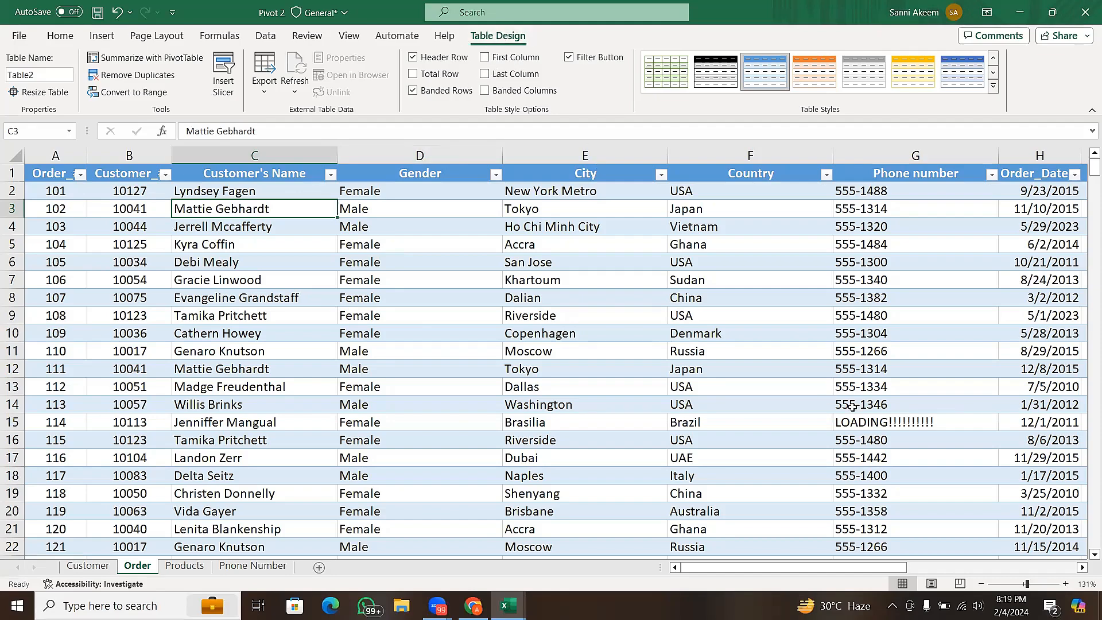
{"action": "left_click", "coordinate": [957, 563]}
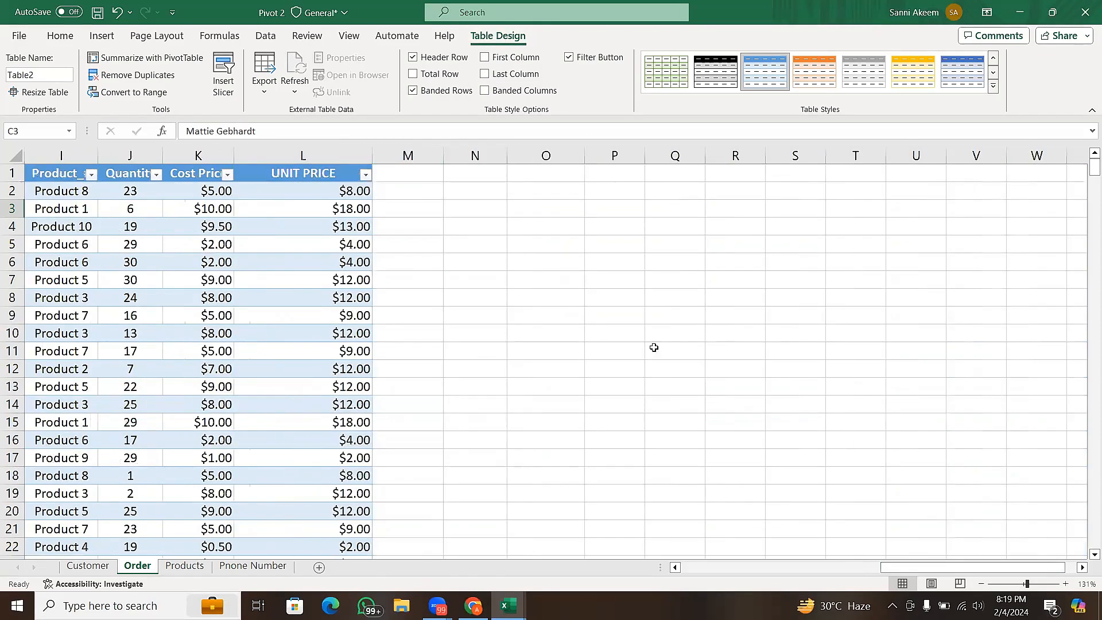
{"action": "left_click", "coordinate": [637, 298]}
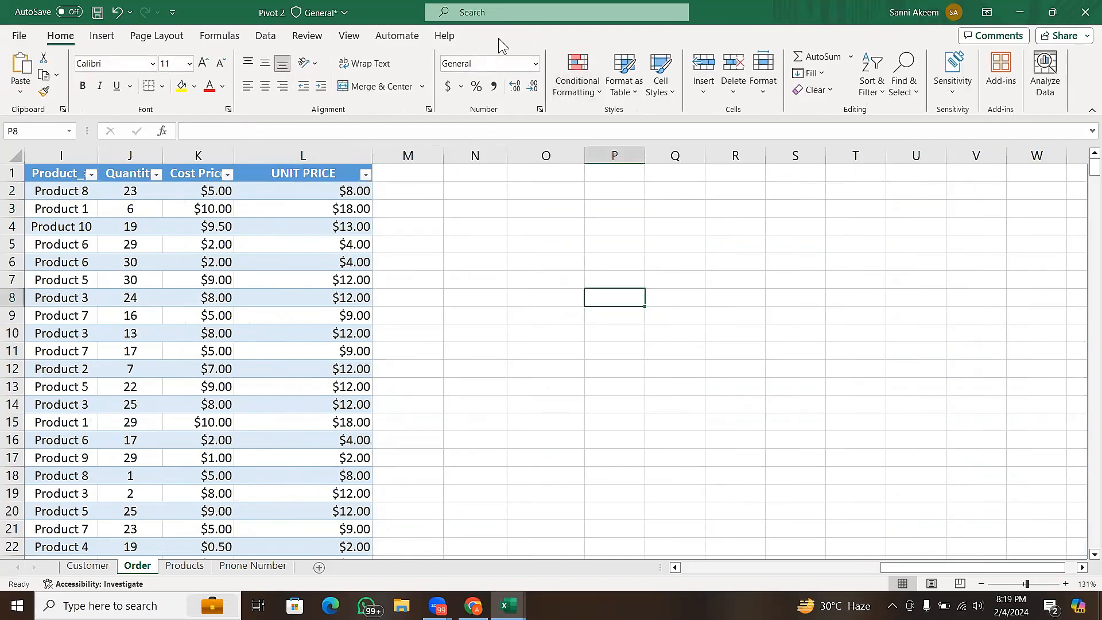
{"action": "left_click", "coordinate": [202, 258]}
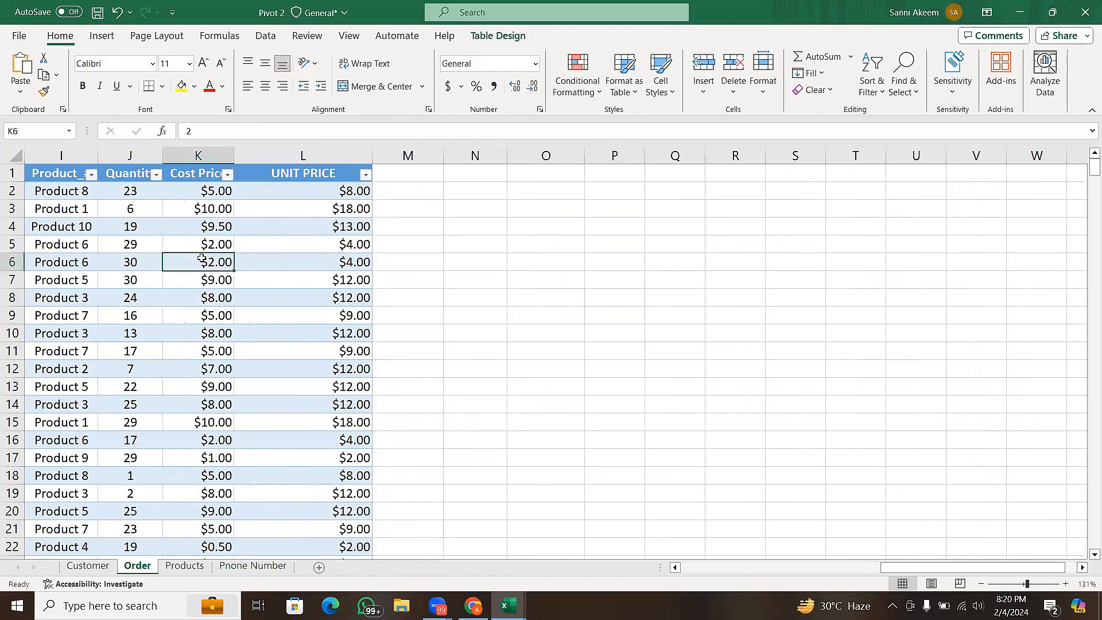
{"action": "left_click", "coordinate": [499, 35]}
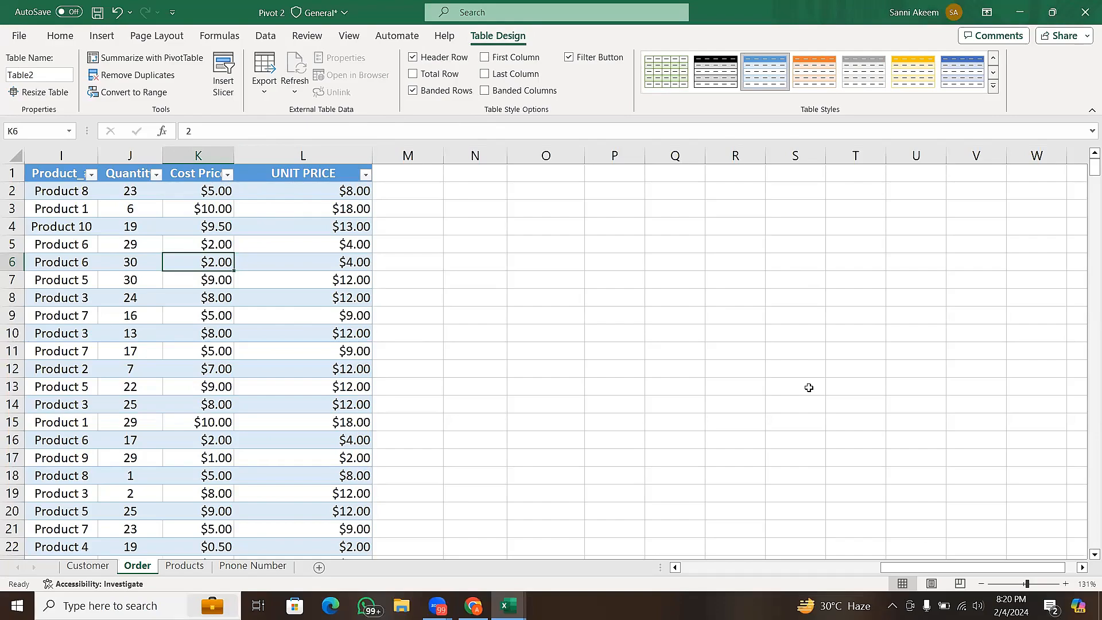
{"action": "left_click_drag", "start_coordinate": [917, 566], "coordinate": [902, 568]}
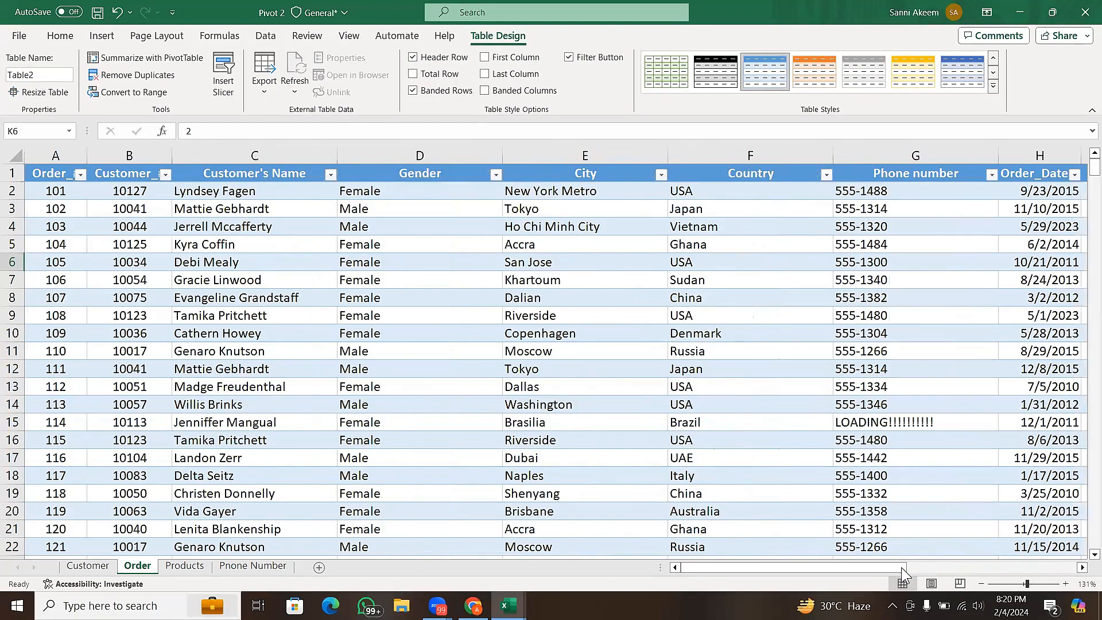
{"action": "left_click", "coordinate": [457, 334]}
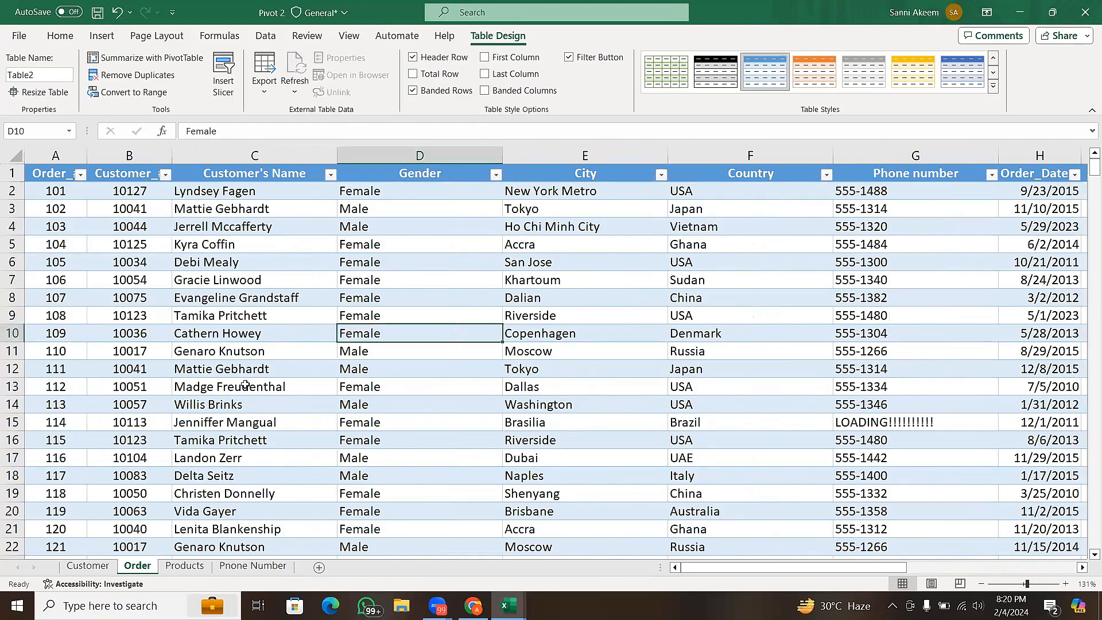
- Inspect the order table's name property and the entries in its Gender column
{"action": "left_click", "coordinate": [39, 76]}
{"action": "left_click", "coordinate": [39, 77]}
{"action": "double_click", "coordinate": [47, 72]}
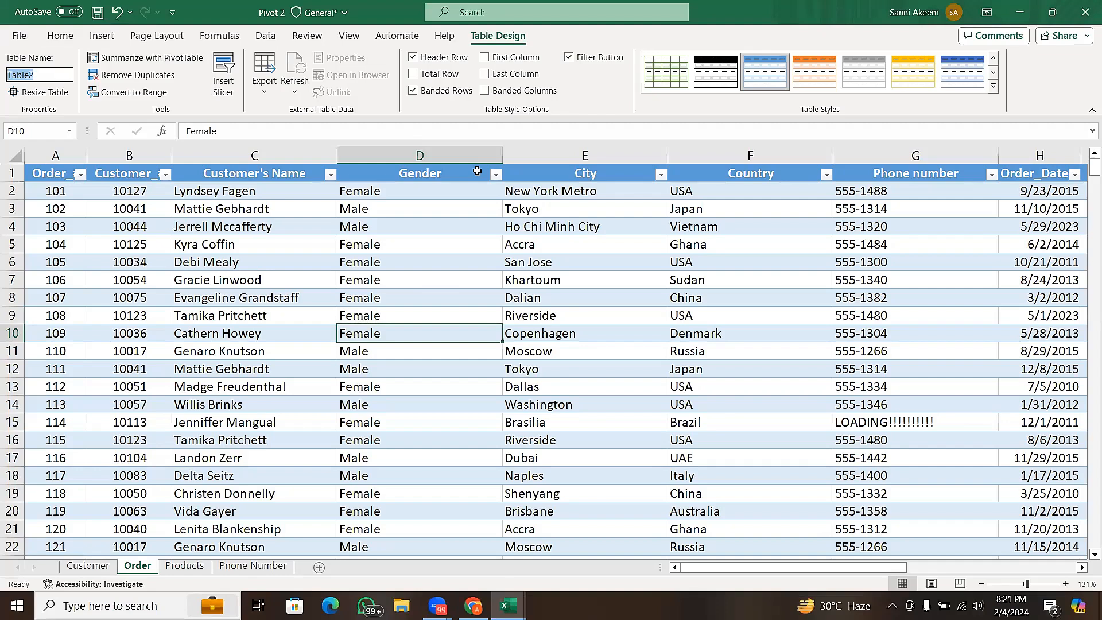
{"action": "left_click", "coordinate": [829, 362]}
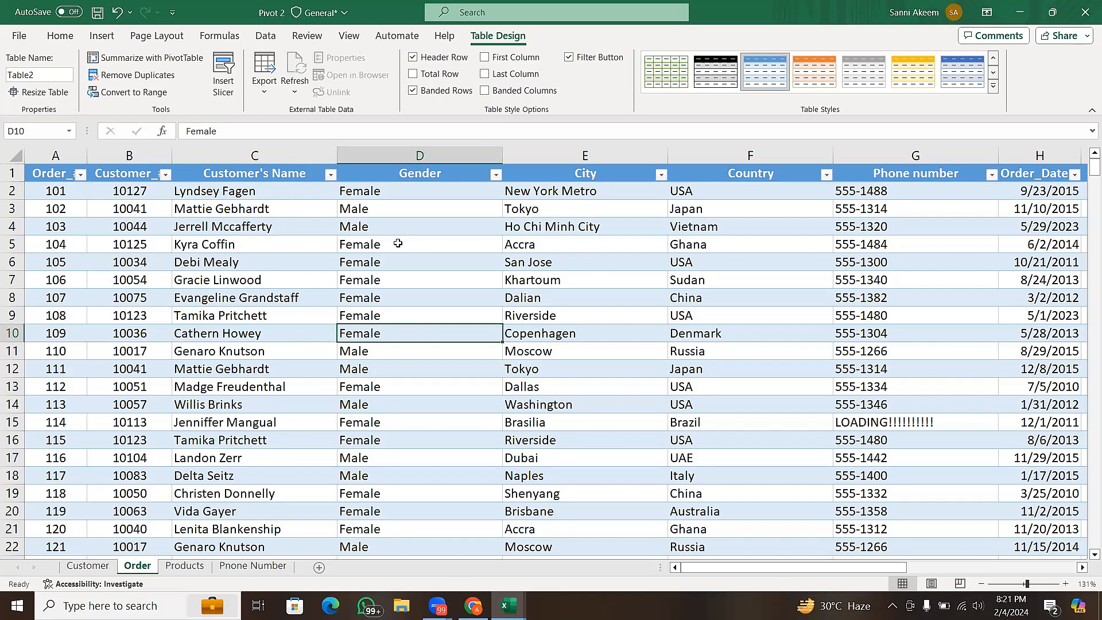
{"action": "left_click", "coordinate": [356, 239]}
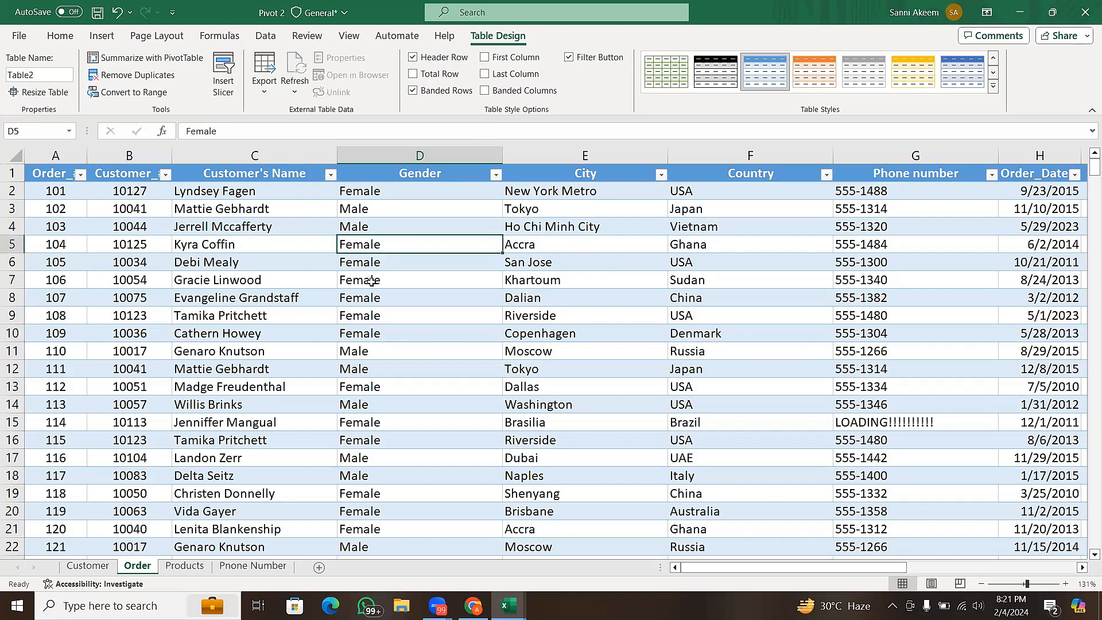
{"action": "left_click", "coordinate": [372, 281]}
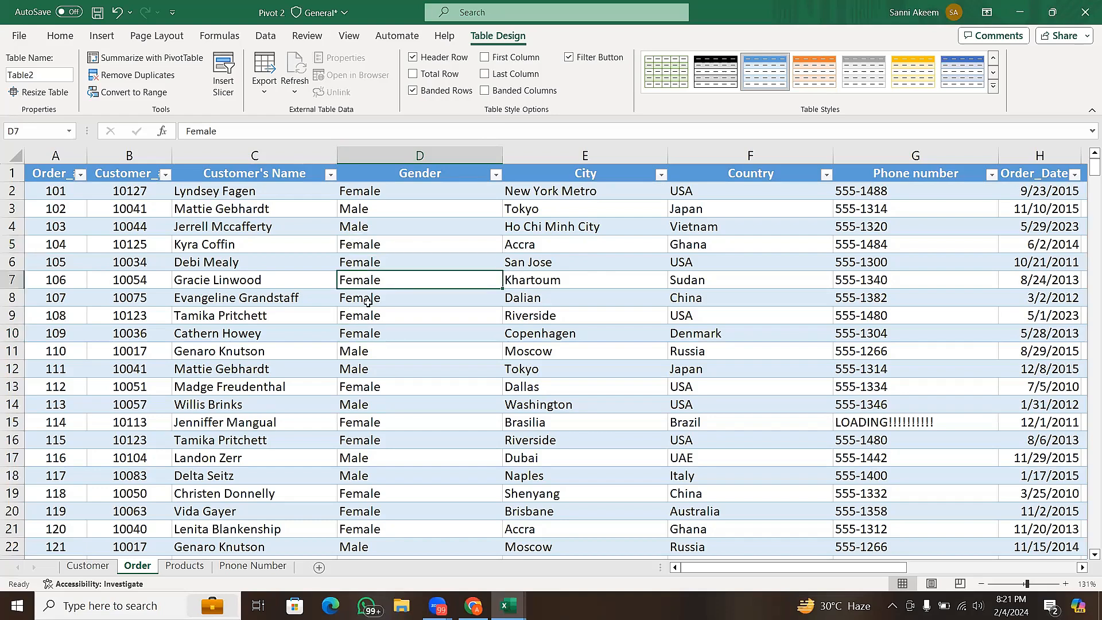
{"action": "left_click", "coordinate": [368, 302]}
{"action": "left_click", "coordinate": [383, 336]}
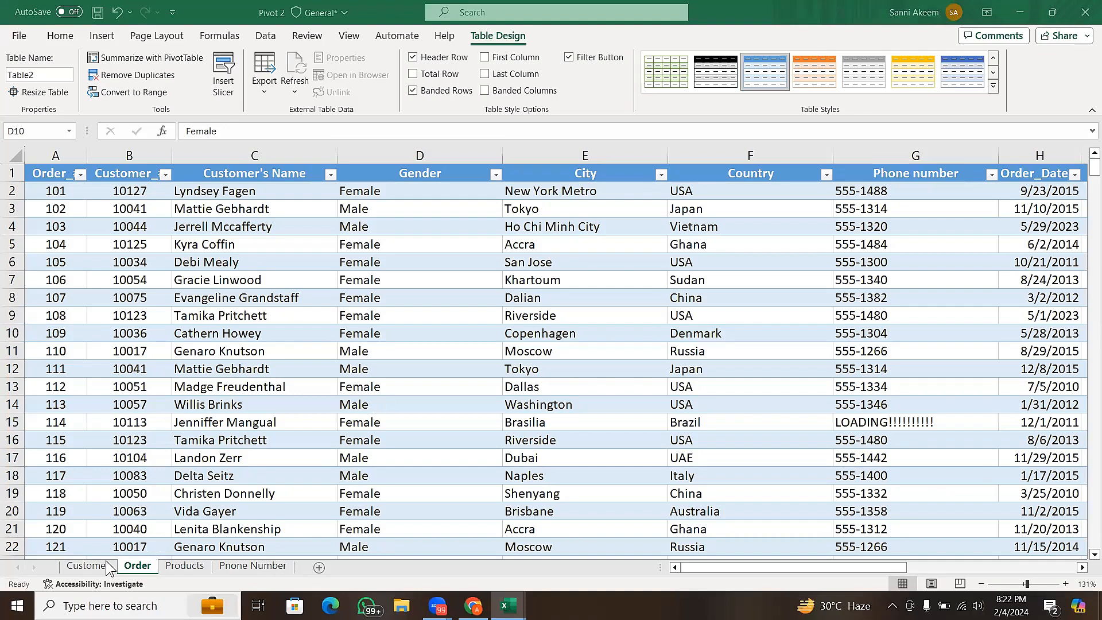
- Examine the Customer sheet's Full_Name column, looking at the space between first and last name in B2 and the underscore header
{"action": "left_click", "coordinate": [88, 566]}
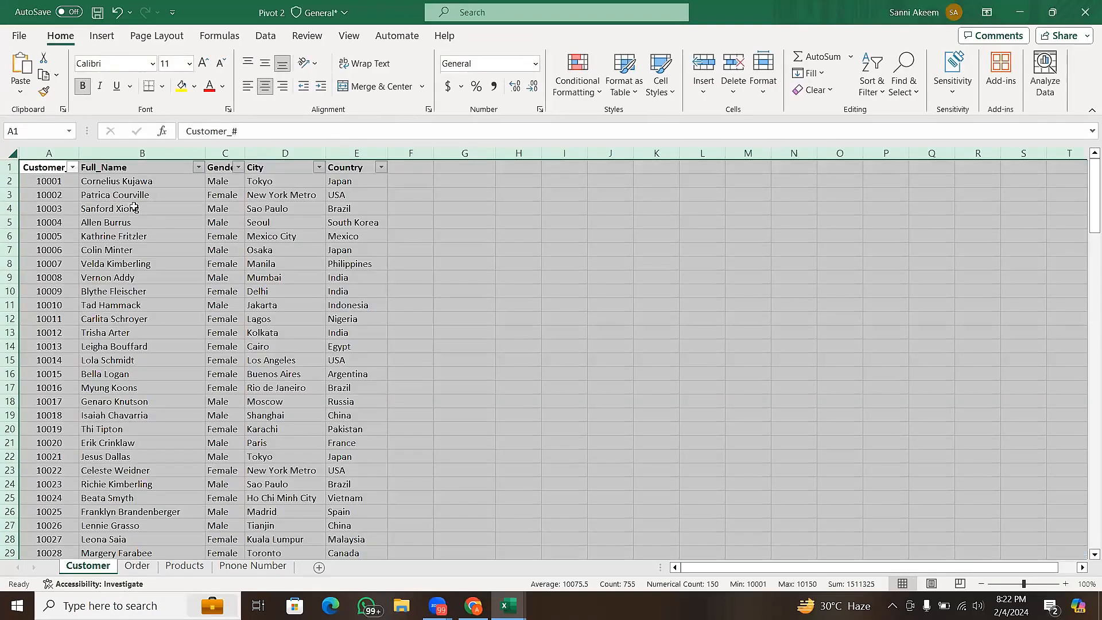
{"action": "left_click", "coordinate": [136, 182]}
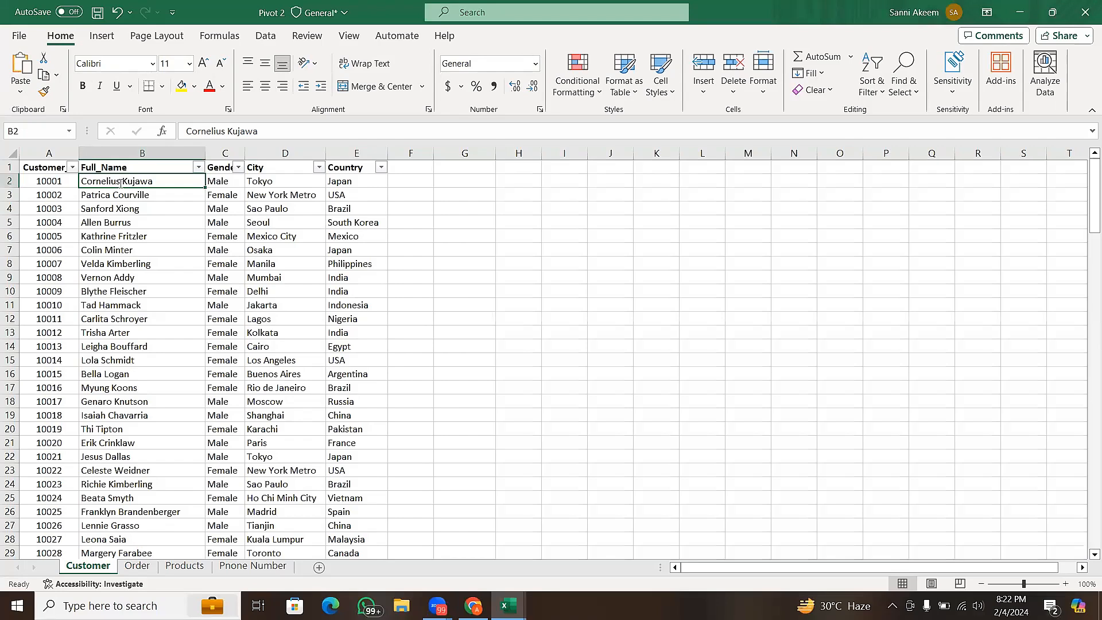
{"action": "double_click", "coordinate": [121, 182]}
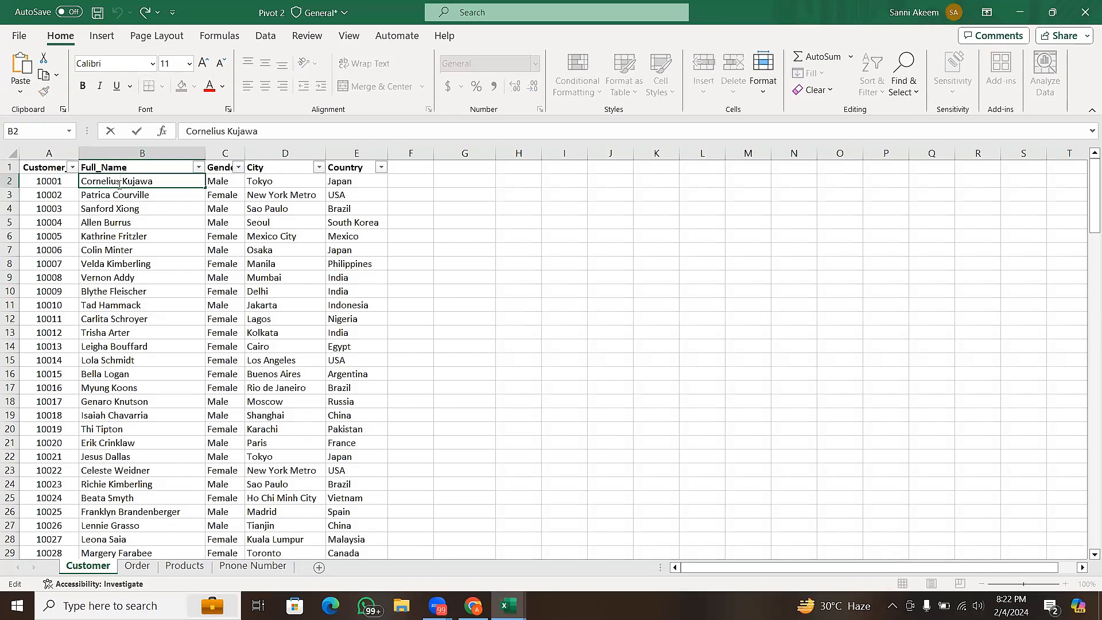
{"action": "left_click_drag", "start_coordinate": [124, 182], "coordinate": [124, 182]}
{"action": "left_click_drag", "start_coordinate": [121, 181], "coordinate": [121, 181]}
{"action": "left_click", "coordinate": [138, 167]}
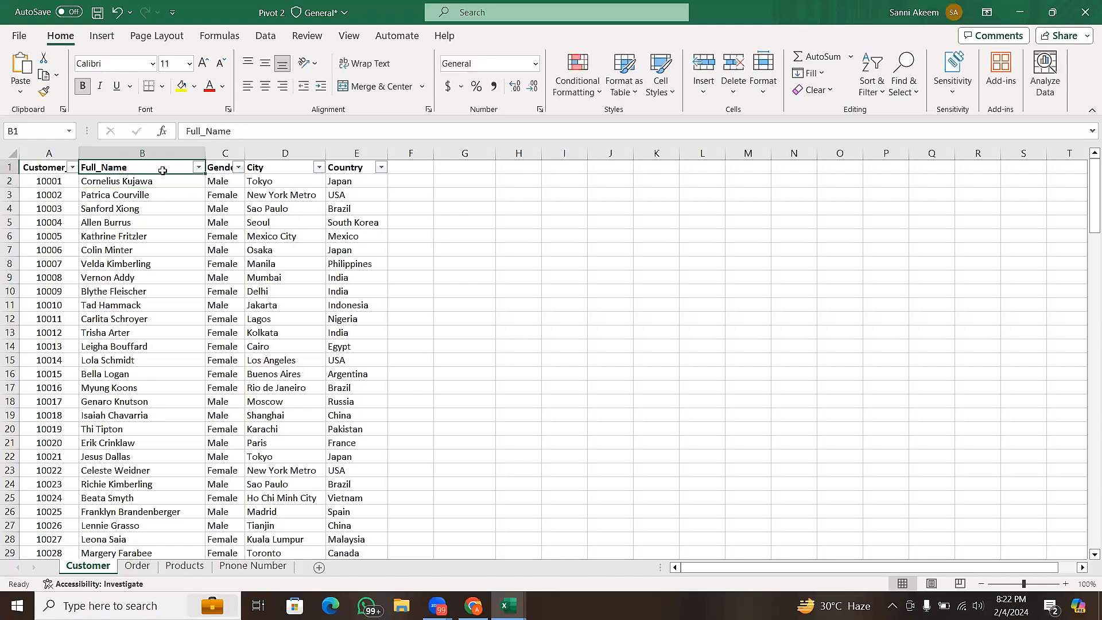
- Remove the filter from the header row of the customer list
{"action": "left_click", "coordinate": [1040, 584]}
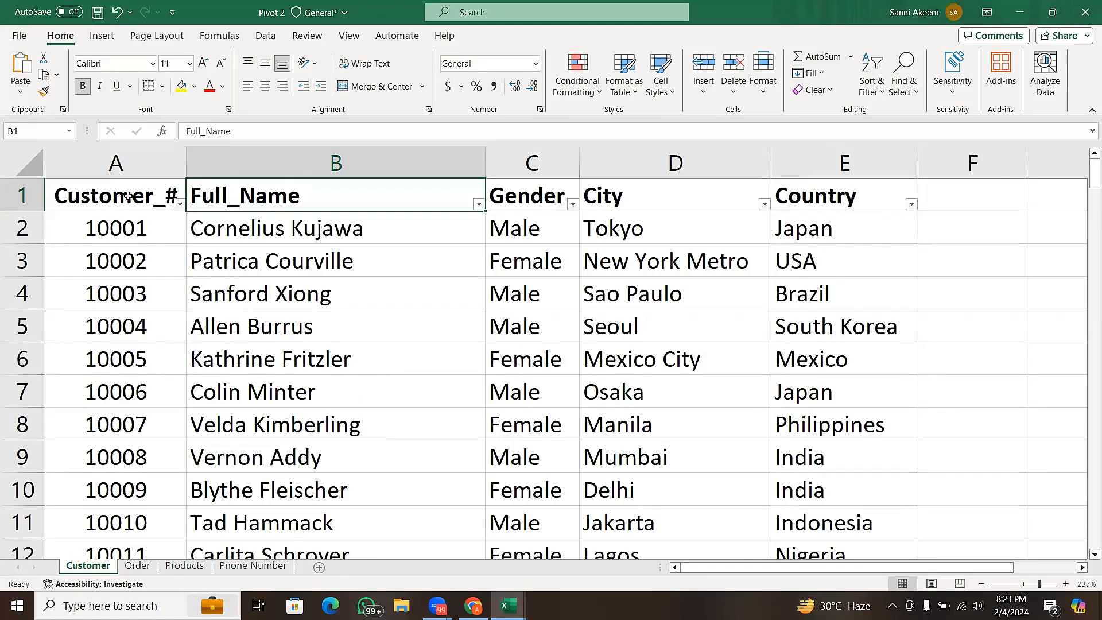
{"action": "left_click", "coordinate": [148, 208]}
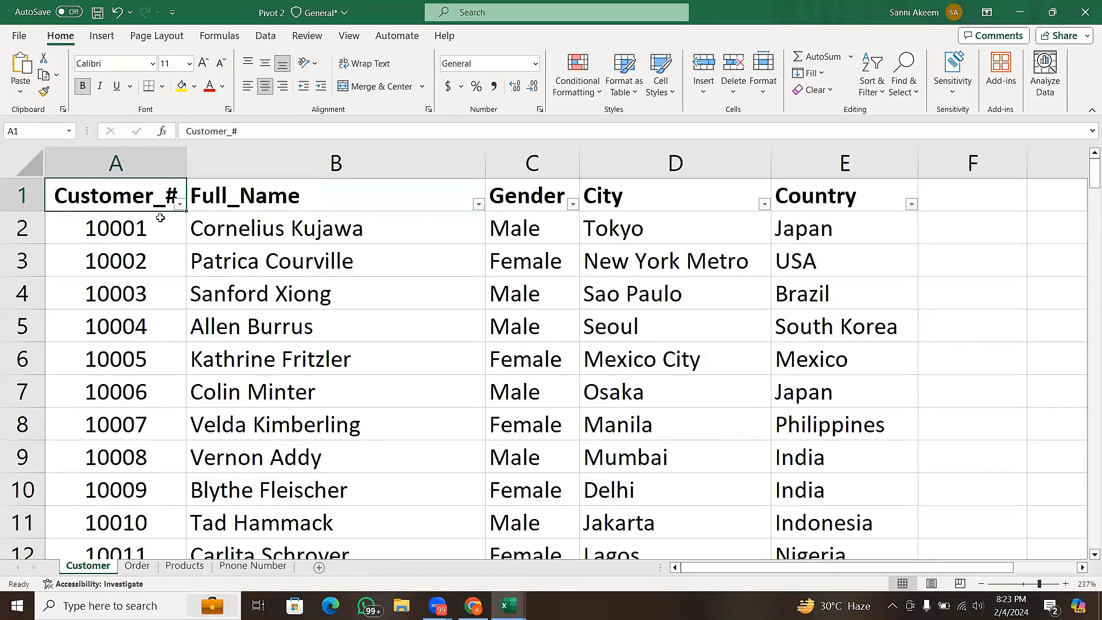
{"action": "key", "text": "ctrl+shift+l"}
- Inspect the space character separating the first and last name in cell B2 of the Customer sheet
{"action": "left_click", "coordinate": [273, 230]}
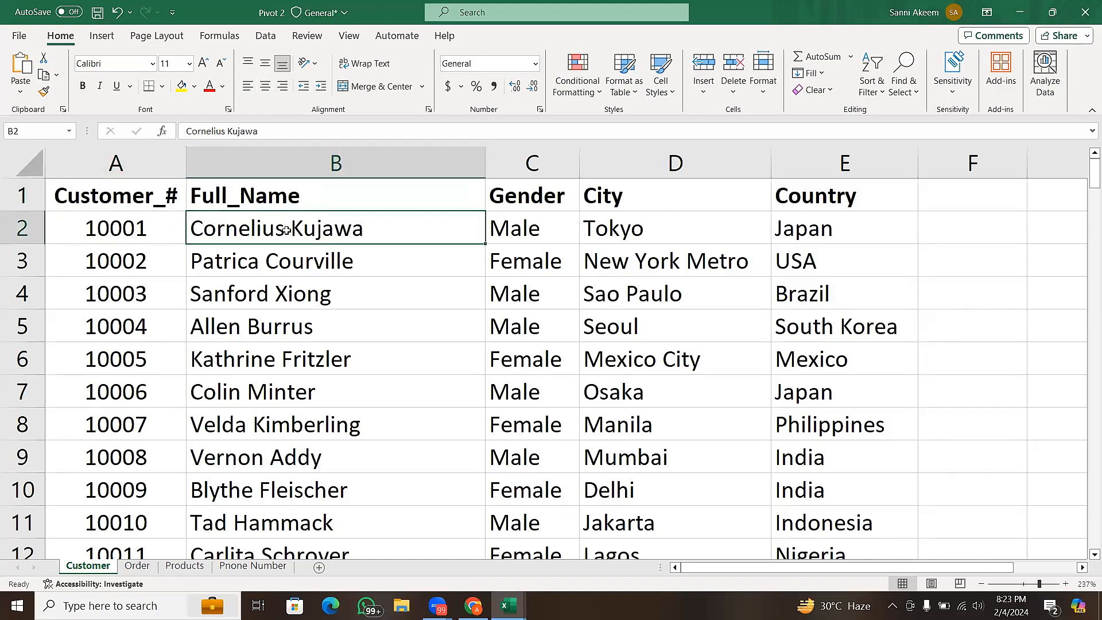
{"action": "double_click", "coordinate": [289, 231]}
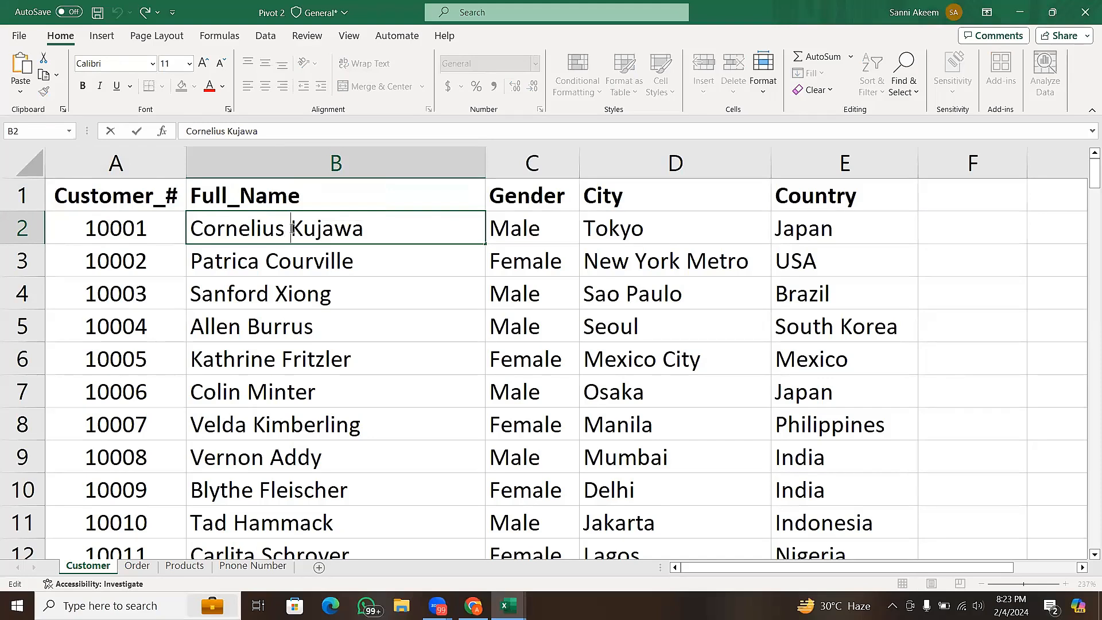
{"action": "left_click_drag", "start_coordinate": [292, 228], "coordinate": [286, 231]}
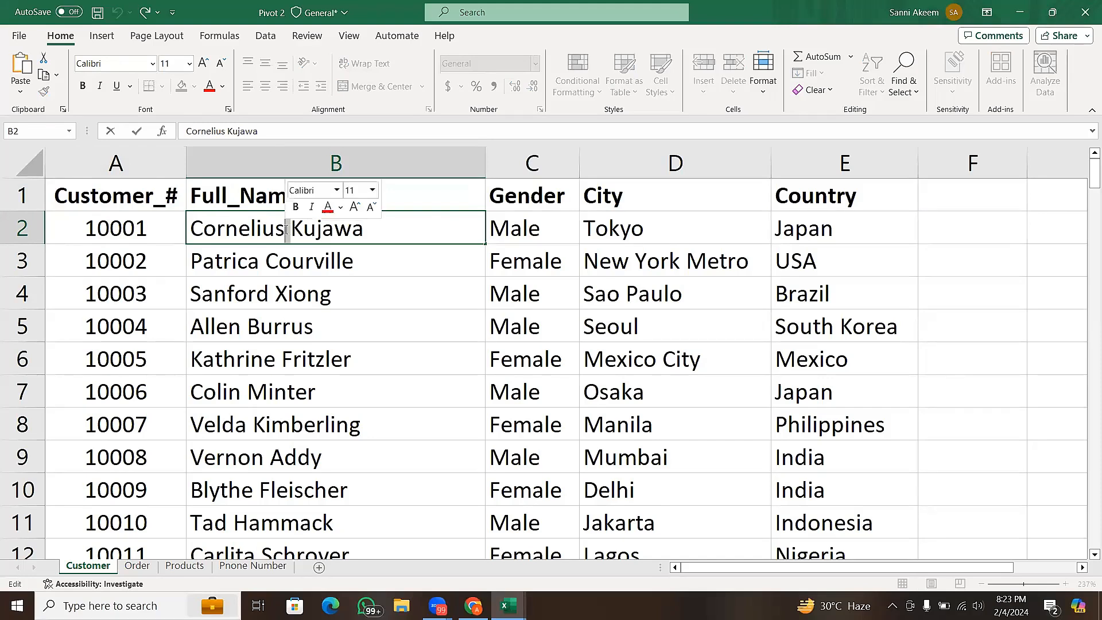
{"action": "left_click", "coordinate": [286, 231]}
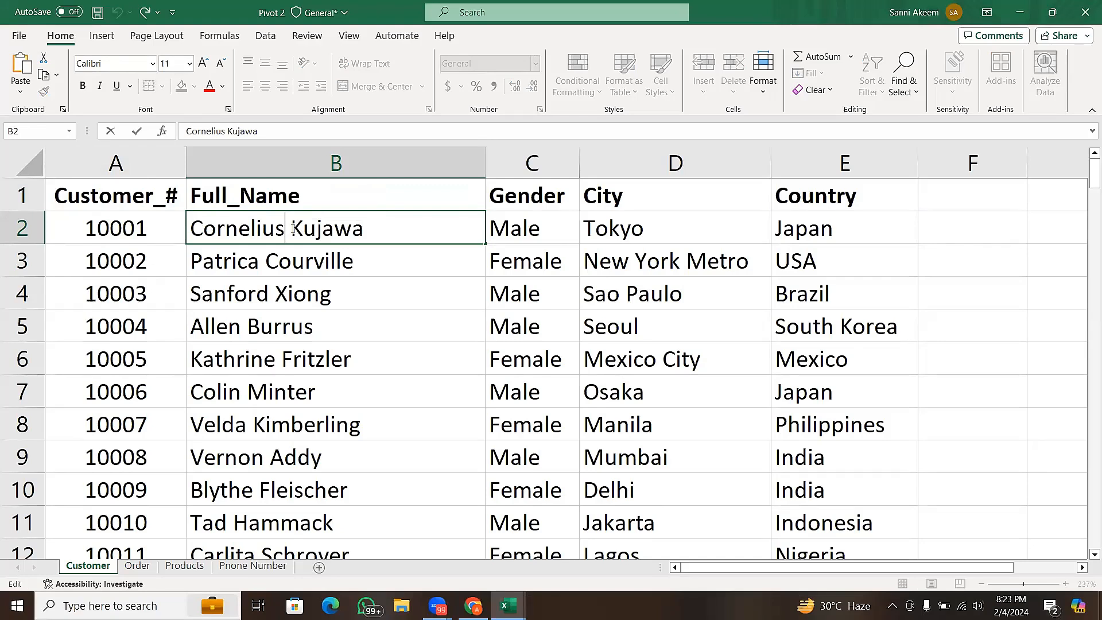
{"action": "left_click", "coordinate": [292, 229]}
- Try to rename the Order sheet's table as Sales Report, with a space between the words
{"action": "left_click", "coordinate": [137, 566]}
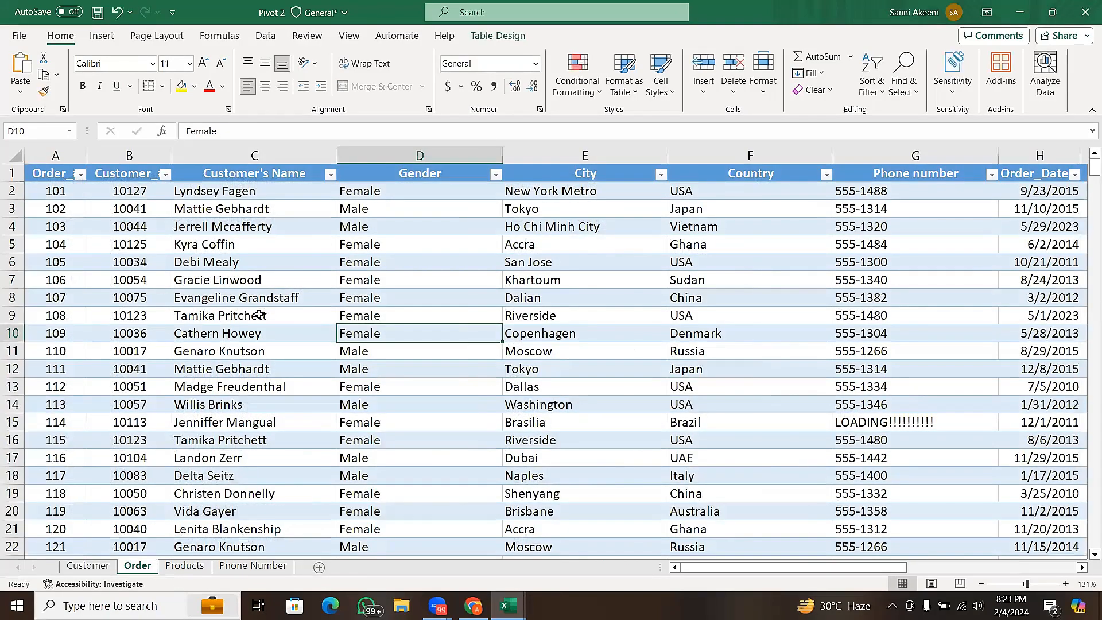
{"action": "left_click", "coordinate": [258, 315]}
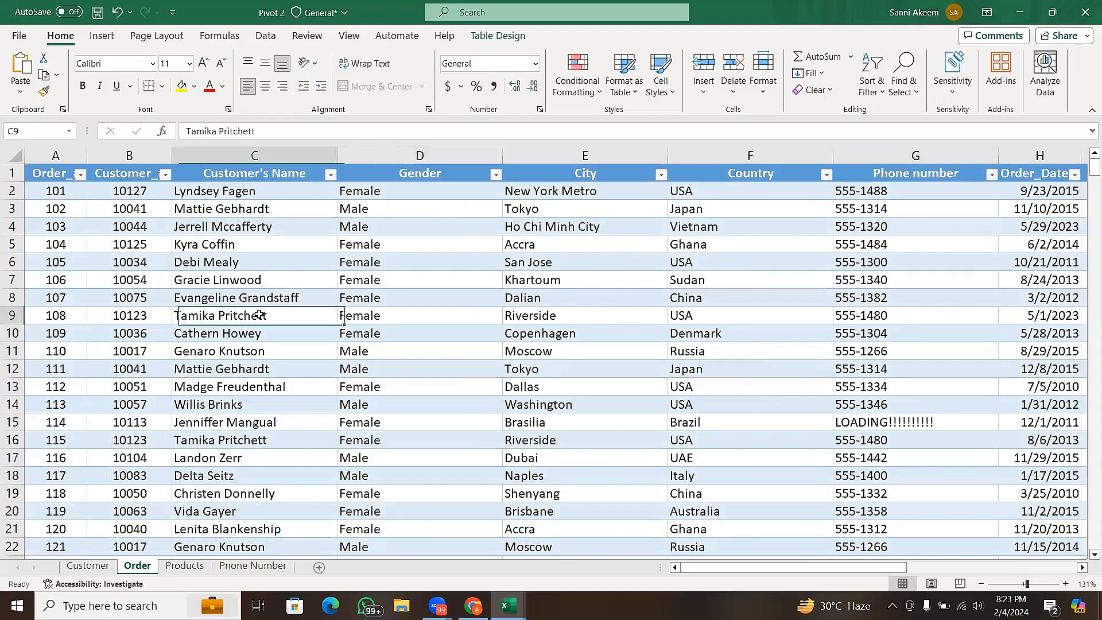
{"action": "left_click", "coordinate": [514, 38]}
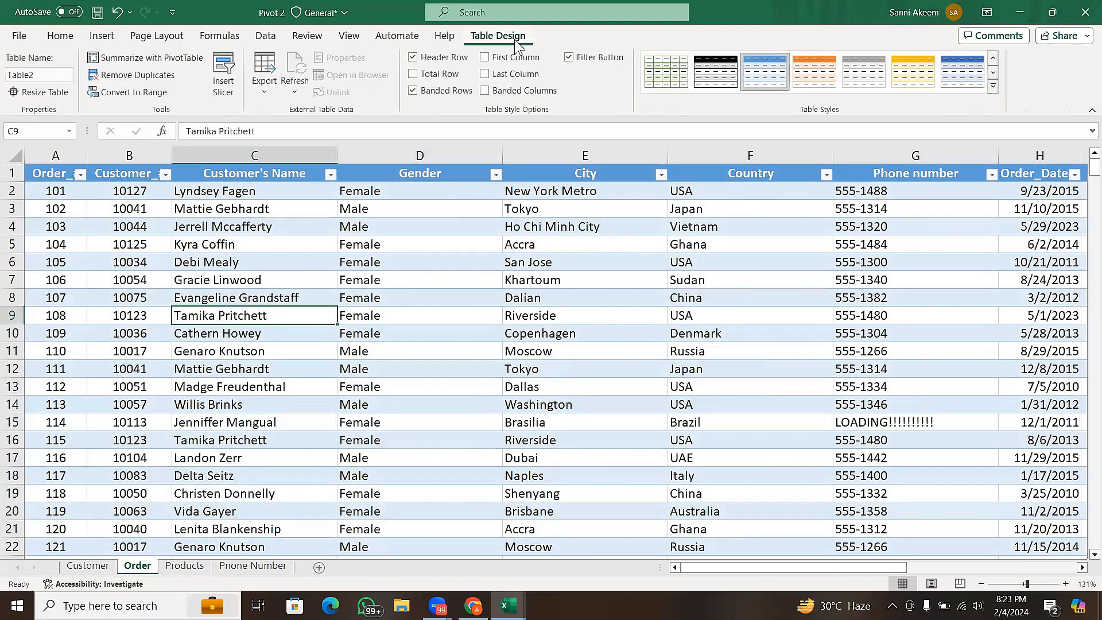
{"action": "left_click", "coordinate": [62, 77]}
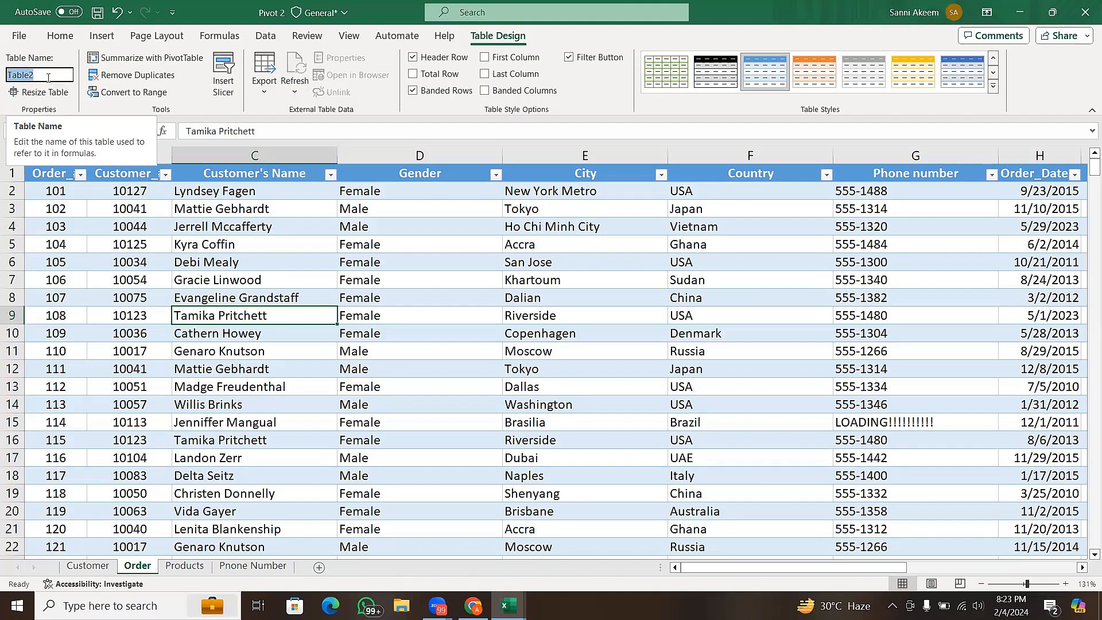
{"action": "type", "text": "Sale"}
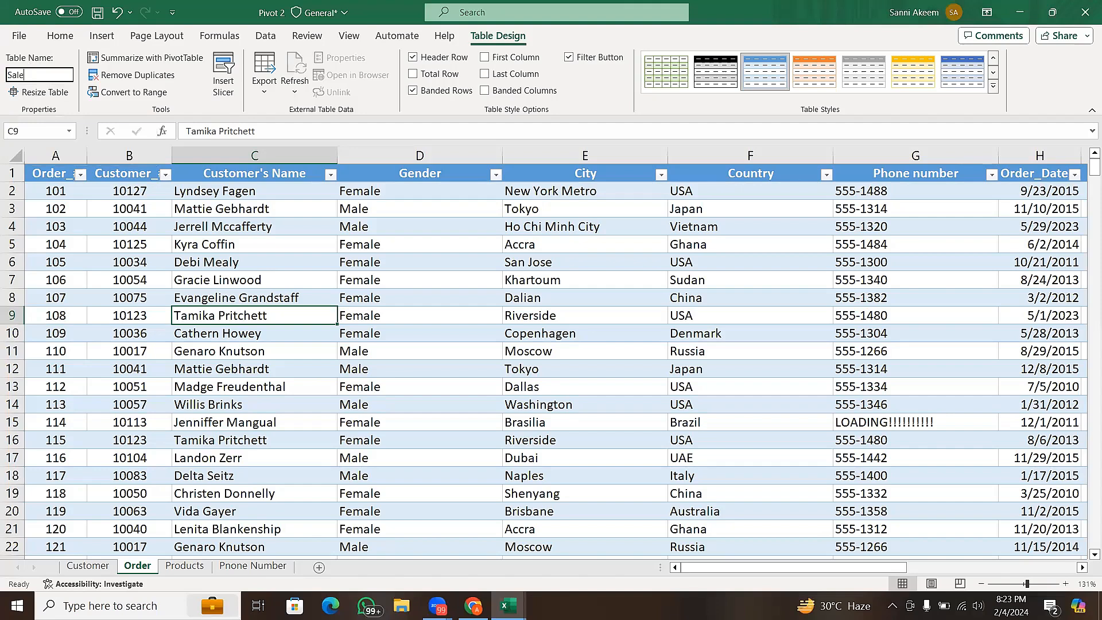
{"action": "type", "text": "sReport_"}
{"action": "key", "text": "BackSpace"}
{"action": "key", "text": "Return"}
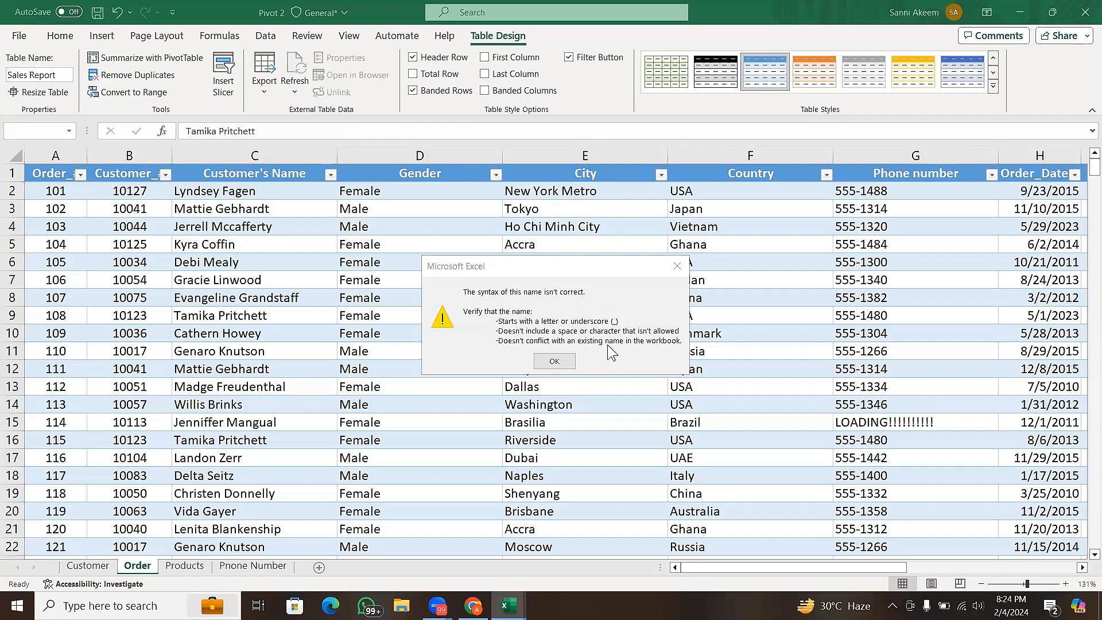
{"action": "left_click", "coordinate": [570, 362]}
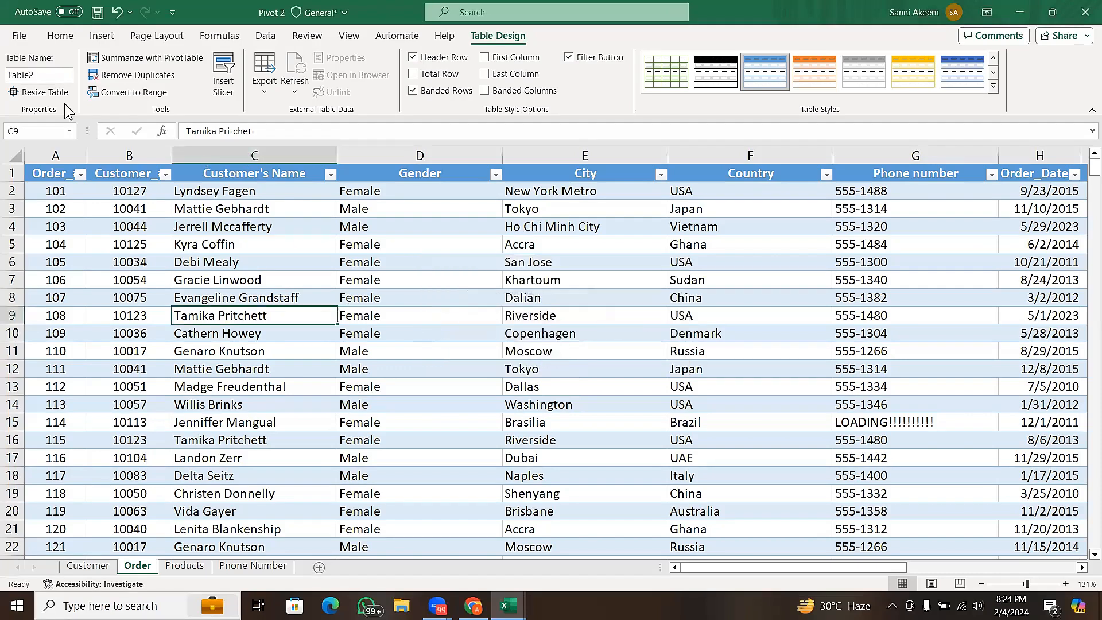
- Rename the Order sheet's table as SalesReport, without a space
{"action": "left_click", "coordinate": [54, 75]}
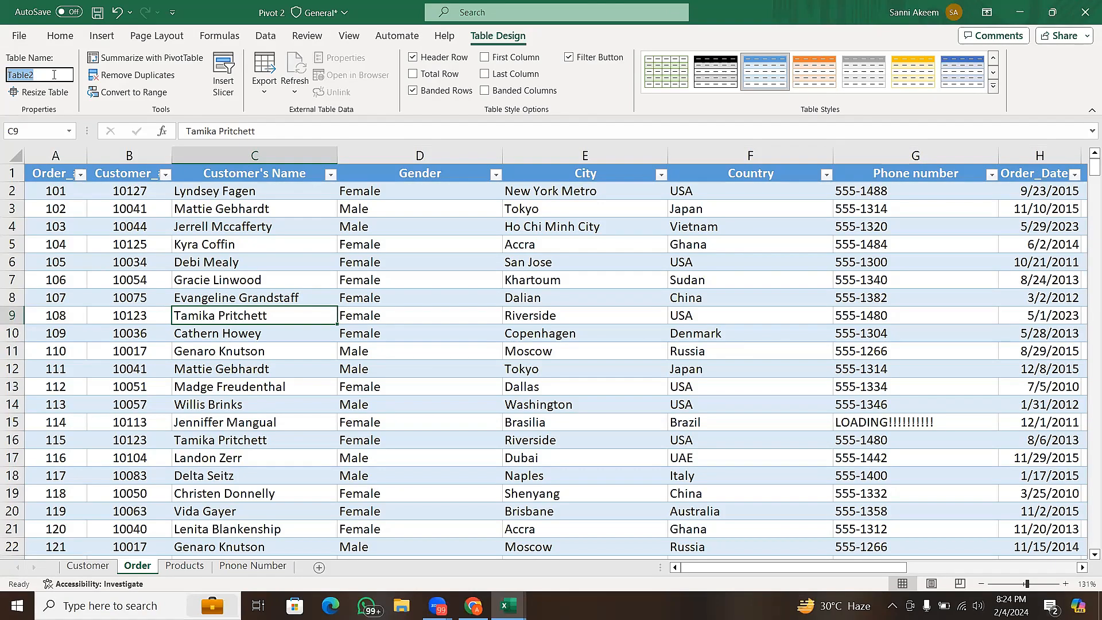
{"action": "type", "text": "SalesReport"}
{"action": "key", "text": "Return"}
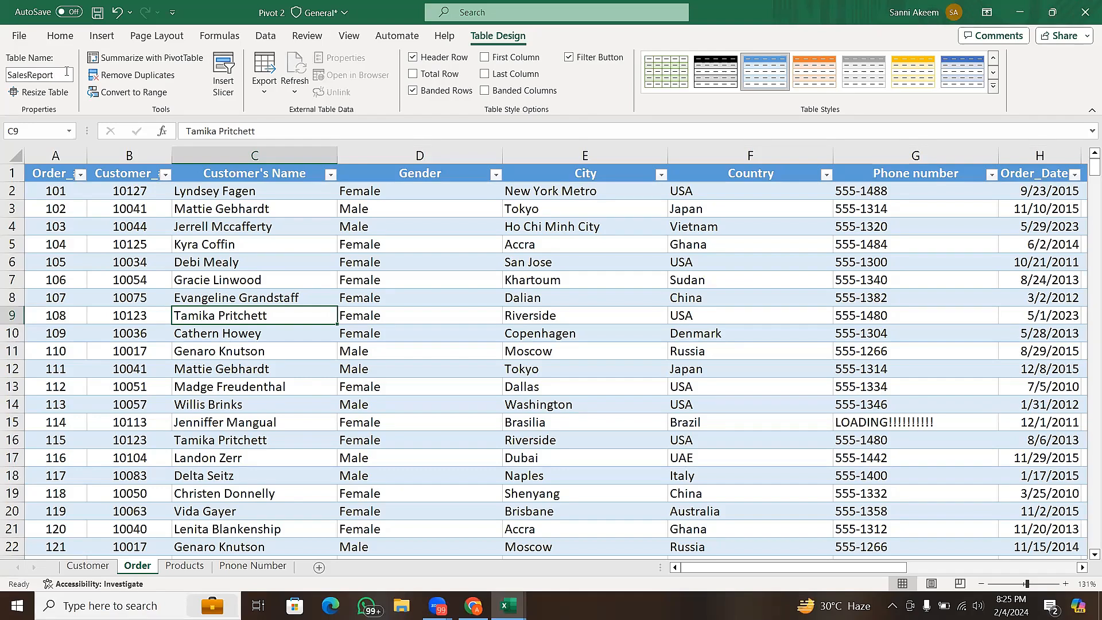
{"action": "left_click", "coordinate": [57, 76]}
{"action": "double_click", "coordinate": [57, 76]}
{"action": "left_click", "coordinate": [129, 248]}
{"action": "left_click", "coordinate": [263, 236]}
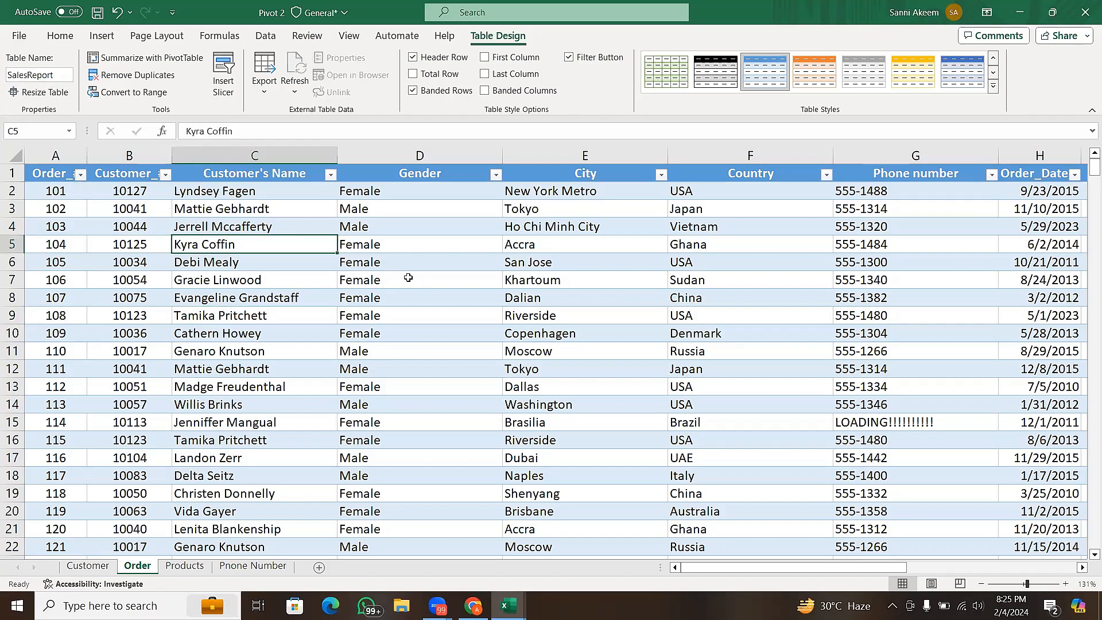
{"action": "left_click", "coordinate": [409, 278]}
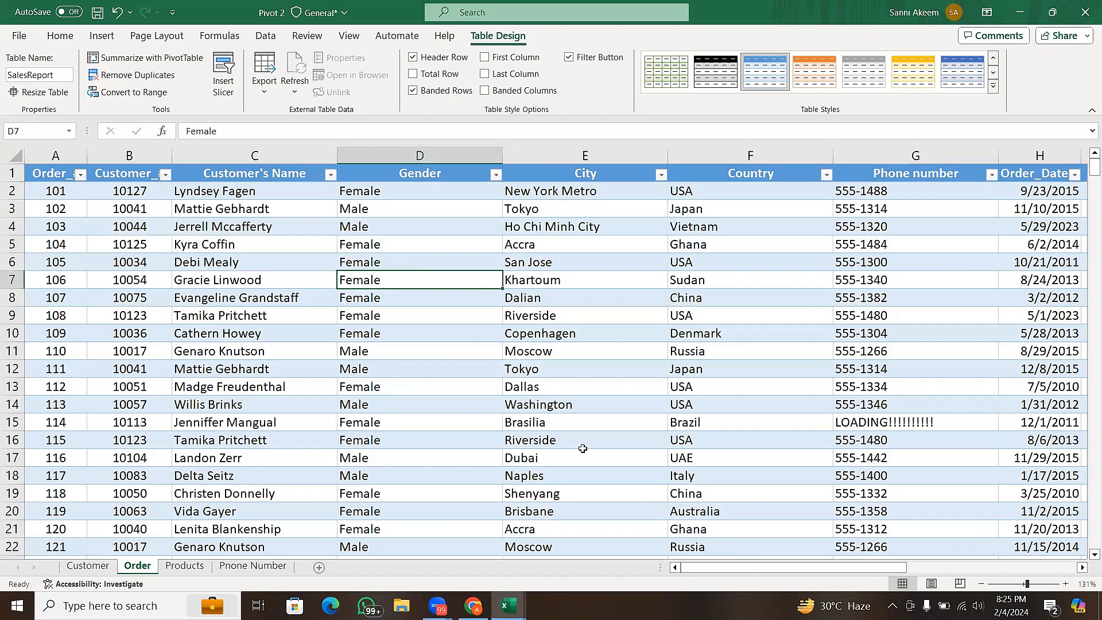
{"action": "left_click", "coordinate": [276, 276]}
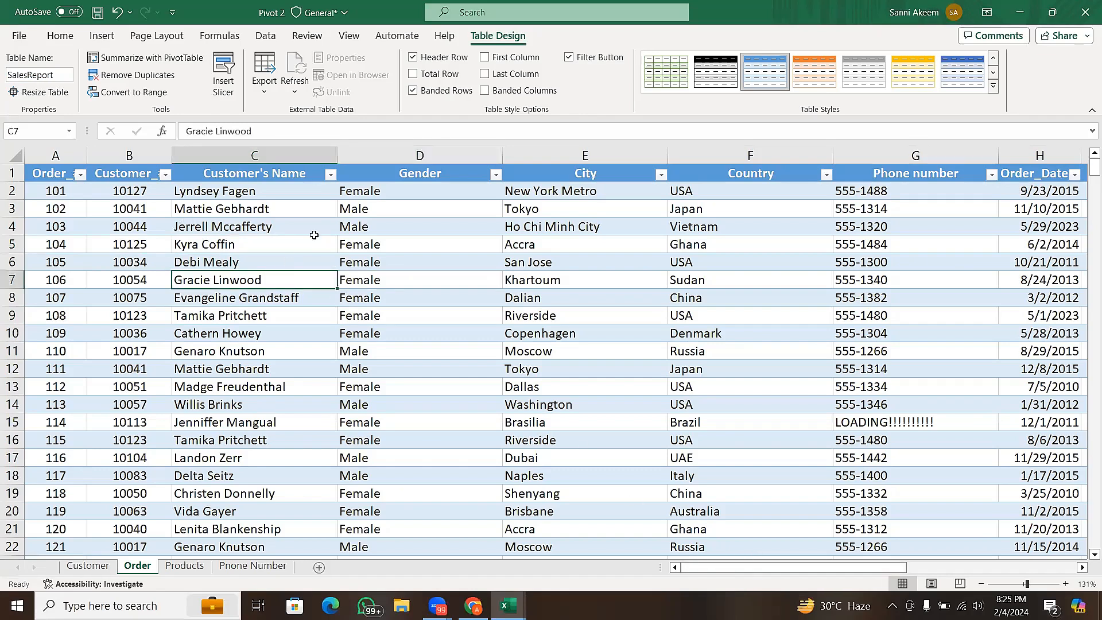
{"action": "left_click", "coordinate": [227, 211]}
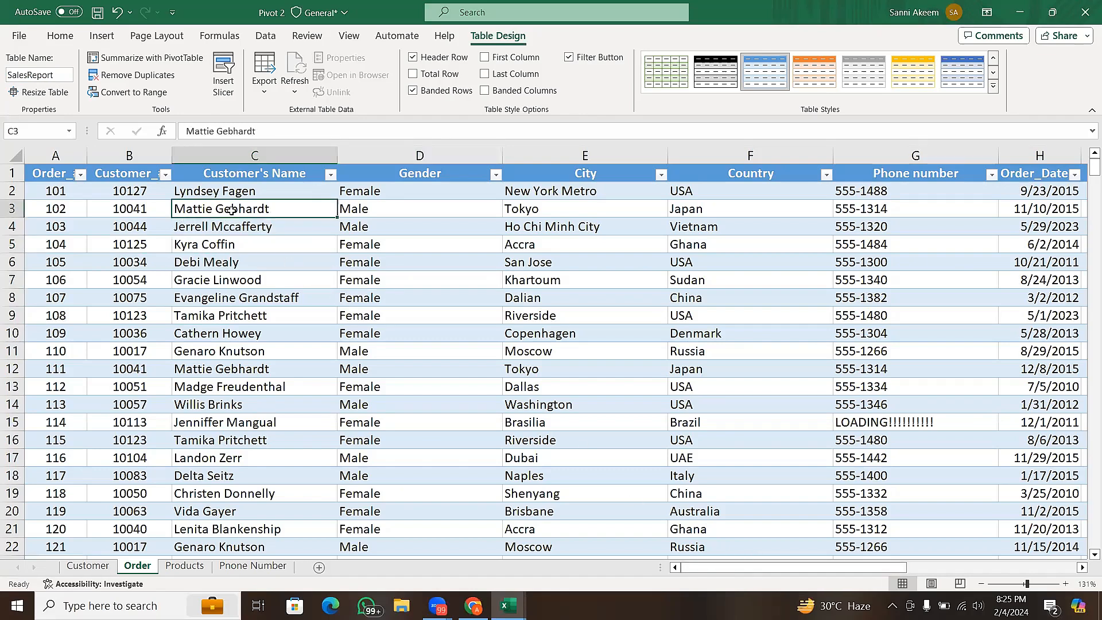
{"action": "left_click", "coordinate": [157, 229]}
{"action": "left_click_drag", "start_coordinate": [150, 276], "coordinate": [246, 260]}
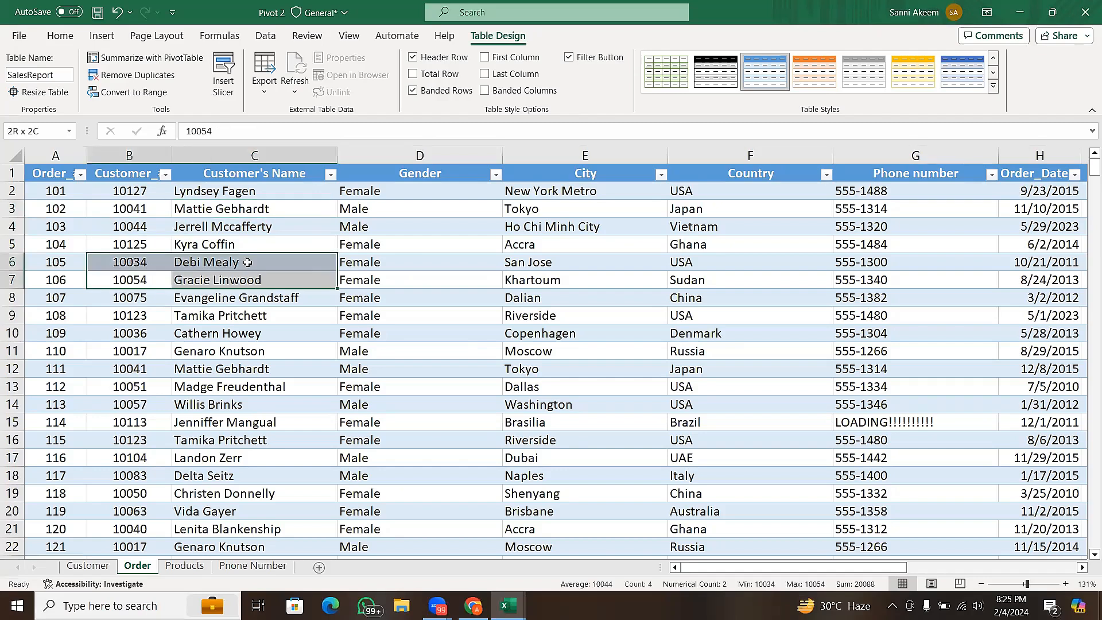
{"action": "left_click", "coordinate": [247, 262]}
- View the data range in the SalesReport table's resize settings without changing it
{"action": "left_click", "coordinate": [246, 240]}
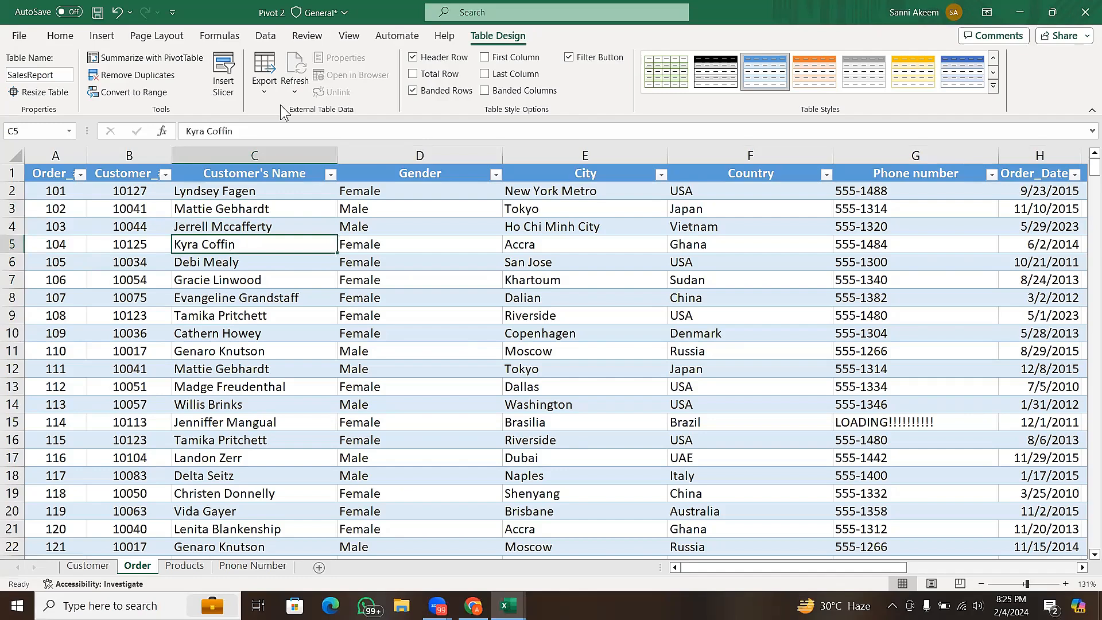
{"action": "left_click", "coordinate": [36, 94]}
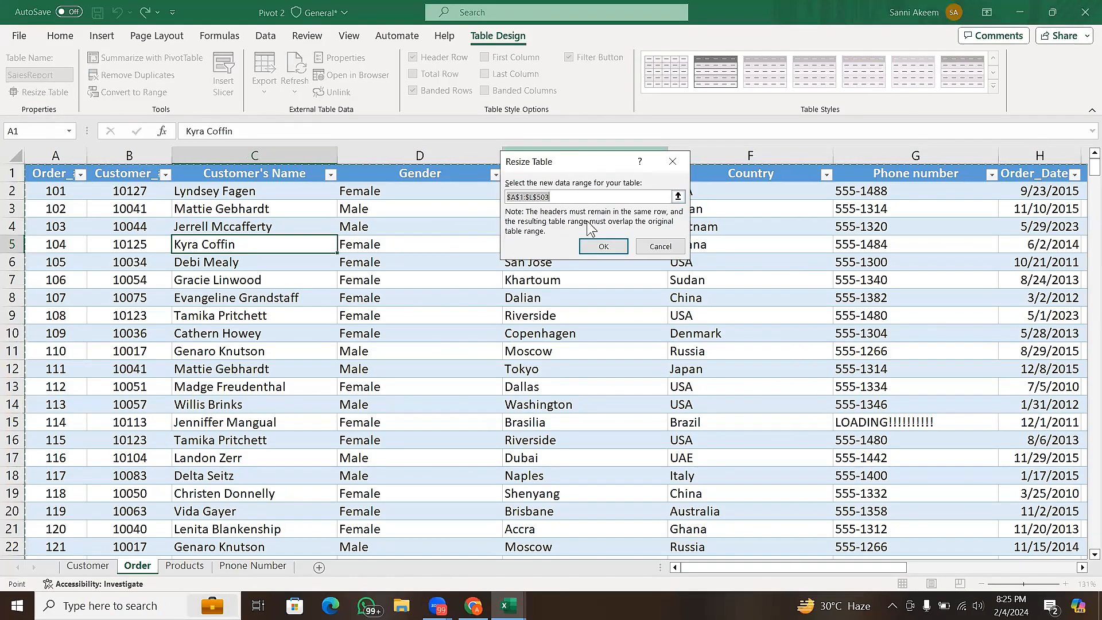
{"action": "left_click", "coordinate": [659, 246]}
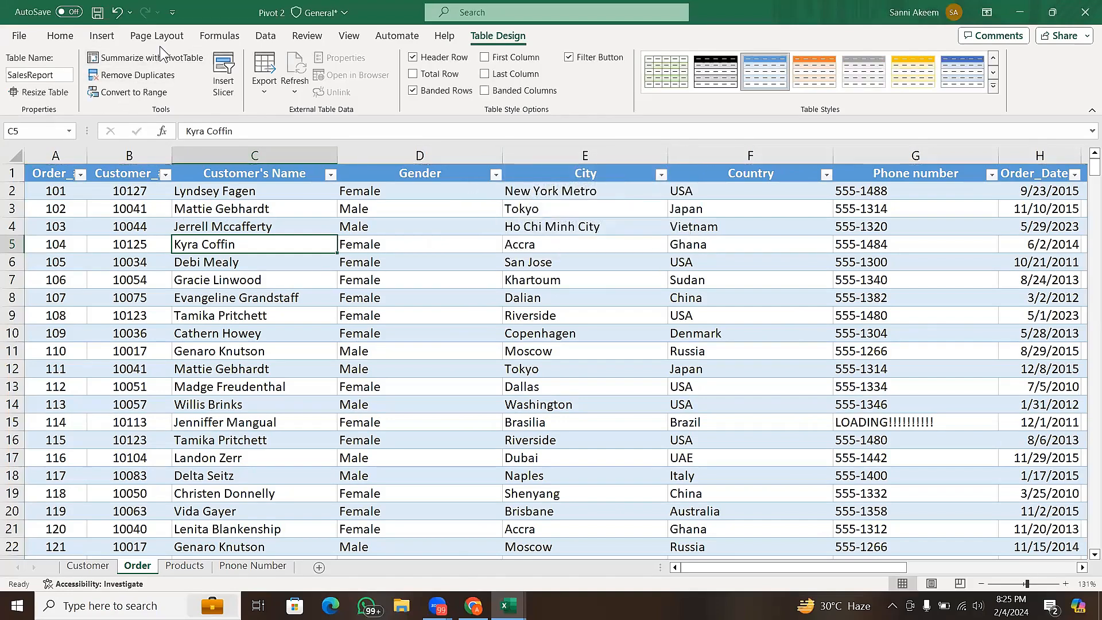
- Remove duplicate rows from the SalesReport table, comparing all columns and treating the first row as headers
{"action": "left_click", "coordinate": [170, 81]}
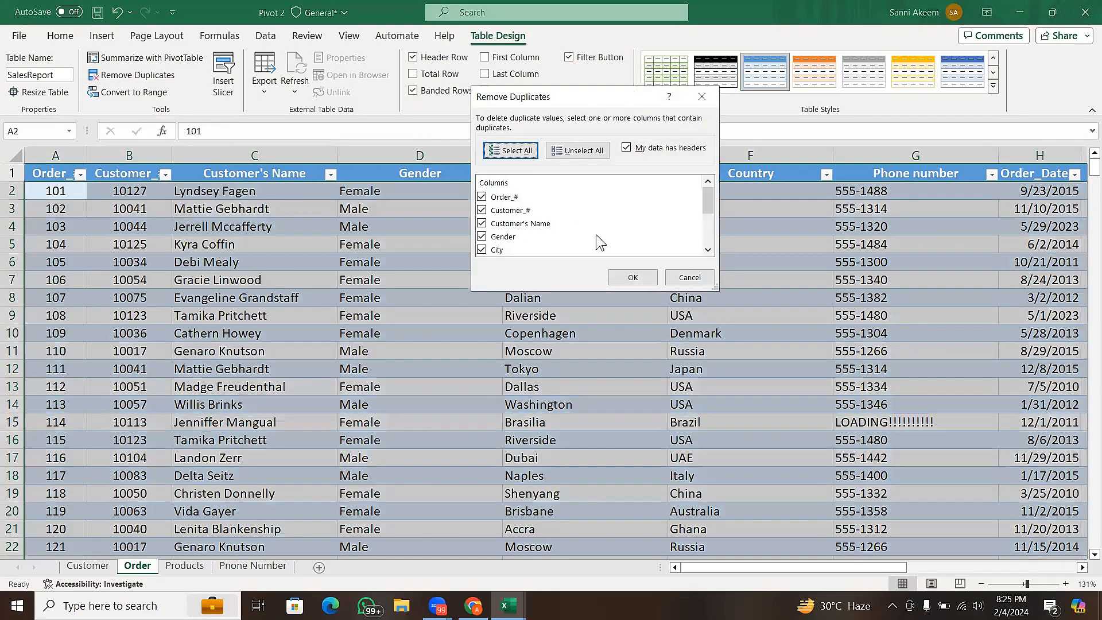
{"action": "left_click_drag", "start_coordinate": [607, 99], "coordinate": [451, 101]}
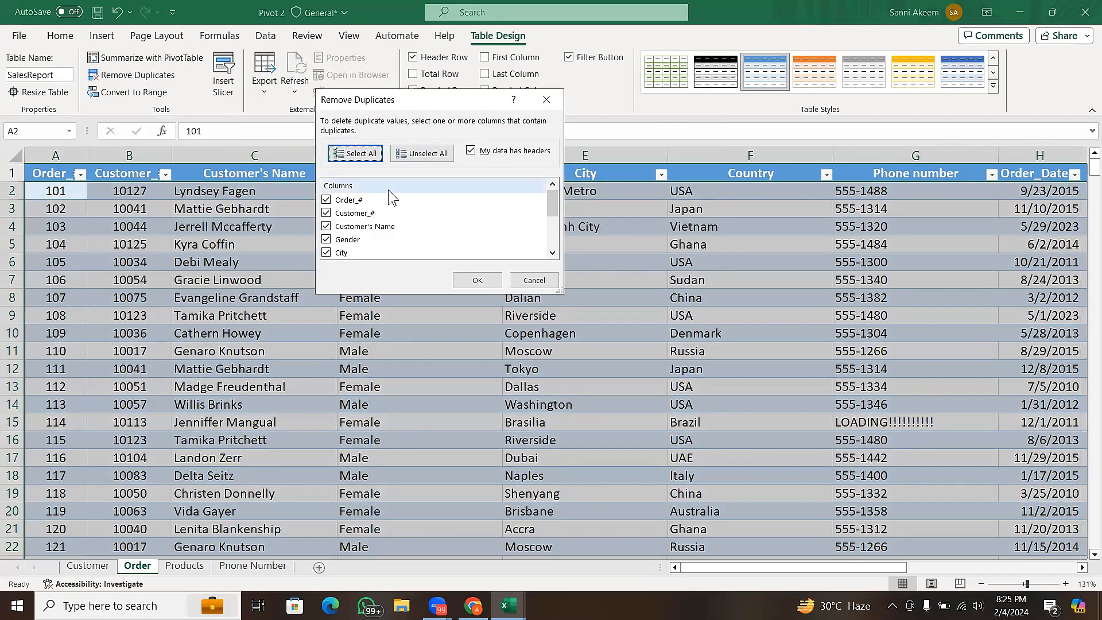
{"action": "mouse_move", "coordinate": [549, 206]}
{"action": "left_mouse_down"}
{"action": "mouse_move", "coordinate": [554, 241]}
{"action": "mouse_move", "coordinate": [562, 201]}
{"action": "mouse_move", "coordinate": [555, 261]}
{"action": "mouse_move", "coordinate": [563, 197]}
{"action": "left_mouse_up"}
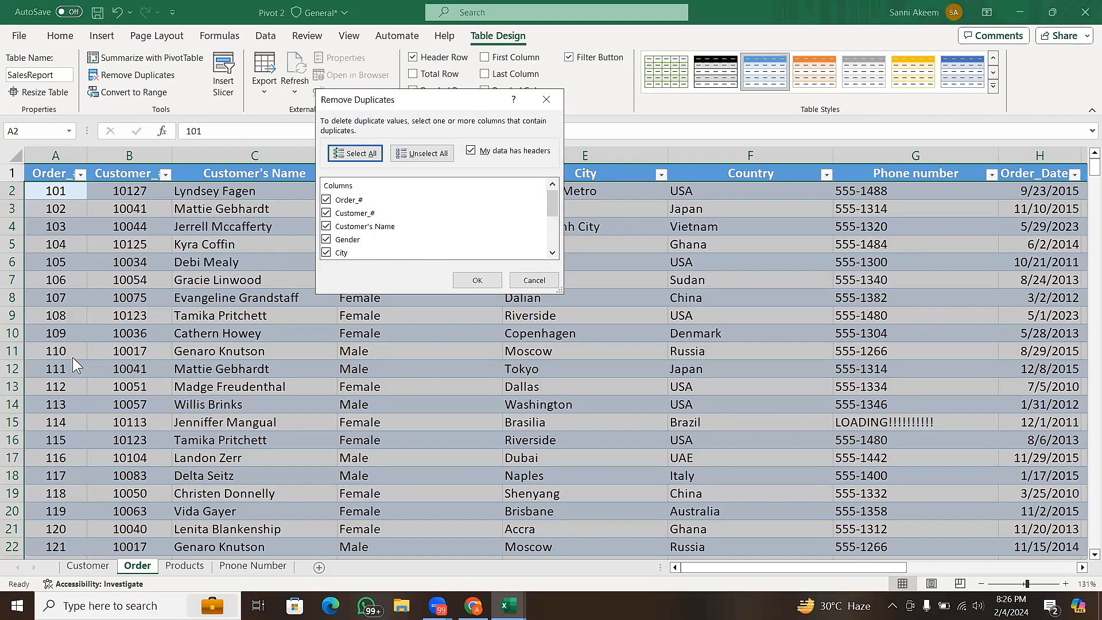
{"action": "left_click", "coordinate": [494, 279]}
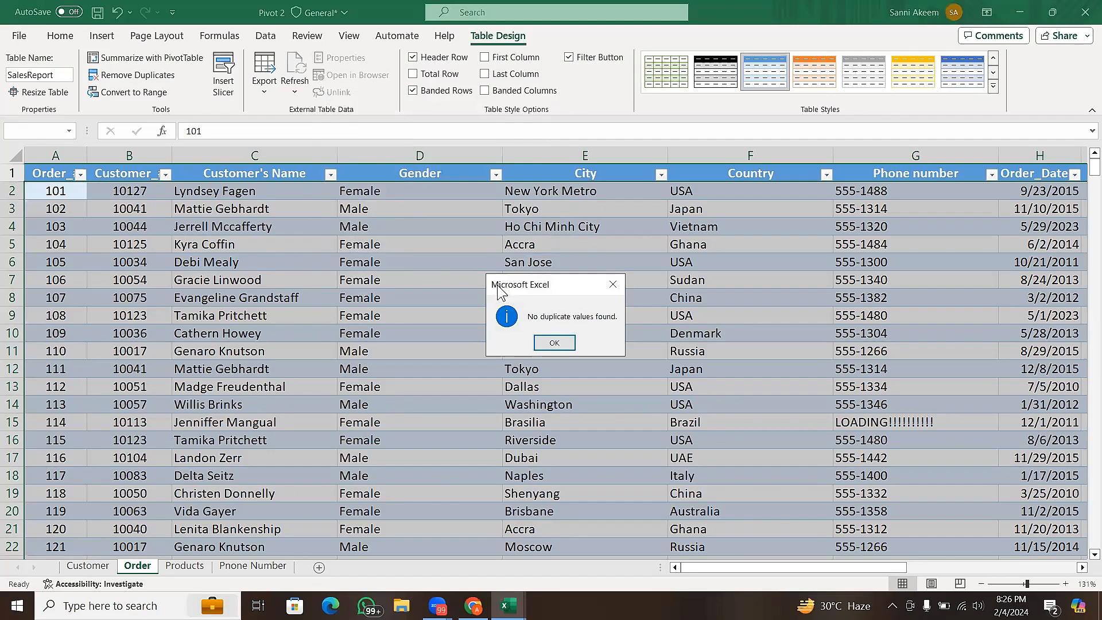
{"action": "left_click", "coordinate": [554, 343]}
{"action": "left_click", "coordinate": [252, 244]}
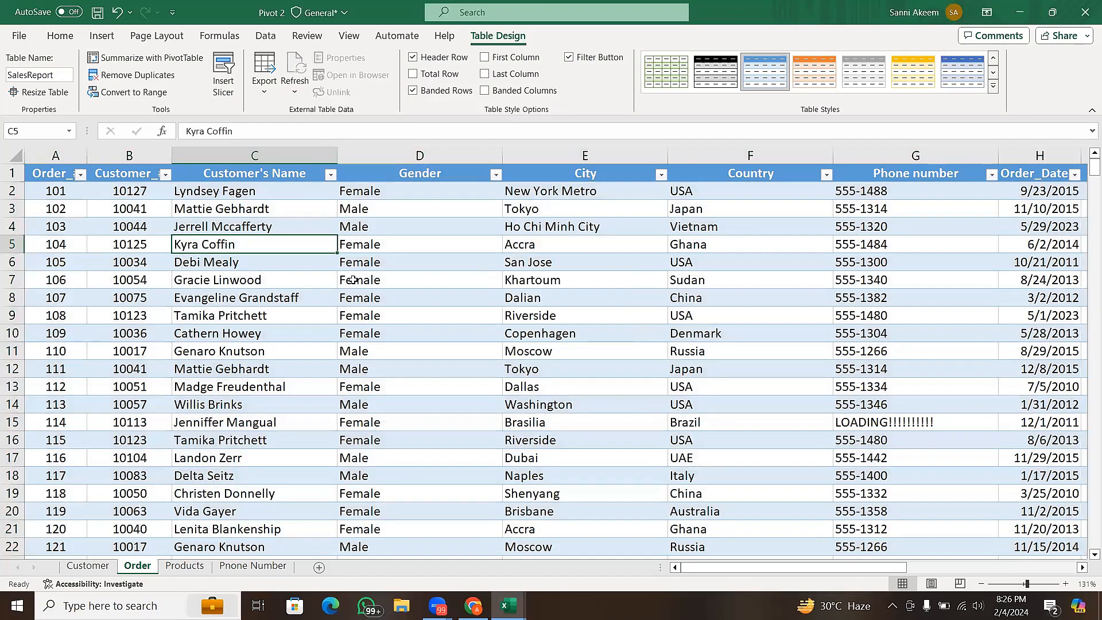
{"action": "left_click", "coordinate": [10, 189]}
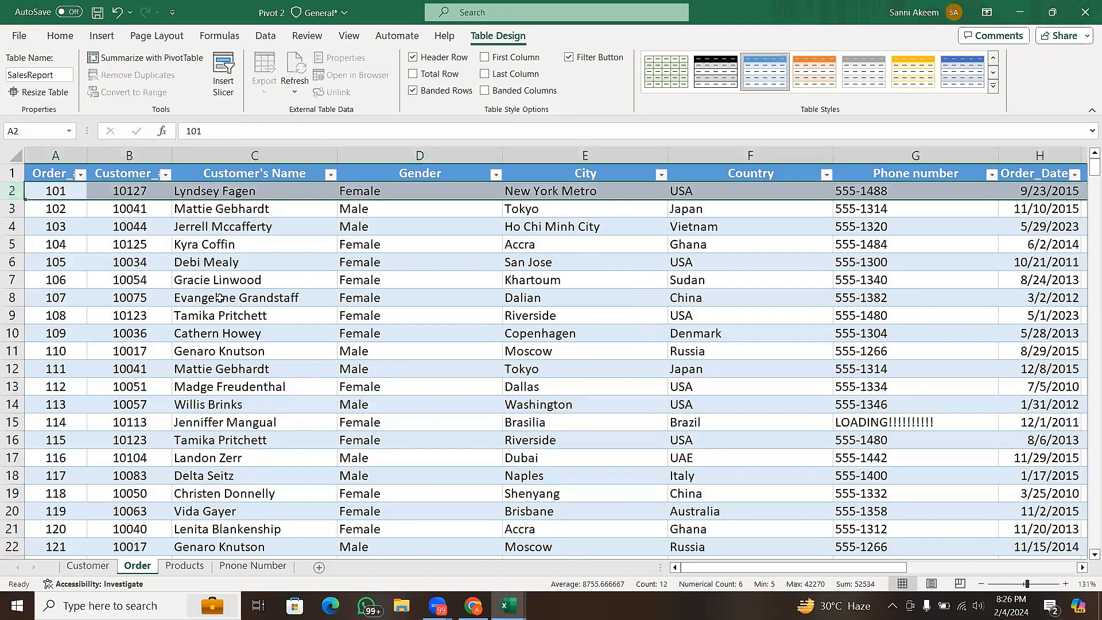
{"action": "left_click", "coordinate": [328, 299]}
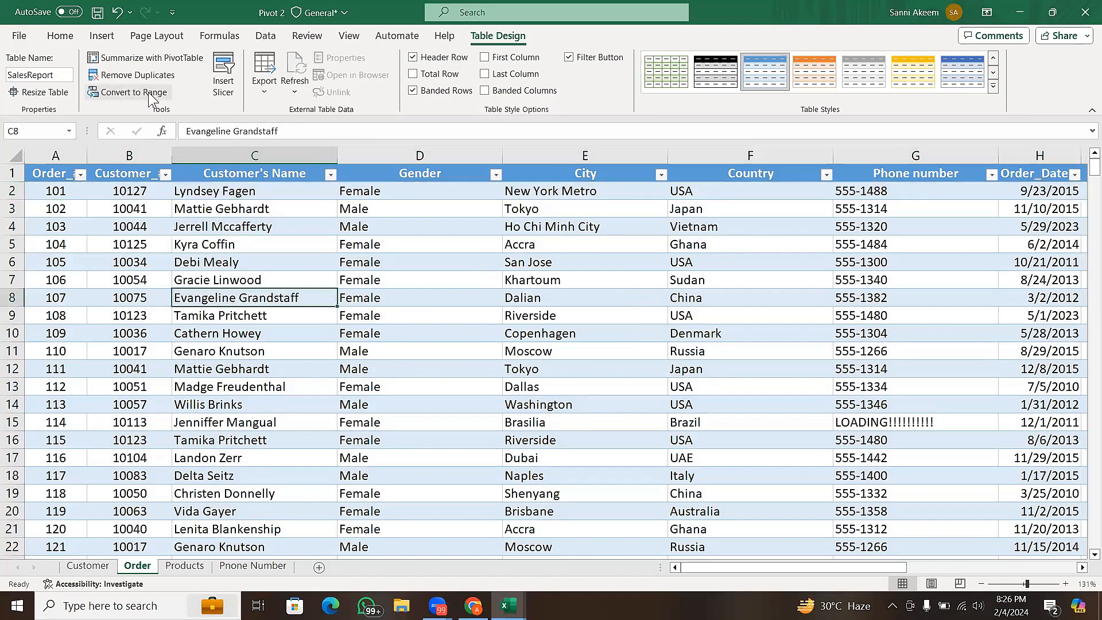
{"action": "left_click", "coordinate": [366, 281]}
{"action": "left_click", "coordinate": [381, 262]}
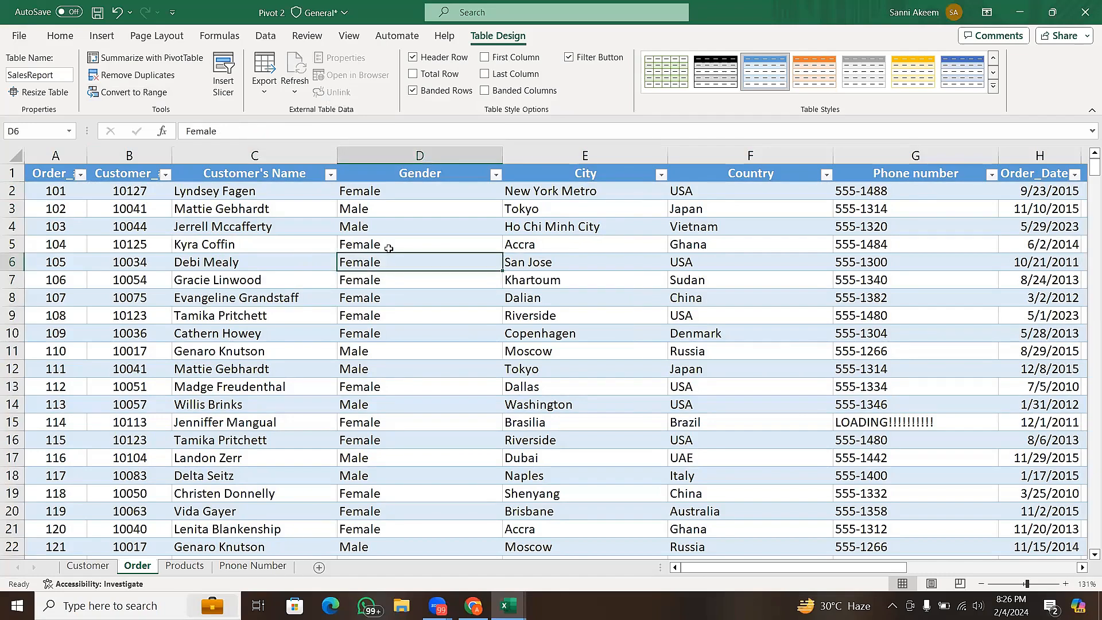
{"action": "left_click", "coordinate": [407, 227]}
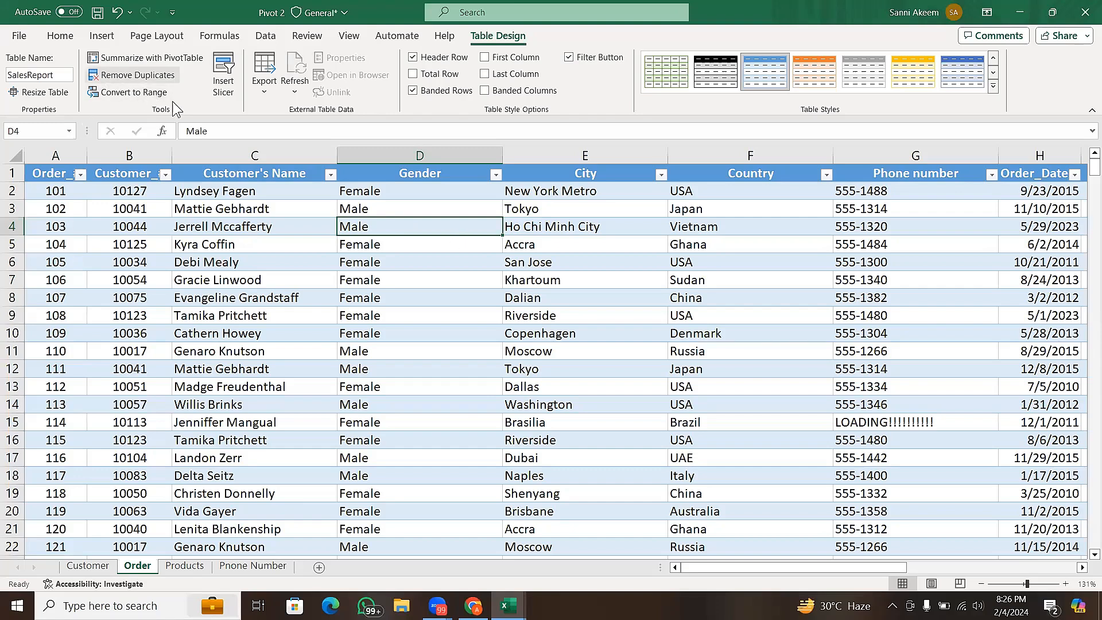
- Convert the SalesReport table back to a normal range
{"action": "left_click", "coordinate": [143, 101]}
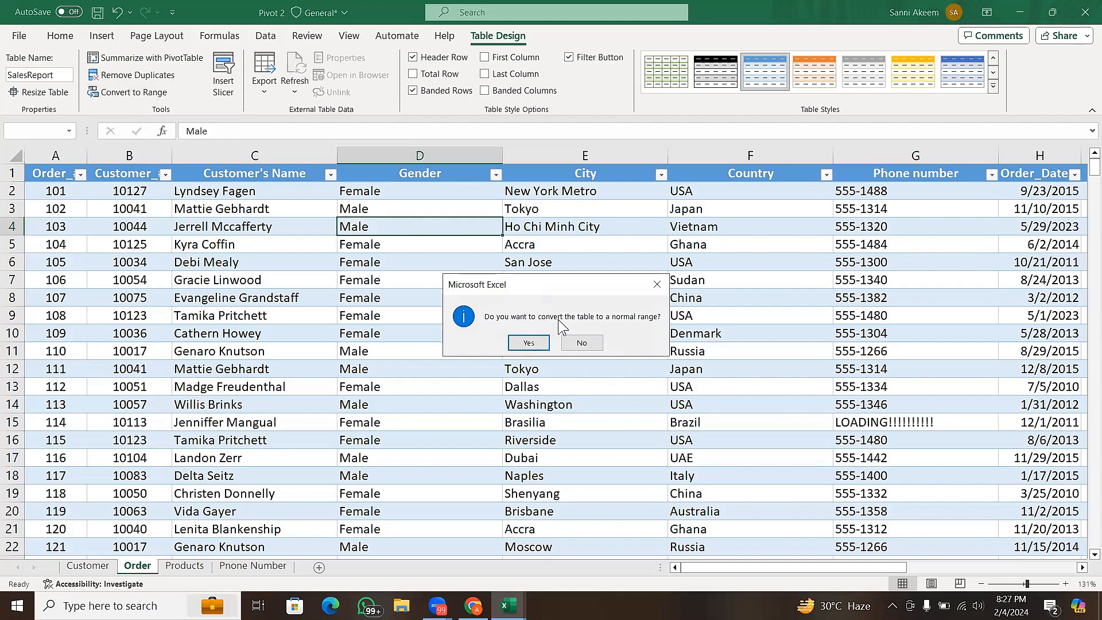
{"action": "left_click", "coordinate": [529, 344]}
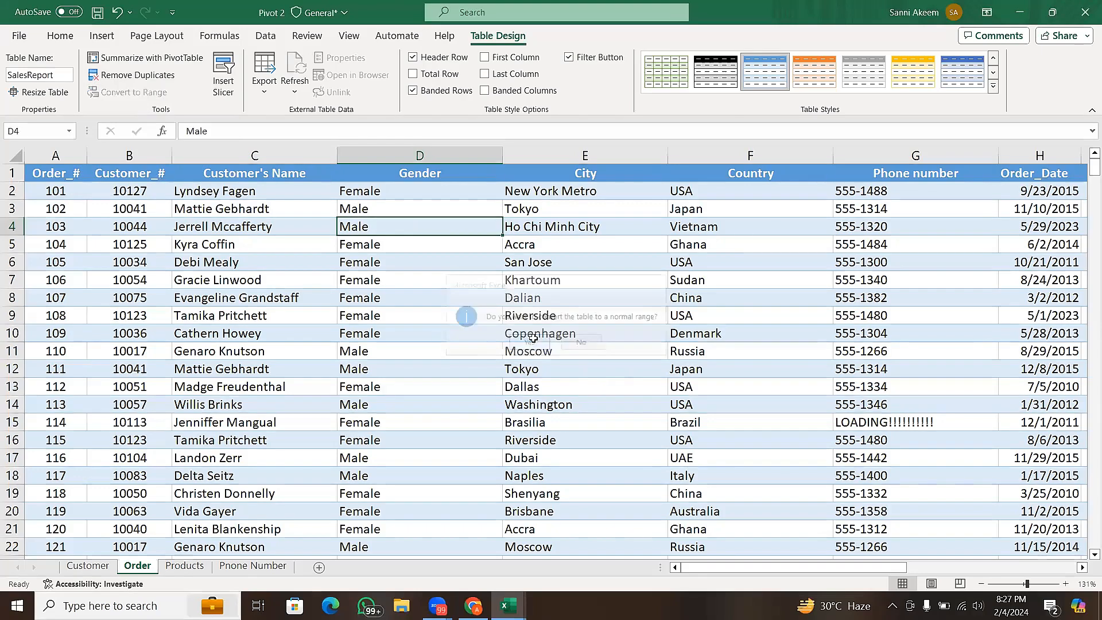
{"action": "left_click", "coordinate": [407, 310]}
{"action": "left_click", "coordinate": [455, 236]}
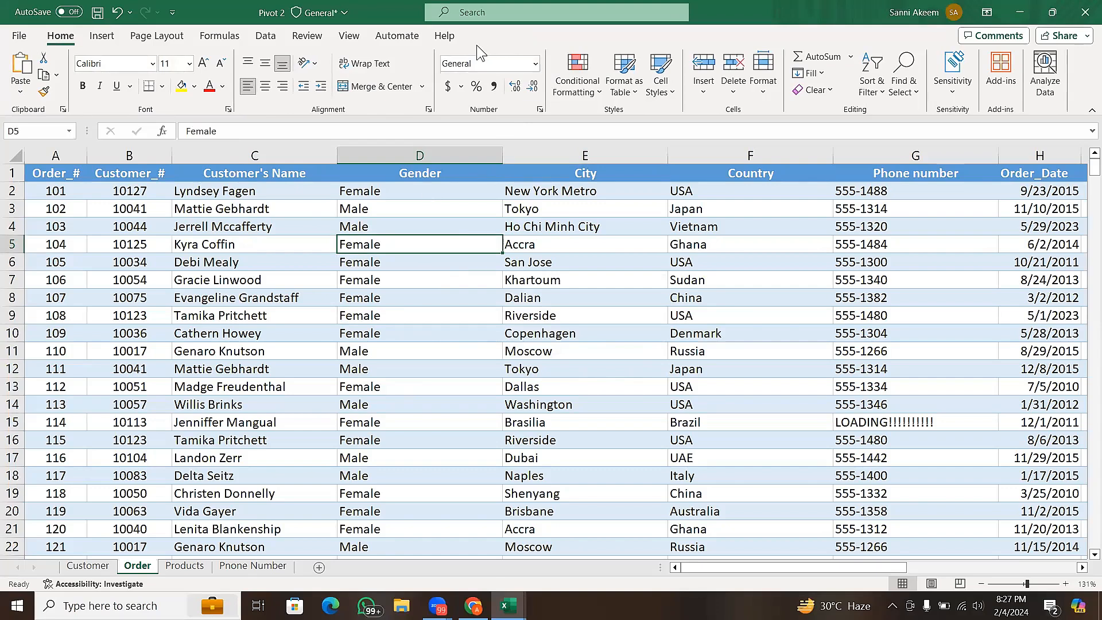
{"action": "left_click", "coordinate": [523, 315]}
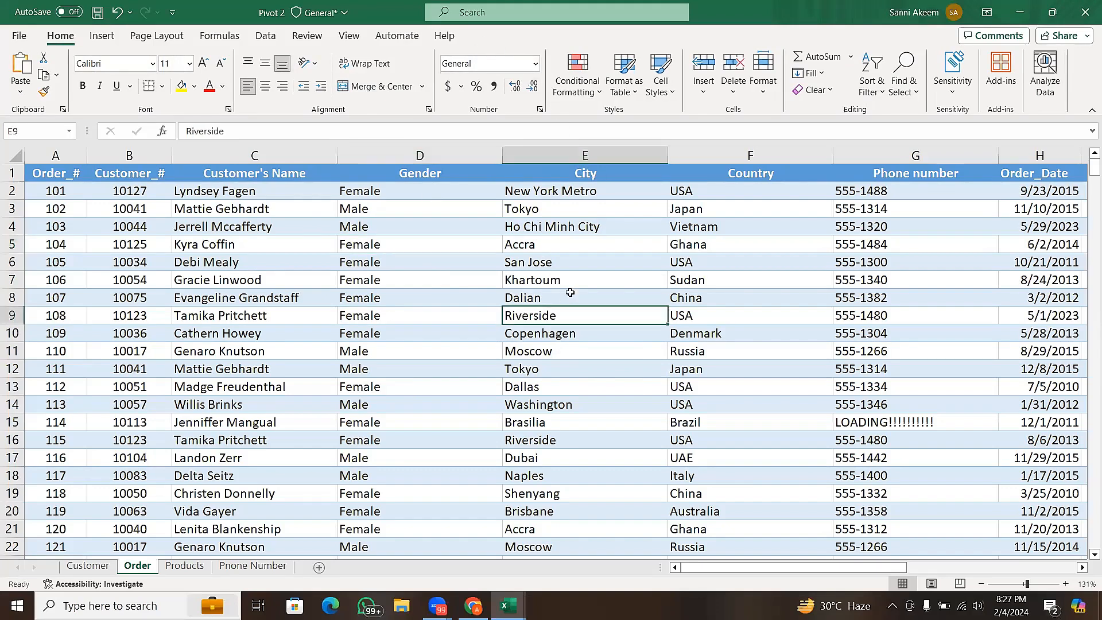
{"action": "left_click", "coordinate": [577, 280]}
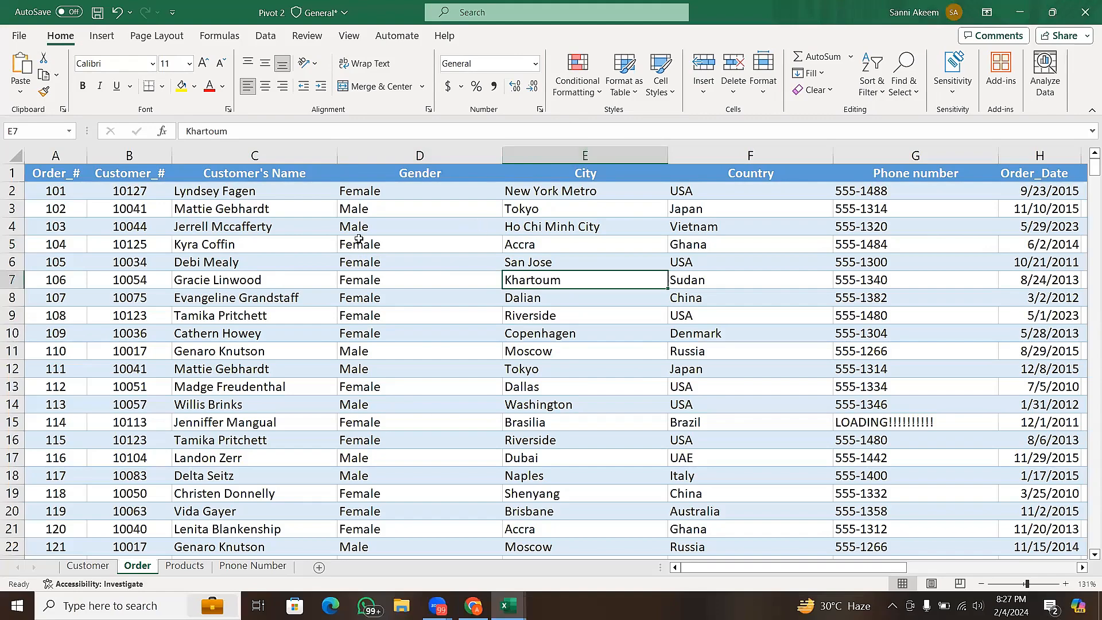
- Clear the fill colour from all cells of the Order sheet by applying No Fill
{"action": "left_click", "coordinate": [17, 154]}
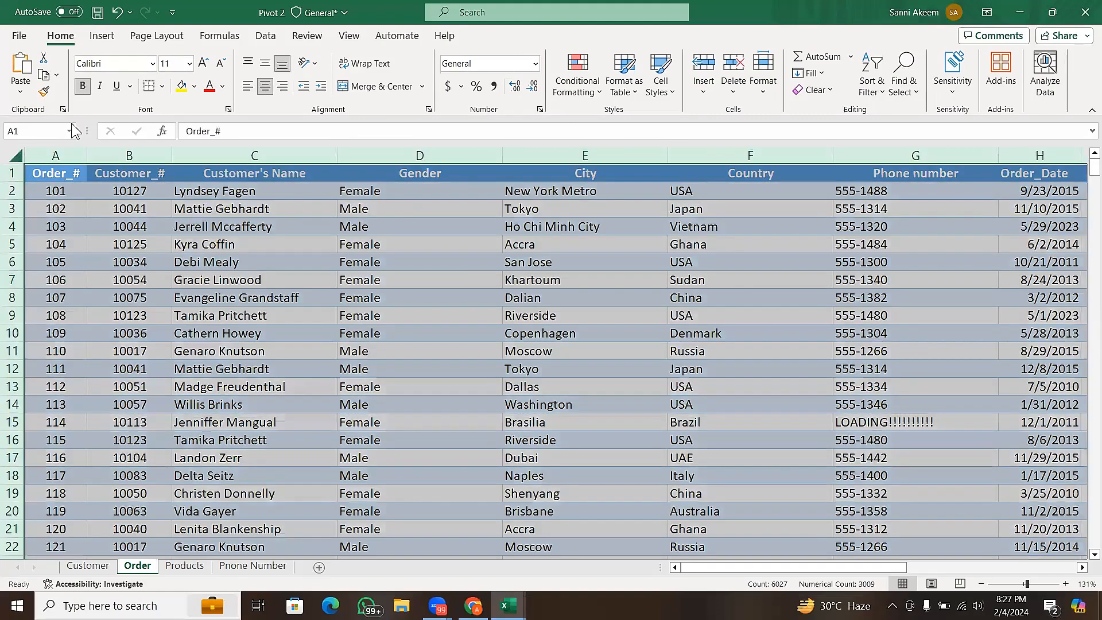
{"action": "left_click", "coordinate": [195, 87]}
{"action": "left_click", "coordinate": [204, 243]}
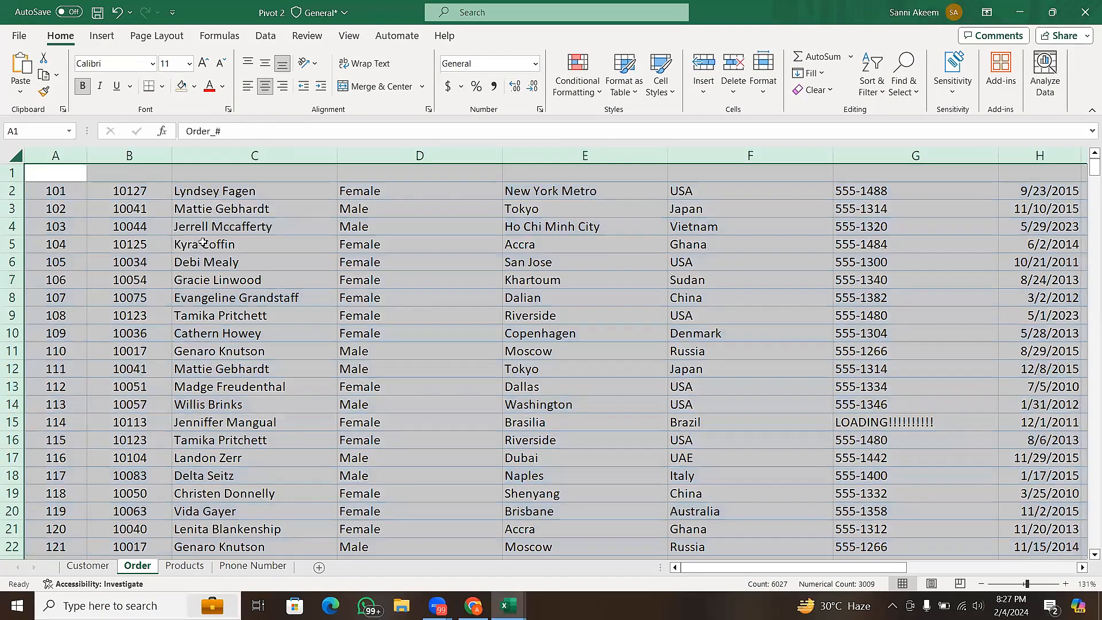
{"action": "left_click", "coordinate": [189, 242]}
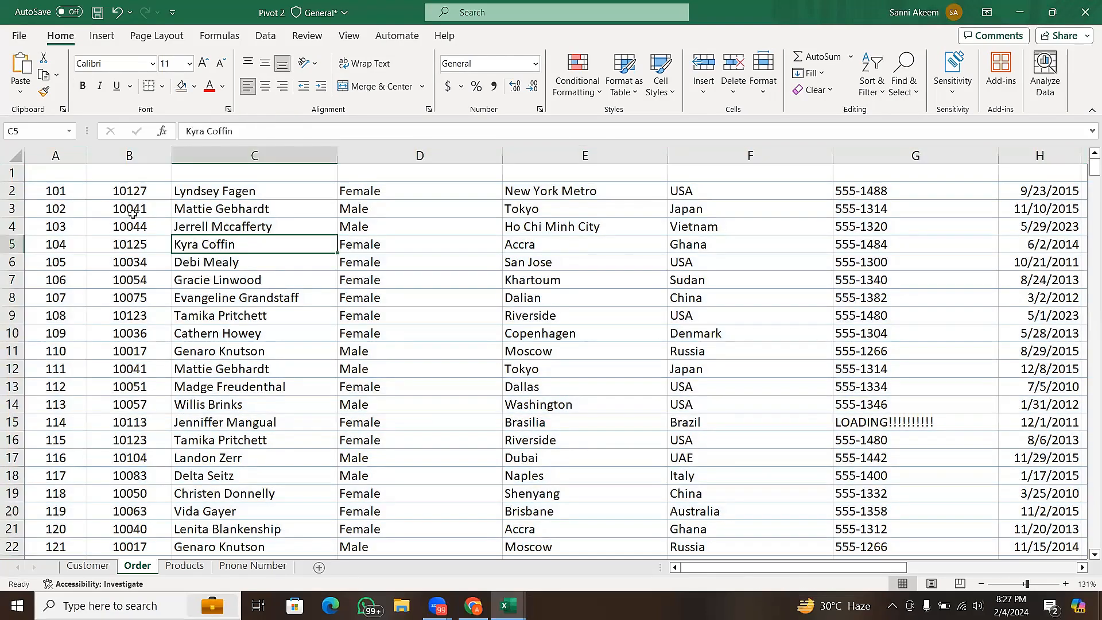
- Remove all cell borders from the entire Order sheet by applying No Border
{"action": "left_click", "coordinate": [17, 154]}
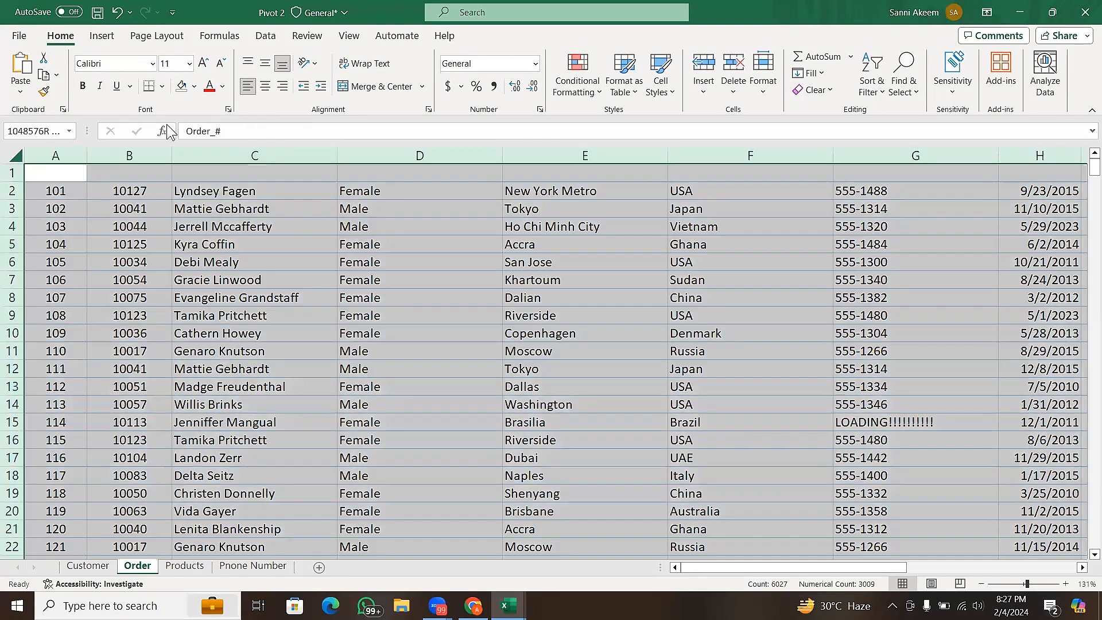
{"action": "left_click", "coordinate": [164, 92]}
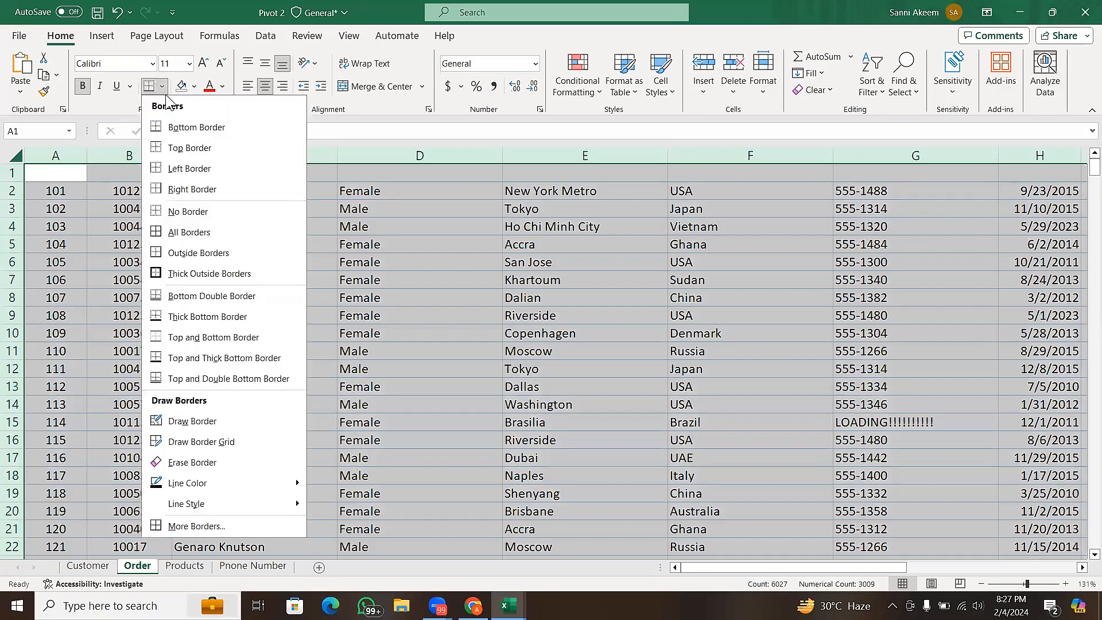
{"action": "left_click", "coordinate": [227, 214]}
{"action": "left_click", "coordinate": [389, 291]}
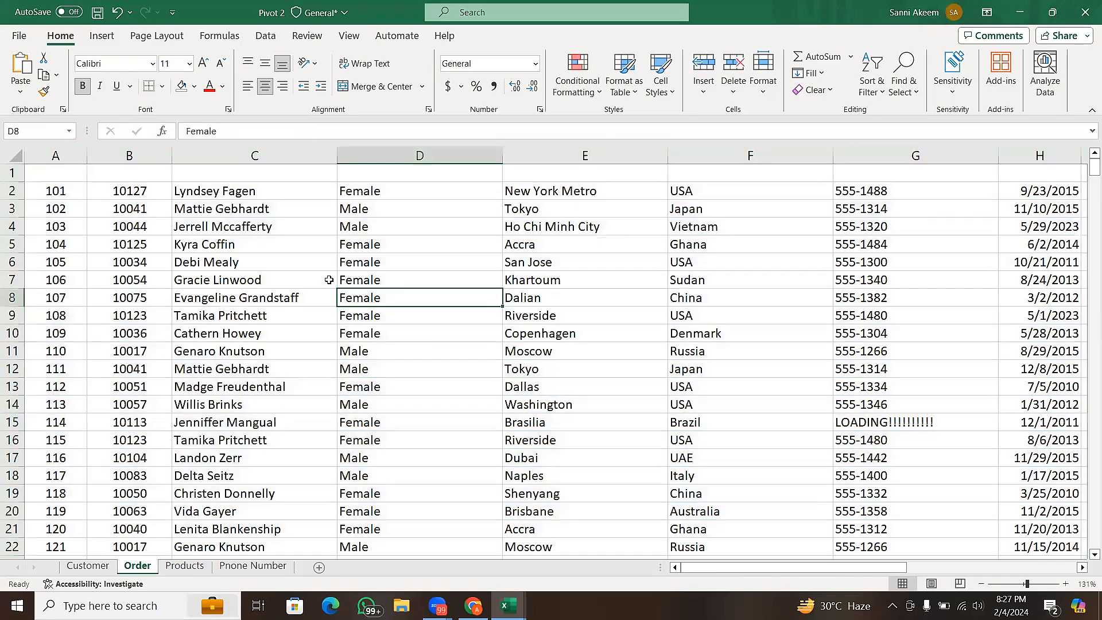
- Change the font colour of the header row in row 1 to black
{"action": "left_click", "coordinate": [10, 173]}
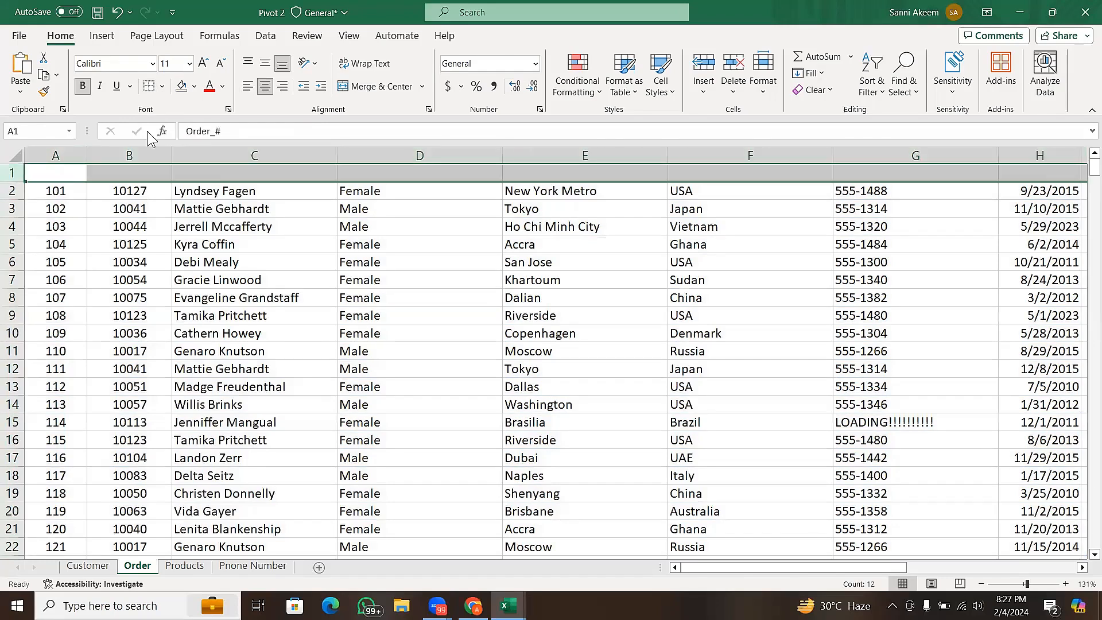
{"action": "left_click", "coordinate": [221, 88]}
{"action": "left_click", "coordinate": [247, 106]}
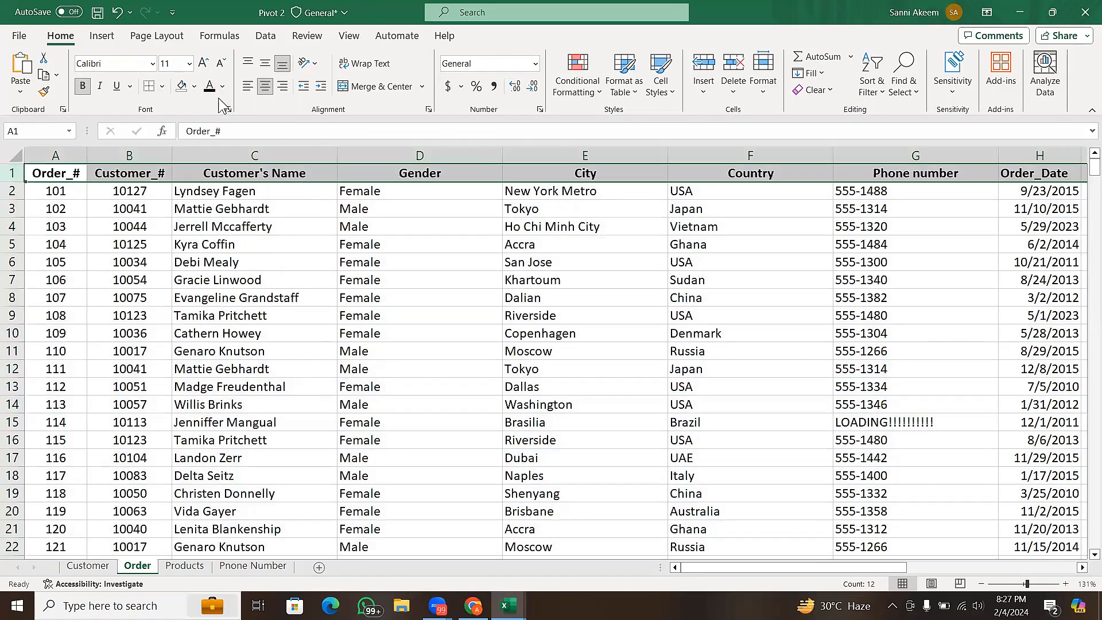
{"action": "left_click", "coordinate": [243, 240]}
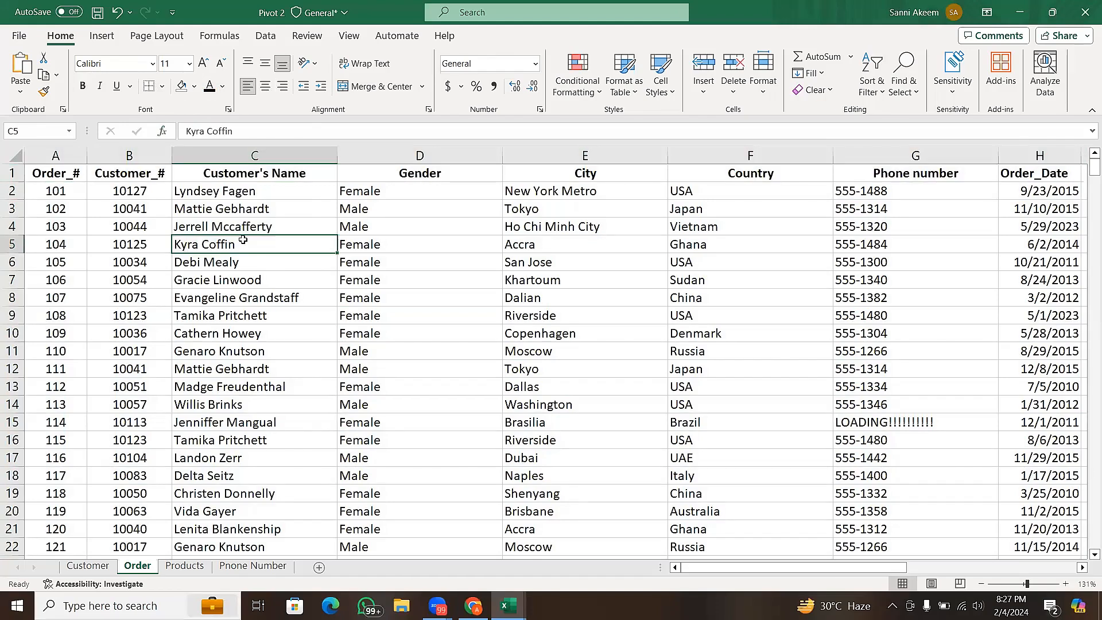
{"action": "left_click", "coordinate": [431, 296]}
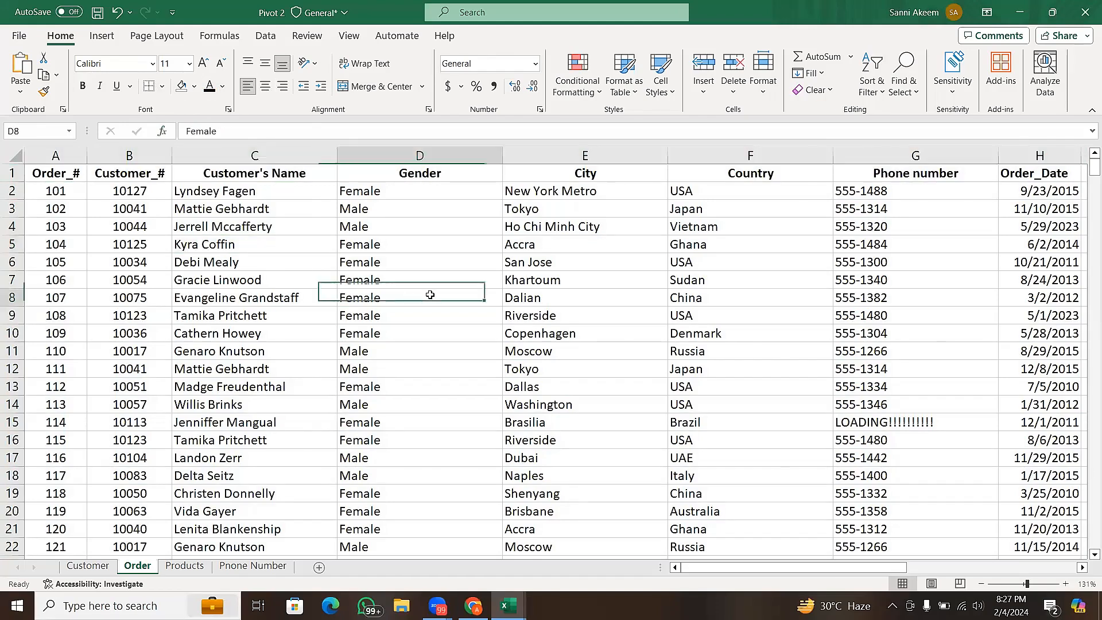
{"action": "left_click", "coordinate": [637, 293]}
{"action": "left_click", "coordinate": [605, 238]}
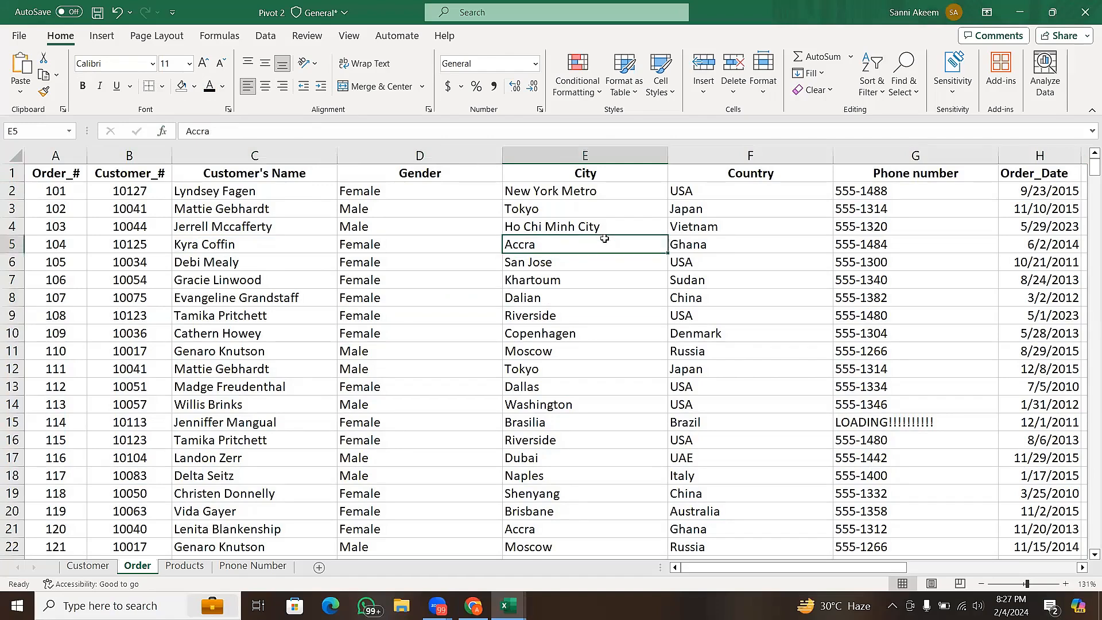
- Convert the Order data range A1:L503 into a table with headers
{"action": "left_click", "coordinate": [494, 353]}
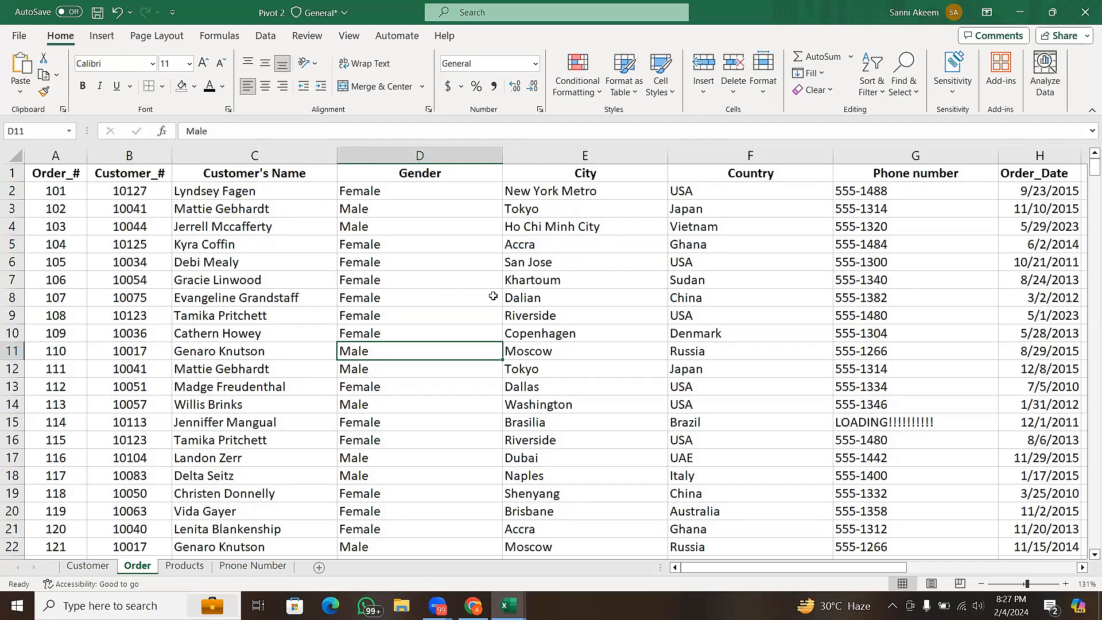
{"action": "key", "text": "ctrl+t"}
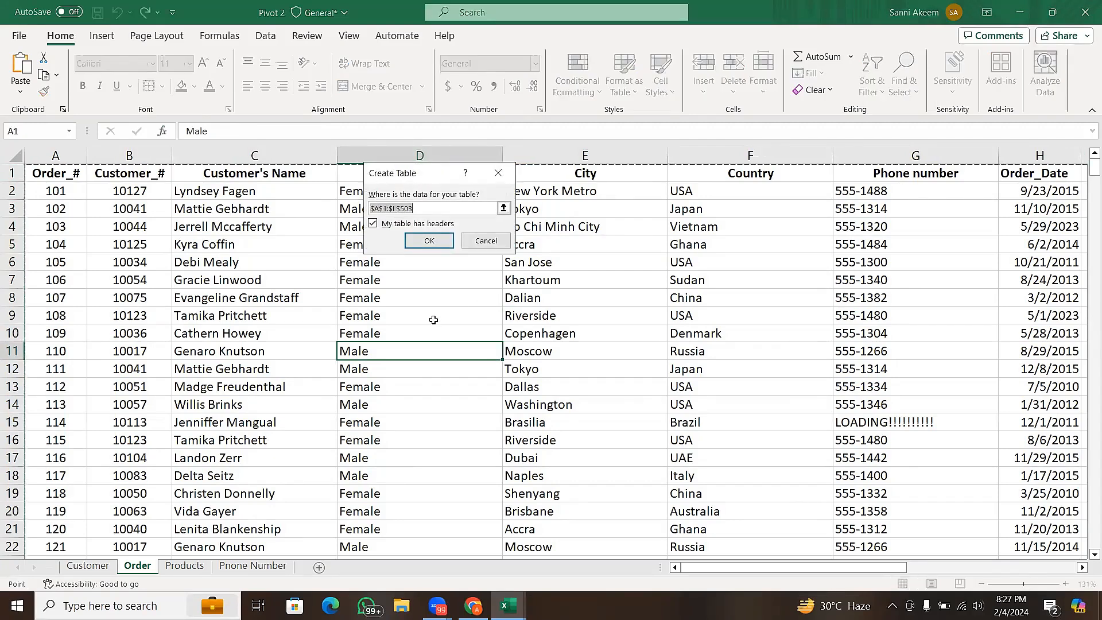
{"action": "left_click", "coordinate": [447, 239]}
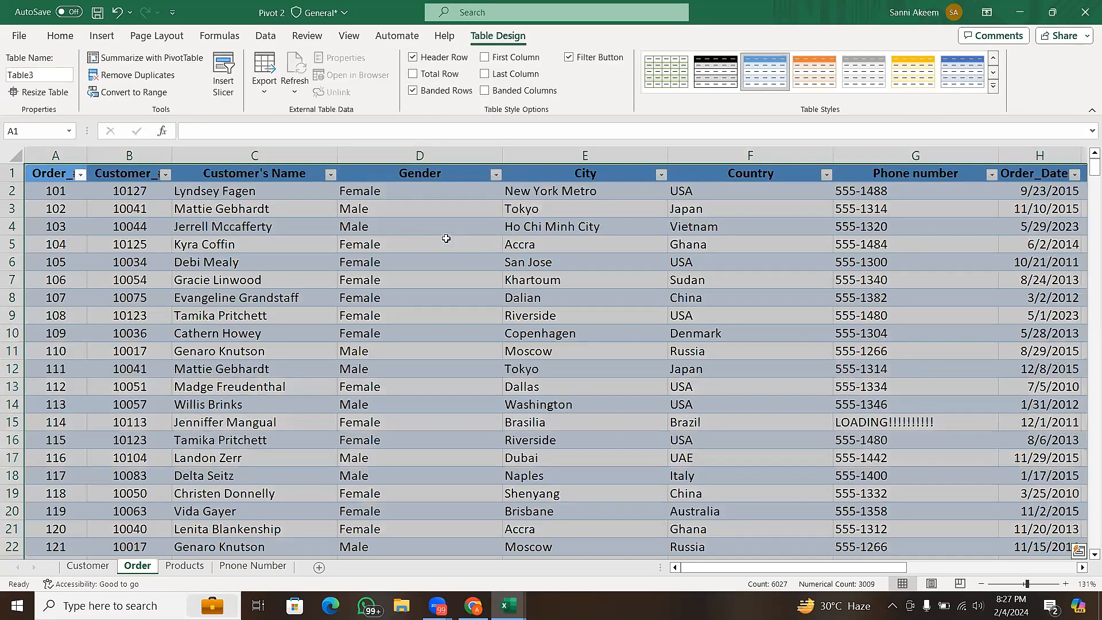
{"action": "left_click", "coordinate": [447, 239]}
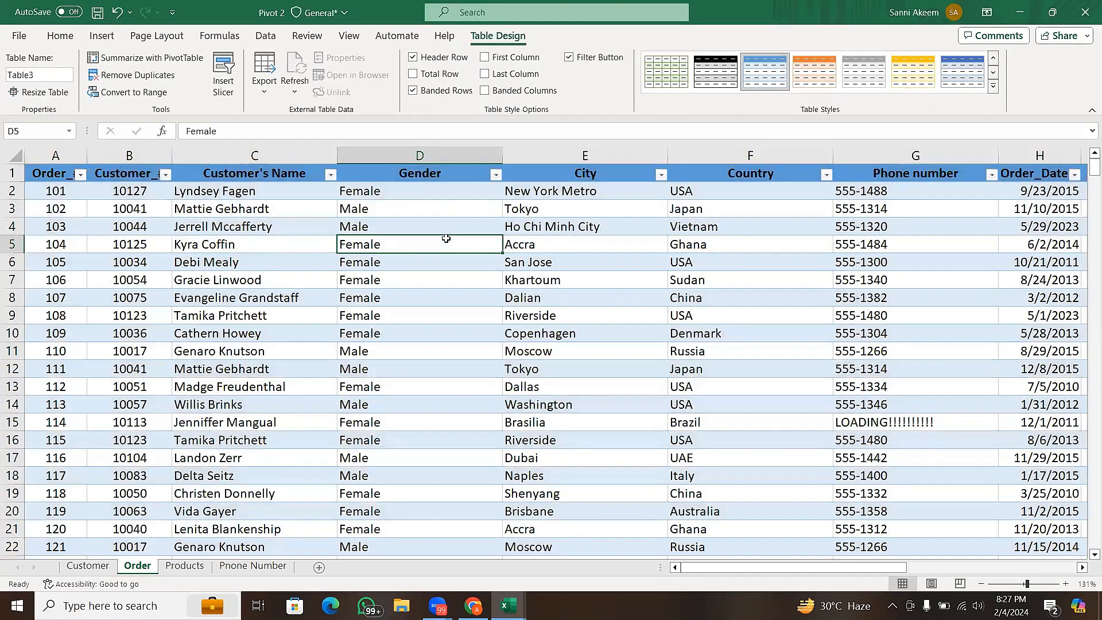
{"action": "left_click", "coordinate": [502, 281]}
{"action": "left_click", "coordinate": [545, 302]}
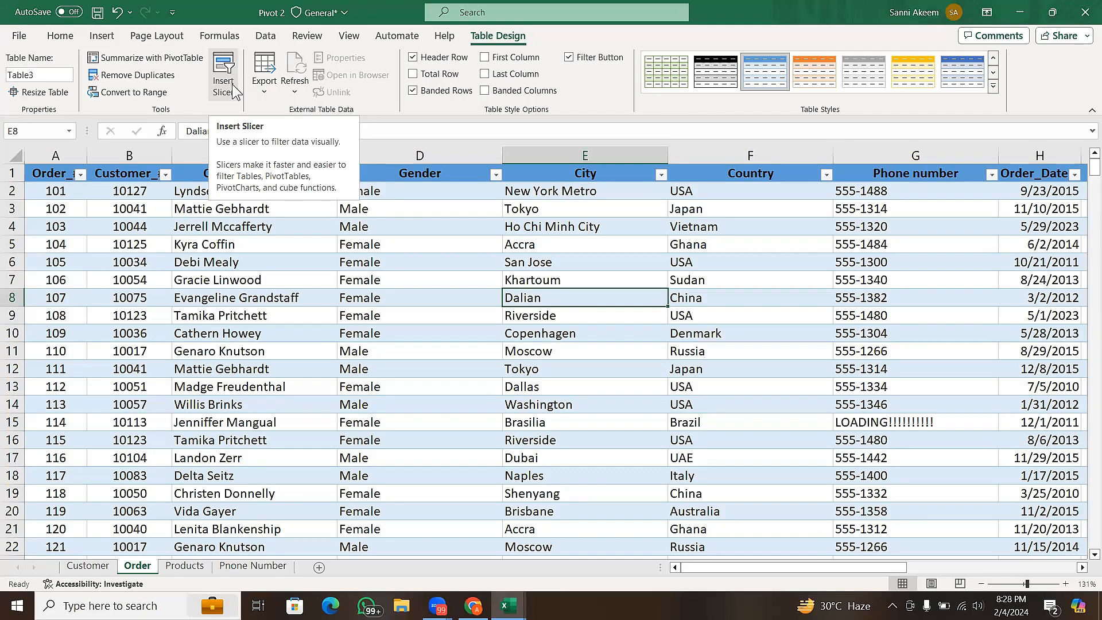
{"action": "left_click", "coordinate": [305, 257]}
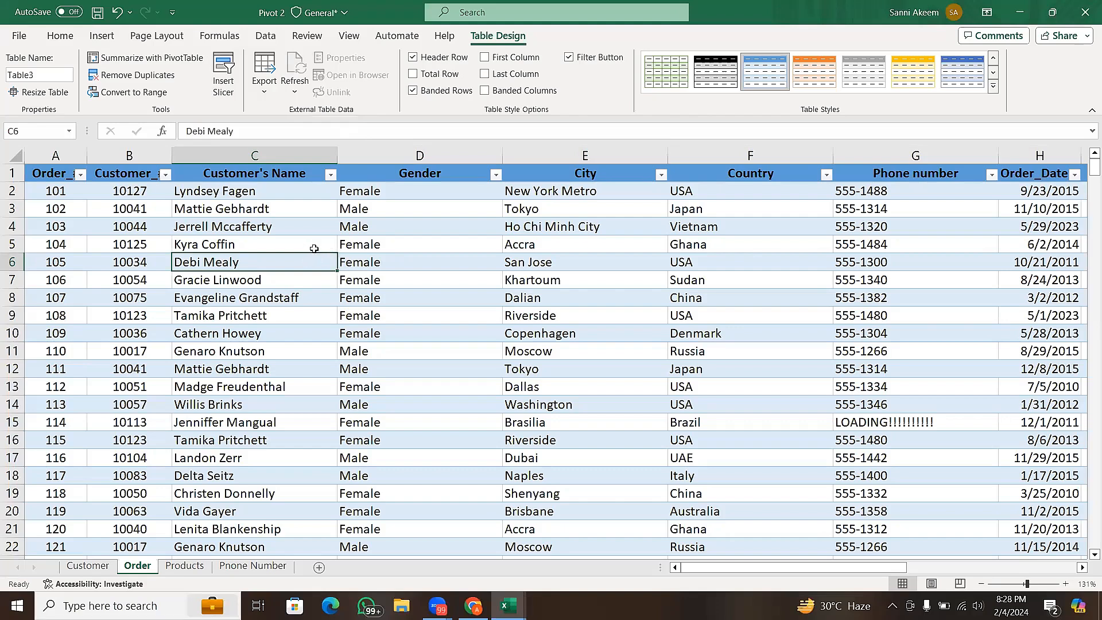
{"action": "left_click", "coordinate": [314, 247]}
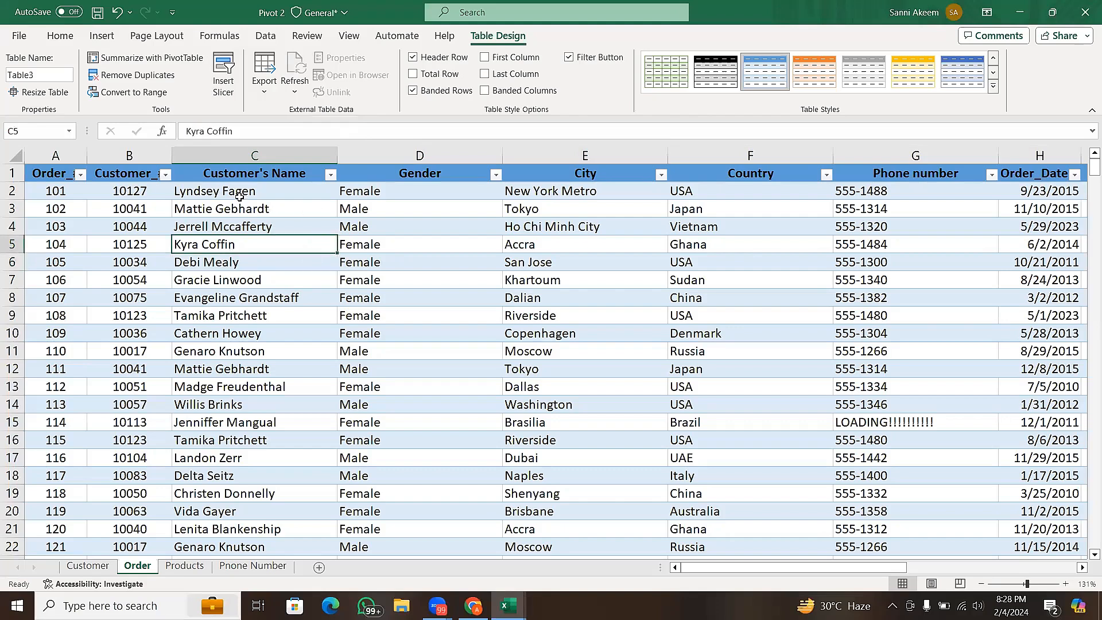
- View the export and refresh options available for the Order sheet's table
{"action": "left_click", "coordinate": [265, 87]}
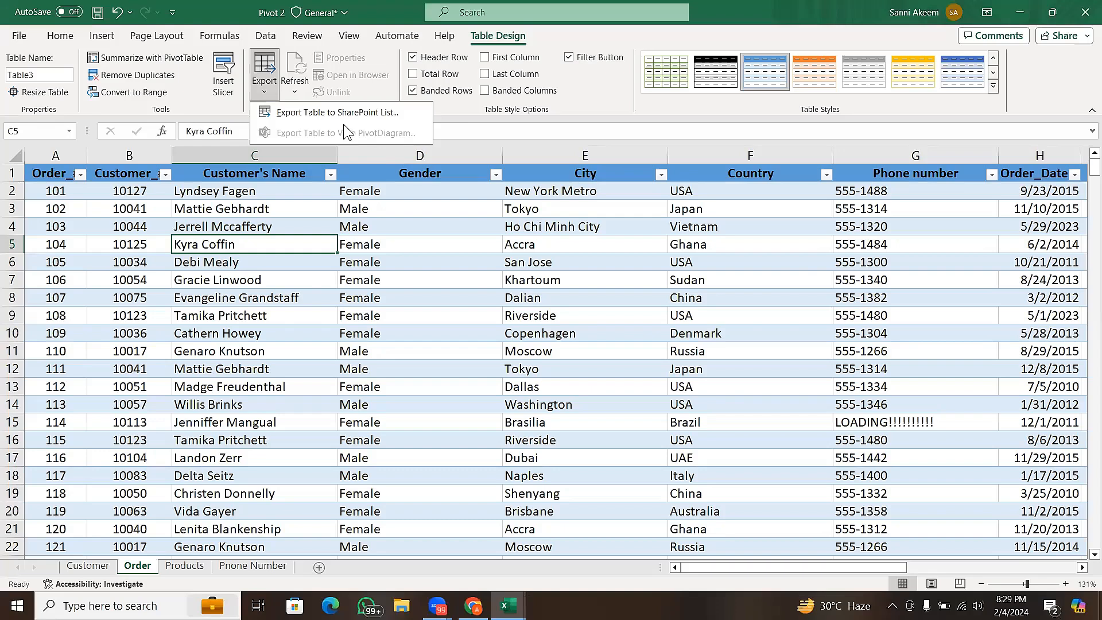
{"action": "left_click", "coordinate": [309, 229]}
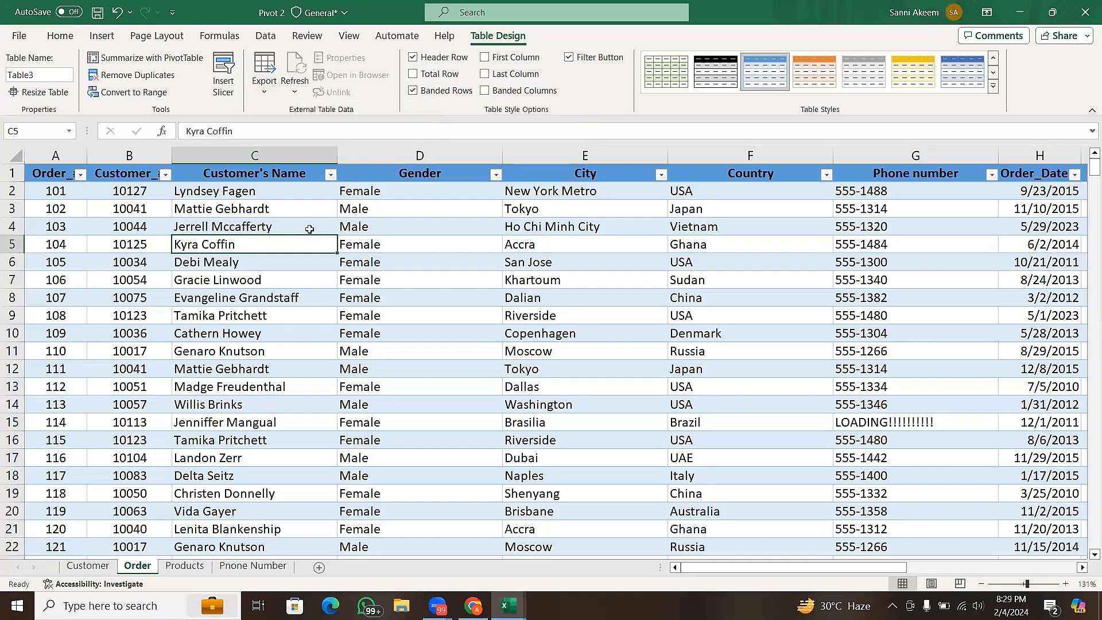
{"action": "left_click", "coordinate": [294, 91]}
{"action": "left_click", "coordinate": [310, 133]}
{"action": "left_click", "coordinate": [365, 249]}
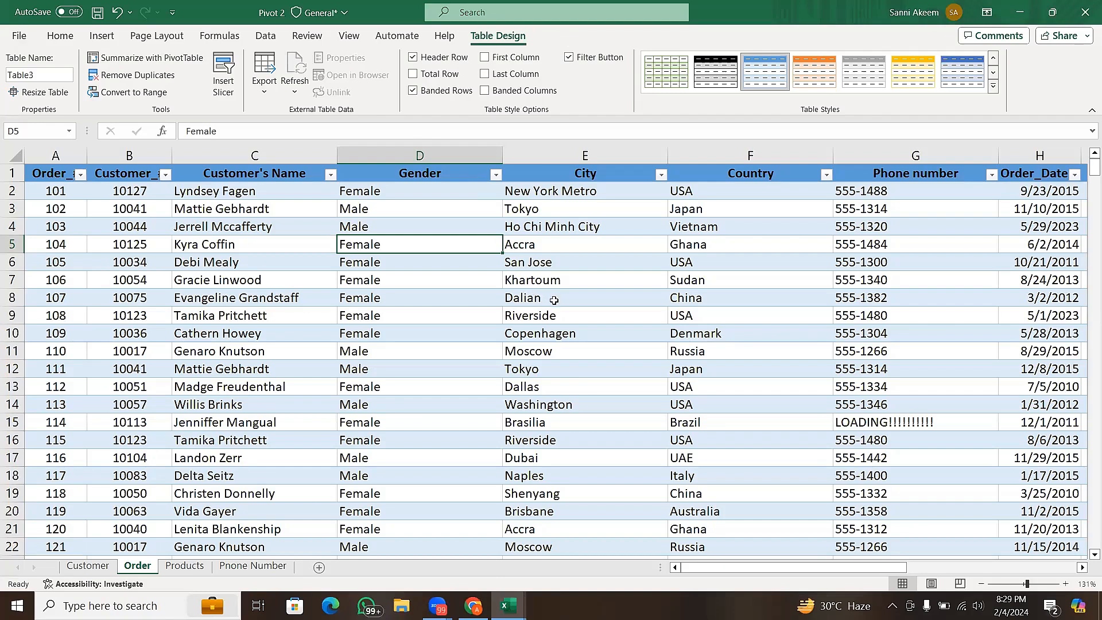
{"action": "left_click", "coordinate": [566, 260]}
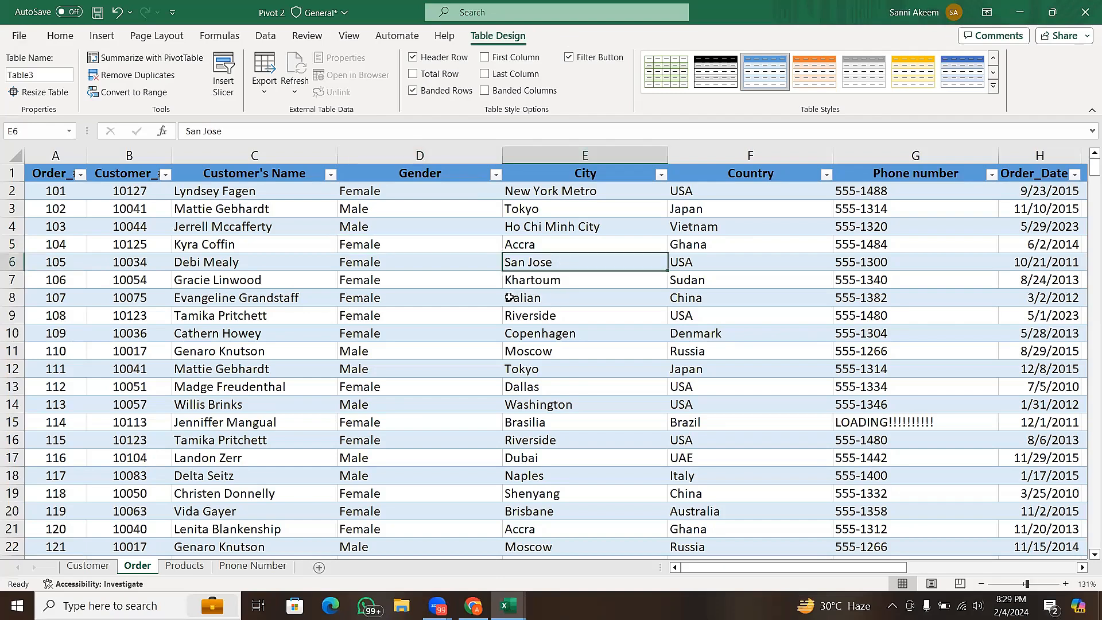
{"action": "left_click", "coordinate": [460, 297]}
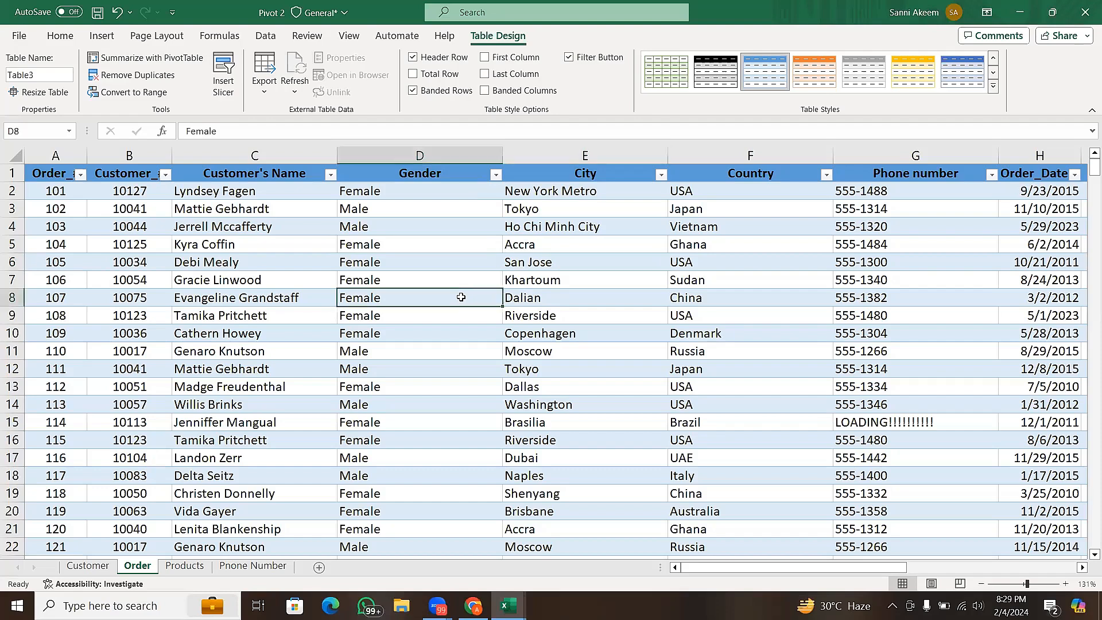
{"action": "left_click", "coordinate": [476, 242]}
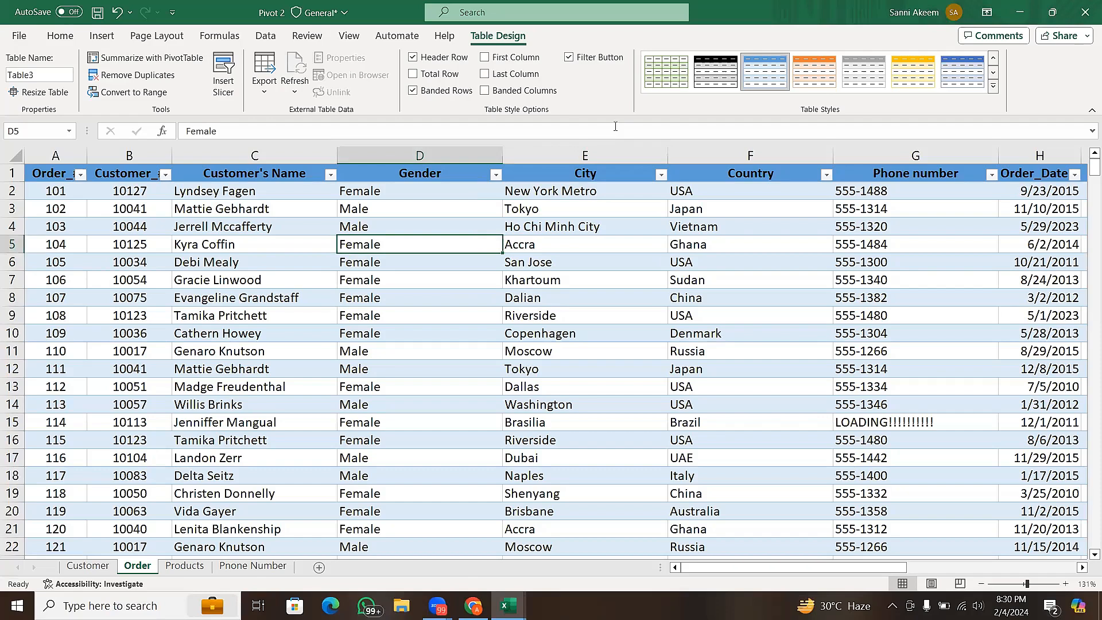
{"action": "key", "text": "alt+Tab"}
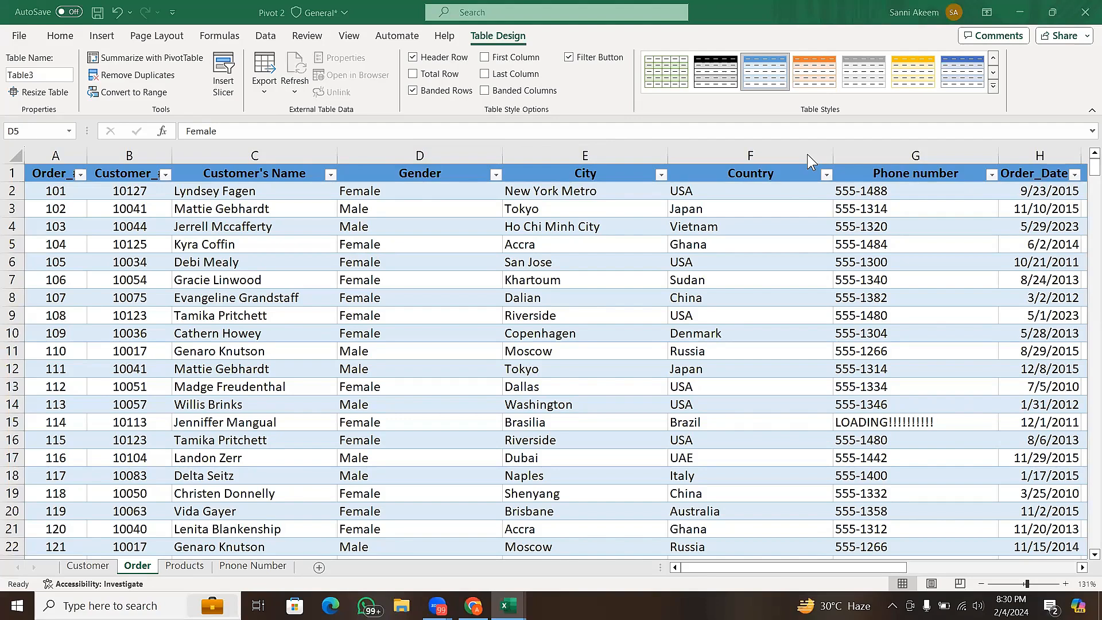
{"action": "left_click", "coordinate": [468, 264]}
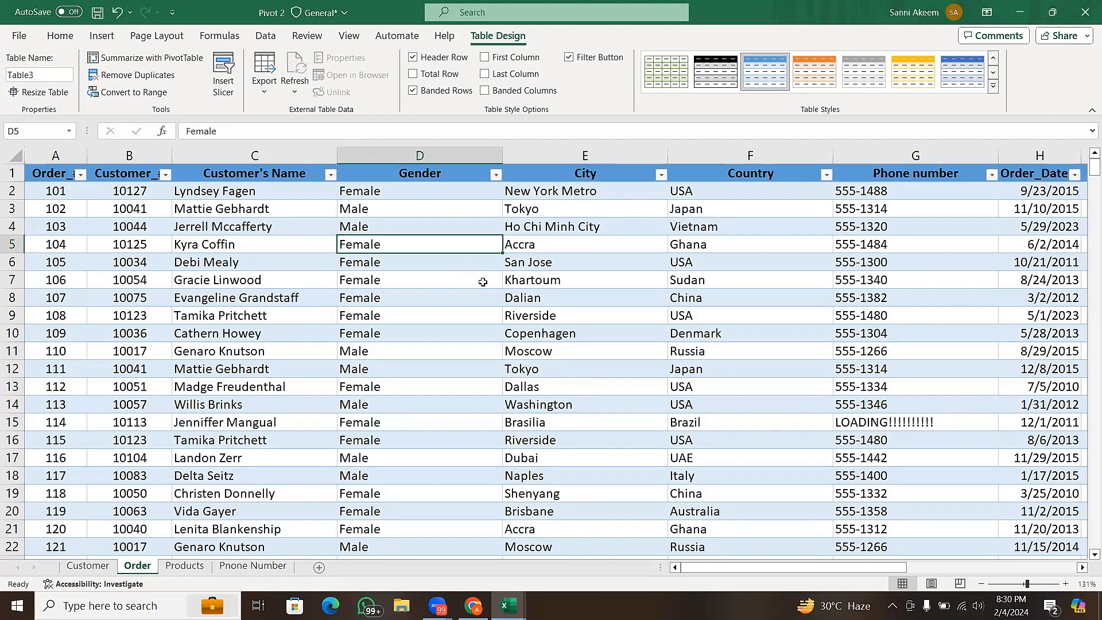
{"action": "left_click", "coordinate": [485, 282]}
{"action": "left_click", "coordinate": [548, 285]}
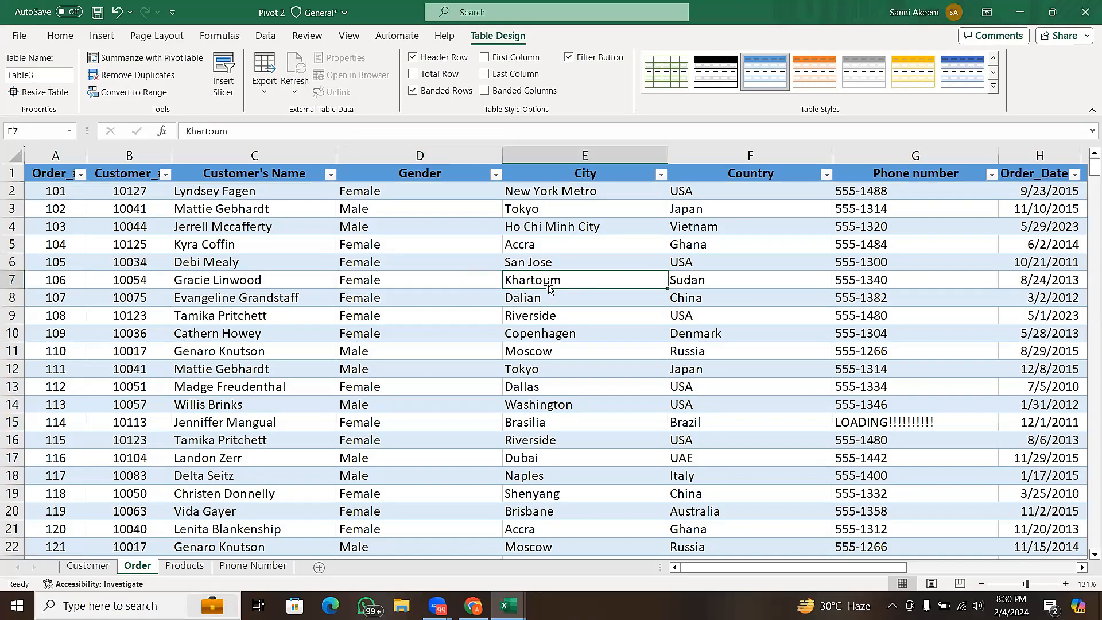
{"action": "left_click", "coordinate": [545, 336]}
{"action": "left_click", "coordinate": [556, 347]}
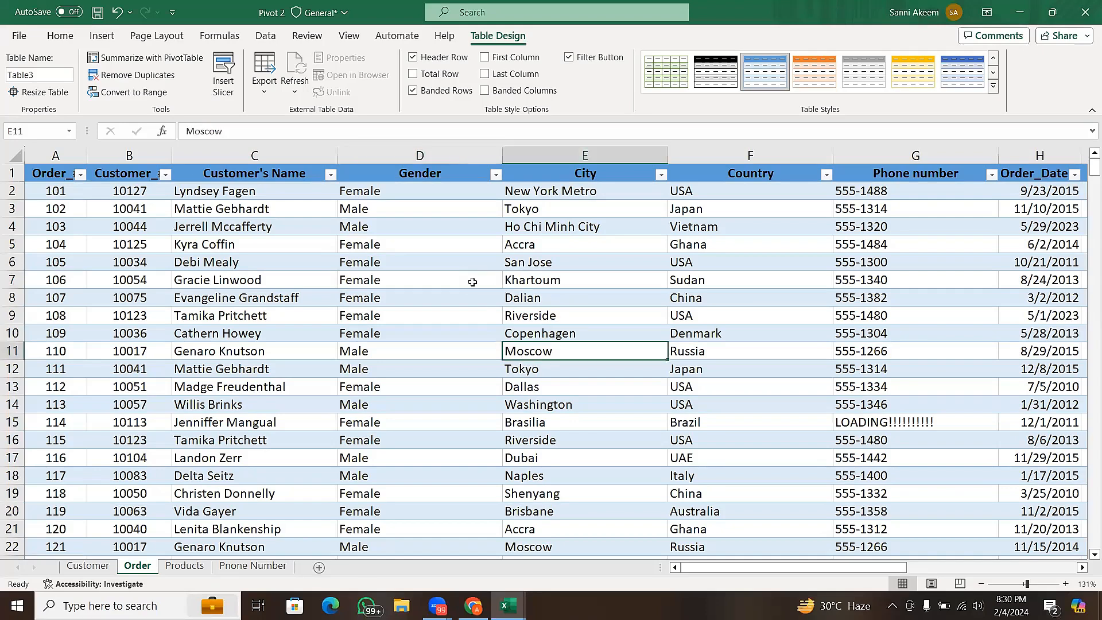
{"action": "left_click", "coordinate": [437, 268]}
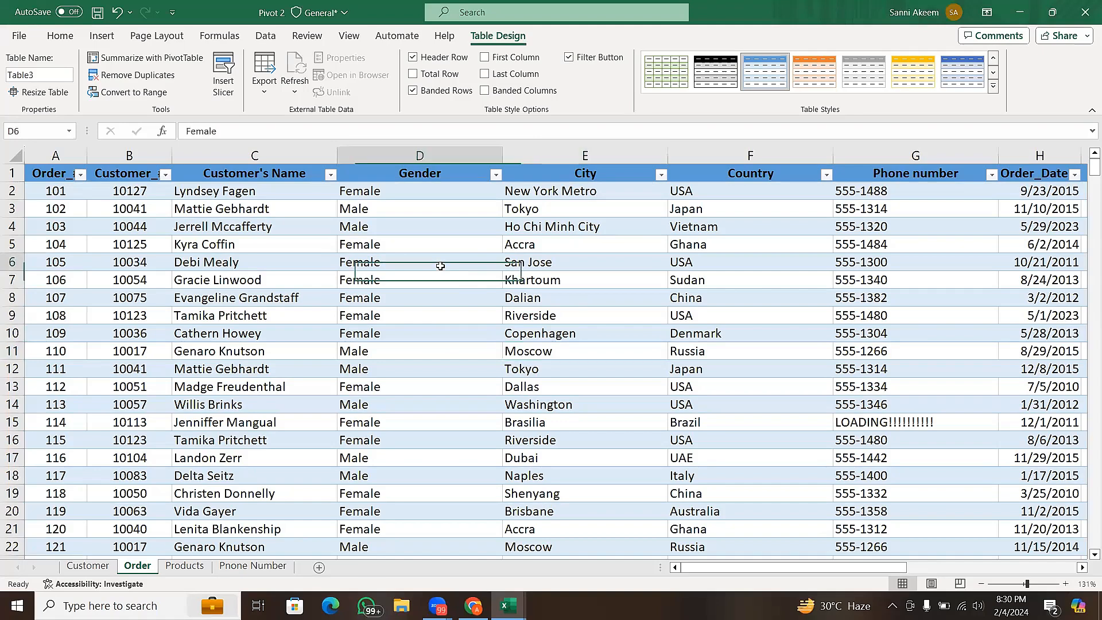
{"action": "left_click", "coordinate": [458, 213]}
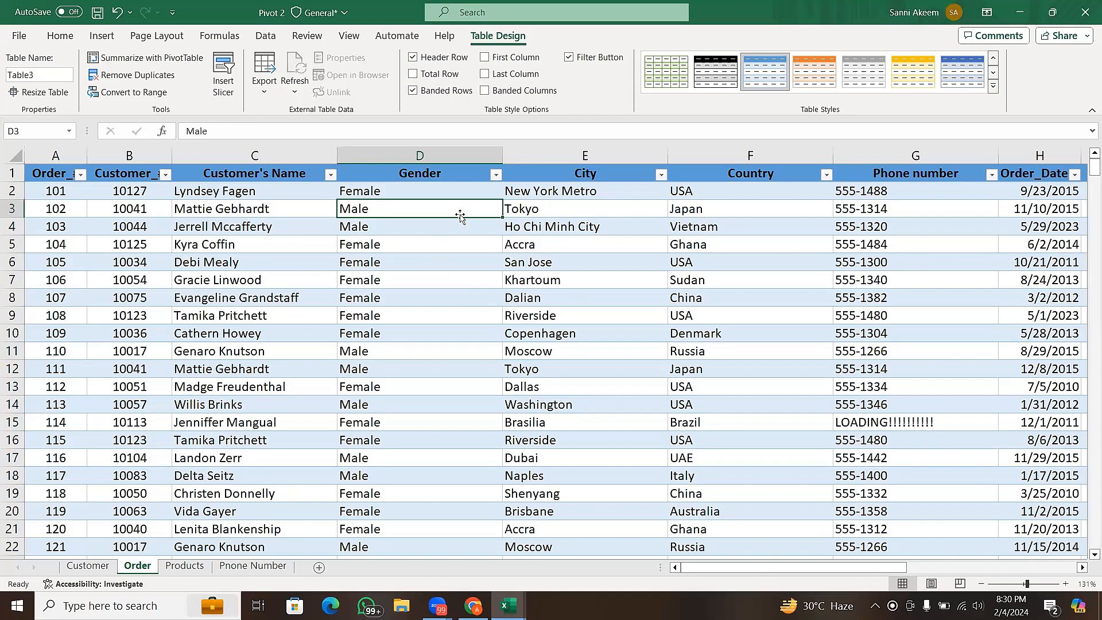
{"action": "left_click", "coordinate": [443, 266]}
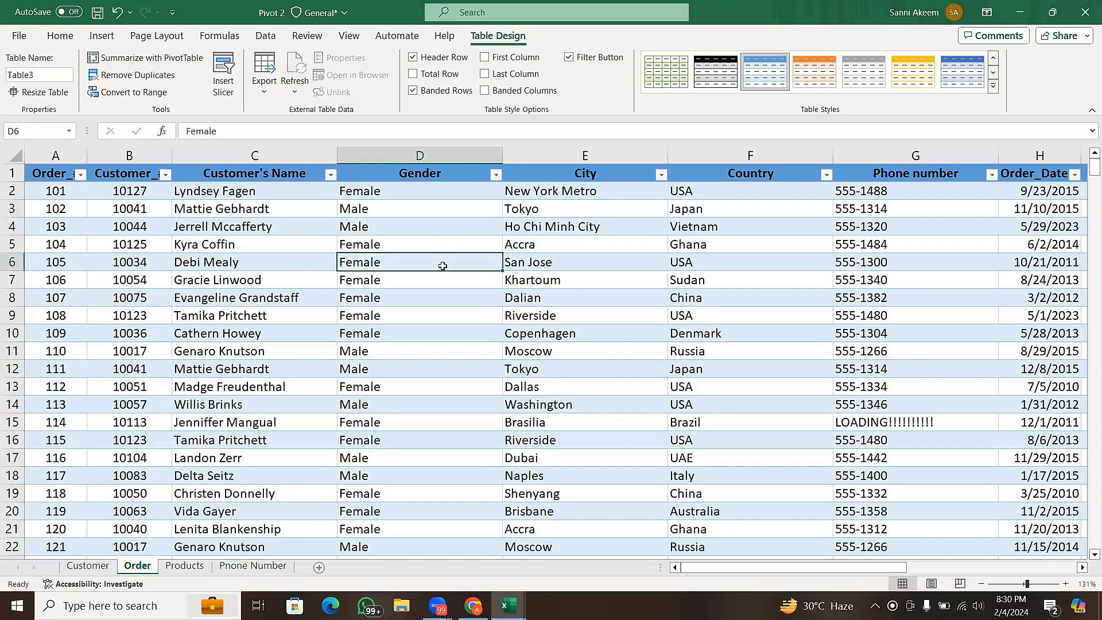
{"action": "left_click", "coordinate": [465, 231]}
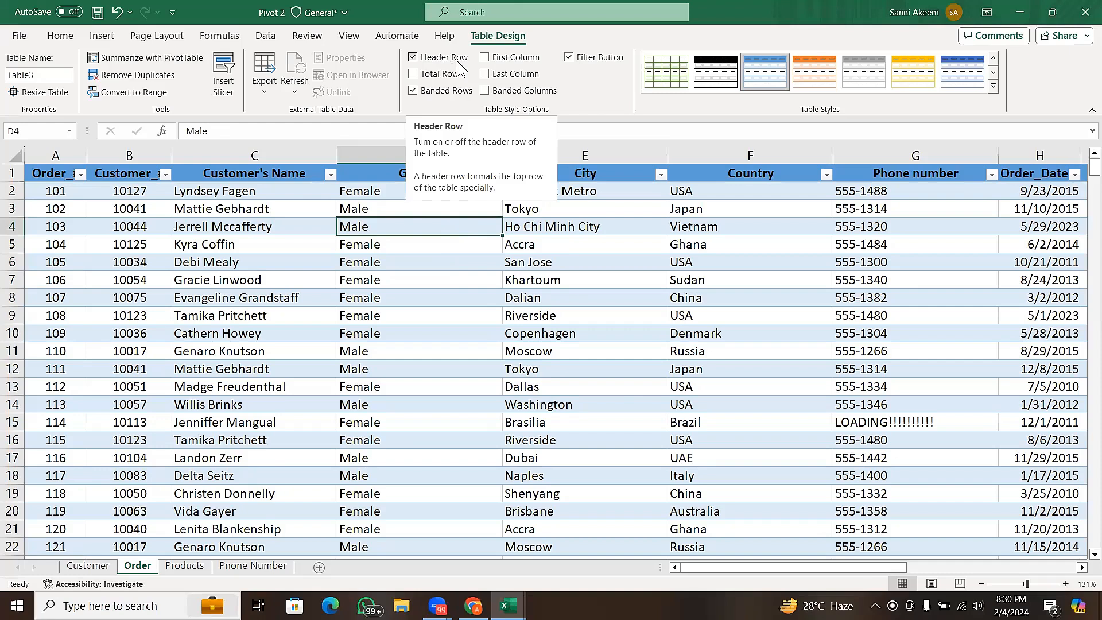
- Turn off the Header Row option for the Order sheet's table and select row 1
{"action": "left_click", "coordinate": [9, 171]}
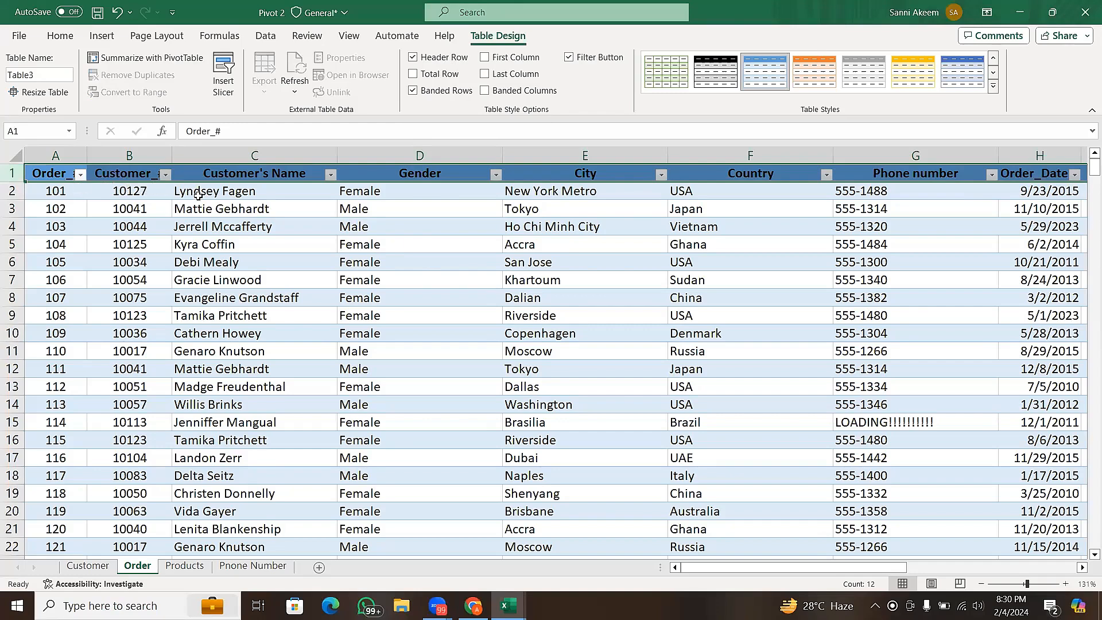
{"action": "left_click", "coordinate": [327, 303]}
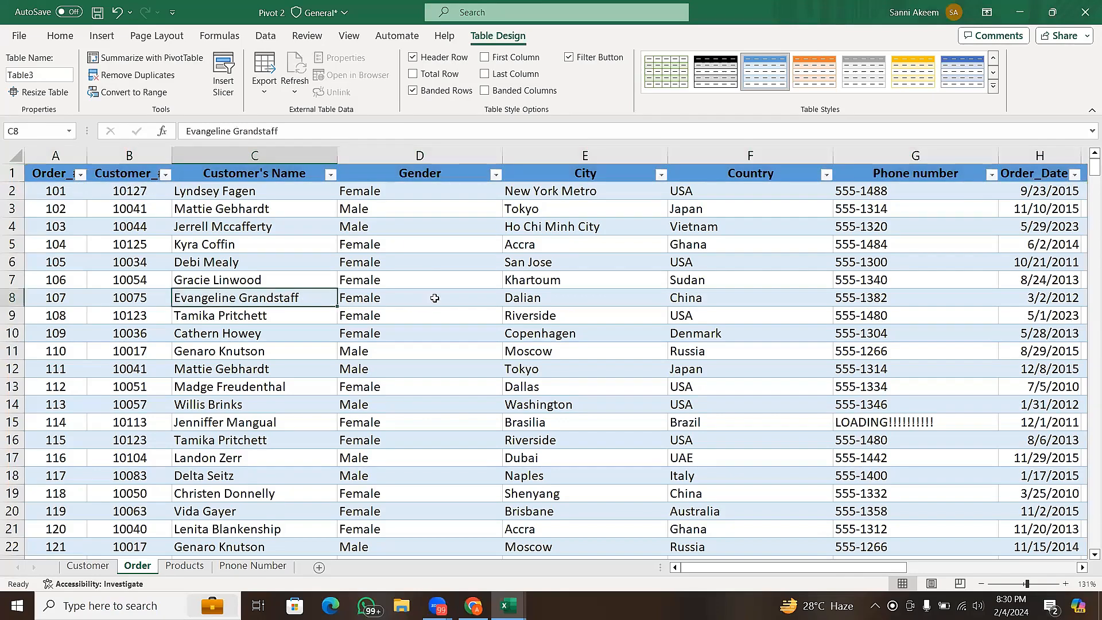
{"action": "left_click", "coordinate": [418, 58]}
{"action": "left_click", "coordinate": [512, 338]}
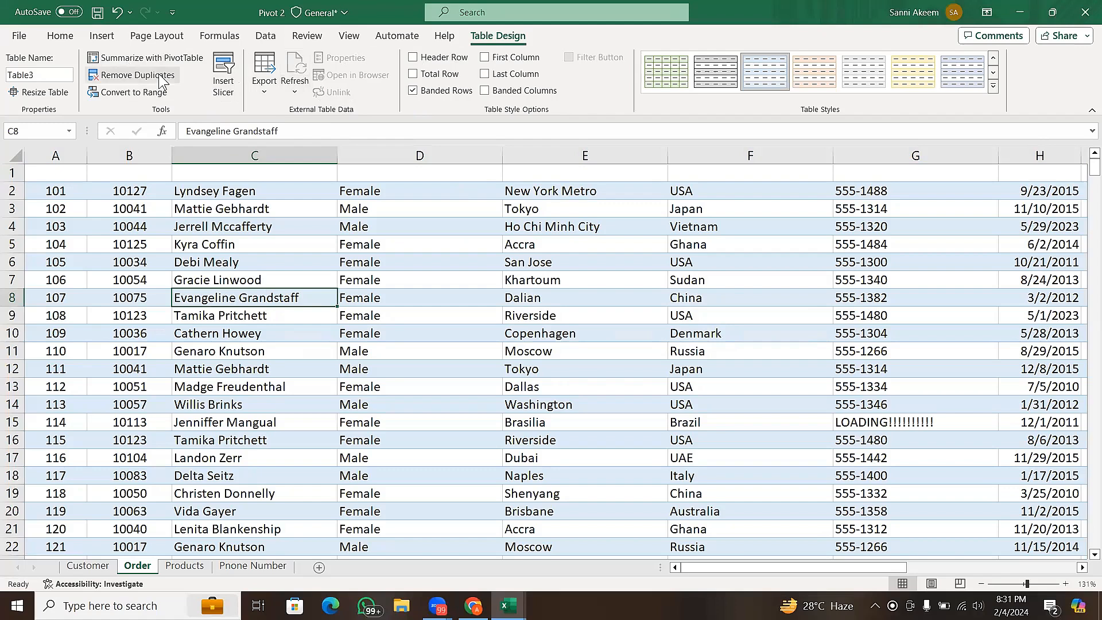
{"action": "left_click", "coordinate": [377, 300]}
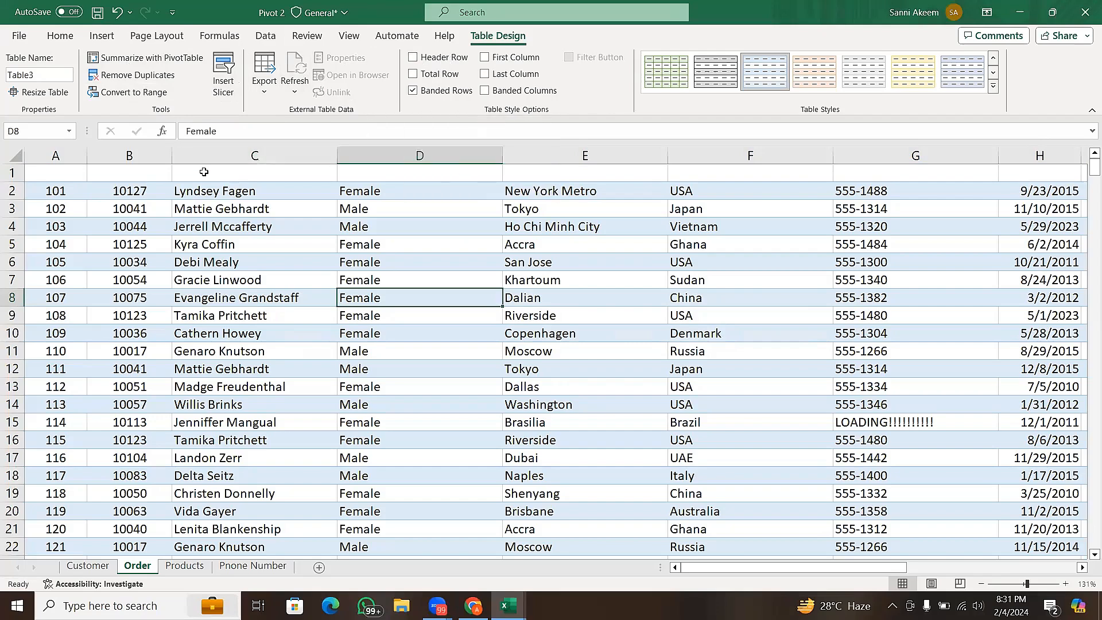
{"action": "left_click", "coordinate": [10, 171]}
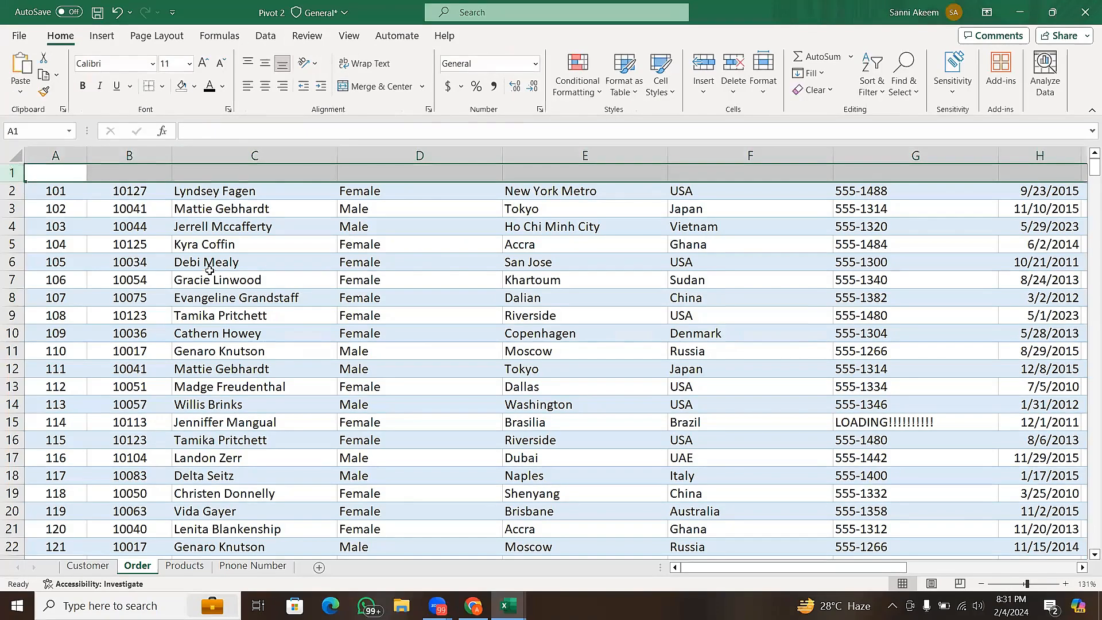
- Turn the Header Row option back on for the Order sheet's table and delete the empty row 1 above it
{"action": "left_click", "coordinate": [336, 277]}
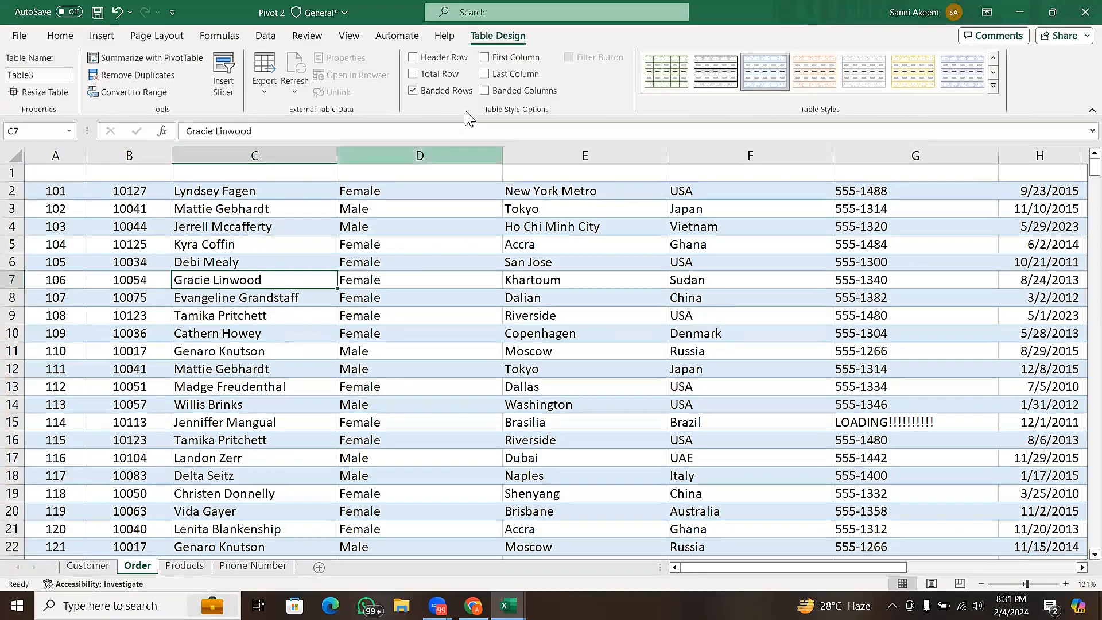
{"action": "left_click", "coordinate": [413, 58]}
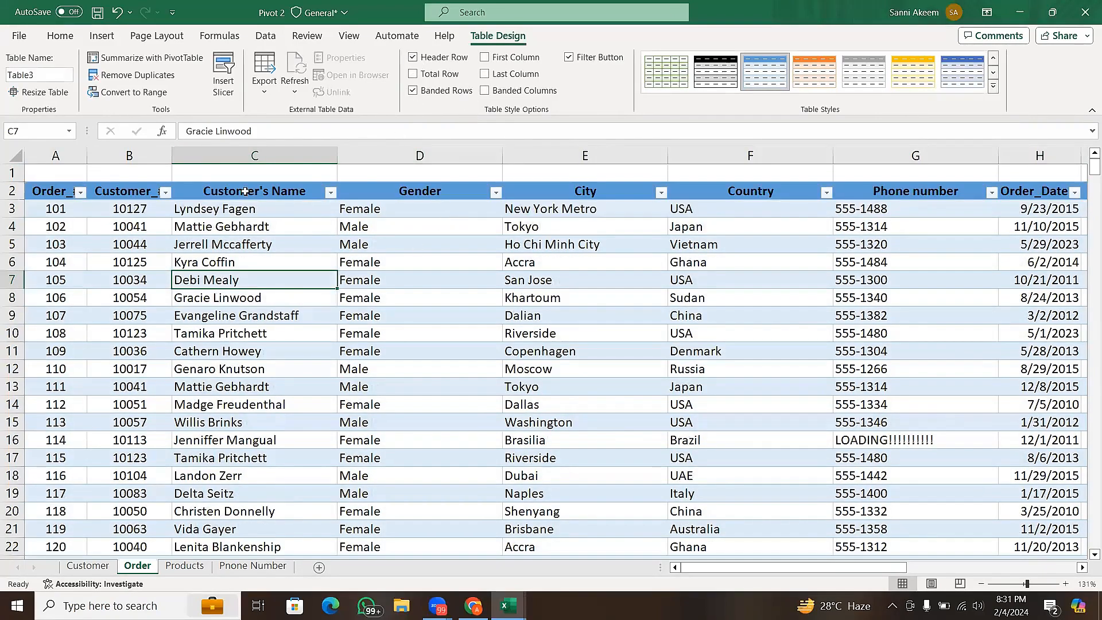
{"action": "left_click", "coordinate": [10, 171]}
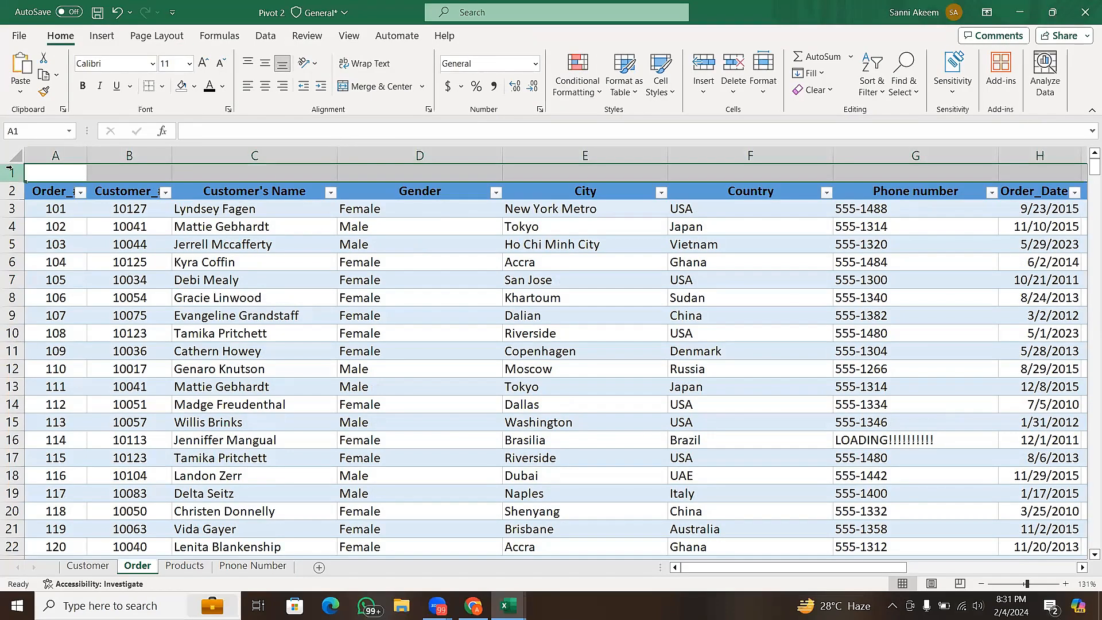
{"action": "right_click", "coordinate": [9, 170]}
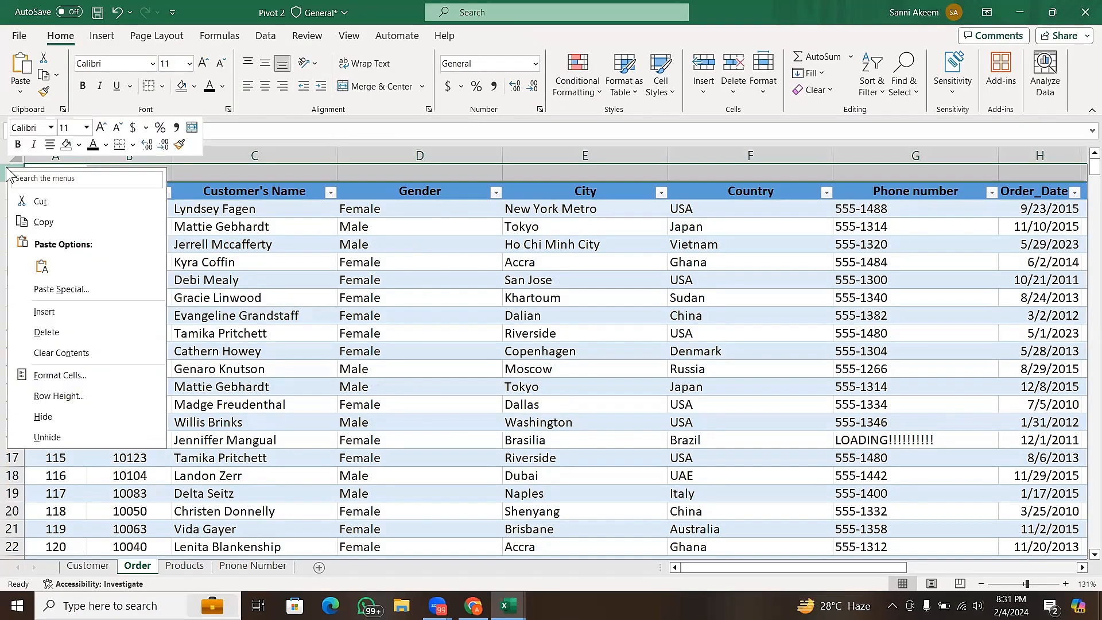
{"action": "left_click", "coordinate": [56, 325]}
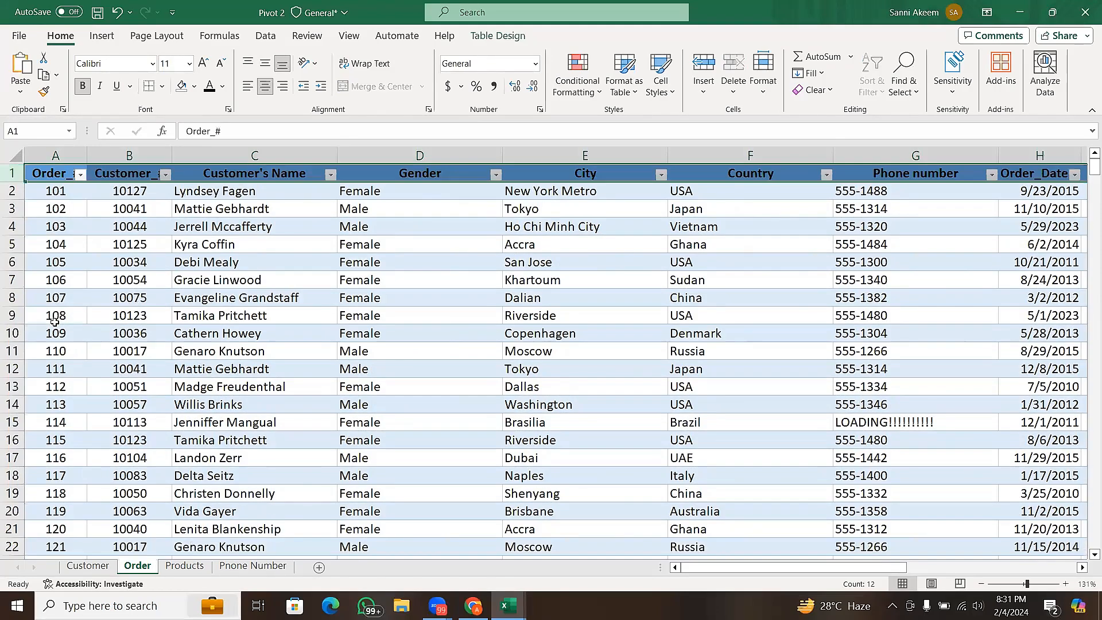
- Turn on the Total Row option for the Order sheet's table and select the total row at its end
{"action": "left_click", "coordinate": [393, 227]}
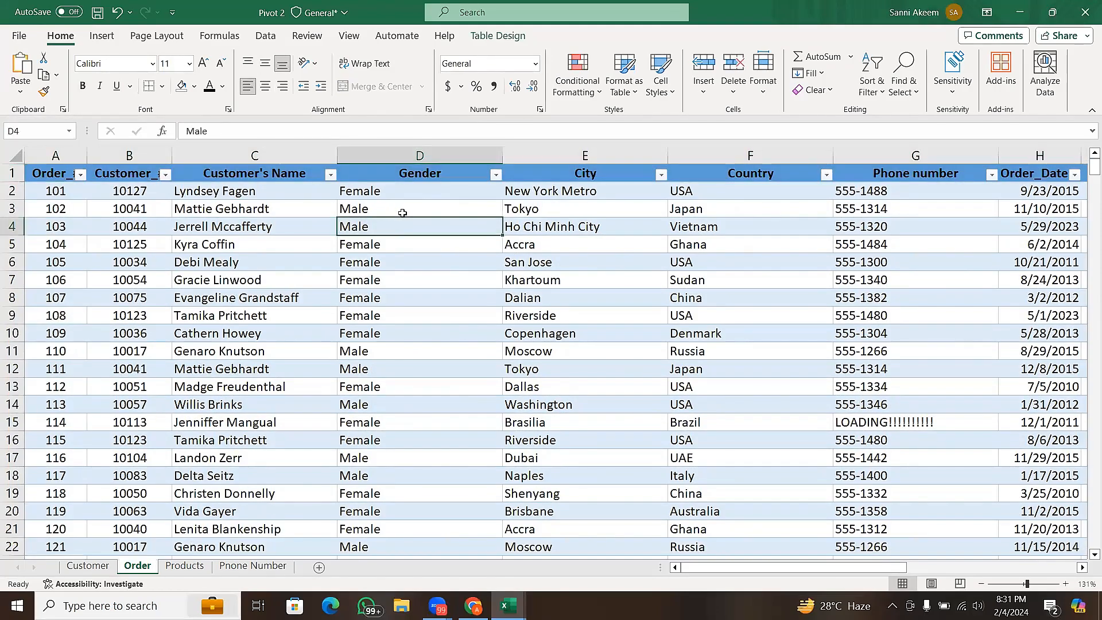
{"action": "left_click", "coordinate": [428, 171]}
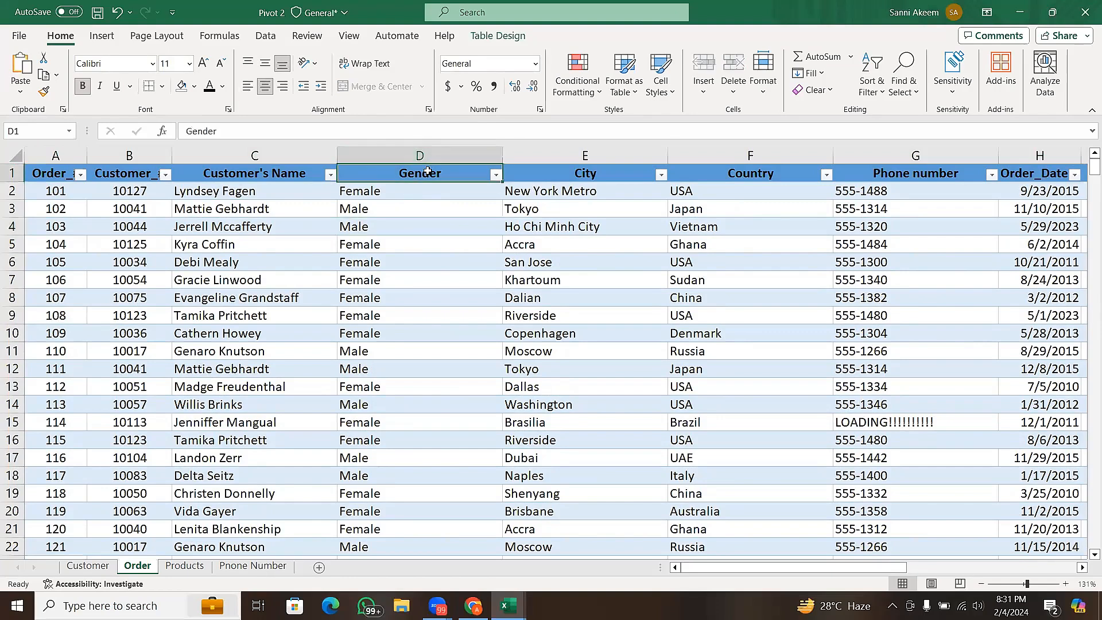
{"action": "left_click", "coordinate": [520, 40]}
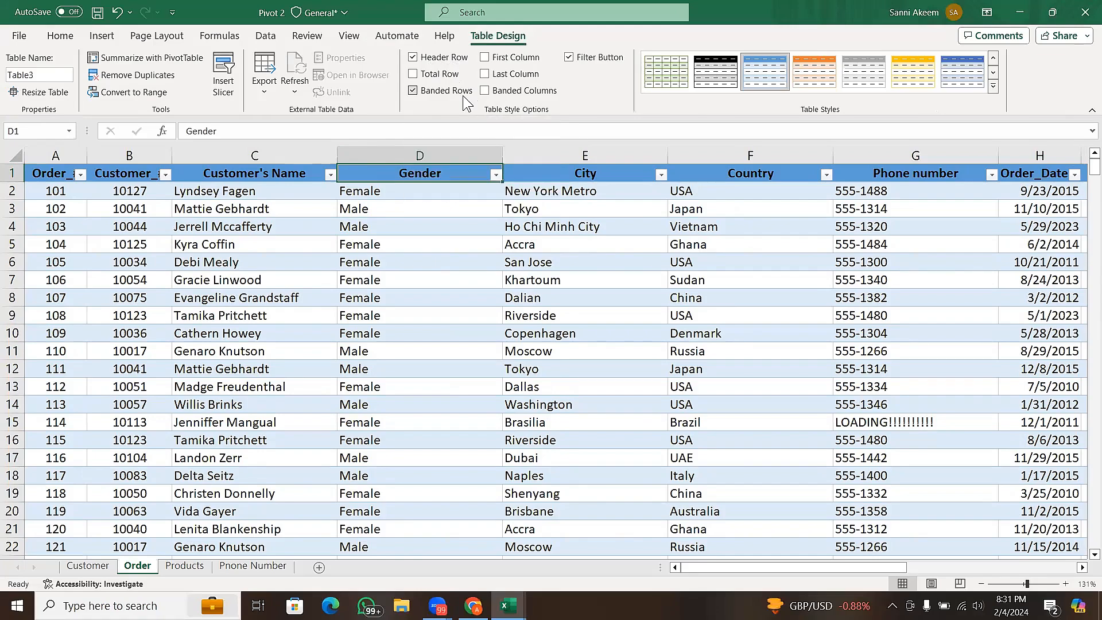
{"action": "key", "text": "ctrl+Down"}
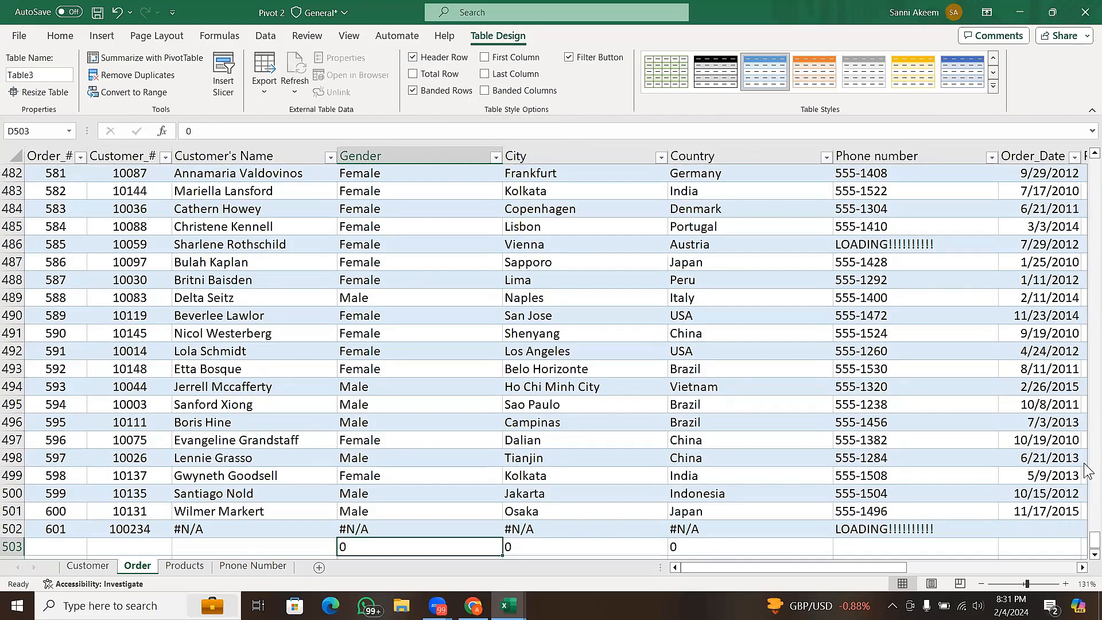
{"action": "left_click", "coordinate": [1091, 555]}
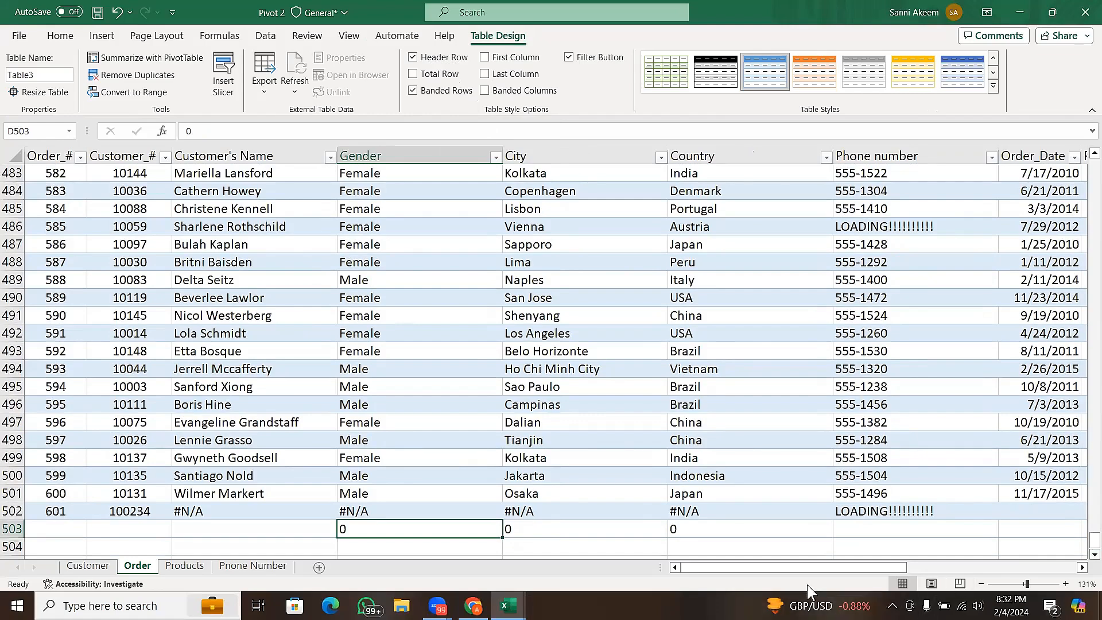
{"action": "left_click_drag", "start_coordinate": [802, 569], "coordinate": [839, 570]}
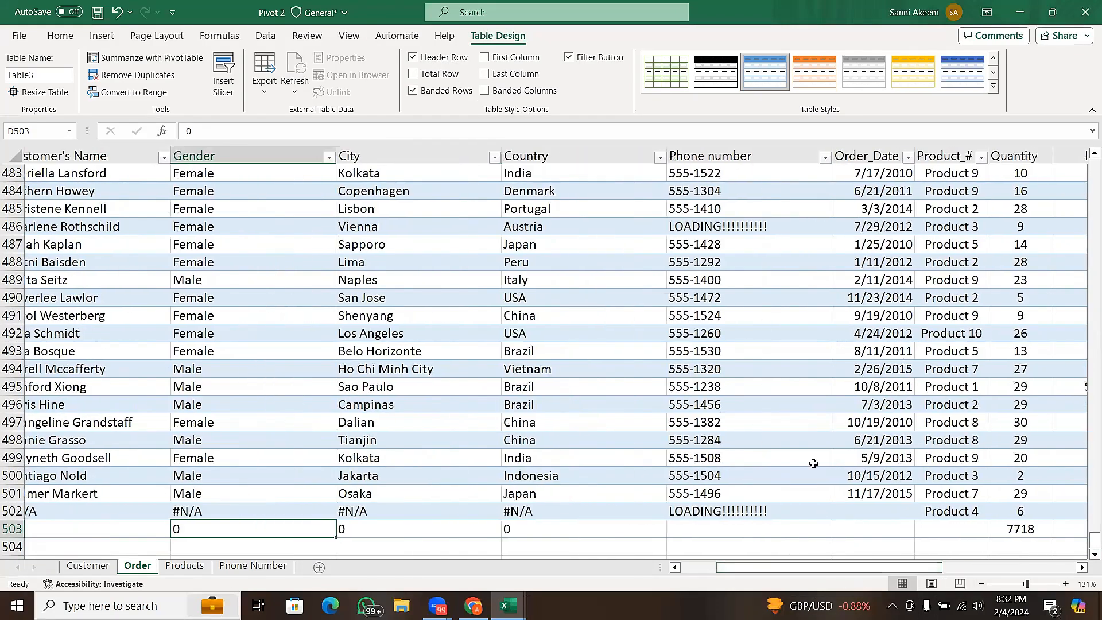
{"action": "left_click", "coordinate": [422, 76]}
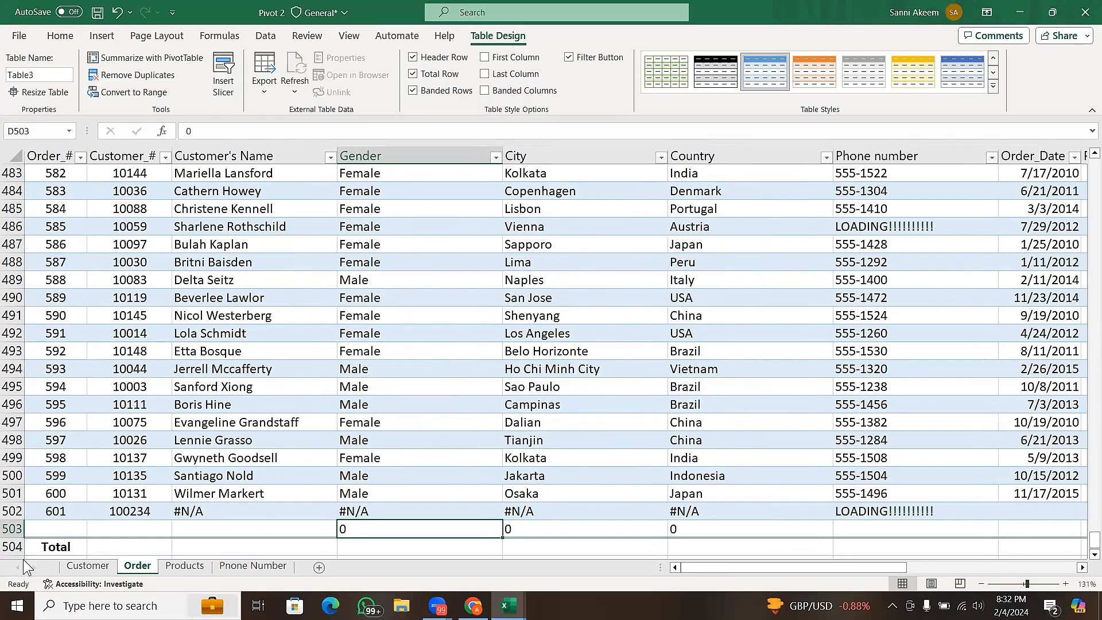
{"action": "left_click", "coordinate": [10, 546]}
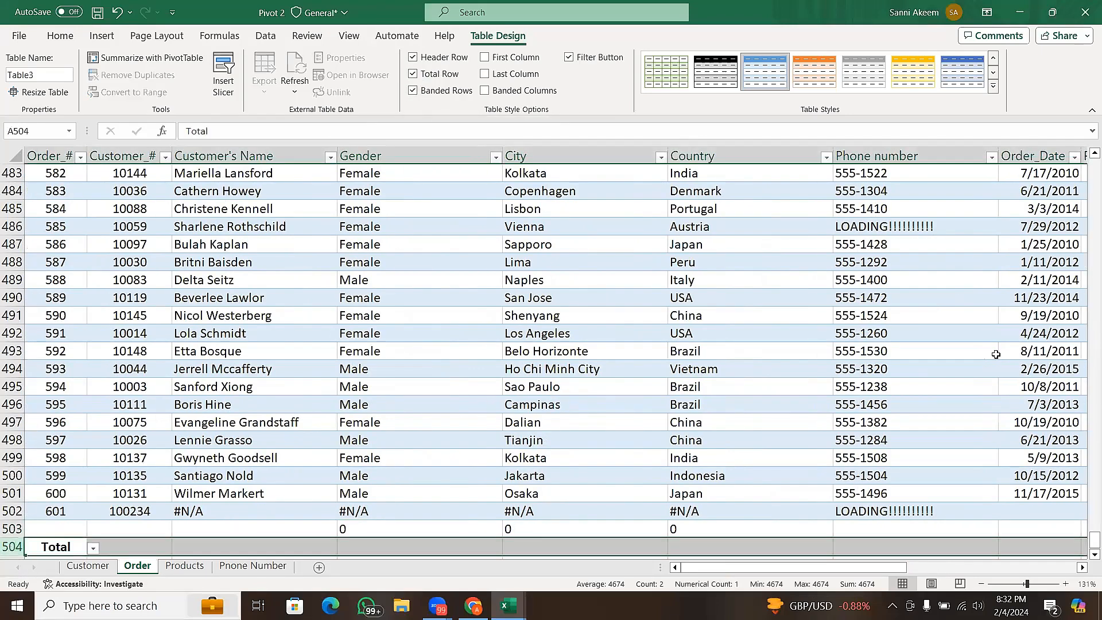
{"action": "scroll", "coordinate": [1087, 559], "scroll_direction": "down", "scroll_amount": 2}
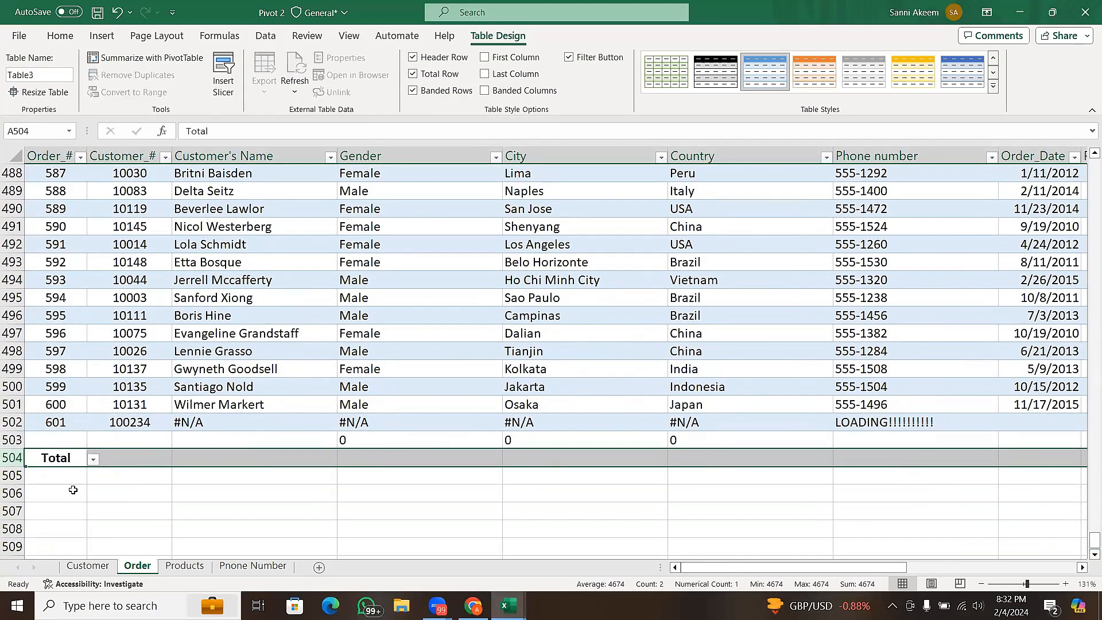
- Examine the total row's calculation options, including More Functions for the Customer_# column, without applying any
{"action": "left_click", "coordinate": [159, 458]}
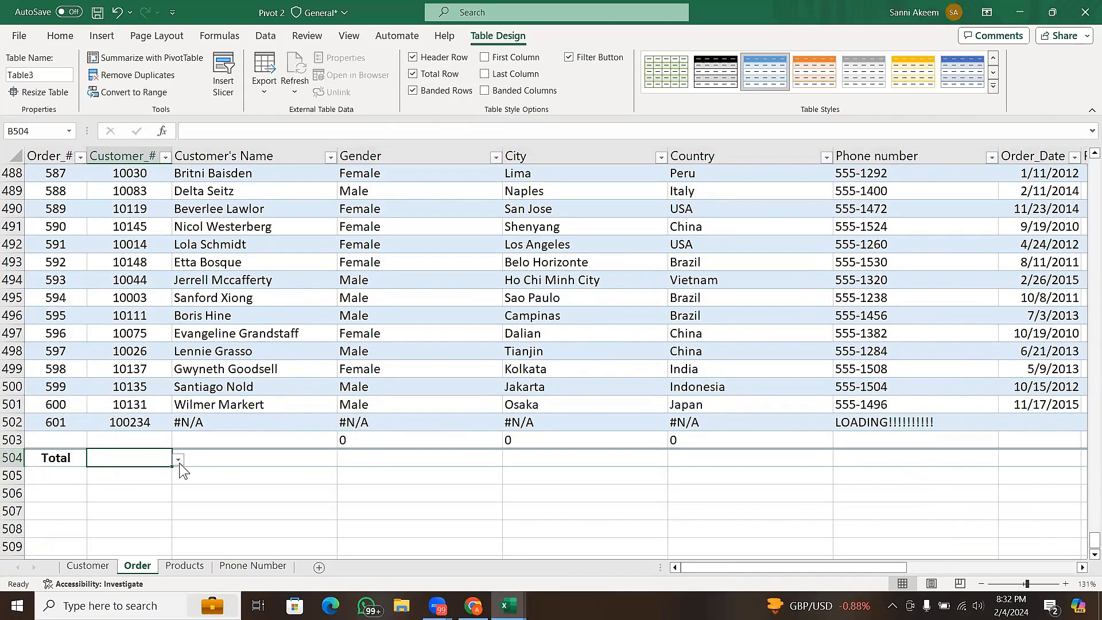
{"action": "left_click", "coordinate": [234, 456]}
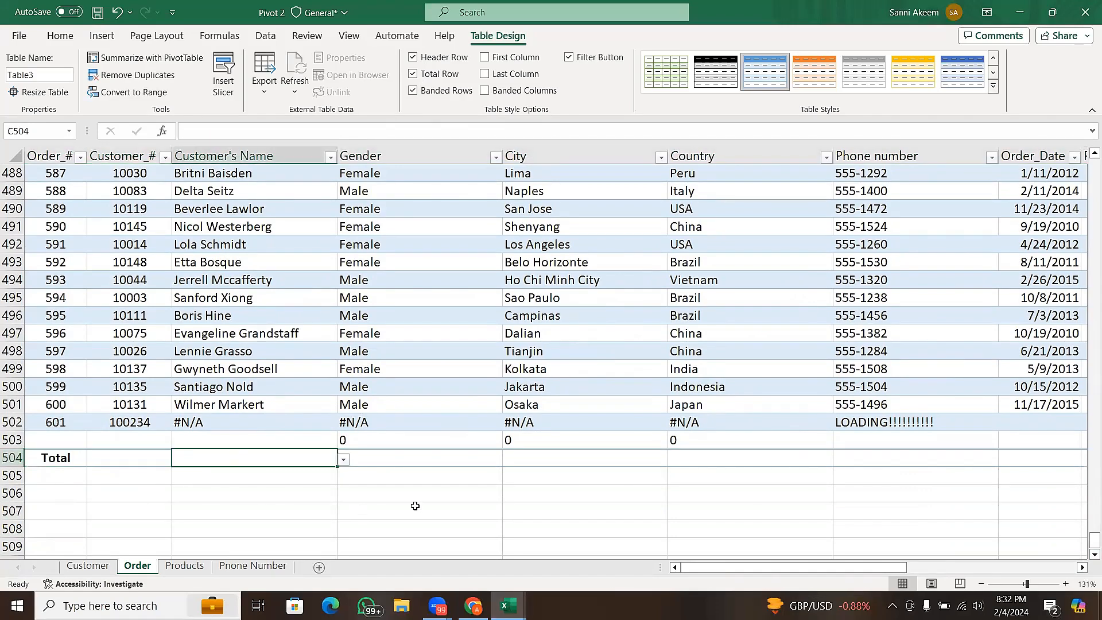
{"action": "left_click", "coordinate": [439, 458]}
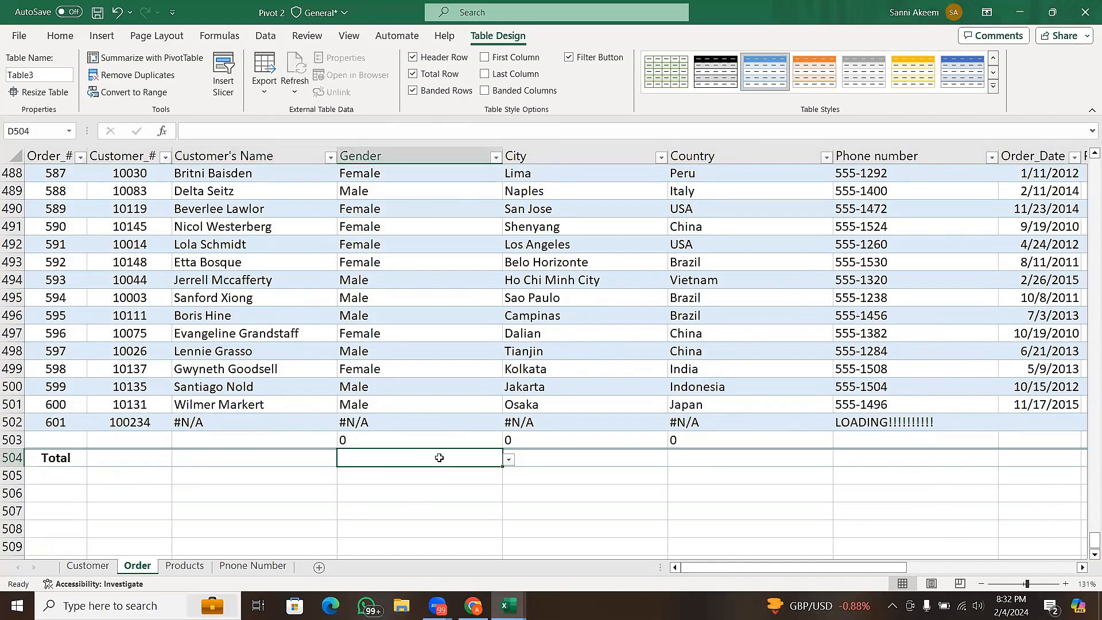
{"action": "left_click", "coordinate": [550, 468]}
{"action": "left_click", "coordinate": [128, 460]}
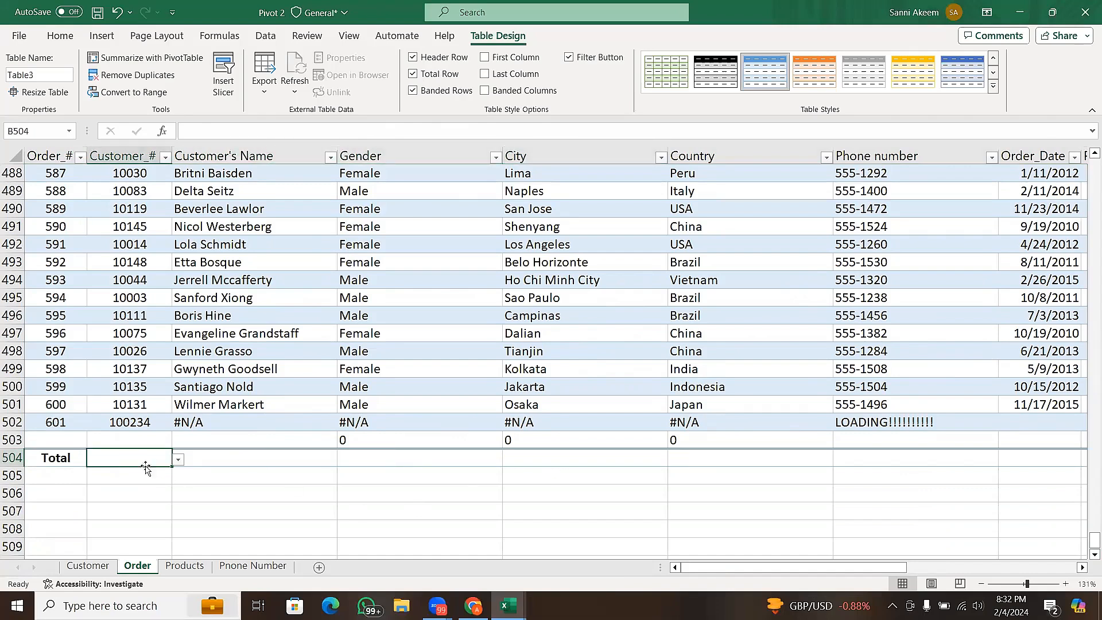
{"action": "left_click", "coordinate": [179, 460]}
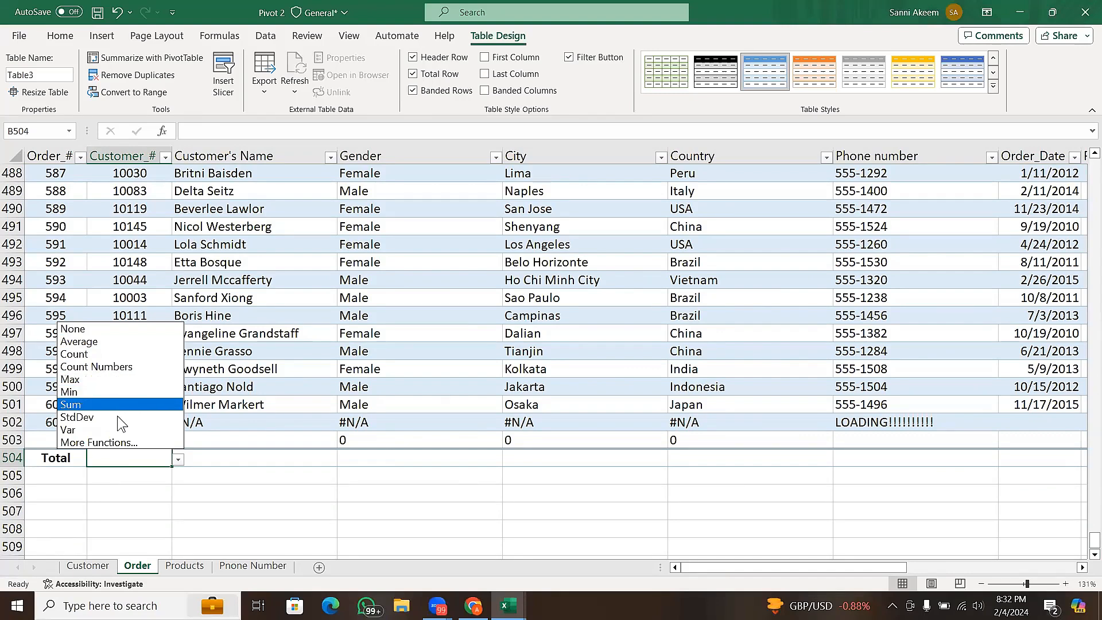
{"action": "left_click", "coordinate": [100, 439]}
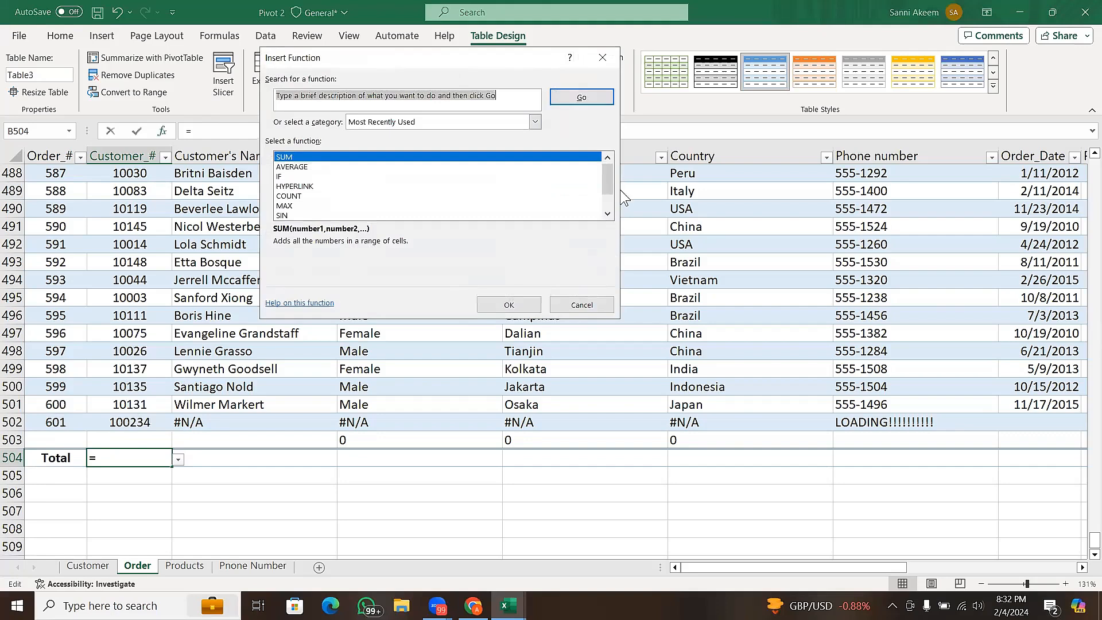
{"action": "left_click_drag", "start_coordinate": [608, 170], "coordinate": [610, 143]}
{"action": "left_click", "coordinate": [604, 305]}
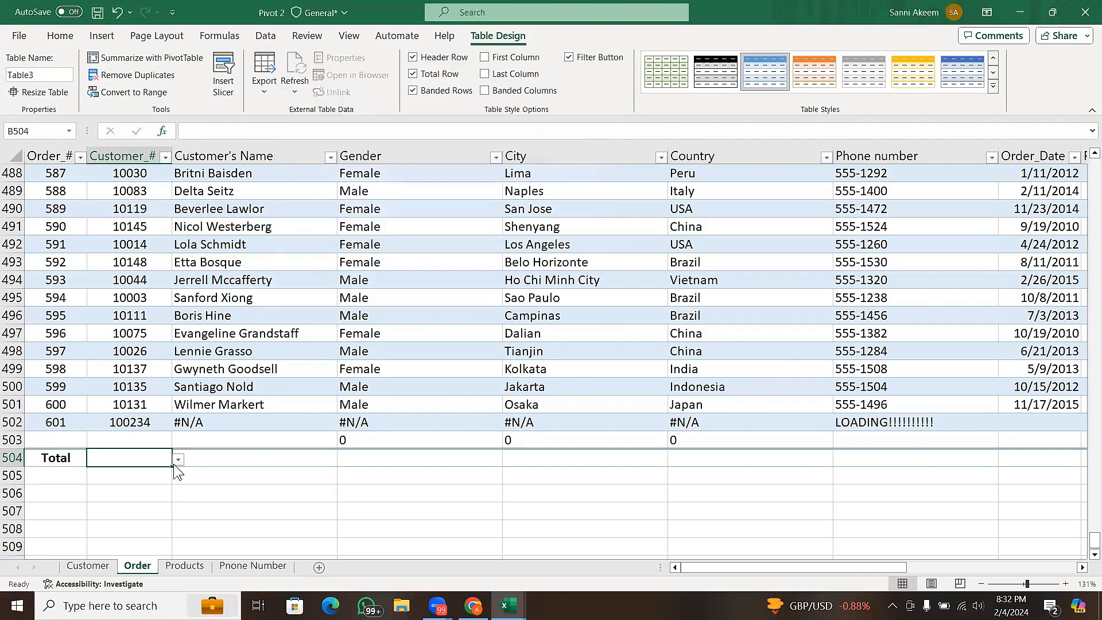
- Set the total row to Count for the Customer_# and Customer's Name columns
{"action": "left_click", "coordinate": [179, 460]}
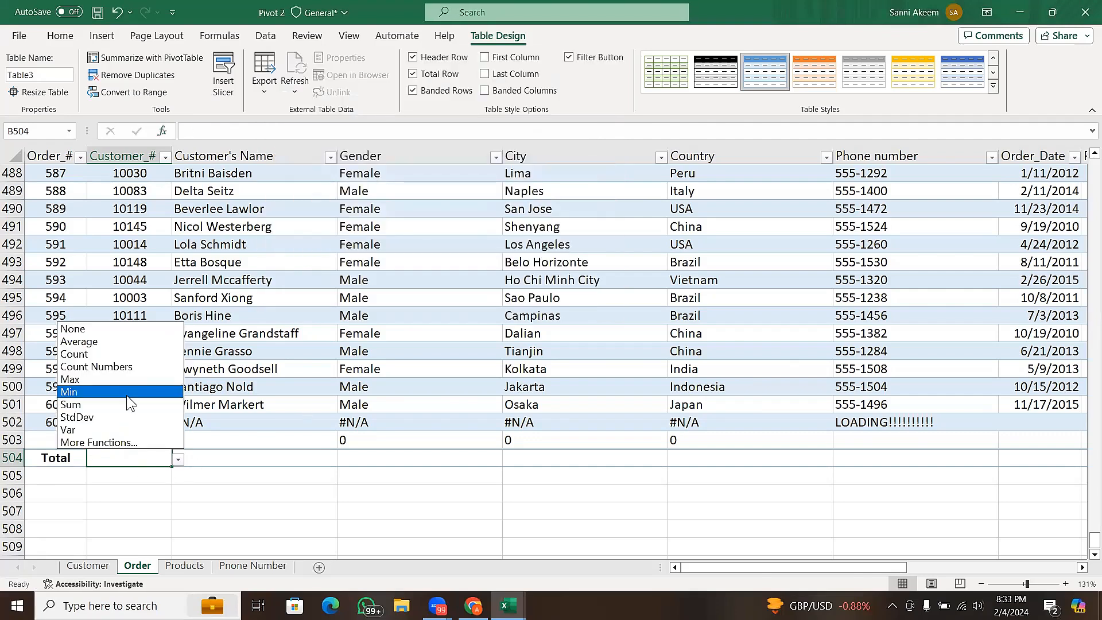
{"action": "left_click", "coordinate": [145, 354]}
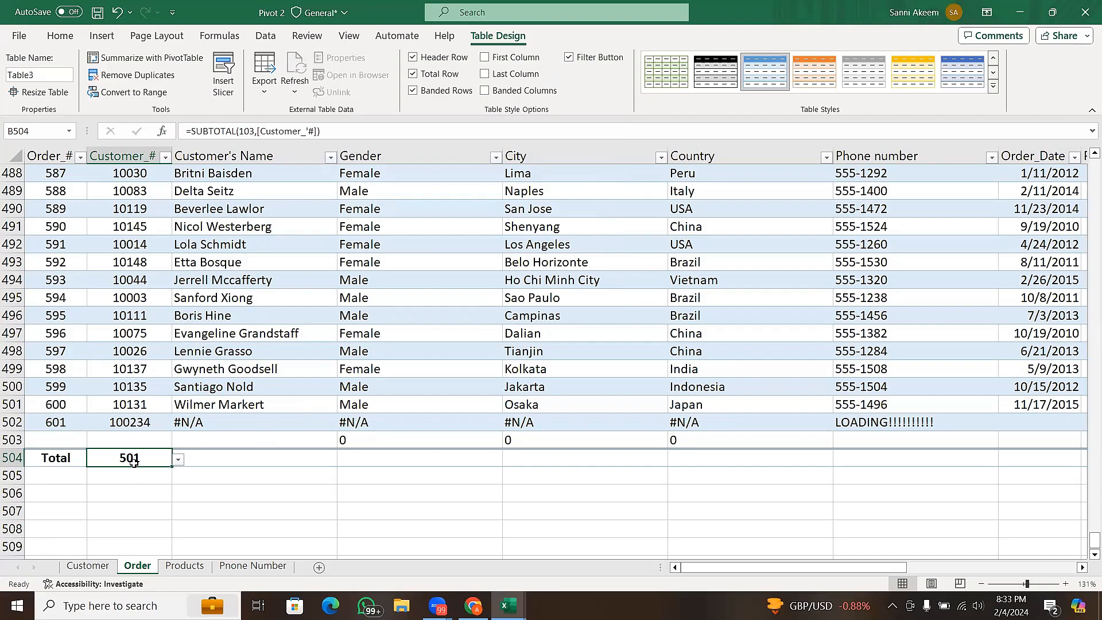
{"action": "left_click", "coordinate": [294, 460]}
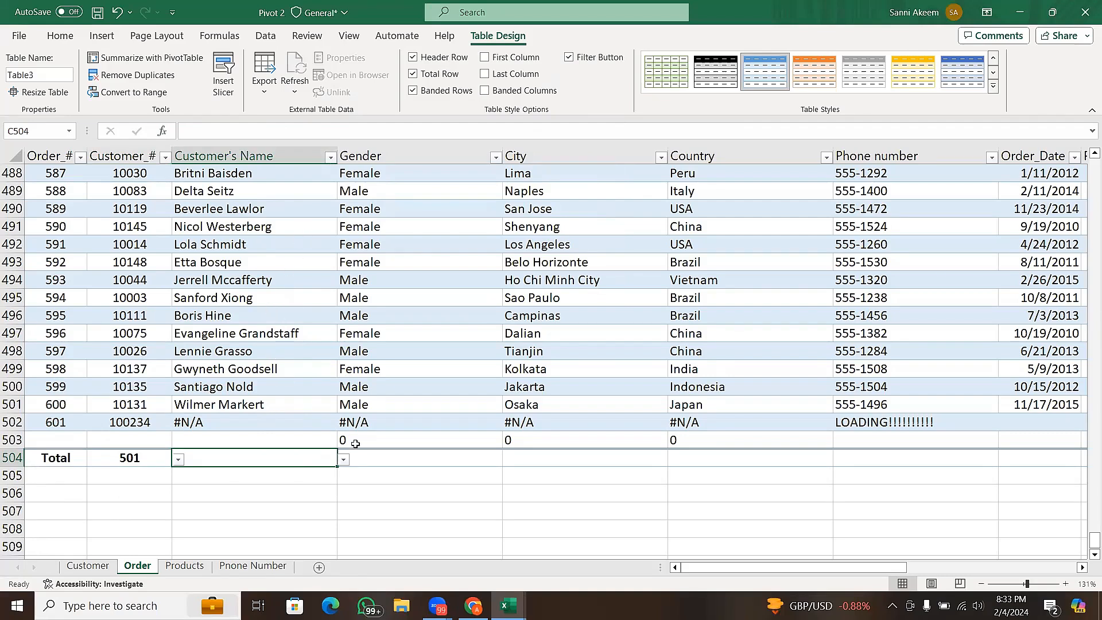
{"action": "left_click", "coordinate": [344, 459]}
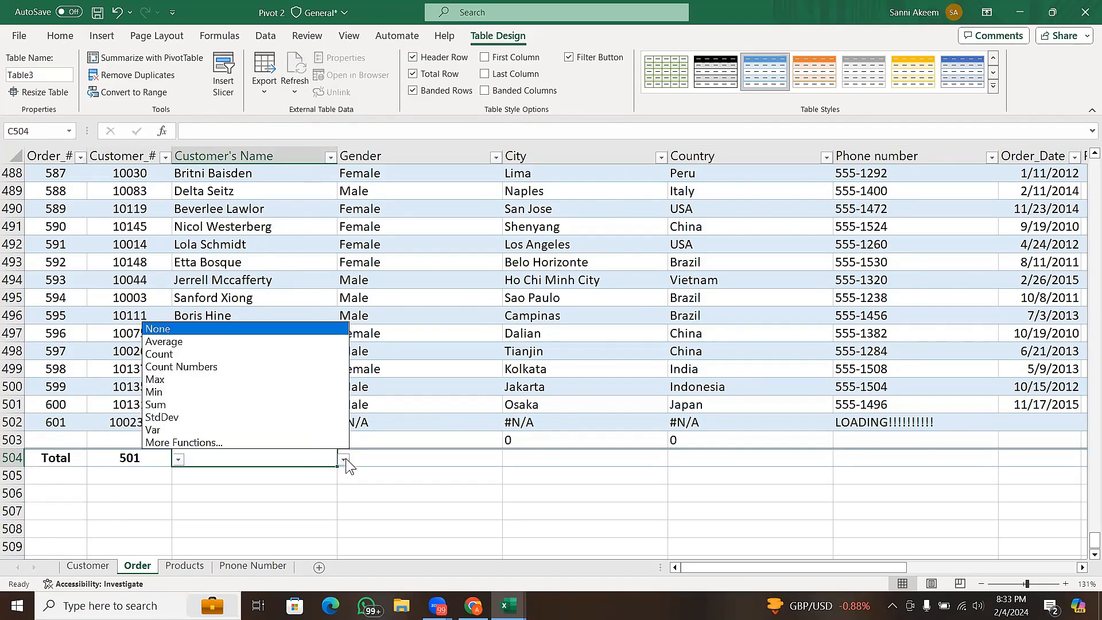
{"action": "left_click", "coordinate": [297, 353]}
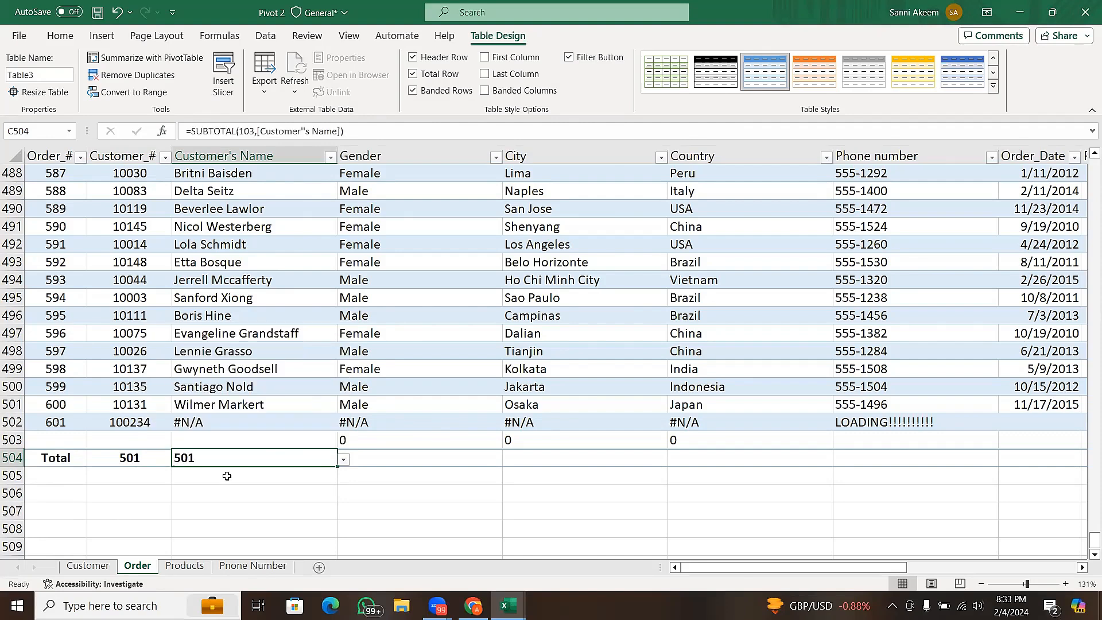
{"action": "left_click", "coordinate": [431, 462]}
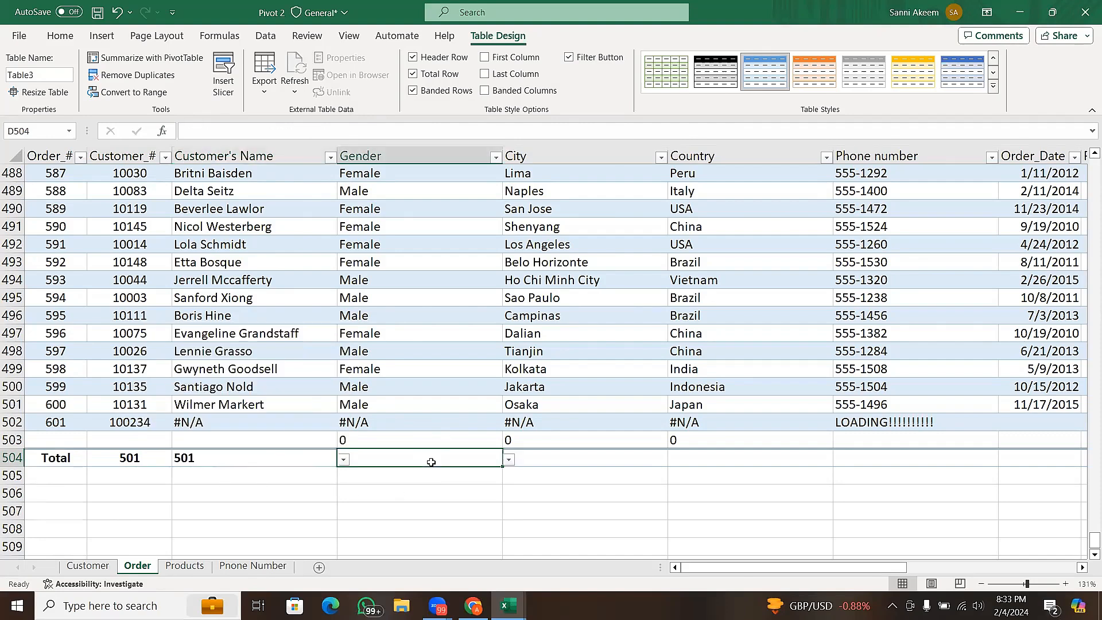
{"action": "left_click", "coordinate": [509, 459]}
{"action": "left_click", "coordinate": [545, 457]}
{"action": "left_click", "coordinate": [545, 457]}
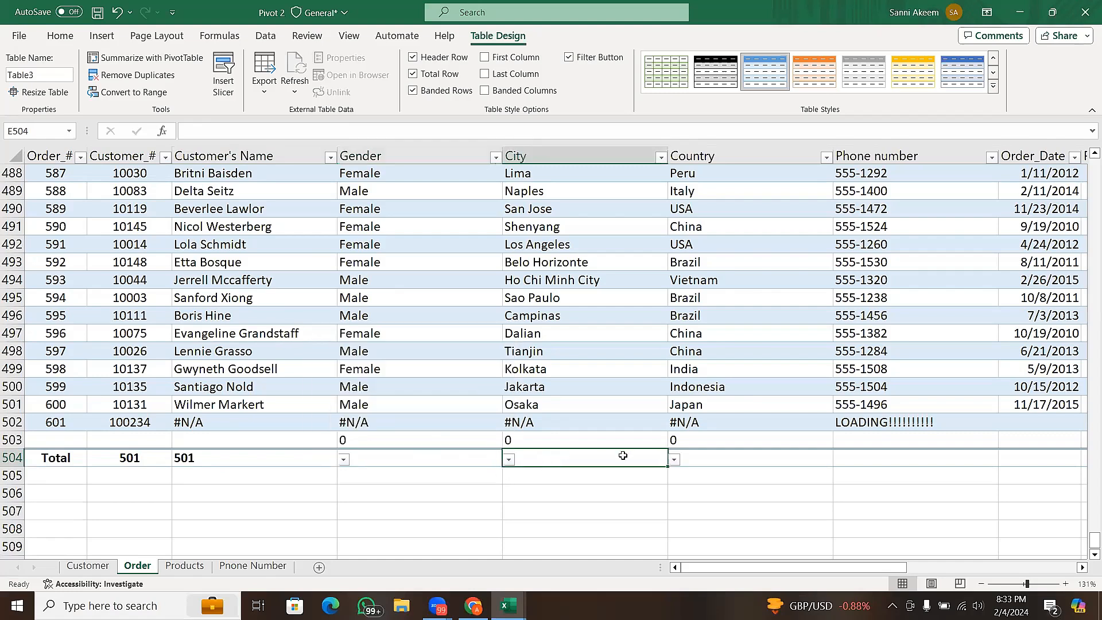
{"action": "left_click", "coordinate": [703, 453]}
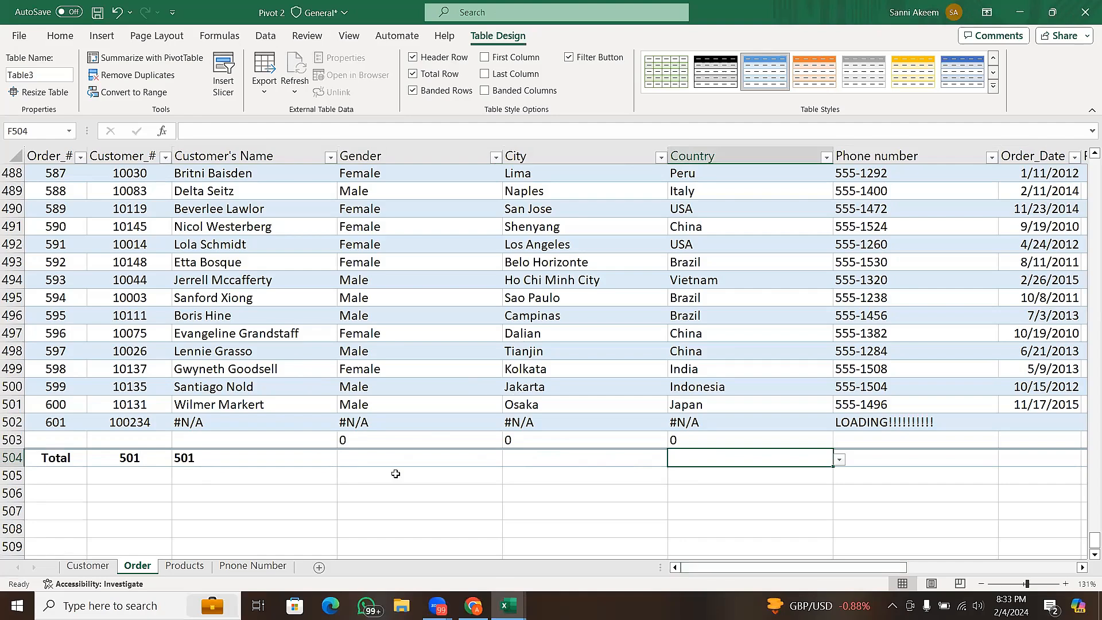
- Try formatting the Customer sheet's data, A1:E151, as a table with headers, and undo it
{"action": "left_click", "coordinate": [185, 566]}
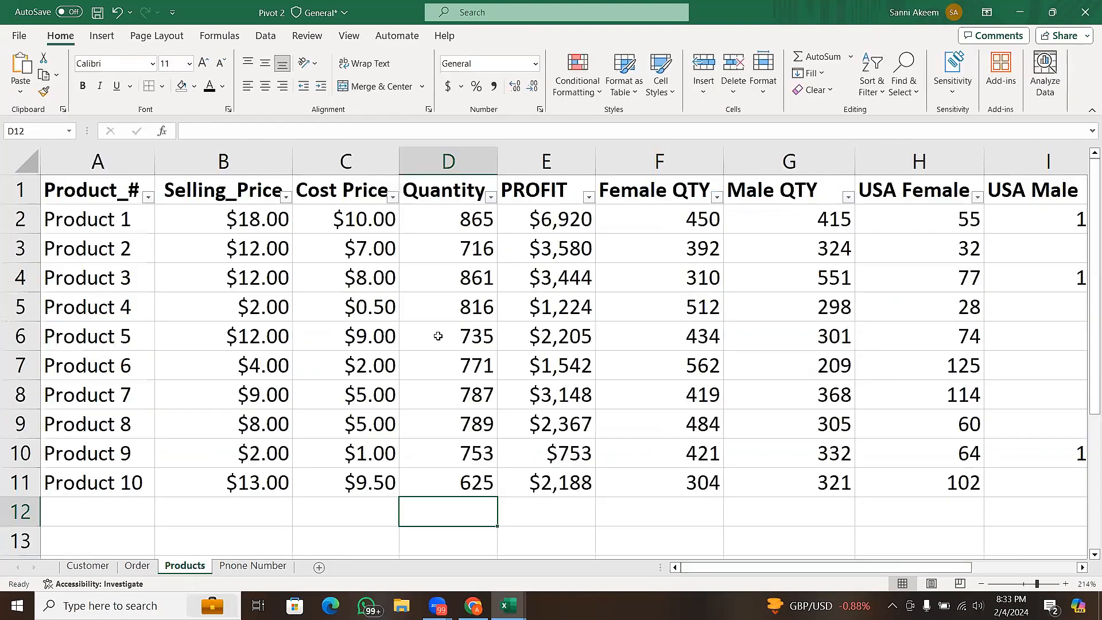
{"action": "left_click", "coordinate": [80, 568]}
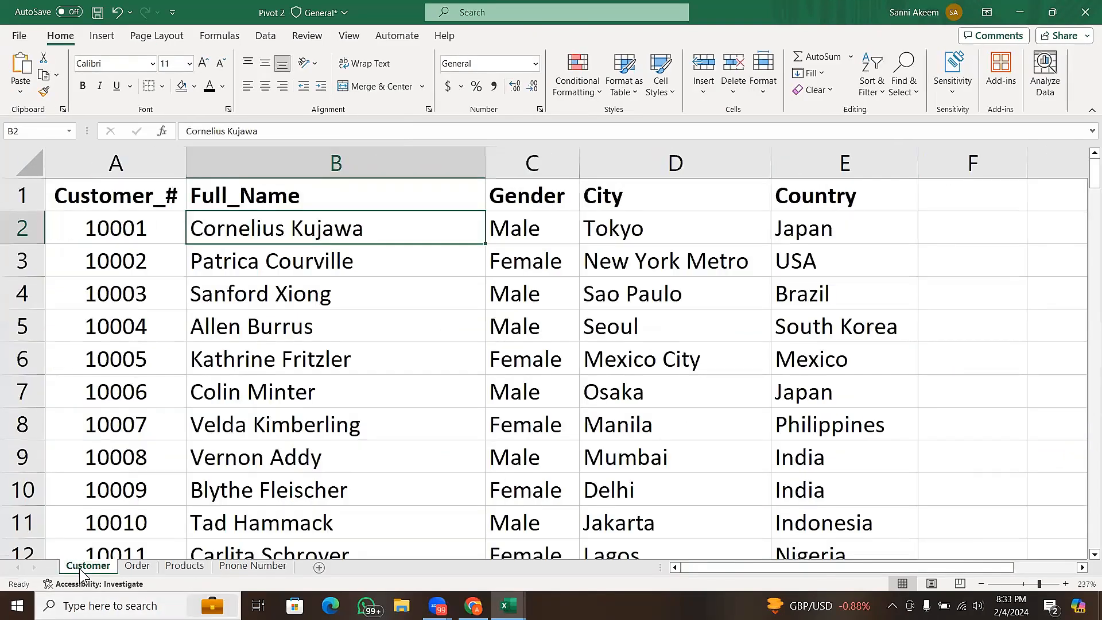
{"action": "left_click", "coordinate": [447, 357]}
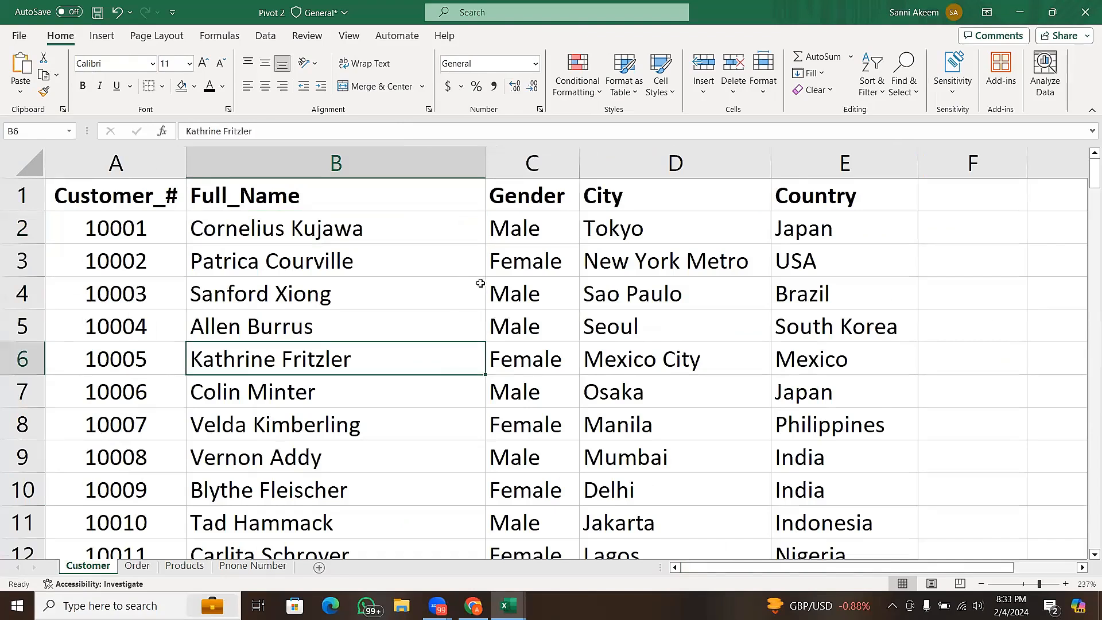
{"action": "left_click", "coordinate": [503, 291]}
{"action": "left_click", "coordinate": [457, 384]}
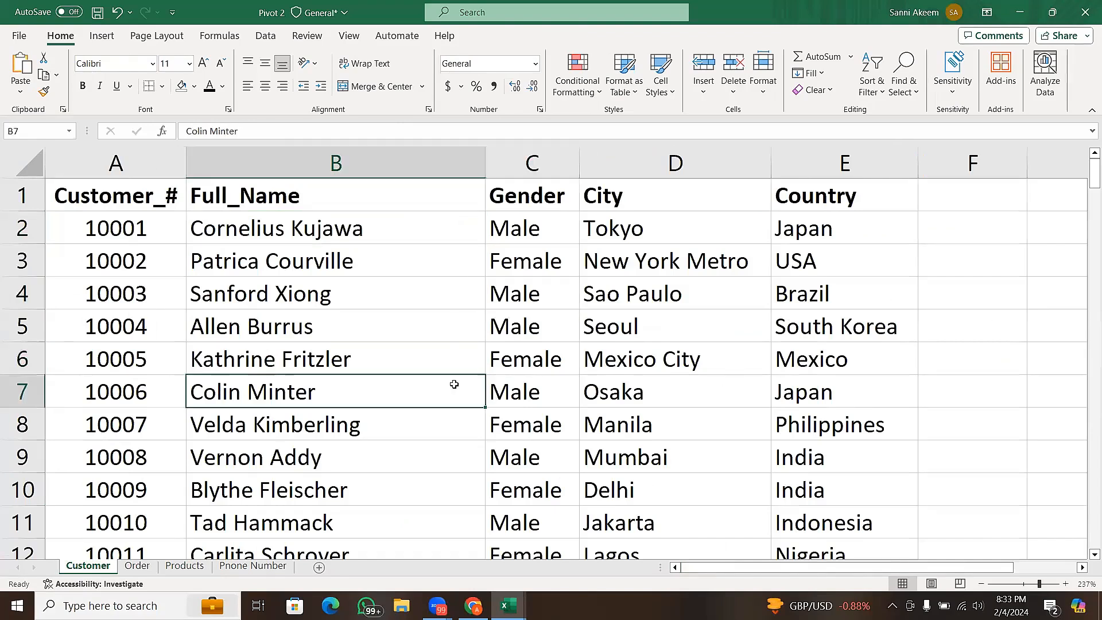
{"action": "left_click", "coordinate": [102, 48]}
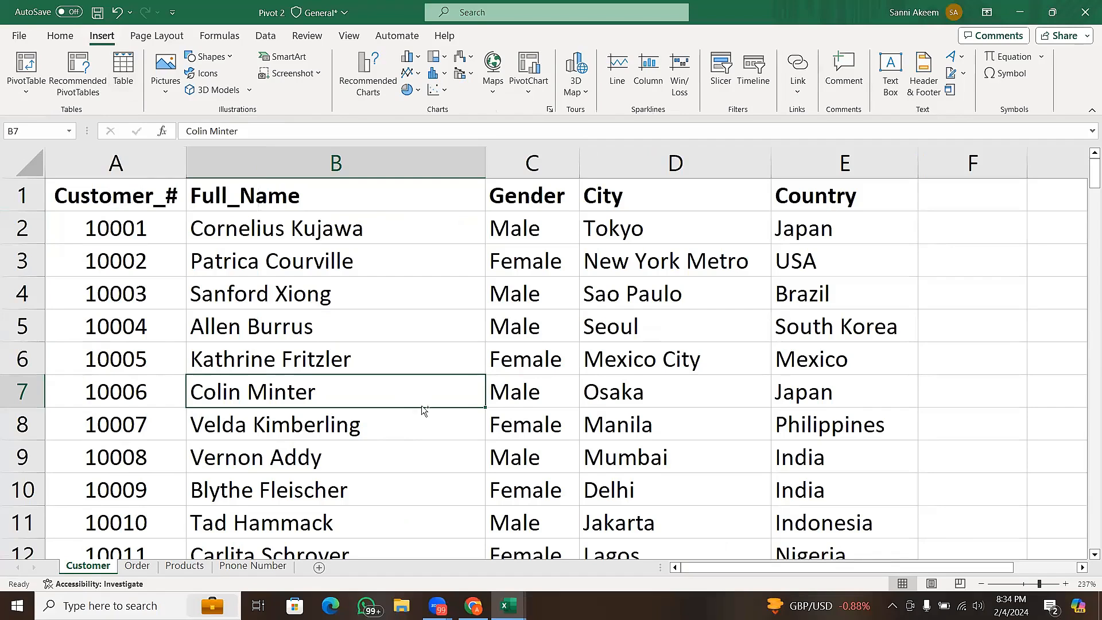
{"action": "key", "text": "ctrl+t"}
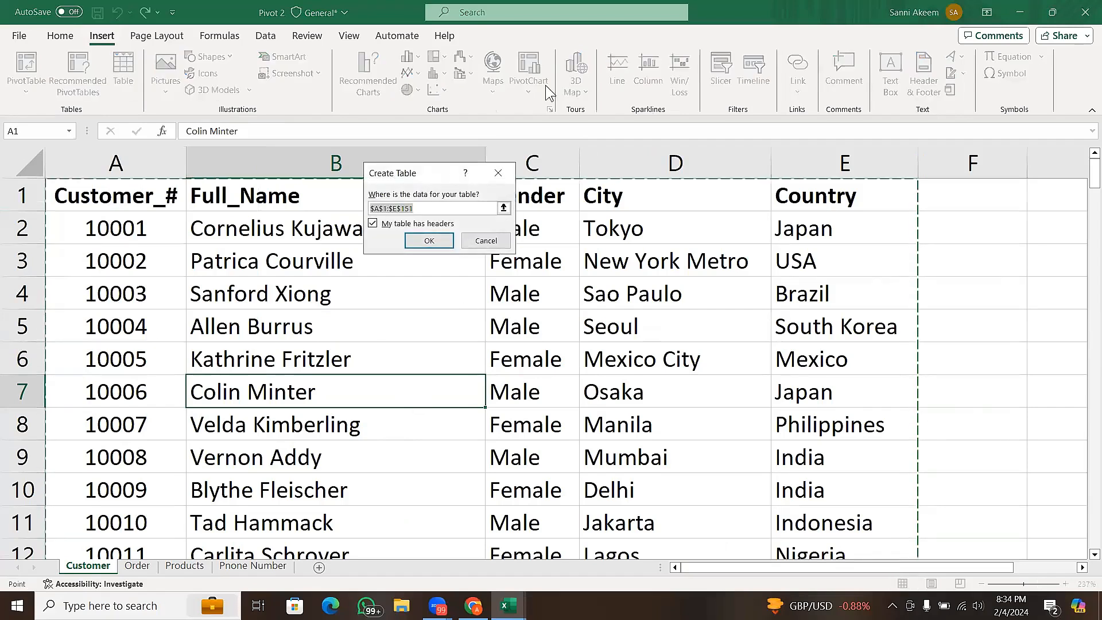
{"action": "left_click", "coordinate": [425, 241]}
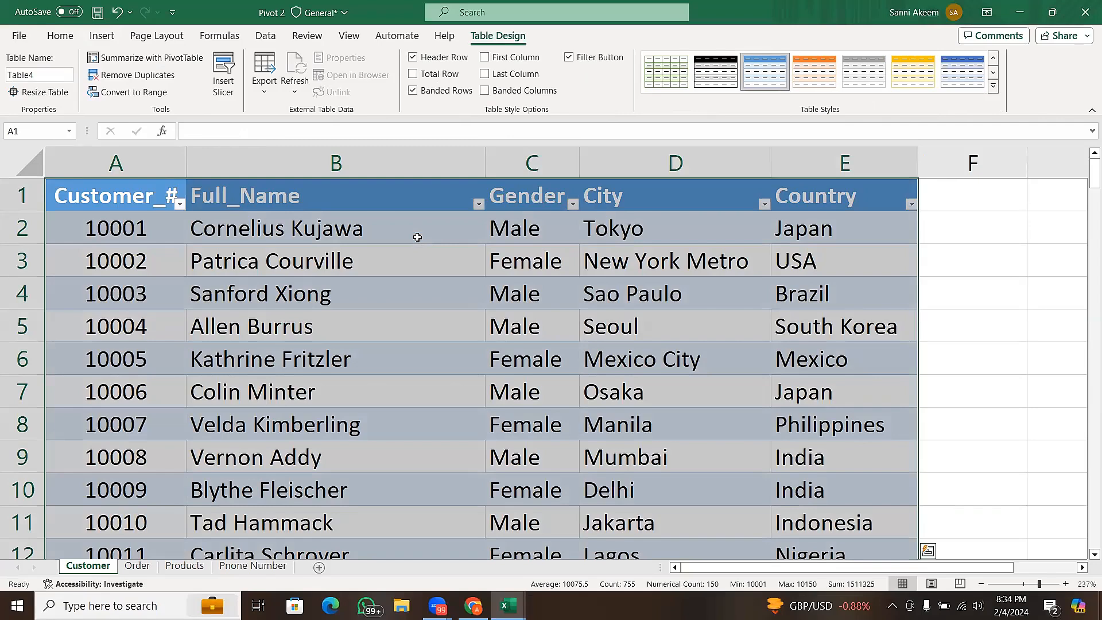
{"action": "key", "text": "ctrl+z"}
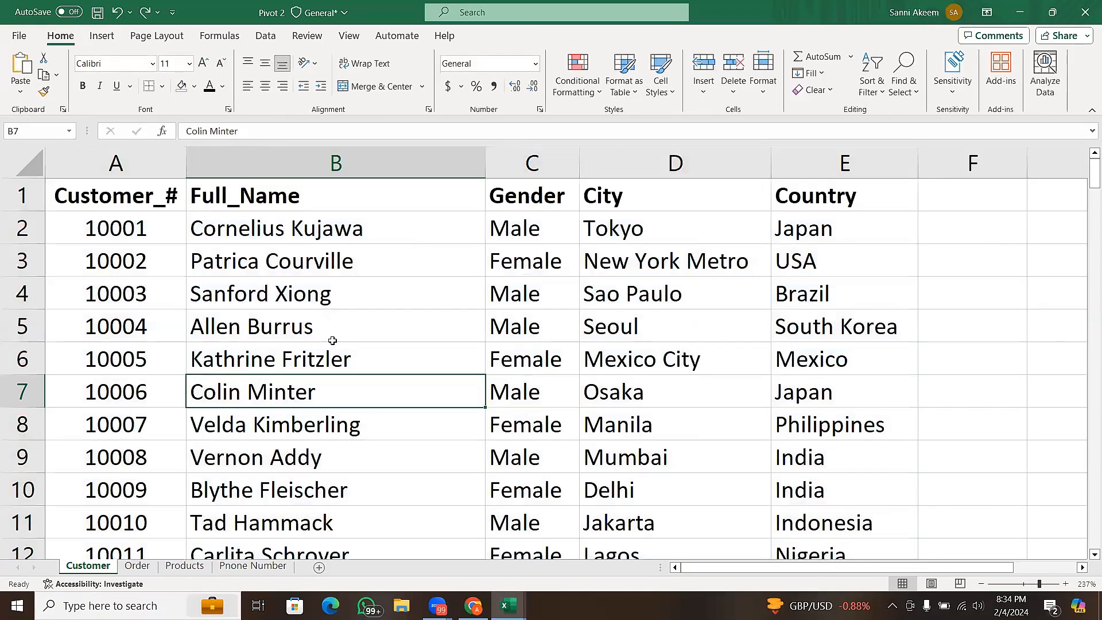
- Clear the existing quantity total in J503 of the Order sheet and set the total row to Sum for the Quantity column
{"action": "left_click", "coordinate": [137, 565]}
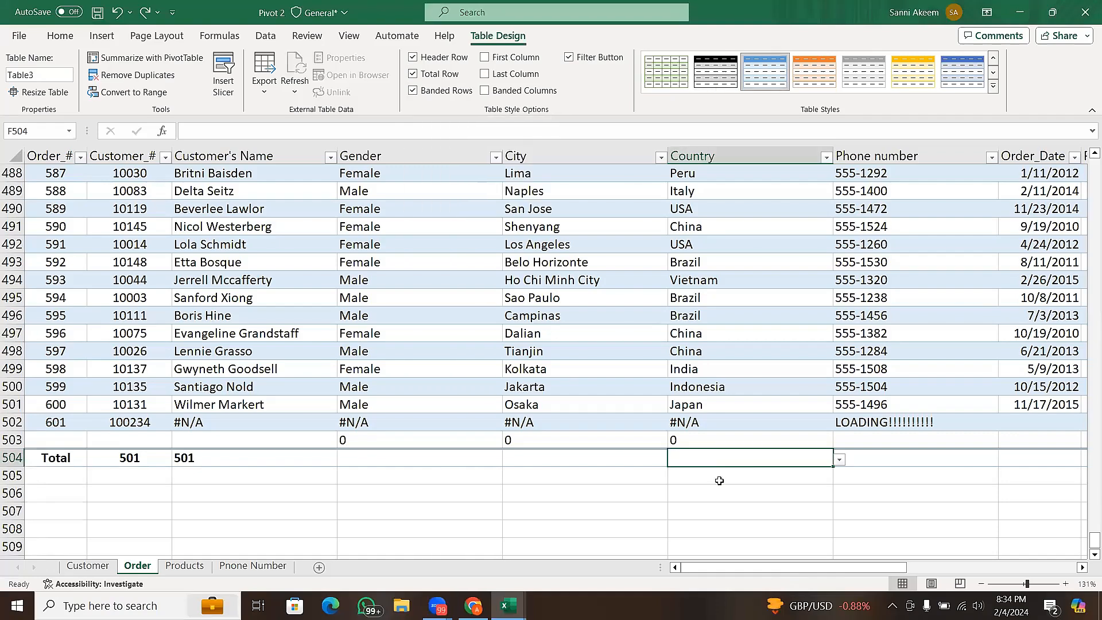
{"action": "left_click_drag", "start_coordinate": [705, 569], "coordinate": [772, 557]}
{"action": "left_click_drag", "start_coordinate": [784, 547], "coordinate": [787, 544]}
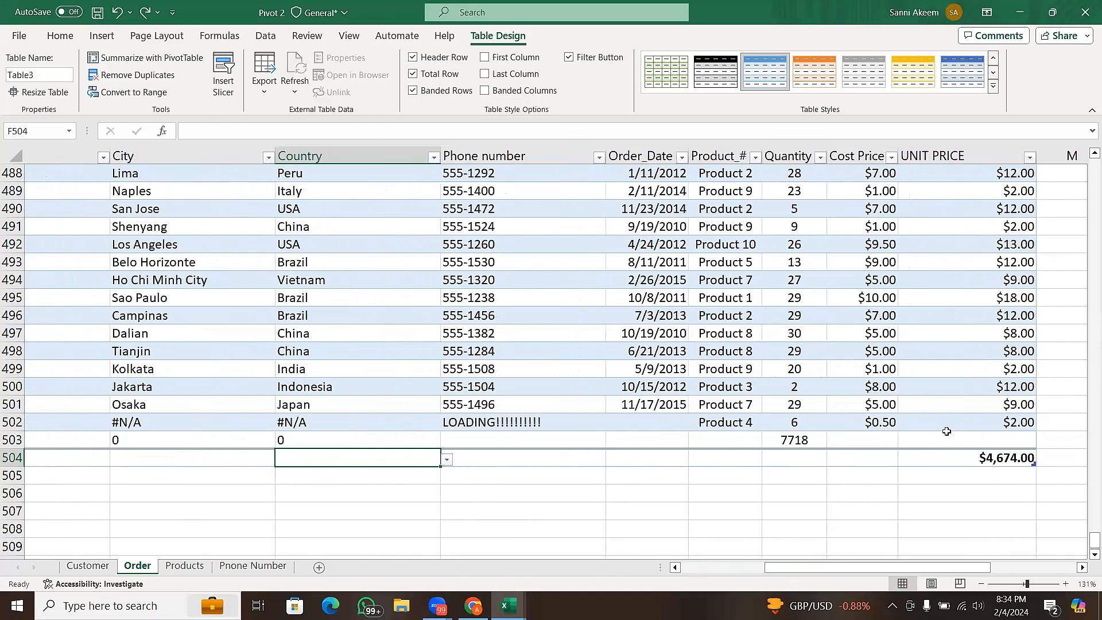
{"action": "left_click", "coordinate": [957, 457]}
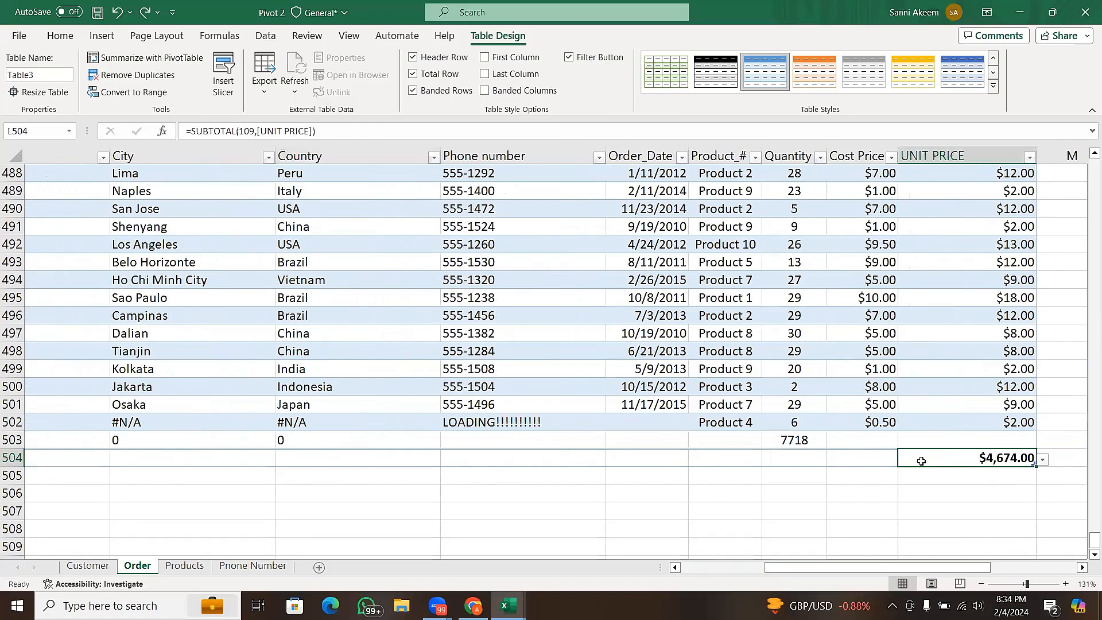
{"action": "left_click", "coordinate": [797, 440]}
{"action": "key", "text": "BackSpace"}
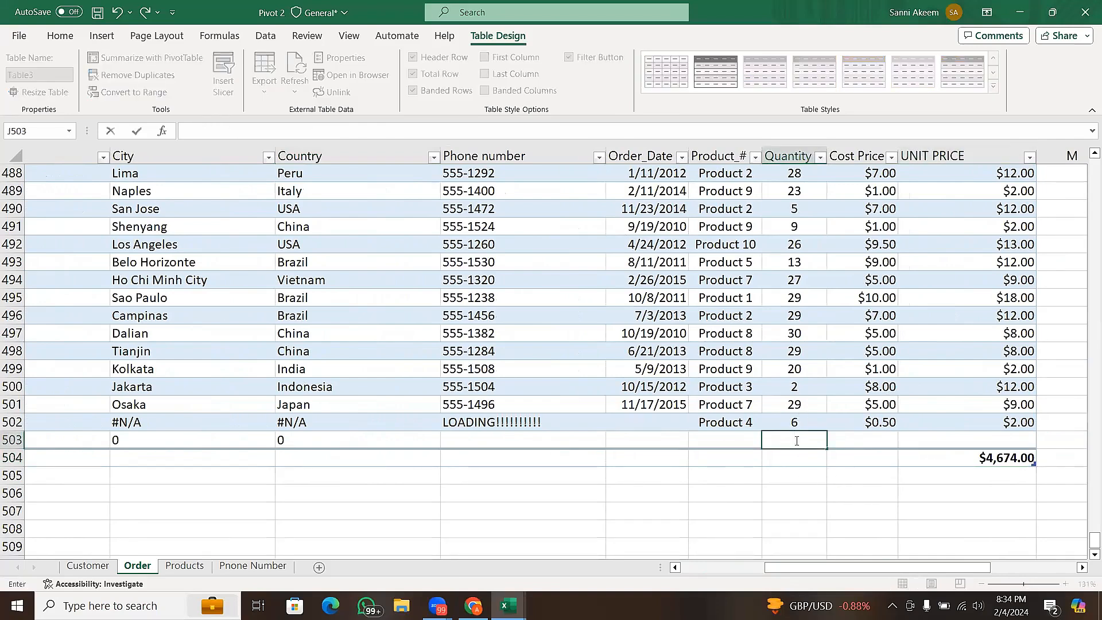
{"action": "key", "text": "Return"}
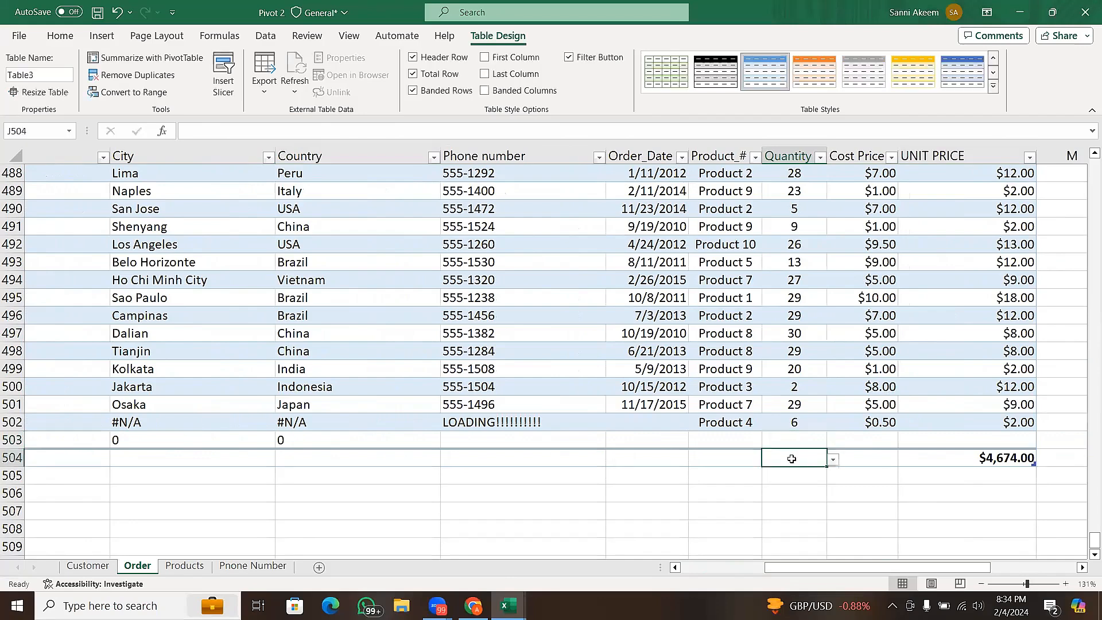
{"action": "left_click", "coordinate": [833, 460]}
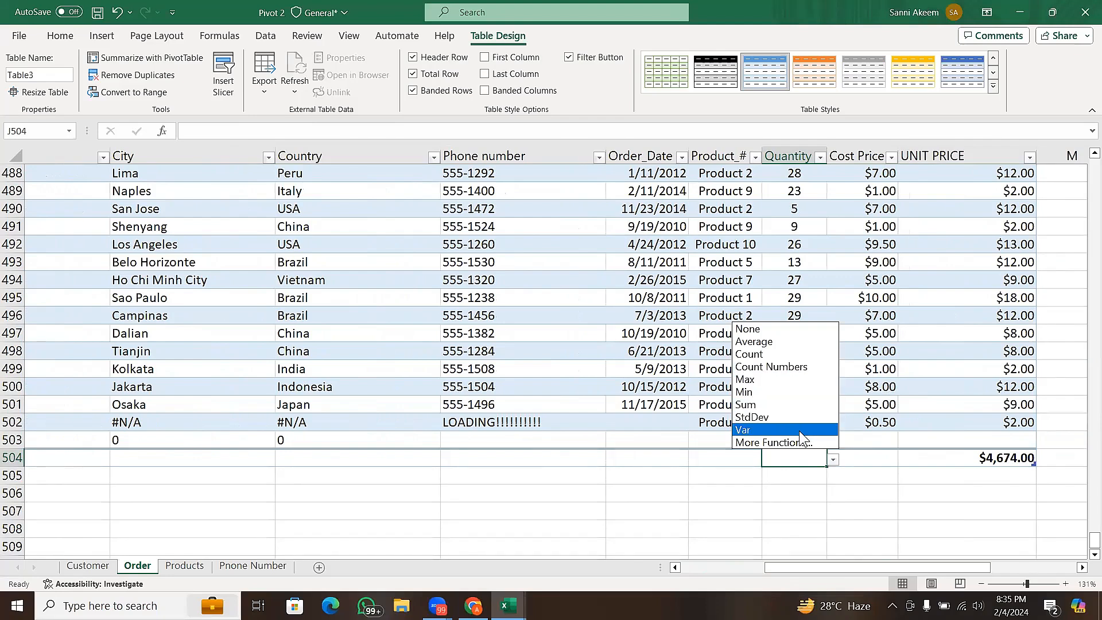
{"action": "left_click", "coordinate": [808, 402]}
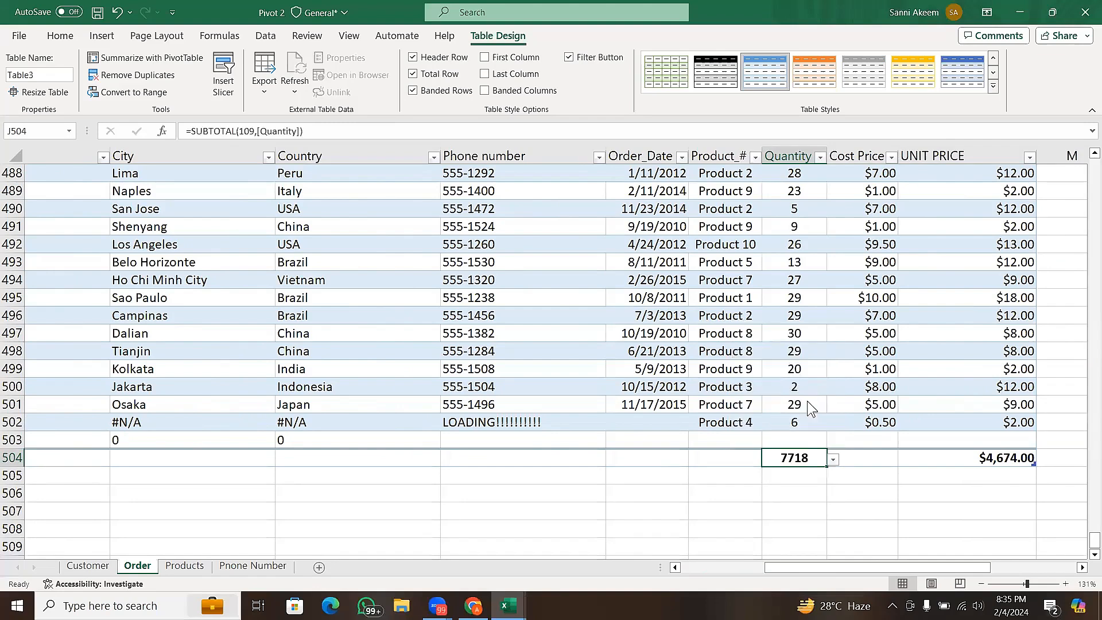
- Examine the total row's calculation options for the Quantity, Cost Price and UNIT PRICE columns without applying any
{"action": "left_click", "coordinate": [833, 460]}
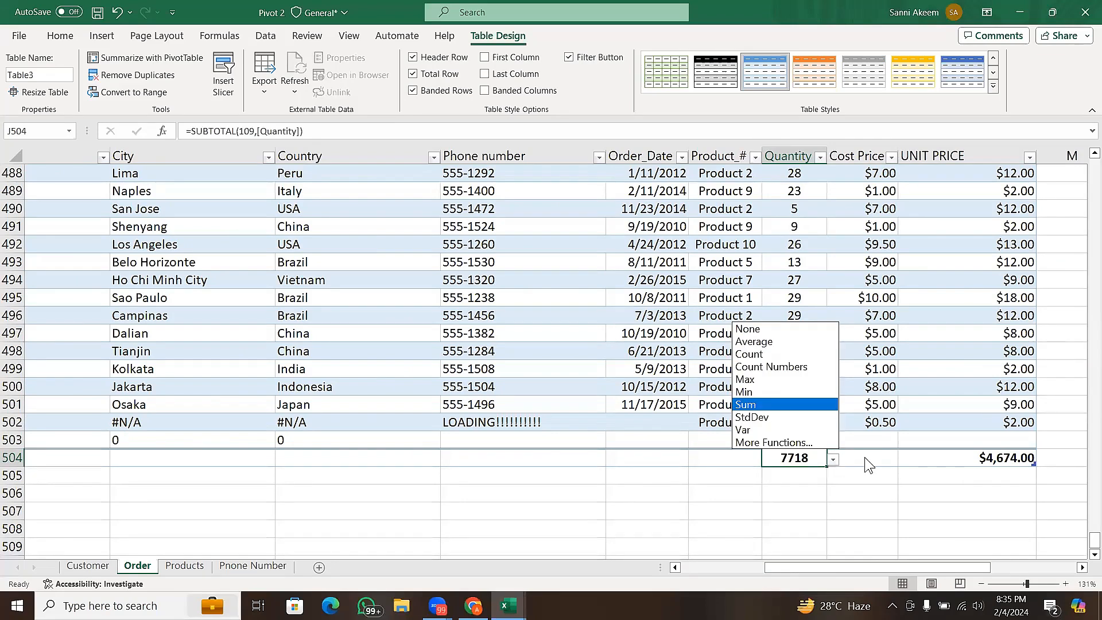
{"action": "left_click", "coordinate": [864, 457]}
{"action": "left_click", "coordinate": [865, 457]}
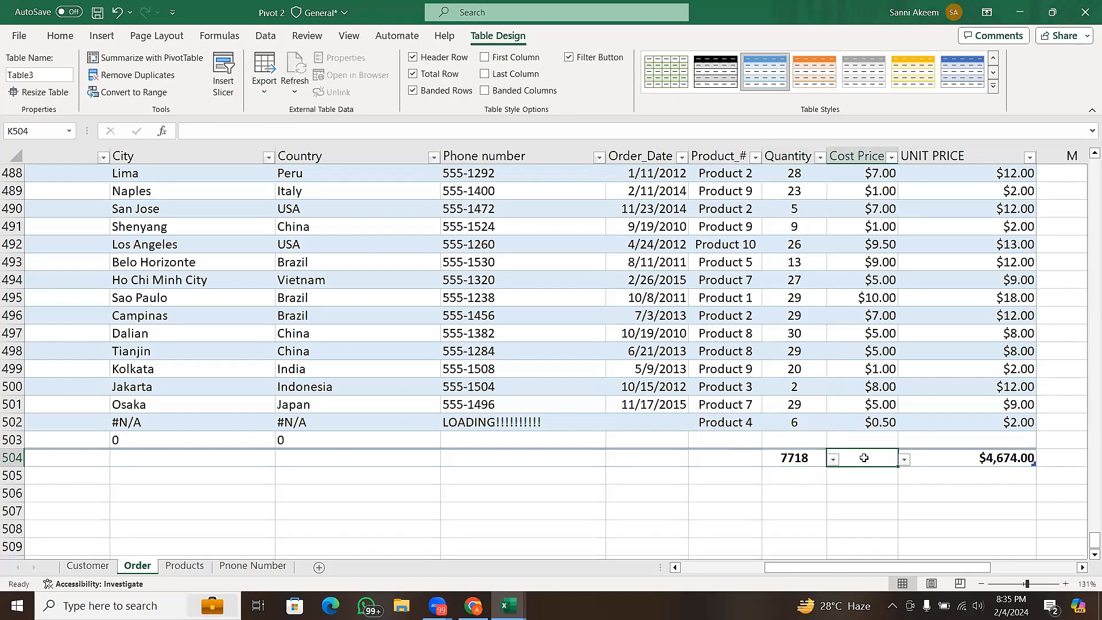
{"action": "left_click", "coordinate": [905, 460]}
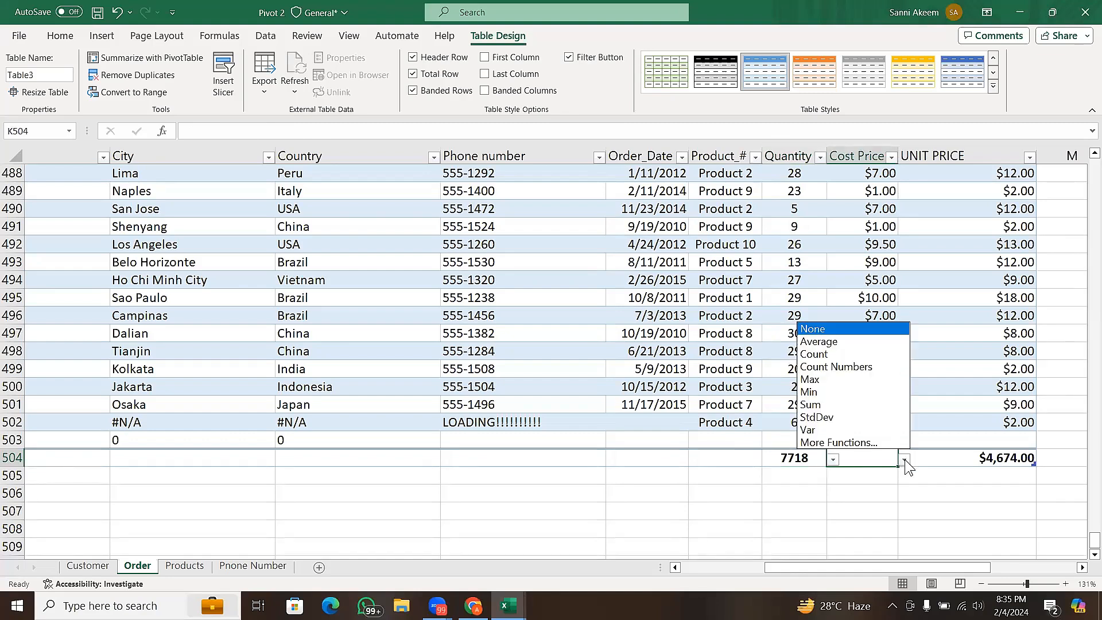
{"action": "left_click", "coordinate": [948, 459]}
{"action": "left_click", "coordinate": [947, 459]}
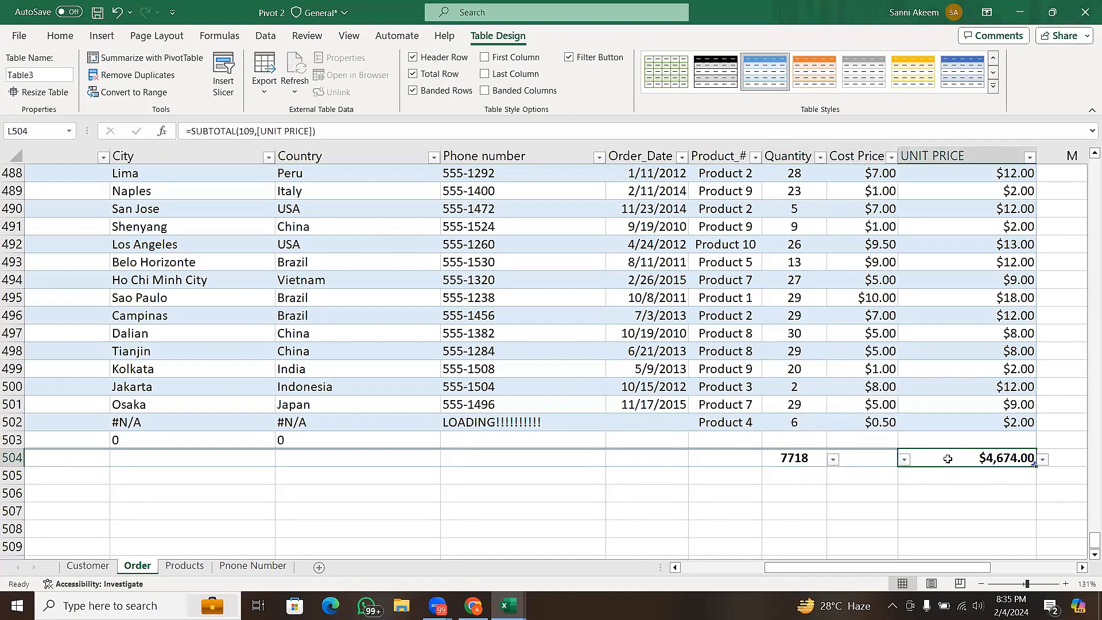
{"action": "left_click", "coordinate": [1046, 461]}
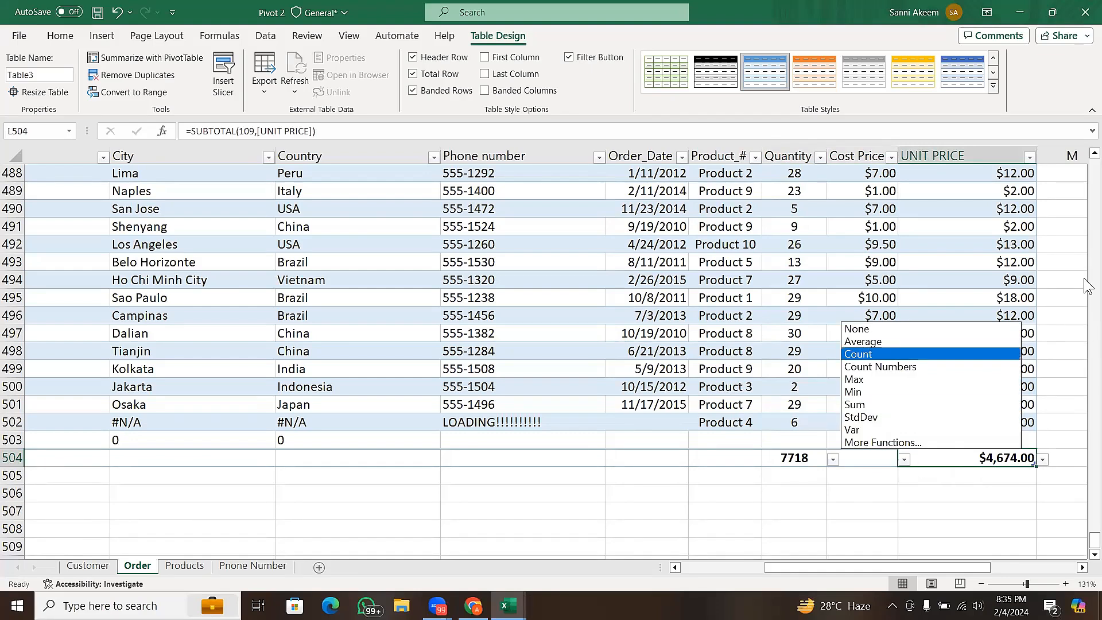
{"action": "key", "text": "Escape"}
- Try switching the Banded Rows option off and back on for the Order sheet's table, checking the rows from the header down
{"action": "scroll", "coordinate": [1088, 285], "scroll_direction": "up", "scroll_amount": 15}
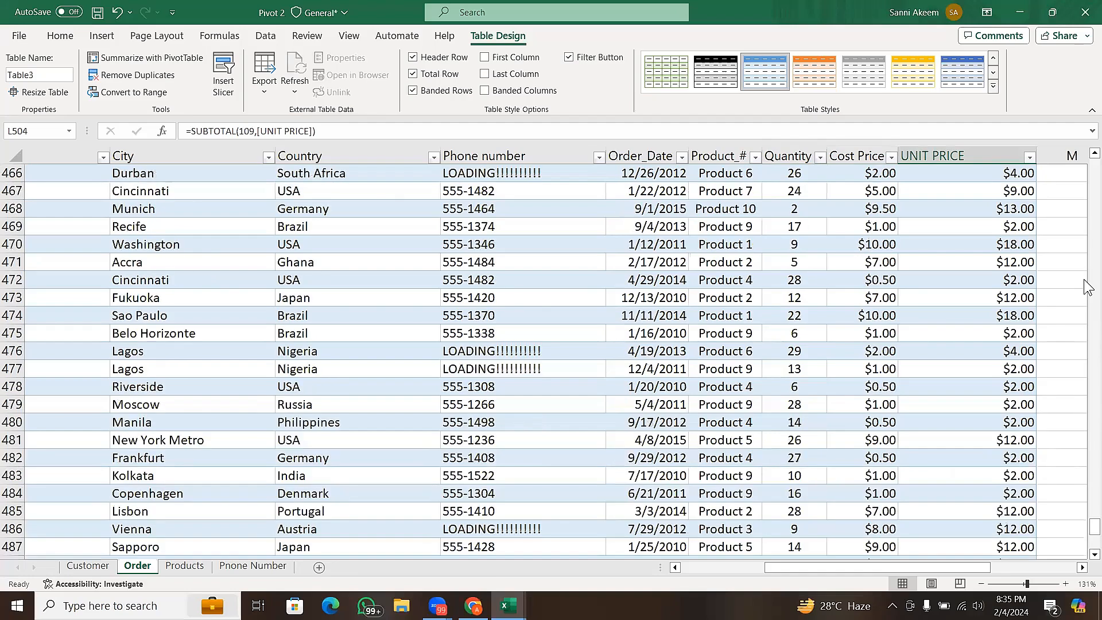
{"action": "left_click", "coordinate": [940, 345]}
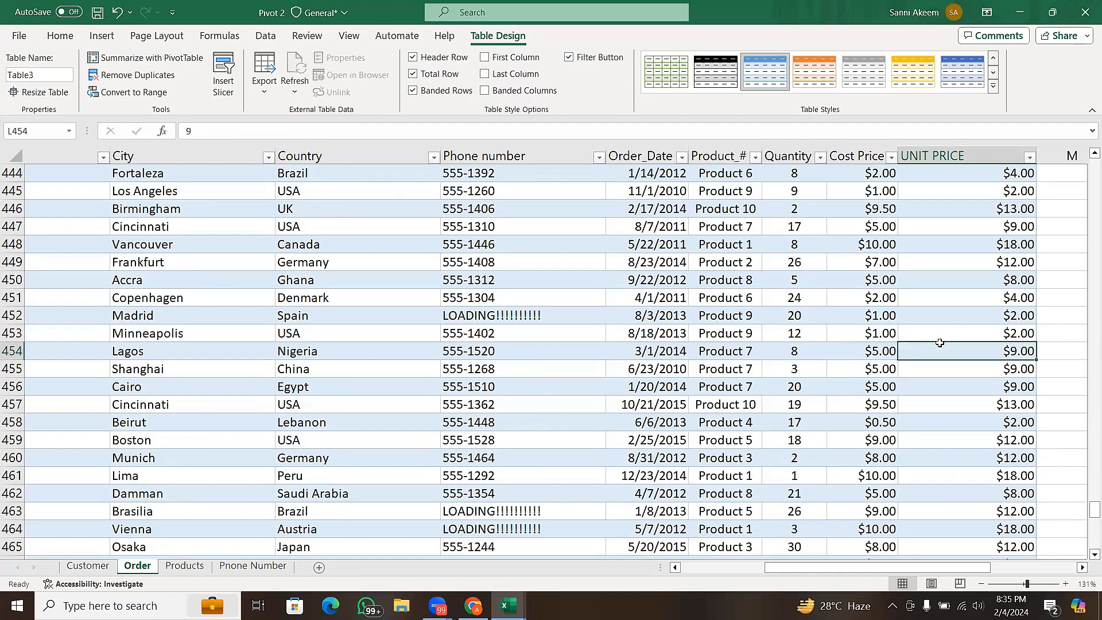
{"action": "key", "text": "ctrl+Up"}
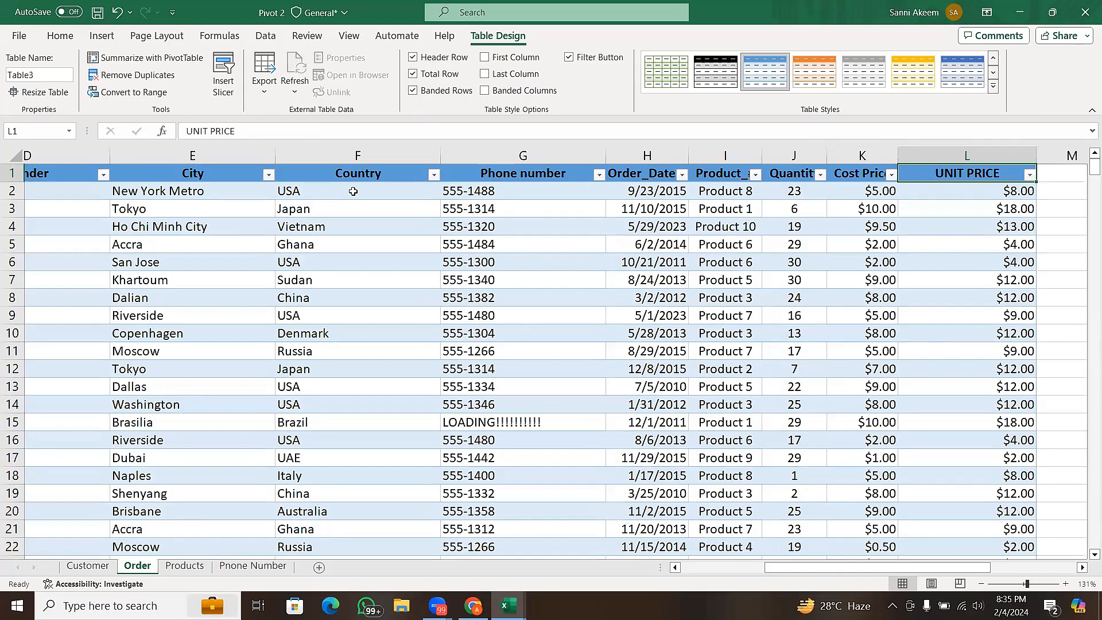
{"action": "key", "text": "ctrl+Left"}
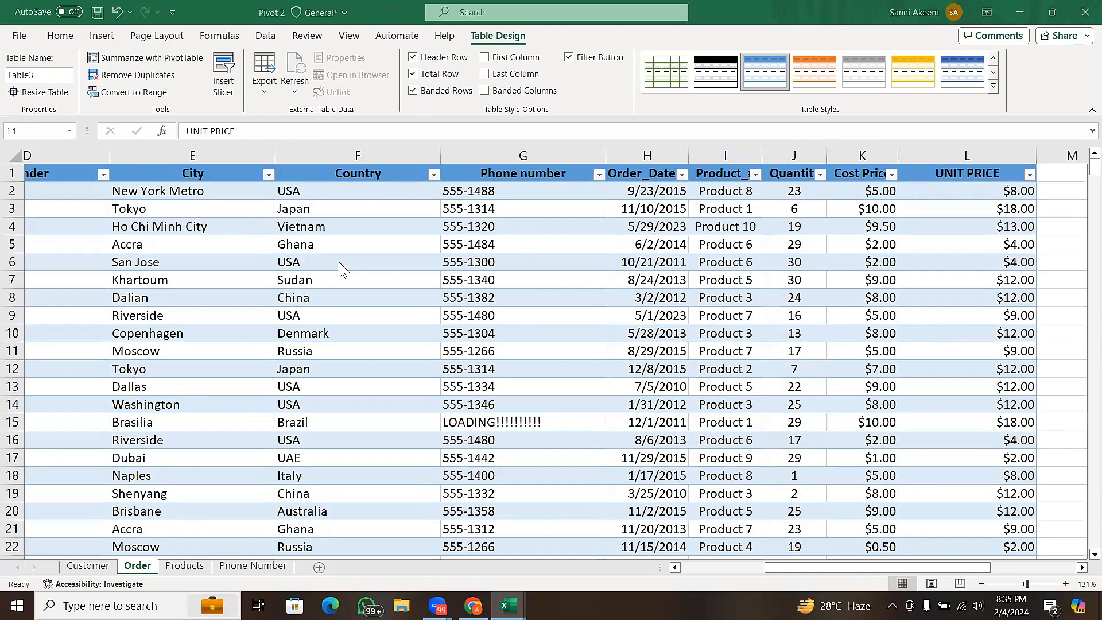
{"action": "left_click", "coordinate": [413, 91]}
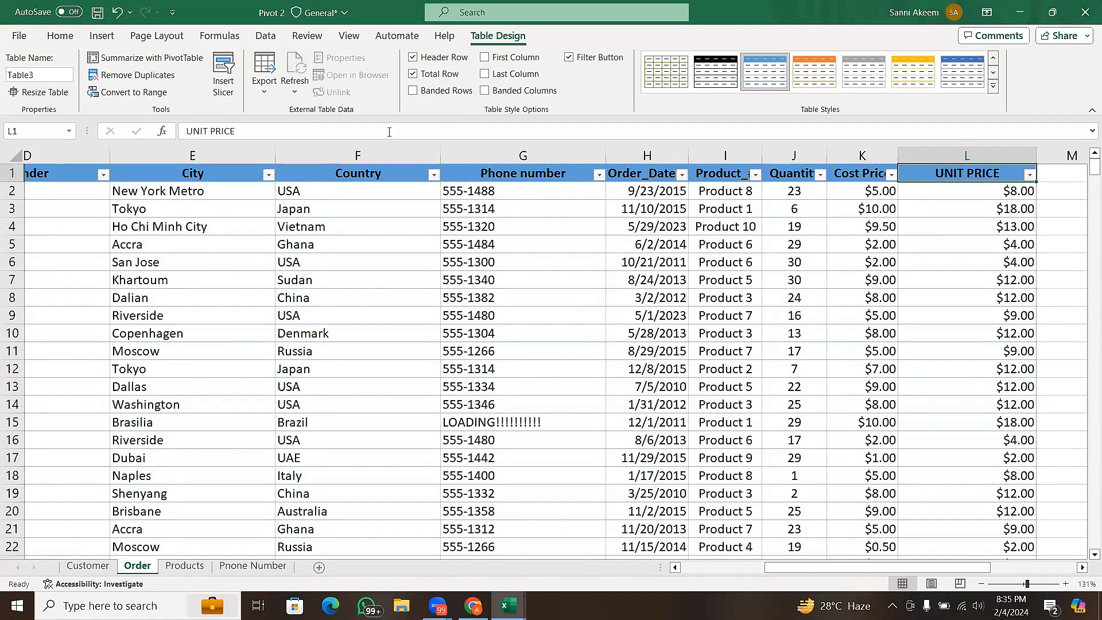
{"action": "left_click", "coordinate": [421, 92]}
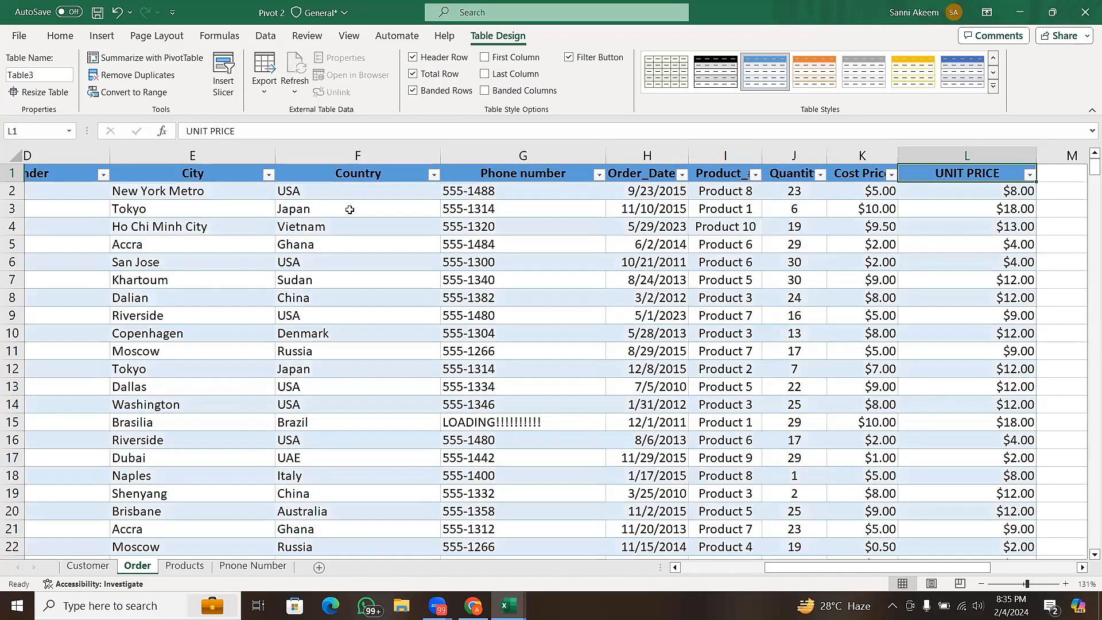
{"action": "left_click", "coordinate": [427, 101]}
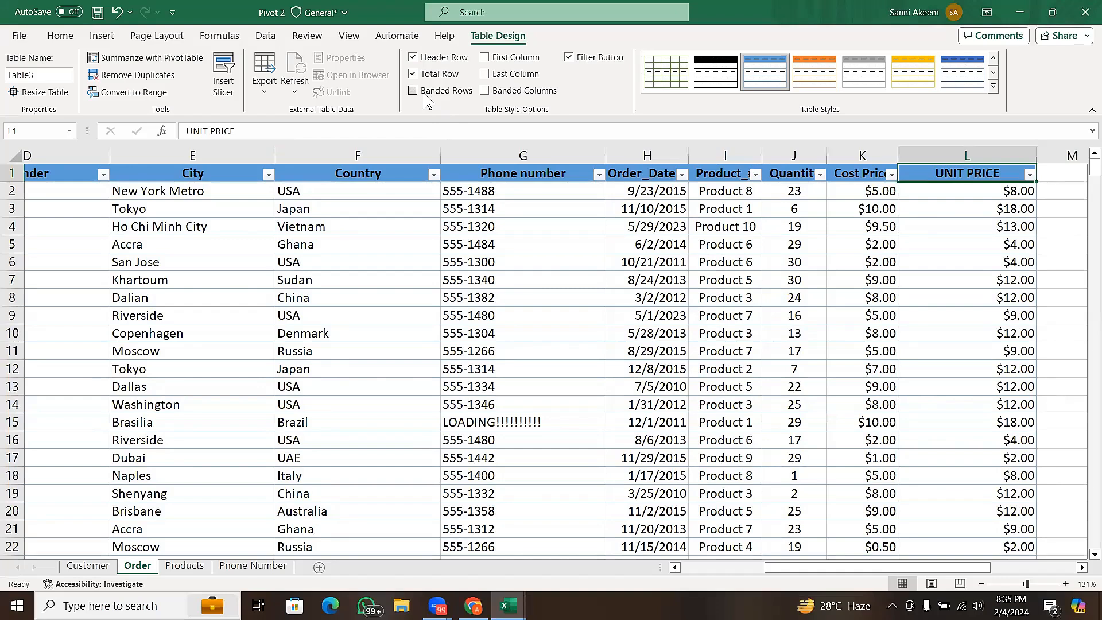
{"action": "left_click", "coordinate": [424, 95]}
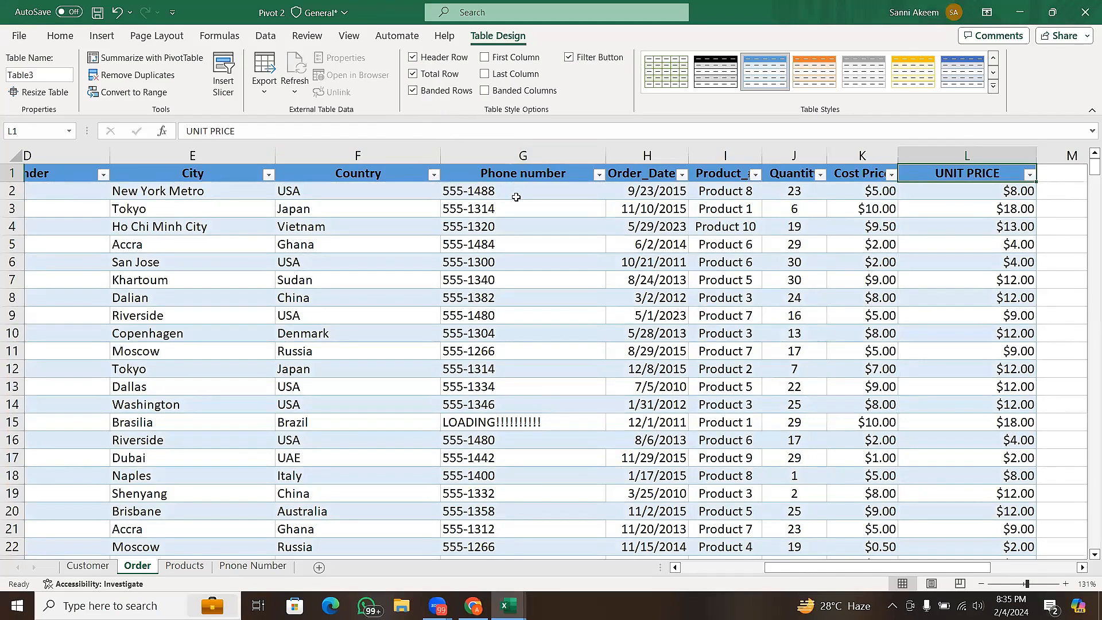
- Try the First Column option on the Order sheet's table, comparing the Order_# column with it on and off, and leave it off
{"action": "left_click", "coordinate": [823, 352]}
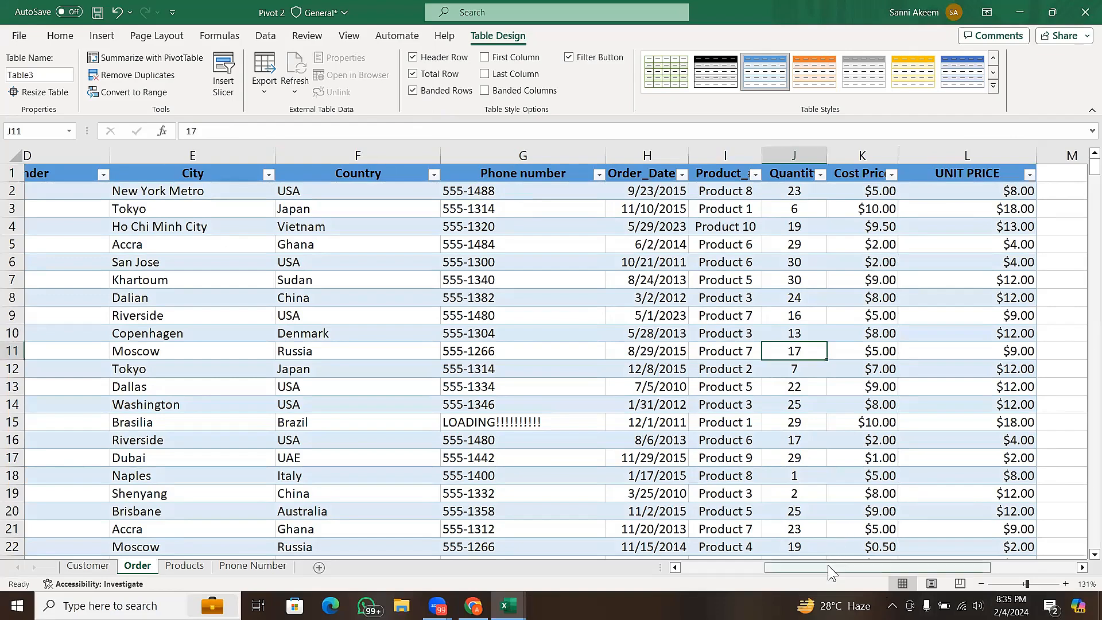
{"action": "left_click_drag", "start_coordinate": [828, 566], "coordinate": [684, 583]}
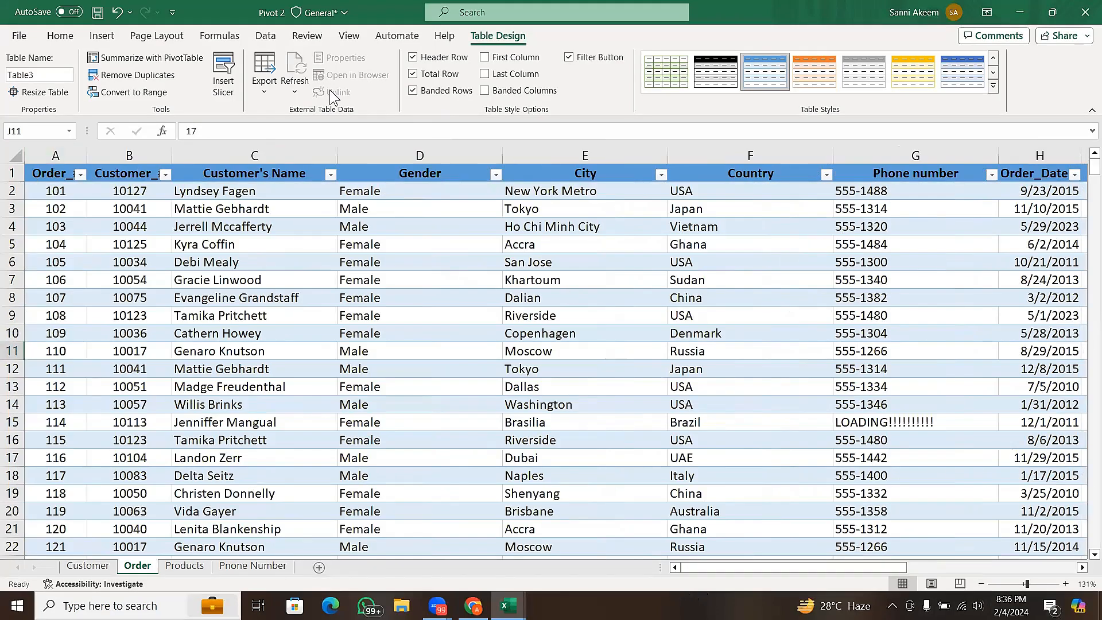
{"action": "left_click", "coordinate": [485, 57]}
{"action": "scroll", "coordinate": [517, 212], "scroll_direction": "right", "scroll_amount": 3}
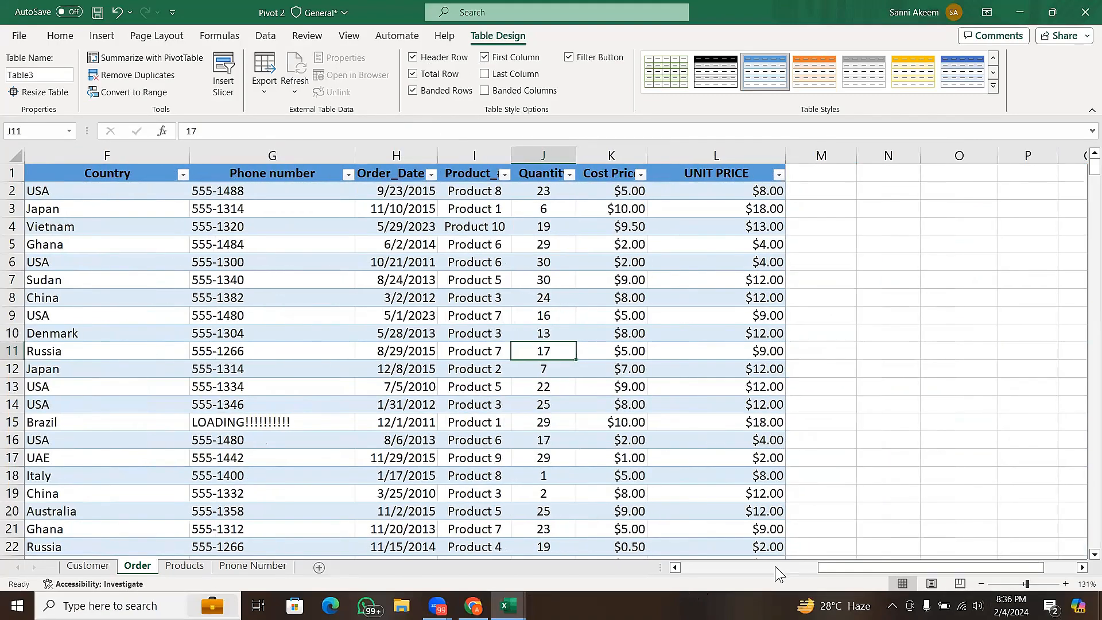
{"action": "scroll", "coordinate": [775, 566], "scroll_direction": "left", "scroll_amount": 5}
{"action": "scroll", "coordinate": [623, 559], "scroll_direction": "left", "scroll_amount": 1}
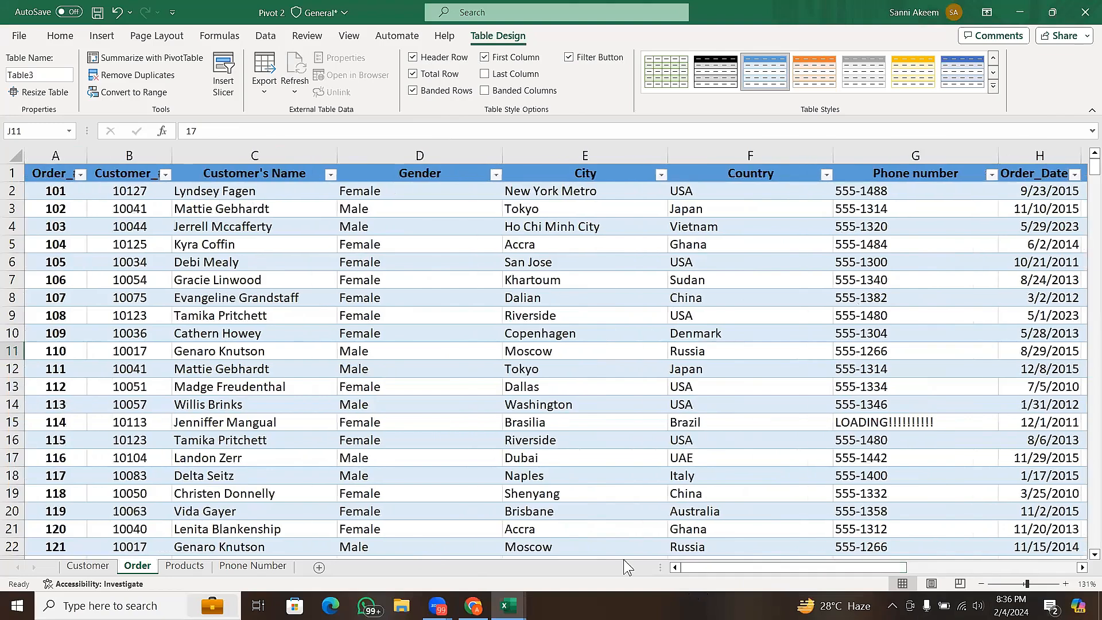
{"action": "left_click", "coordinate": [58, 154]}
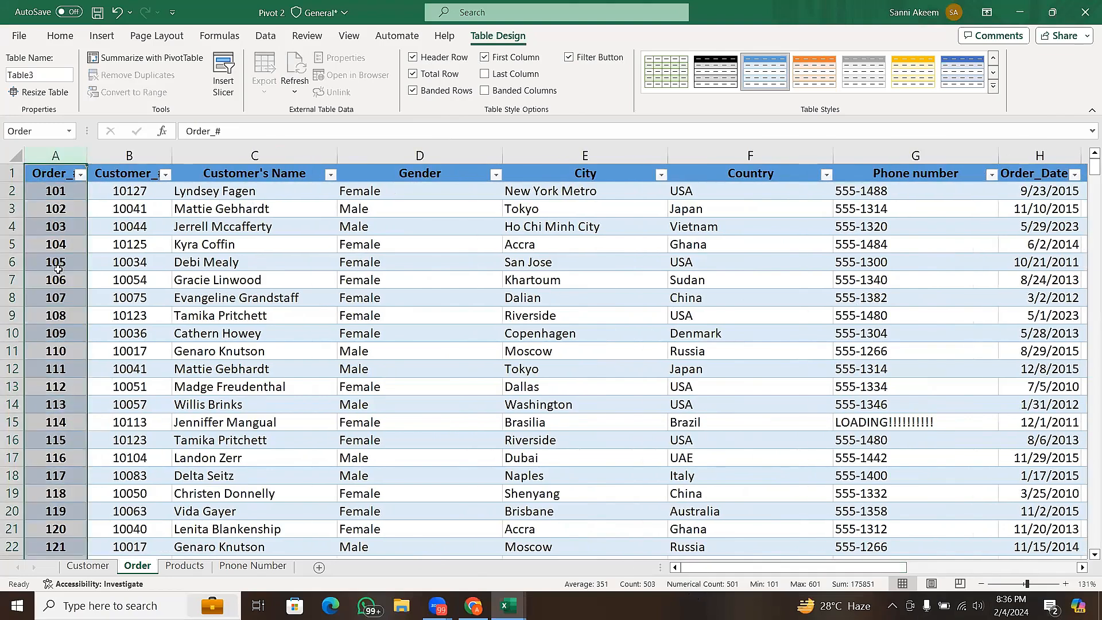
{"action": "left_click", "coordinate": [485, 57]}
{"action": "left_click", "coordinate": [125, 335]}
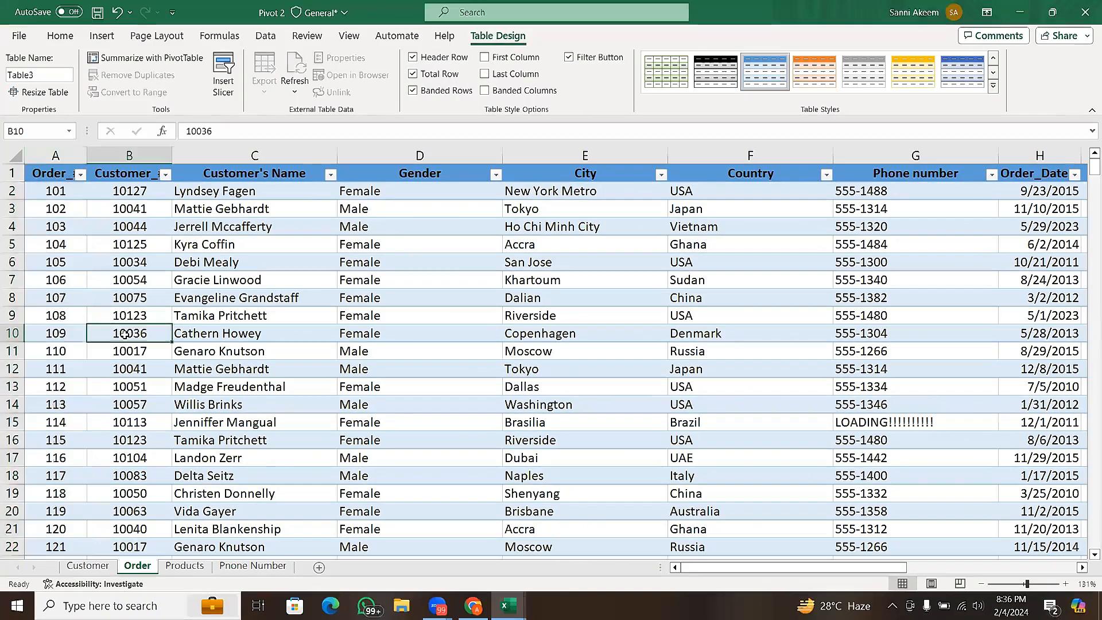
{"action": "left_click", "coordinate": [508, 57]}
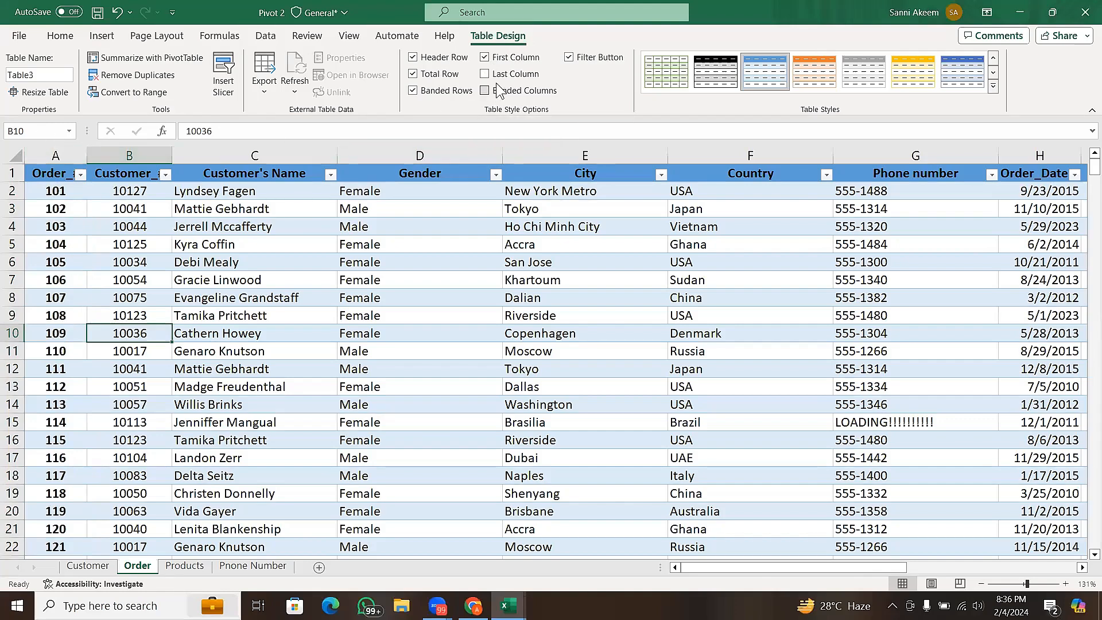
{"action": "left_click", "coordinate": [505, 59]}
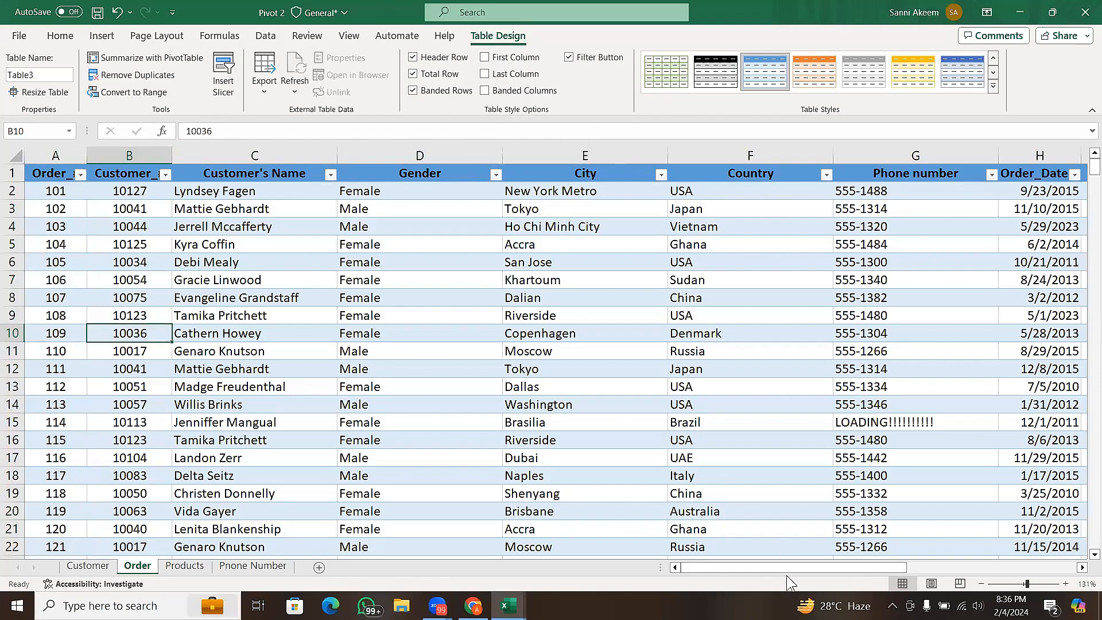
- Try the Last Column and Banded Columns options on the Order sheet's table, checking the UNIT PRICE column, and leave both off
{"action": "left_click_drag", "start_coordinate": [788, 570], "coordinate": [920, 568]}
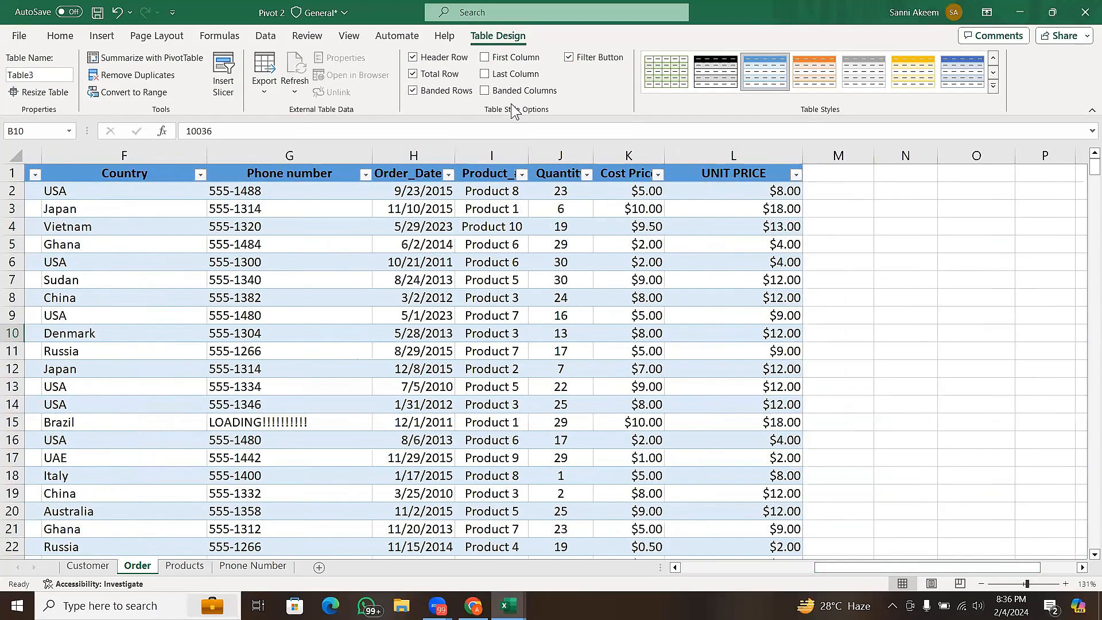
{"action": "left_click", "coordinate": [487, 75]}
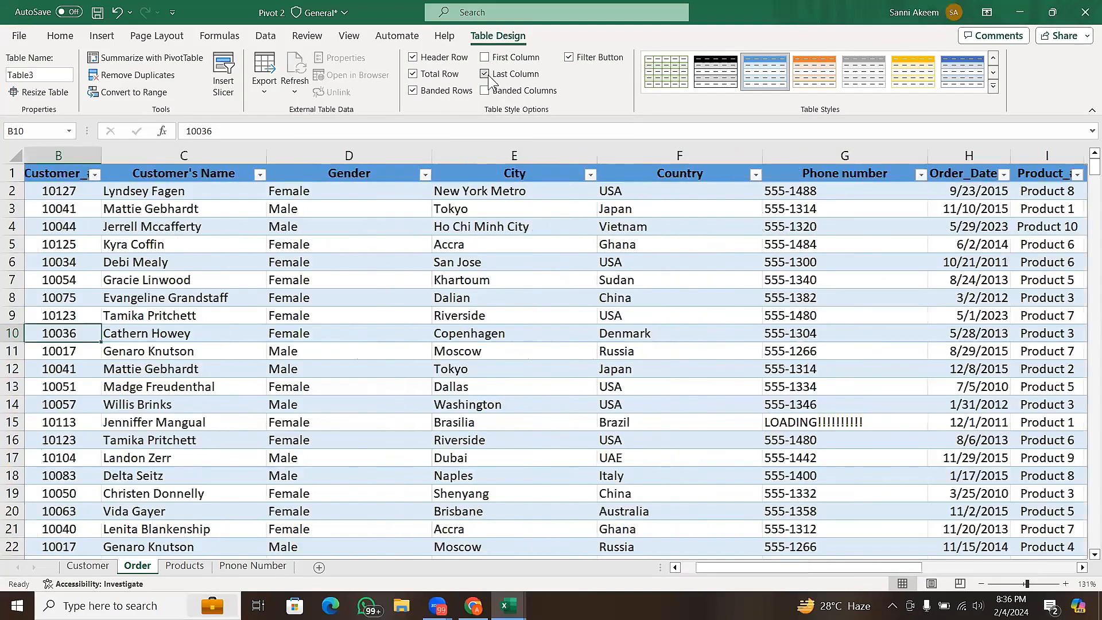
{"action": "left_click_drag", "start_coordinate": [896, 564], "coordinate": [996, 545]}
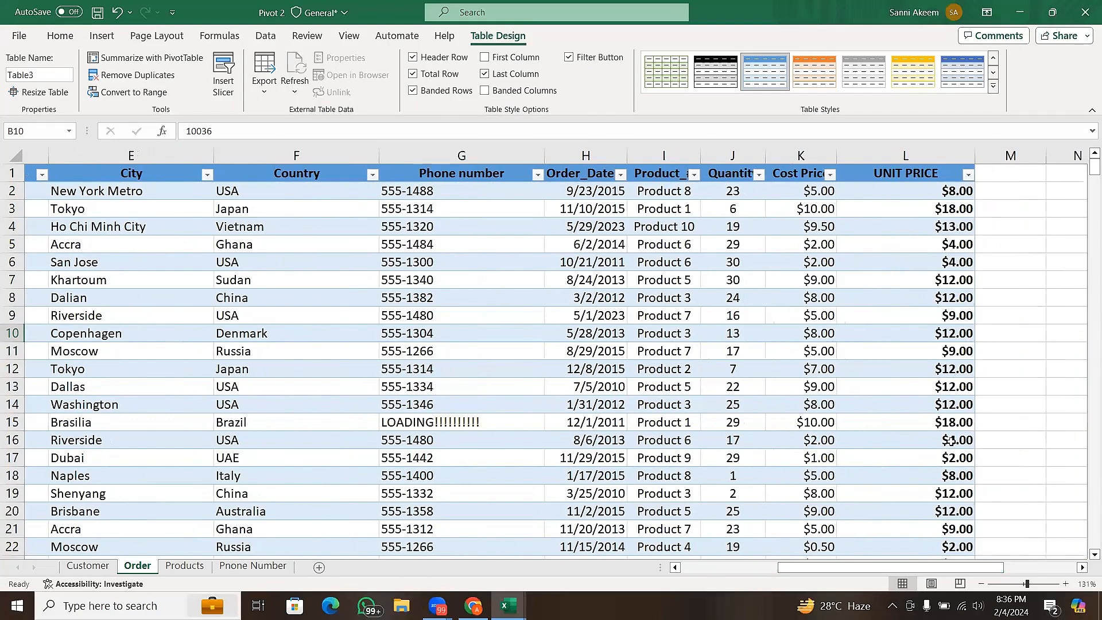
{"action": "left_click", "coordinate": [479, 71]}
{"action": "left_click", "coordinate": [485, 78]}
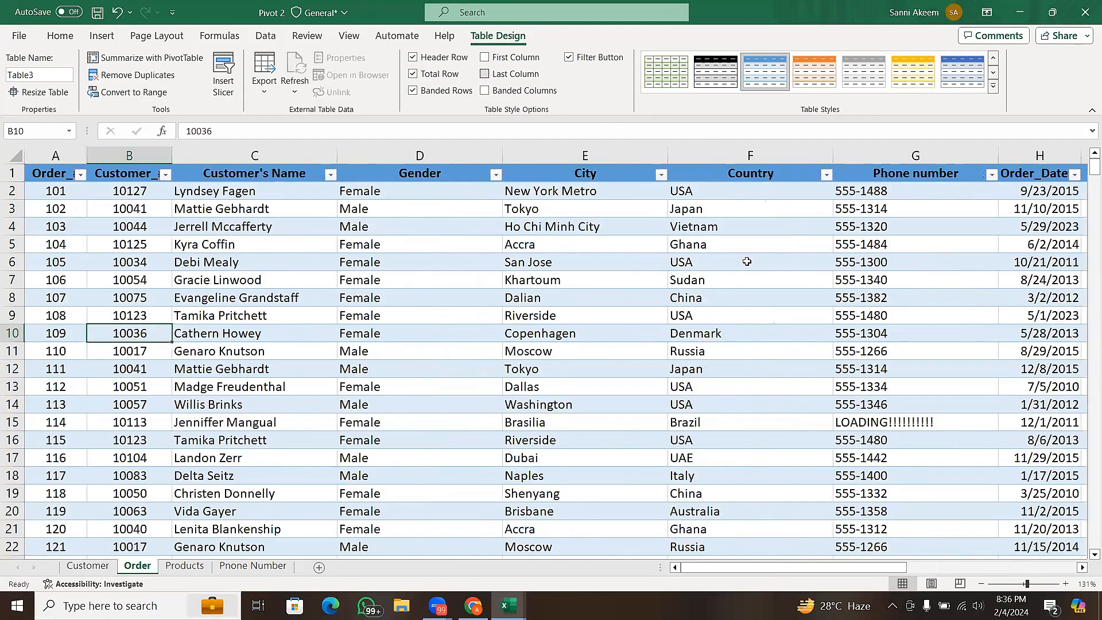
{"action": "left_click", "coordinate": [993, 570]}
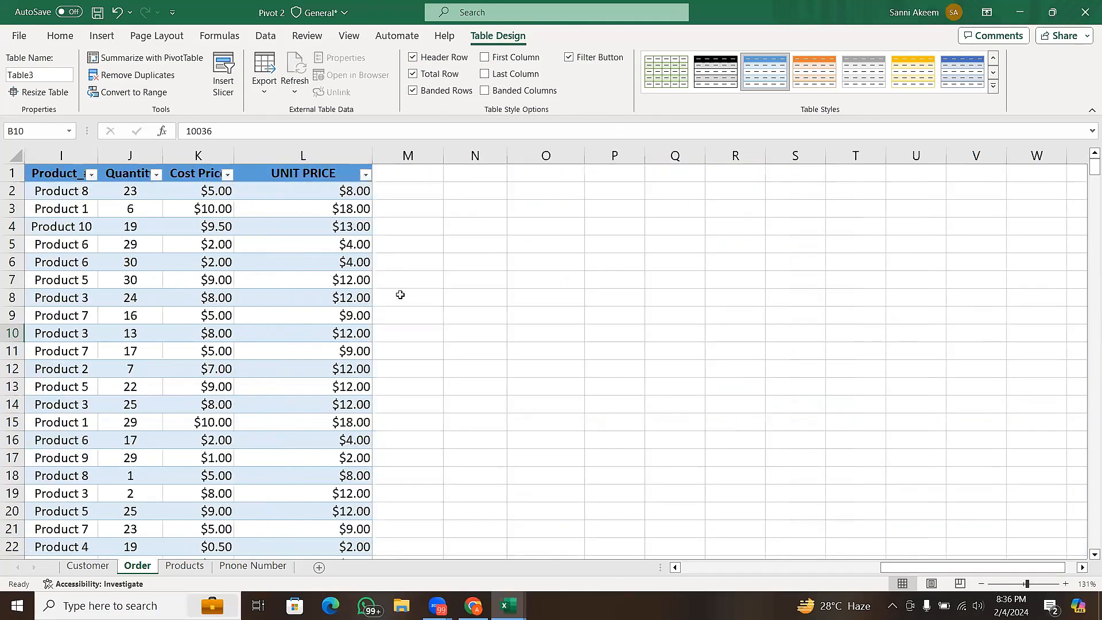
{"action": "left_click", "coordinate": [486, 75]}
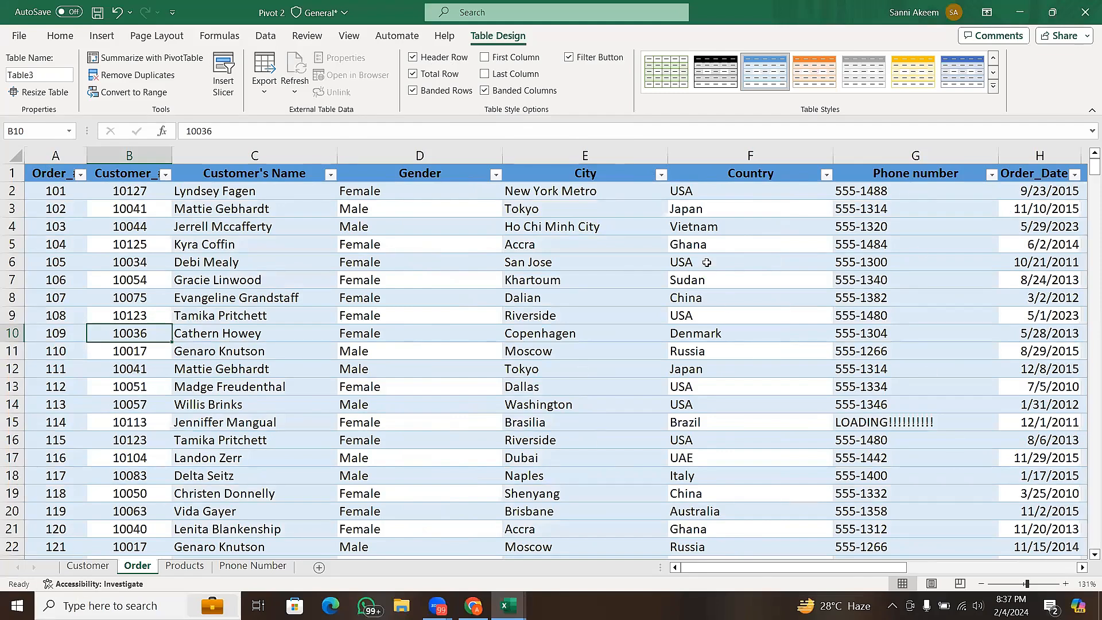
{"action": "left_click", "coordinate": [505, 93]}
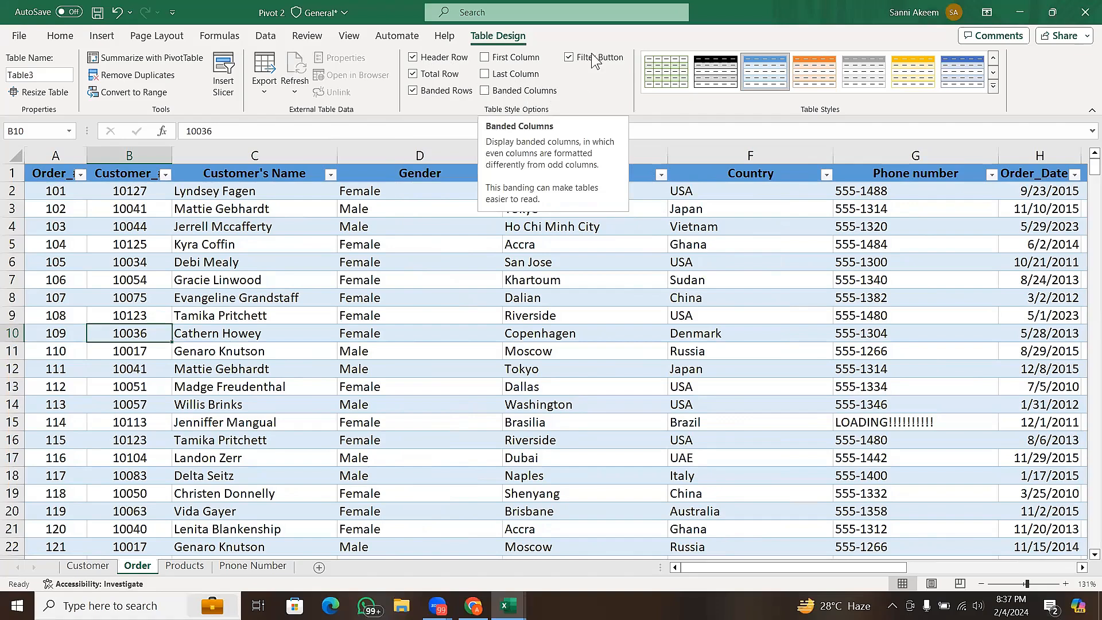
- Try switching the Filter Button option off and back on for the Order sheet's table, comparing the header row each time
{"action": "left_click", "coordinate": [396, 178]}
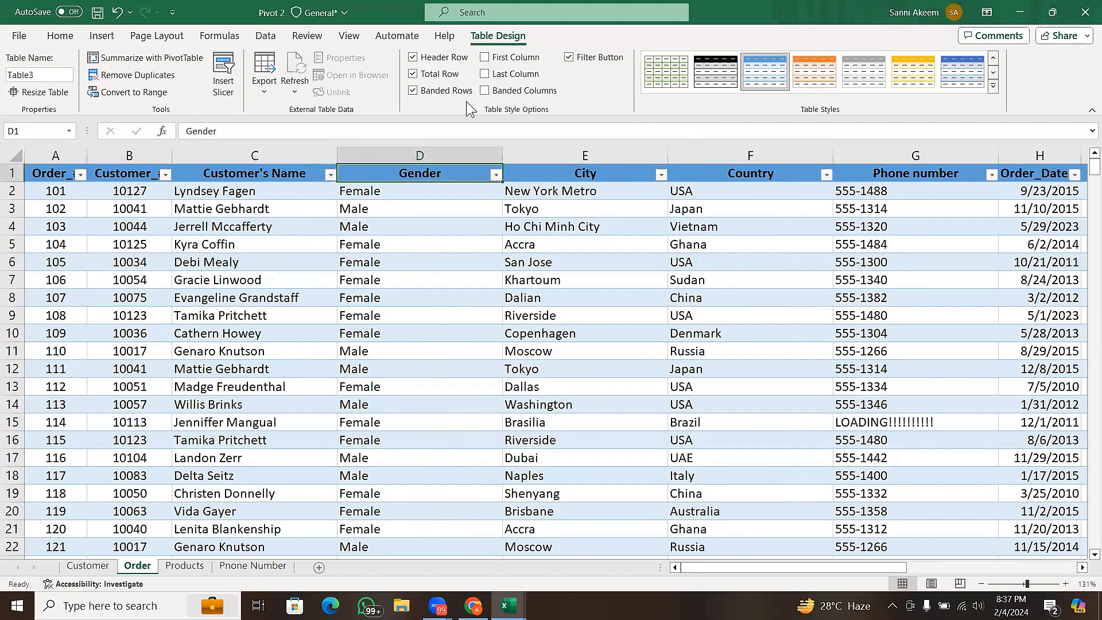
{"action": "left_click", "coordinate": [569, 59]}
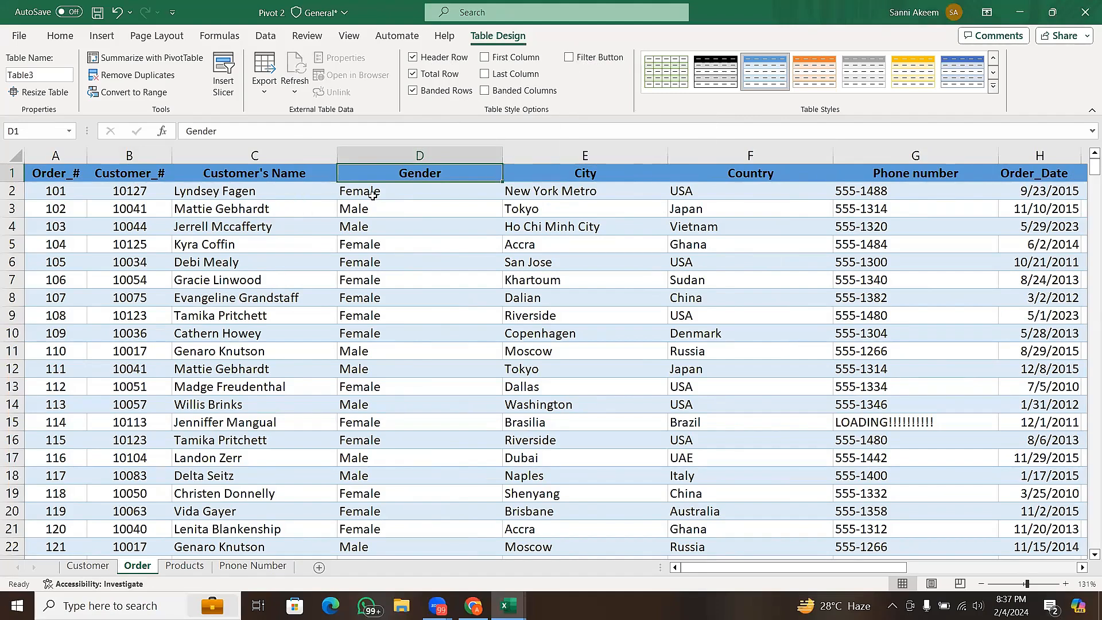
{"action": "left_click", "coordinate": [570, 59]}
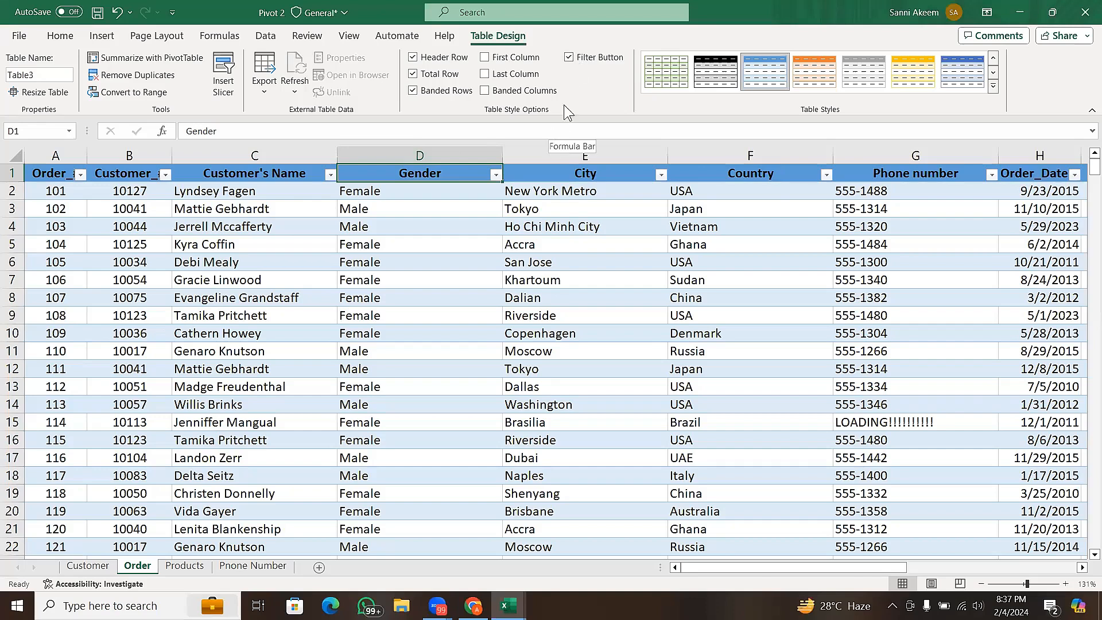
{"action": "left_click", "coordinate": [582, 63]}
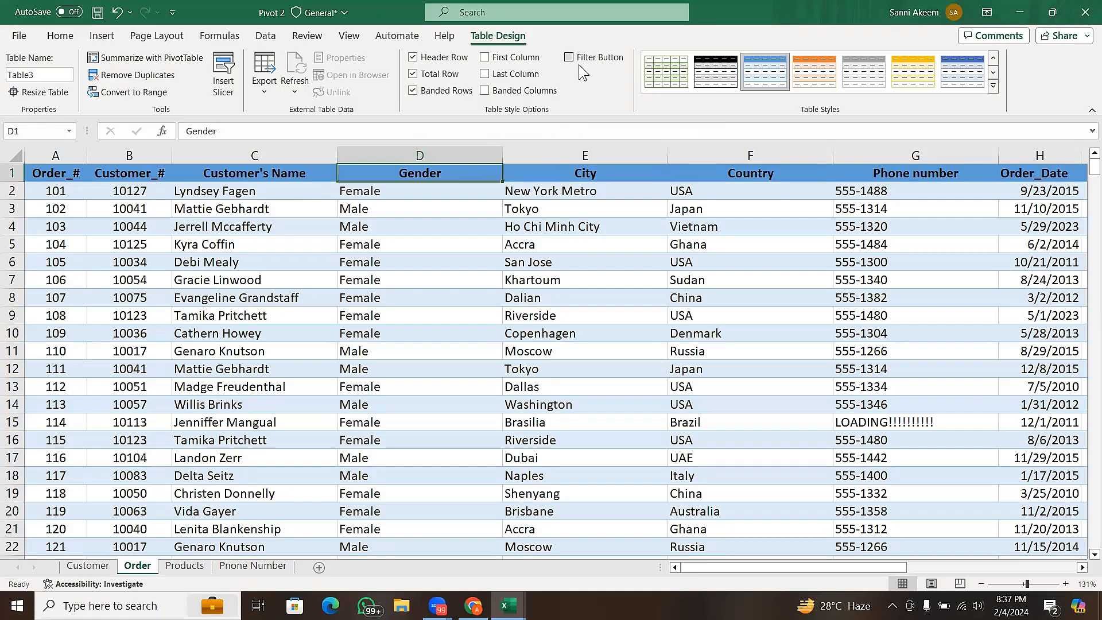
{"action": "left_click", "coordinate": [584, 60]}
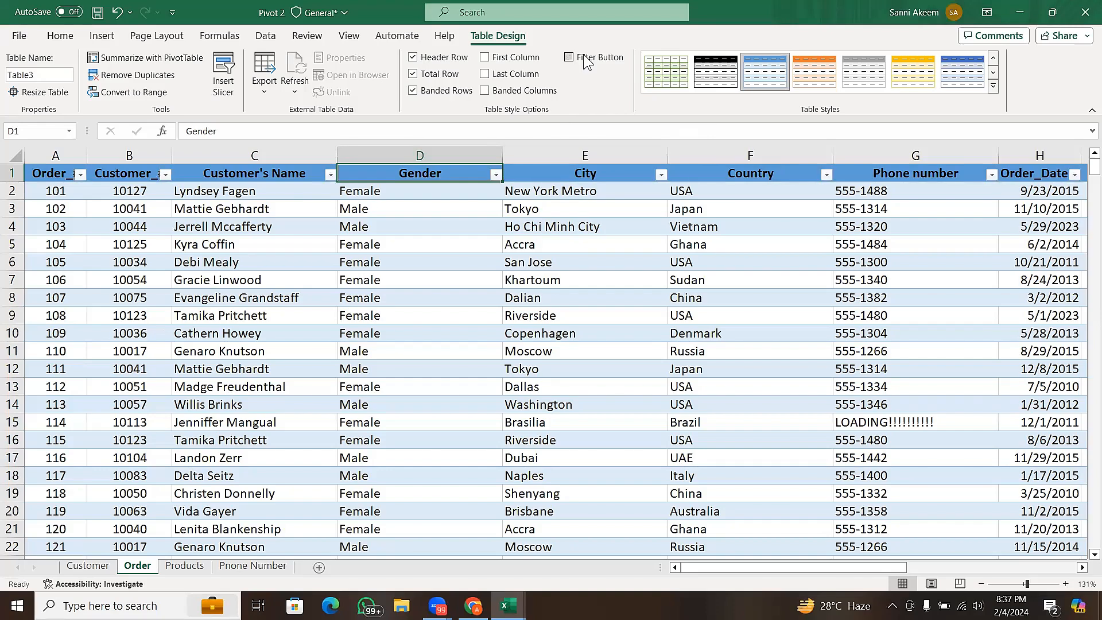
{"action": "left_click", "coordinate": [586, 61]}
- Turn off the total row of the Order sheet's table and apply the Orange, Table Style Medium 10 style
{"action": "left_click", "coordinate": [414, 74]}
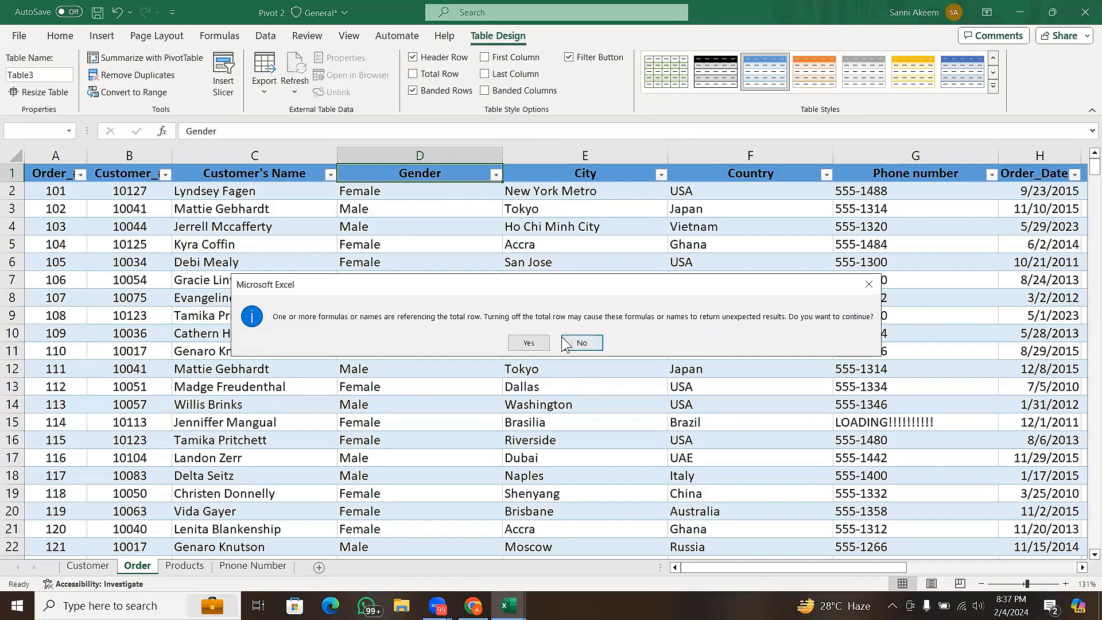
{"action": "left_click", "coordinate": [542, 339]}
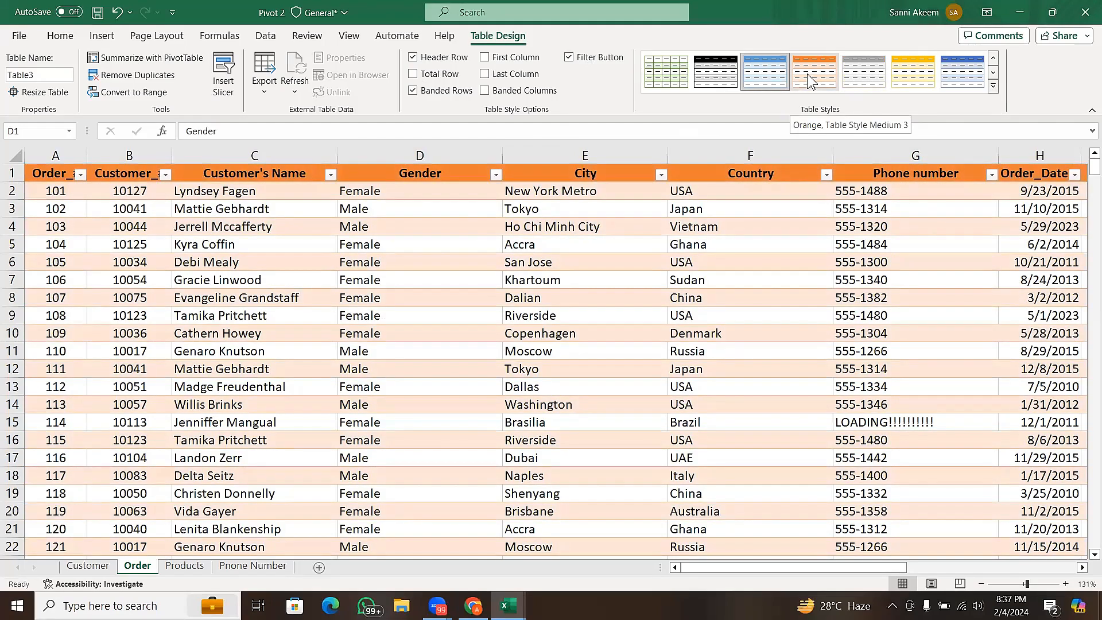
{"action": "left_click", "coordinate": [993, 86]}
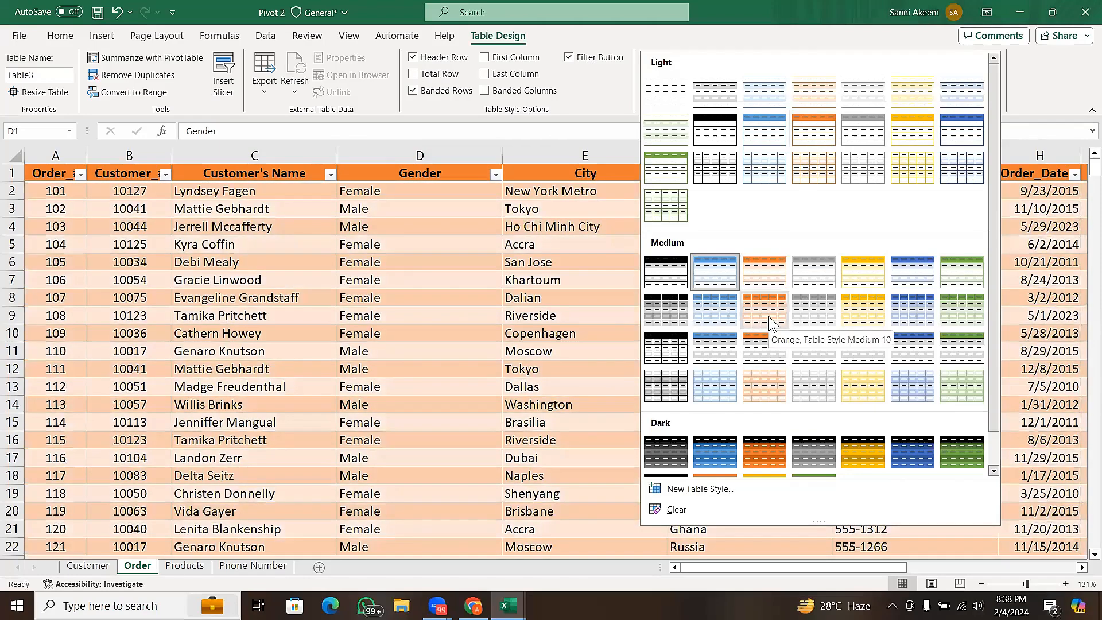
{"action": "left_click", "coordinate": [768, 315]}
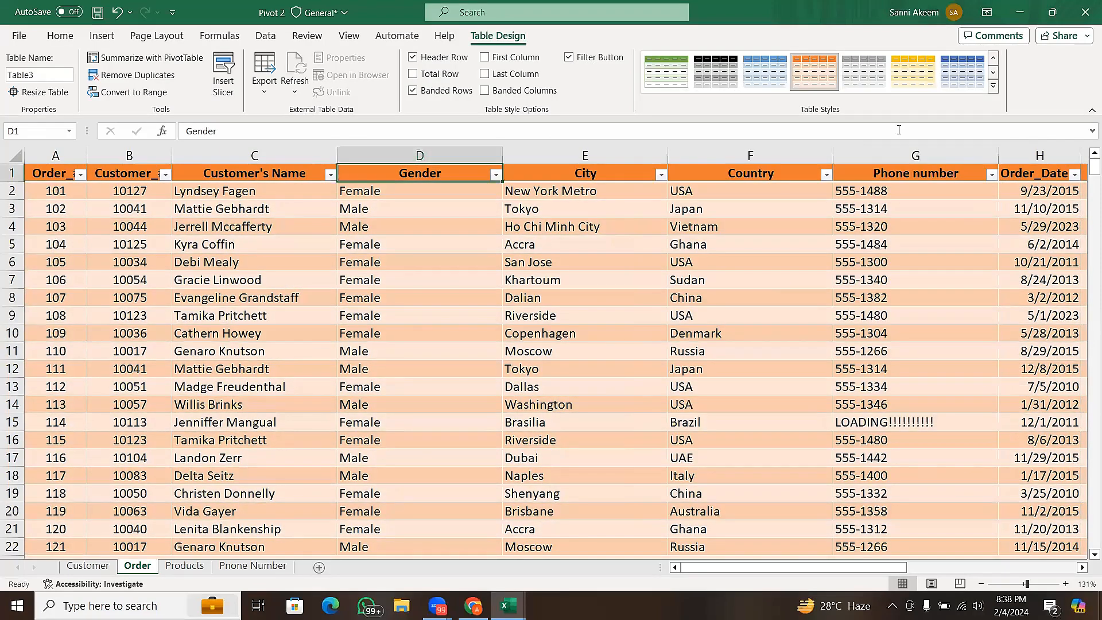
- Preview the medium and dark table styles on the Order sheet's table, keeping Orange, Table Style Medium 10
{"action": "left_click", "coordinate": [995, 86]}
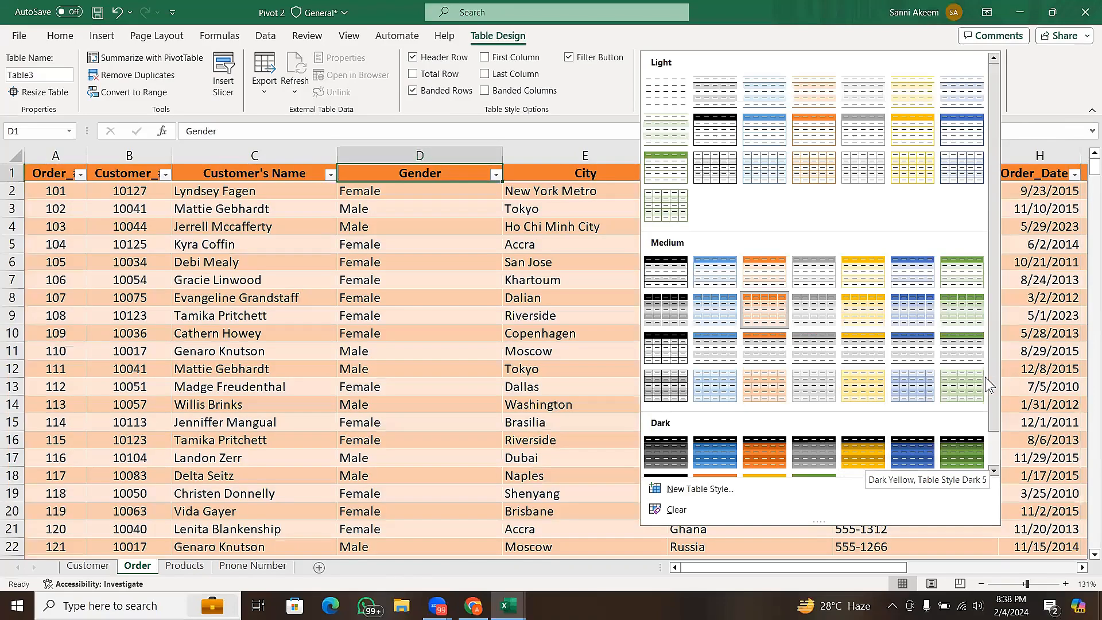
{"action": "left_click_drag", "start_coordinate": [989, 378], "coordinate": [990, 433]}
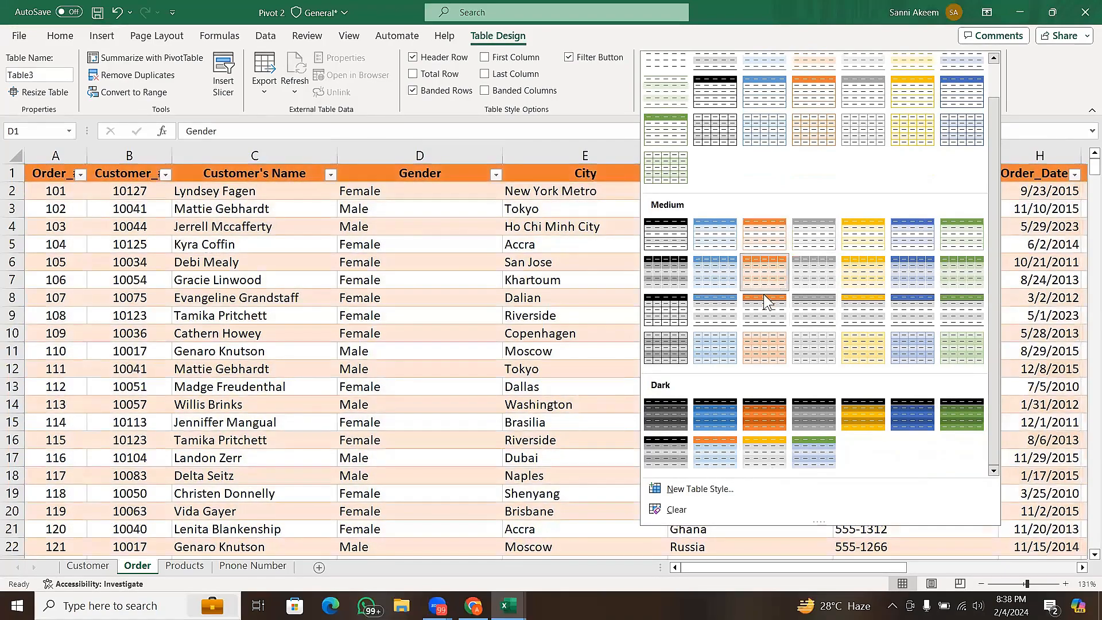
{"action": "left_click", "coordinate": [773, 272]}
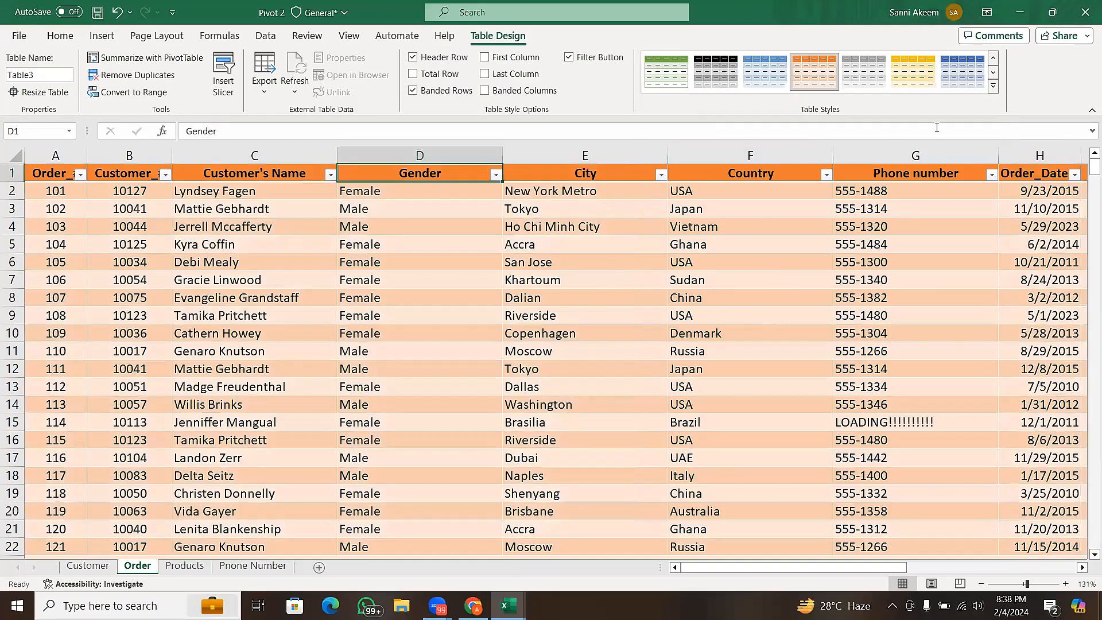
- Start a new table style named Table Style 1 and set the Whole Table font color to the gold theme color
{"action": "left_click", "coordinate": [994, 86]}
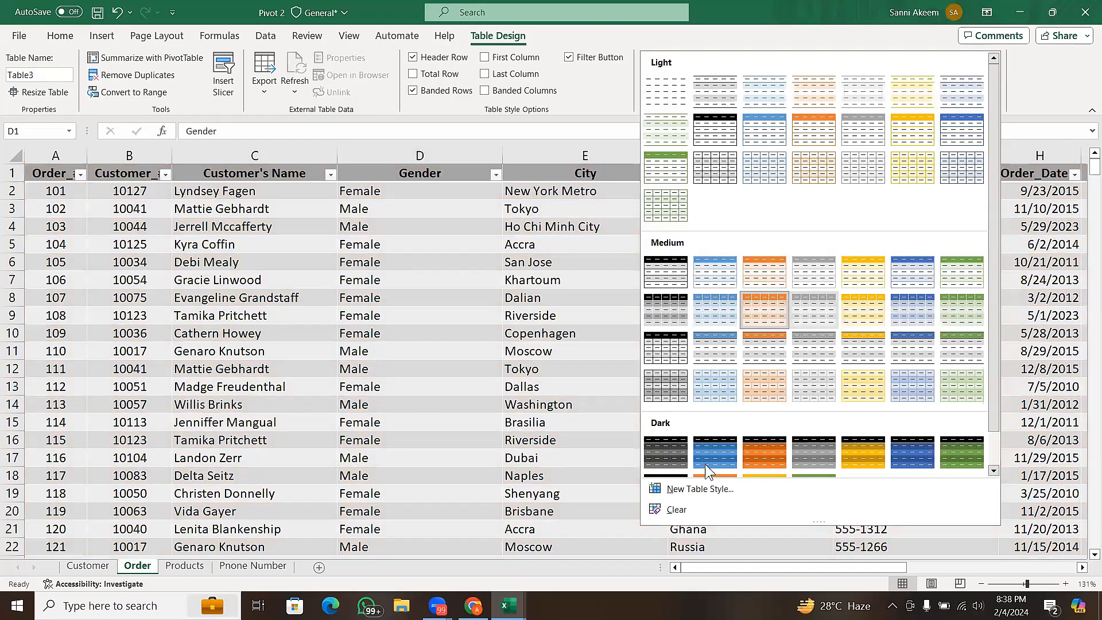
{"action": "left_click", "coordinate": [693, 486]}
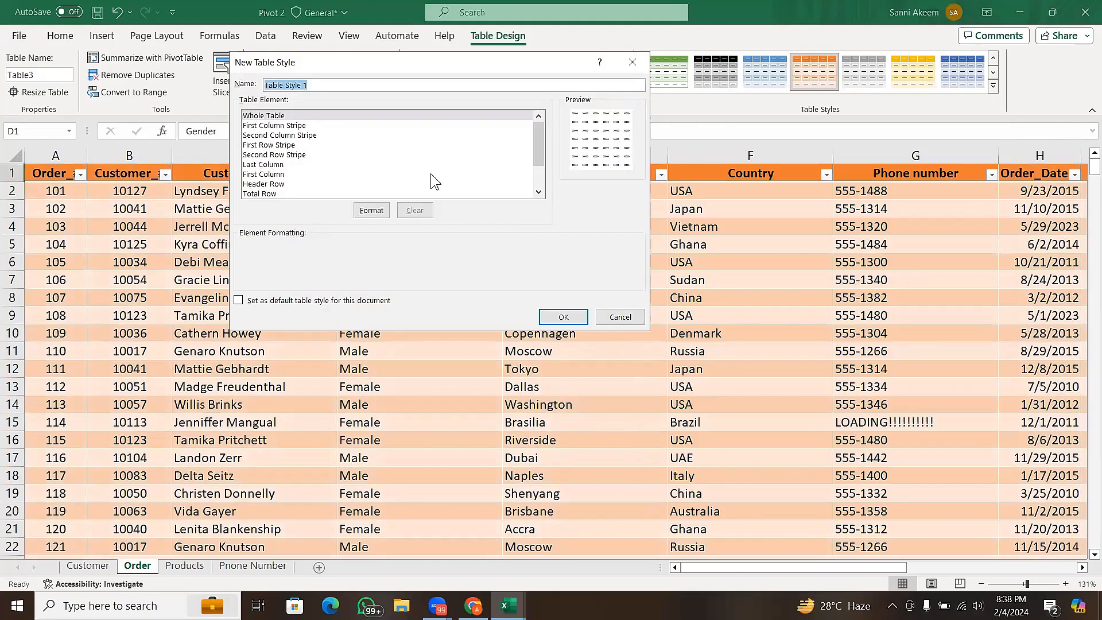
{"action": "left_click", "coordinate": [371, 211]}
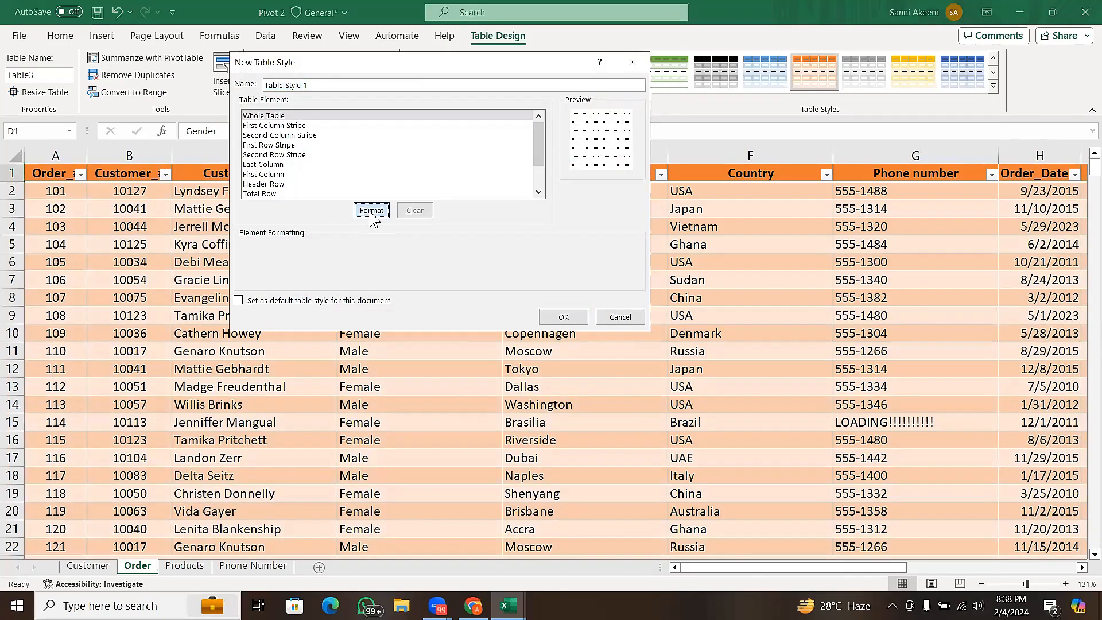
{"action": "left_click", "coordinate": [481, 162]}
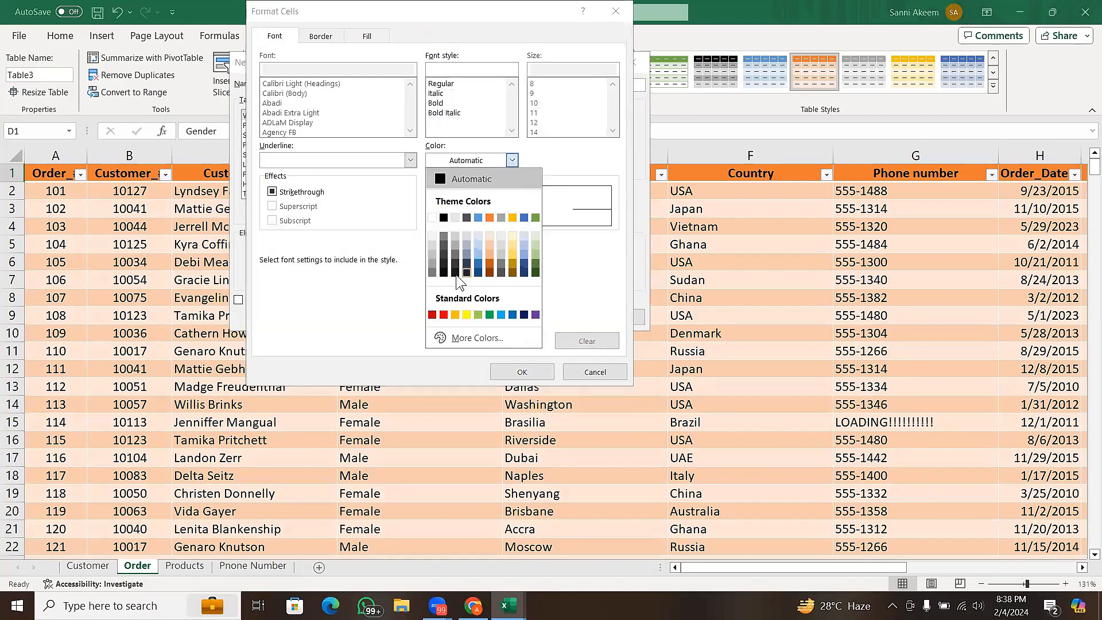
{"action": "left_click", "coordinate": [513, 217]}
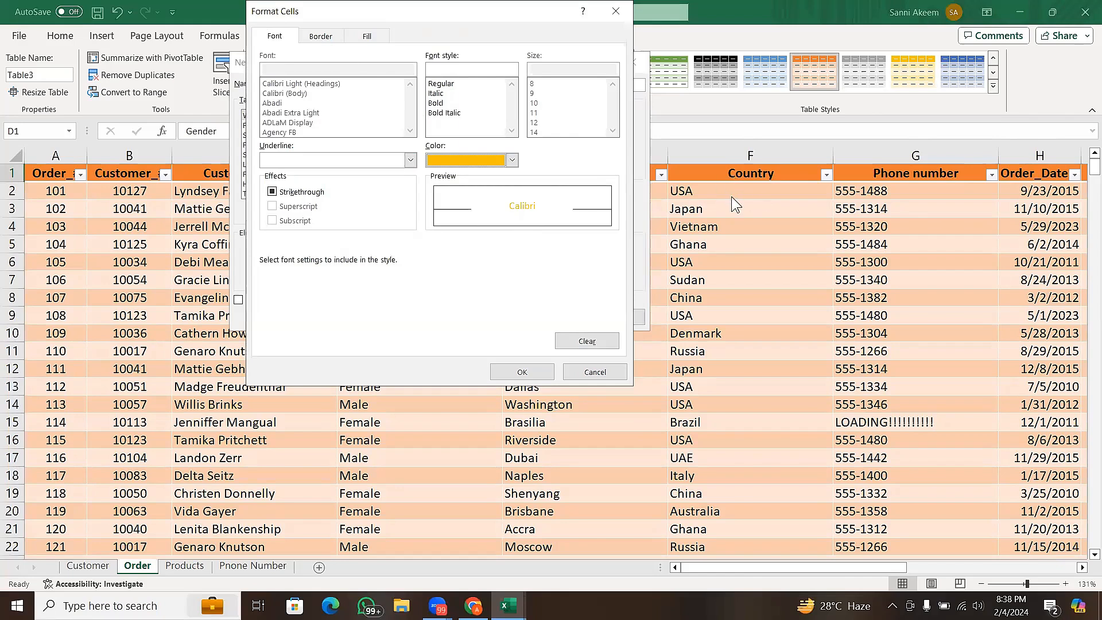
- Choose a green dashed line in the Whole Table border formatting without placing it on any edge
{"action": "left_click", "coordinate": [334, 42]}
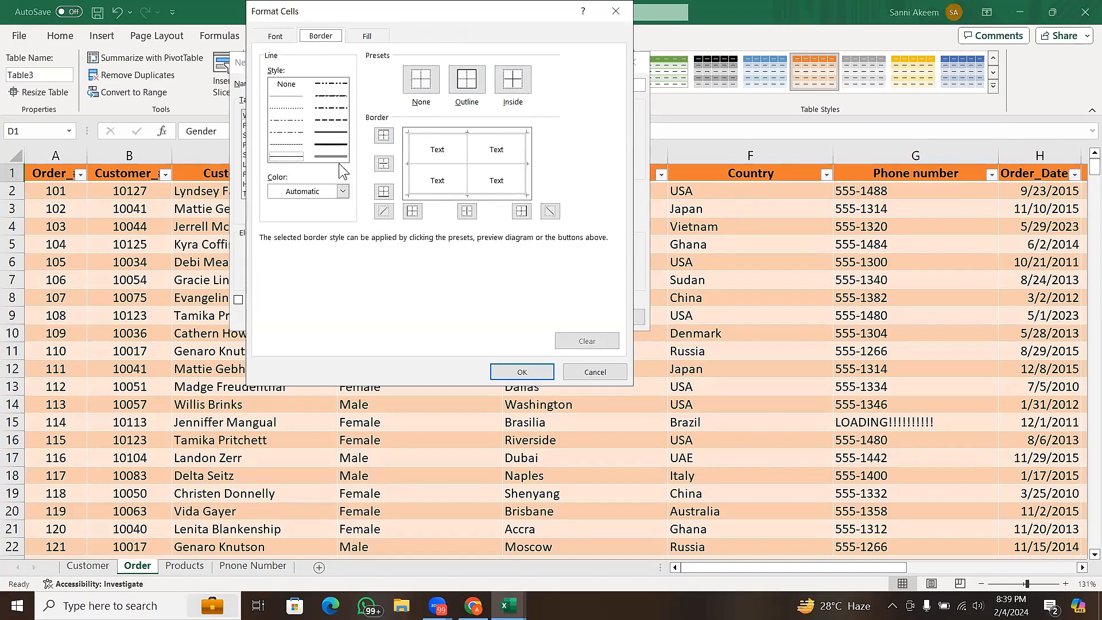
{"action": "left_click", "coordinate": [342, 192]}
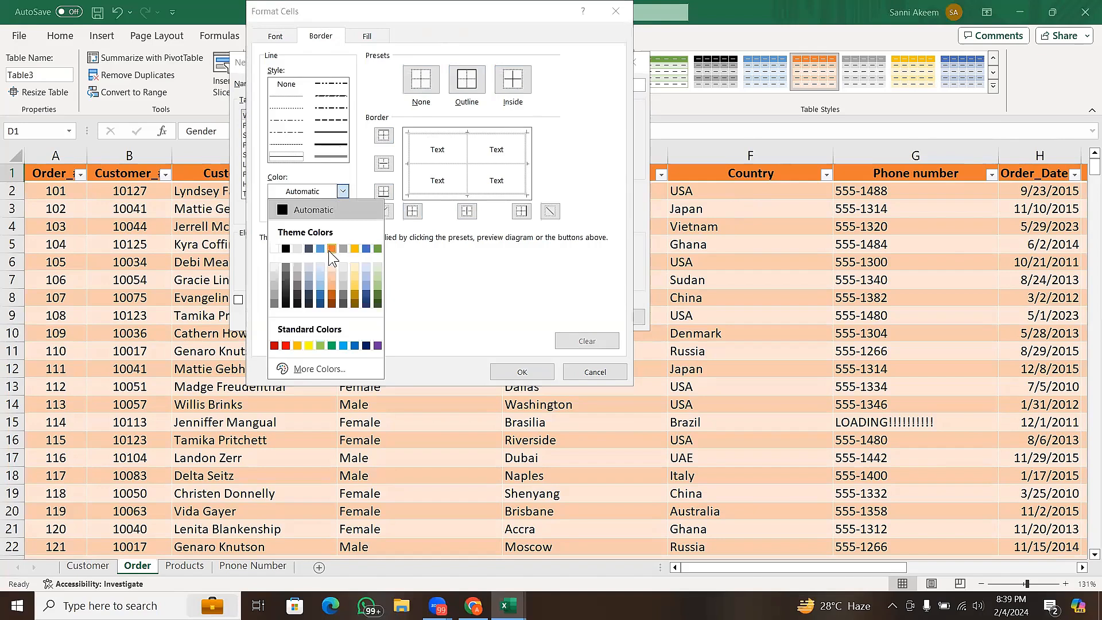
{"action": "left_click", "coordinate": [377, 248]}
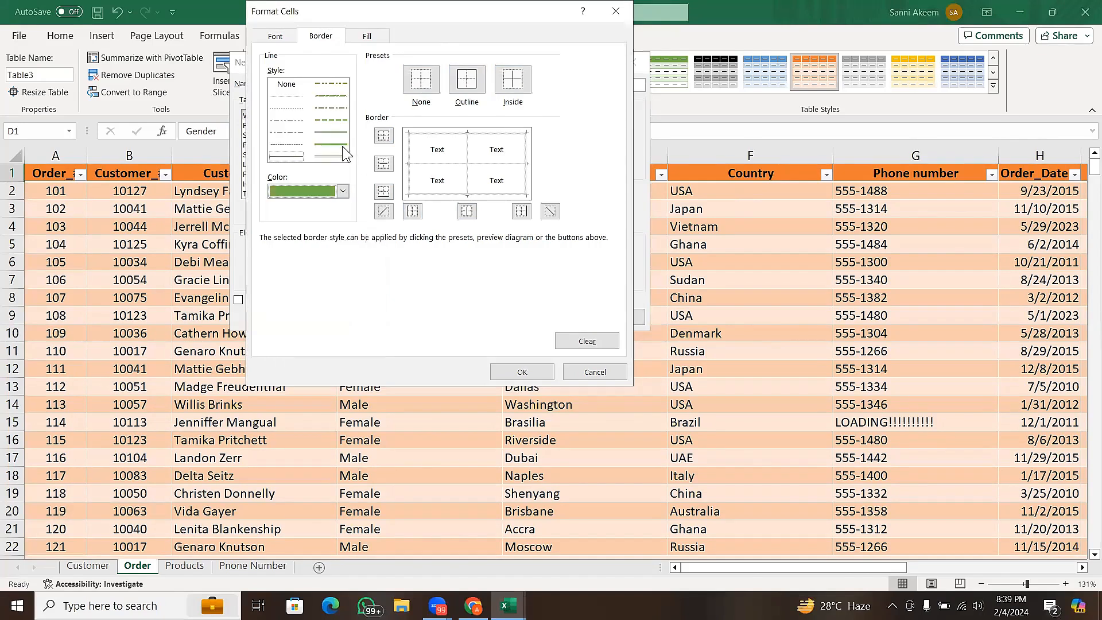
{"action": "left_click", "coordinate": [338, 121]}
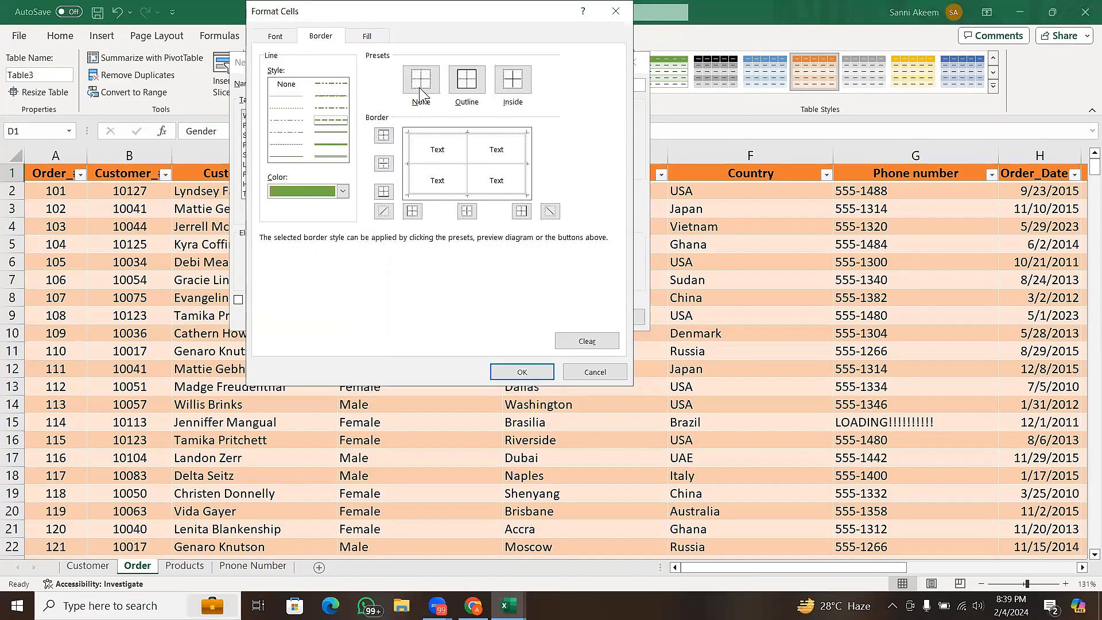
- Set the Whole Table fill to solid blue, leaving the gradient fill effects unapplied, and save the new table style
{"action": "left_click", "coordinate": [371, 37]}
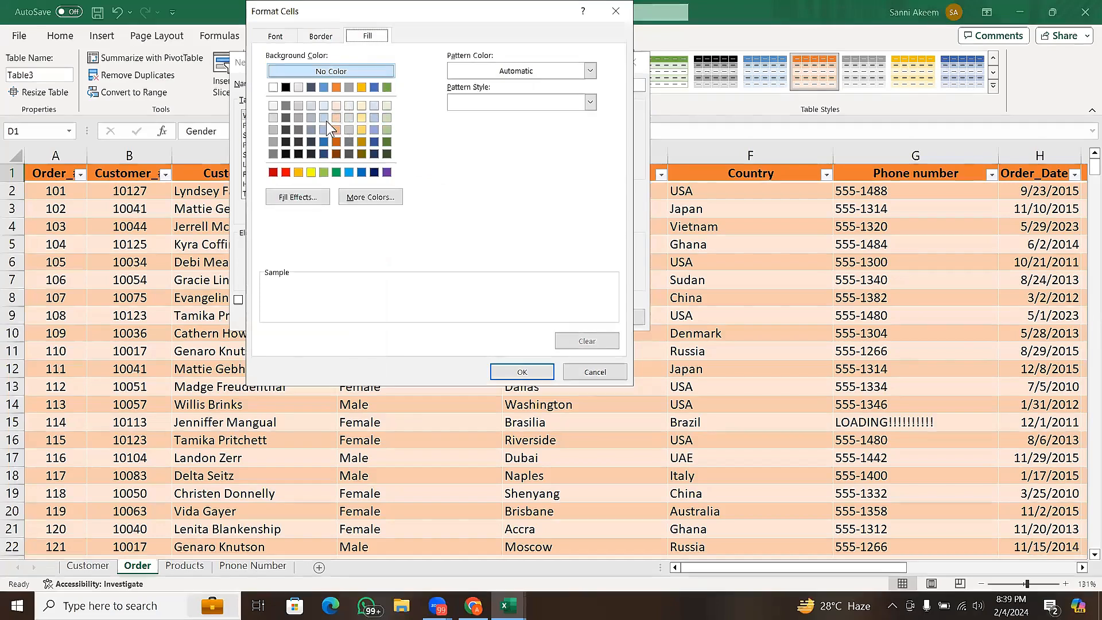
{"action": "left_click", "coordinate": [325, 88]}
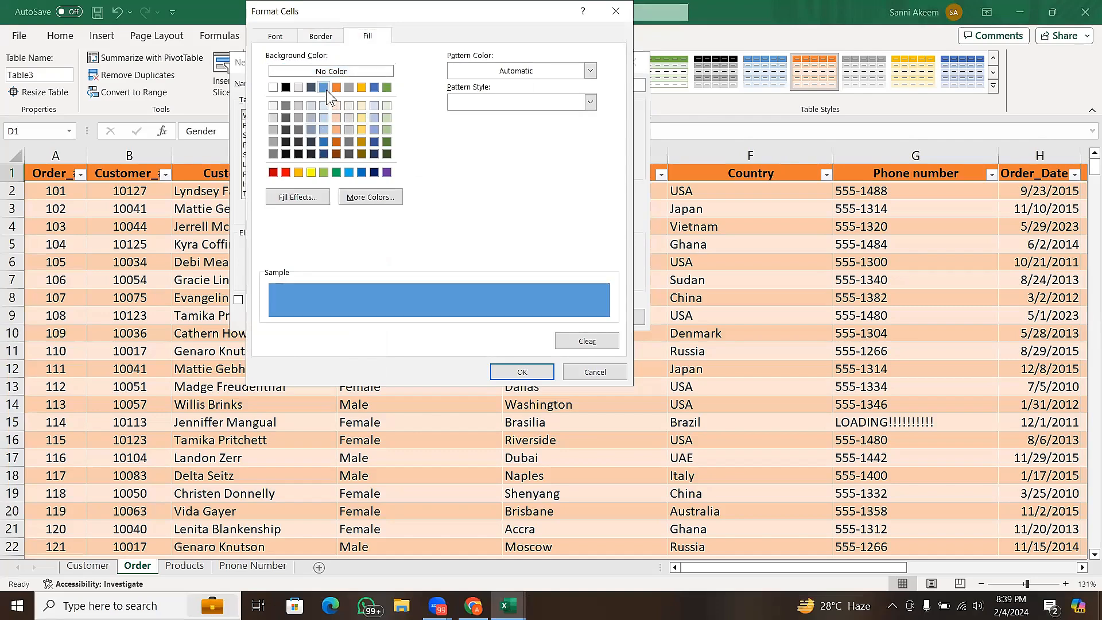
{"action": "left_click", "coordinate": [323, 199]}
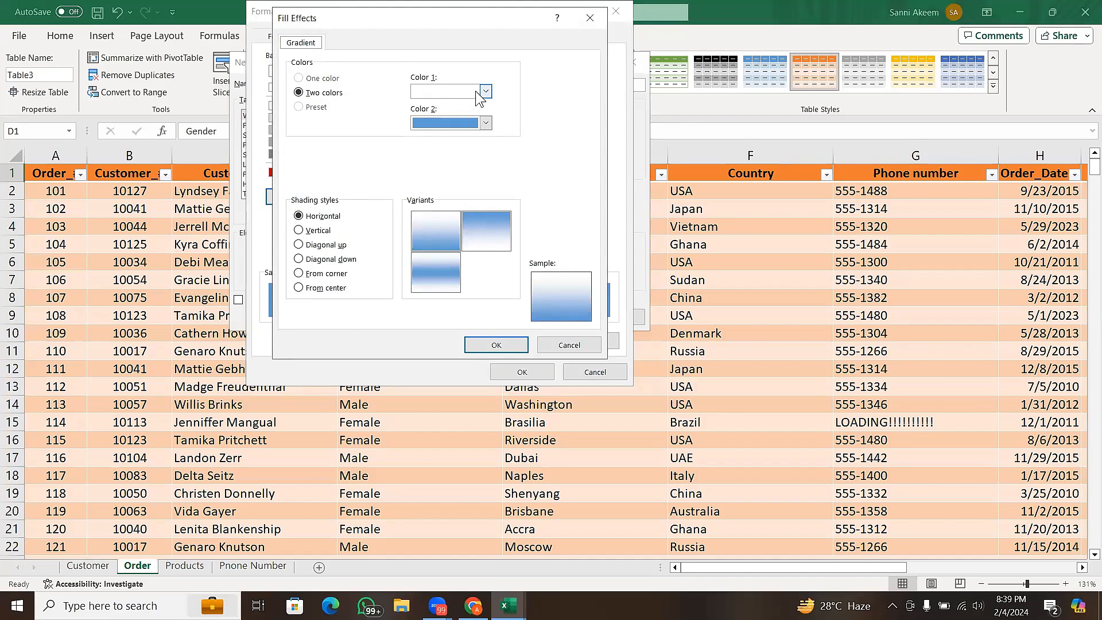
{"action": "key", "text": "Escape"}
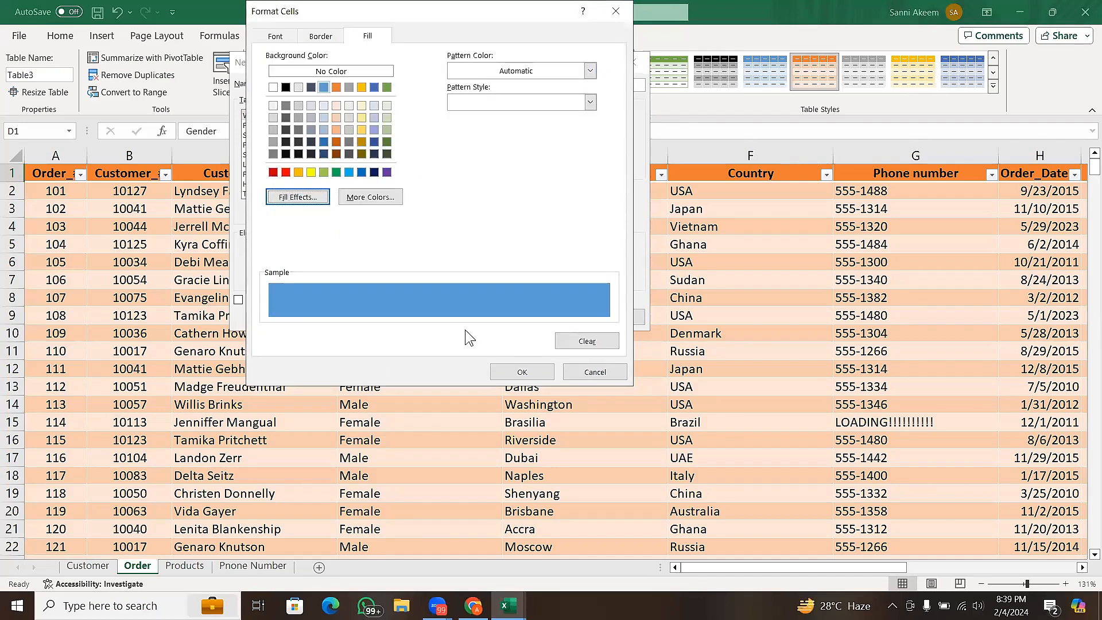
{"action": "left_click", "coordinate": [520, 372]}
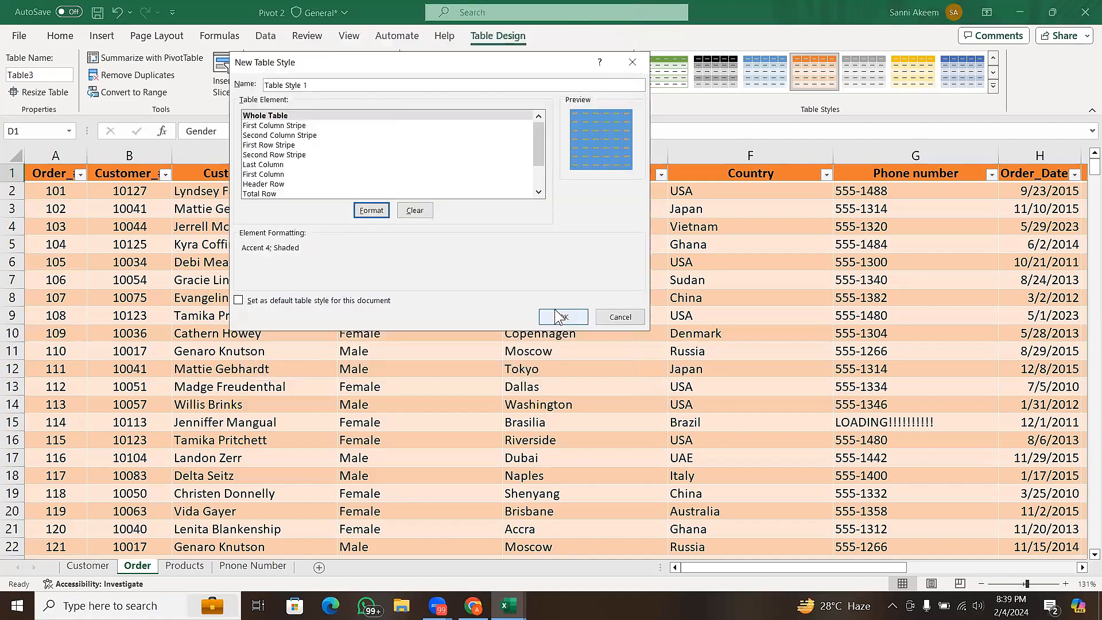
{"action": "left_click", "coordinate": [560, 318]}
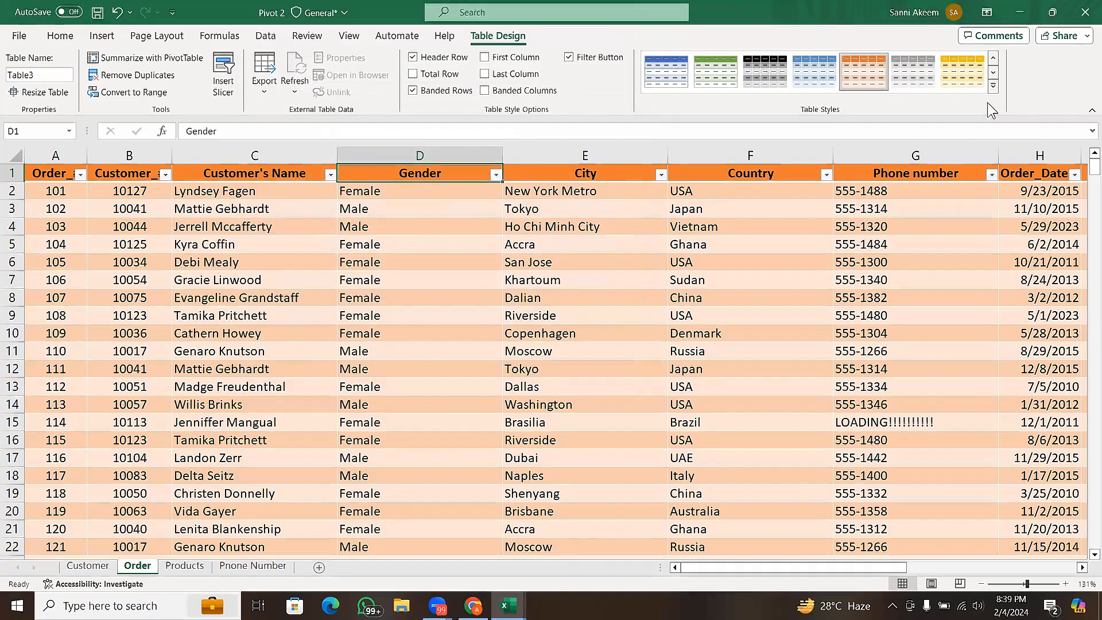
- Try the custom blue table style and a lighter orange medium style on the Order table, ending on orange Table Style Medium 10
{"action": "left_click", "coordinate": [994, 88]}
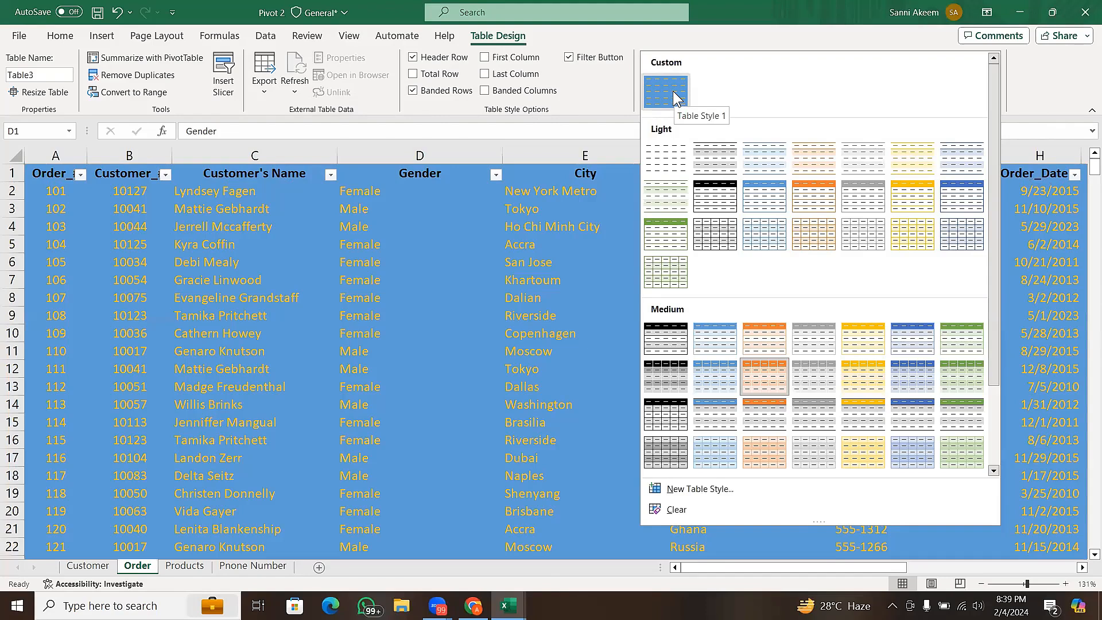
{"action": "left_click", "coordinate": [673, 91]}
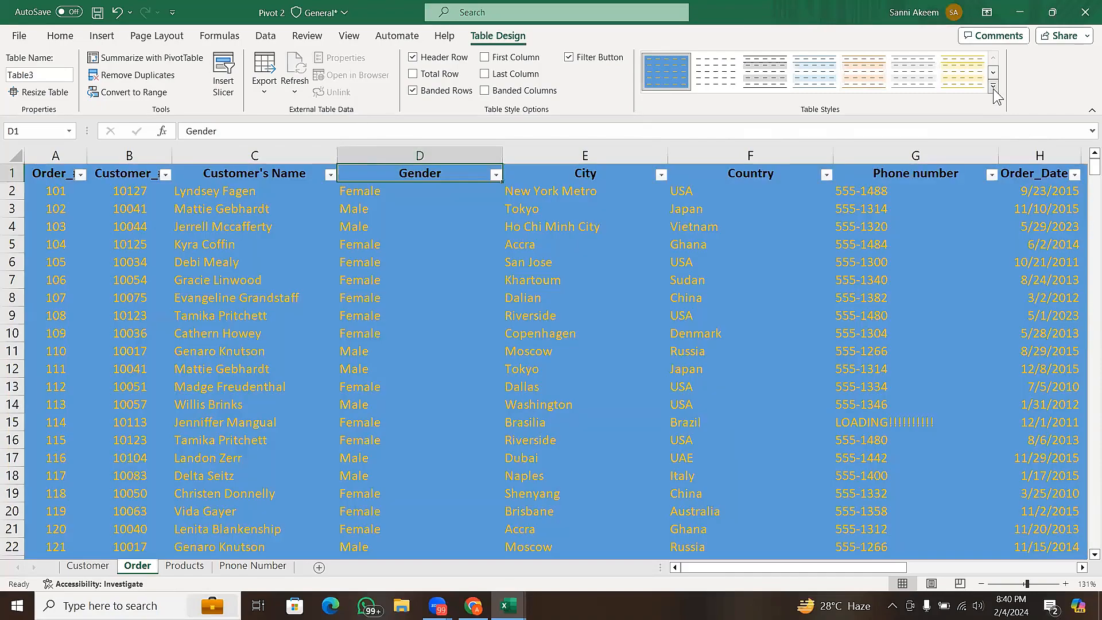
{"action": "left_click", "coordinate": [994, 86]}
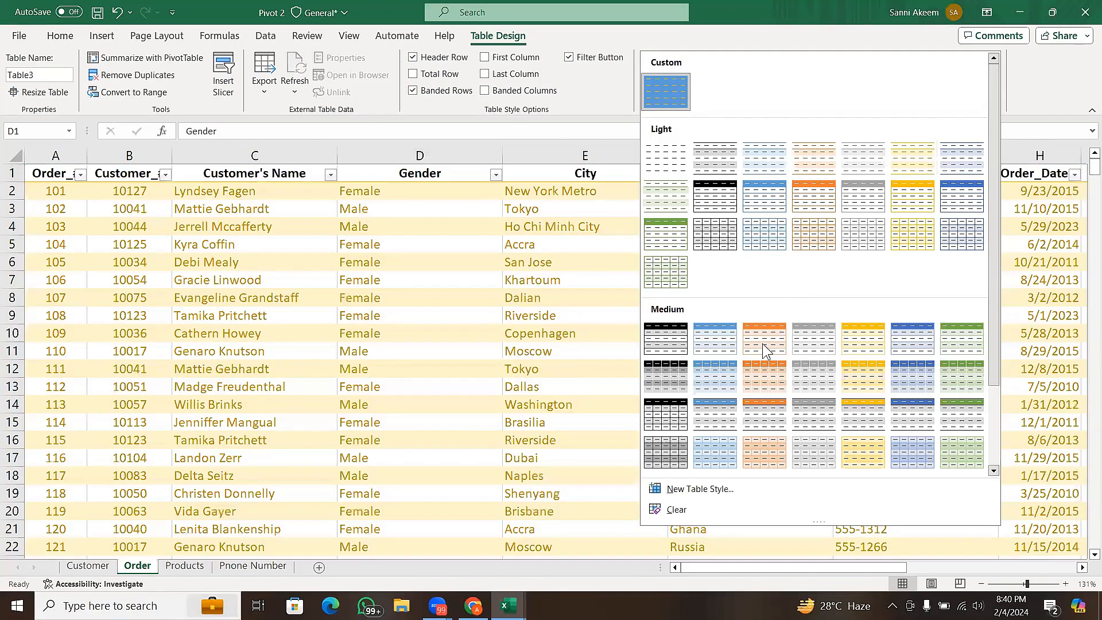
{"action": "left_click", "coordinate": [762, 342]}
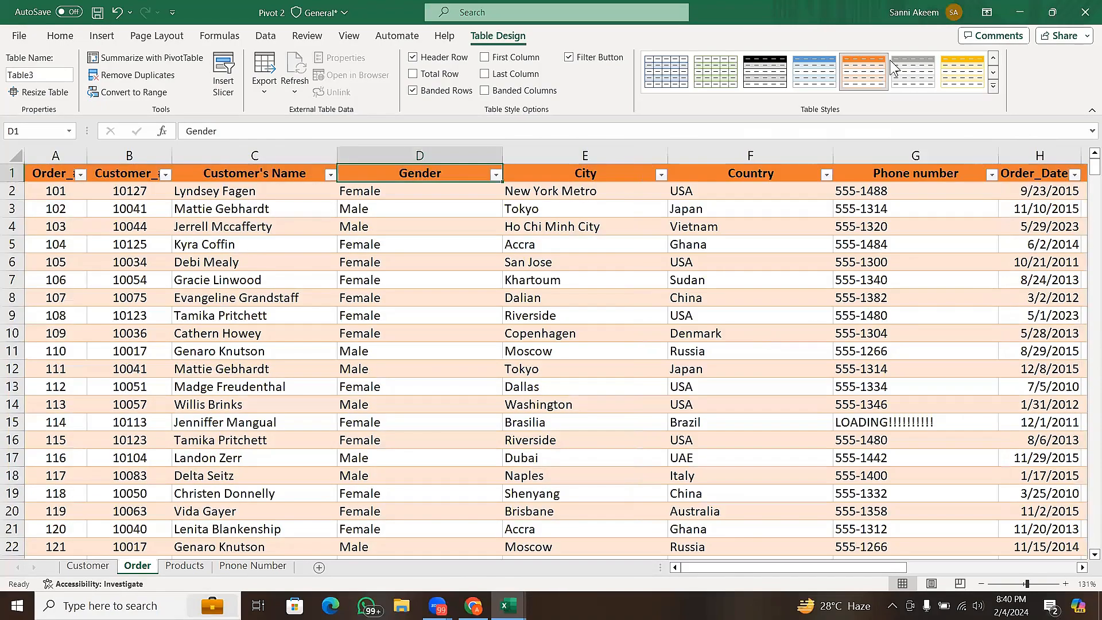
{"action": "left_click", "coordinate": [993, 87]}
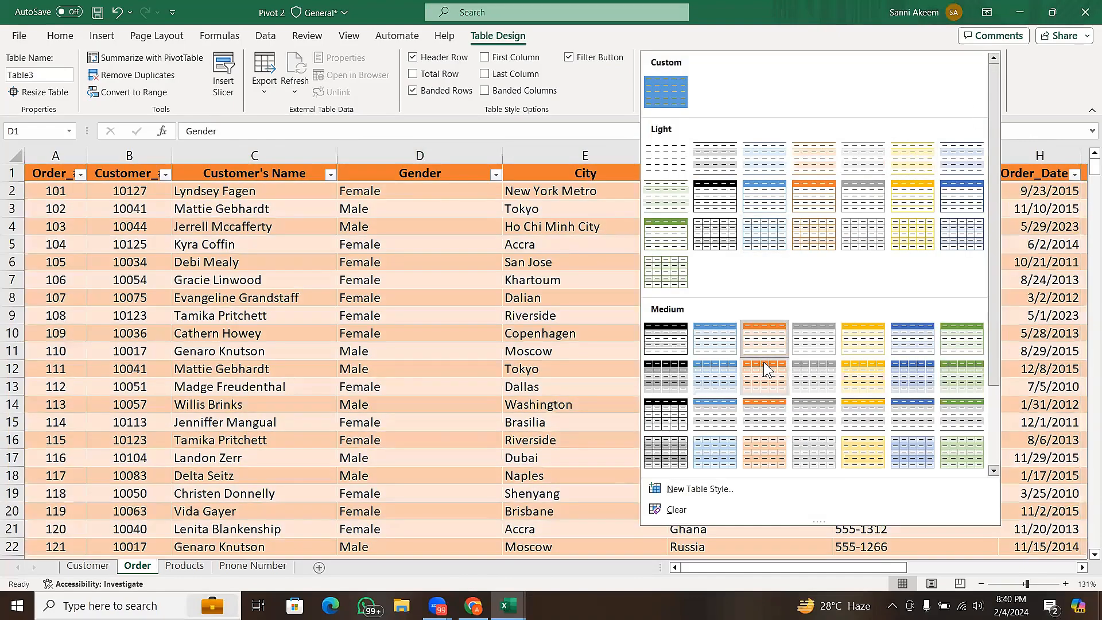
{"action": "left_click", "coordinate": [766, 365]}
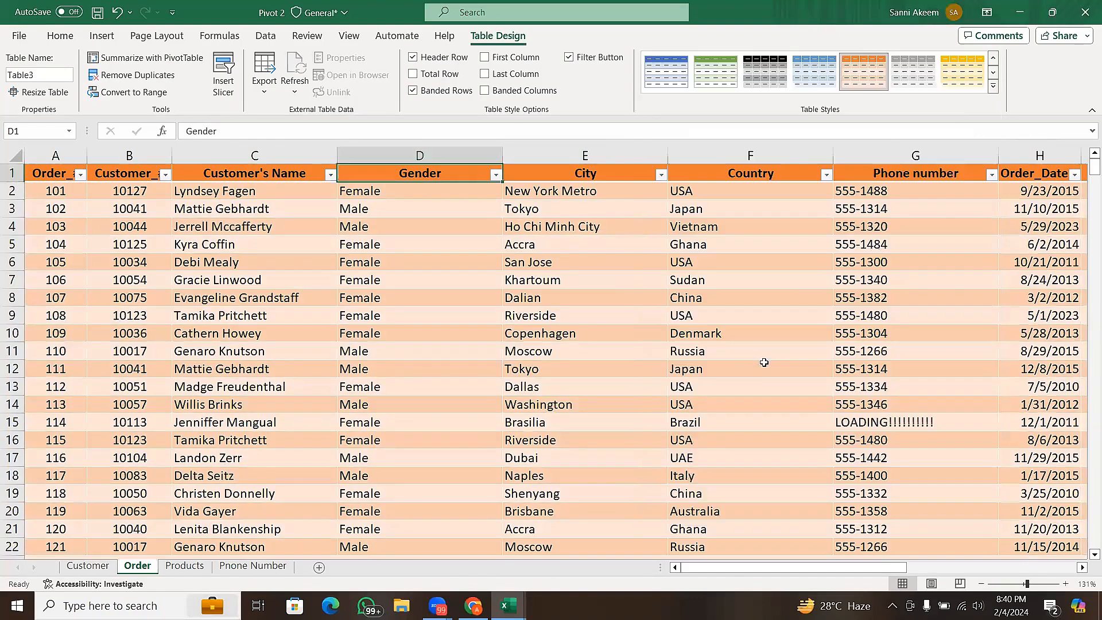
{"action": "left_click", "coordinate": [565, 333]}
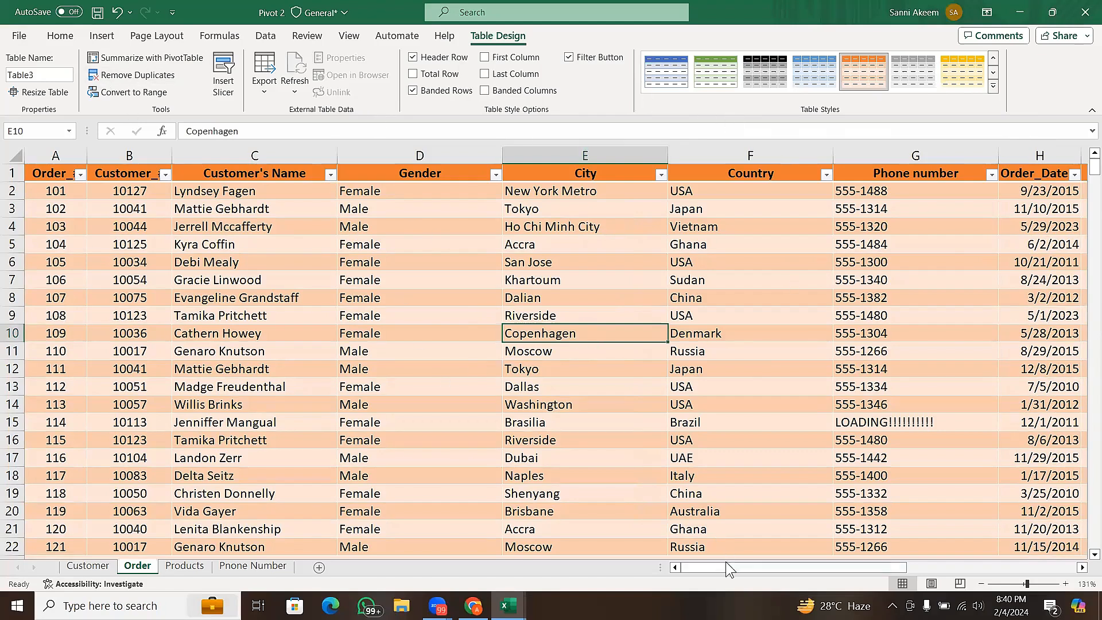
{"action": "left_click_drag", "start_coordinate": [724, 563], "coordinate": [874, 546]}
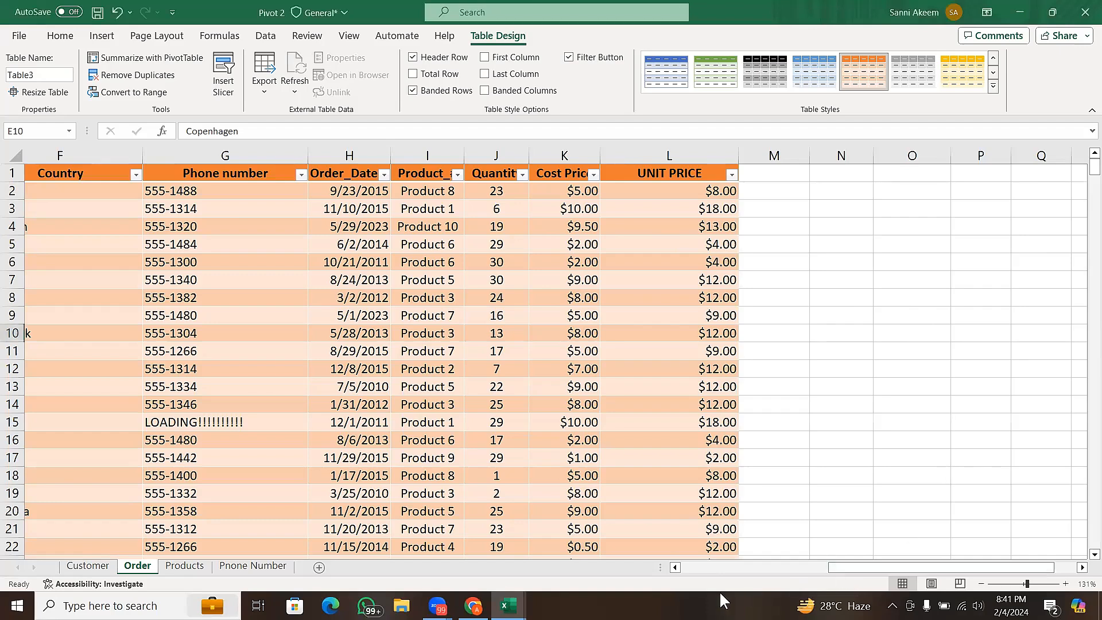
{"action": "left_click", "coordinate": [731, 566]}
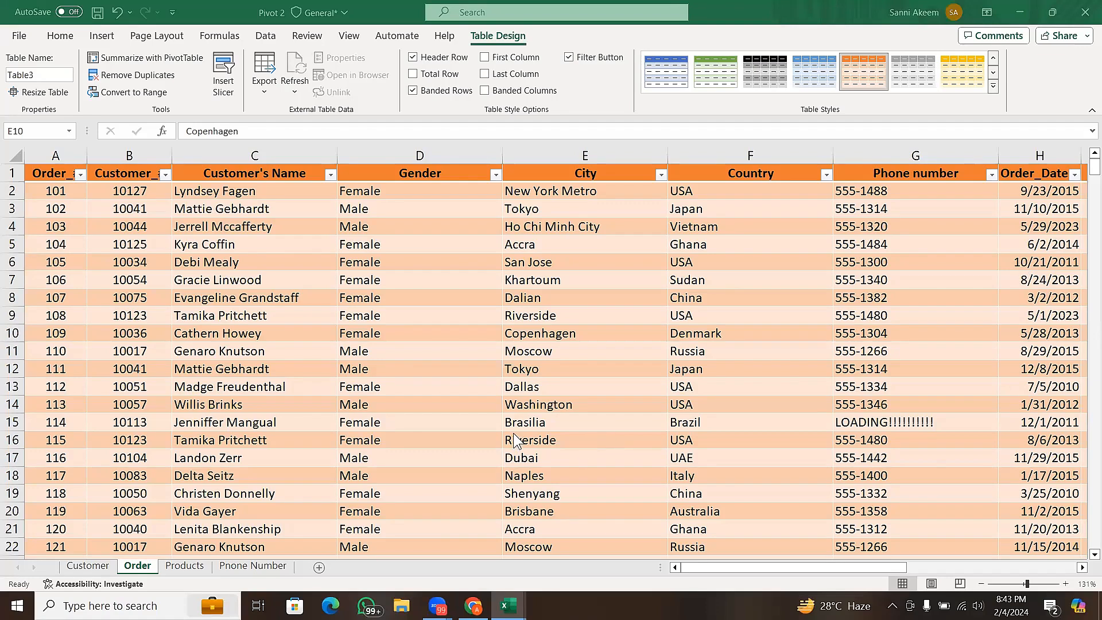
{"action": "left_click", "coordinate": [198, 509]}
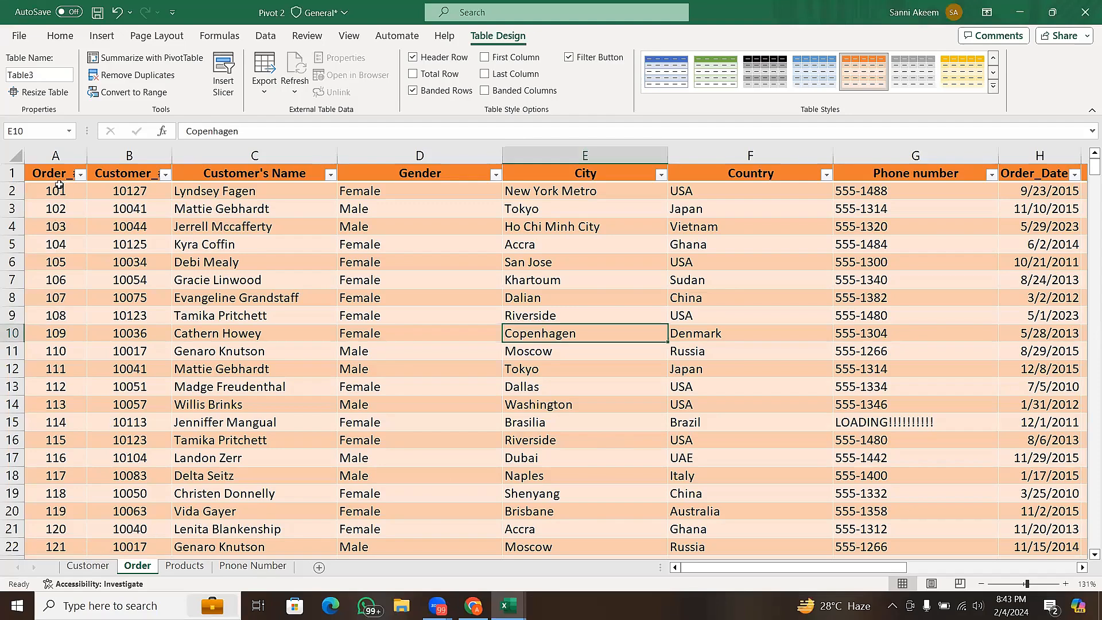
- Copy the entire Order sheet into a new blank workbook and turn off the filter buttons on the pasted table
{"action": "left_click", "coordinate": [19, 159]}
{"action": "key", "text": "ctrl+c"}
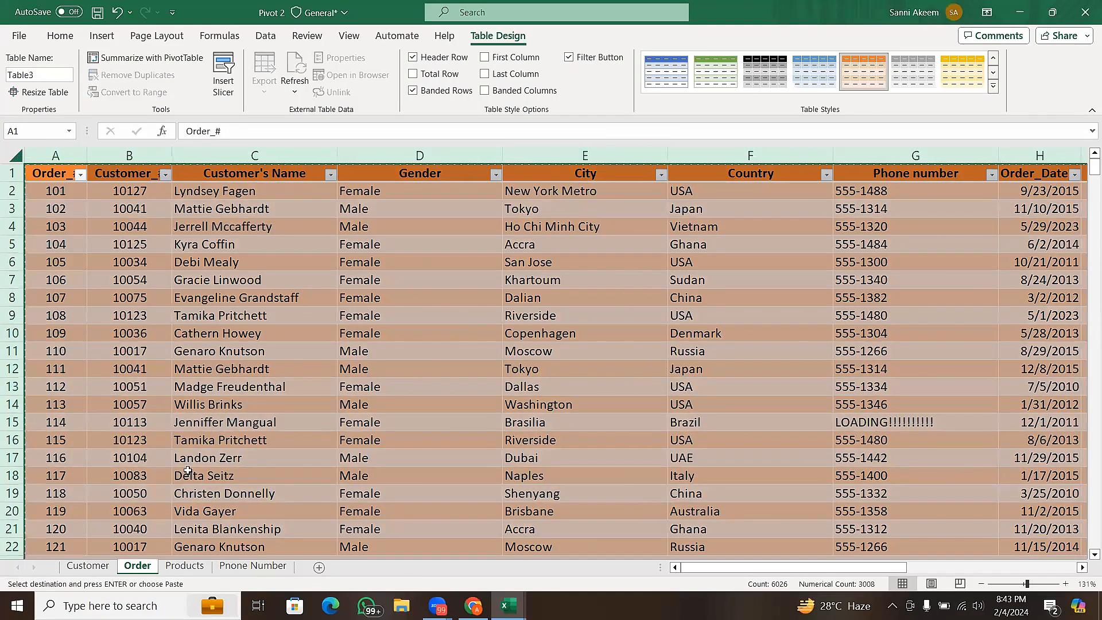
{"action": "left_click_drag", "start_coordinate": [220, 470], "coordinate": [322, 529]}
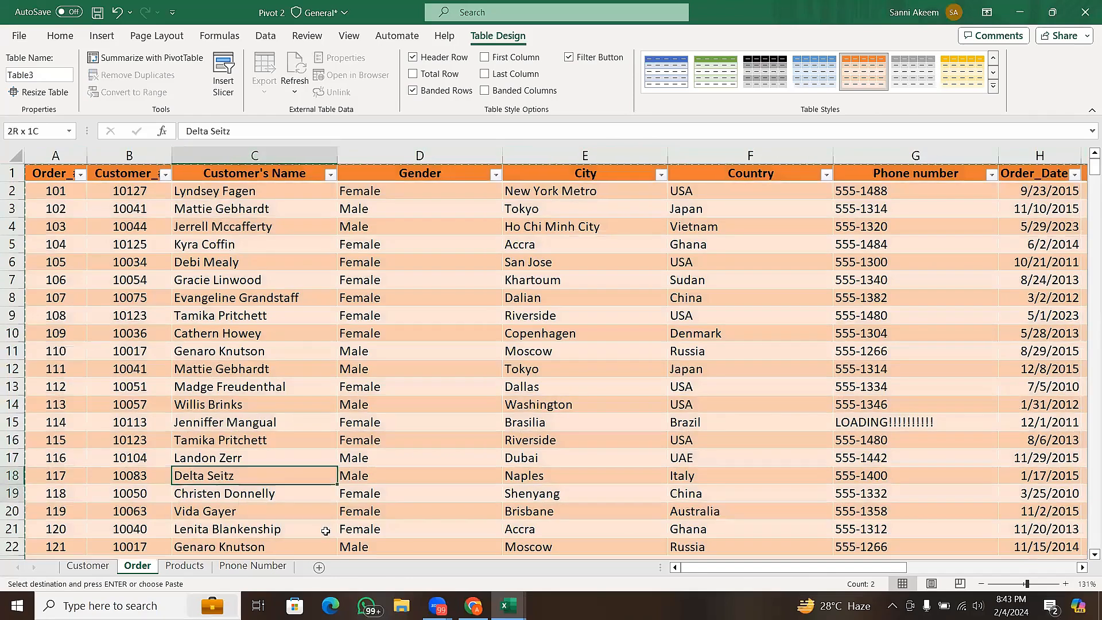
{"action": "left_click", "coordinate": [437, 525]}
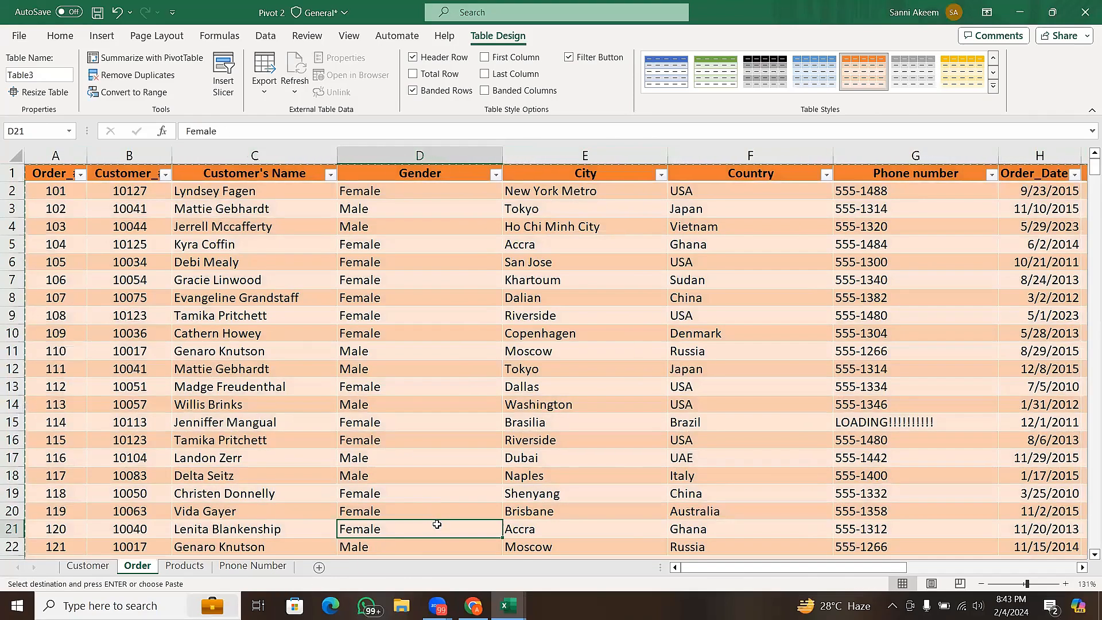
{"action": "key", "text": "ctrl+n"}
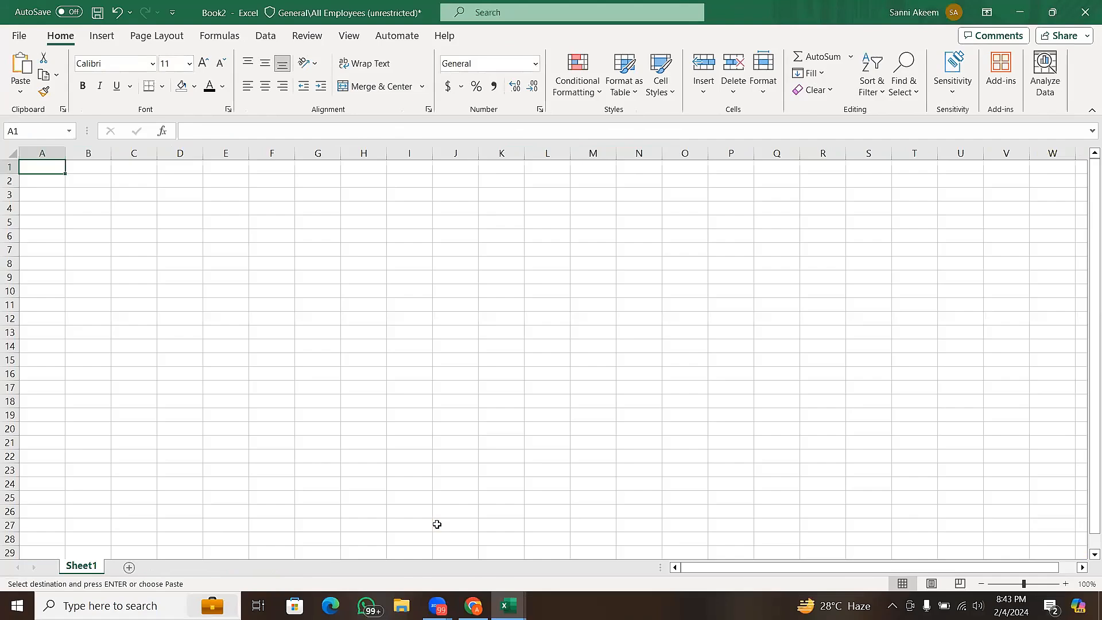
{"action": "key", "text": "ctrl+v"}
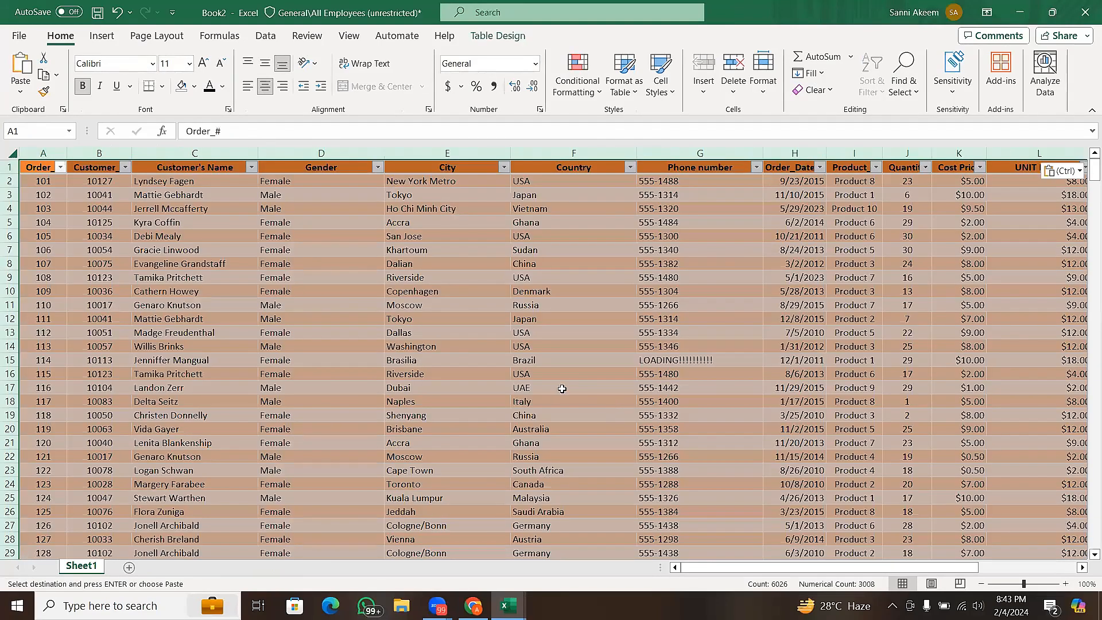
{"action": "left_click", "coordinate": [521, 360]}
{"action": "left_click", "coordinate": [572, 274]}
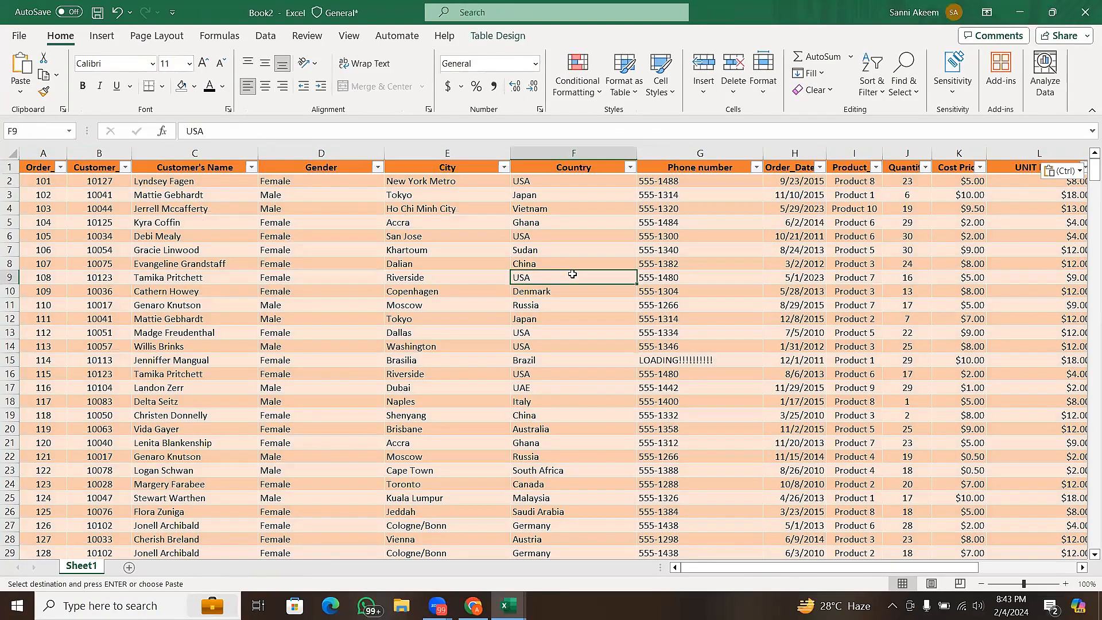
{"action": "key", "text": "Escape"}
{"action": "key", "text": "ctrl+shift+l"}
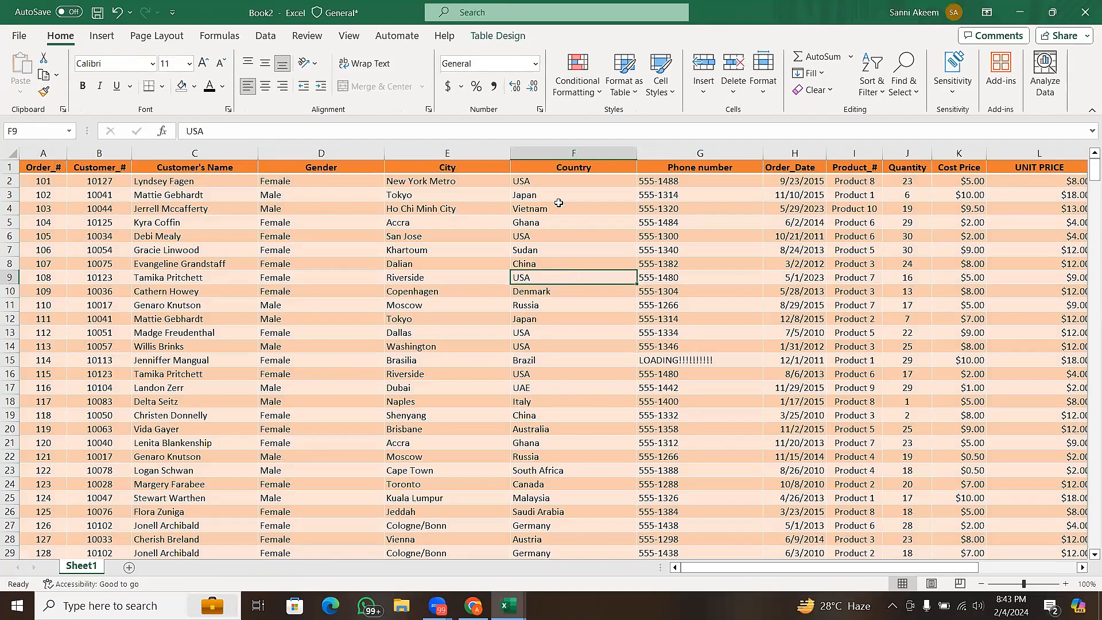
- Try to remove the pasted table's orange banding by setting all cells to No Fill
{"action": "left_click", "coordinate": [10, 153]}
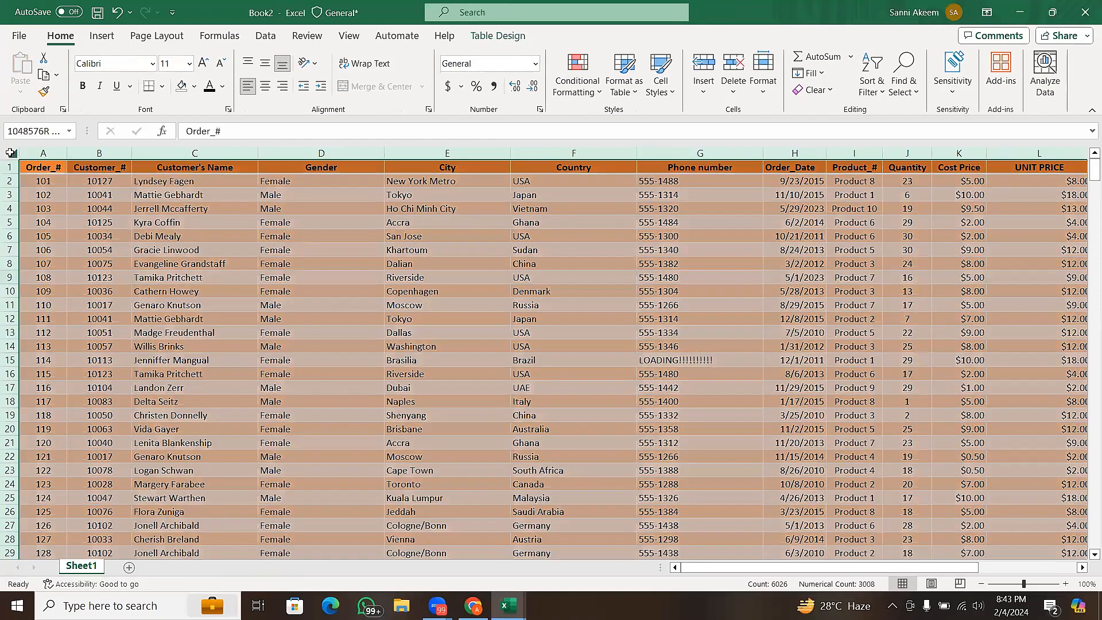
{"action": "left_click", "coordinate": [194, 86]}
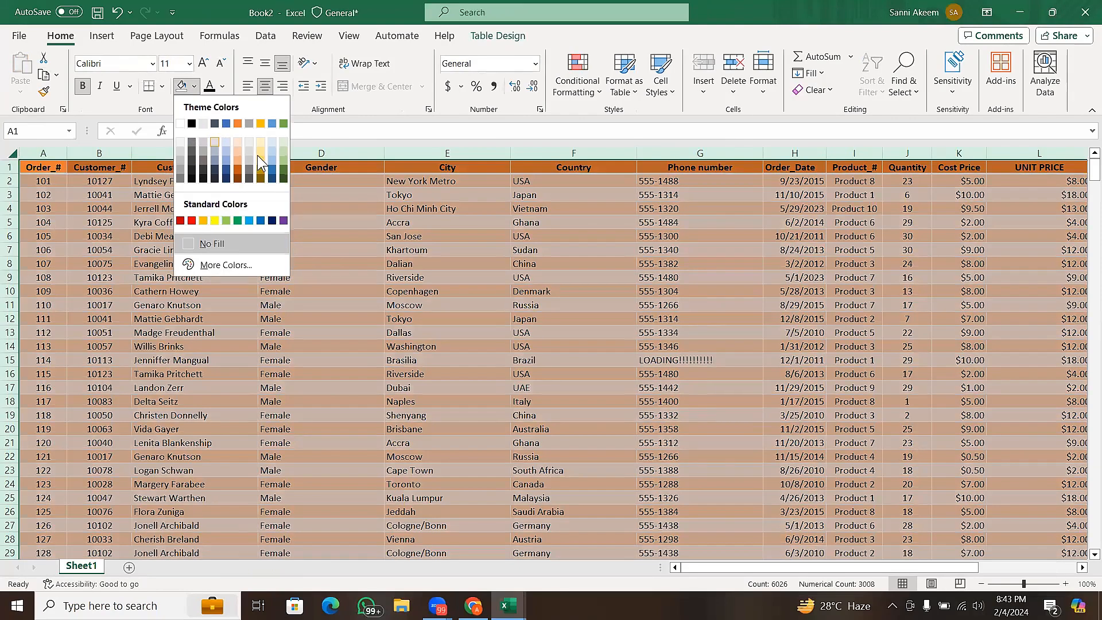
{"action": "left_click", "coordinate": [257, 241]}
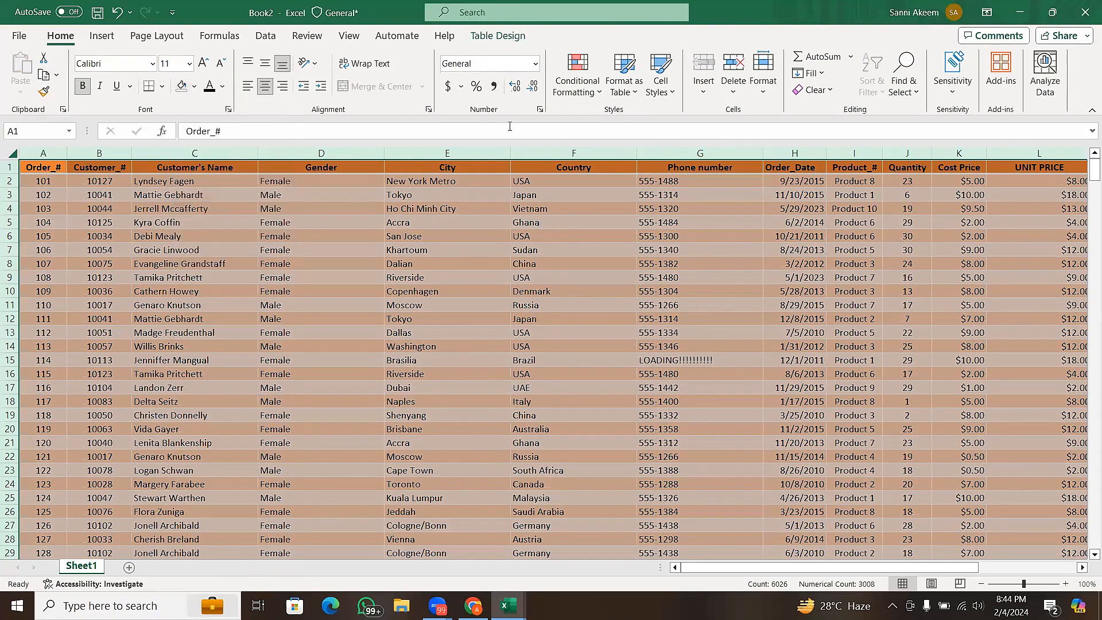
- Convert the pasted order table to a normal range
{"action": "left_click", "coordinate": [474, 40]}
{"action": "left_click", "coordinate": [86, 262]}
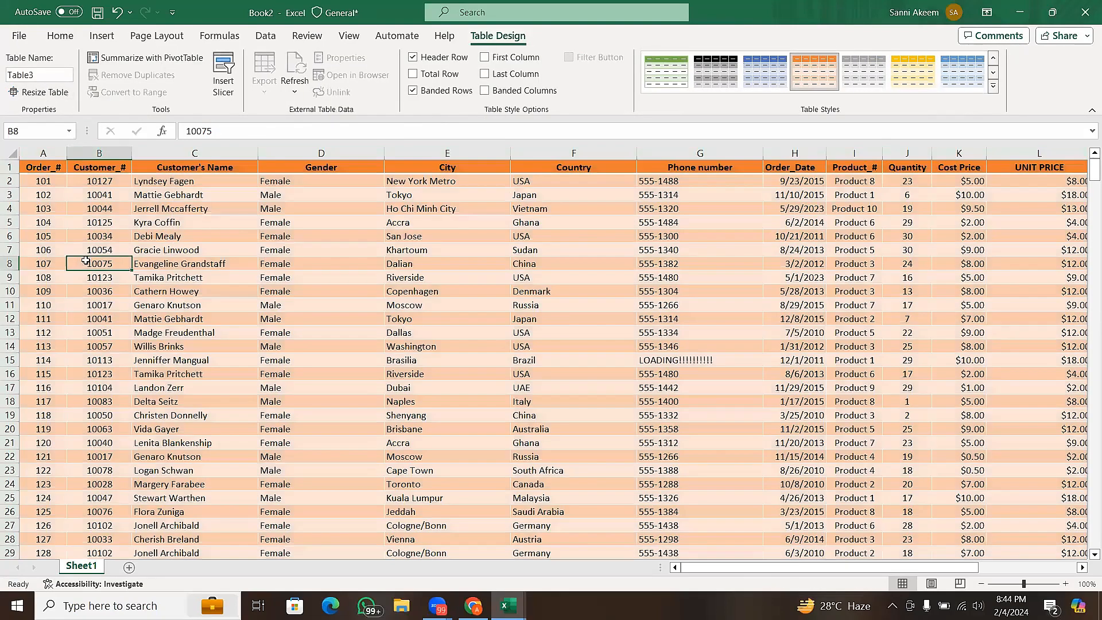
{"action": "left_click", "coordinate": [115, 95]}
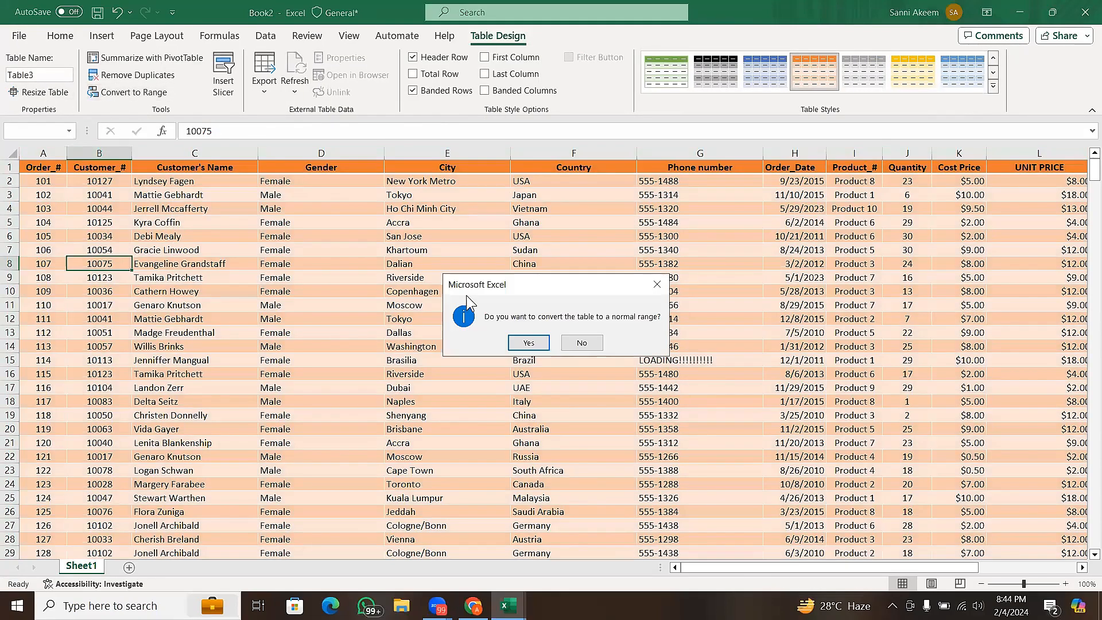
{"action": "left_click", "coordinate": [527, 342]}
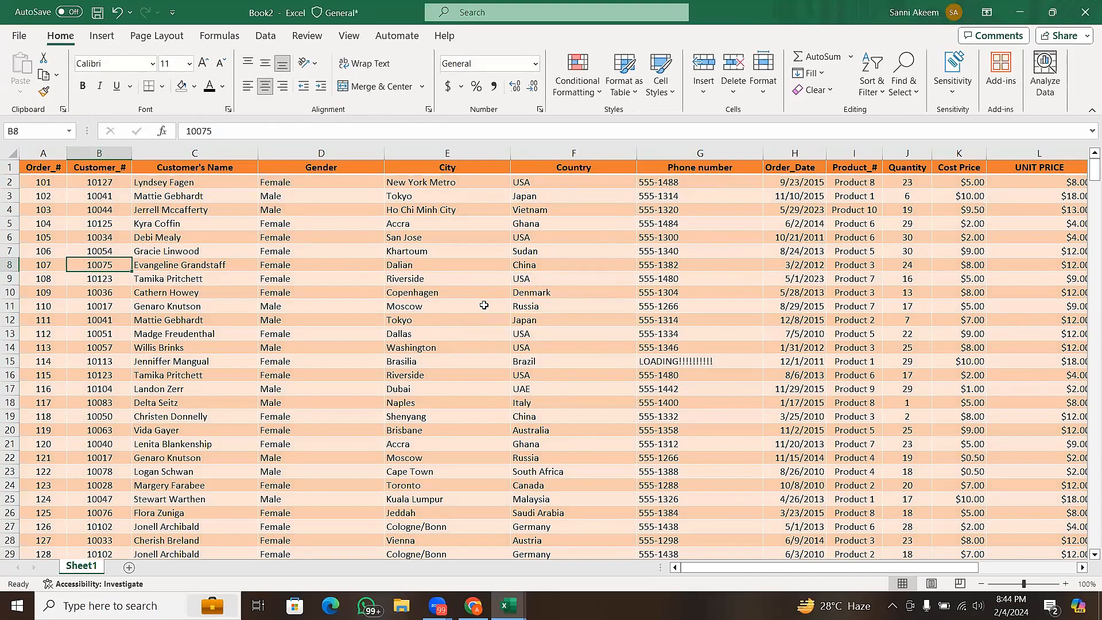
- Set every cell on Sheet1 to No Fill to clear the orange header and banded rows
{"action": "left_click", "coordinate": [11, 155]}
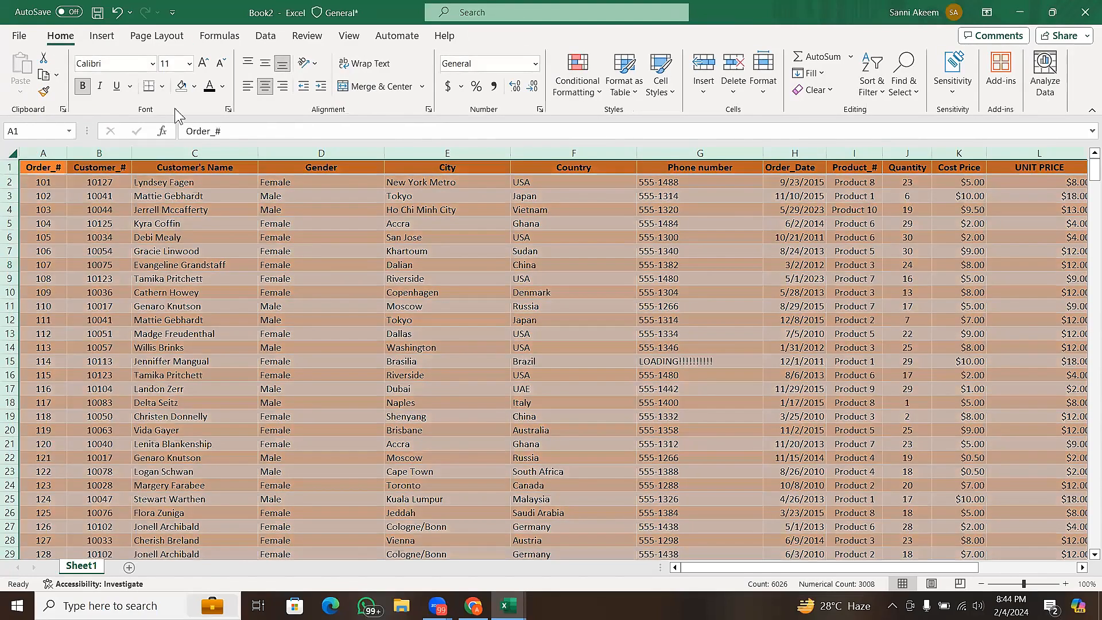
{"action": "left_click", "coordinate": [194, 86]}
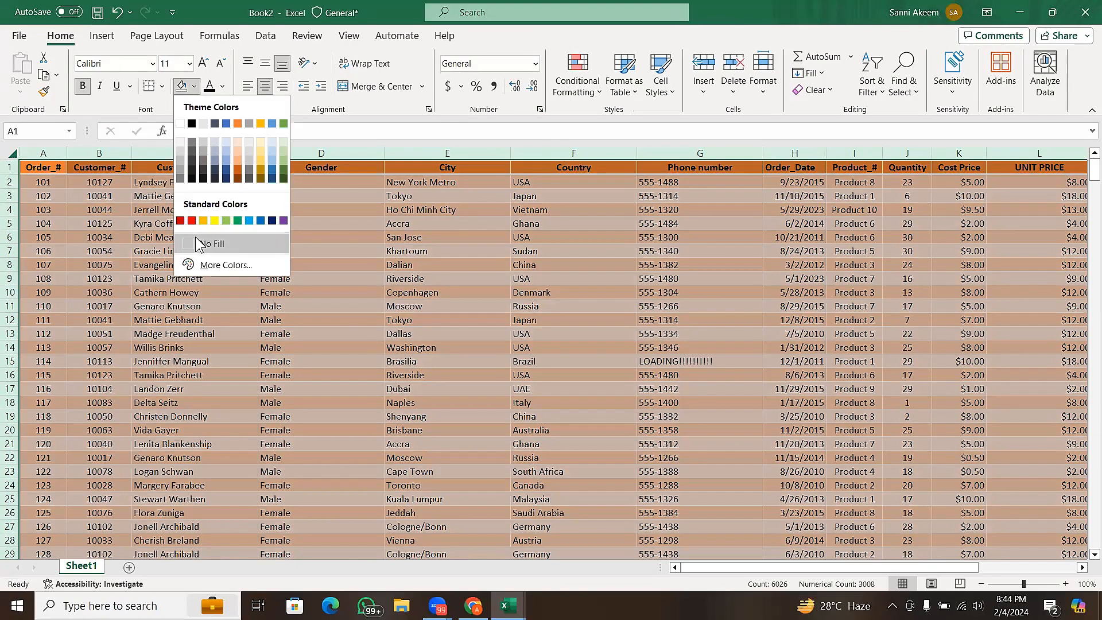
{"action": "left_click", "coordinate": [197, 243]}
{"action": "left_click", "coordinate": [543, 294]}
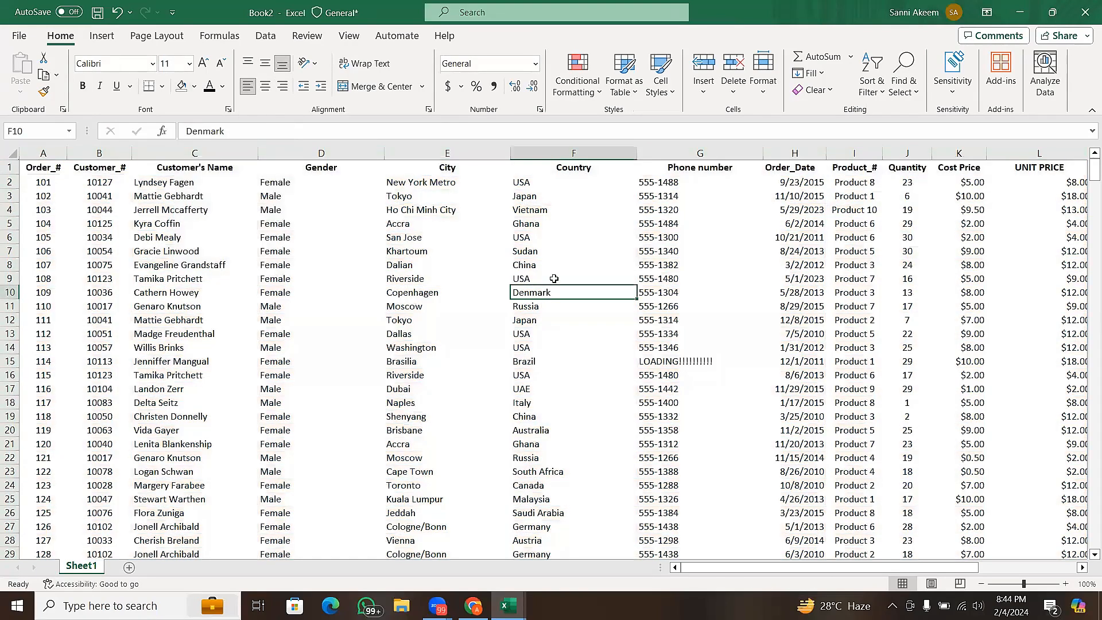
- Apply All Borders to every cell on Sheet1
{"action": "left_click", "coordinate": [12, 157]}
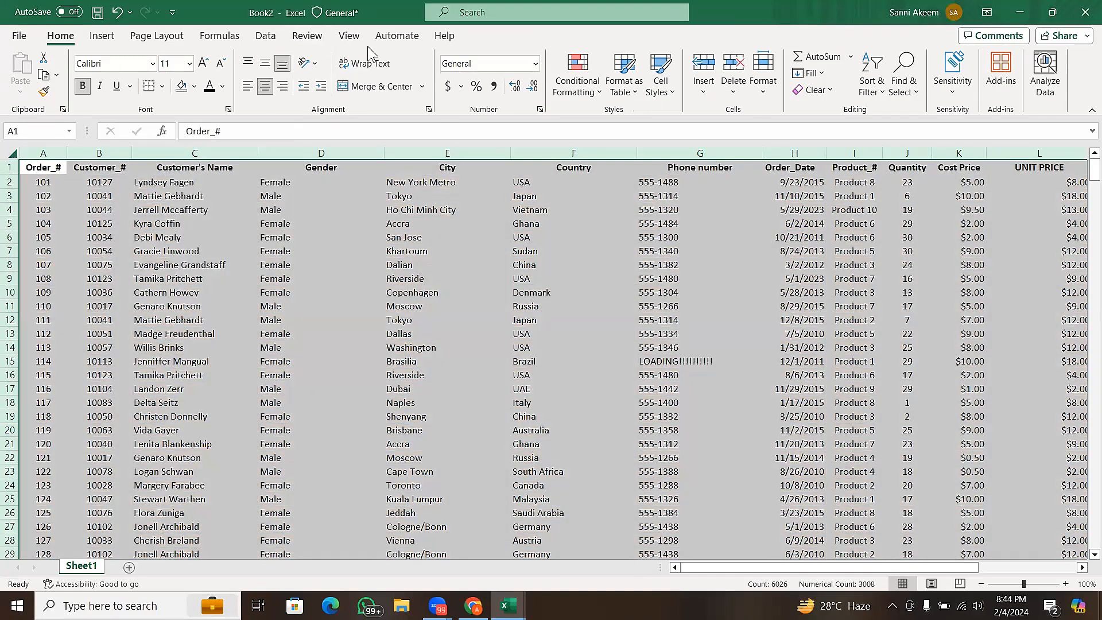
{"action": "left_click", "coordinate": [350, 36]}
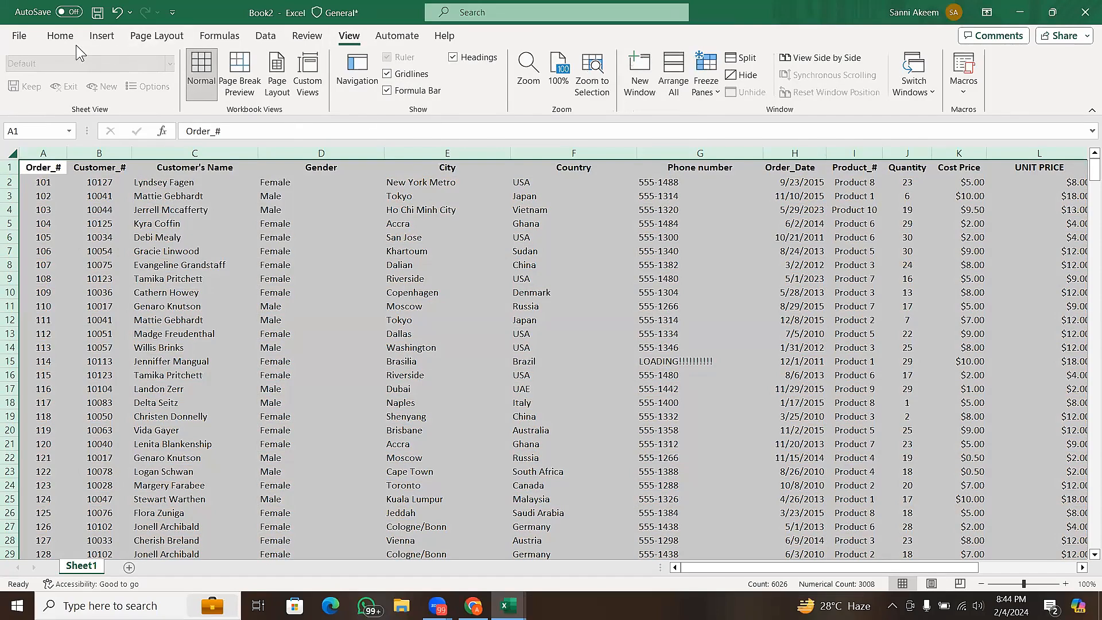
{"action": "left_click", "coordinate": [60, 35]}
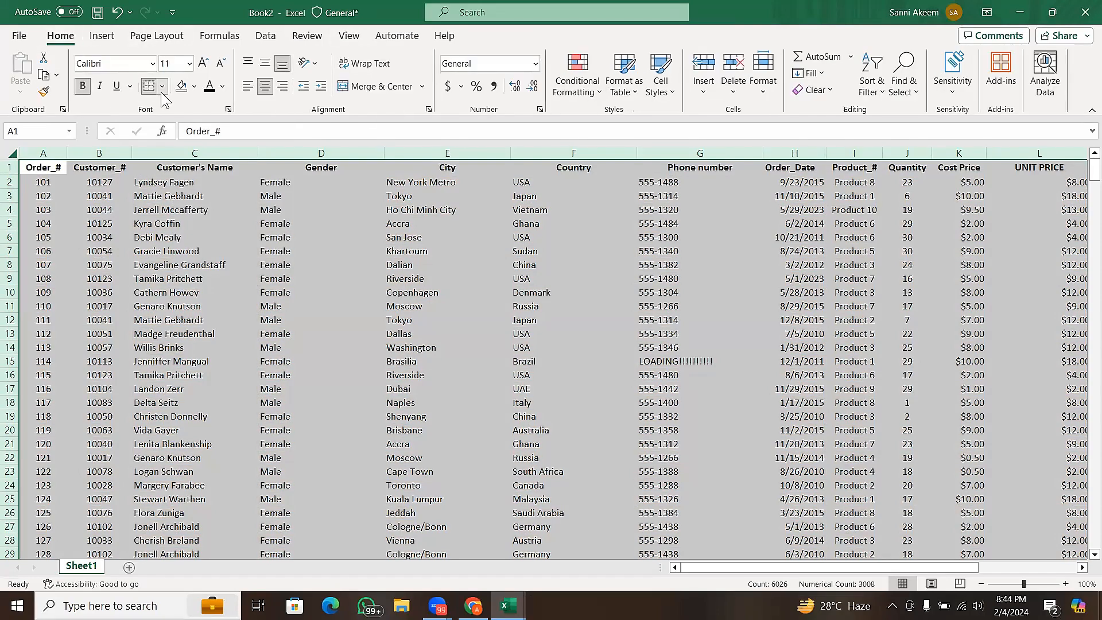
{"action": "left_click", "coordinate": [162, 87]}
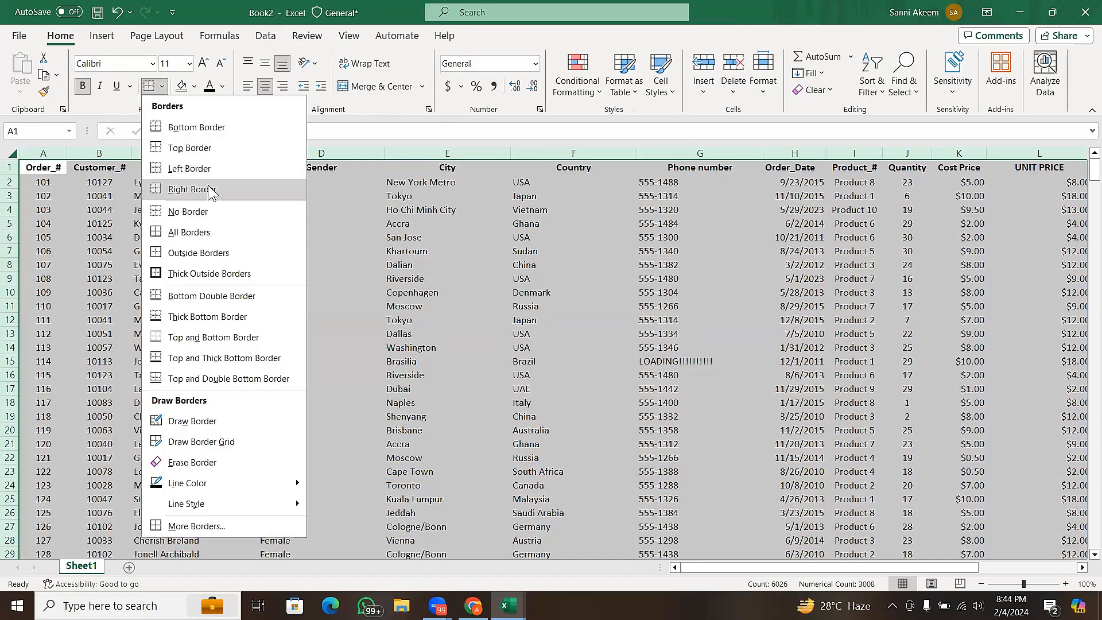
{"action": "left_click", "coordinate": [198, 237]}
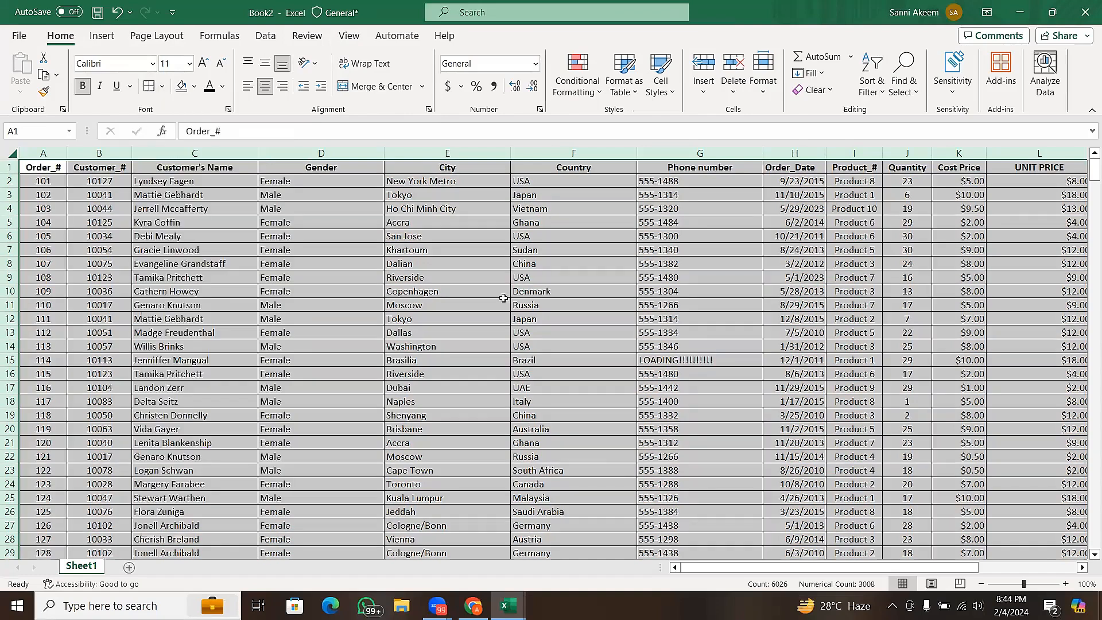
{"action": "left_click", "coordinate": [575, 292]}
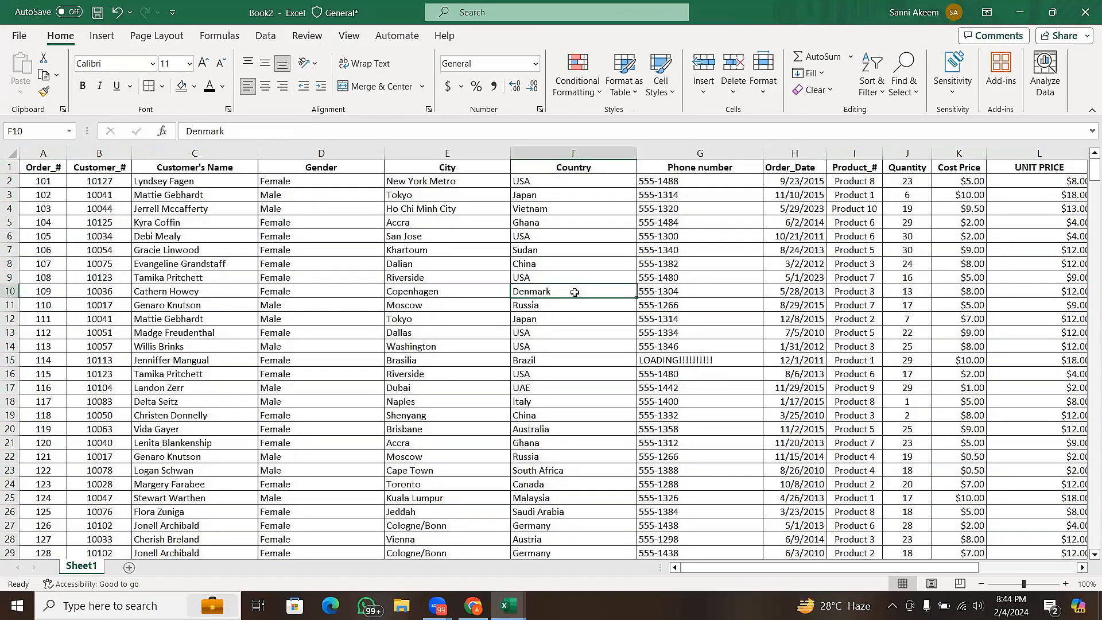
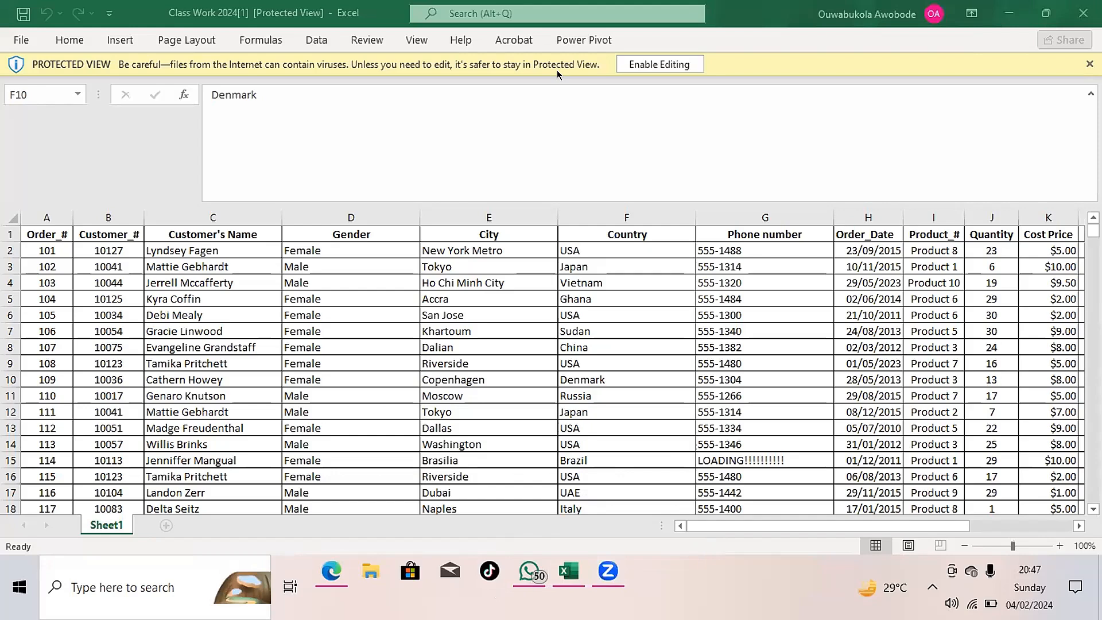
- Enable editing for the protected Class Work 2024 workbook
{"action": "left_click", "coordinate": [557, 70]}
{"action": "left_click", "coordinate": [660, 64]}
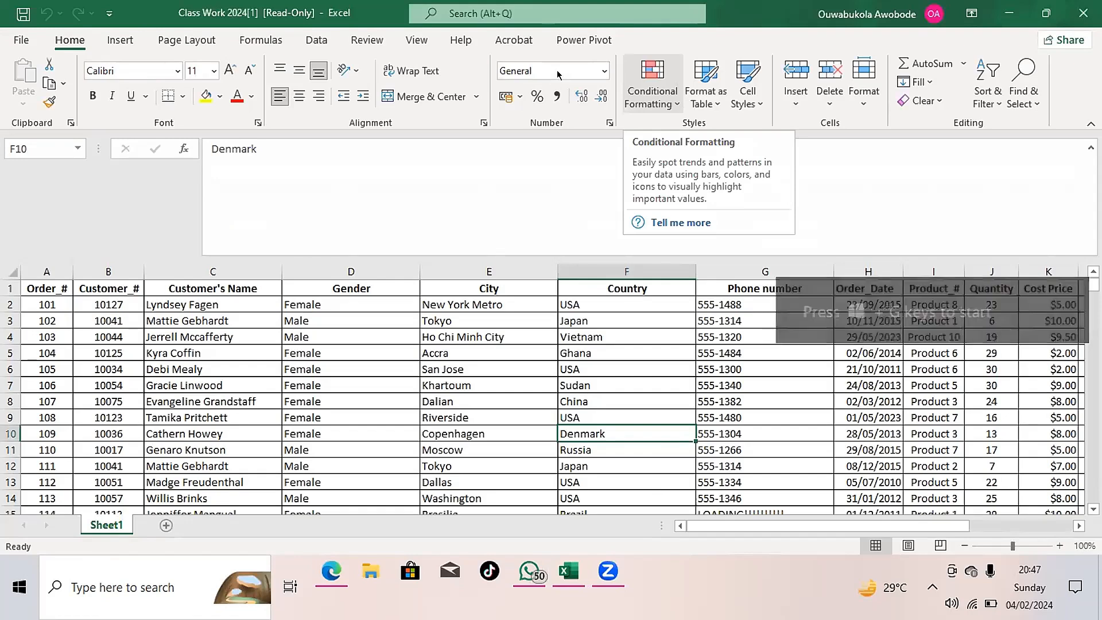
{"action": "left_click", "coordinate": [1045, 14]}
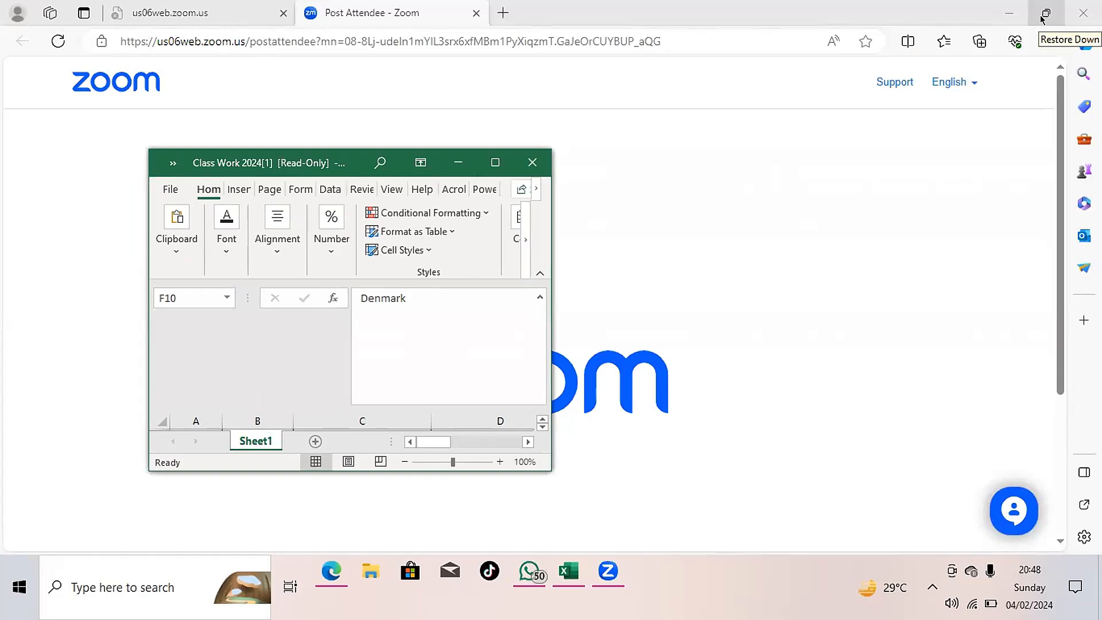
{"action": "left_click", "coordinate": [1045, 13]}
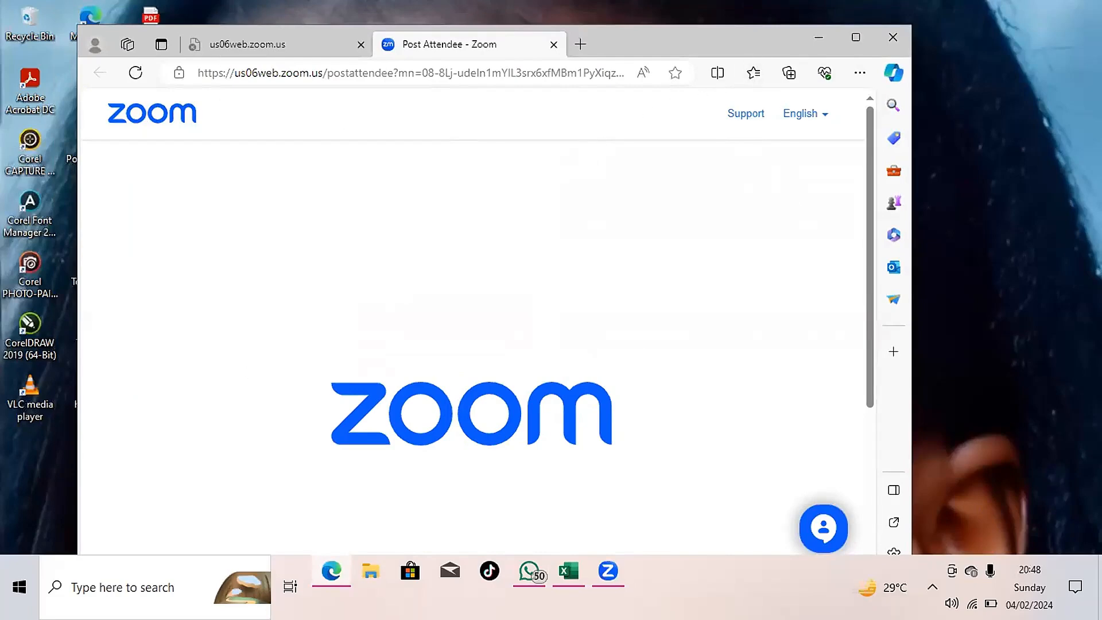
{"action": "left_click", "coordinate": [566, 575]}
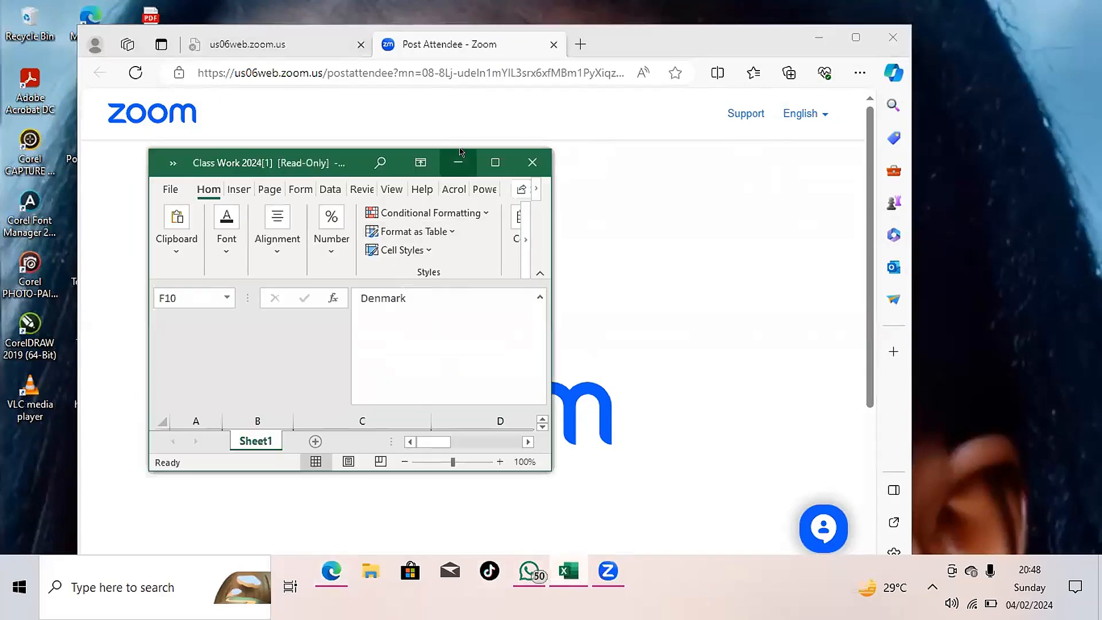
{"action": "left_click", "coordinate": [495, 164]}
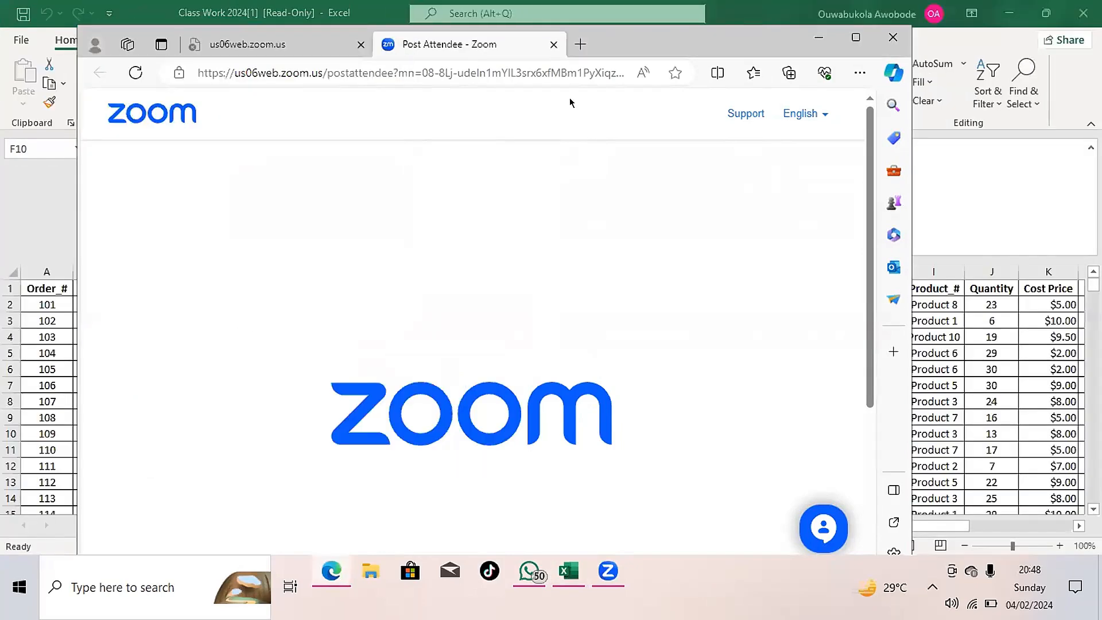
{"action": "left_click", "coordinate": [894, 72]}
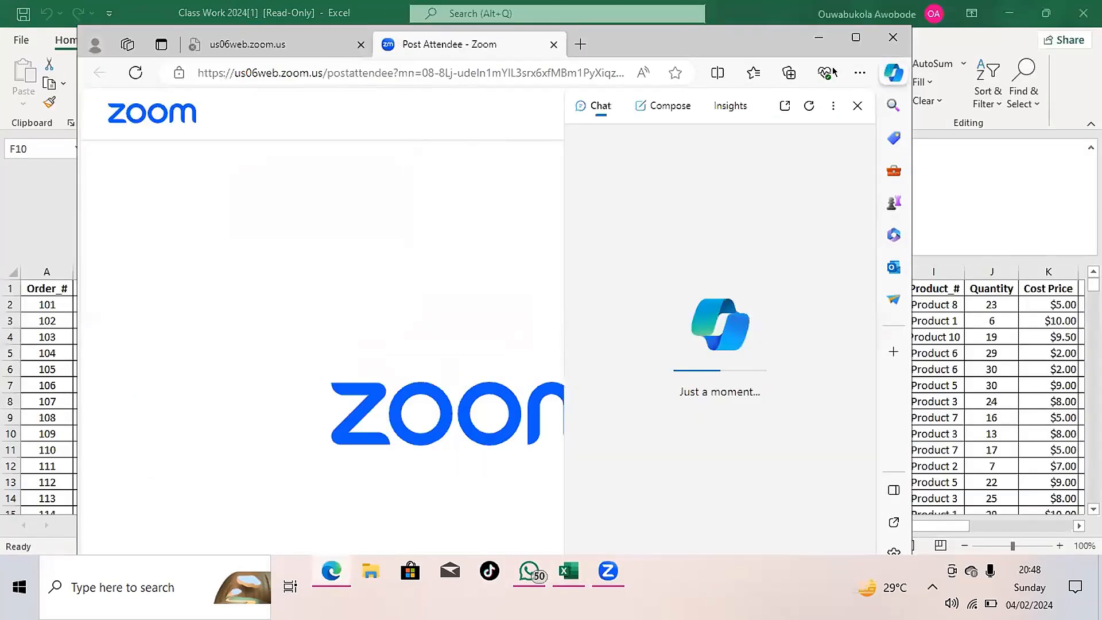
{"action": "left_click", "coordinate": [858, 106]}
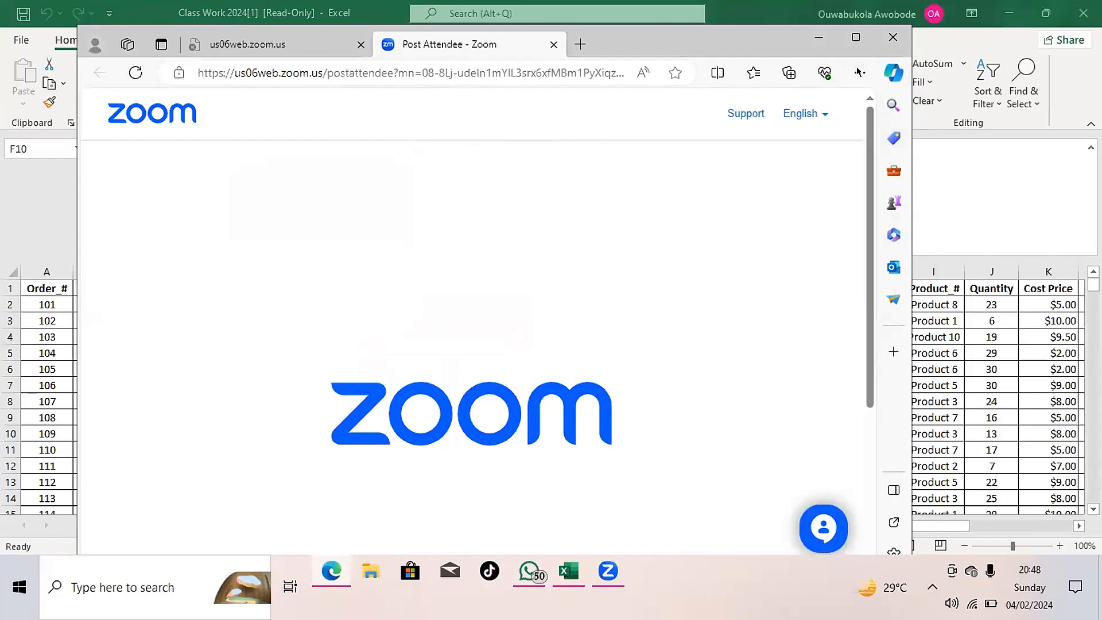
{"action": "left_click", "coordinate": [1043, 12]}
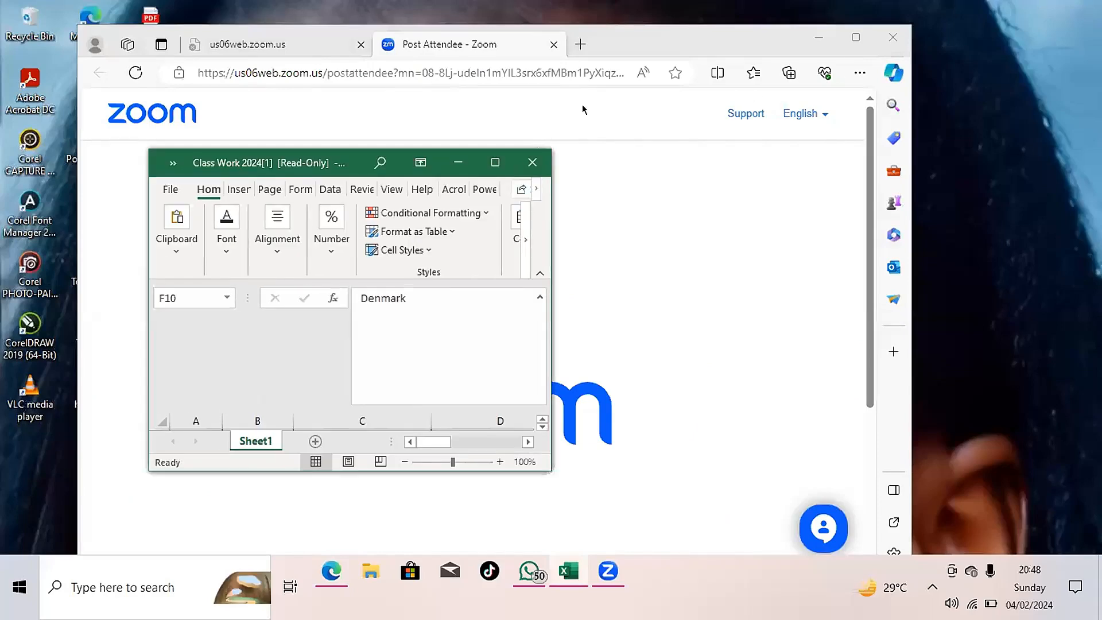
{"action": "mouse_move", "coordinate": [894, 73]}
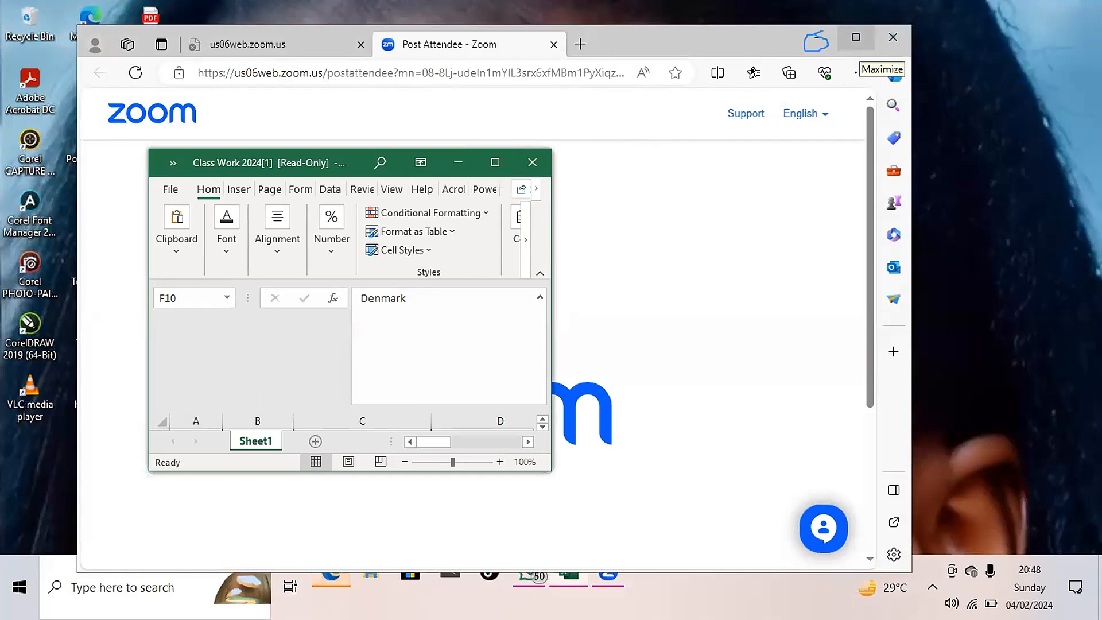
{"action": "left_click", "coordinate": [856, 38]}
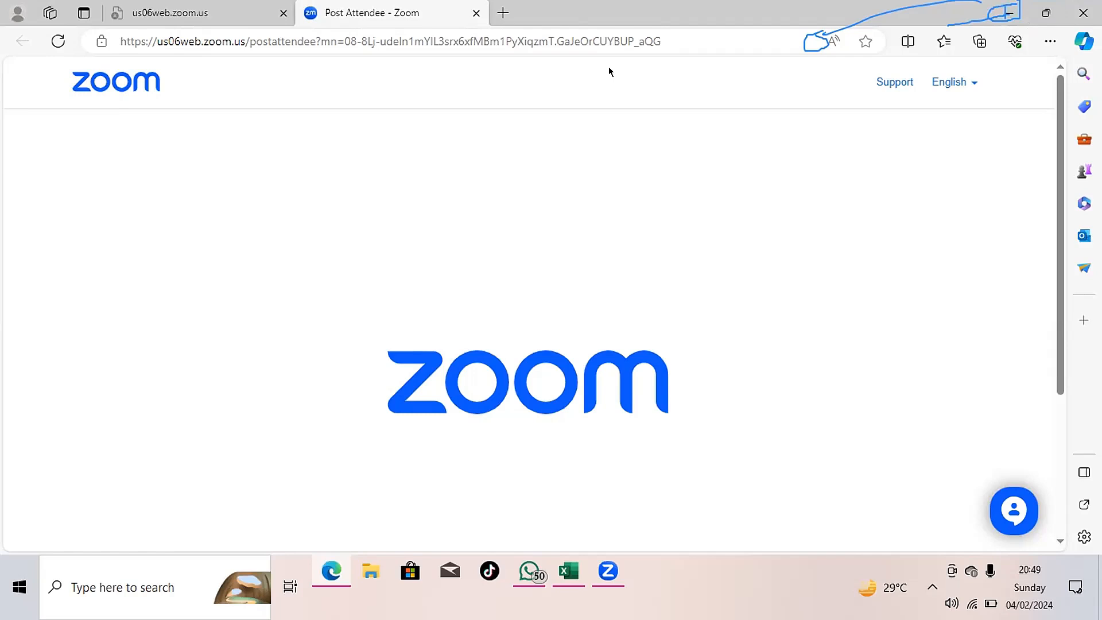
{"action": "left_click", "coordinate": [564, 569]}
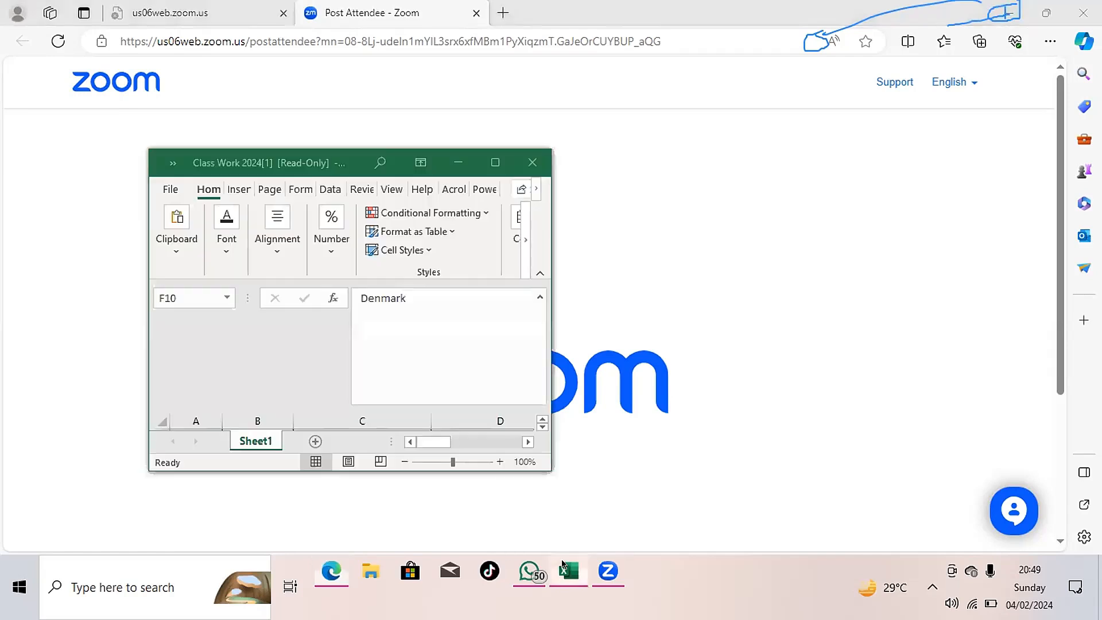
{"action": "left_click", "coordinate": [495, 164]}
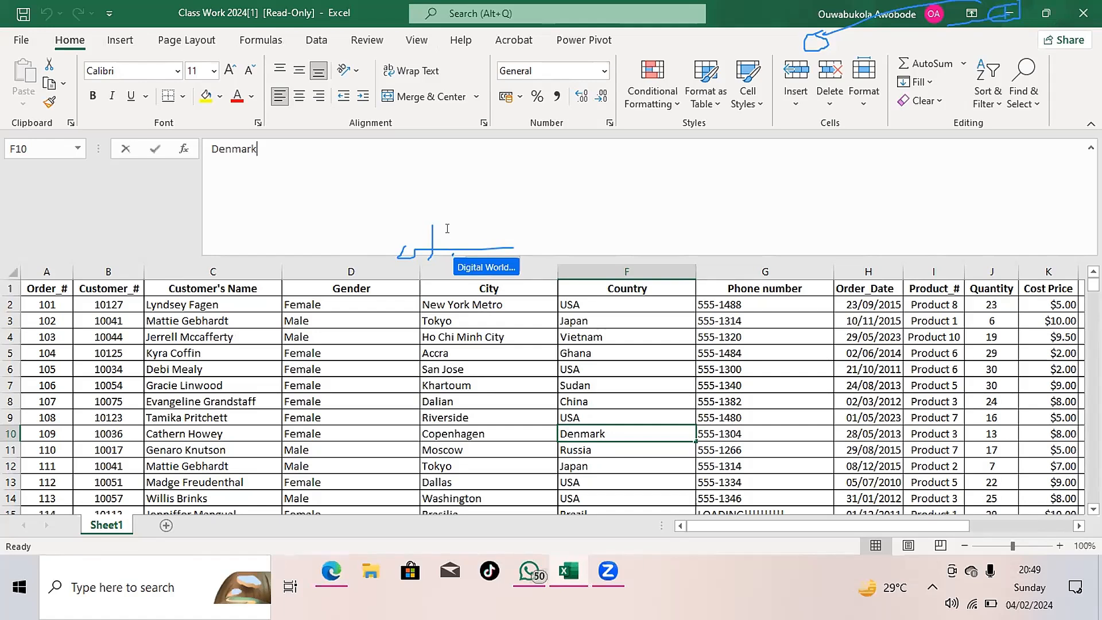
- Collapse the expanded formula bar to a single line so more worksheet rows show
{"action": "left_click", "coordinate": [321, 191]}
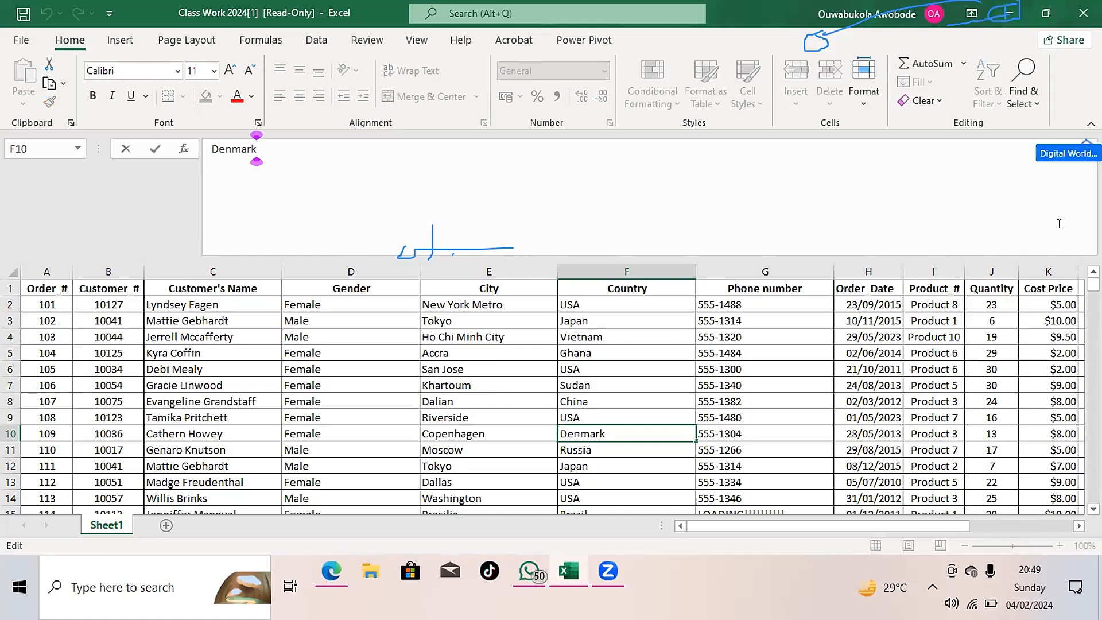
{"action": "left_click", "coordinate": [1087, 144]}
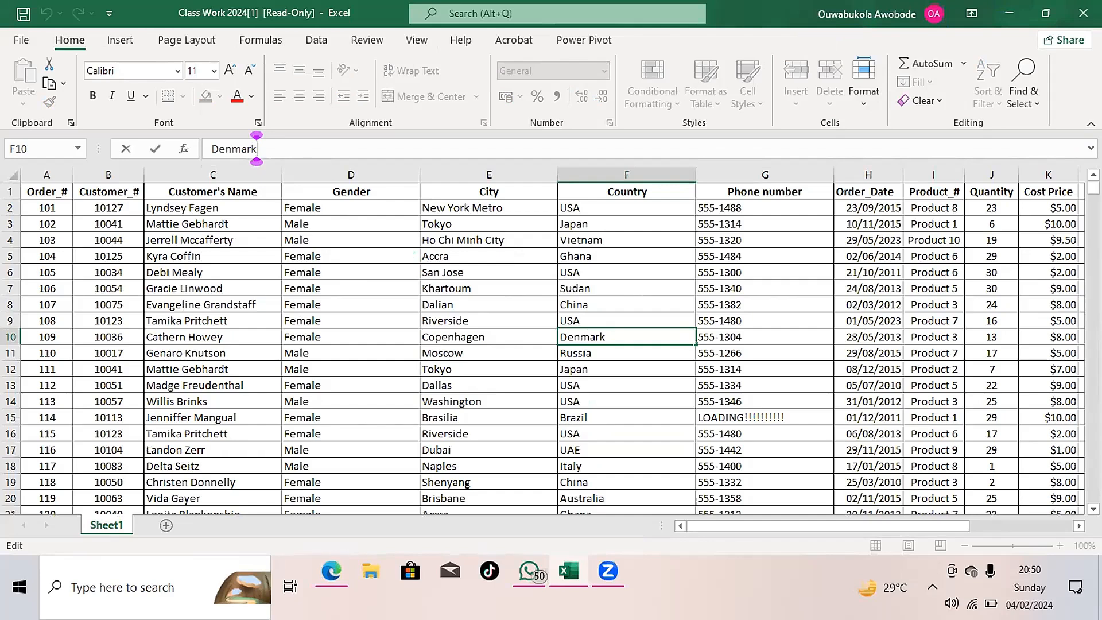
{"action": "left_click", "coordinate": [1040, 50]}
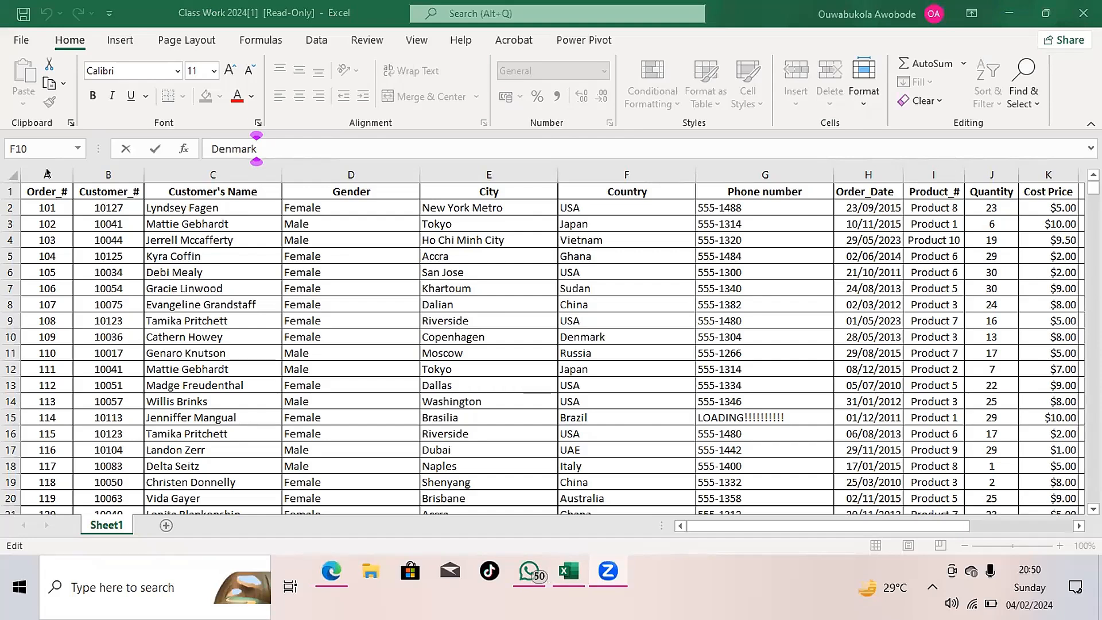
- Select the order data columns A through L, from Order_# to UNIT PRICE
{"action": "left_click", "coordinate": [47, 173]}
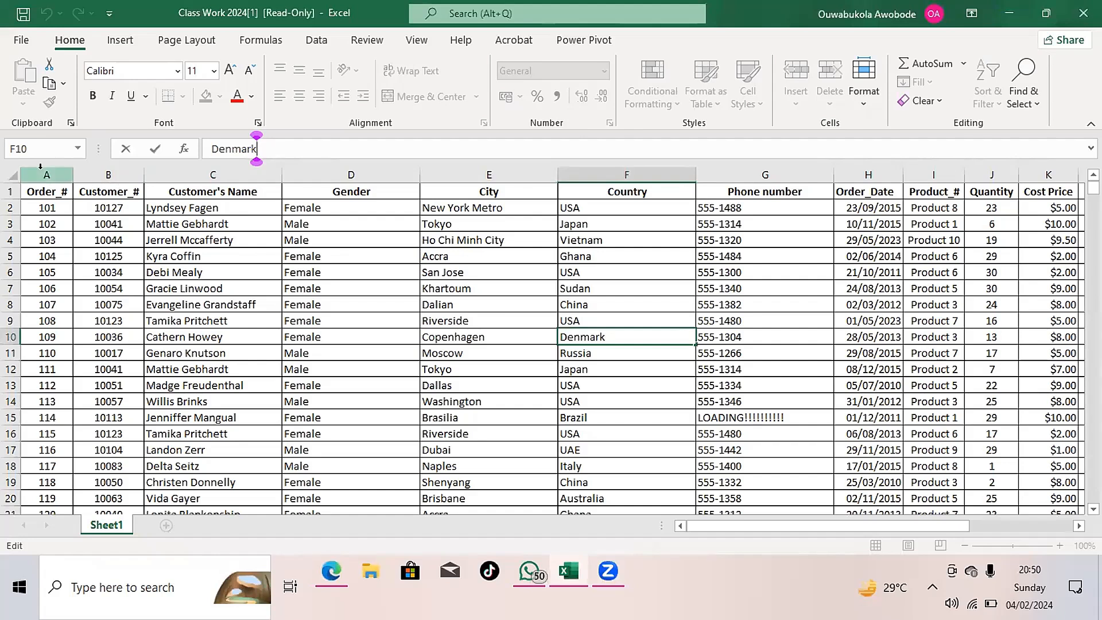
{"action": "left_click", "coordinate": [45, 173]}
{"action": "left_click_drag", "start_coordinate": [138, 181], "coordinate": [781, 261]}
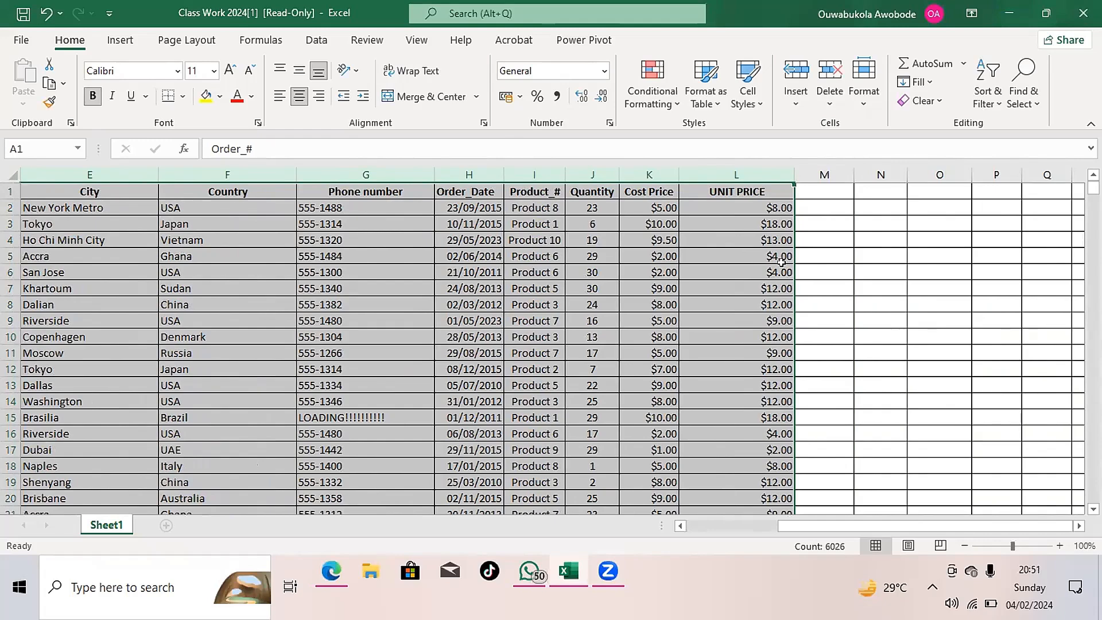
{"action": "scroll", "coordinate": [781, 262], "scroll_direction": "left", "scroll_amount": 4}
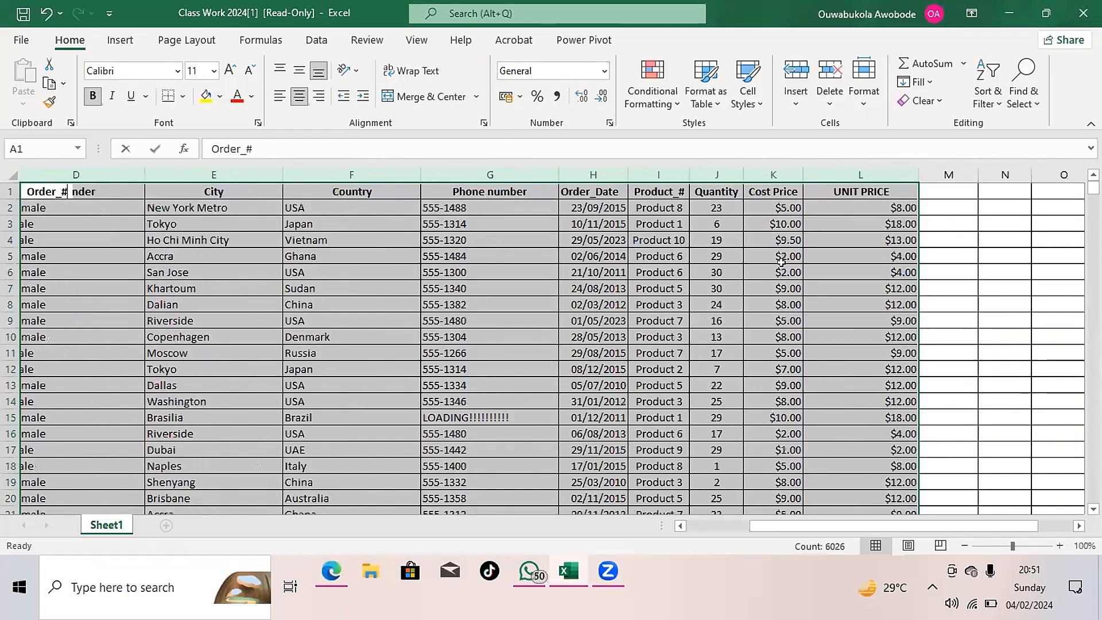
{"action": "type", "text": "T"}
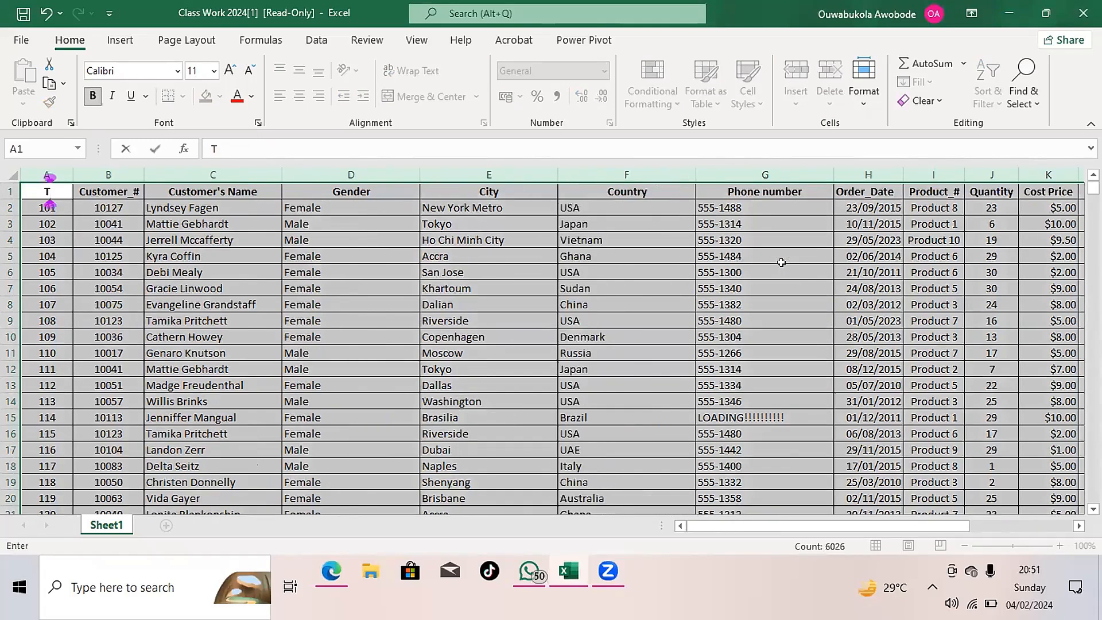
{"action": "key", "text": "BackSpace"}
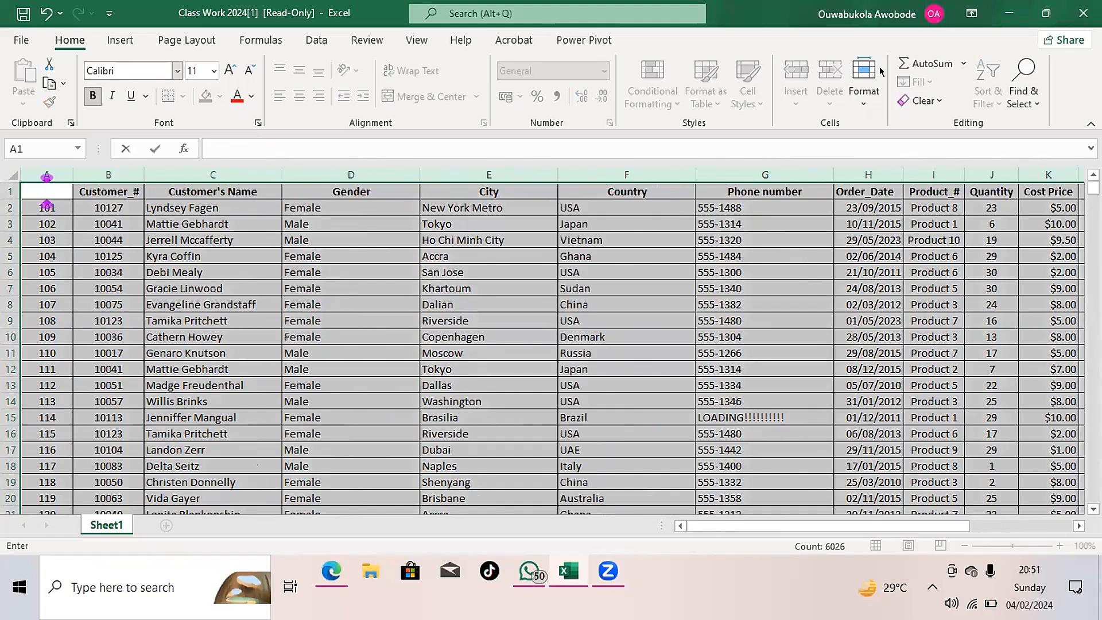
{"action": "left_click", "coordinate": [46, 13]}
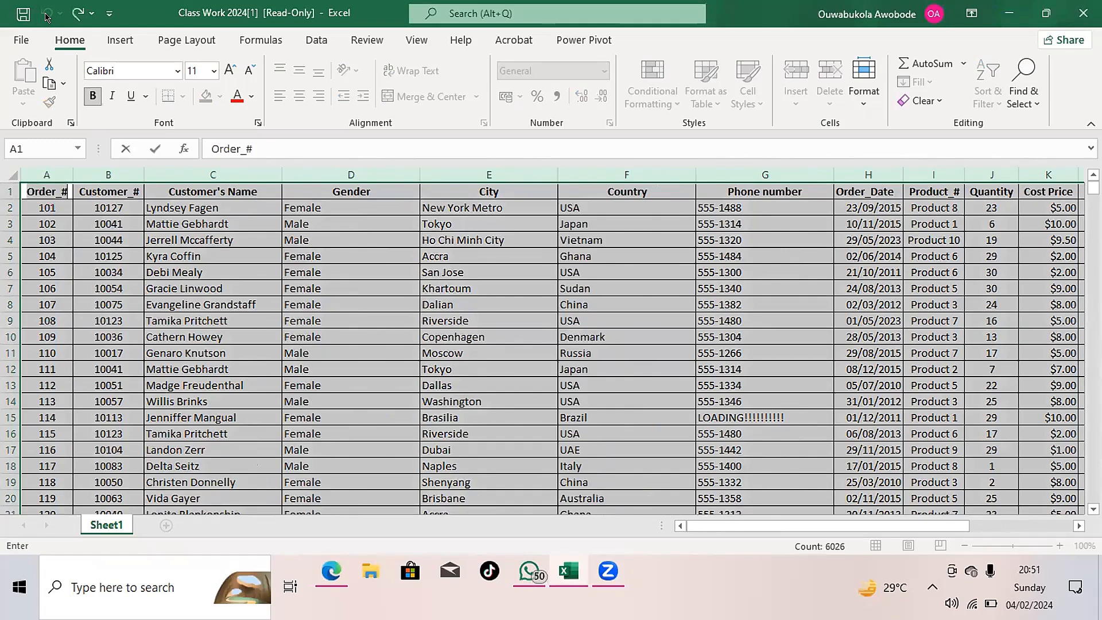
{"action": "left_click", "coordinate": [283, 287]}
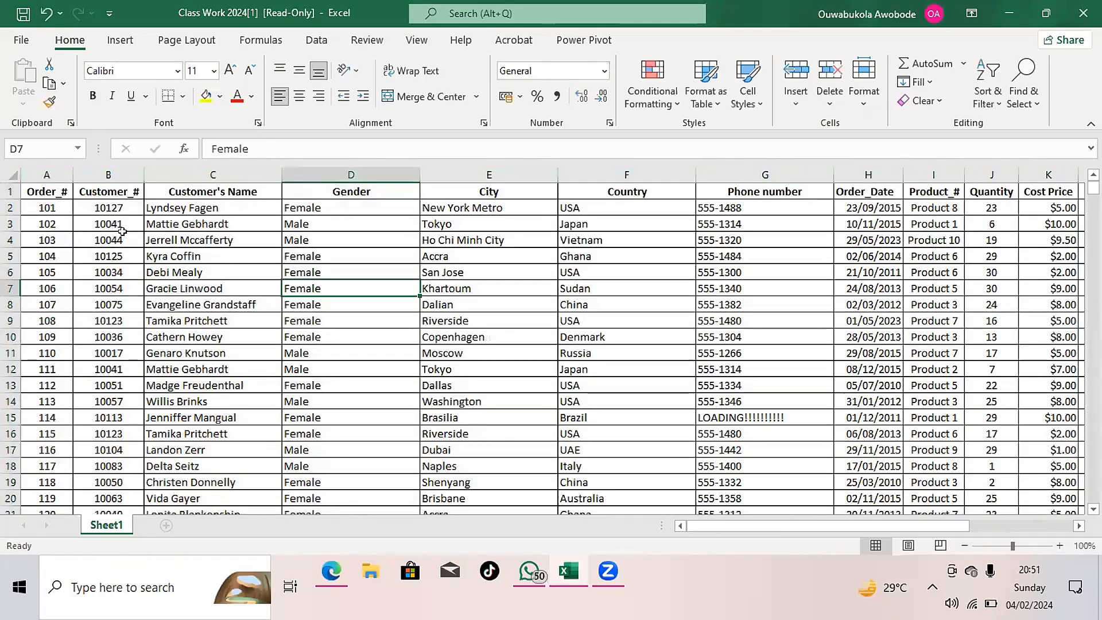
{"action": "left_click", "coordinate": [122, 232]}
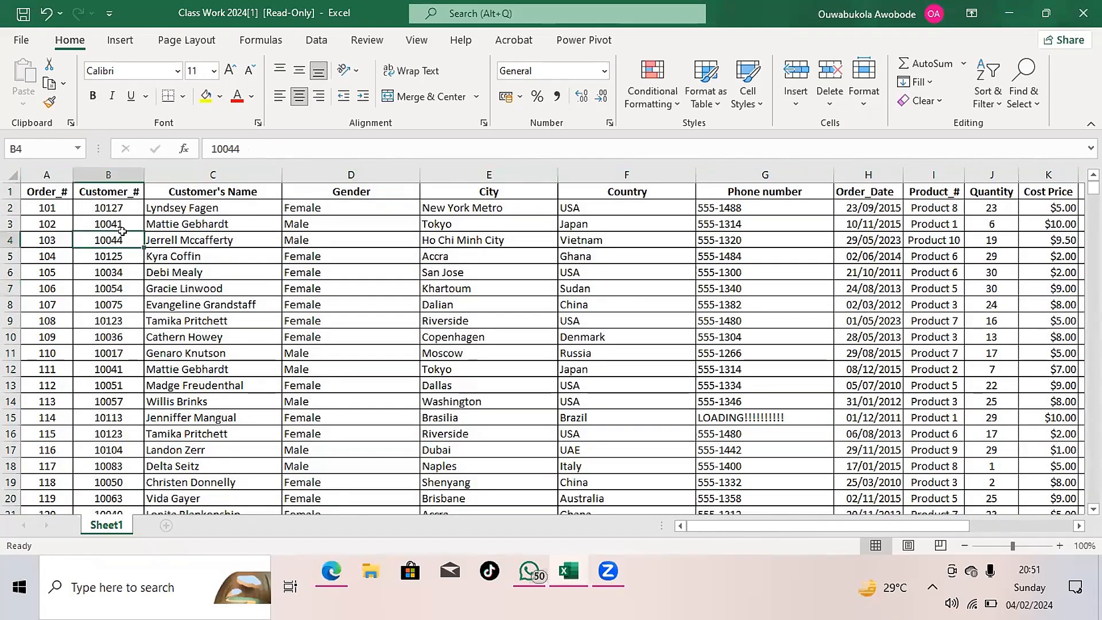
{"action": "double_click", "coordinate": [118, 229]}
{"action": "key", "text": "BackSpace"}
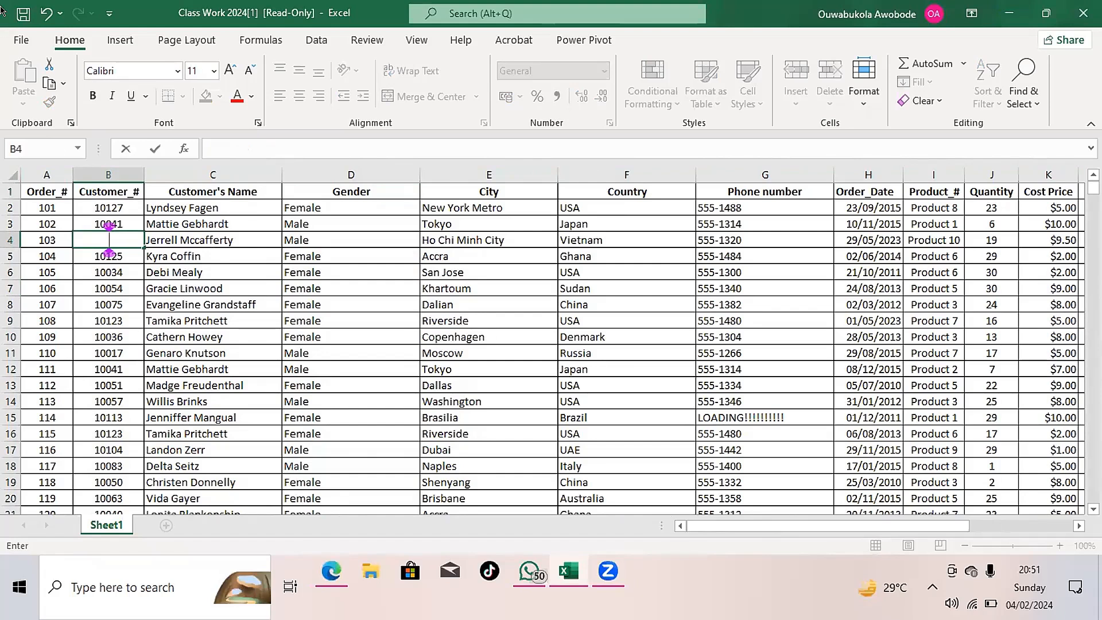
{"action": "left_click", "coordinate": [42, 9]}
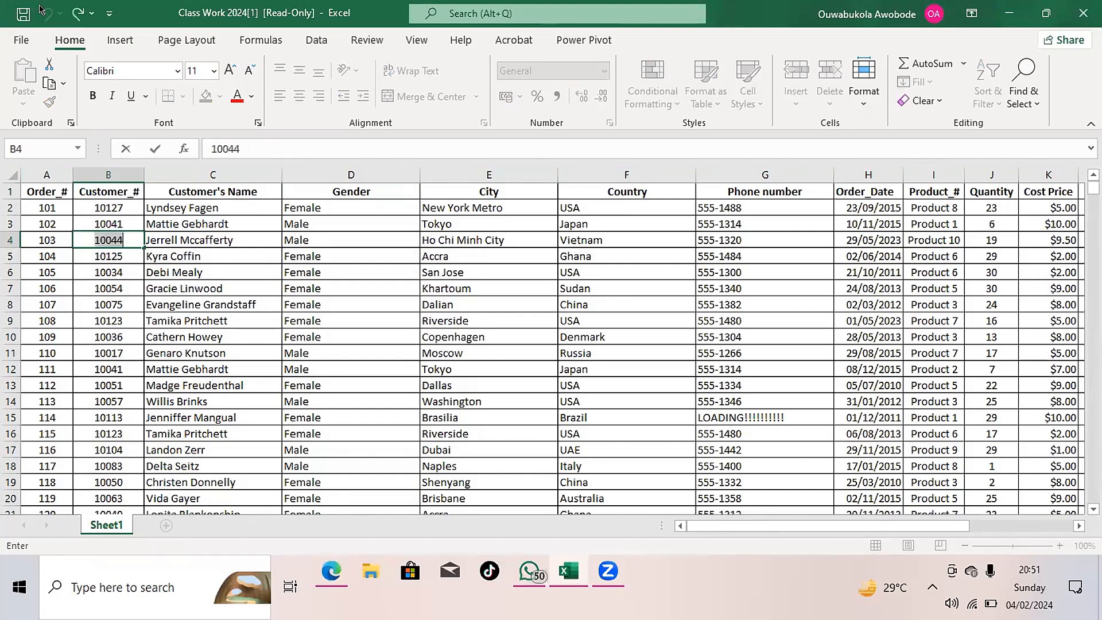
{"action": "left_click", "coordinate": [260, 240]}
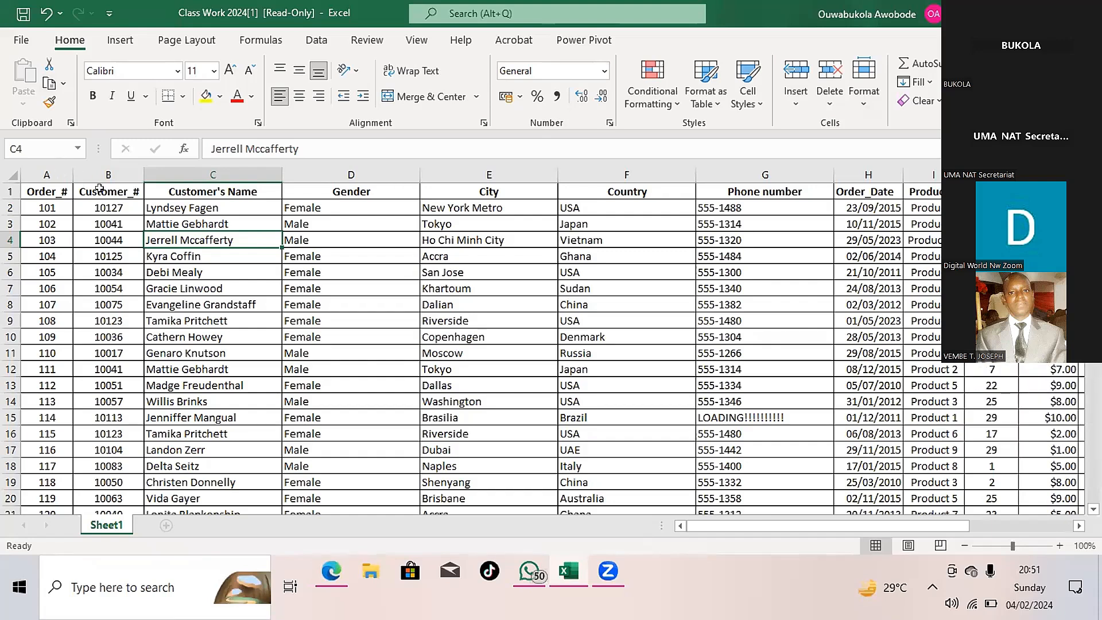
- Convert the order data in A1:L503 on Sheet1 into a table with headers
{"action": "left_click", "coordinate": [135, 194]}
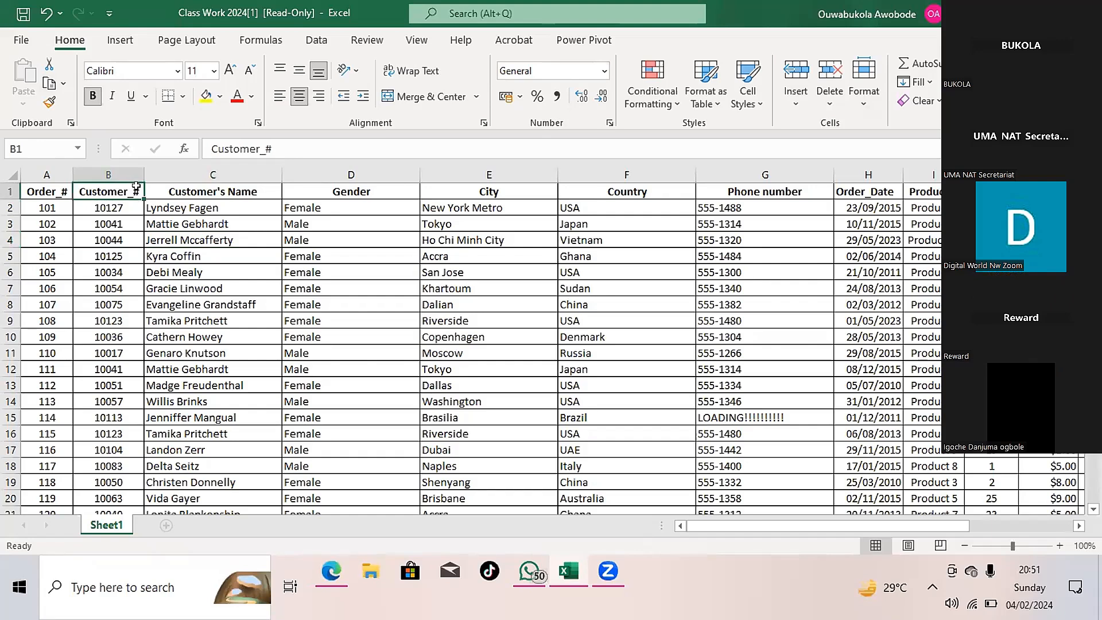
{"action": "double_click", "coordinate": [136, 186]}
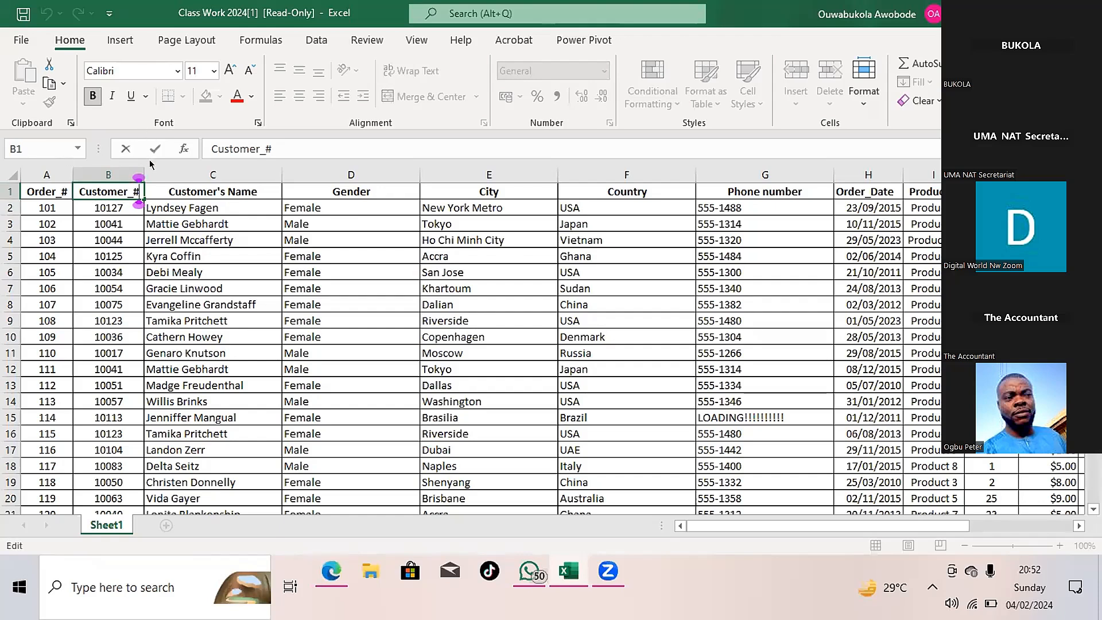
{"action": "left_click", "coordinate": [106, 39]}
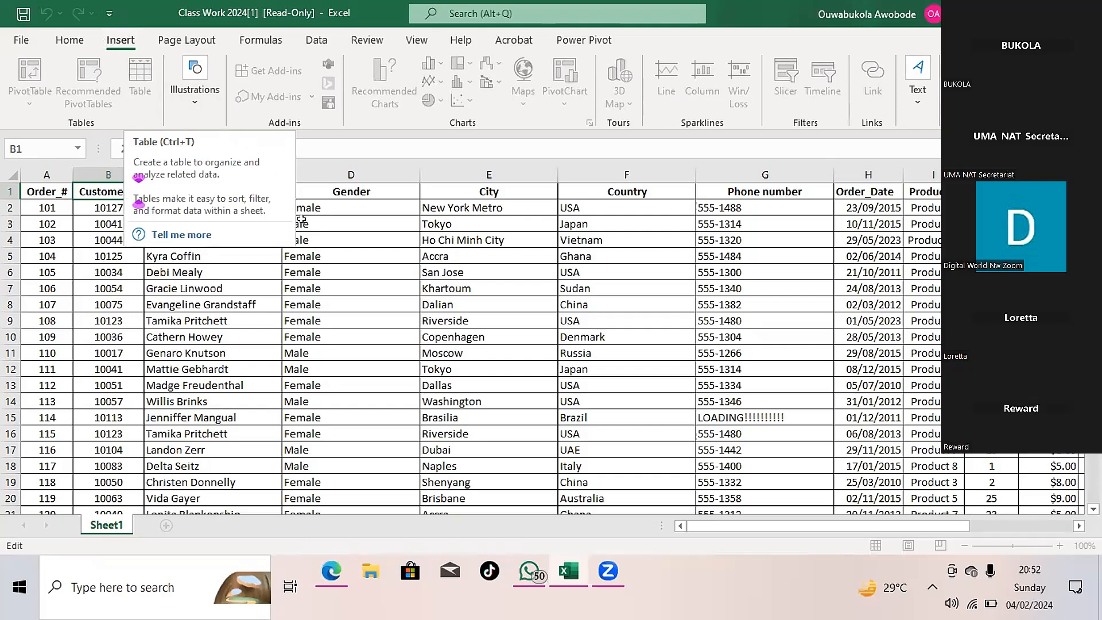
{"action": "left_click", "coordinate": [341, 283]}
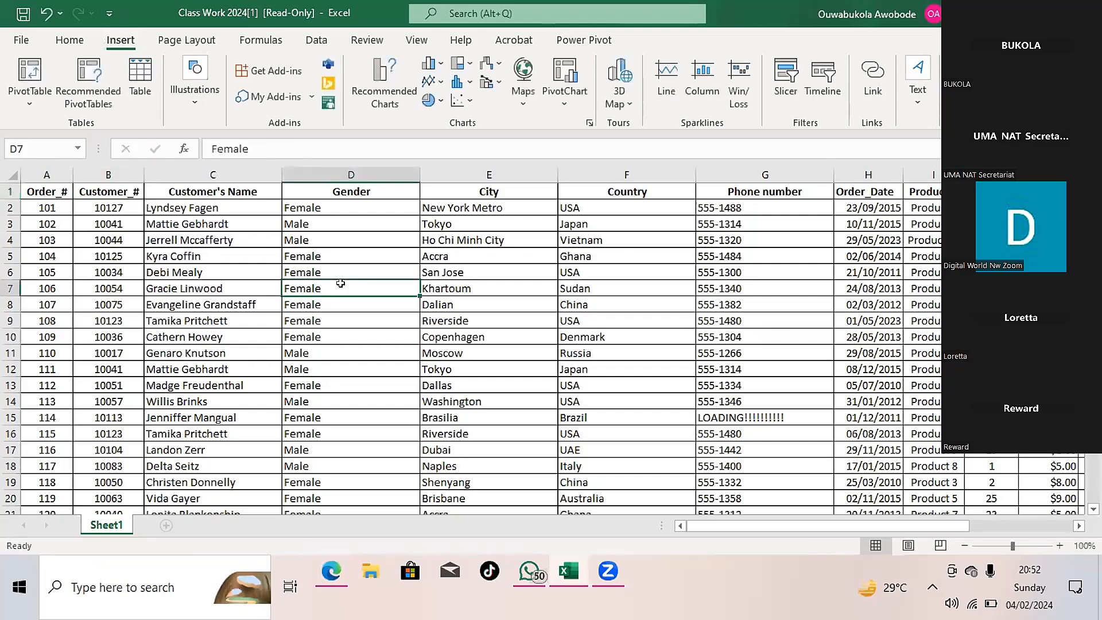
{"action": "key", "text": "ctrl+t"}
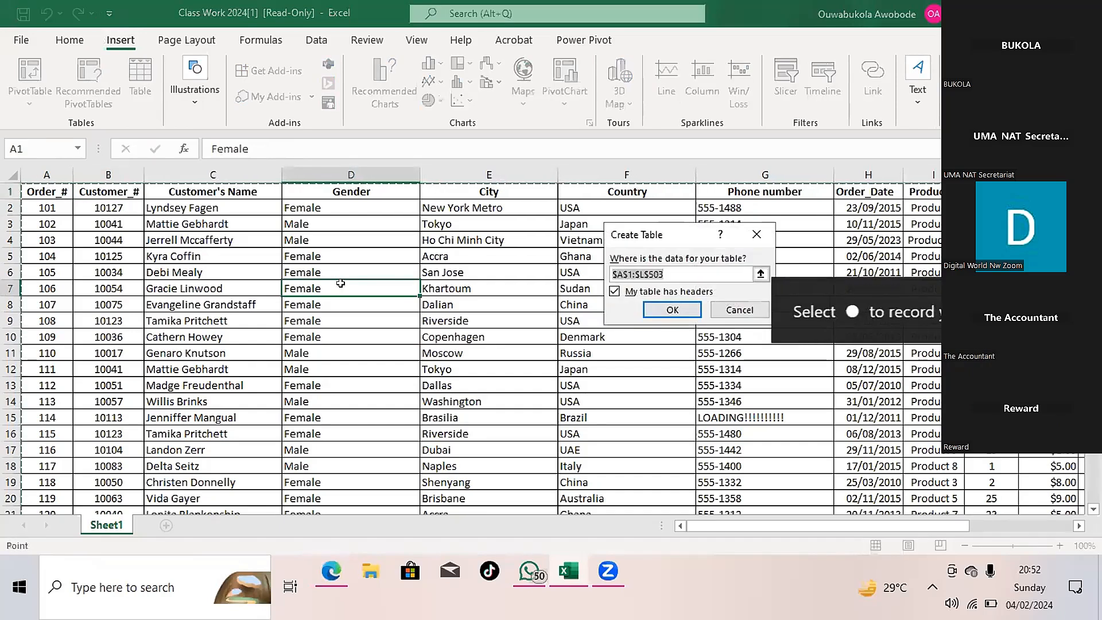
{"action": "left_click", "coordinate": [675, 310]}
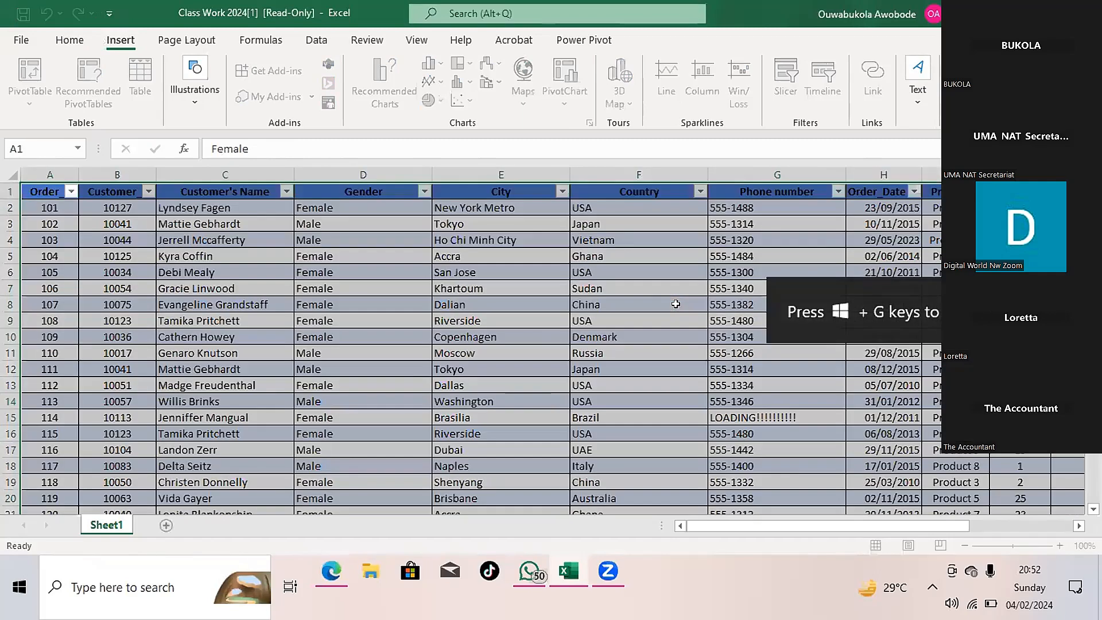
{"action": "left_click", "coordinate": [676, 305]}
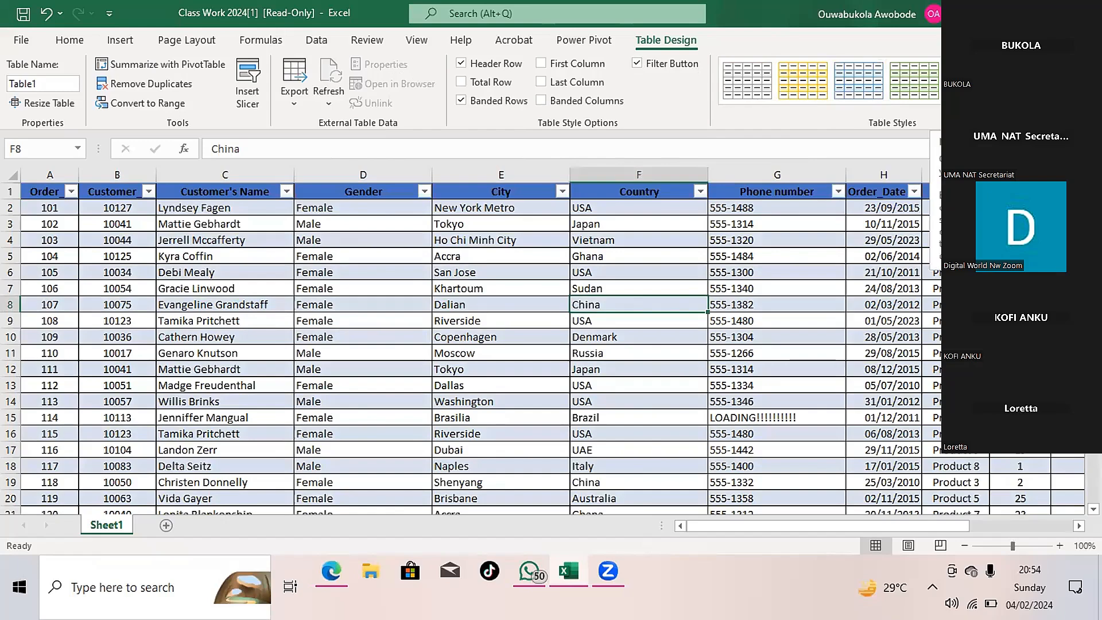
- Look through the available Light and Medium table styles for the order table, leaving without choosing one
{"action": "left_click", "coordinate": [1061, 99]}
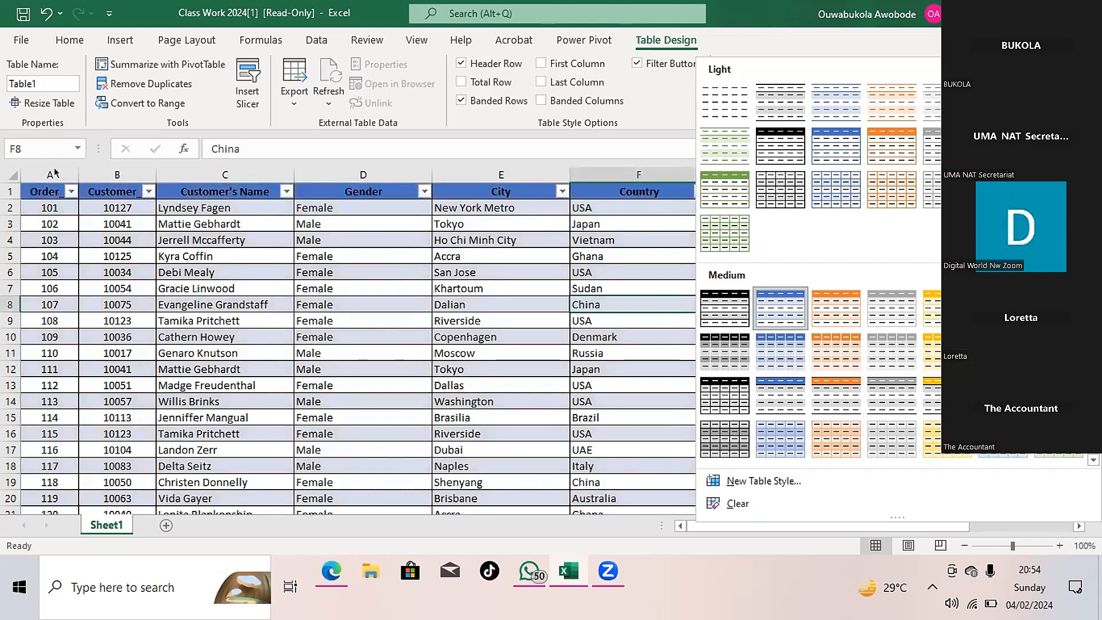
{"action": "key", "text": "Escape"}
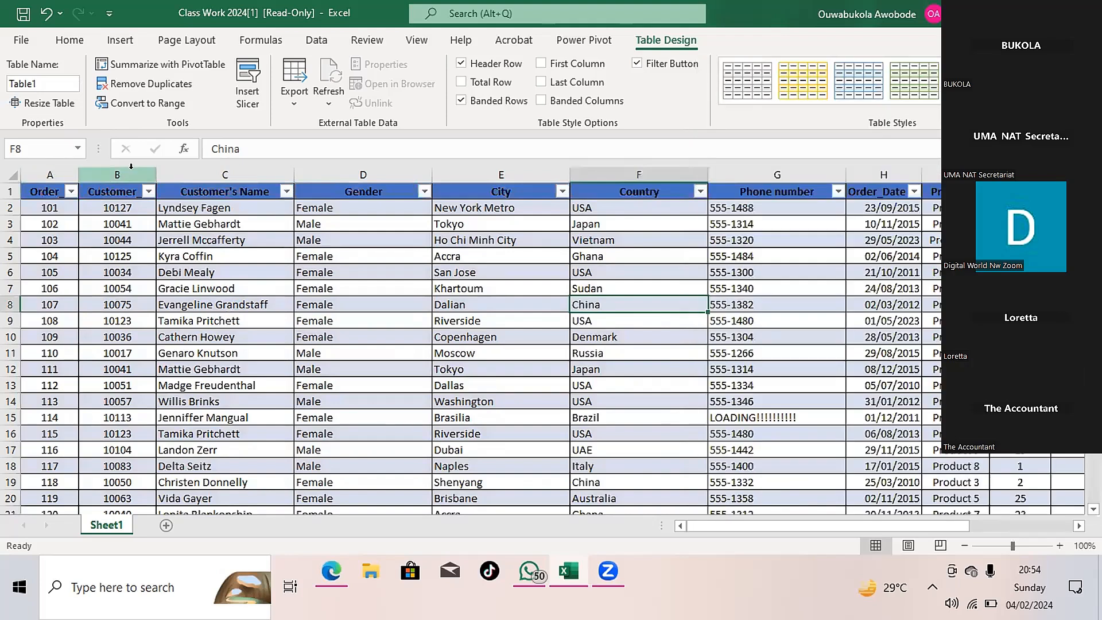
- Apply an orange Medium table style to the entire order table
{"action": "left_click", "coordinate": [71, 176]}
{"action": "mouse_move", "coordinate": [71, 176]}
{"action": "left_mouse_down"}
{"action": "mouse_move", "coordinate": [882, 215]}
{"action": "mouse_move", "coordinate": [815, 253]}
{"action": "mouse_move", "coordinate": [372, 213]}
{"action": "mouse_move", "coordinate": [352, 201]}
{"action": "mouse_move", "coordinate": [514, 242]}
{"action": "mouse_move", "coordinate": [738, 253]}
{"action": "mouse_move", "coordinate": [360, 179]}
{"action": "left_mouse_up"}
{"action": "left_click", "coordinate": [363, 256]}
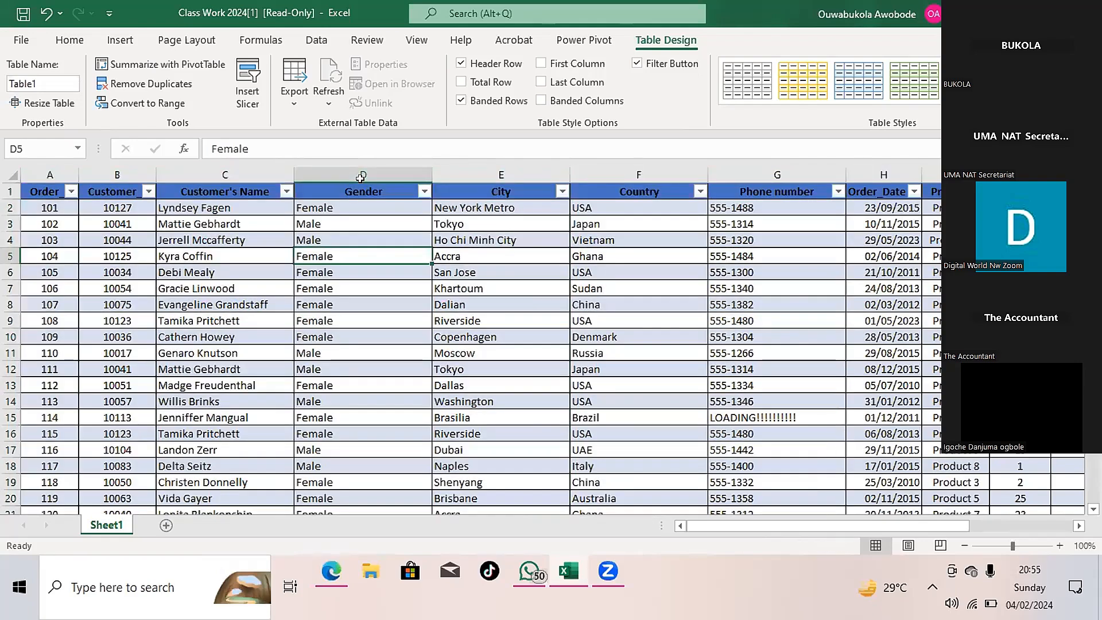
{"action": "key", "text": "ctrl+a"}
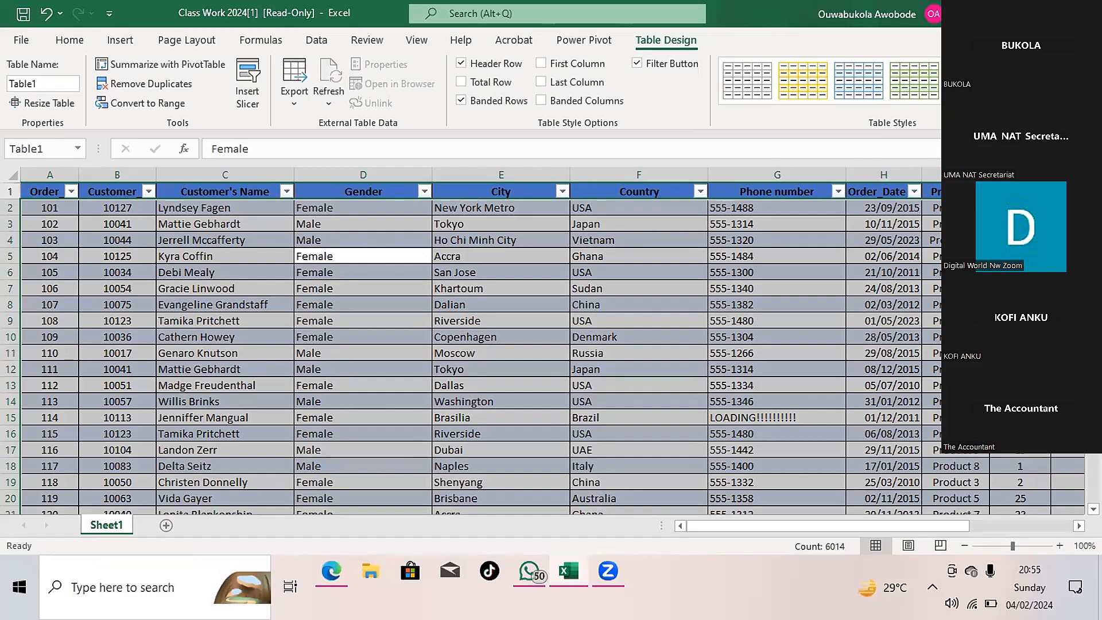
{"action": "left_click", "coordinate": [1060, 97]}
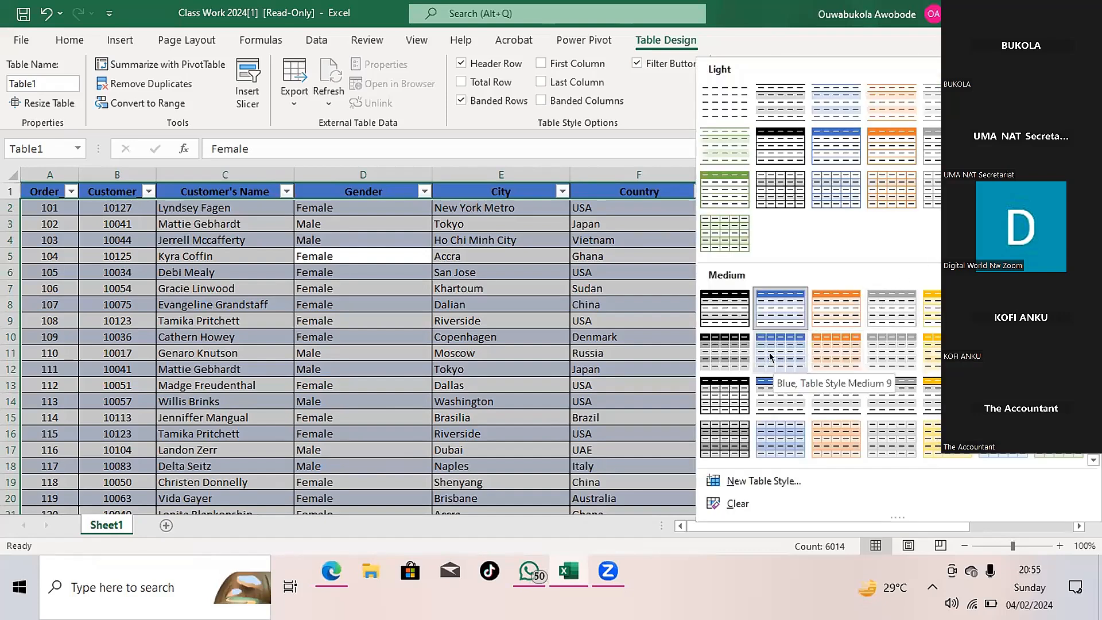
{"action": "left_click", "coordinate": [819, 368]}
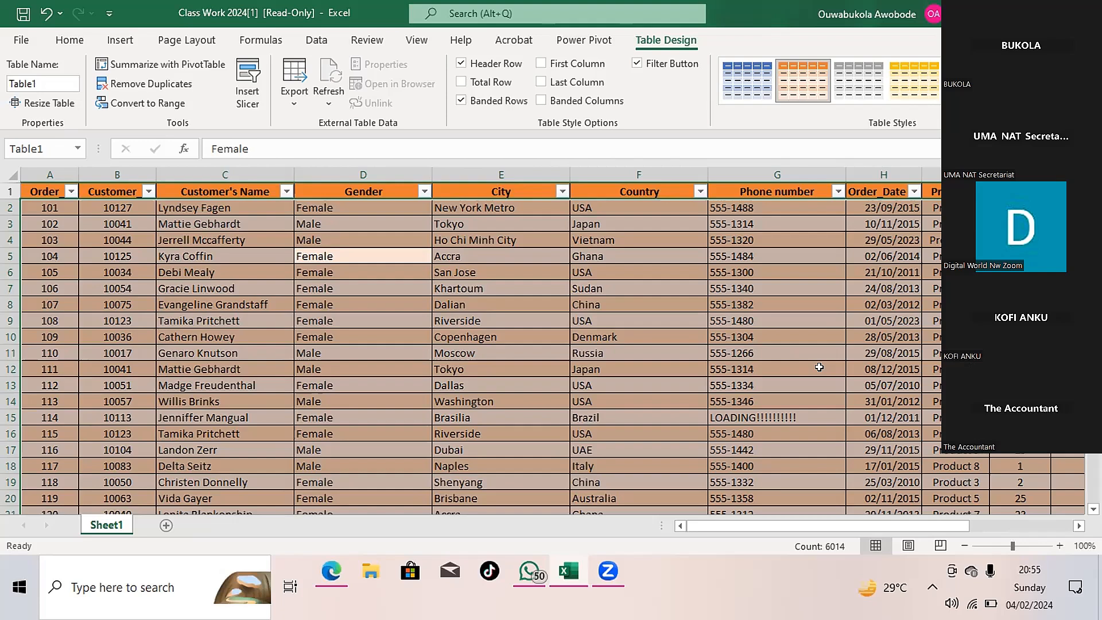
{"action": "left_click", "coordinate": [315, 329]}
{"action": "key", "text": "ctrl+Up"}
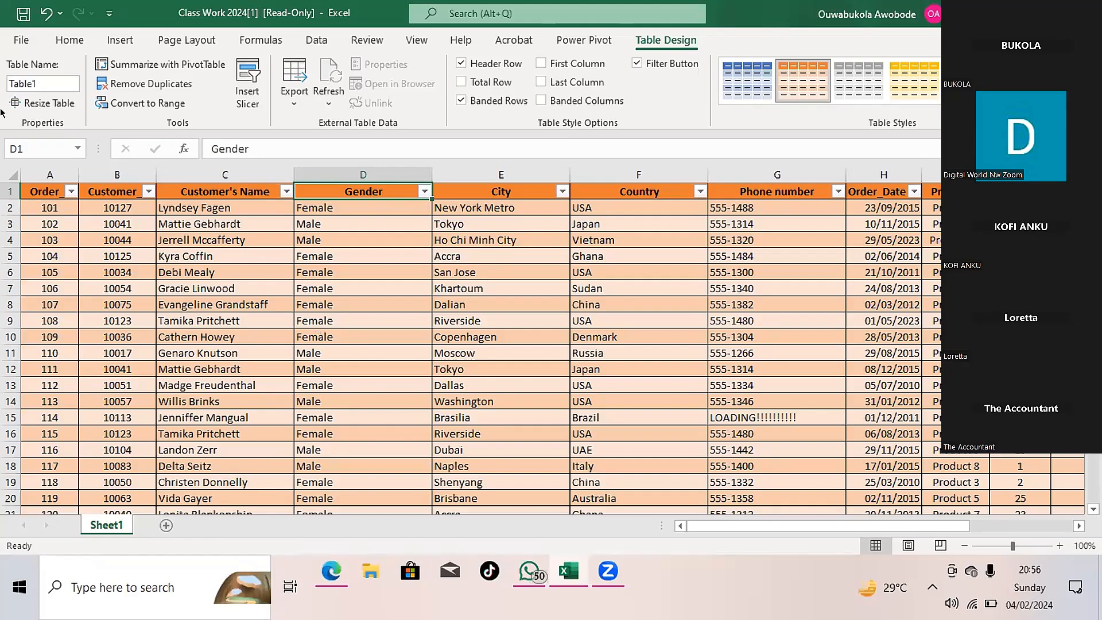
- Try to rename the order table from Table1 to CLASSWORK
{"action": "left_click", "coordinate": [36, 79]}
{"action": "left_click", "coordinate": [35, 80]}
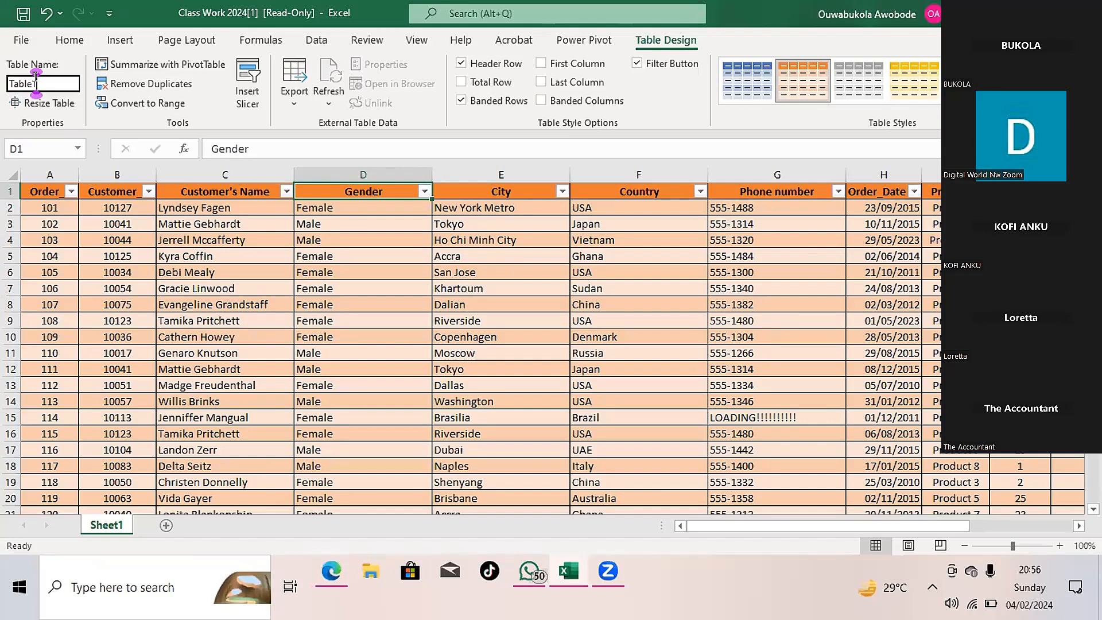
{"action": "key", "text": "BackSpace"}
{"action": "key", "text": "BackSpace"}
{"action": "key", "text": "BackSpace"}
{"action": "key", "text": "BackSpace"}
{"action": "key", "text": "BackSpace"}
{"action": "type", "text": "CLASSWORK"}
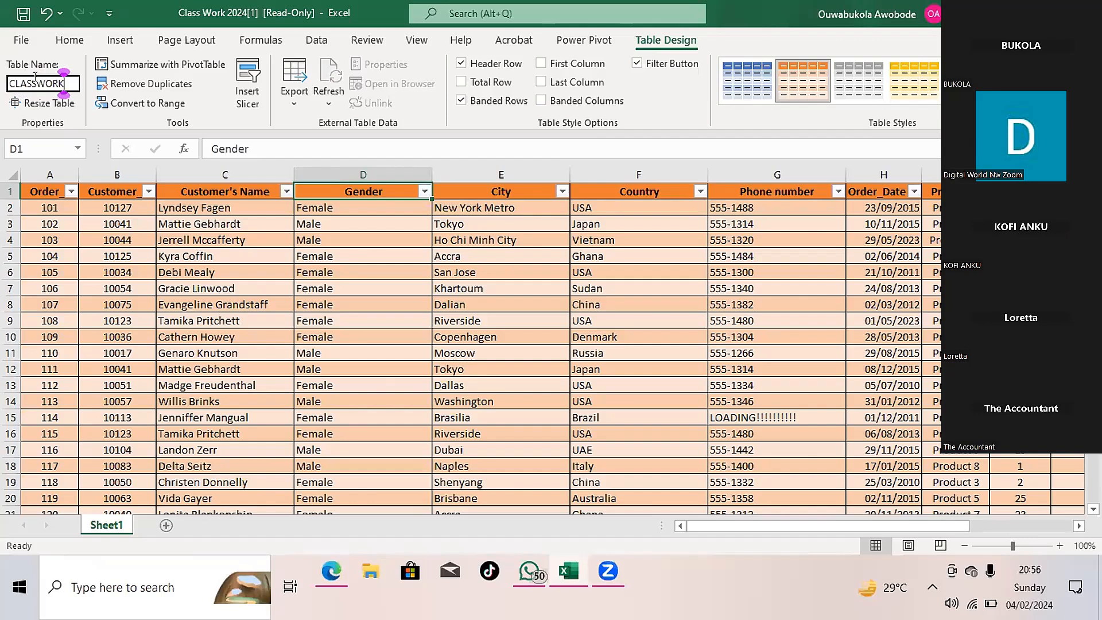
{"action": "key", "text": "BackSpace"}
{"action": "key", "text": "BackSpace"}
{"action": "key", "text": "BackSpace"}
{"action": "key", "text": "BackSpace"}
{"action": "key", "text": "BackSpace"}
{"action": "key", "text": "BackSpace"}
{"action": "key", "text": "BackSpace"}
{"action": "key", "text": "BackSpace"}
{"action": "key", "text": "BackSpace"}
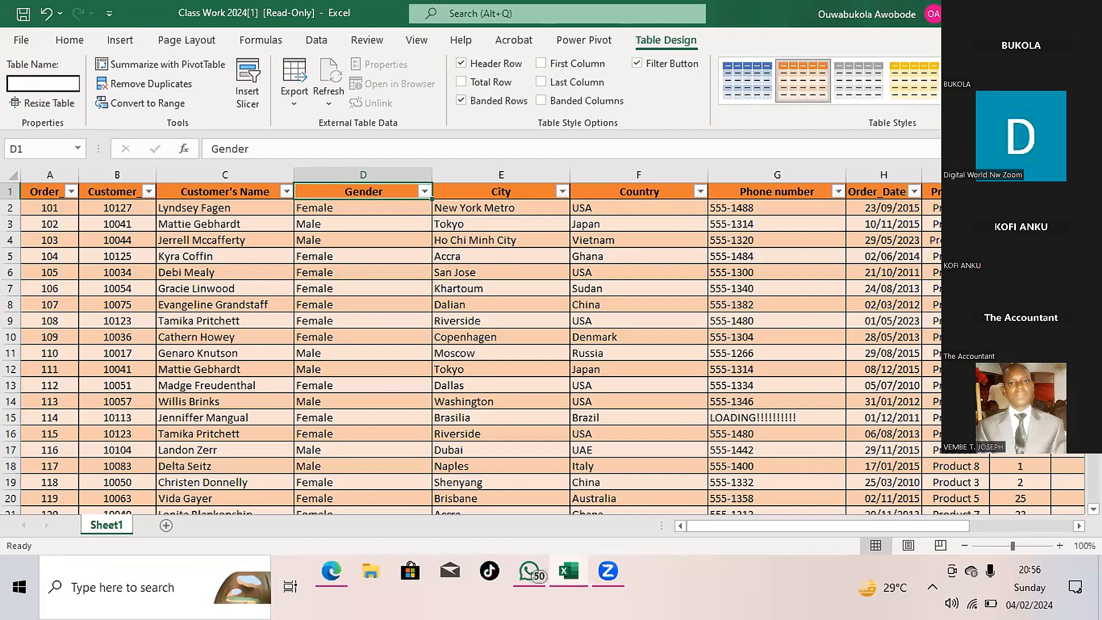
{"action": "type", "text": "CLASSWP"}
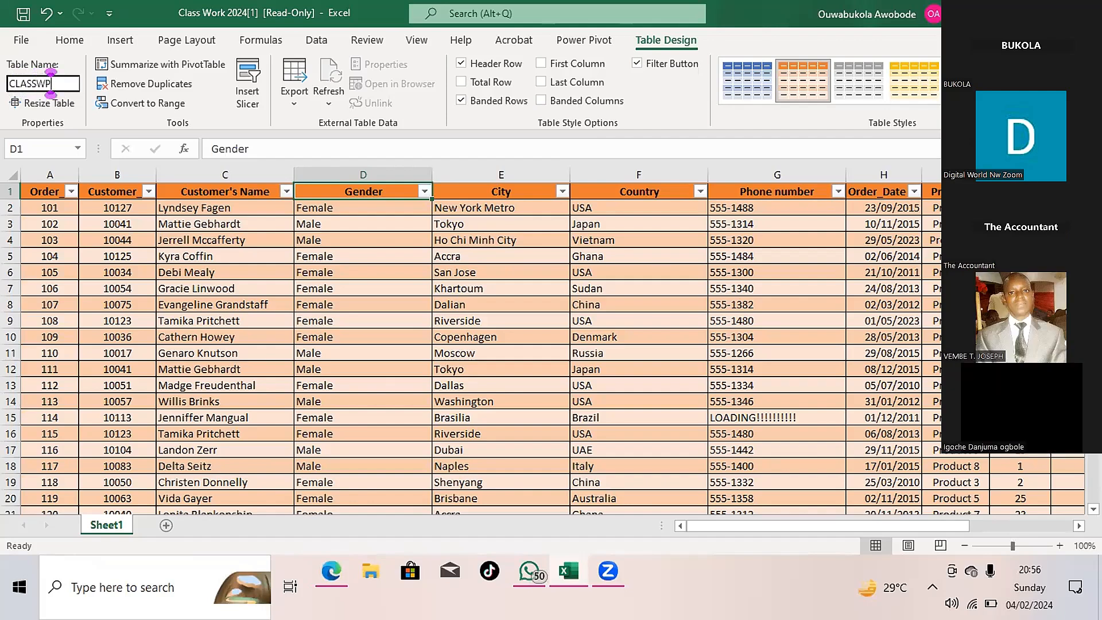
{"action": "type", "text": "RK"}
{"action": "key", "text": "Return"}
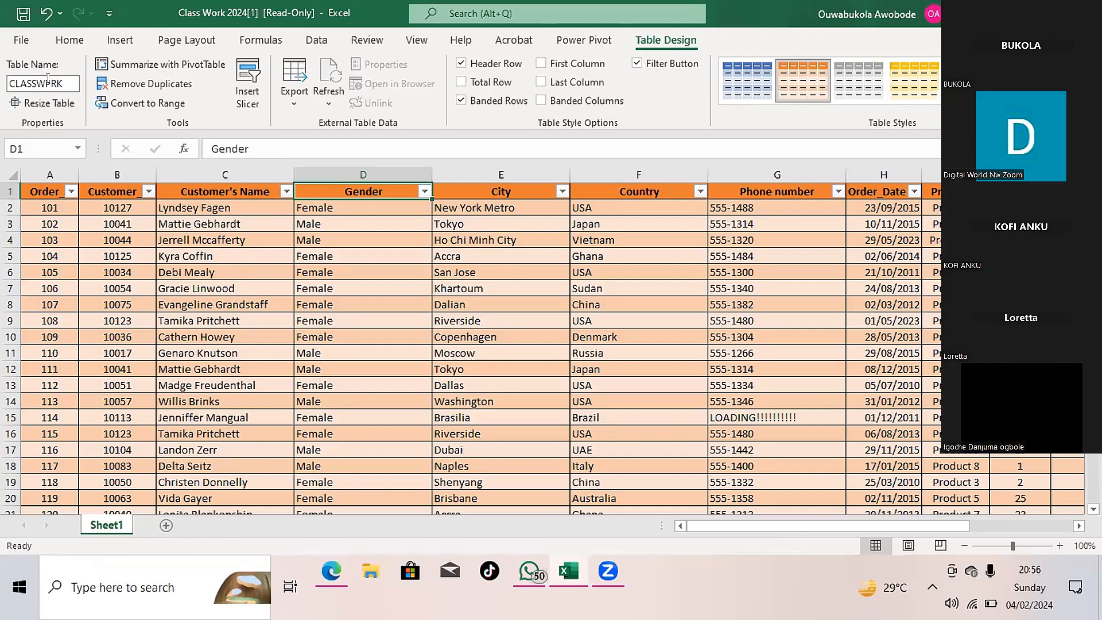
- Correct the spelling of the order table's name to CLASSWORK
{"action": "left_click", "coordinate": [47, 78]}
{"action": "key", "text": "BackSpace"}
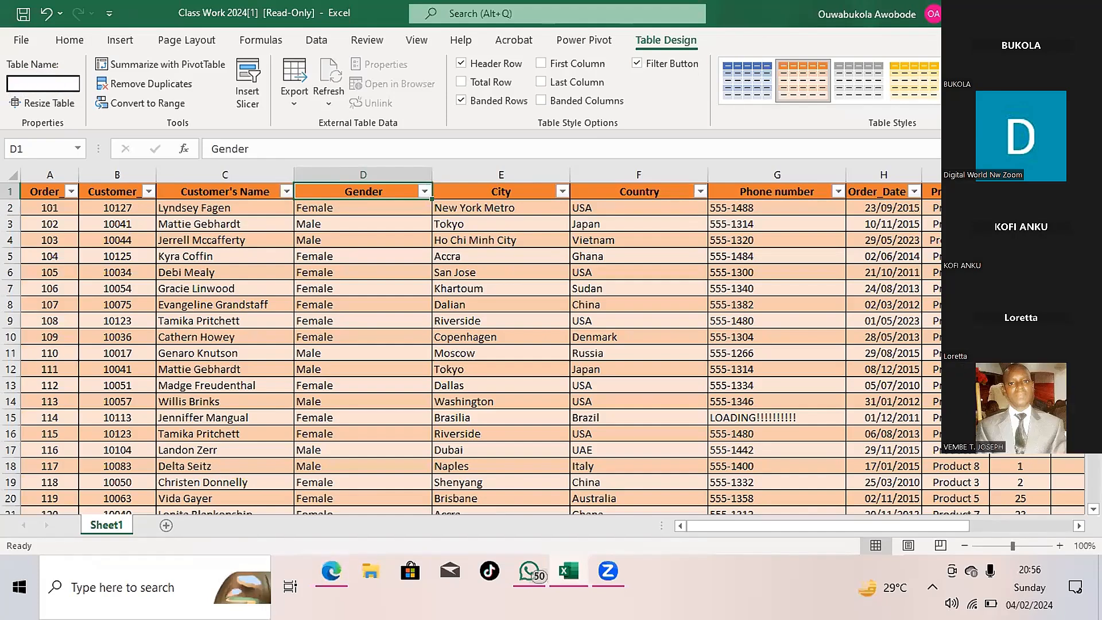
{"action": "type", "text": "CLASSWORK"}
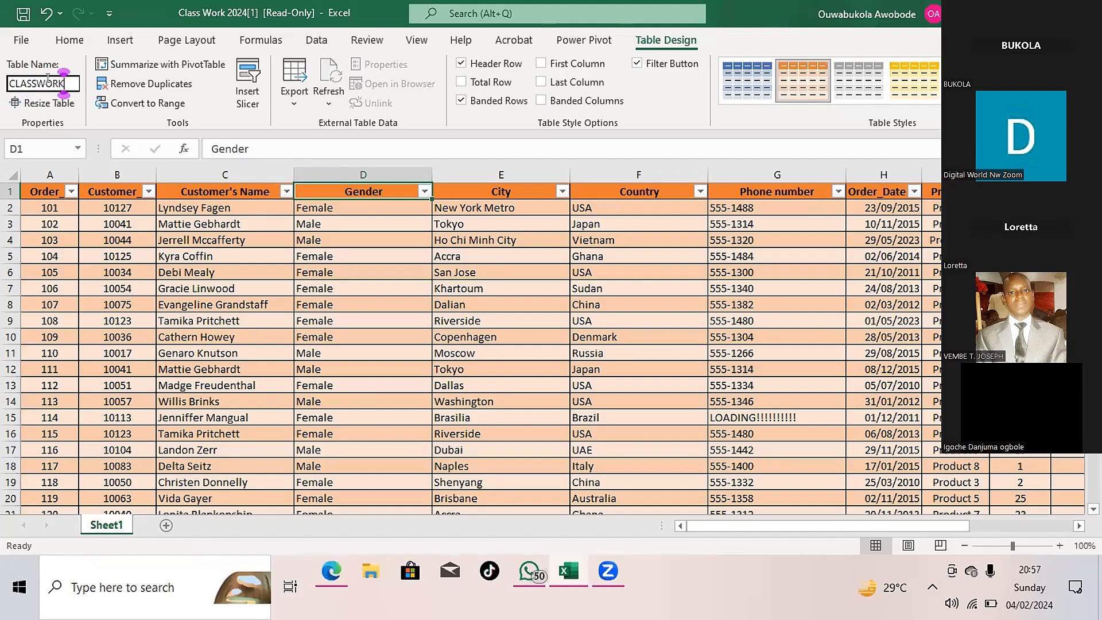
{"action": "key", "text": "Return"}
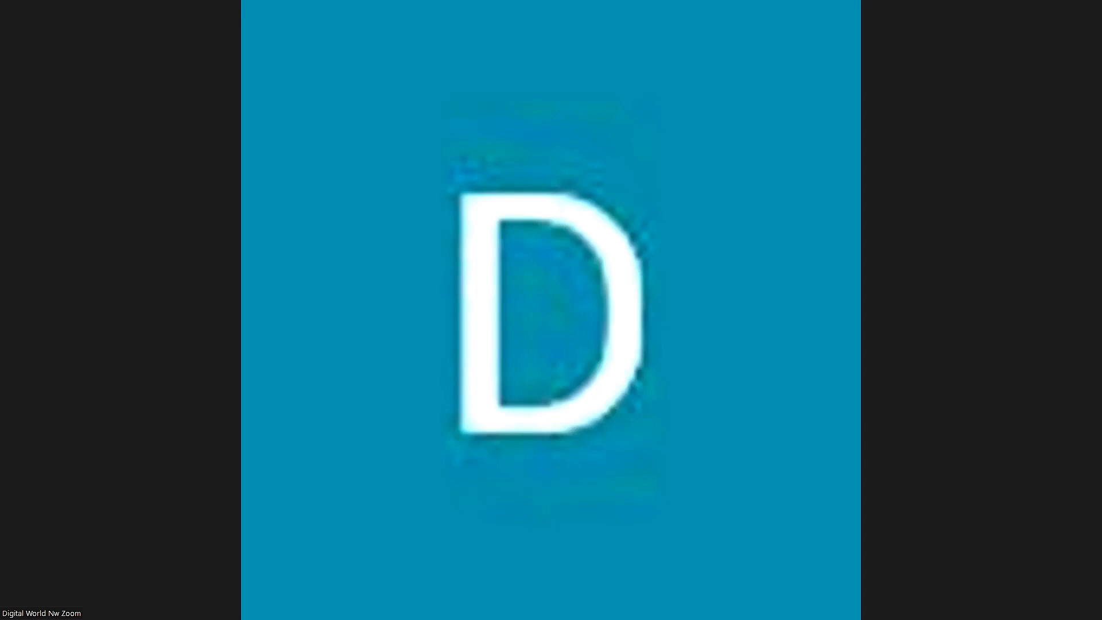
- Switch to Excel and bring up the Pivot 2 workbook at its Order sheet
{"action": "left_click", "coordinate": [1020, 9]}
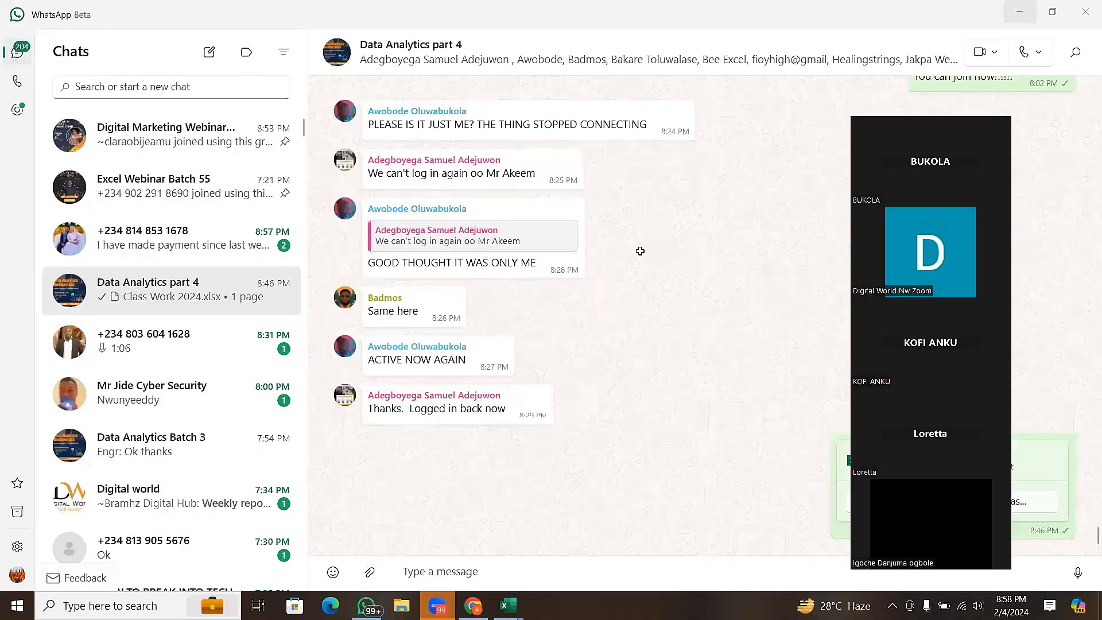
{"action": "key", "text": "alt+Tab"}
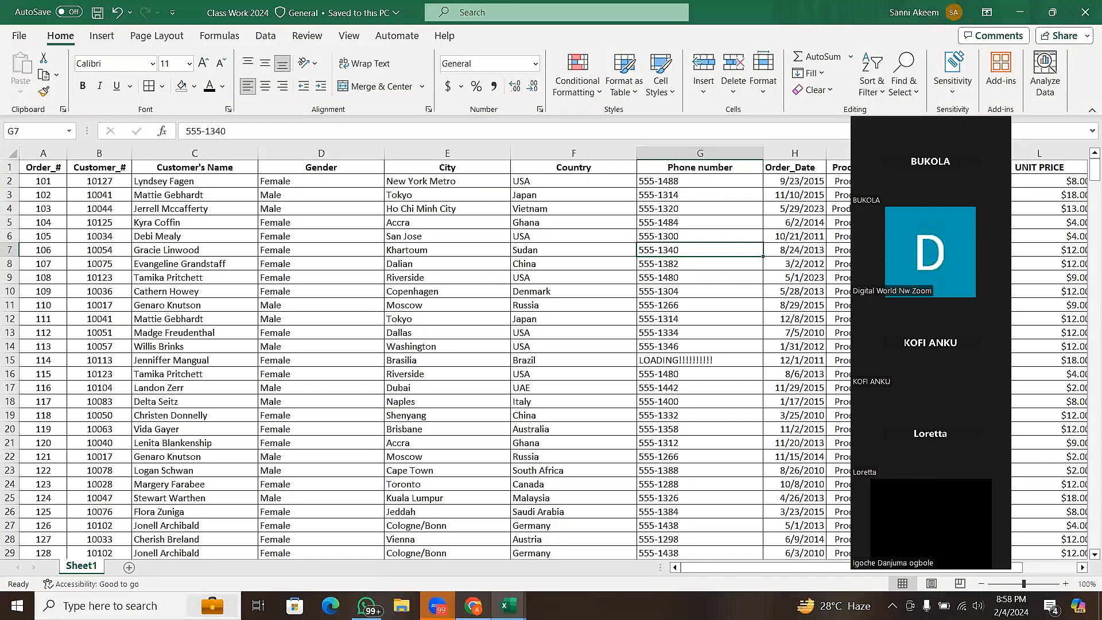
{"action": "mouse_move", "coordinate": [508, 604]}
{"action": "left_click", "coordinate": [519, 570]}
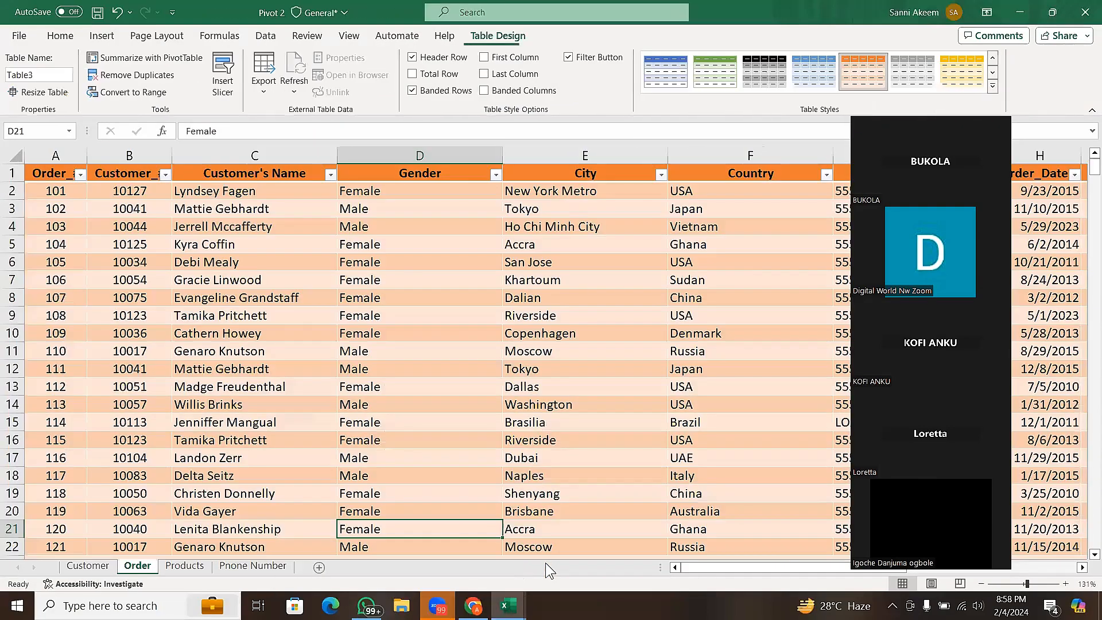
- Add a new table column headed TSP in M1, directly after UNIT PRICE on the Order sheet
{"action": "left_click_drag", "start_coordinate": [783, 571], "coordinate": [848, 570]}
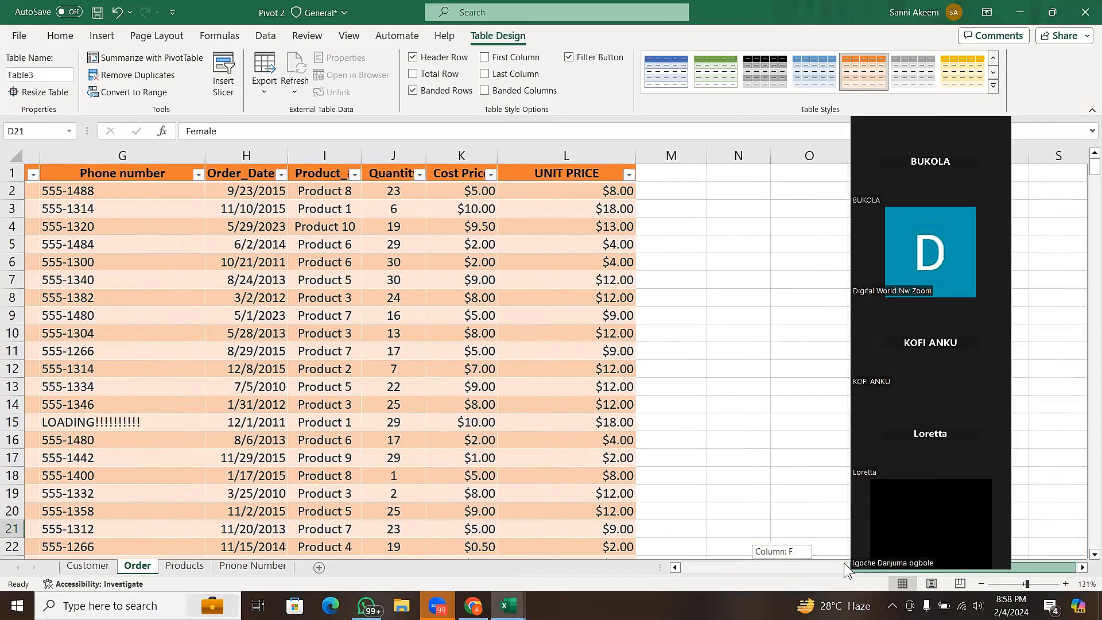
{"action": "left_click_drag", "start_coordinate": [709, 497], "coordinate": [521, 230]}
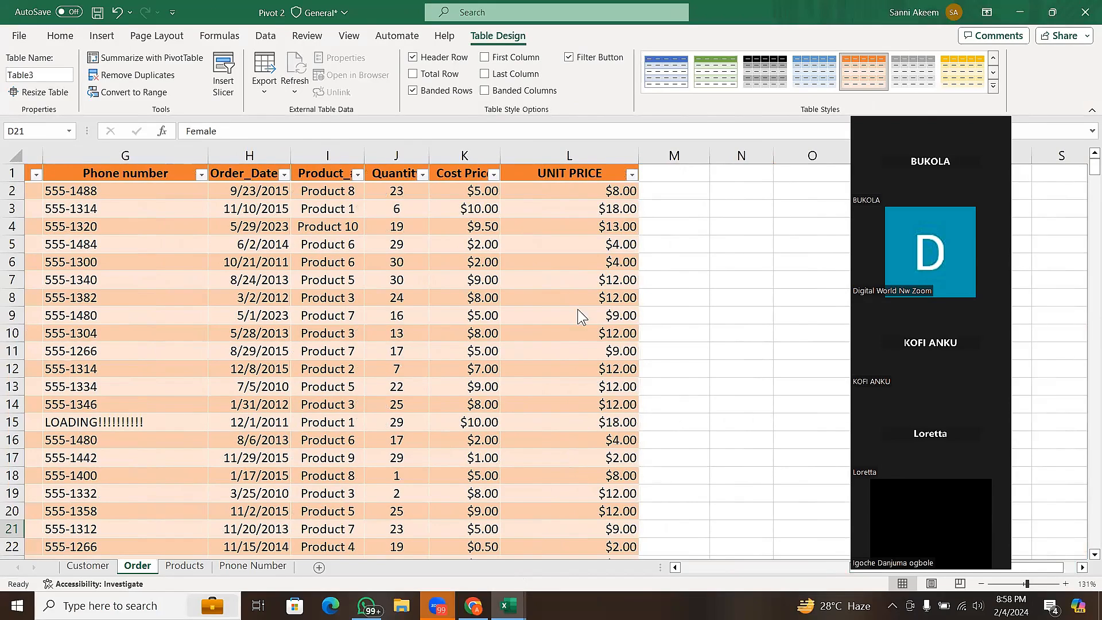
{"action": "left_click", "coordinate": [668, 175]}
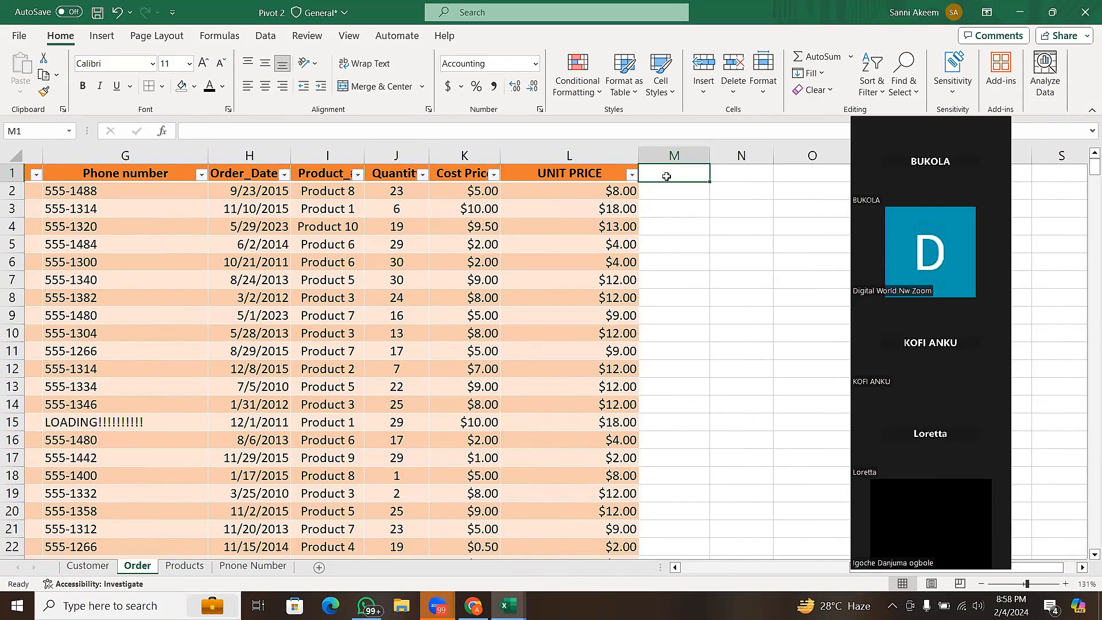
{"action": "type", "text": "TC"}
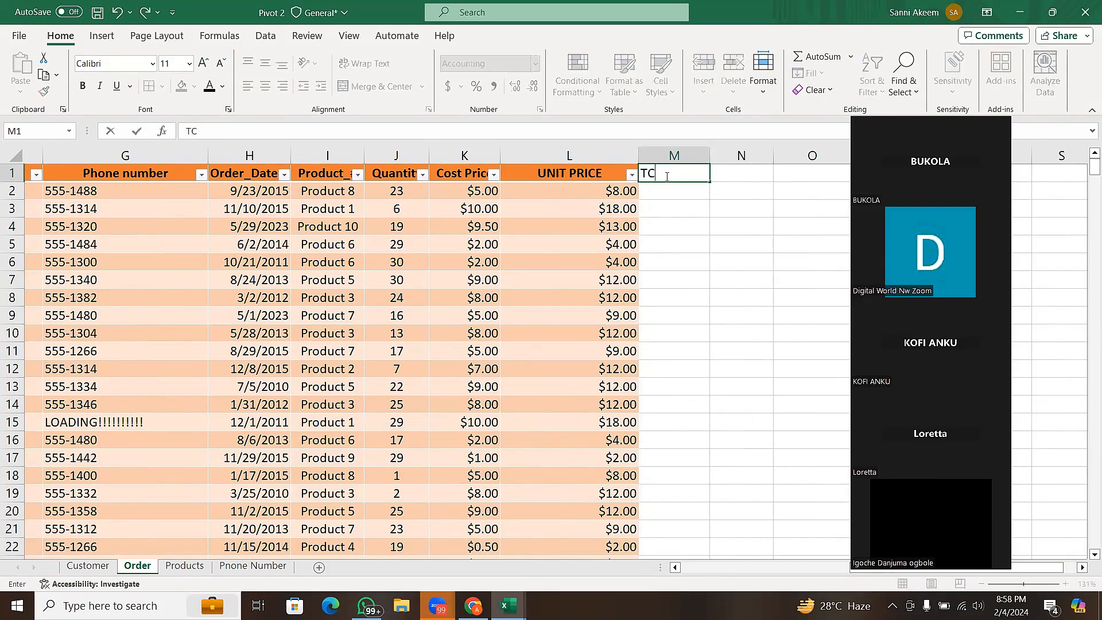
{"action": "key", "text": "BackSpace"}
{"action": "key", "text": "BackSpace"}
{"action": "type", "text": "TS"}
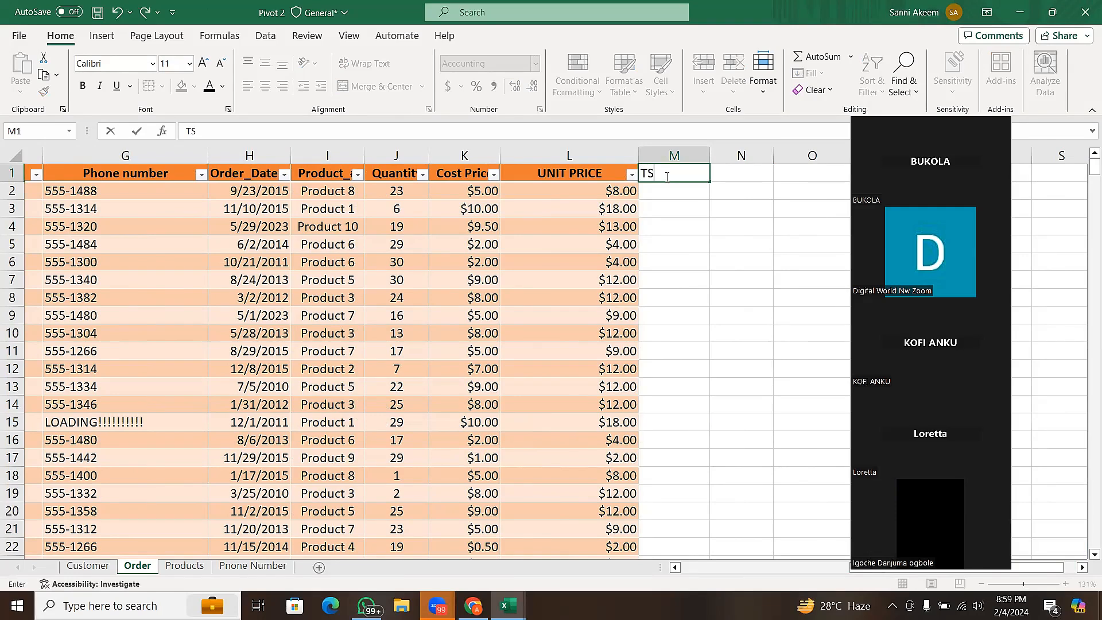
{"action": "type", "text": "P"}
{"action": "key", "text": "Return"}
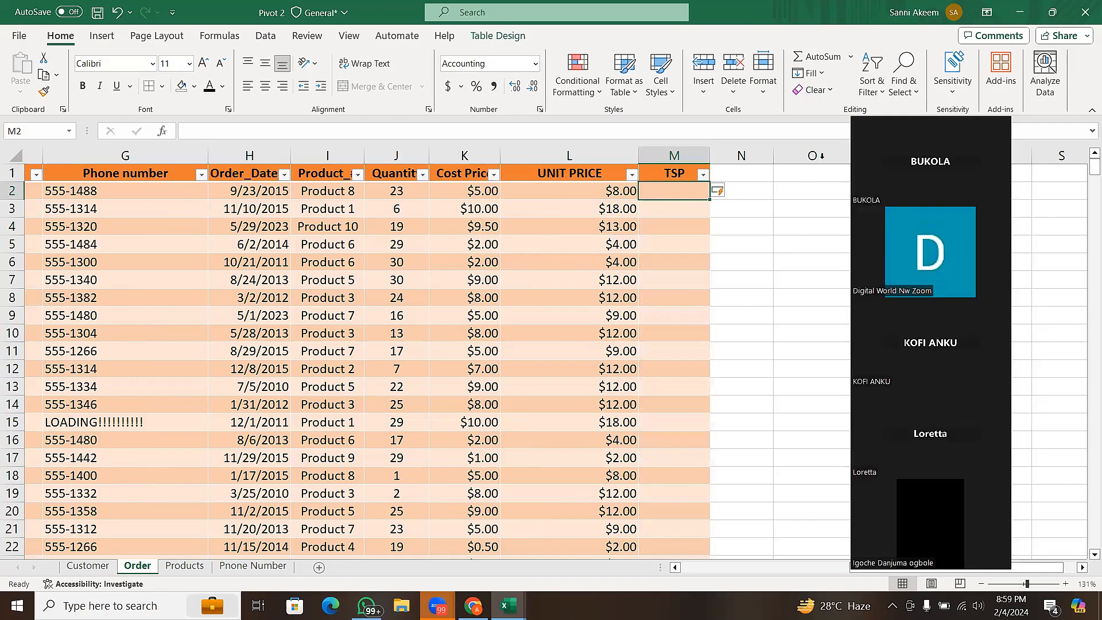
{"action": "left_click", "coordinate": [745, 178]}
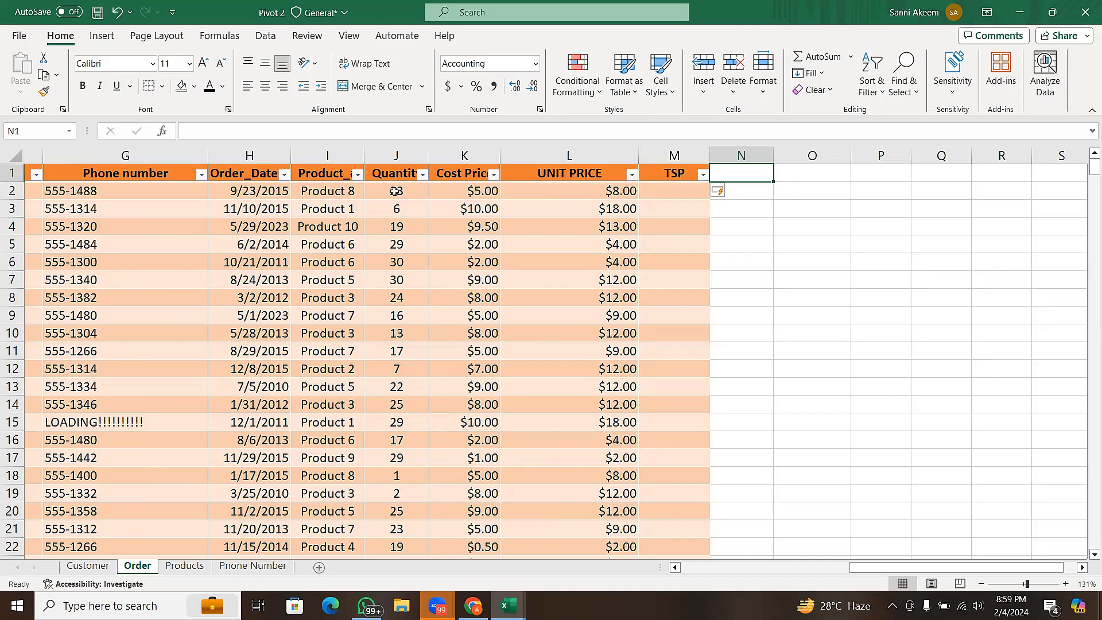
{"action": "left_click", "coordinate": [658, 195]}
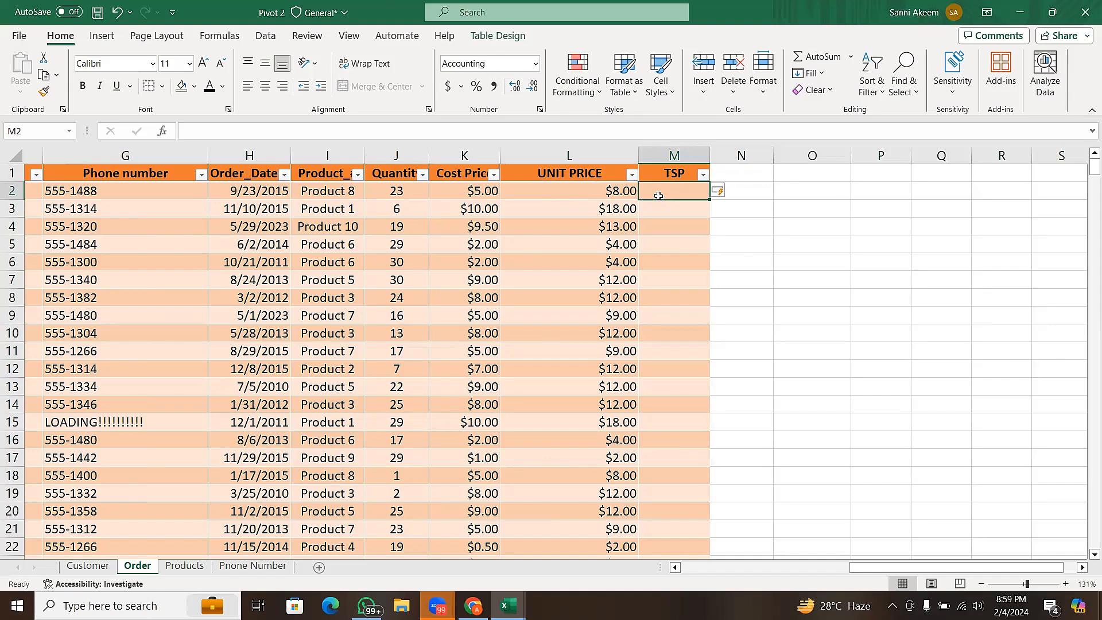
{"action": "type", "text": "="}
{"action": "left_click", "coordinate": [593, 188]}
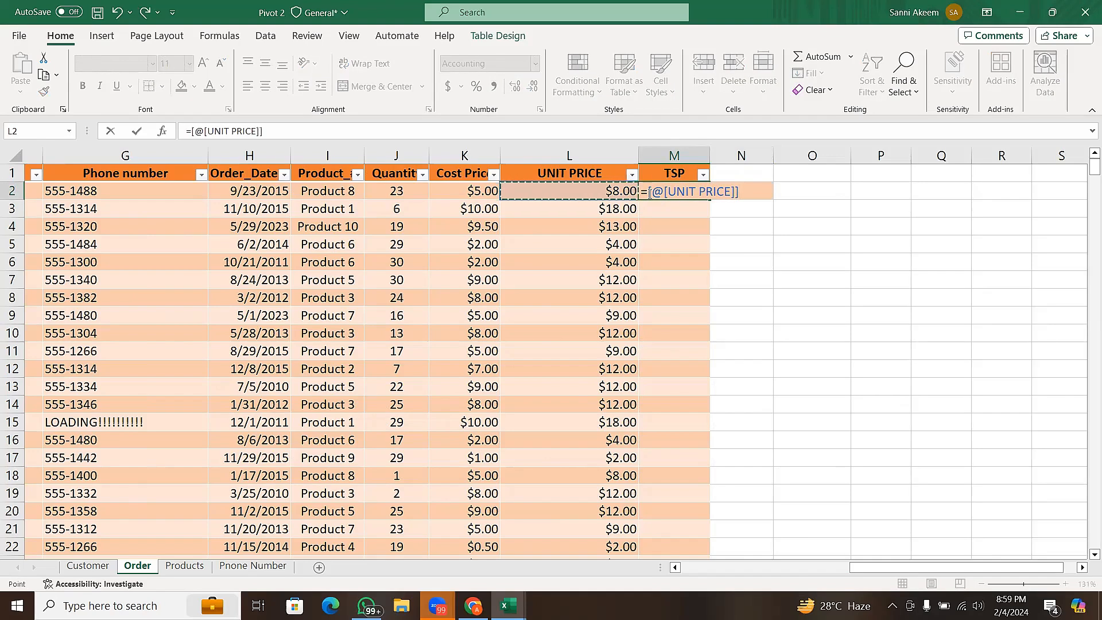
{"action": "left_click_drag", "start_coordinate": [650, 194], "coordinate": [748, 201]}
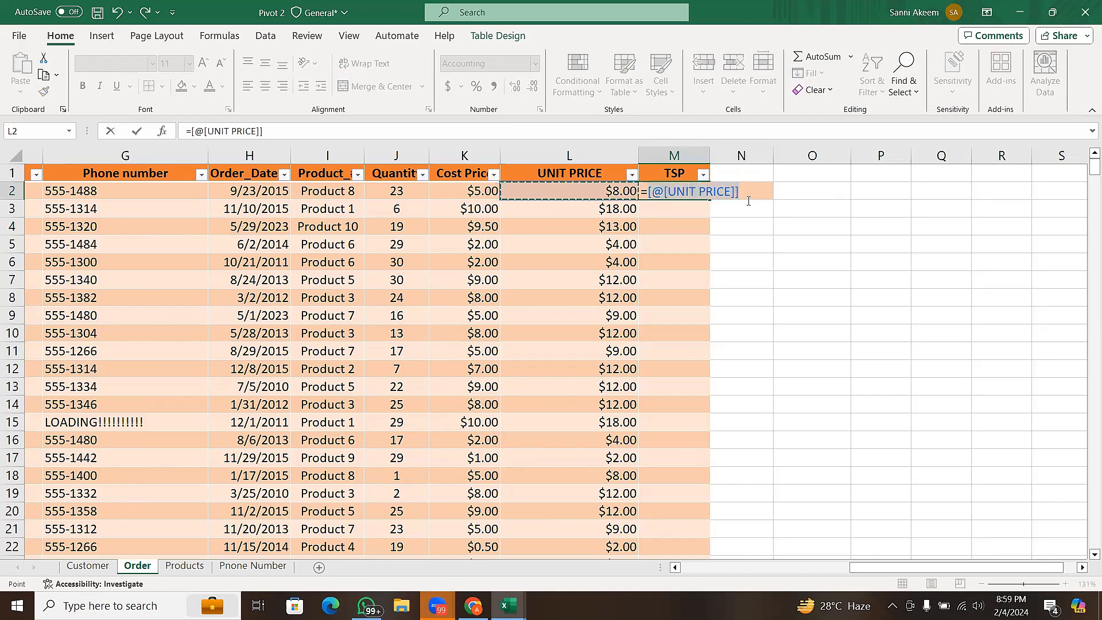
{"action": "left_click", "coordinate": [748, 199]}
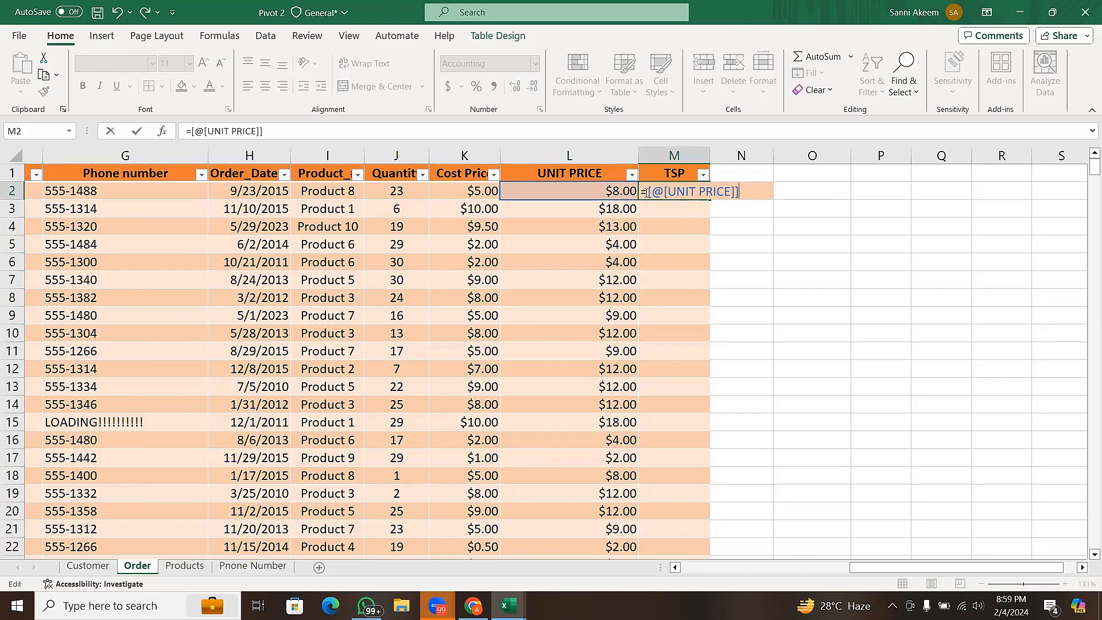
{"action": "left_click_drag", "start_coordinate": [648, 193], "coordinate": [740, 194]}
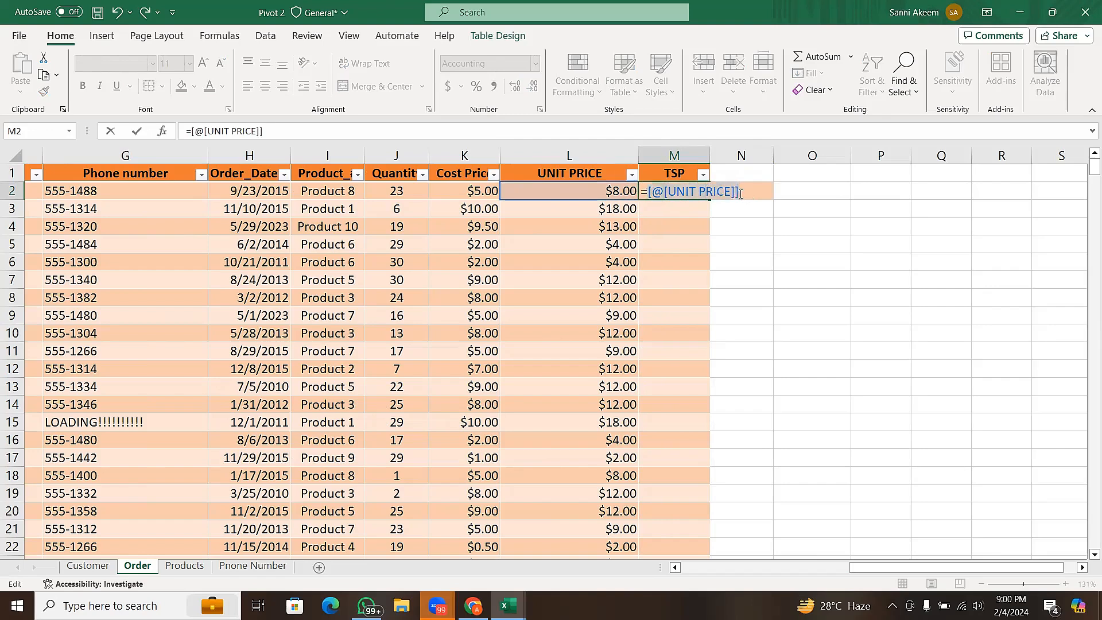
{"action": "left_click", "coordinate": [741, 193]}
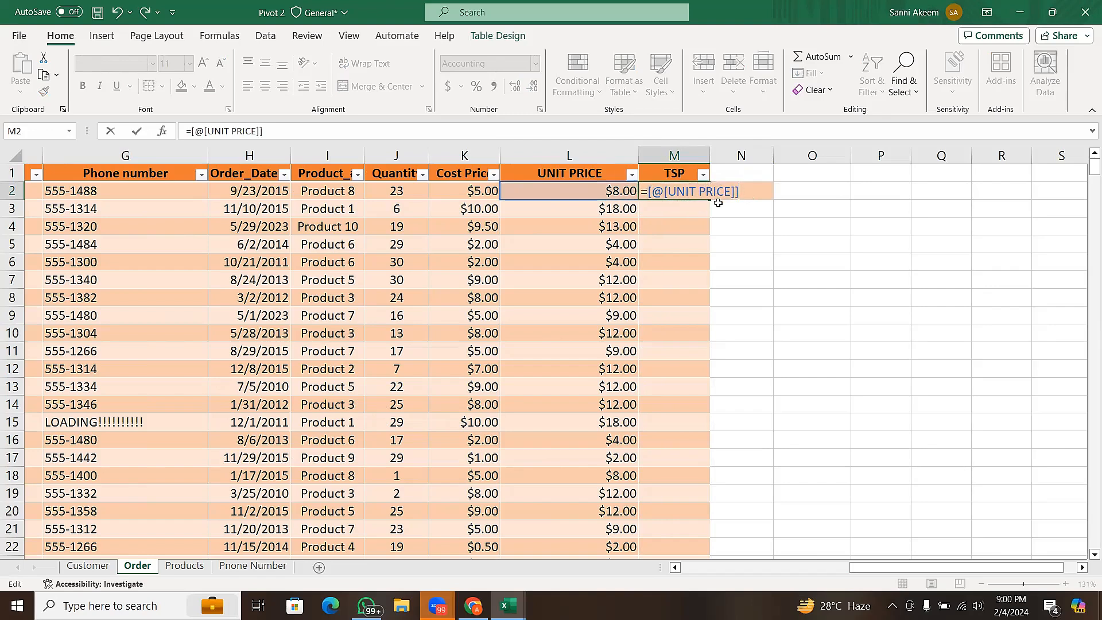
{"action": "type", "text": "*"}
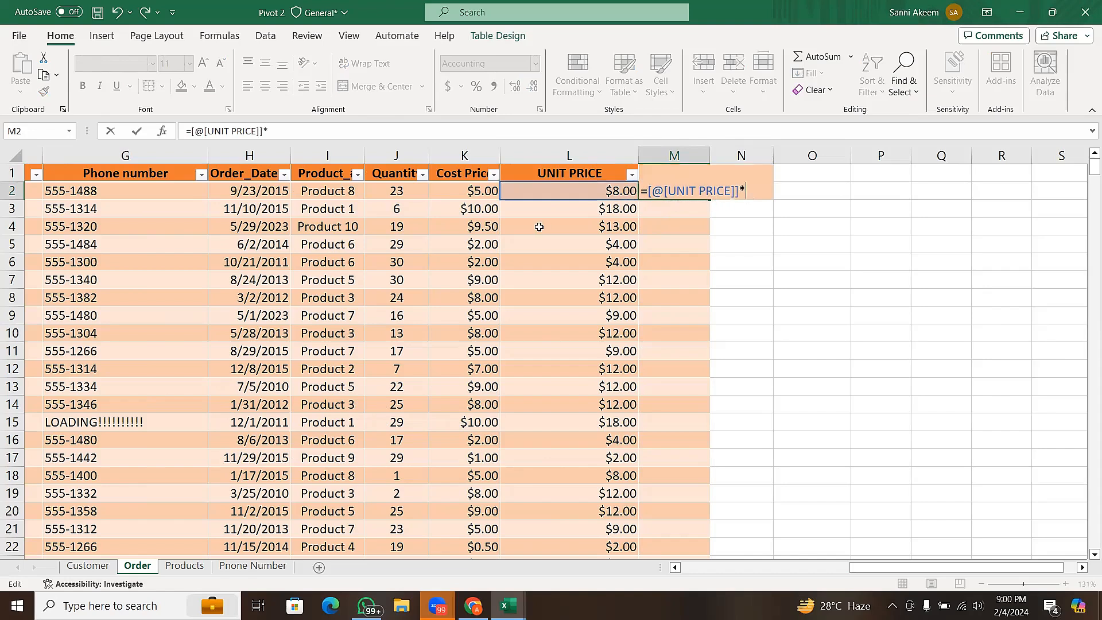
{"action": "left_click", "coordinate": [408, 188]}
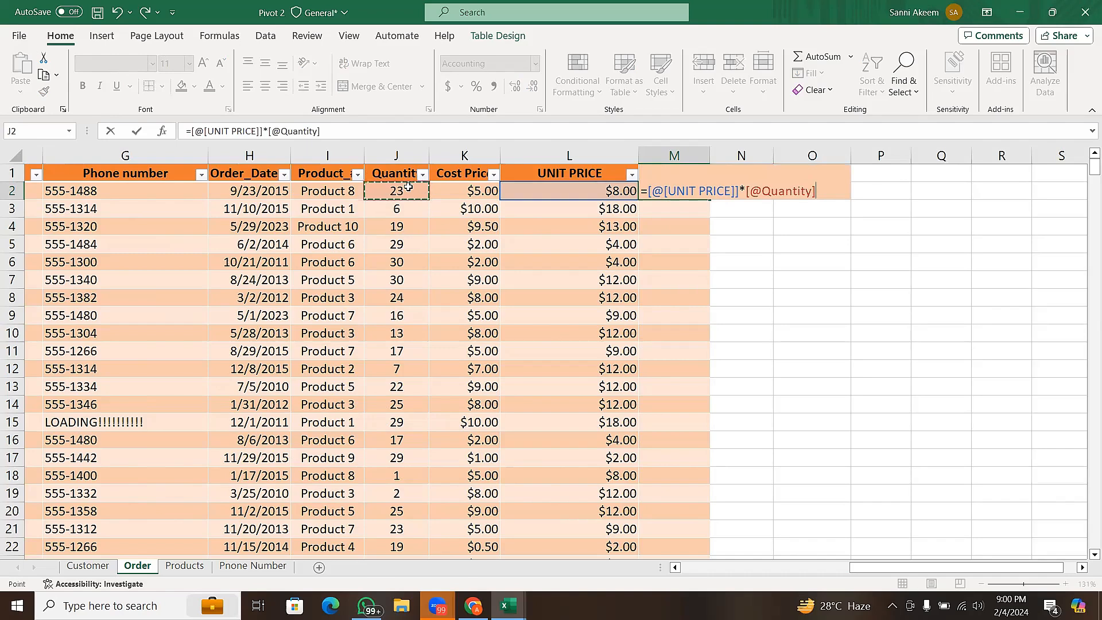
{"action": "key", "text": "Return"}
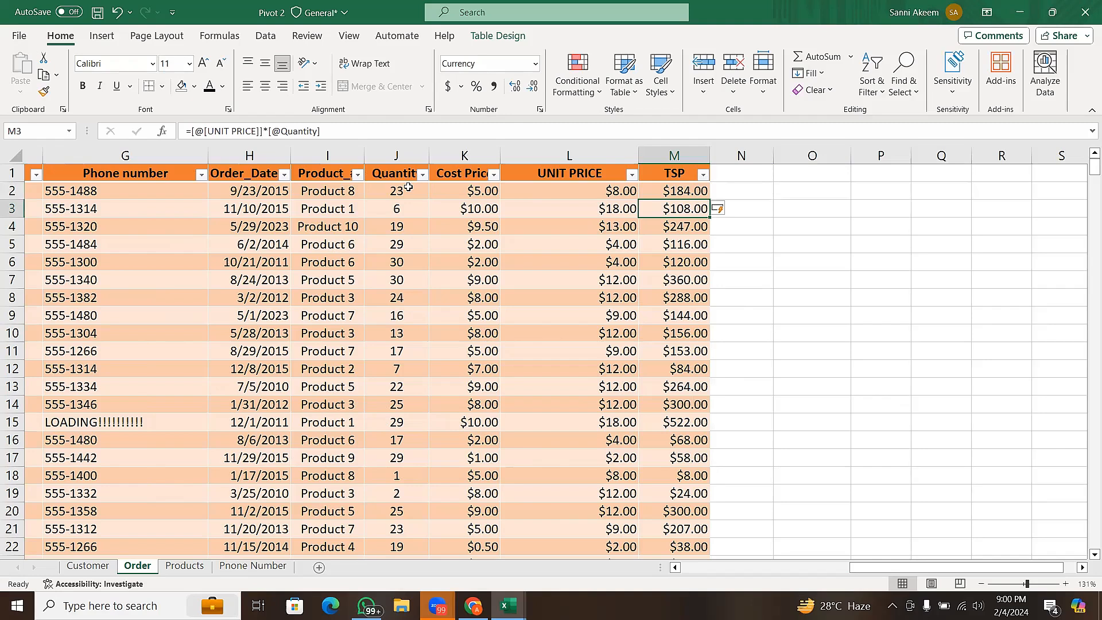
- Undo the unit price times quantity formula in the TSP column
{"action": "left_click", "coordinate": [673, 188]}
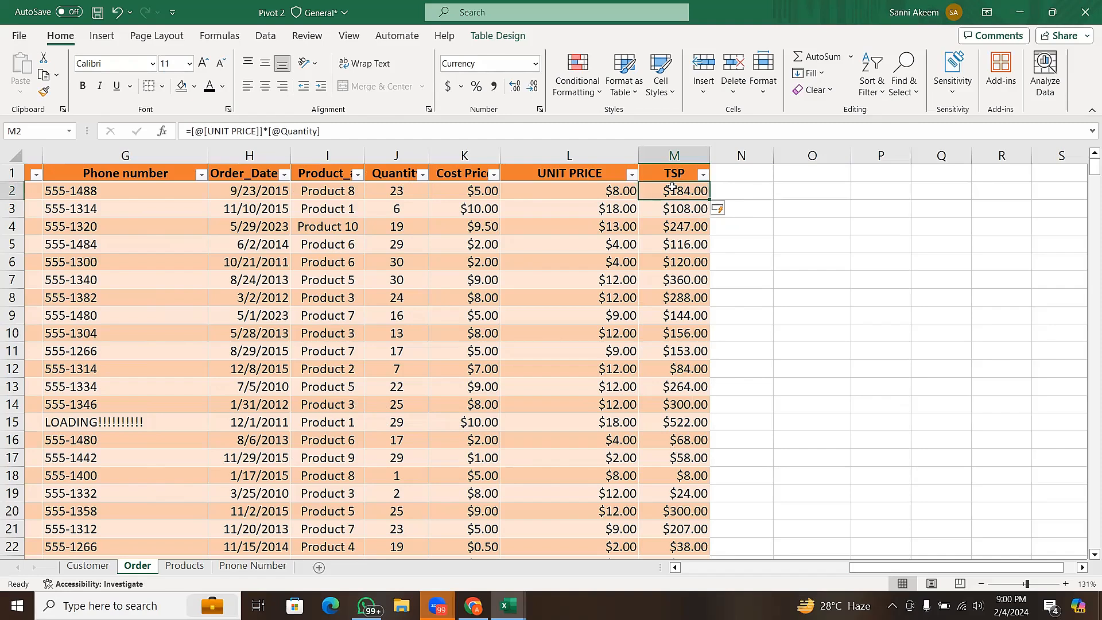
{"action": "key", "text": "ctrl+z"}
{"action": "key", "text": "ctrl+z"}
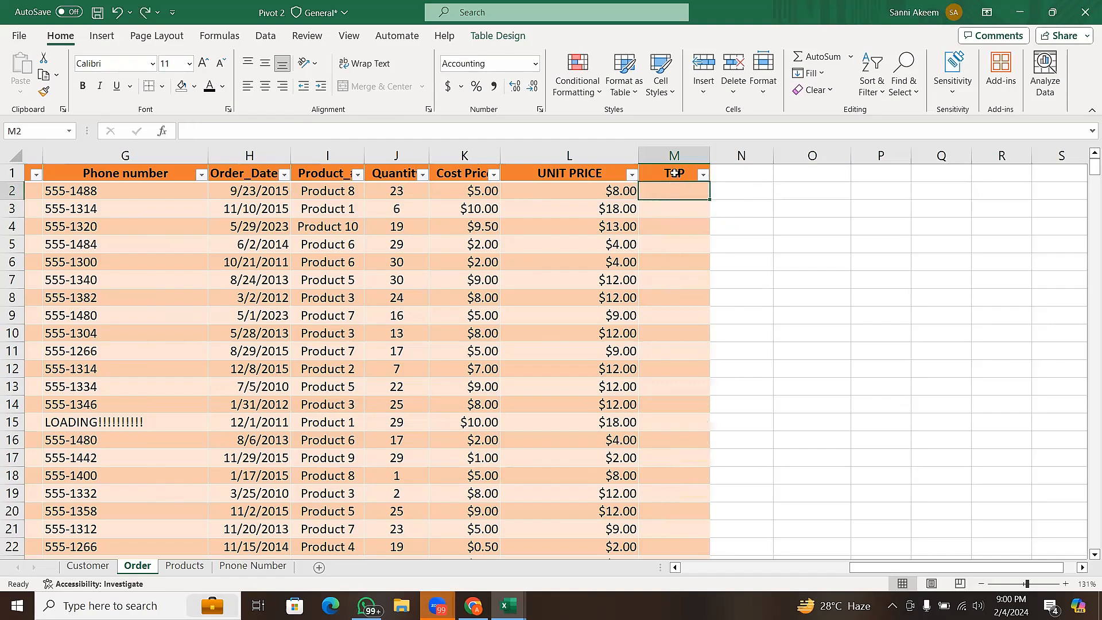
- Add a new table column headed TCP in N1, directly after TSP on the Order sheet
{"action": "left_click", "coordinate": [674, 173]}
{"action": "left_click", "coordinate": [725, 173]}
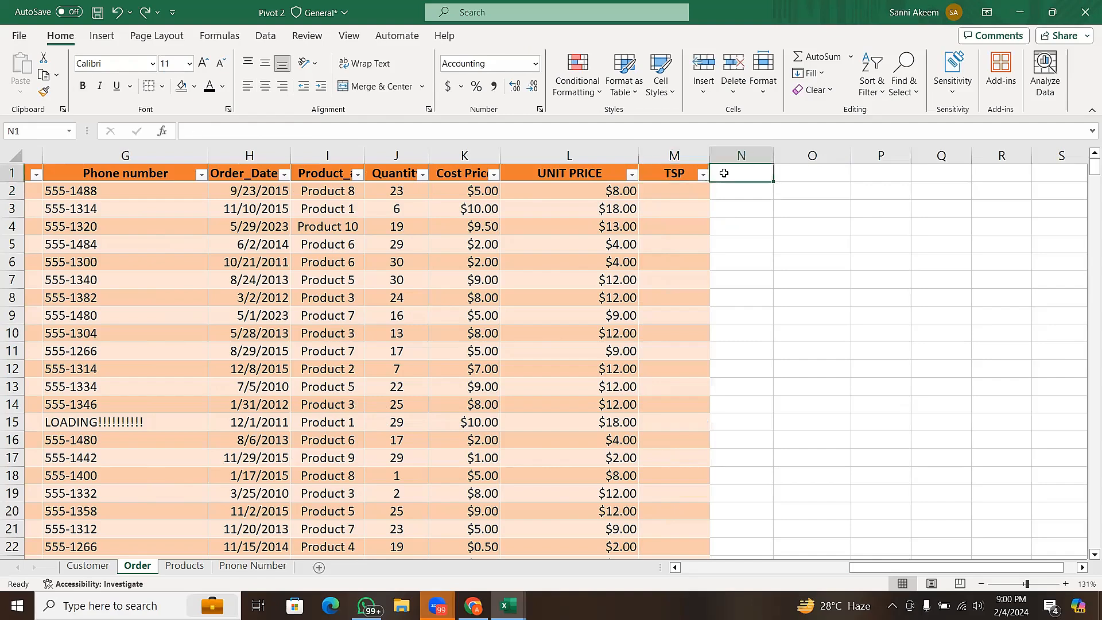
{"action": "type", "text": "YTC"}
{"action": "key", "text": "BackSpace"}
{"action": "key", "text": "BackSpace"}
{"action": "key", "text": "BackSpace"}
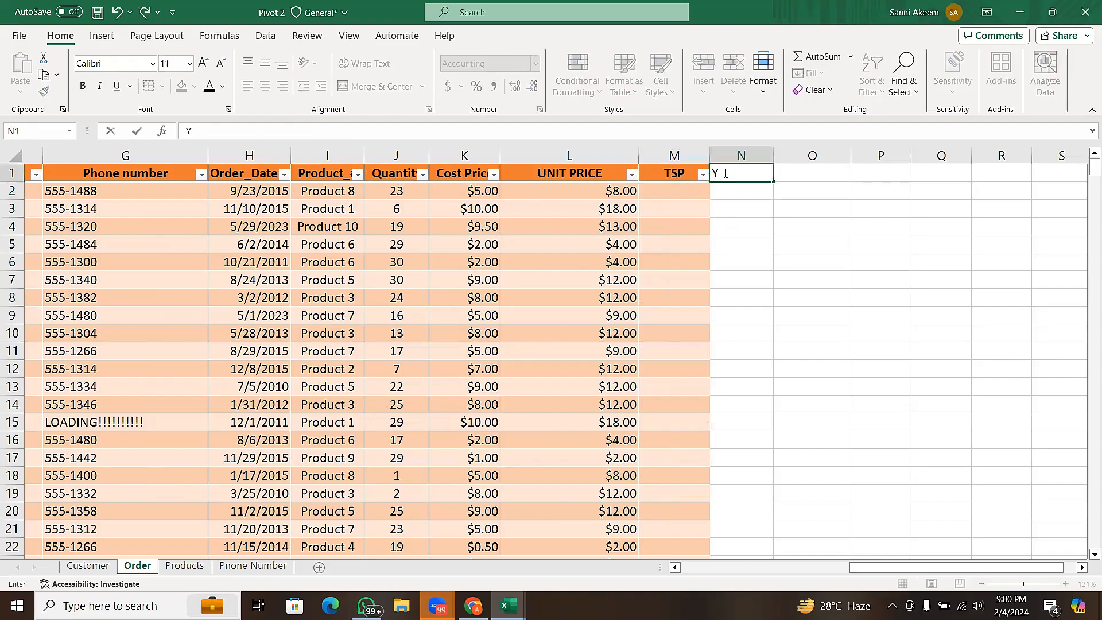
{"action": "type", "text": "TCP"}
{"action": "key", "text": "Return"}
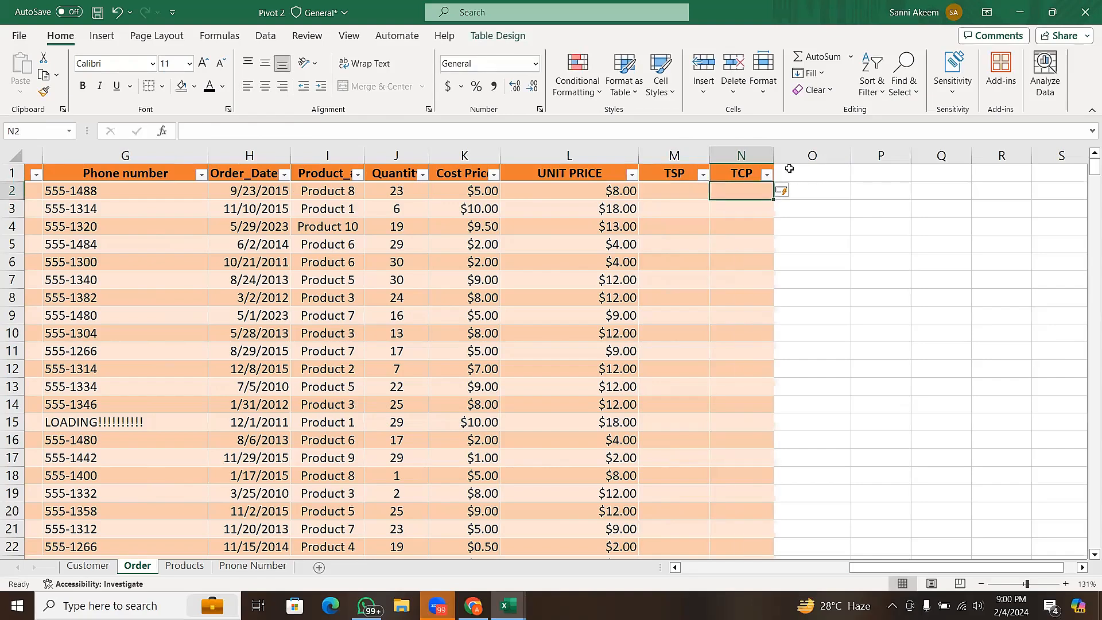
- Add a table column headed VAT(5%) in O1, directly after the TCP column
{"action": "left_click", "coordinate": [789, 168]}
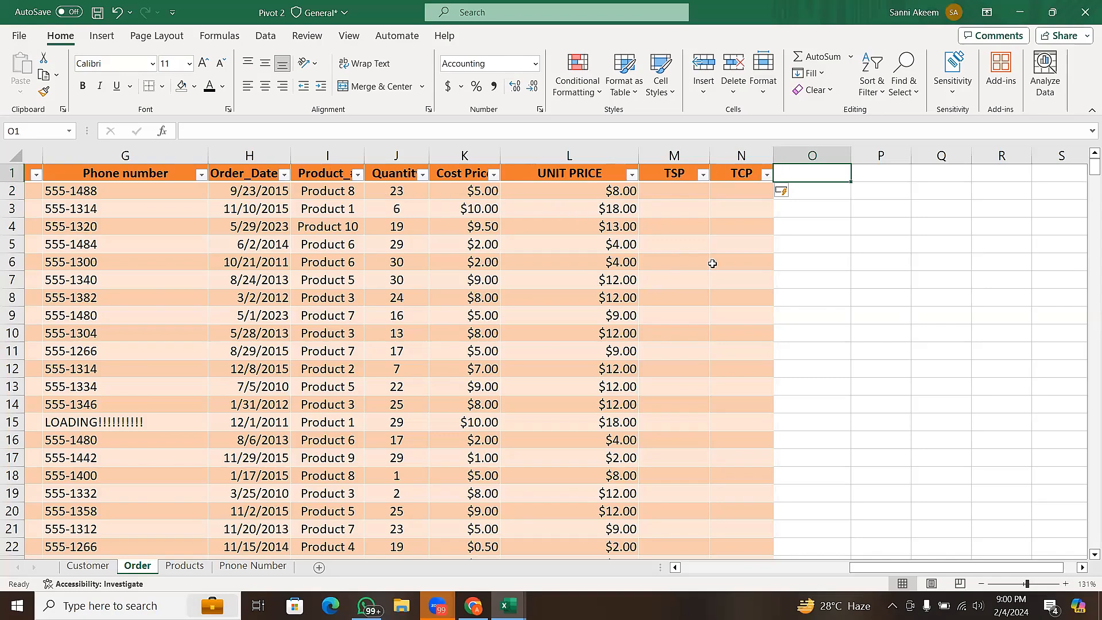
{"action": "type", "text": "VA"}
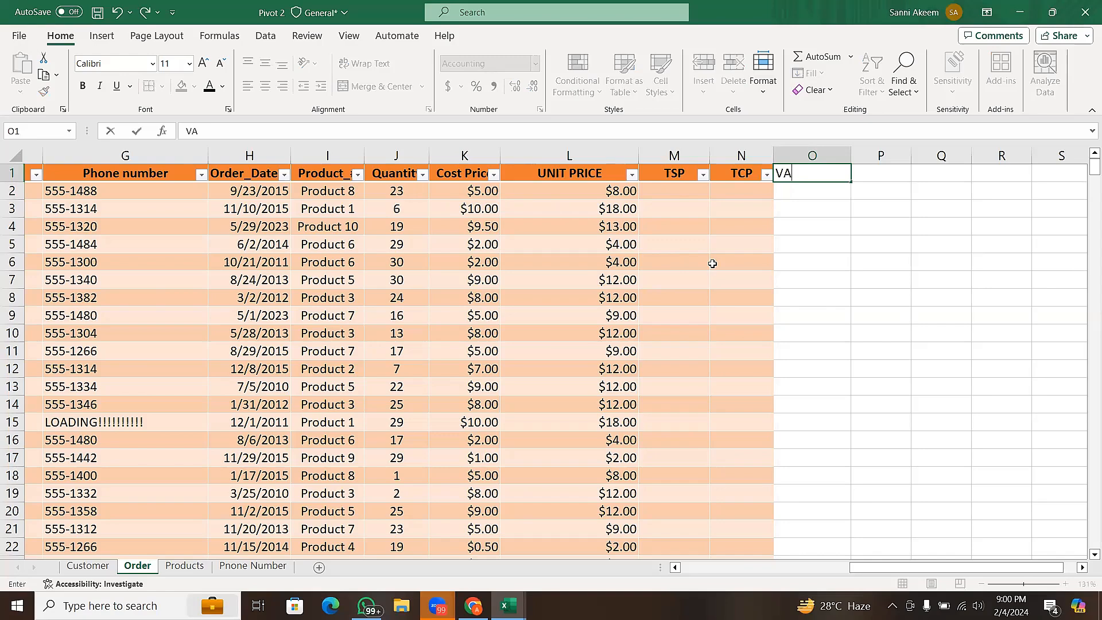
{"action": "type", "text": "T(5%"}
{"action": "type", "text": ")"}
{"action": "key", "text": "Return"}
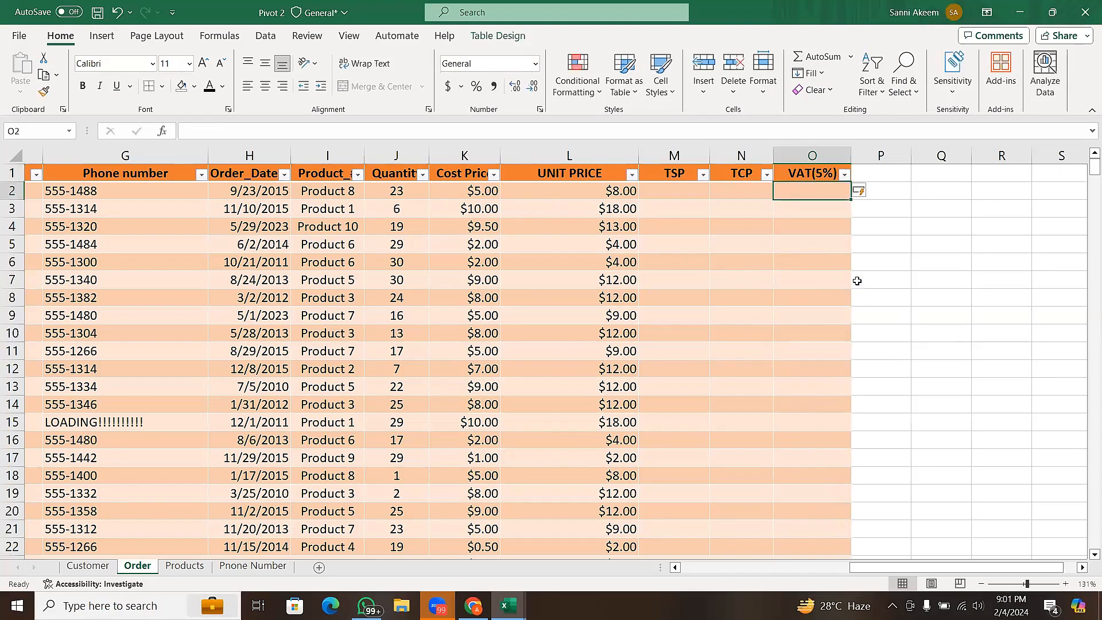
- Add a table column headed NTSP in P1, directly after the VAT(5%) column
{"action": "left_click", "coordinate": [890, 179]}
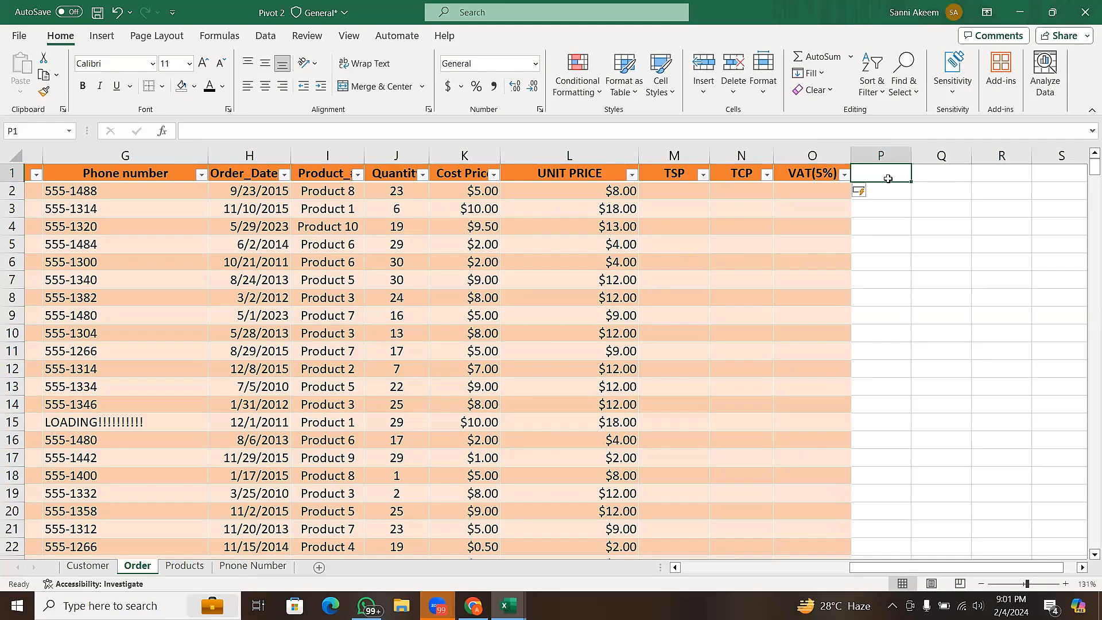
{"action": "type", "text": "NTSP"}
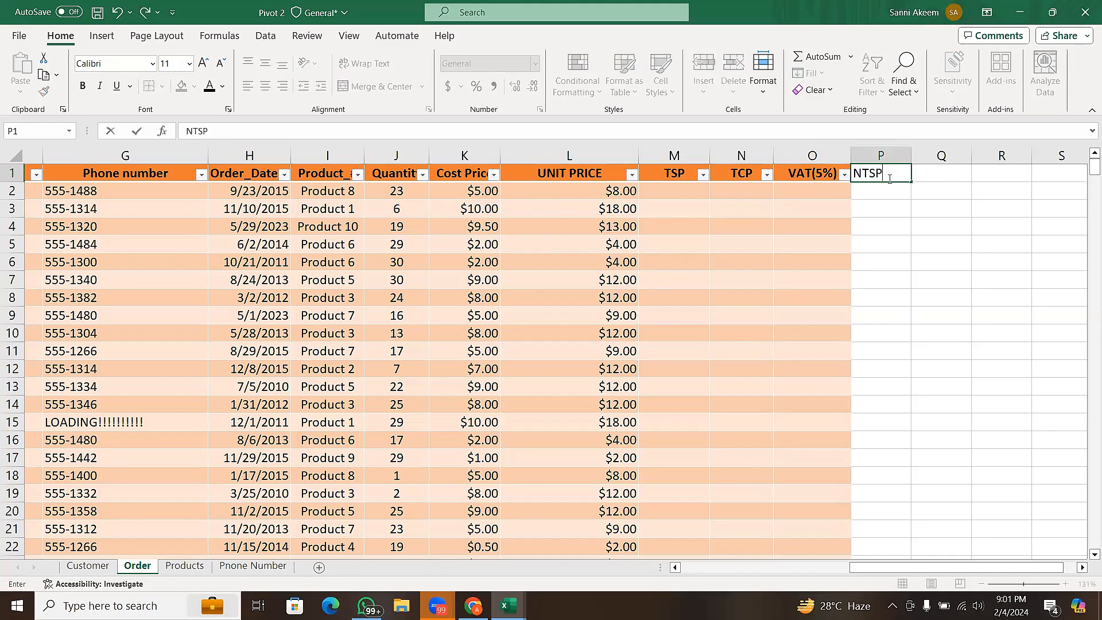
{"action": "key", "text": "Return"}
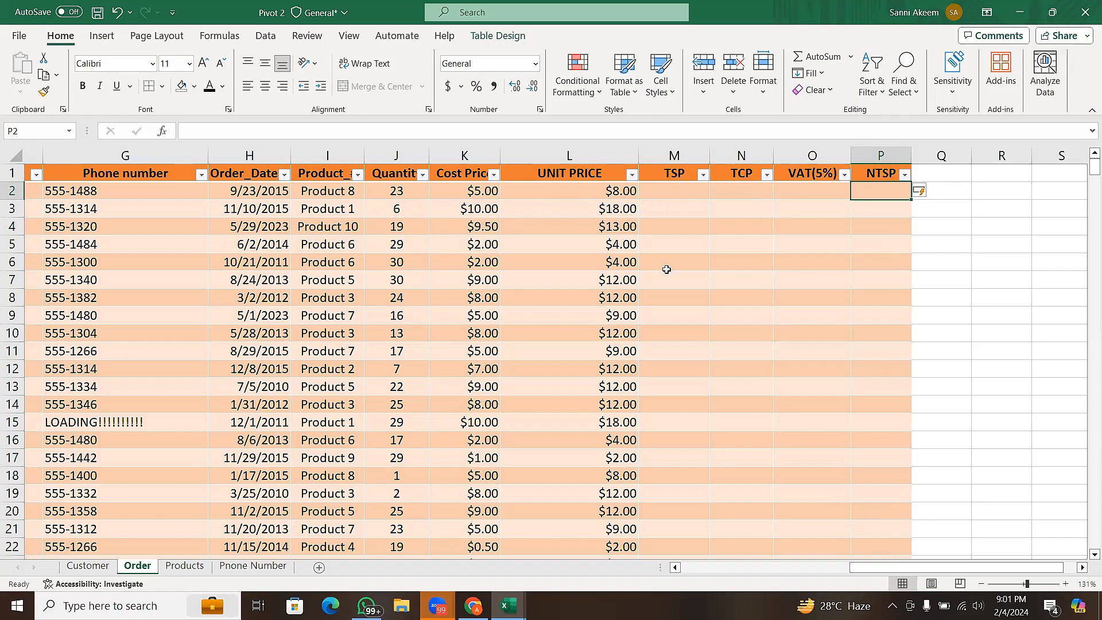
{"action": "left_click", "coordinate": [783, 194]}
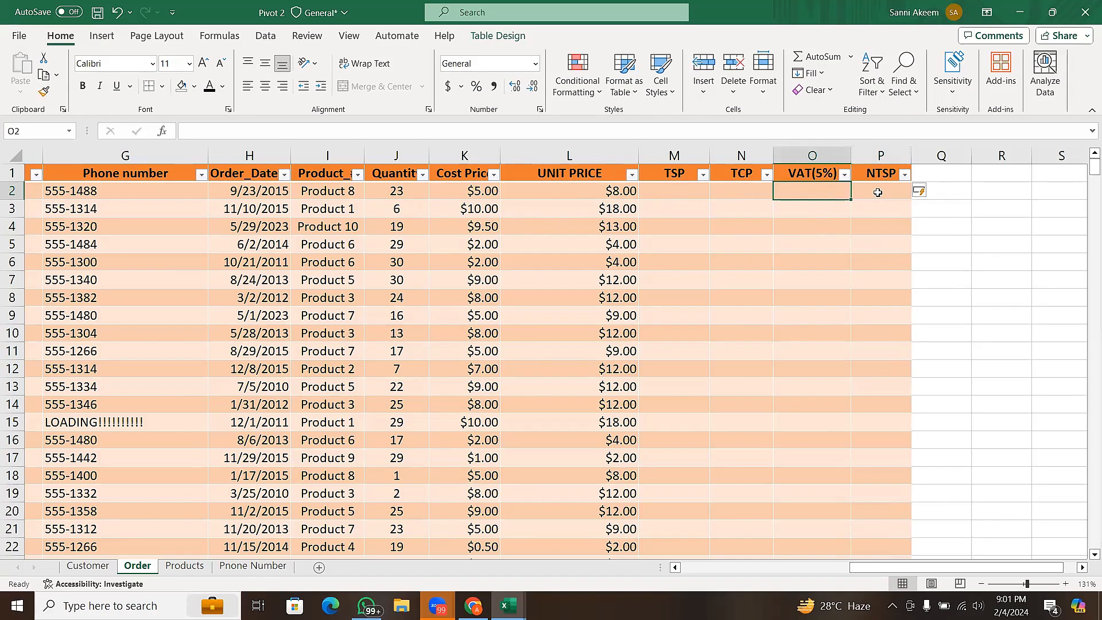
{"action": "left_click", "coordinate": [878, 192]}
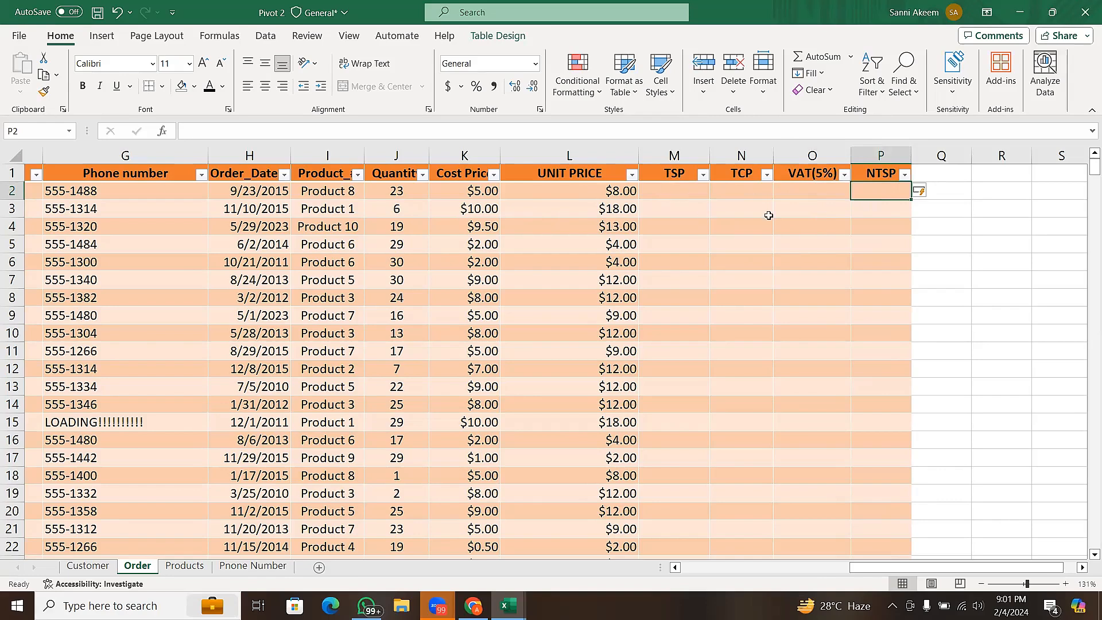
- Add a table column headed Profit in Q1, directly after the NTSP column
{"action": "left_click", "coordinate": [938, 178]}
{"action": "type", "text": "Pro"}
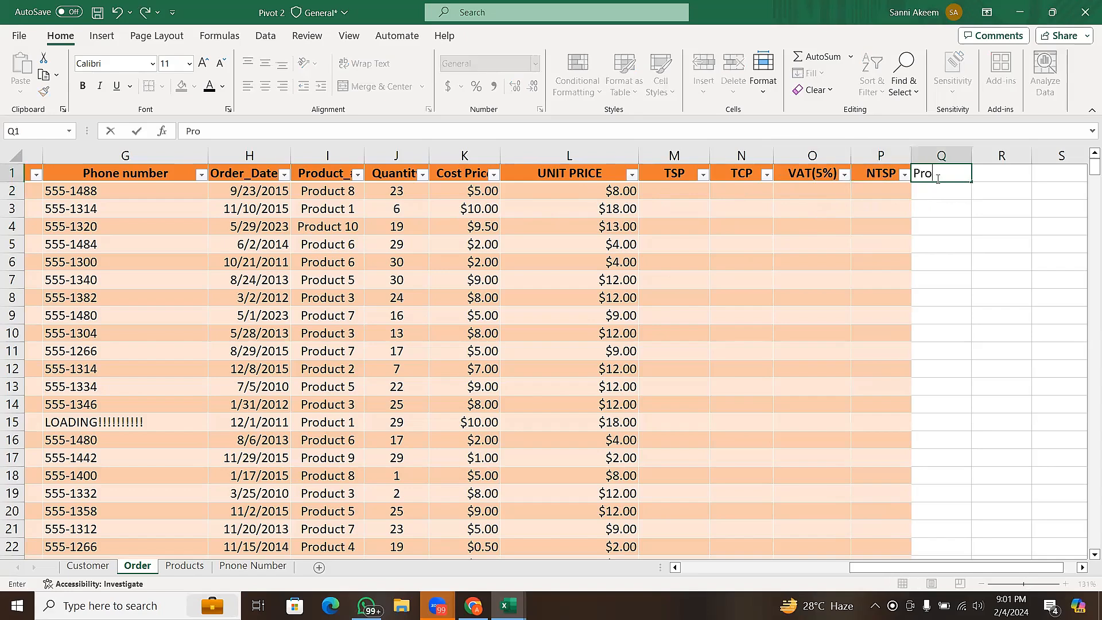
{"action": "type", "text": "fit"}
{"action": "key", "text": "Return"}
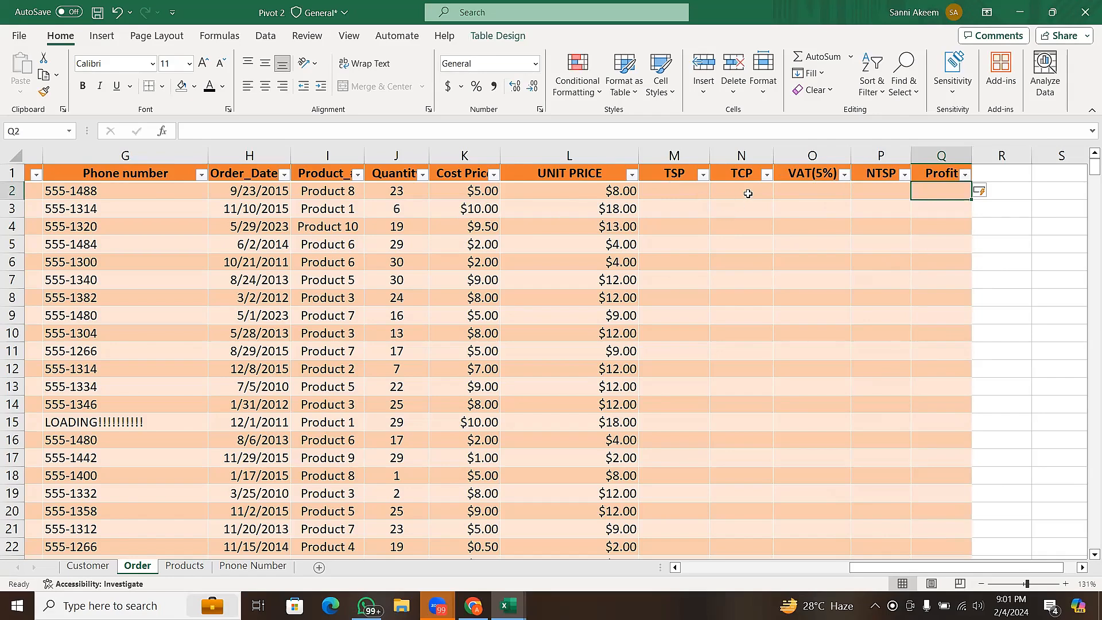
{"action": "left_click", "coordinate": [679, 195]}
{"action": "left_click", "coordinate": [746, 196]}
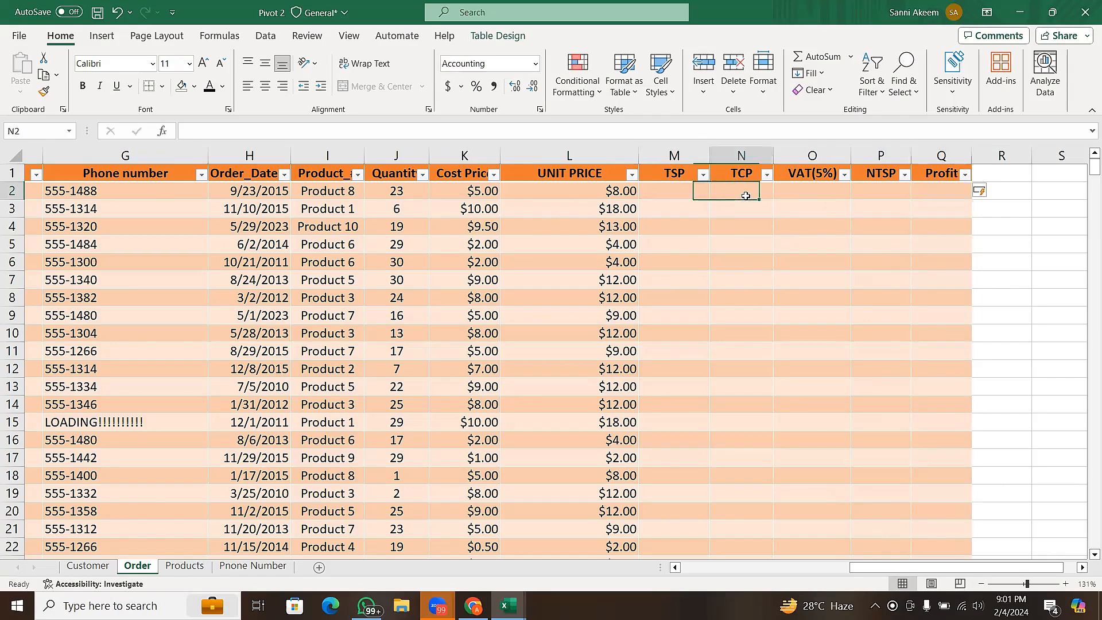
{"action": "left_click", "coordinate": [824, 196]}
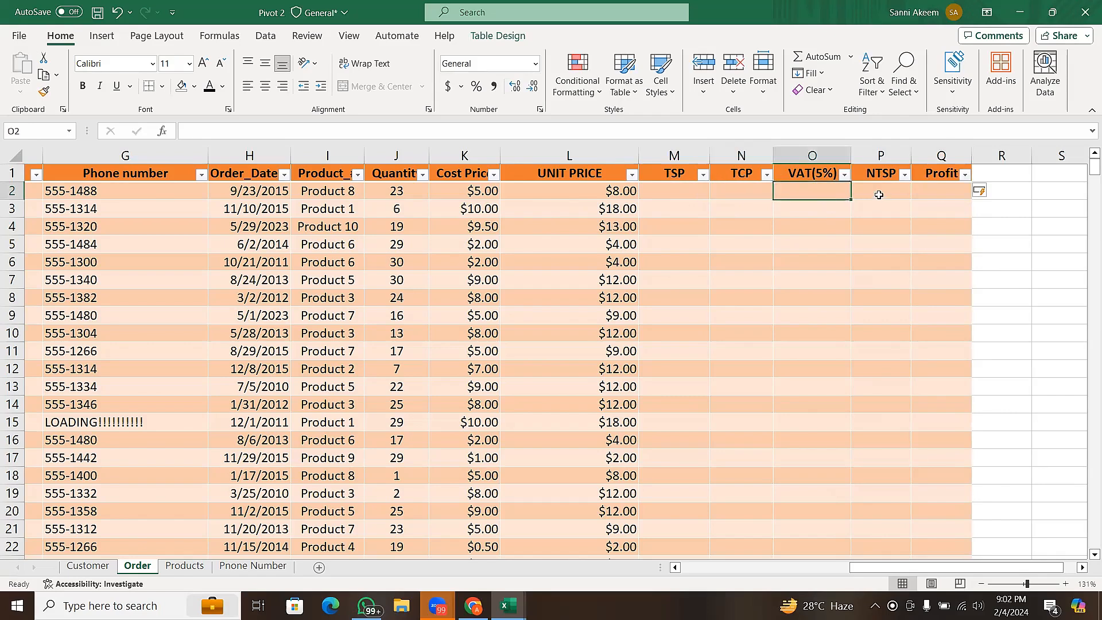
{"action": "left_click", "coordinate": [879, 195]}
{"action": "left_click", "coordinate": [922, 195]}
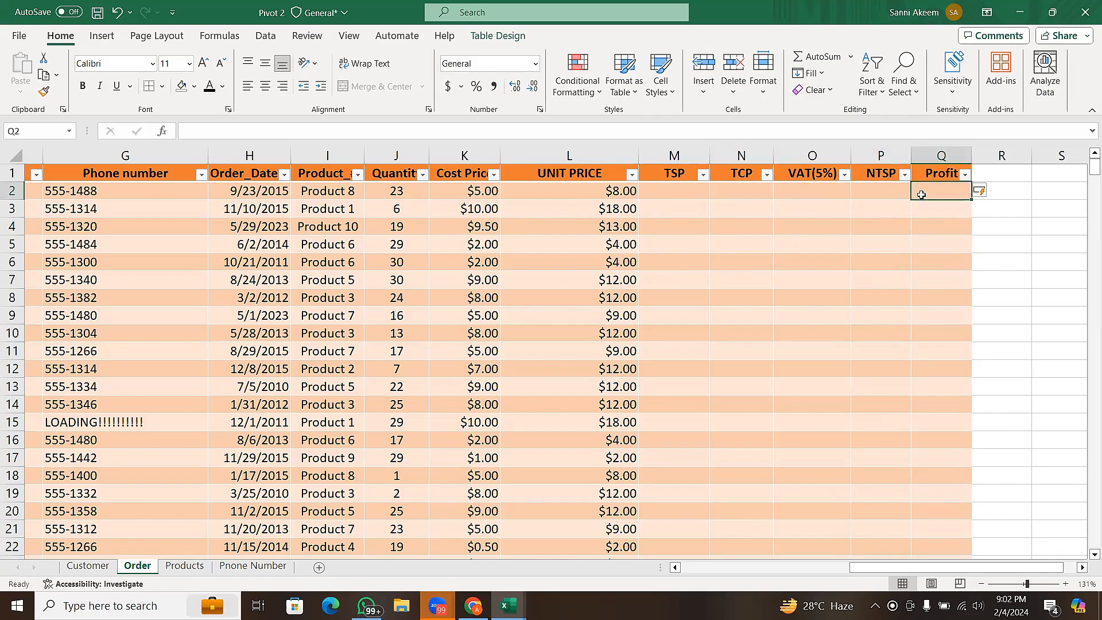
{"action": "left_click", "coordinate": [875, 195]}
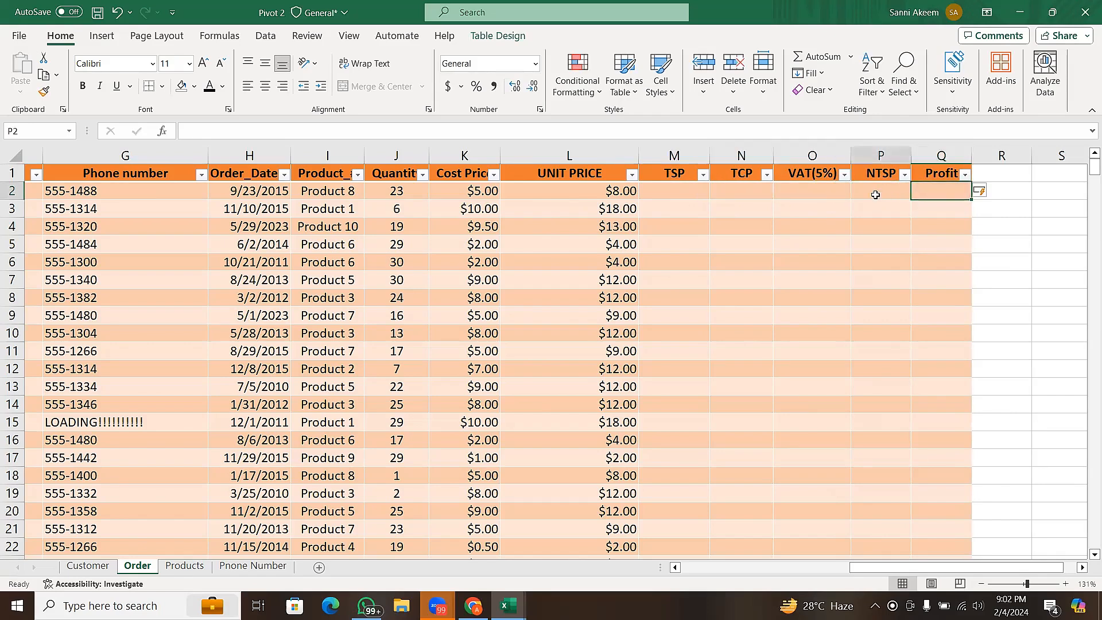
{"action": "left_click", "coordinate": [819, 196]}
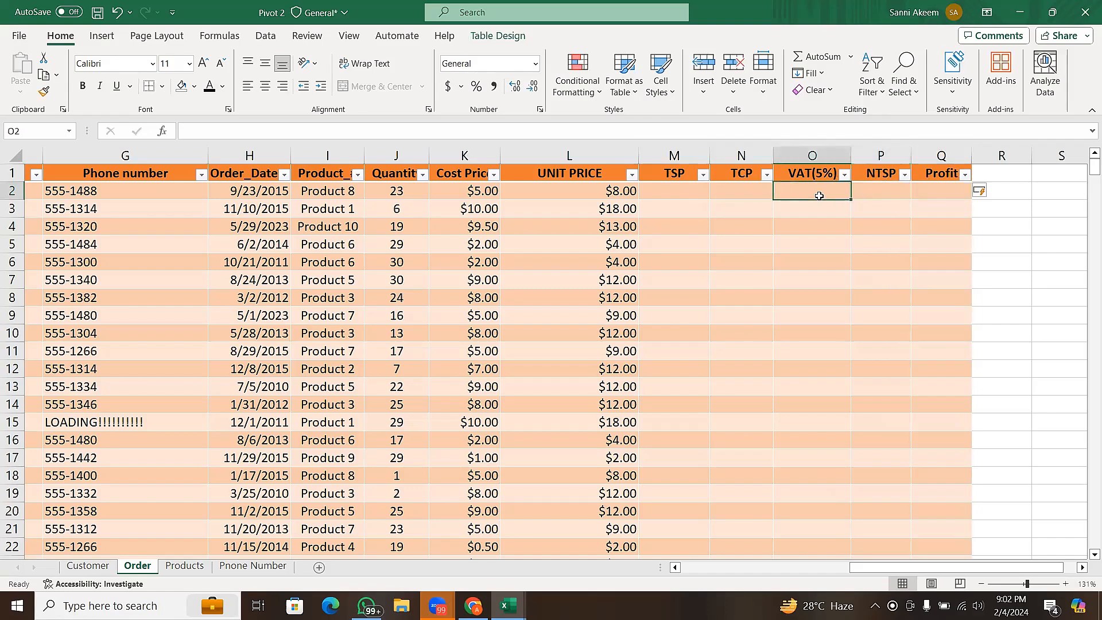
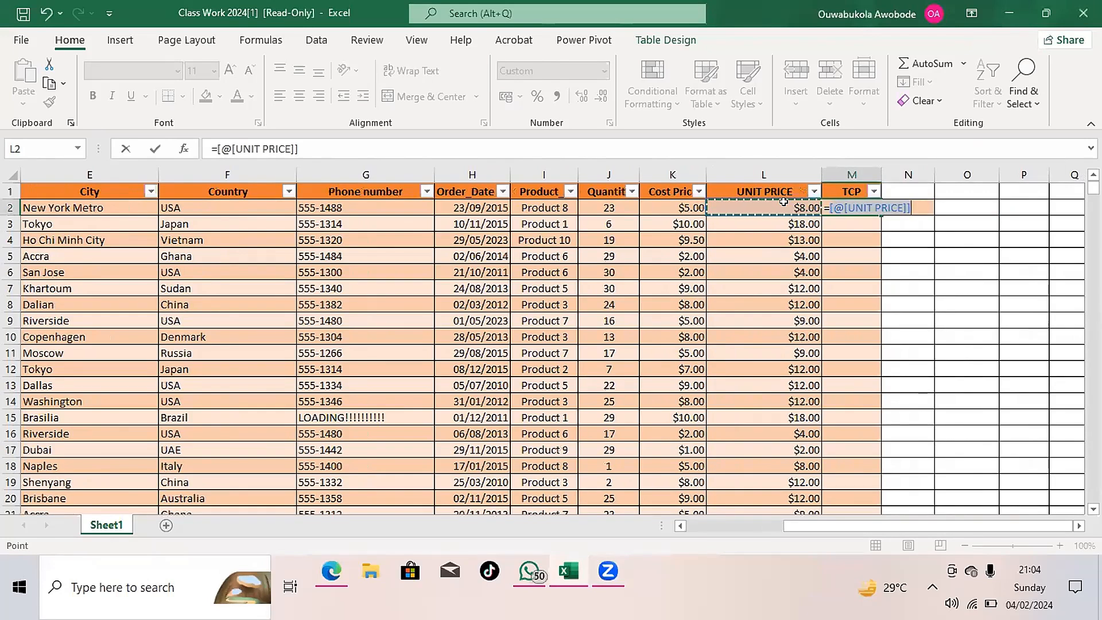
{"action": "type", "text": "*"}
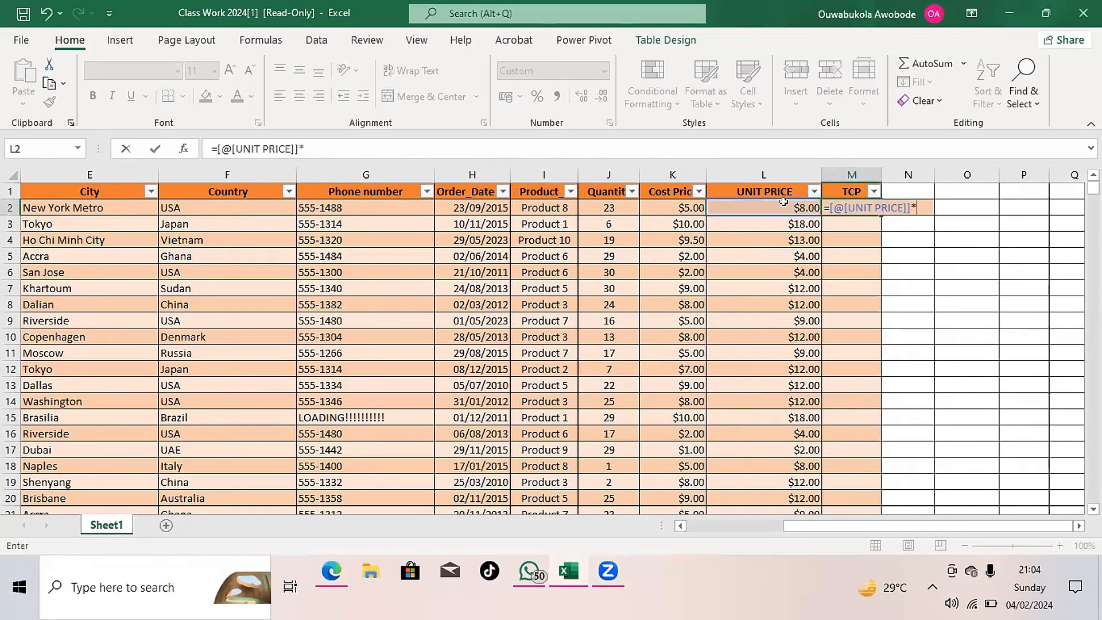
{"action": "double_click", "coordinate": [864, 207]}
{"action": "key", "text": "BackSpace"}
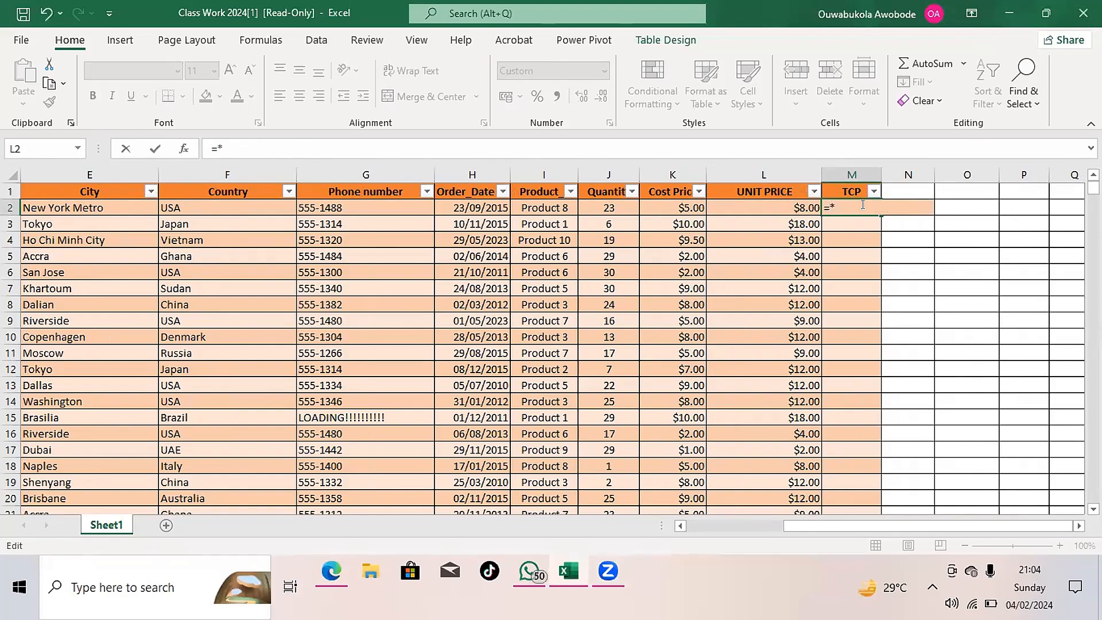
{"action": "key", "text": "BackSpace"}
{"action": "left_click", "coordinate": [783, 204]}
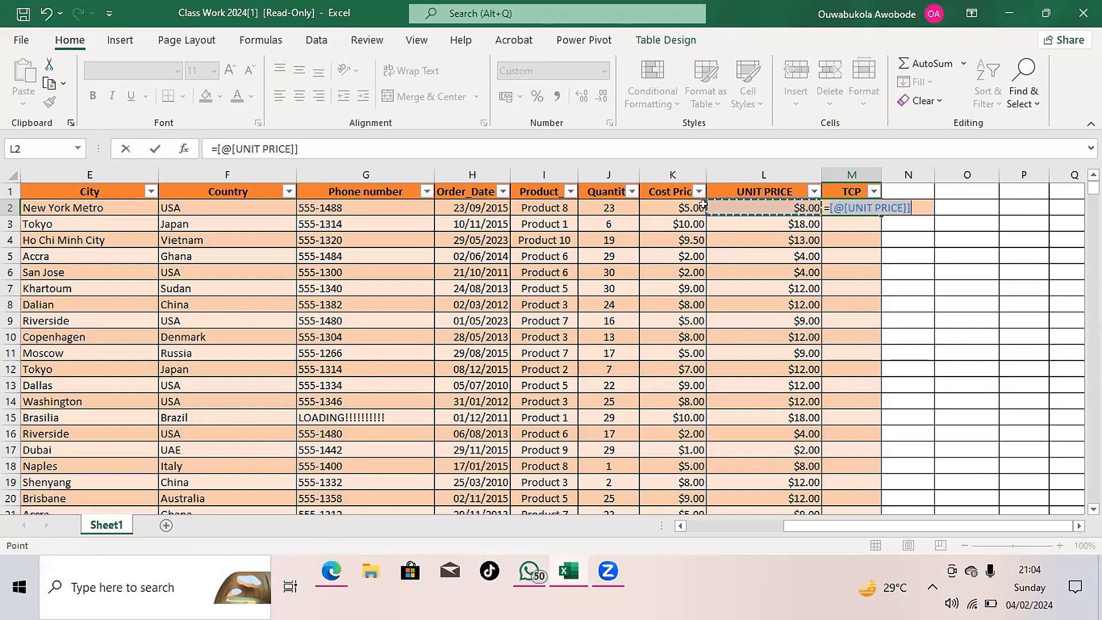
- Fill the TCP column with a formula multiplying Cost Price by 8, =[@[Cost Price]]*8
{"action": "left_click", "coordinate": [678, 210]}
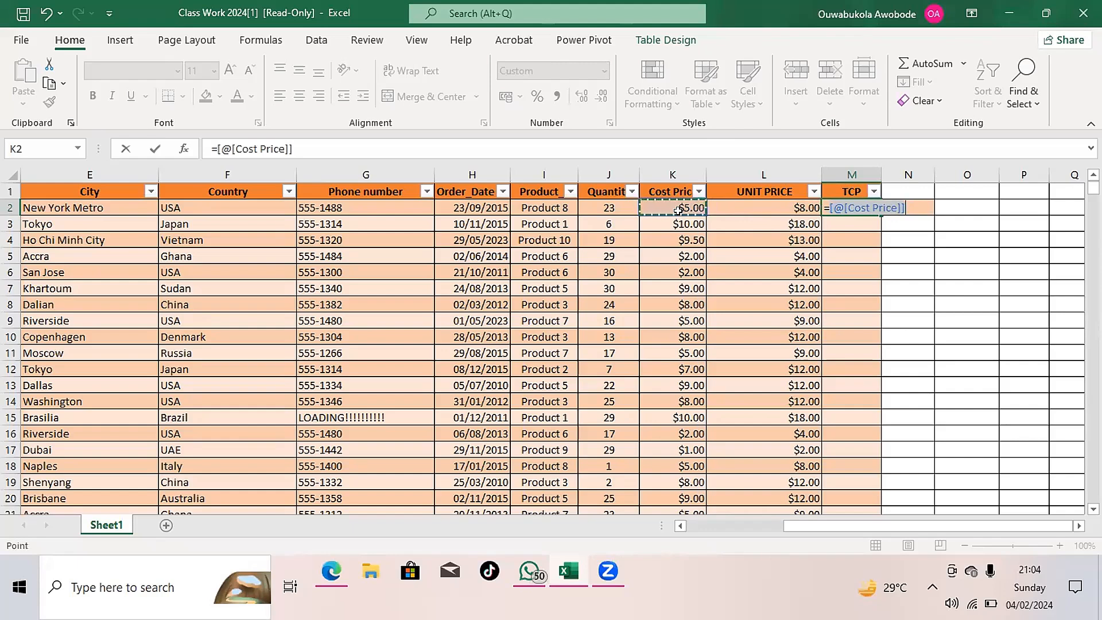
{"action": "type", "text": "*8"}
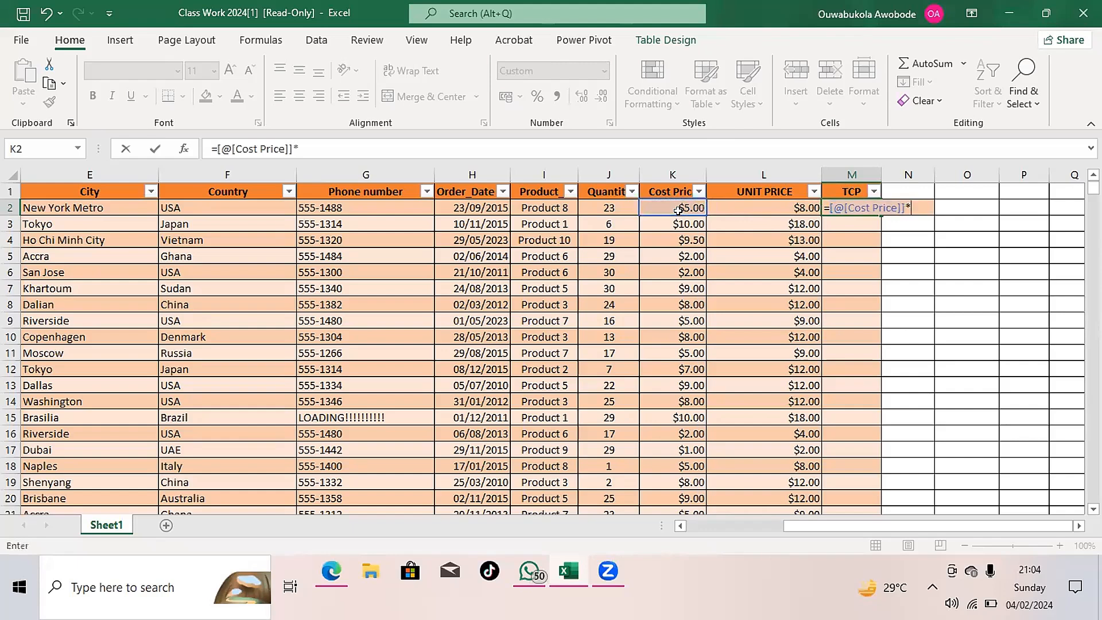
{"action": "left_click", "coordinate": [590, 204]}
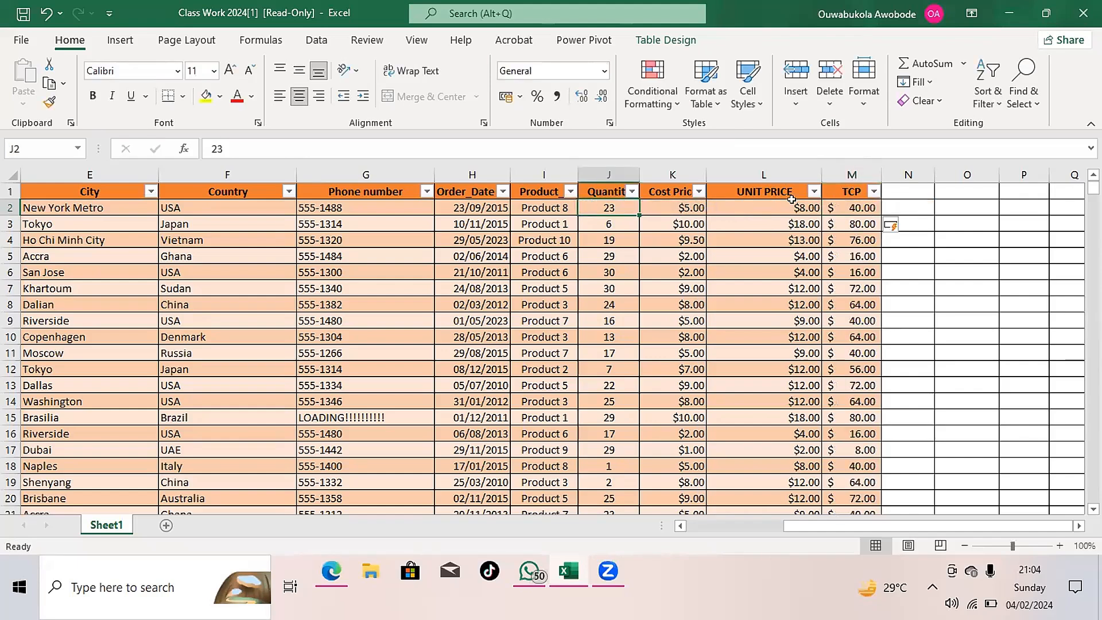
- Add a new table column headed TSP in N1, directly after the TCP column
{"action": "left_click", "coordinate": [886, 189]}
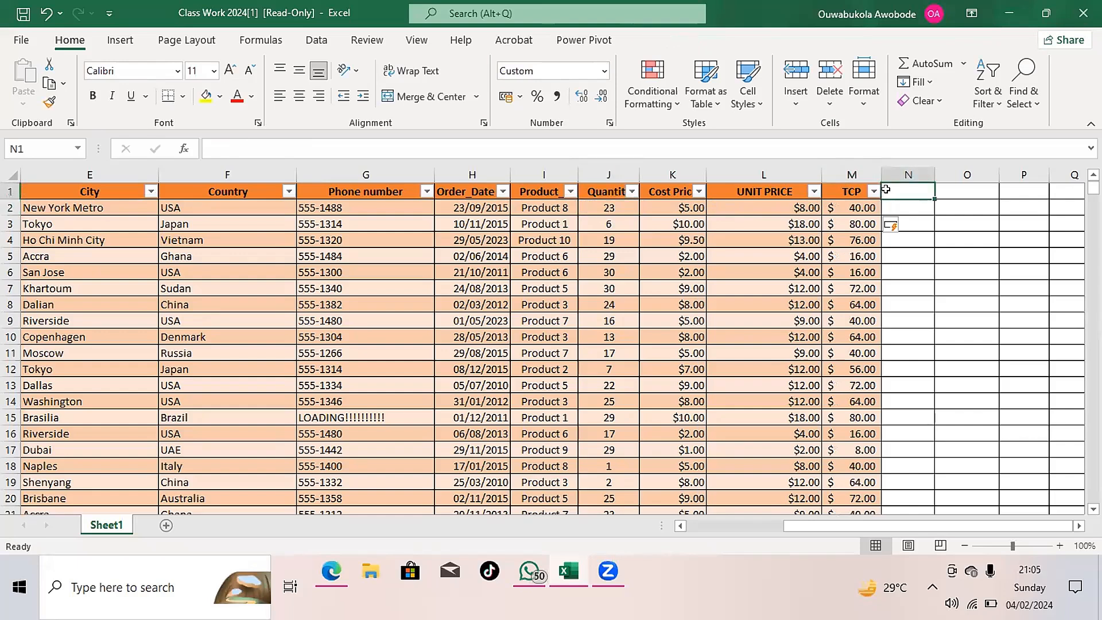
{"action": "type", "text": "TSP"}
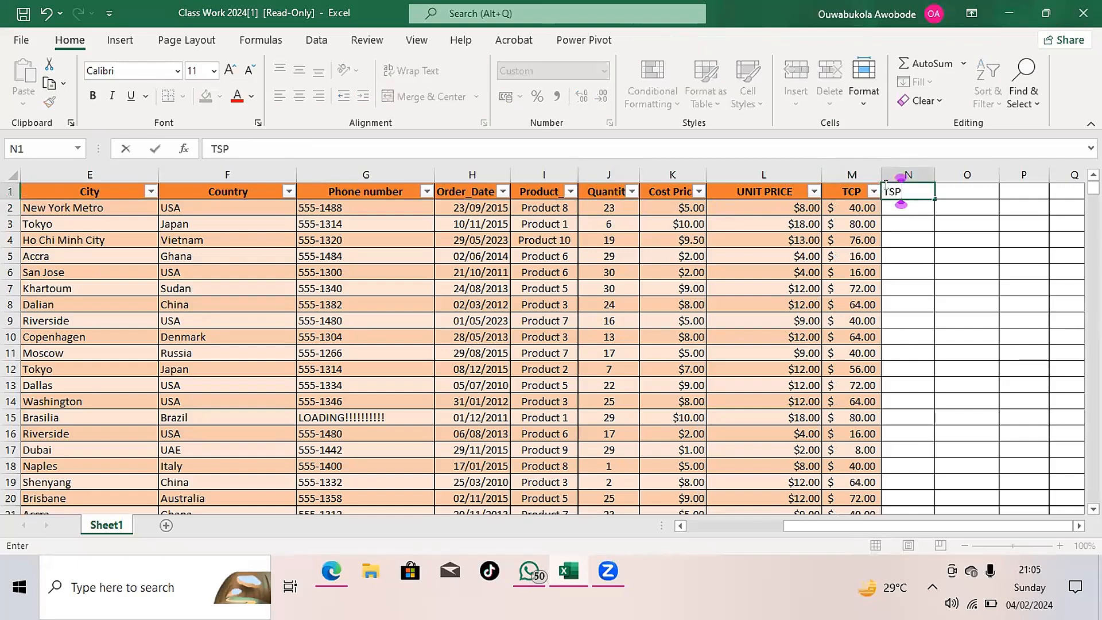
{"action": "key", "text": "Return"}
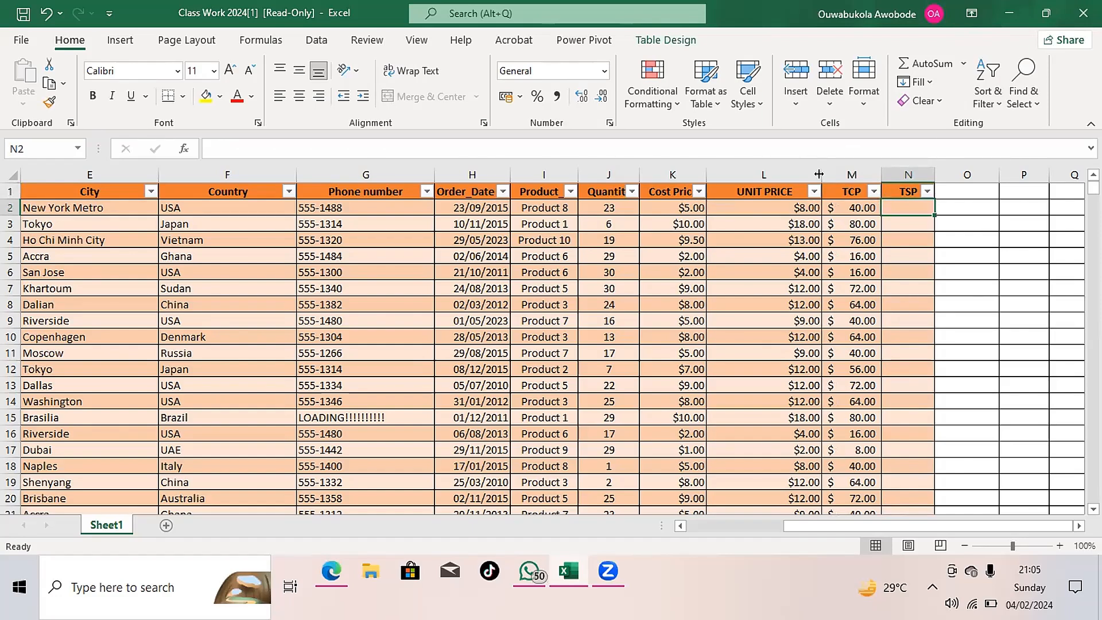
{"action": "left_click", "coordinate": [819, 175]}
{"action": "right_click", "coordinate": [819, 176]}
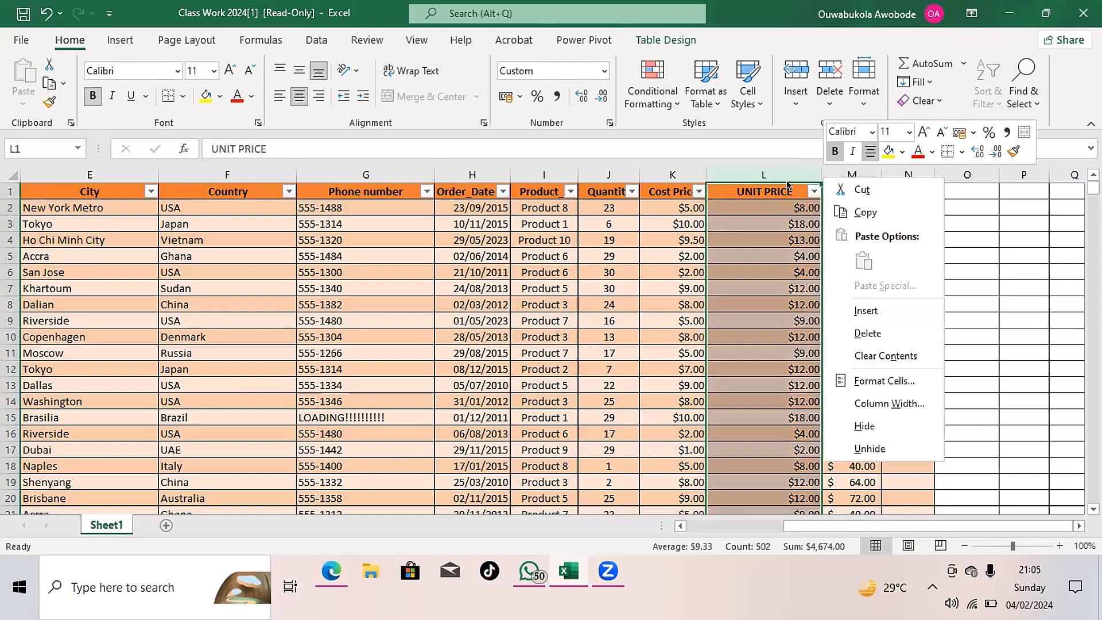
{"action": "left_click", "coordinate": [848, 169]}
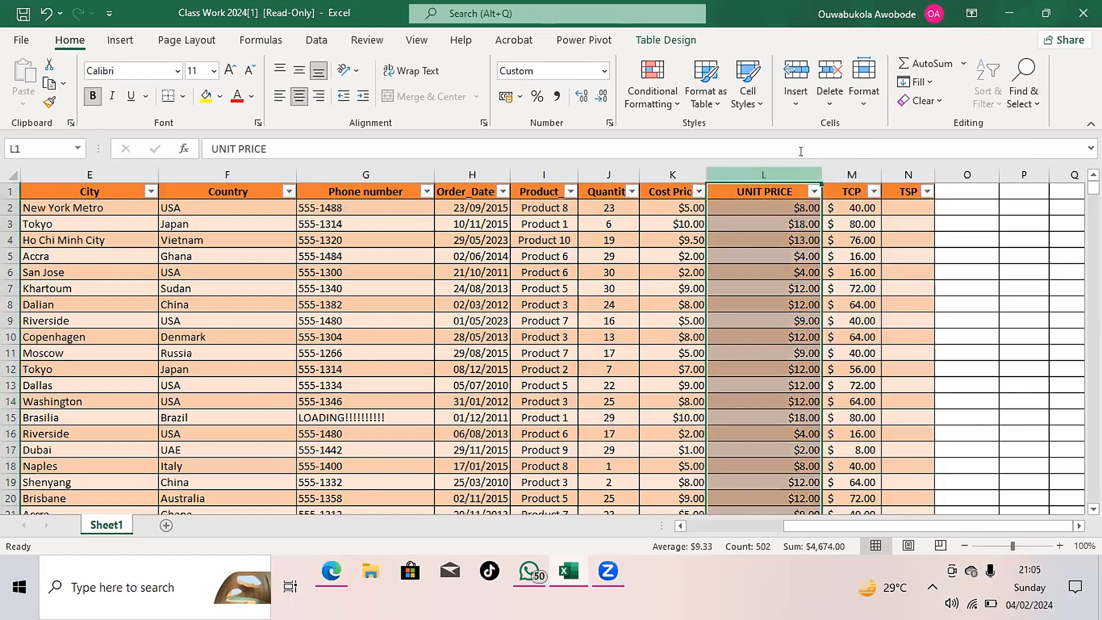
- Insert a new table column between the UNIT PRICE and TCP columns
{"action": "left_click", "coordinate": [849, 170]}
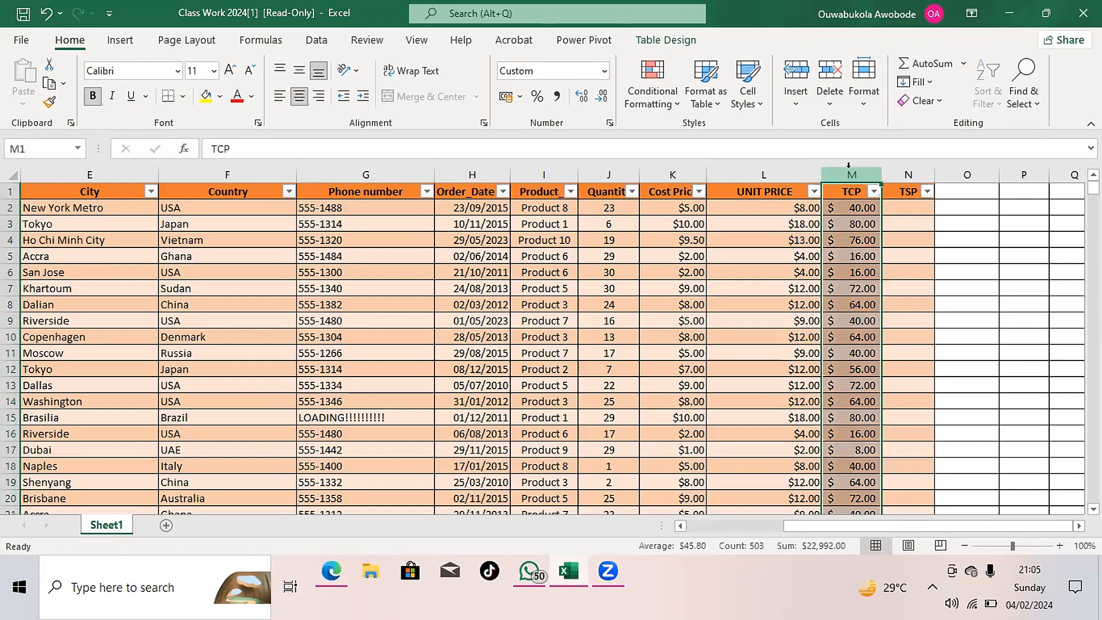
{"action": "right_click", "coordinate": [853, 174]}
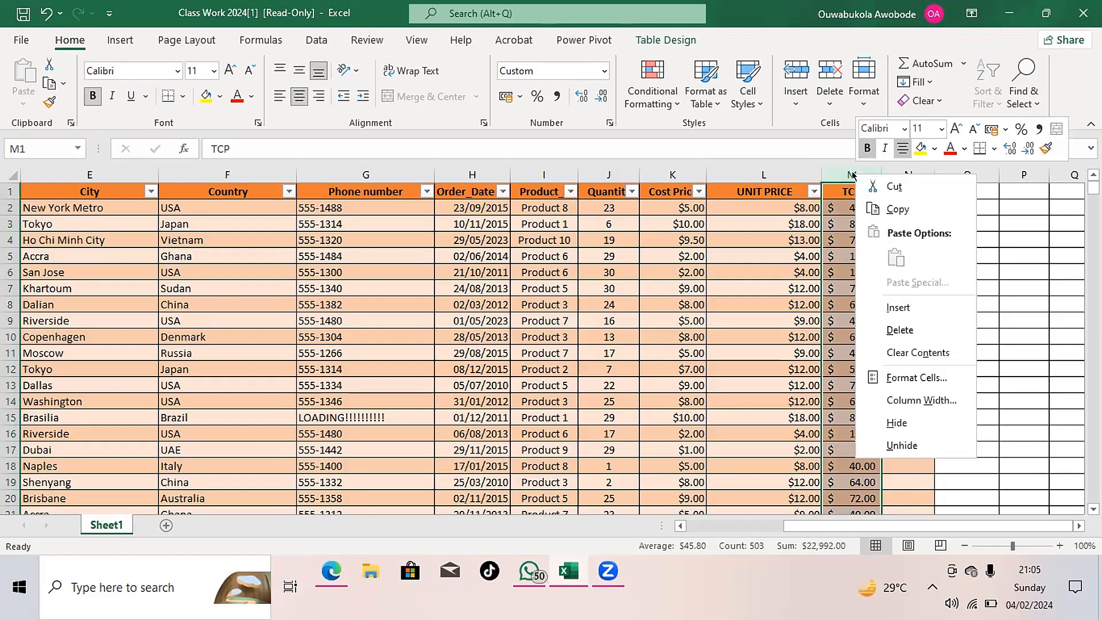
{"action": "left_click", "coordinate": [909, 314]}
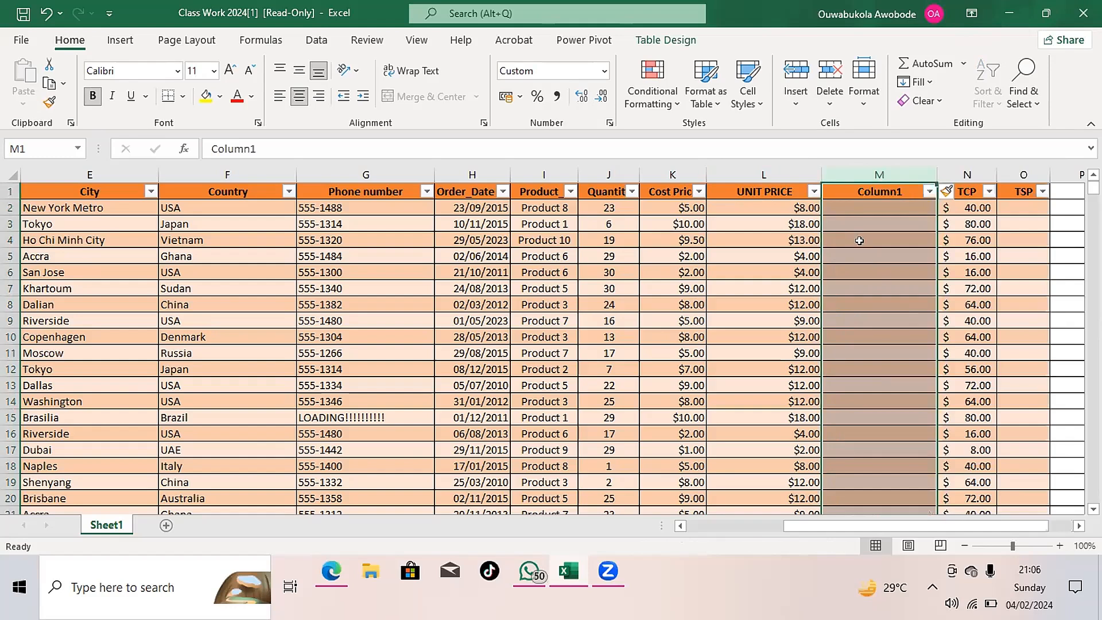
- Head the empty column in M1, between UNIT PRICE and TCP, as TSP
{"action": "left_click", "coordinate": [838, 210]}
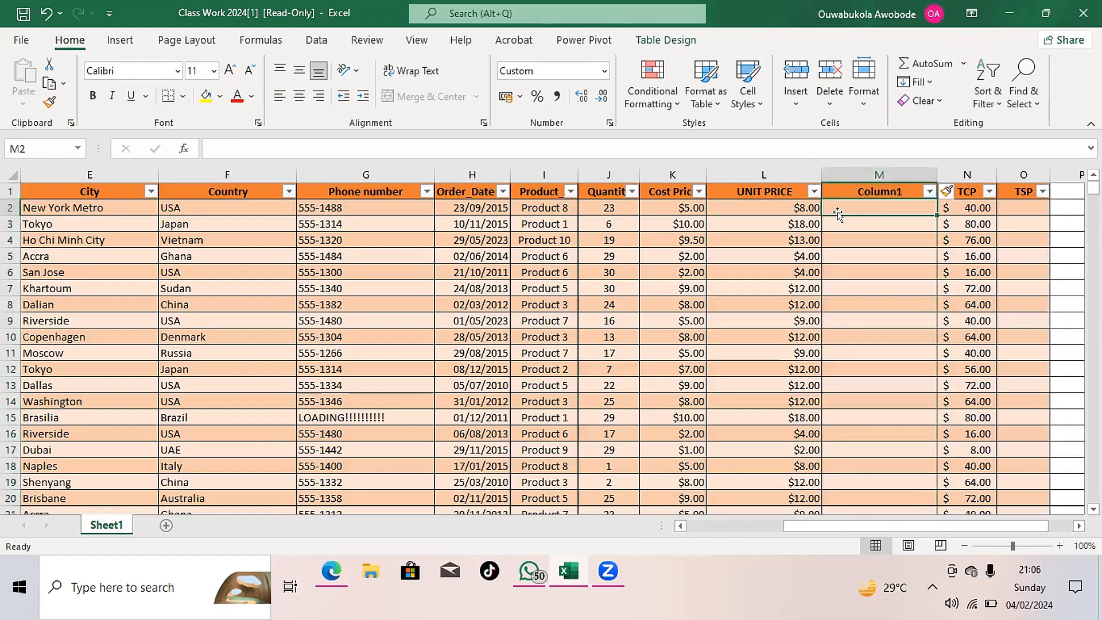
{"action": "left_click", "coordinate": [859, 191]}
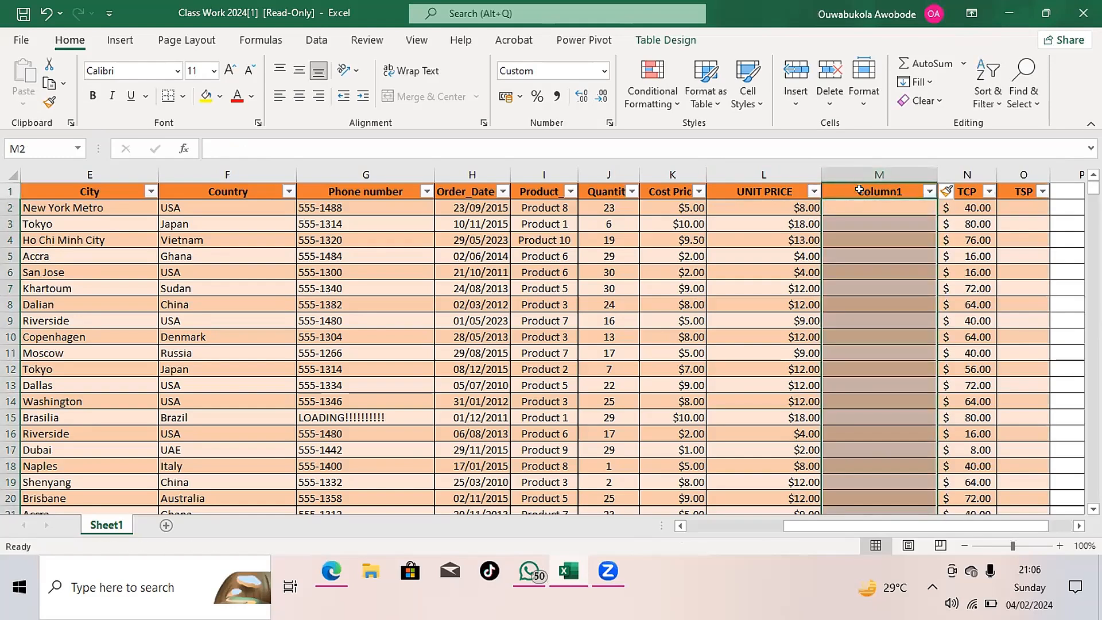
{"action": "left_click", "coordinate": [860, 187]}
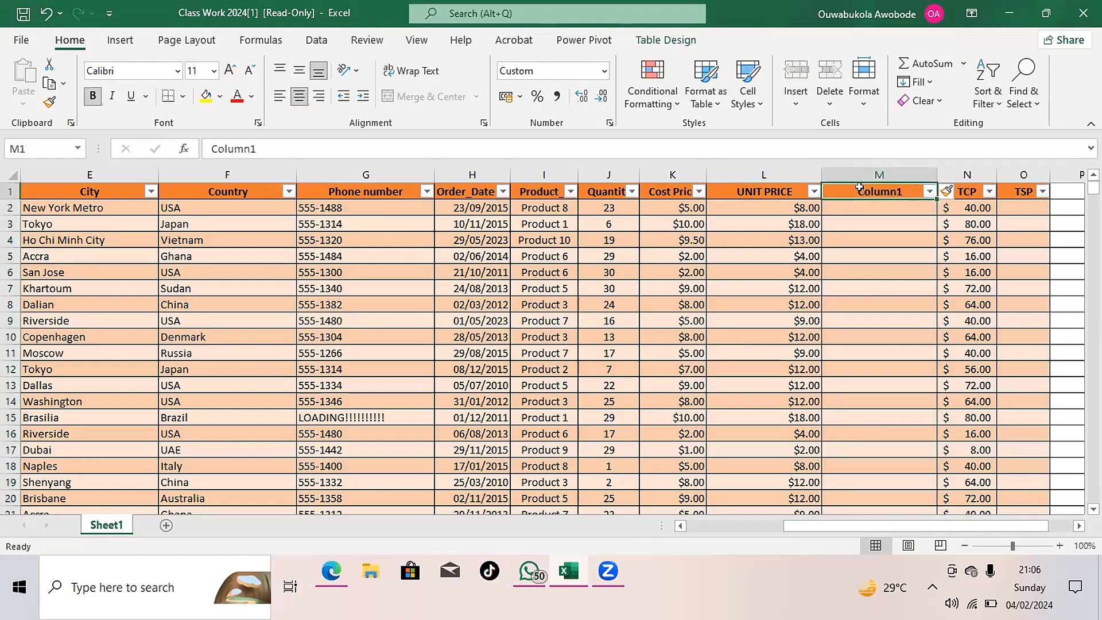
{"action": "key", "text": "Right"}
{"action": "key", "text": "Right"}
{"action": "key", "text": "Right"}
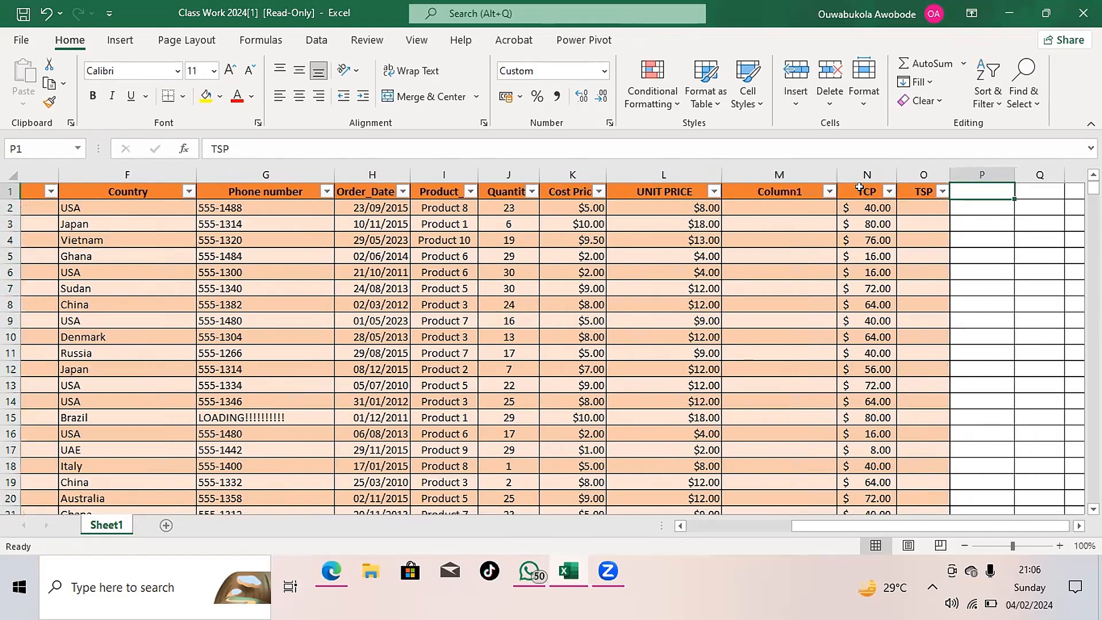
{"action": "left_click", "coordinate": [768, 190]}
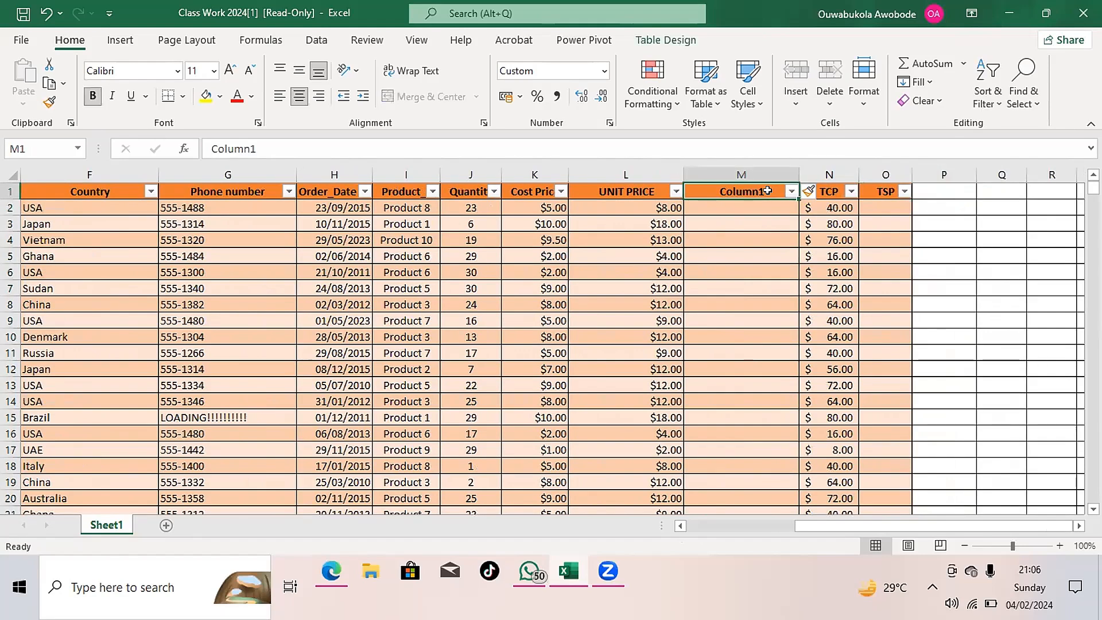
{"action": "key", "text": "BackSpace"}
{"action": "type", "text": "T"}
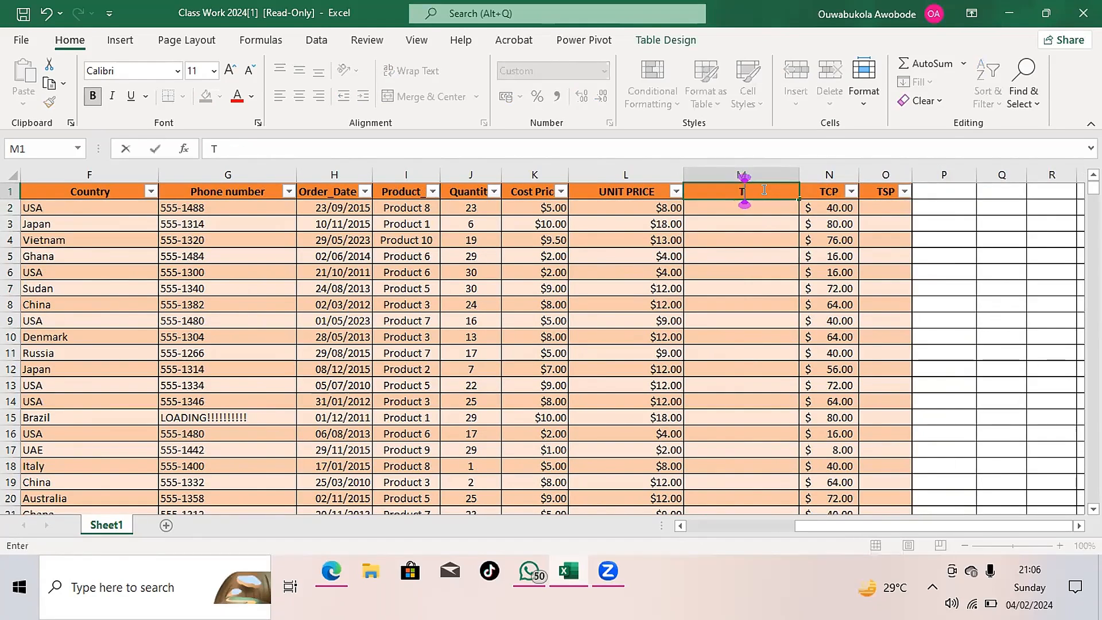
{"action": "type", "text": "SP"}
{"action": "left_click", "coordinate": [722, 204]}
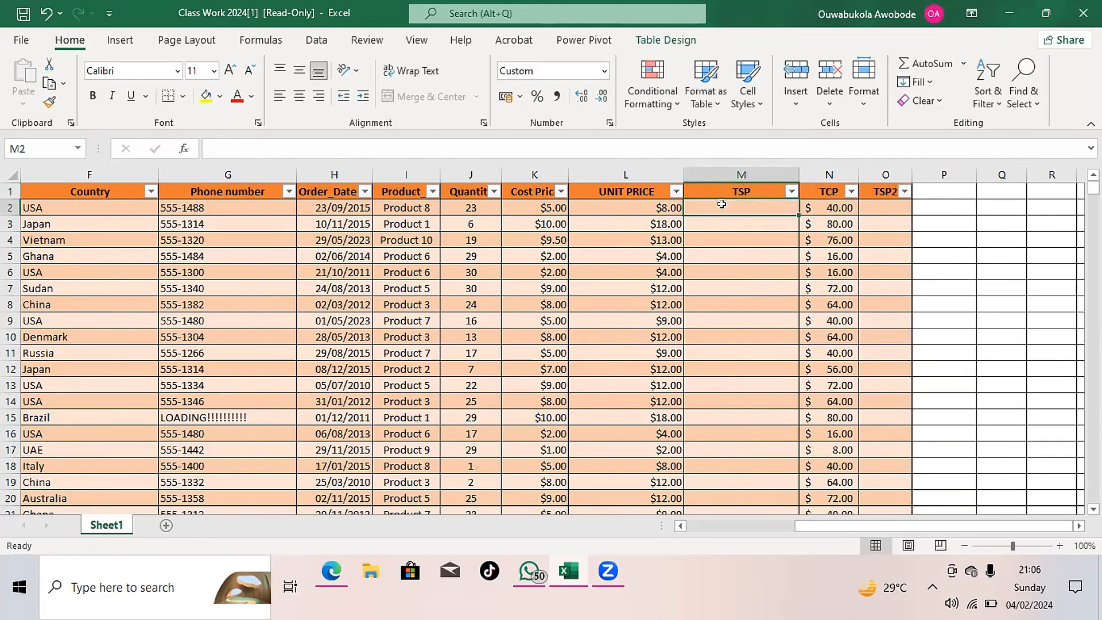
{"action": "type", "text": "="}
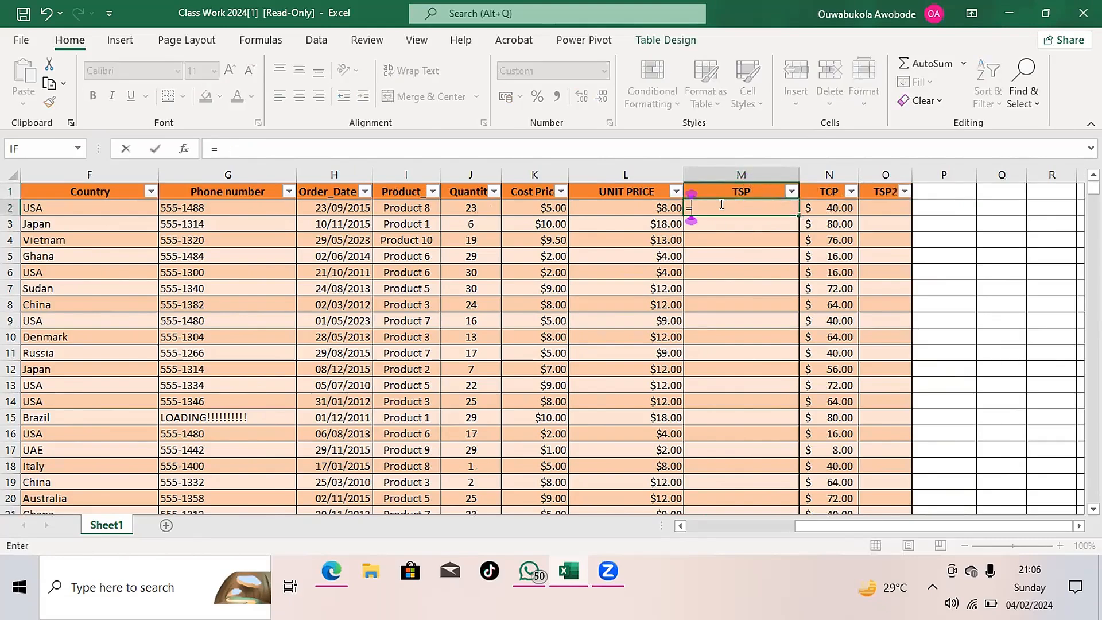
{"action": "left_click", "coordinate": [599, 201]}
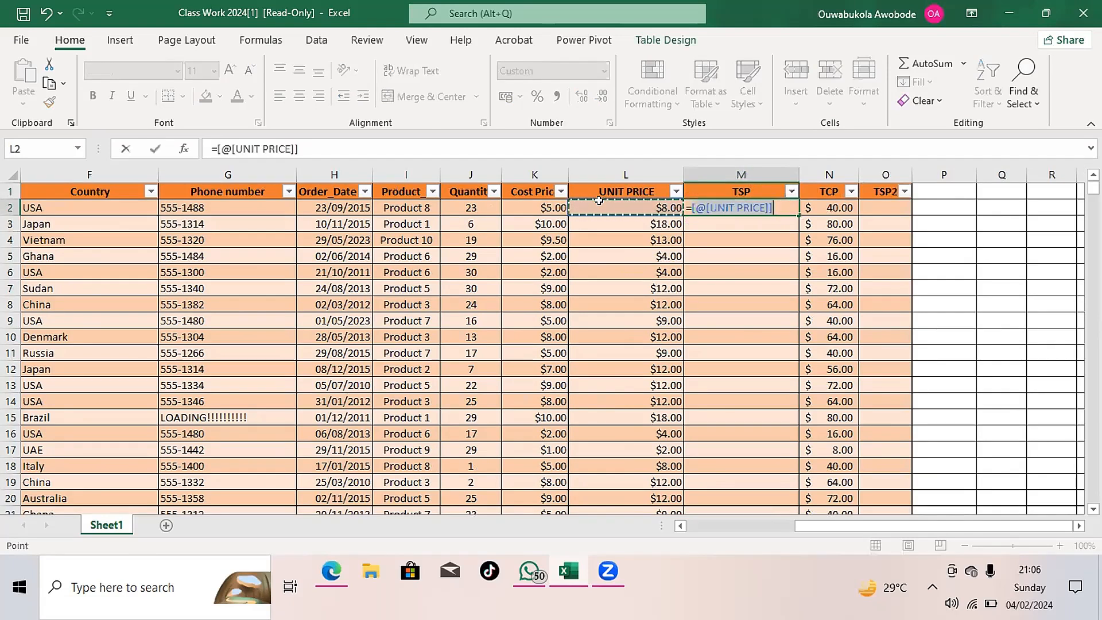
{"action": "type", "text": "*"}
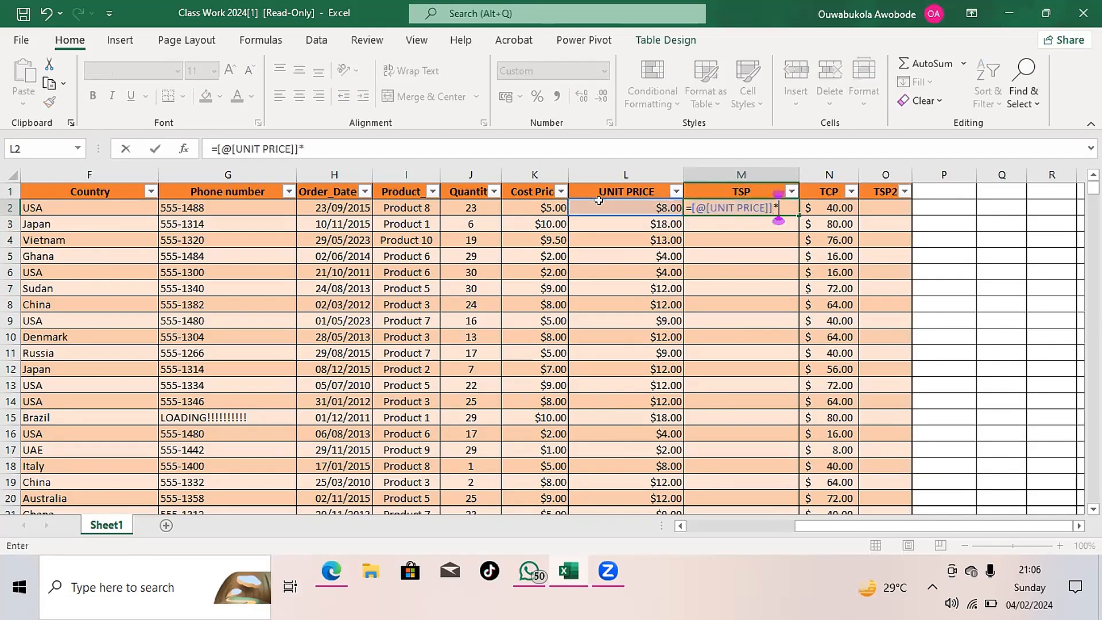
{"action": "left_click", "coordinate": [459, 203]}
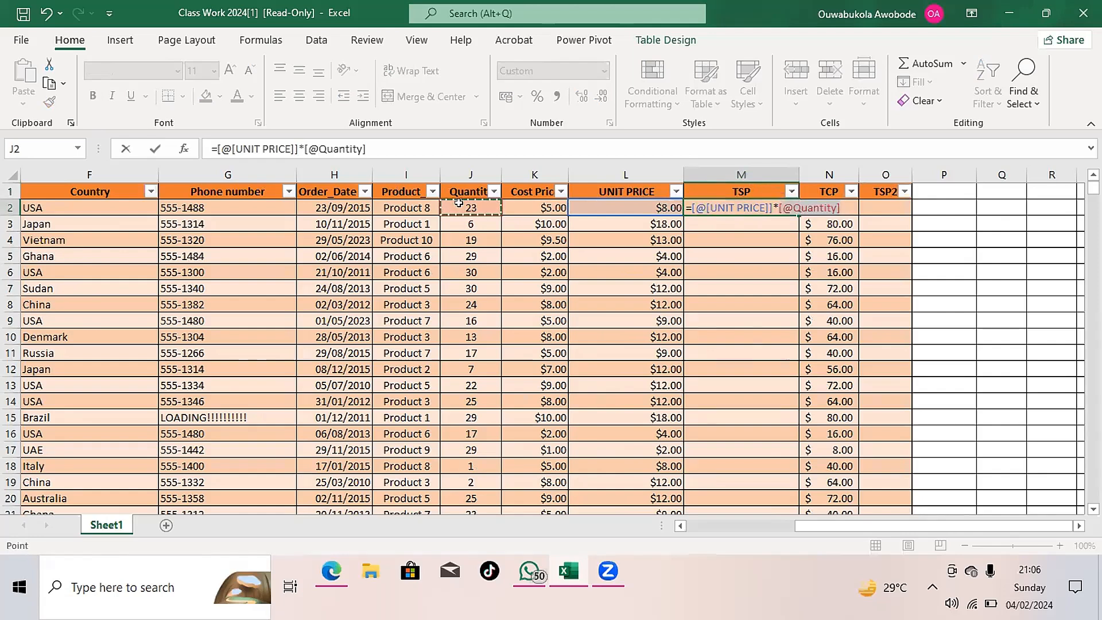
{"action": "key", "text": "Return"}
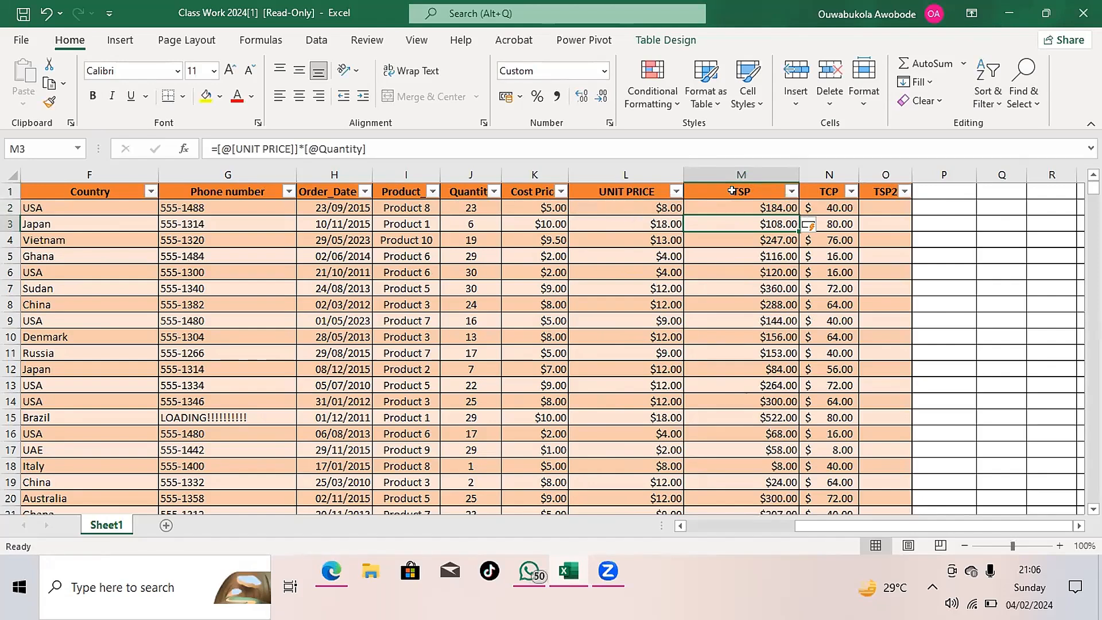
- Rename the empty TSP2 column header in O1 to VAT(7.5%)
{"action": "left_click", "coordinate": [873, 190]}
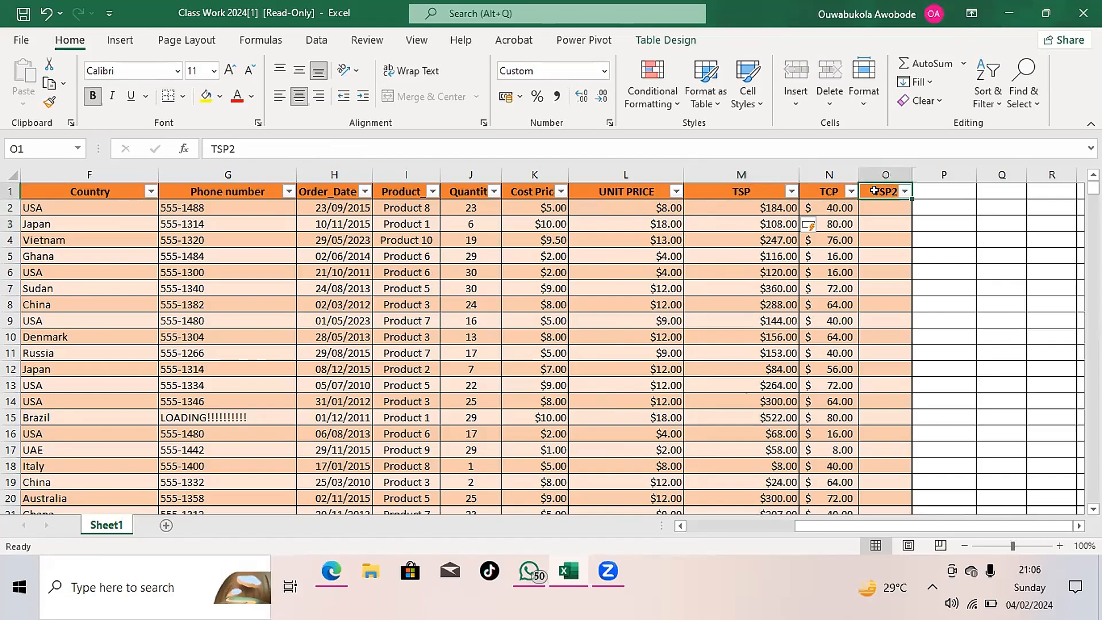
{"action": "key", "text": "Right"}
{"action": "key", "text": "Right"}
{"action": "key", "text": "Right"}
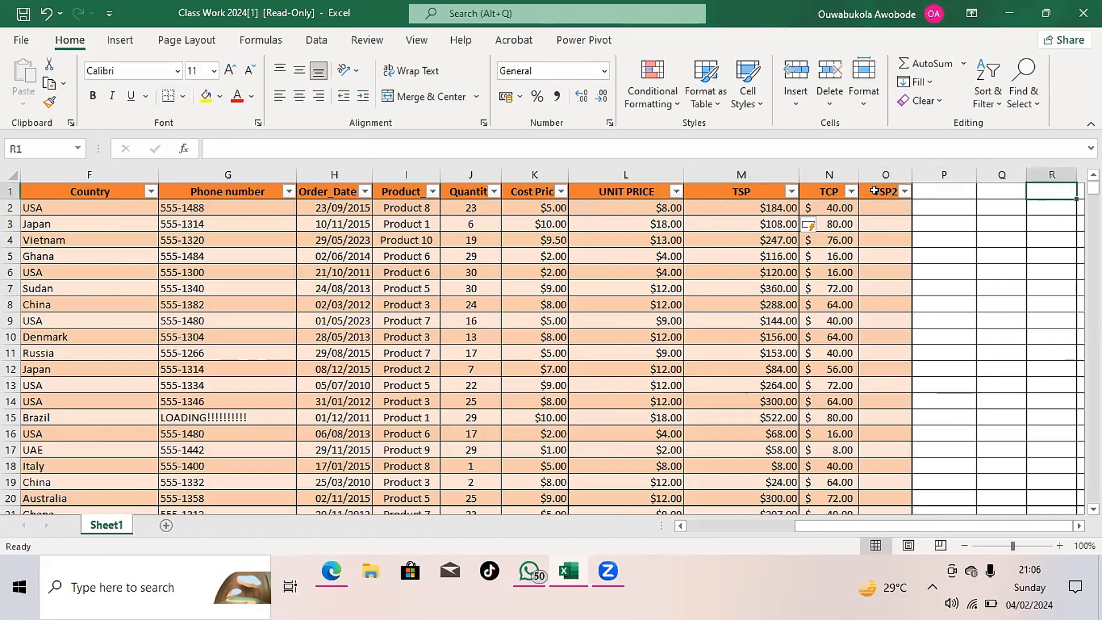
{"action": "key", "text": "Right"}
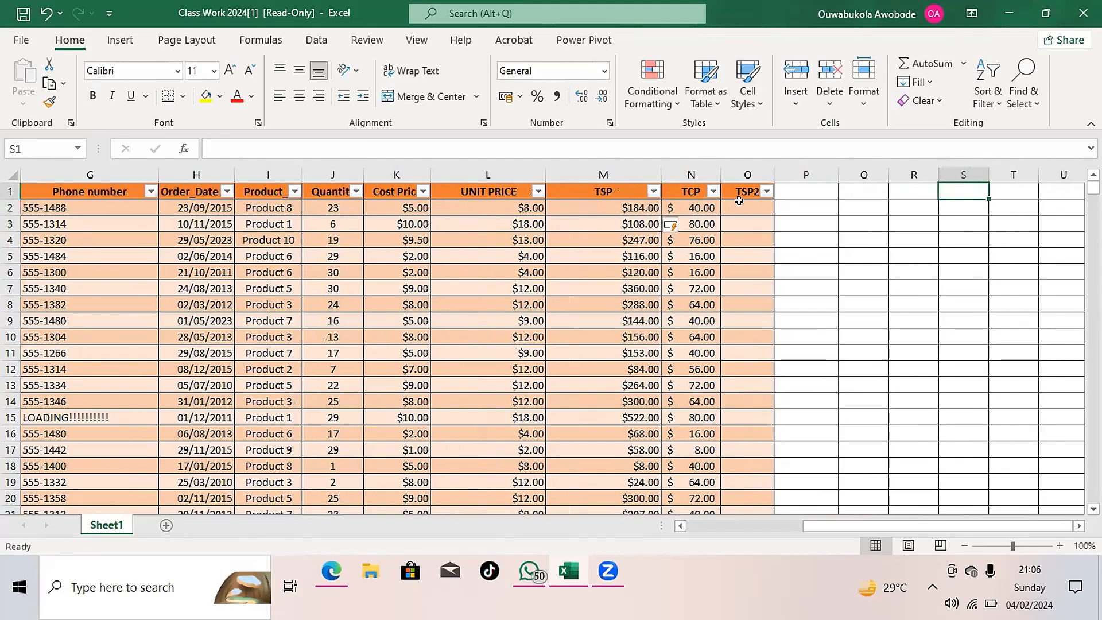
{"action": "left_click", "coordinate": [744, 191]}
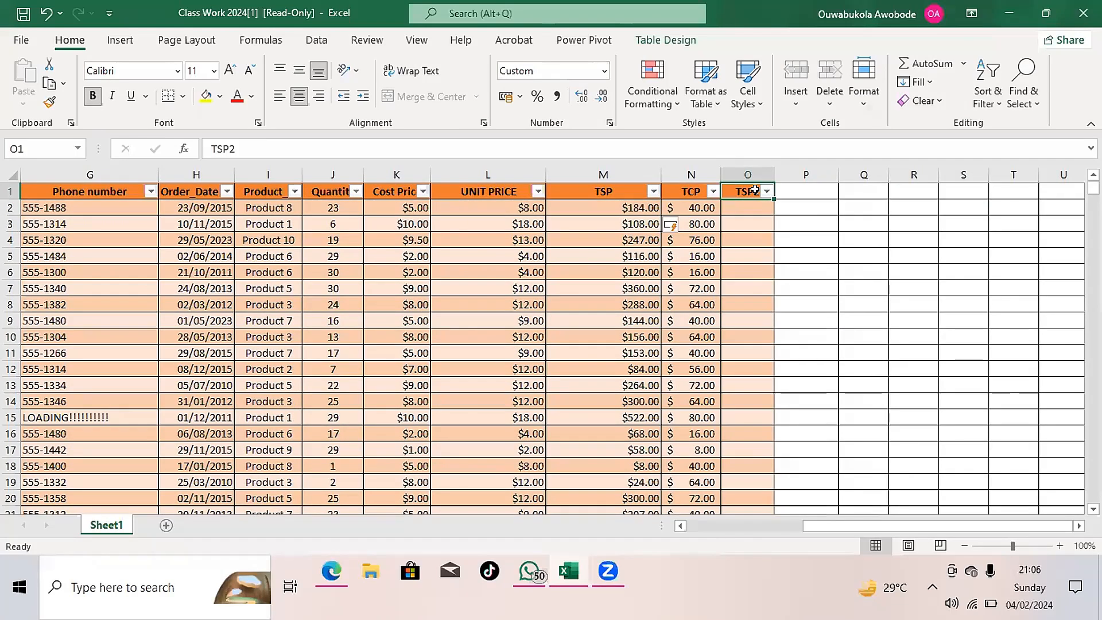
{"action": "key", "text": "BackSpace"}
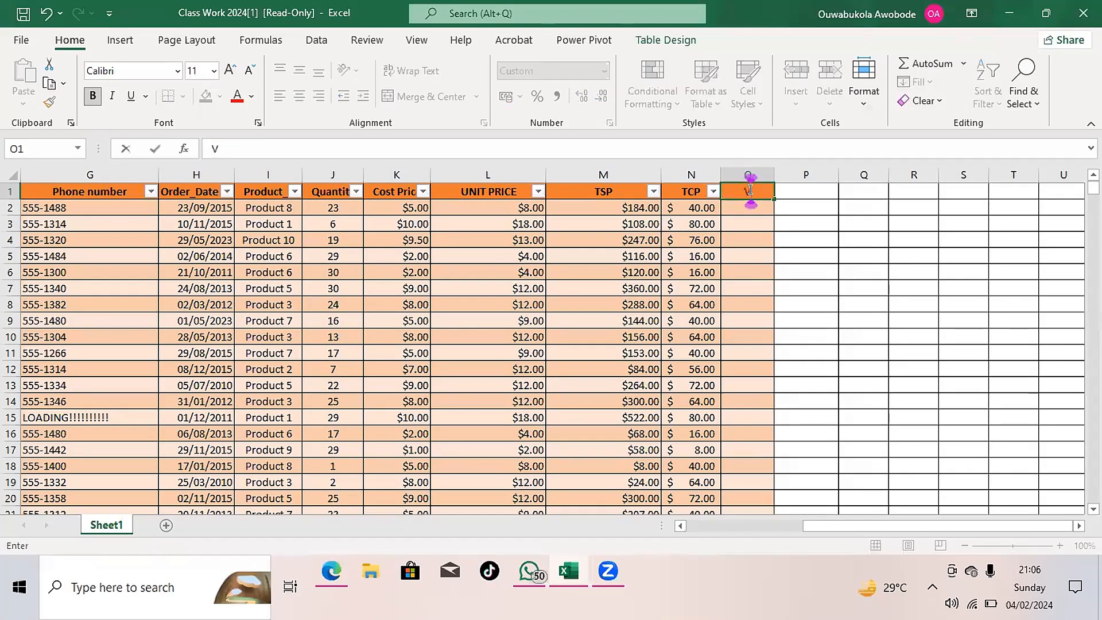
{"action": "type", "text": "VAT5"}
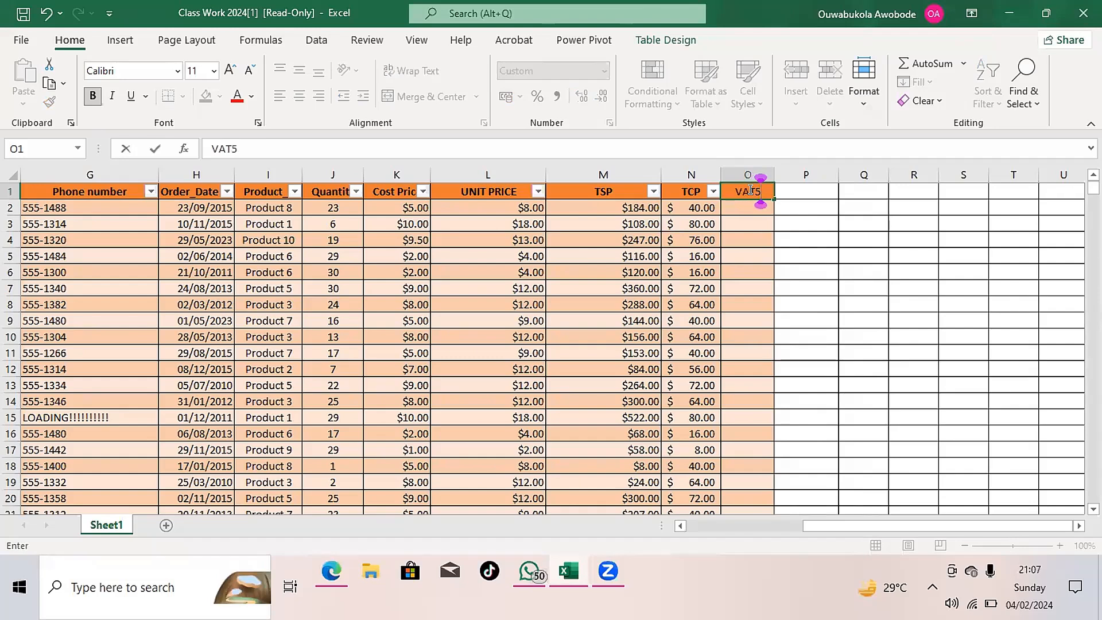
{"action": "key", "text": "BackSpace"}
{"action": "type", "text": "(7.5"}
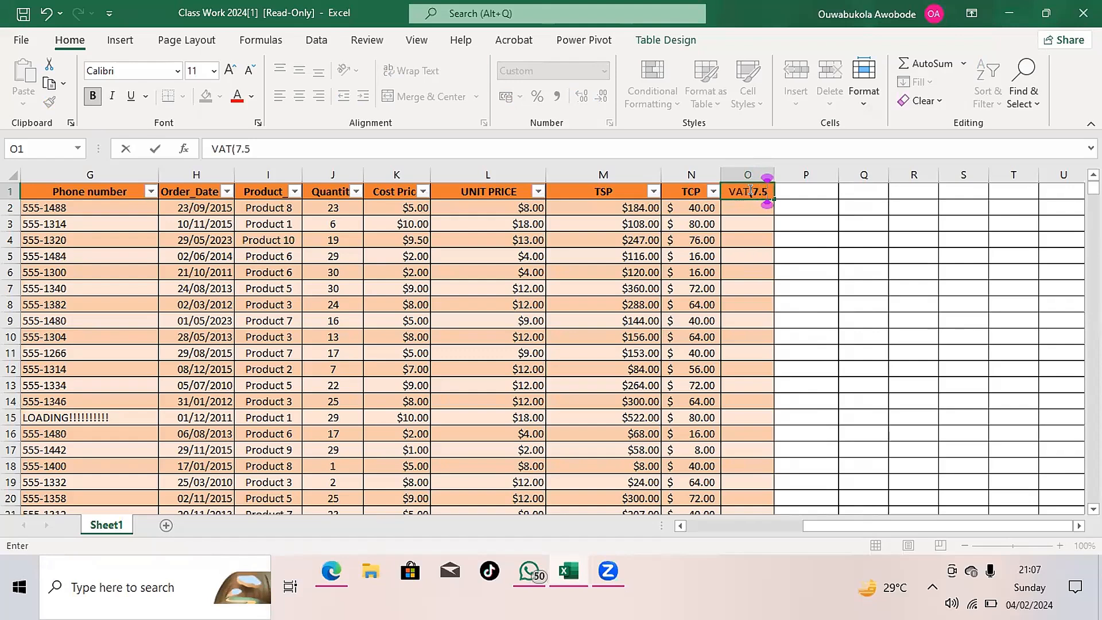
{"action": "type", "text": "%"}
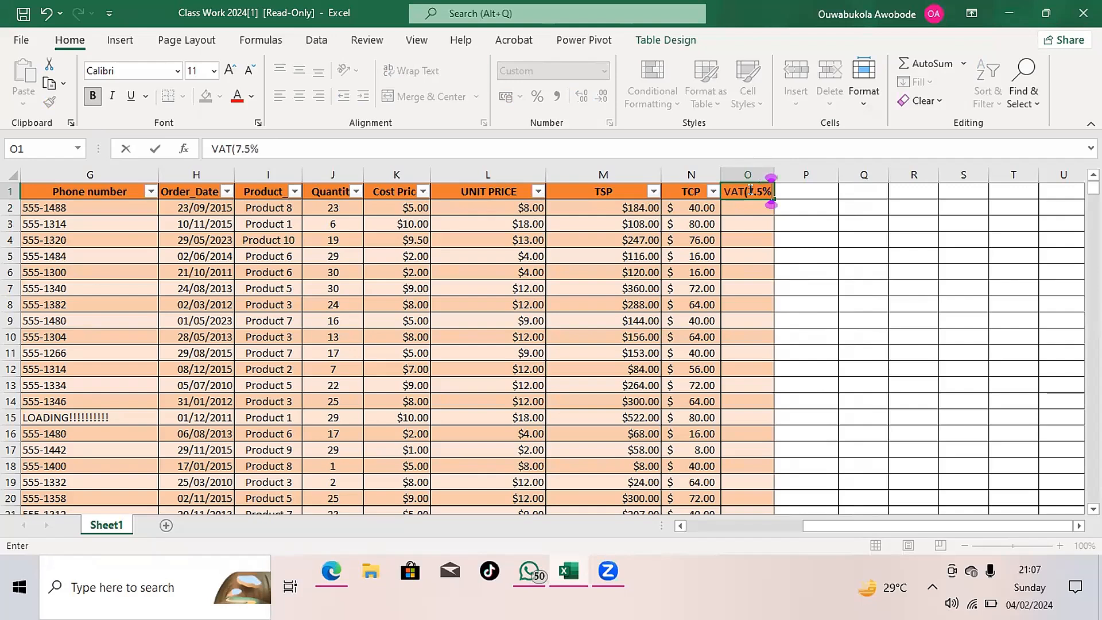
{"action": "type", "text": ")"}
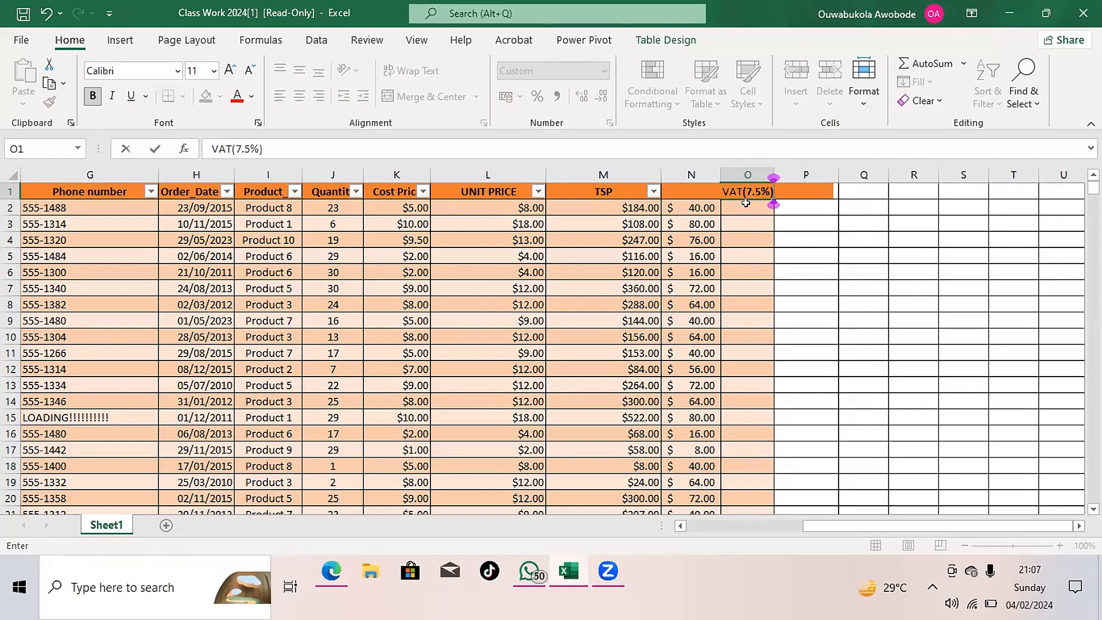
{"action": "left_click", "coordinate": [746, 203]}
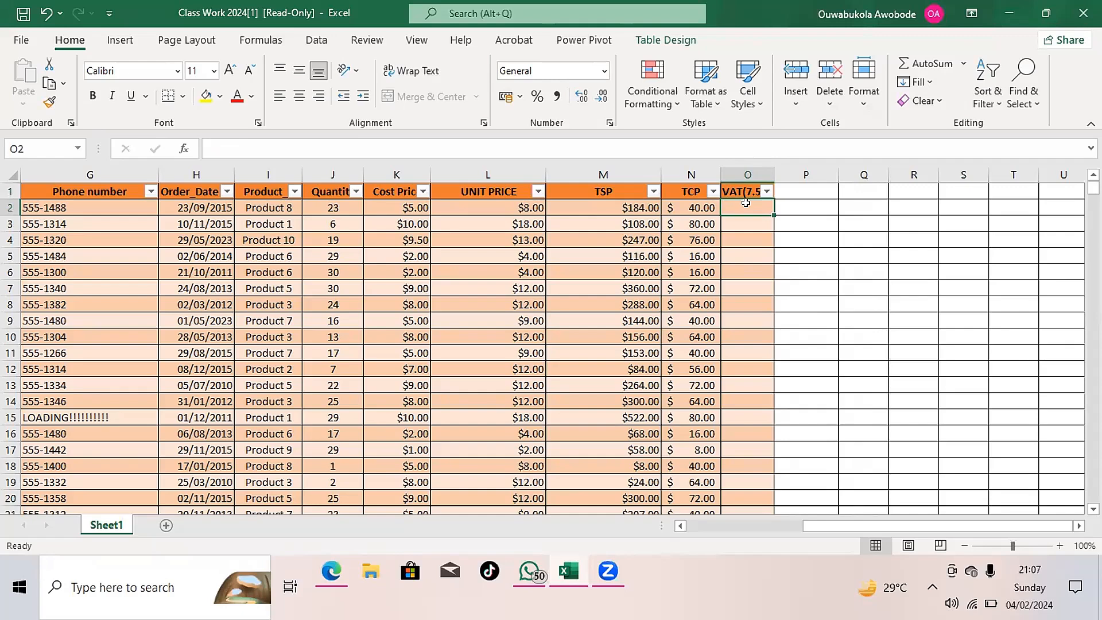
{"action": "left_click", "coordinate": [642, 206]}
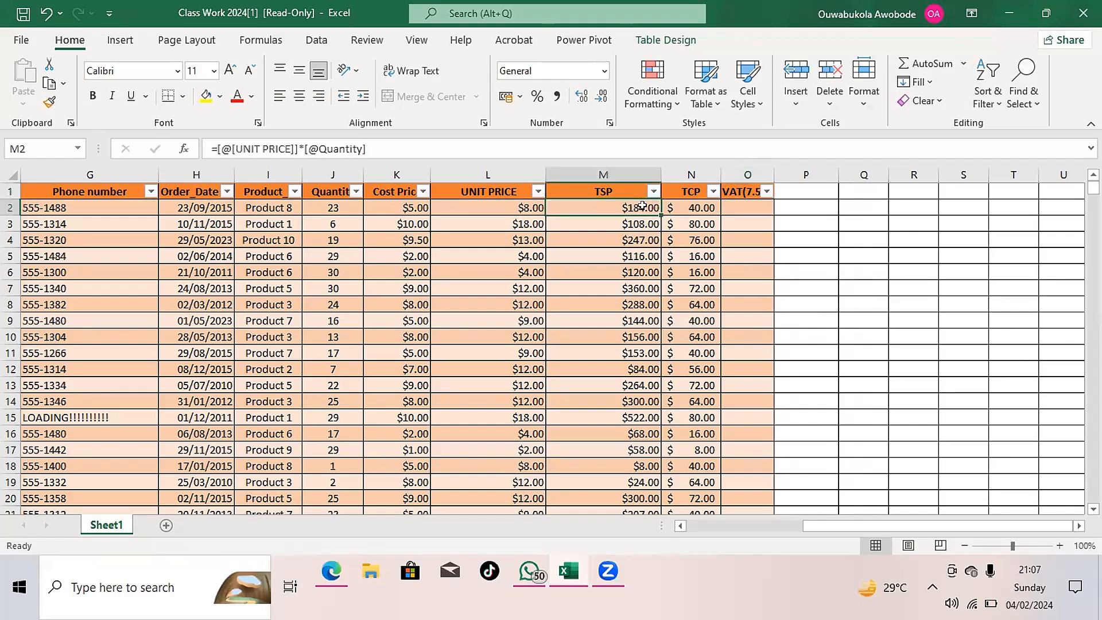
{"action": "left_click", "coordinate": [744, 204]}
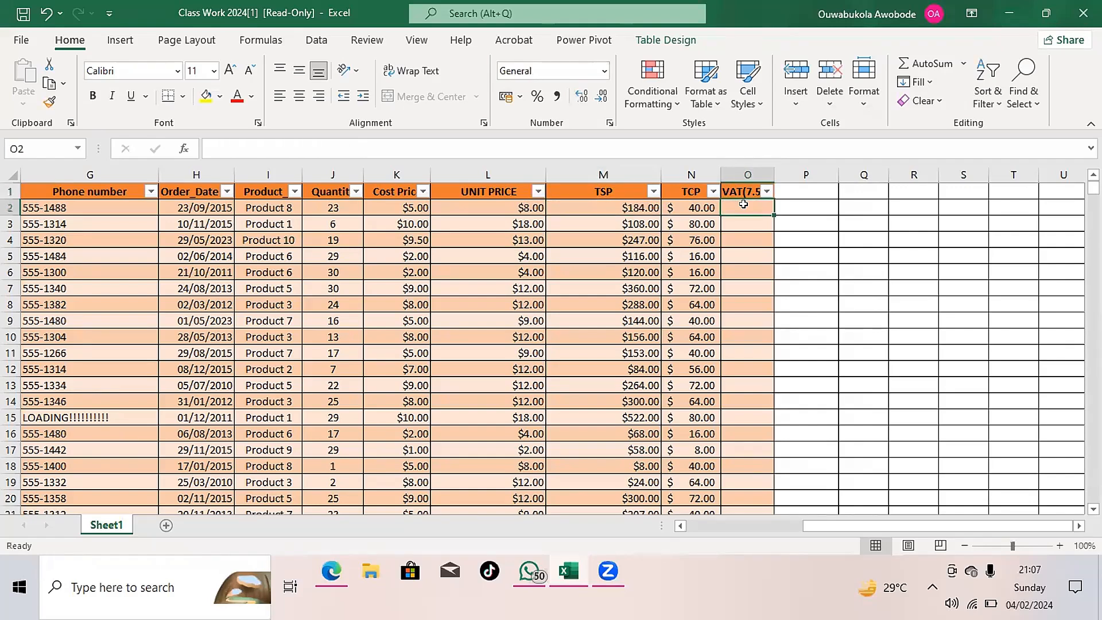
{"action": "type", "text": "="}
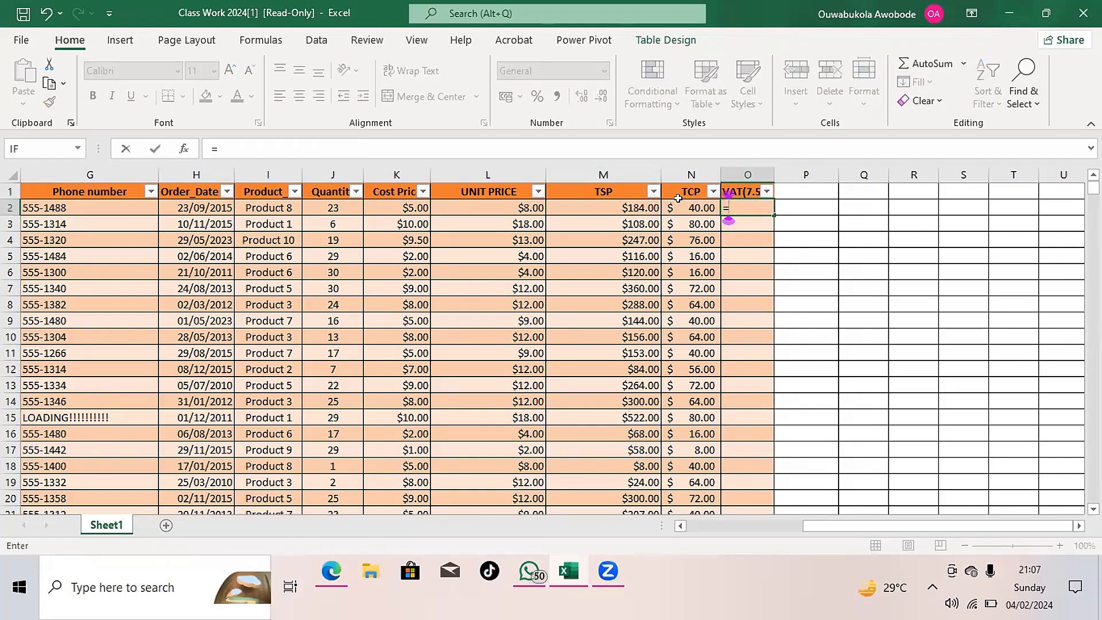
{"action": "left_click", "coordinate": [638, 204]}
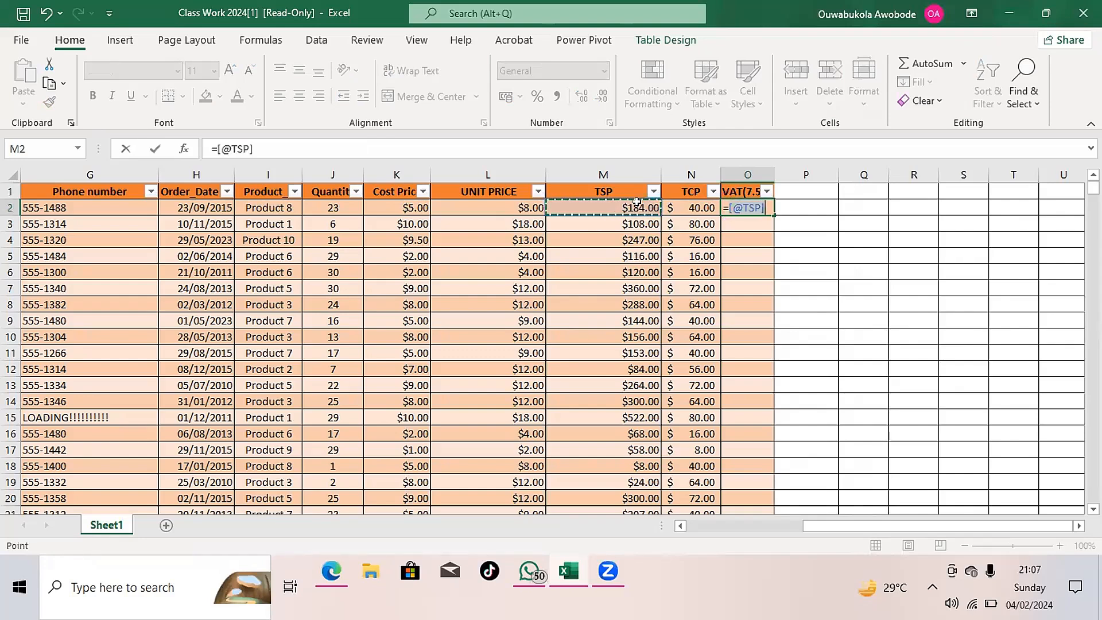
{"action": "type", "text": "*"}
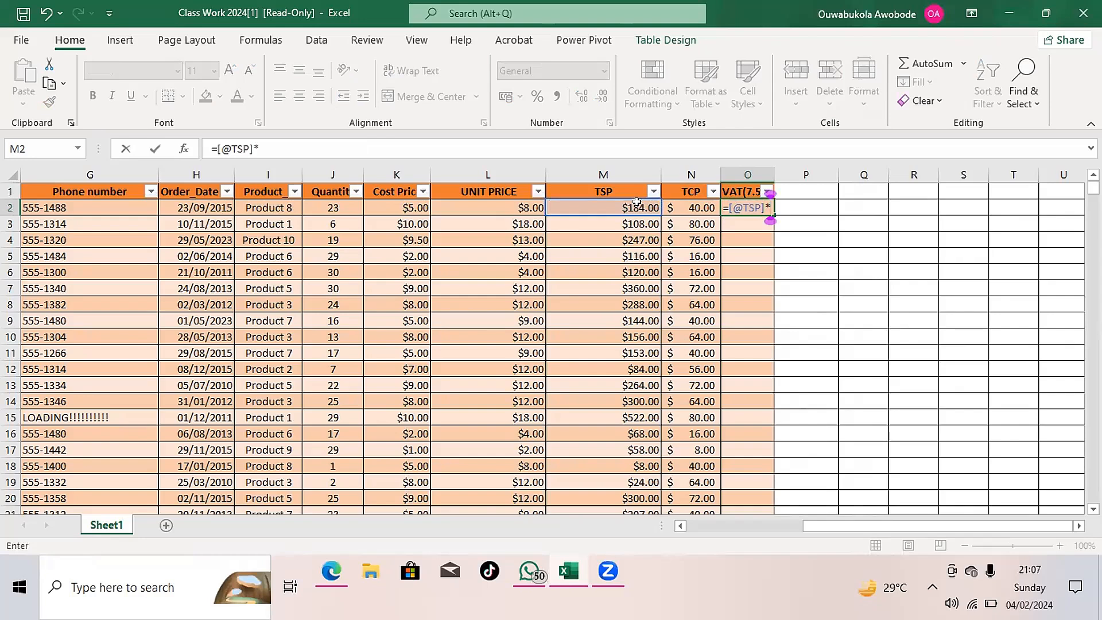
{"action": "type", "text": "7"}
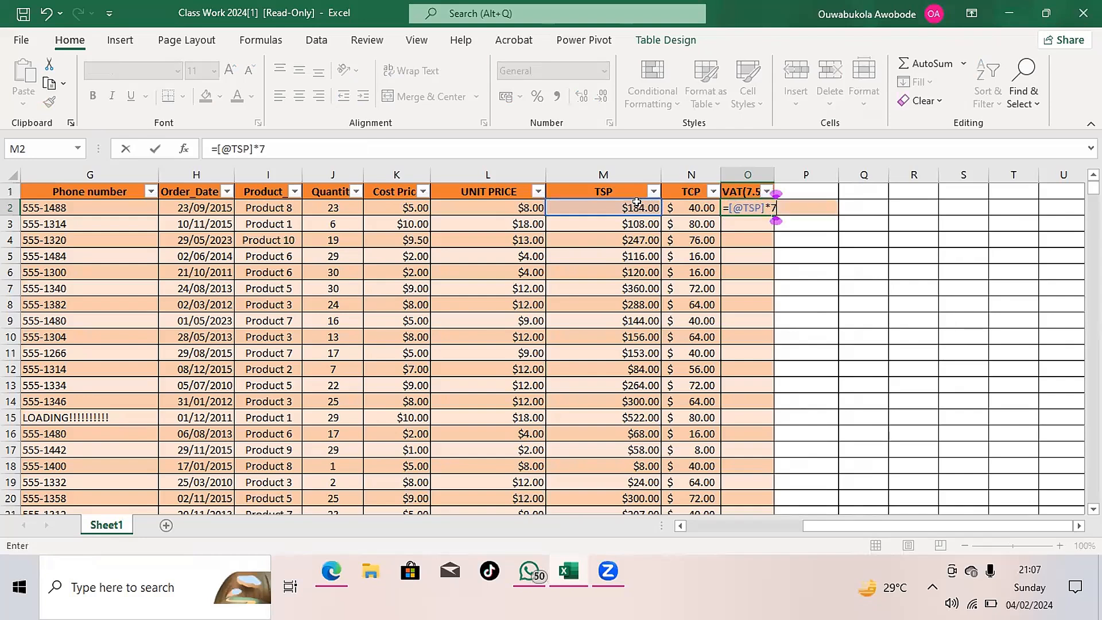
{"action": "type", "text": ".5"}
{"action": "type", "text": "%"}
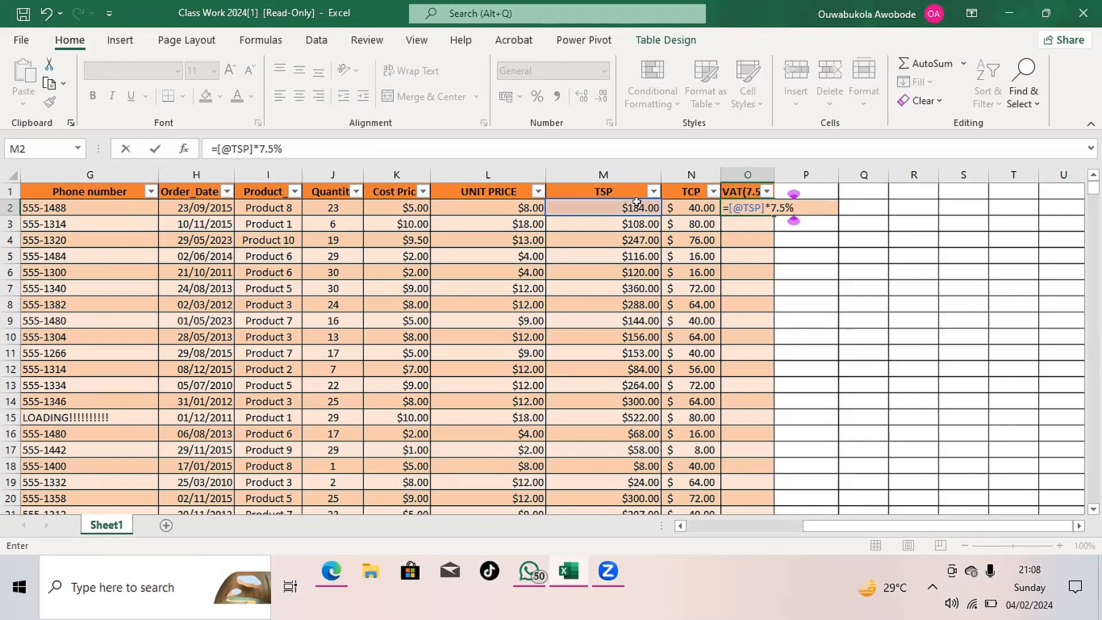
{"action": "key", "text": "Return"}
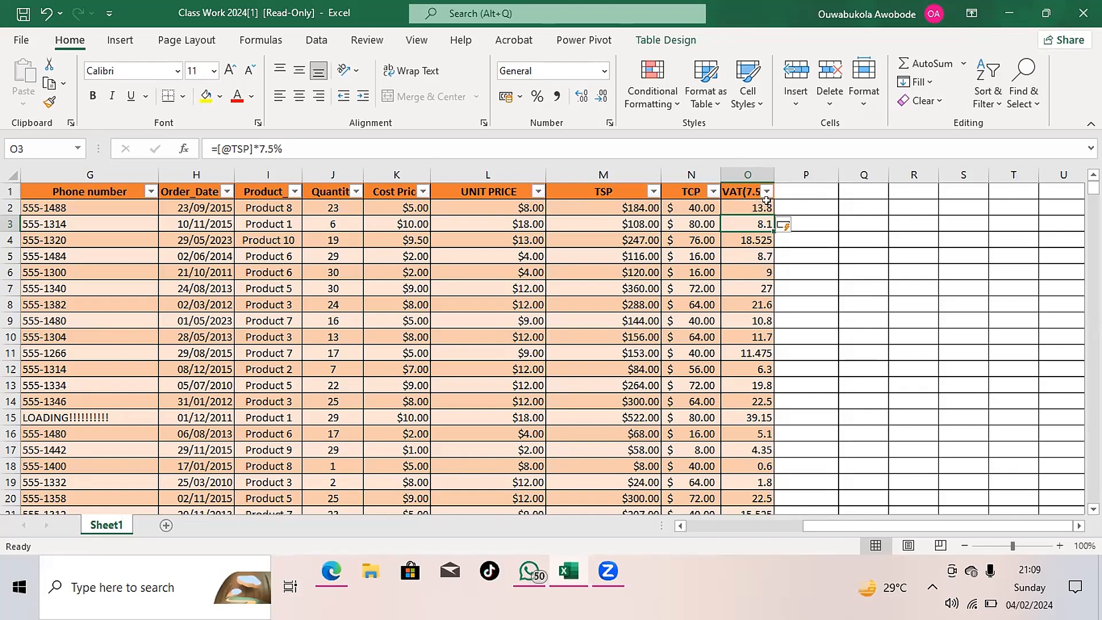
- Add a new table column headed NTSP in P1, directly after the VAT(7.5%) column
{"action": "left_click", "coordinate": [791, 188]}
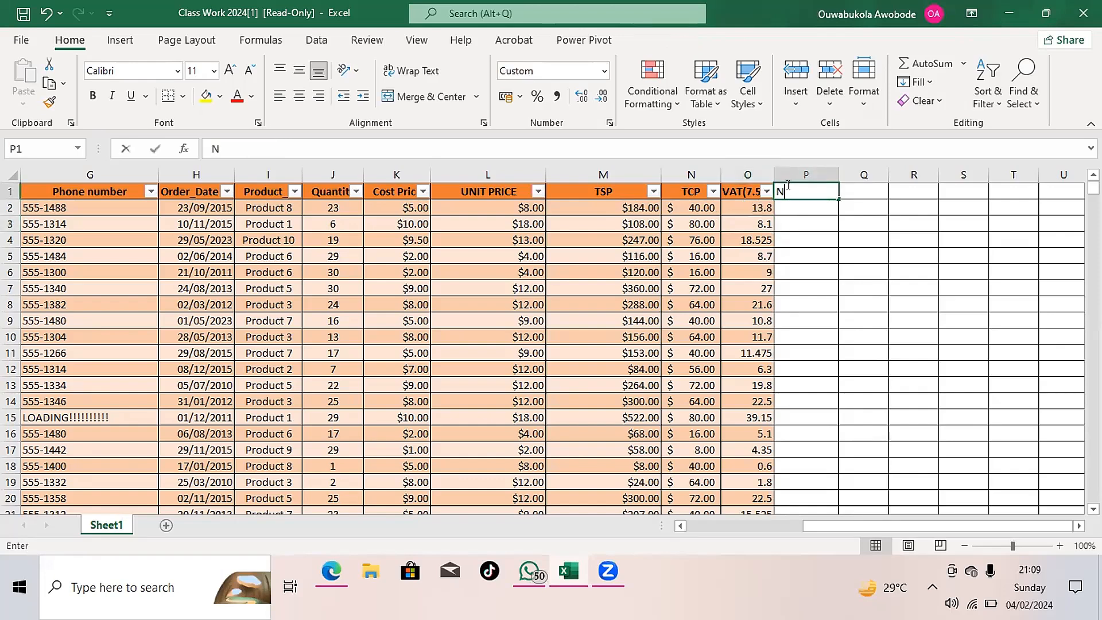
{"action": "type", "text": "NSP"}
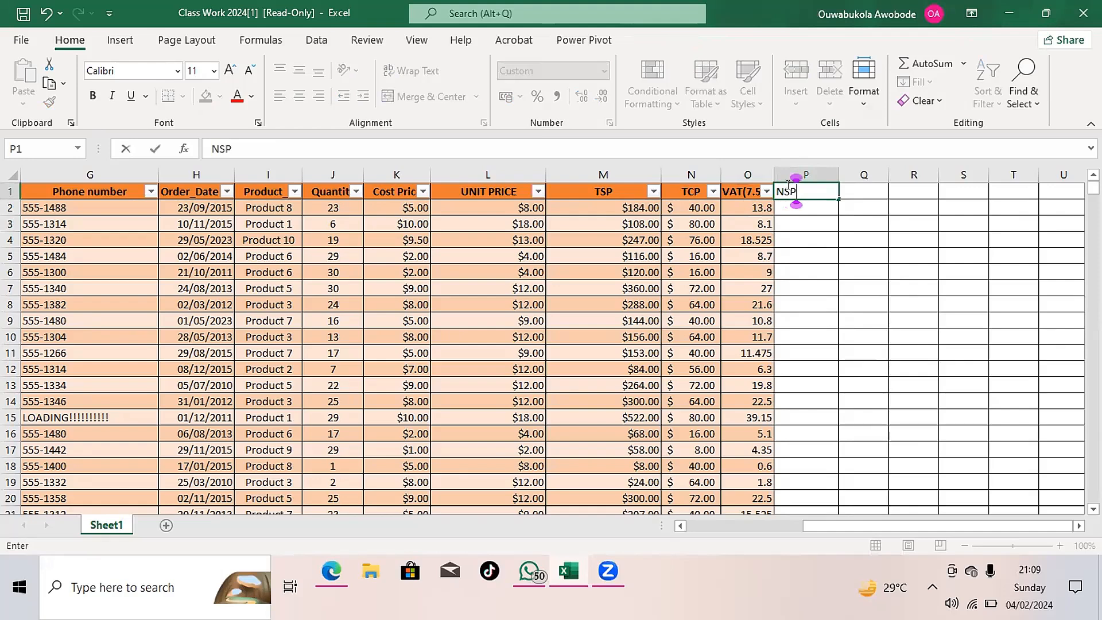
{"action": "key", "text": "BackSpace"}
{"action": "key", "text": "BackSpace"}
{"action": "type", "text": "TSP"}
{"action": "key", "text": "Return"}
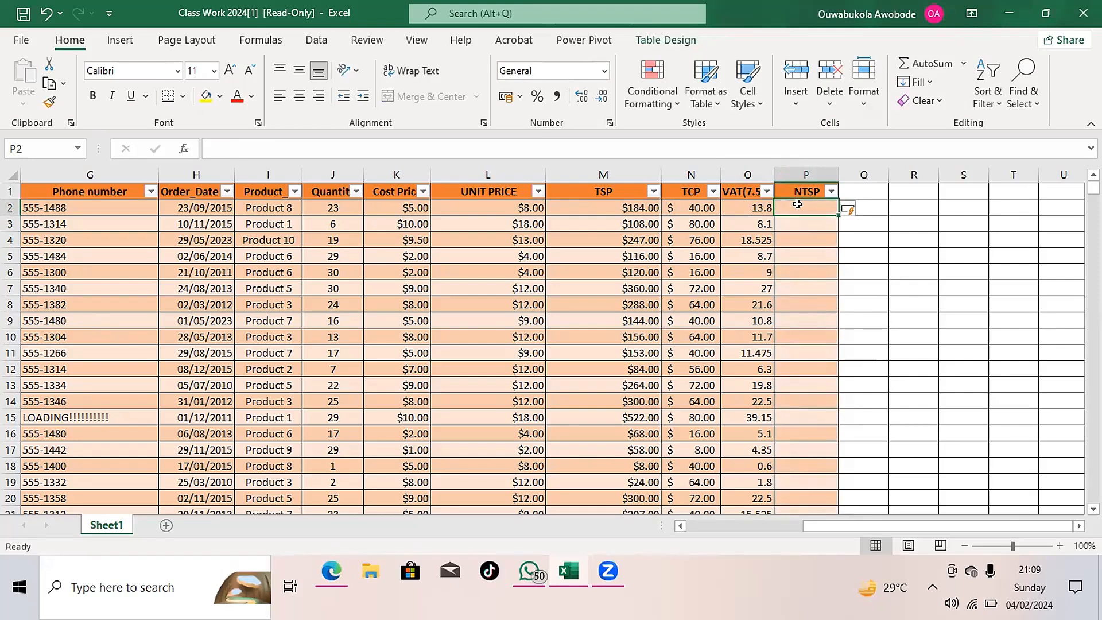
{"action": "type", "text": "="}
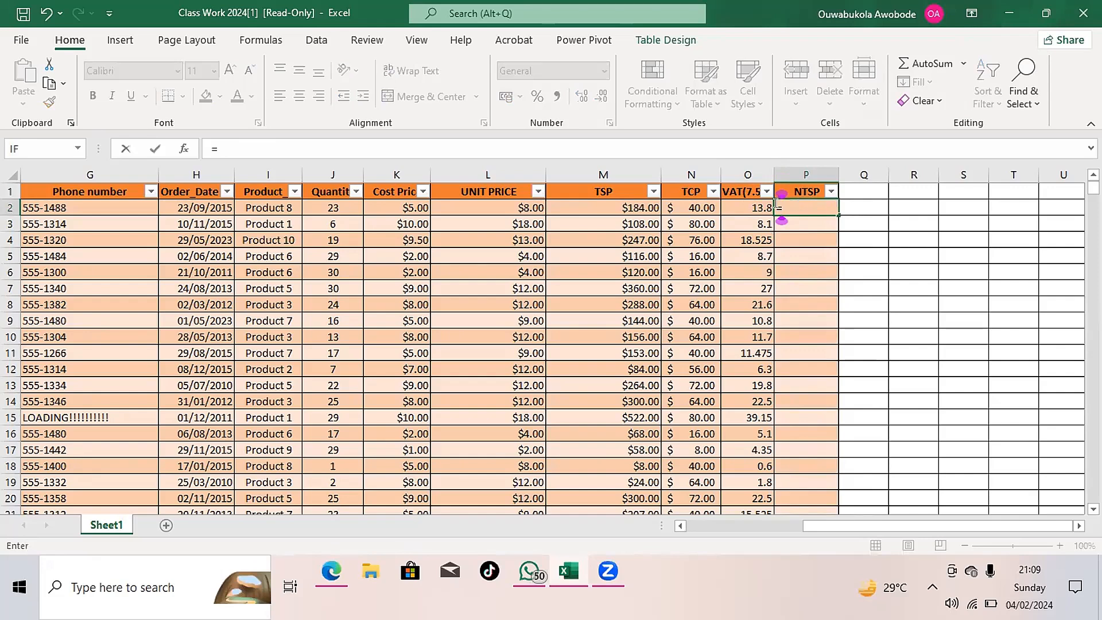
{"action": "left_click", "coordinate": [758, 205]}
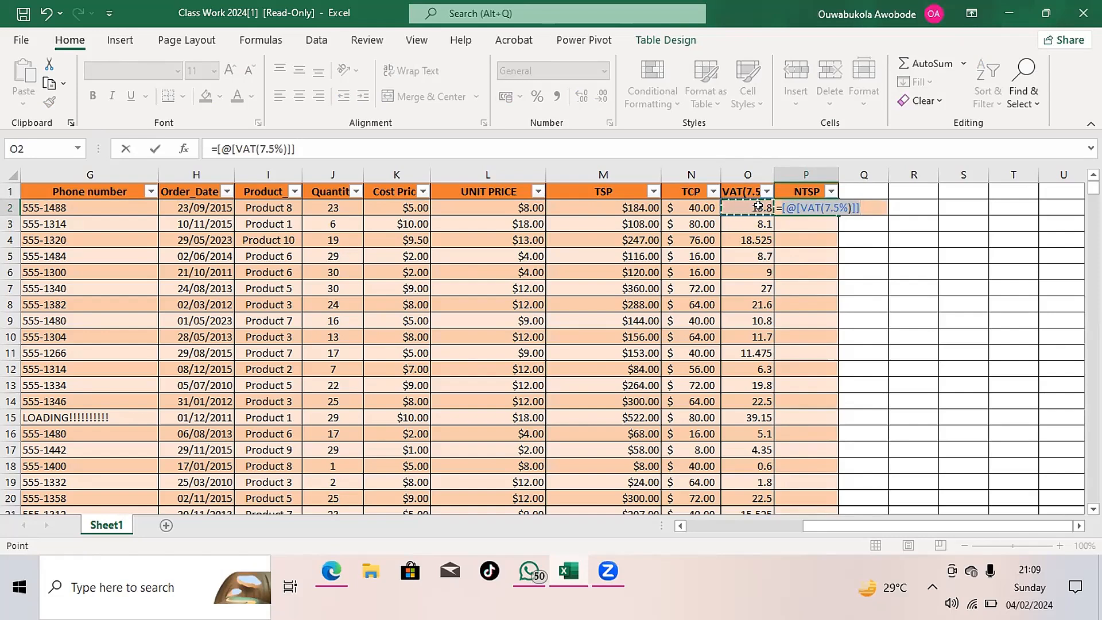
{"action": "type", "text": "+"}
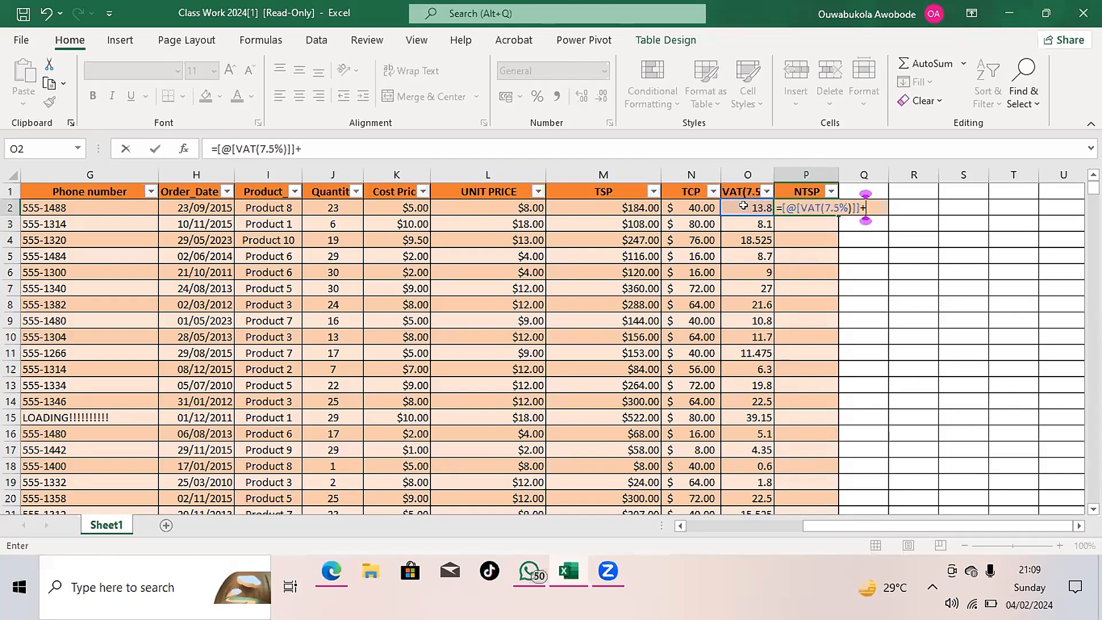
{"action": "left_click", "coordinate": [630, 203]}
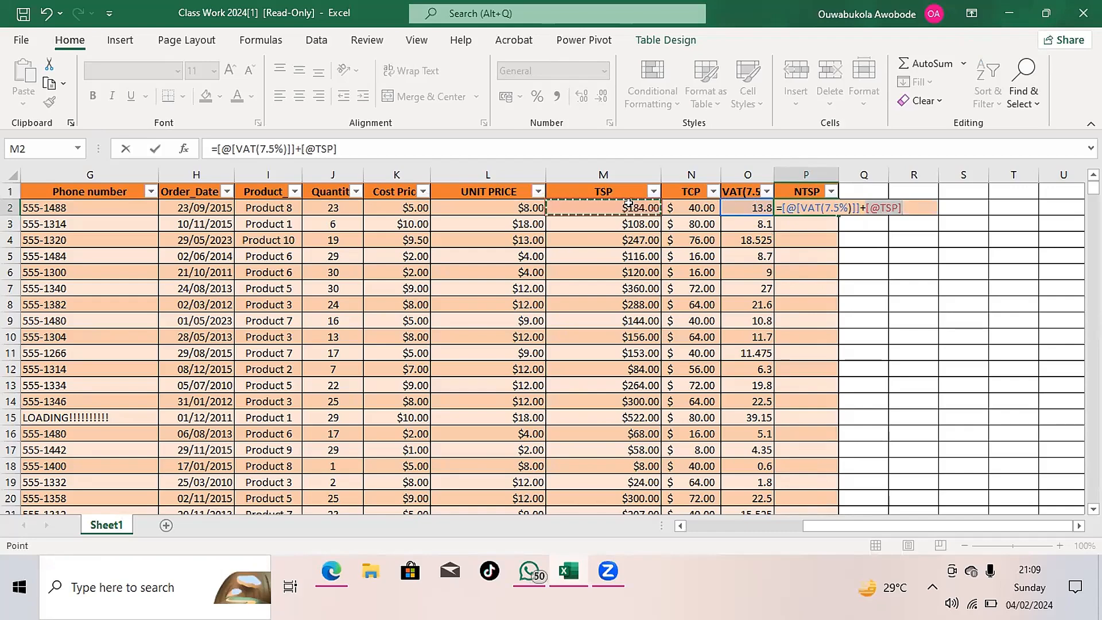
{"action": "key", "text": "Return"}
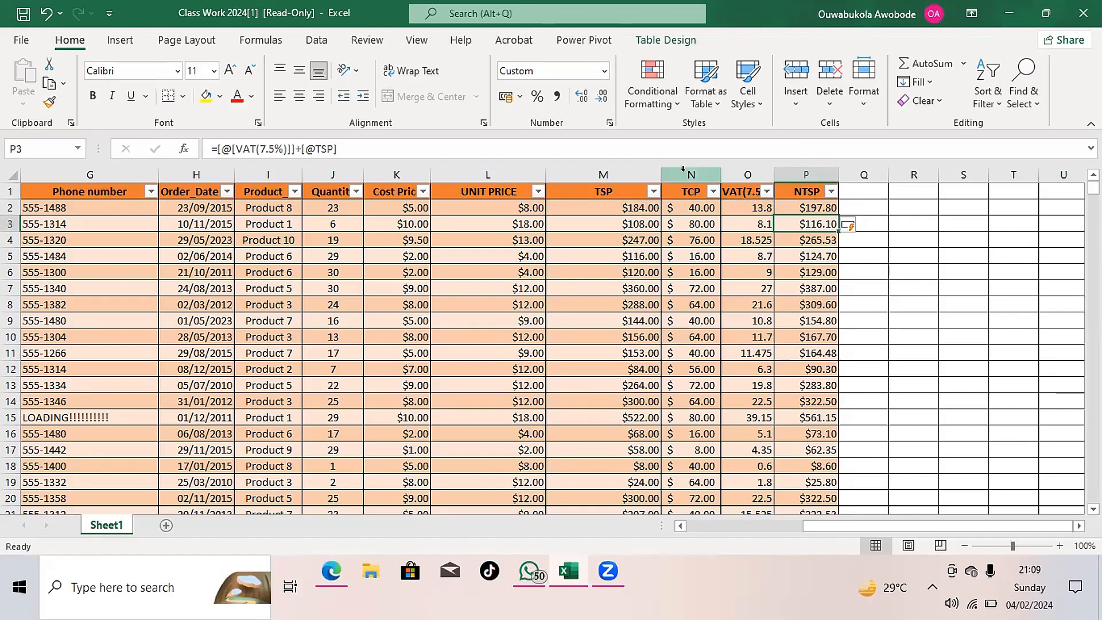
- Add a new table column headed PROFIT in Q1, directly after NTSP, and begin a formula in Q2
{"action": "left_click", "coordinate": [850, 188]}
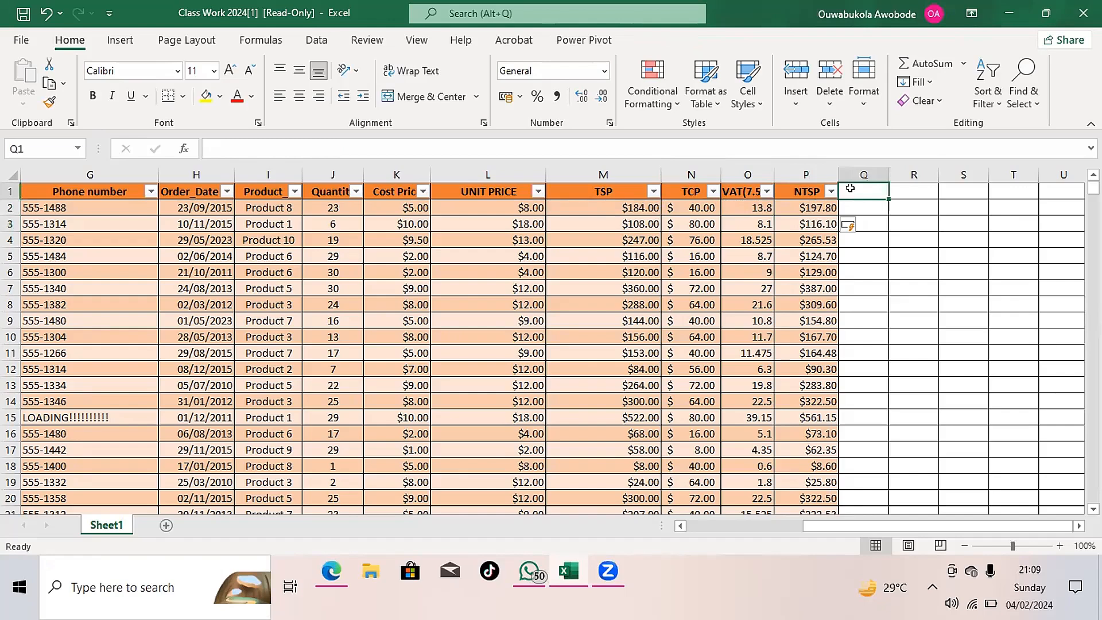
{"action": "type", "text": "PROFIT"}
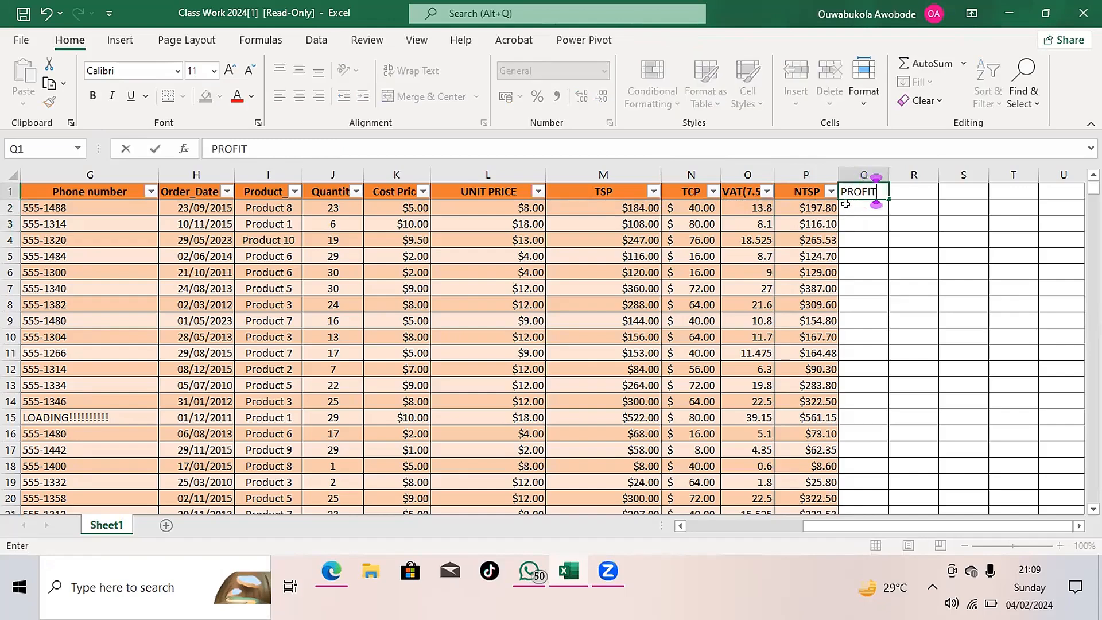
{"action": "key", "text": "Return"}
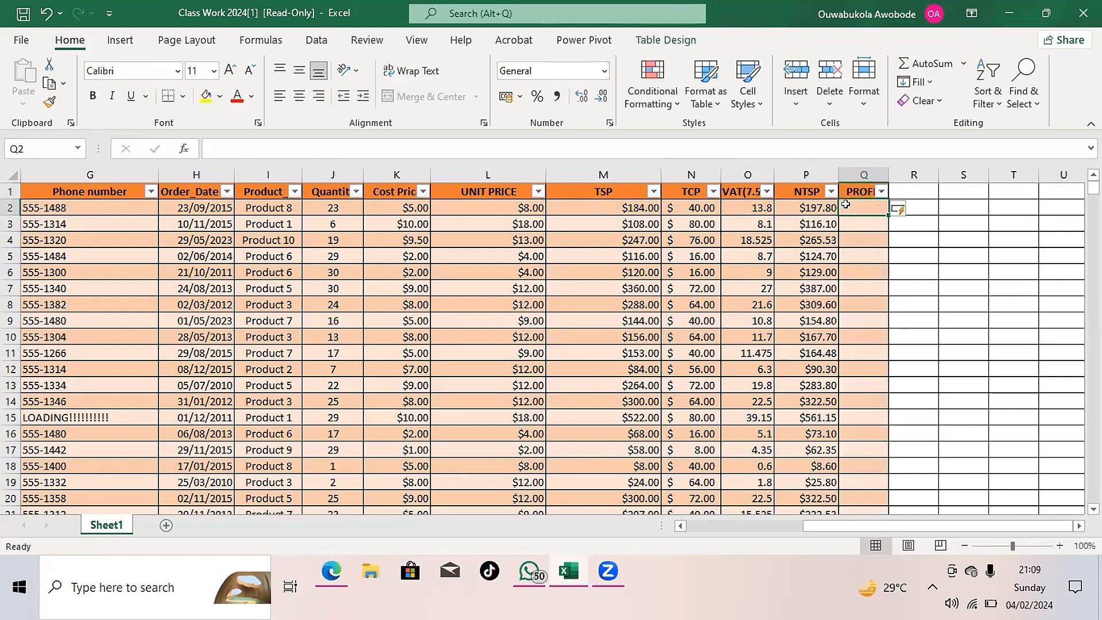
{"action": "type", "text": "="}
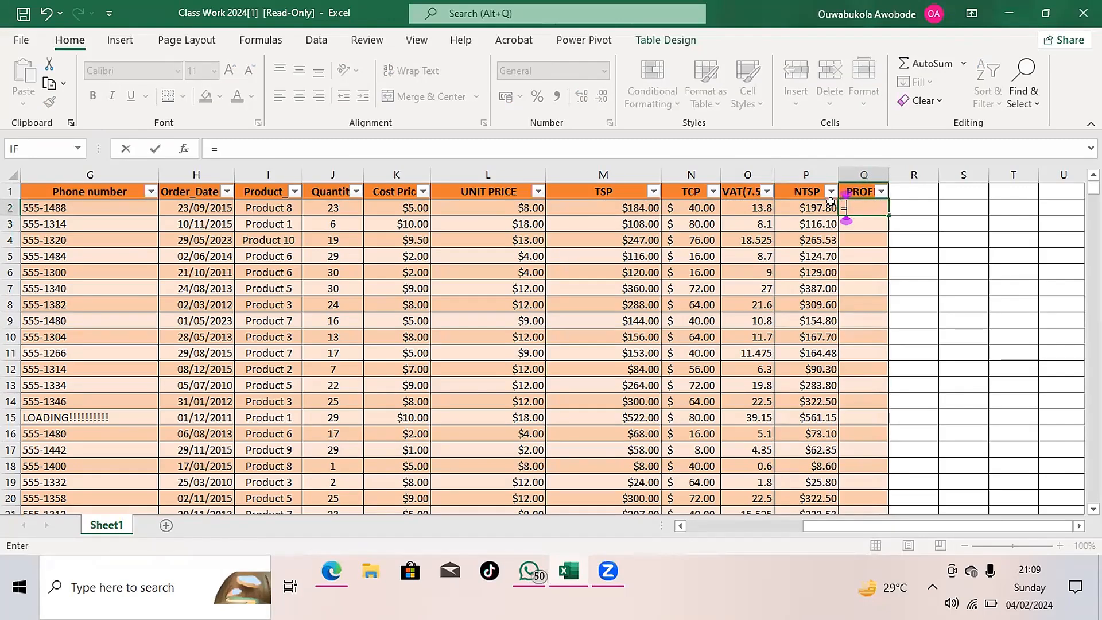
{"action": "left_click", "coordinate": [796, 206]}
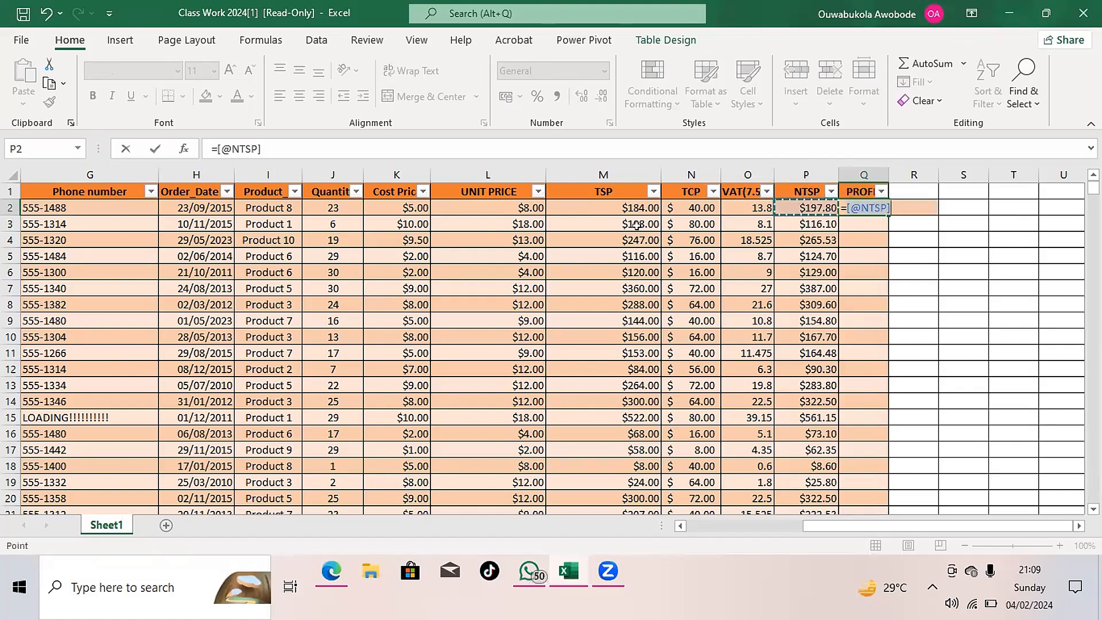
{"action": "left_click", "coordinate": [692, 201]}
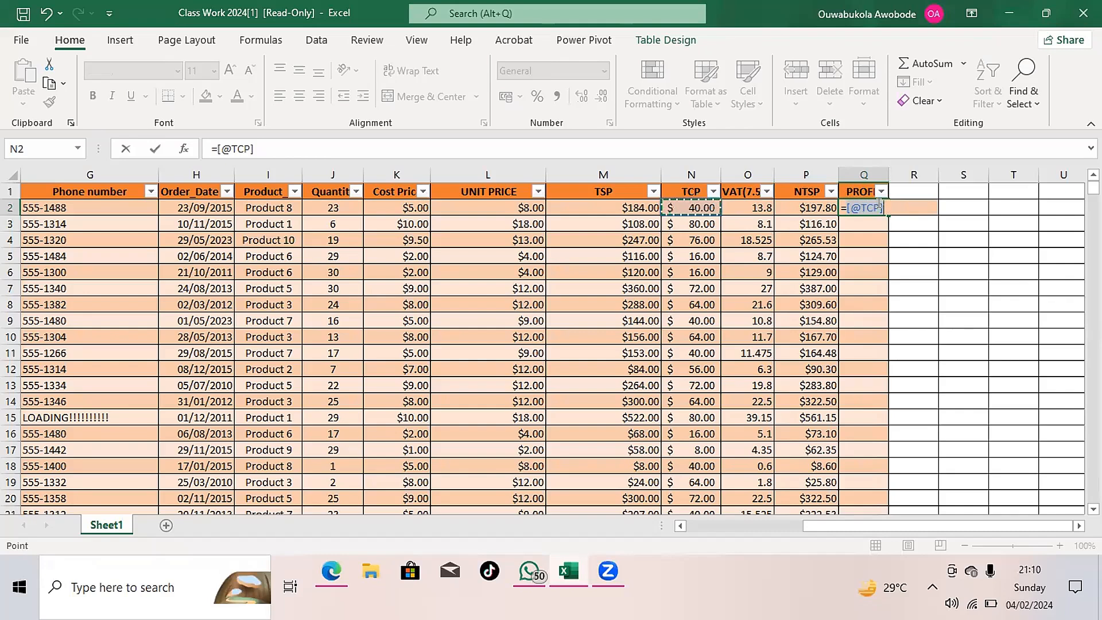
{"action": "key", "text": "BackSpace"}
{"action": "key", "text": "BackSpace"}
{"action": "key", "text": "BackSpace"}
{"action": "key", "text": "BackSpace"}
{"action": "key", "text": "BackSpace"}
{"action": "key", "text": "BackSpace"}
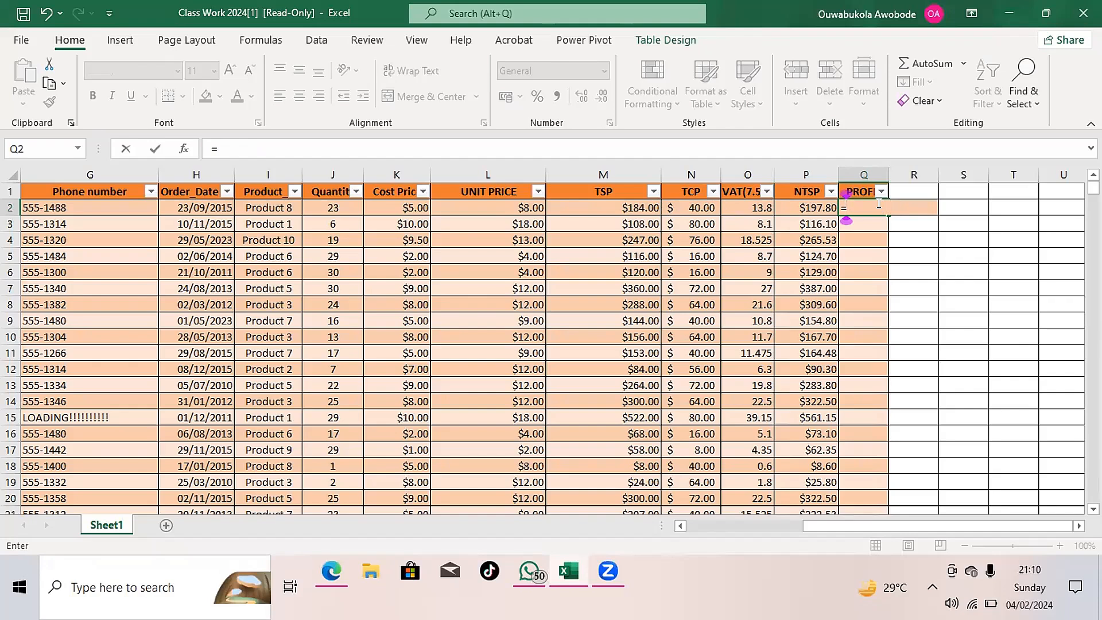
{"action": "left_click", "coordinate": [809, 204]}
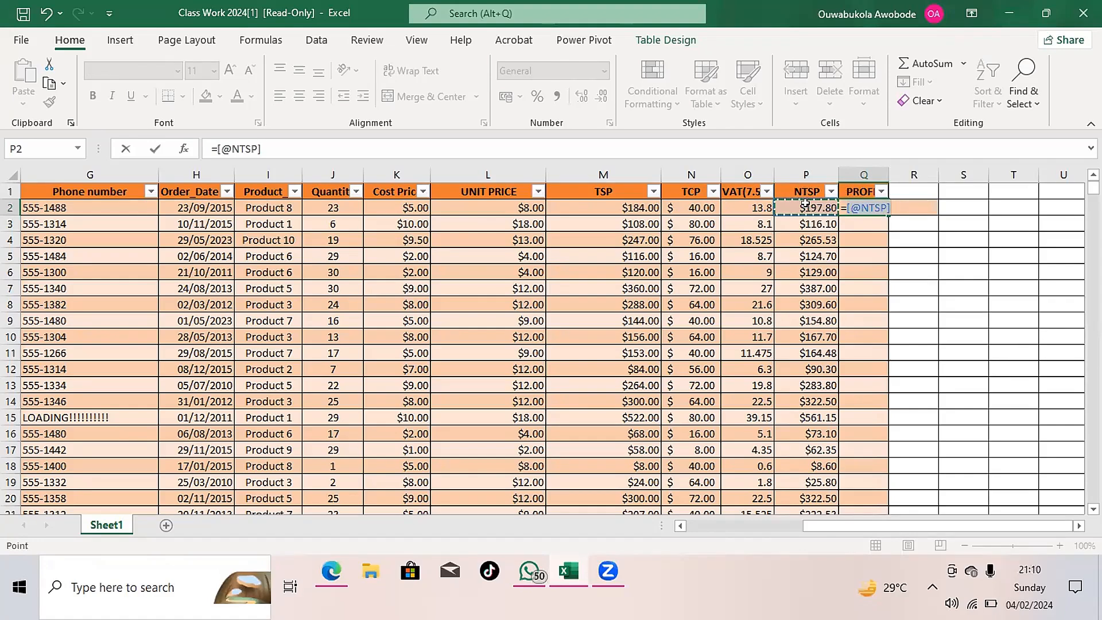
{"action": "type", "text": "_"}
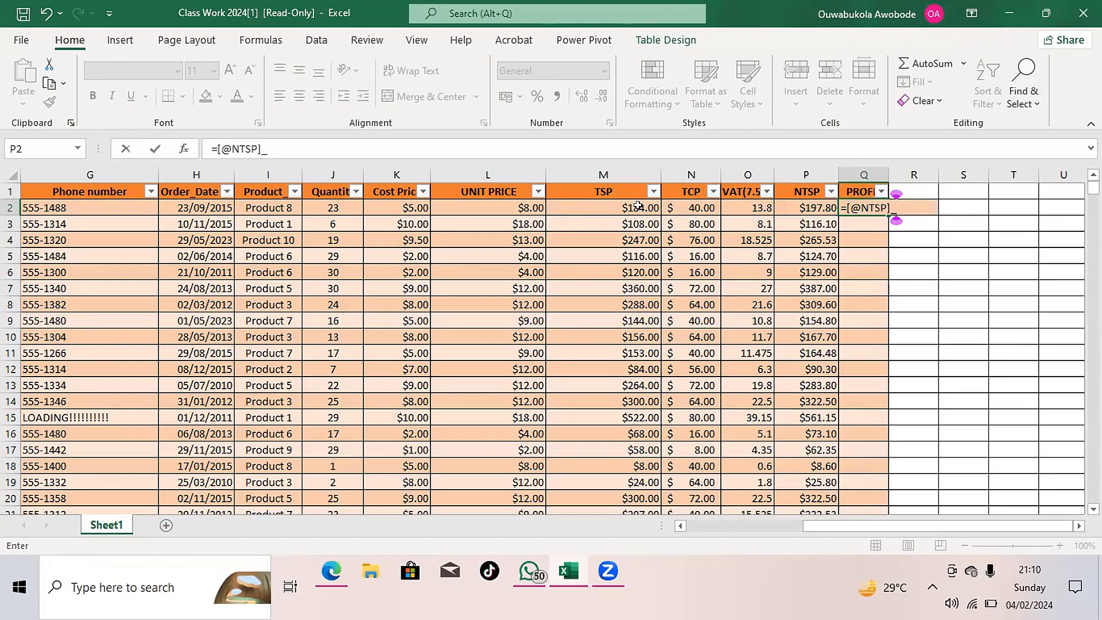
{"action": "key", "text": "Return"}
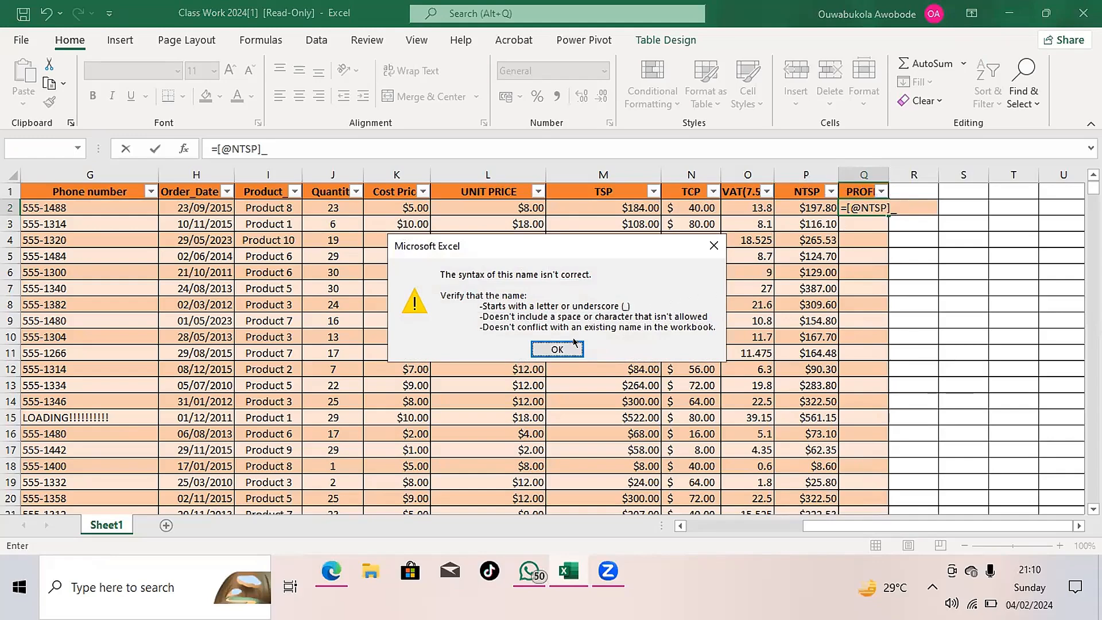
{"action": "left_click", "coordinate": [563, 348]}
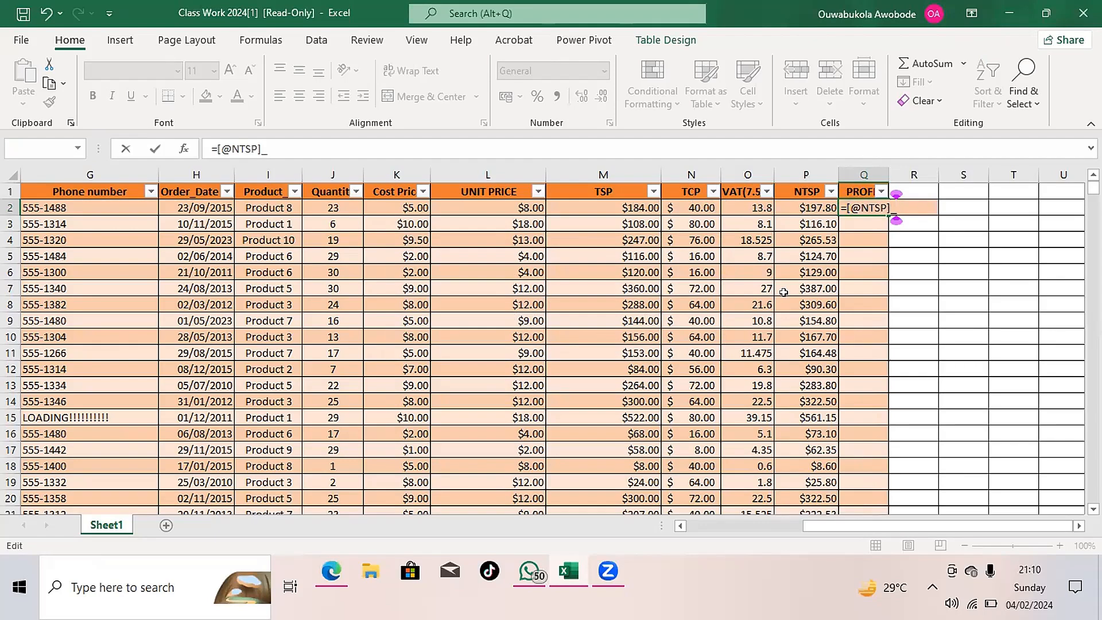
{"action": "key", "text": "BackSpace"}
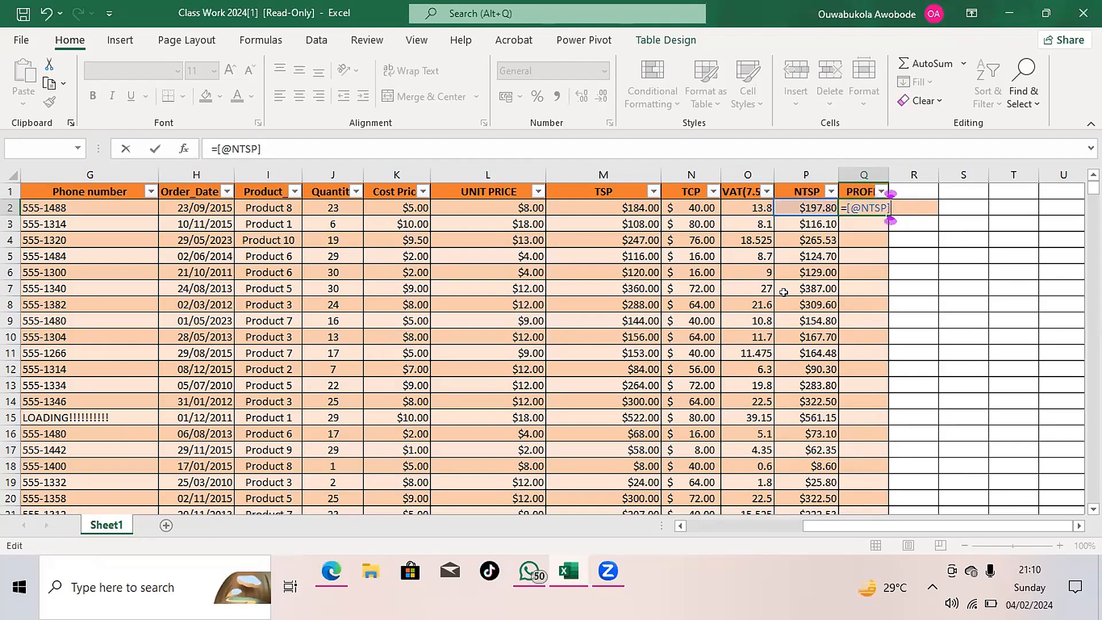
{"action": "left_click", "coordinate": [870, 268]}
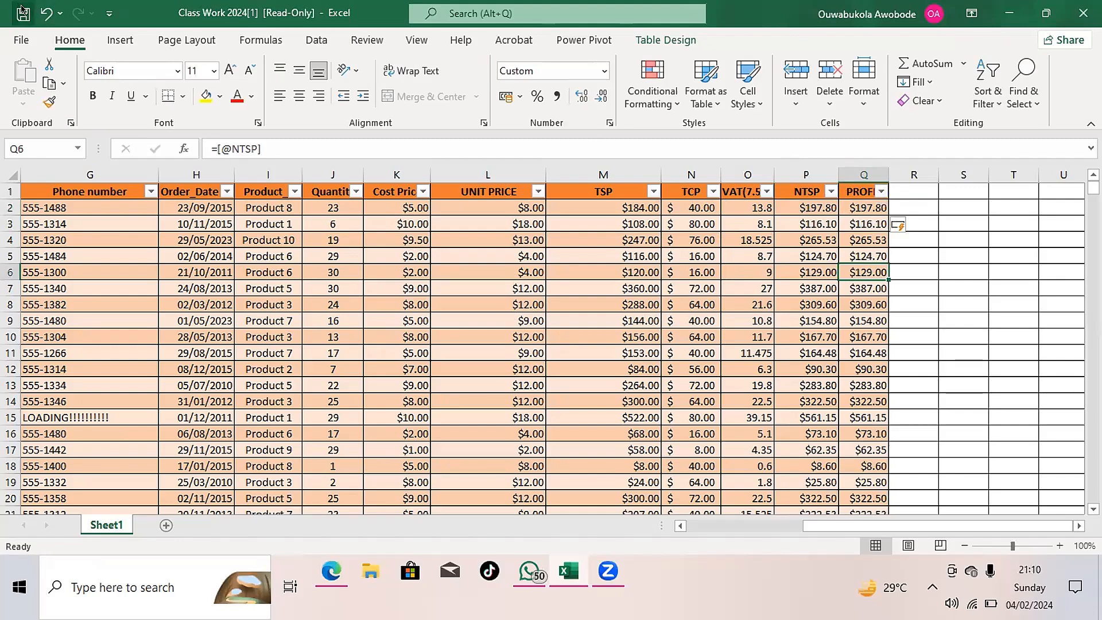
{"action": "left_click", "coordinate": [44, 13]}
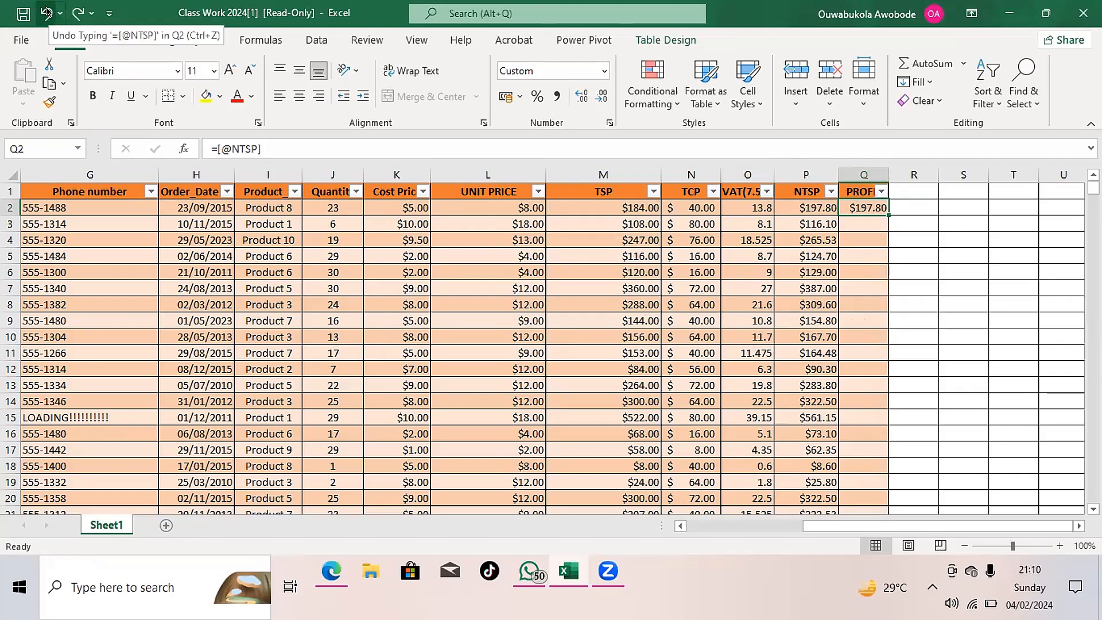
{"action": "left_click", "coordinate": [45, 11]}
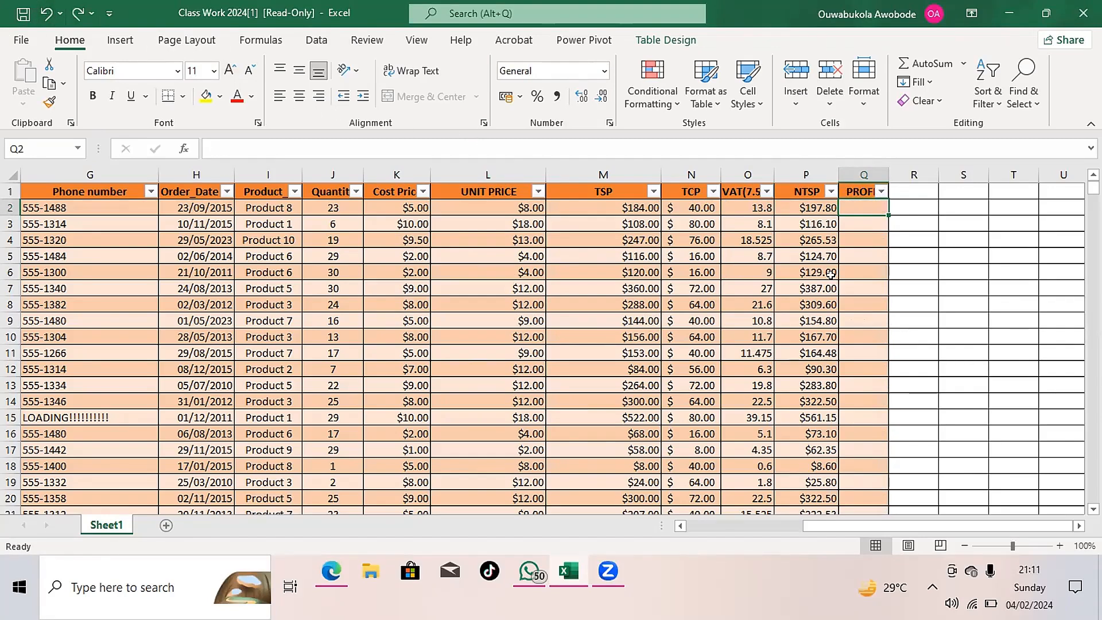
{"action": "key", "text": "Right"}
{"action": "key", "text": "Right"}
{"action": "key", "text": "Right"}
{"action": "key", "text": "Right"}
{"action": "key", "text": "Right"}
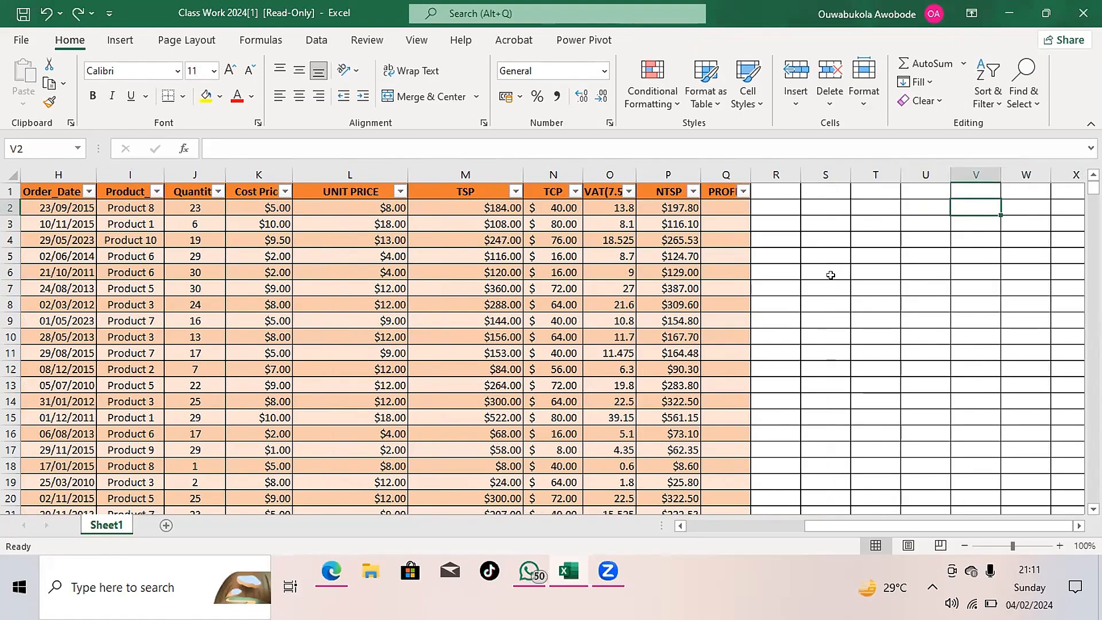
{"action": "left_click", "coordinate": [548, 204]}
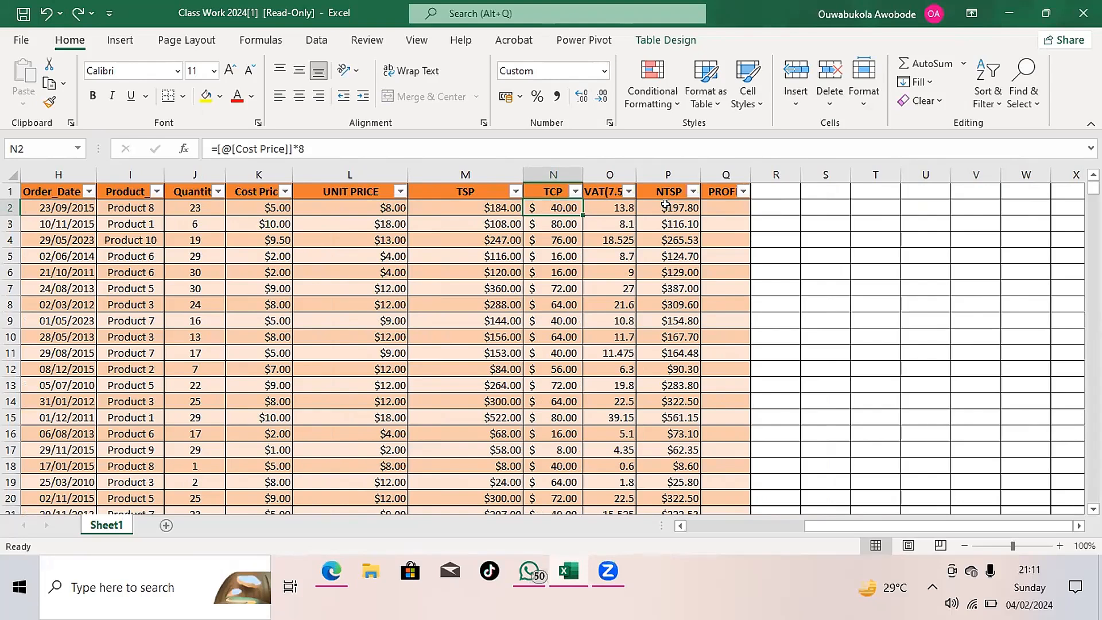
{"action": "double_click", "coordinate": [558, 205]}
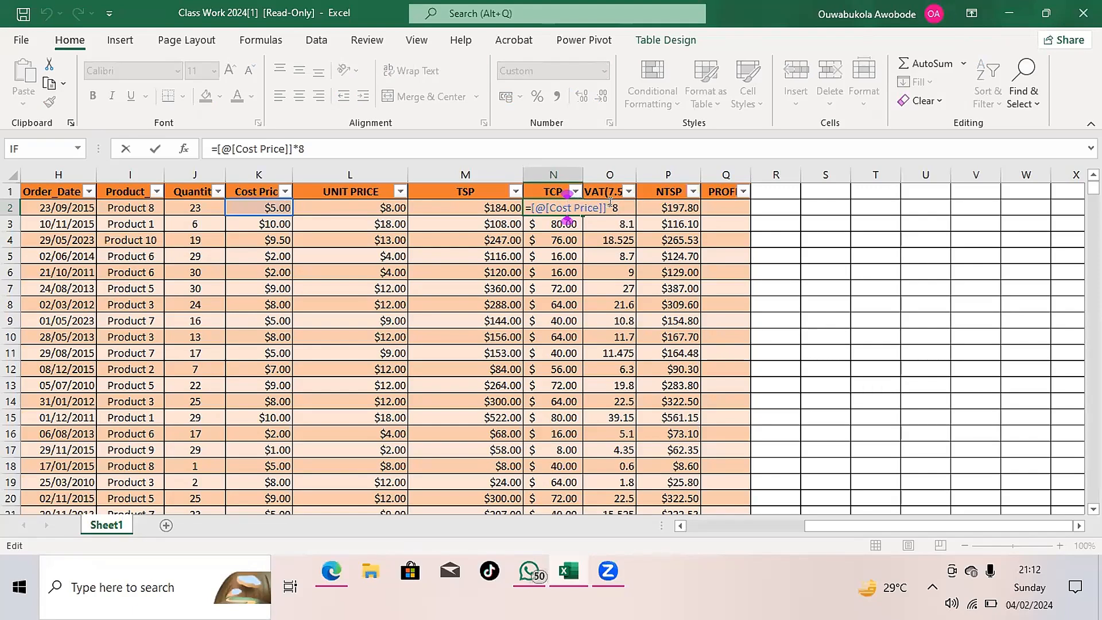
{"action": "key", "text": "BackSpace"}
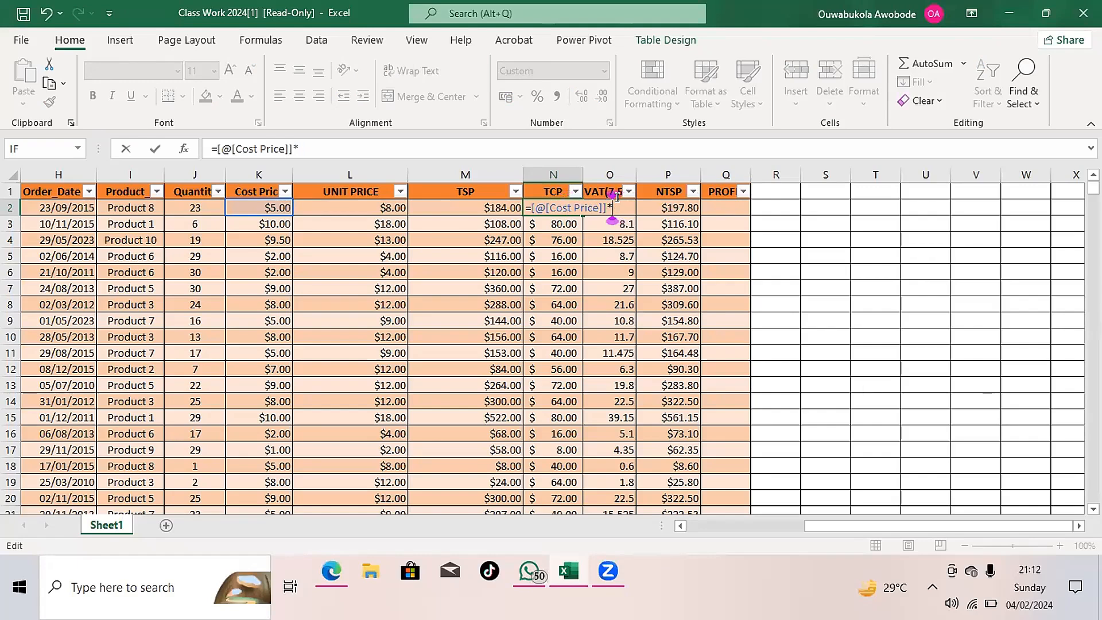
{"action": "left_click", "coordinate": [197, 205]}
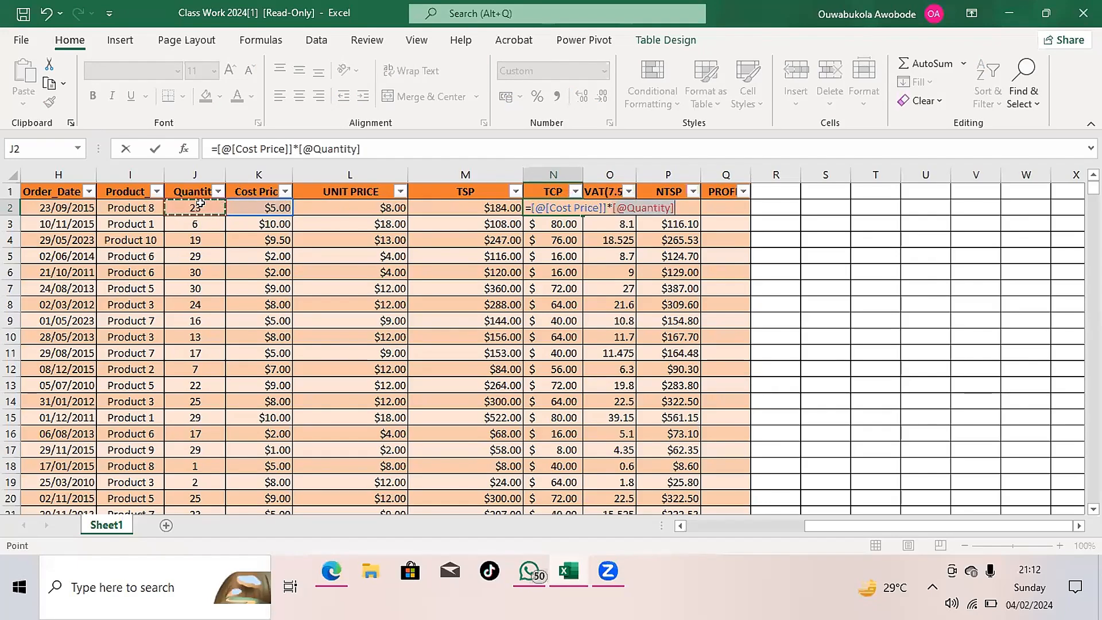
{"action": "key", "text": "Return"}
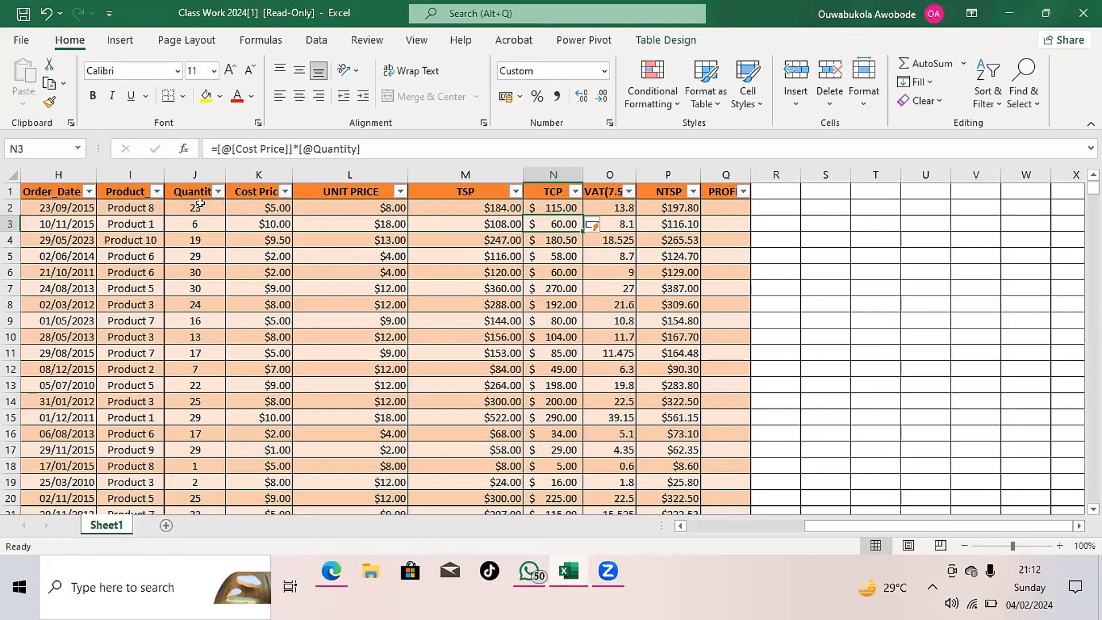
{"action": "left_click", "coordinate": [715, 204]}
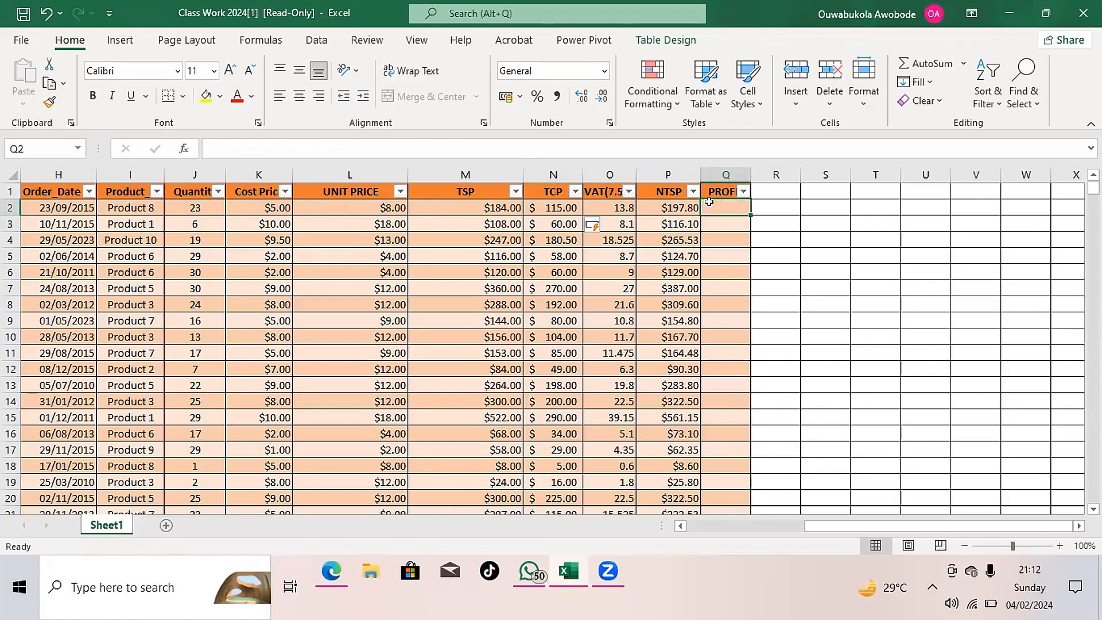
{"action": "type", "text": "="}
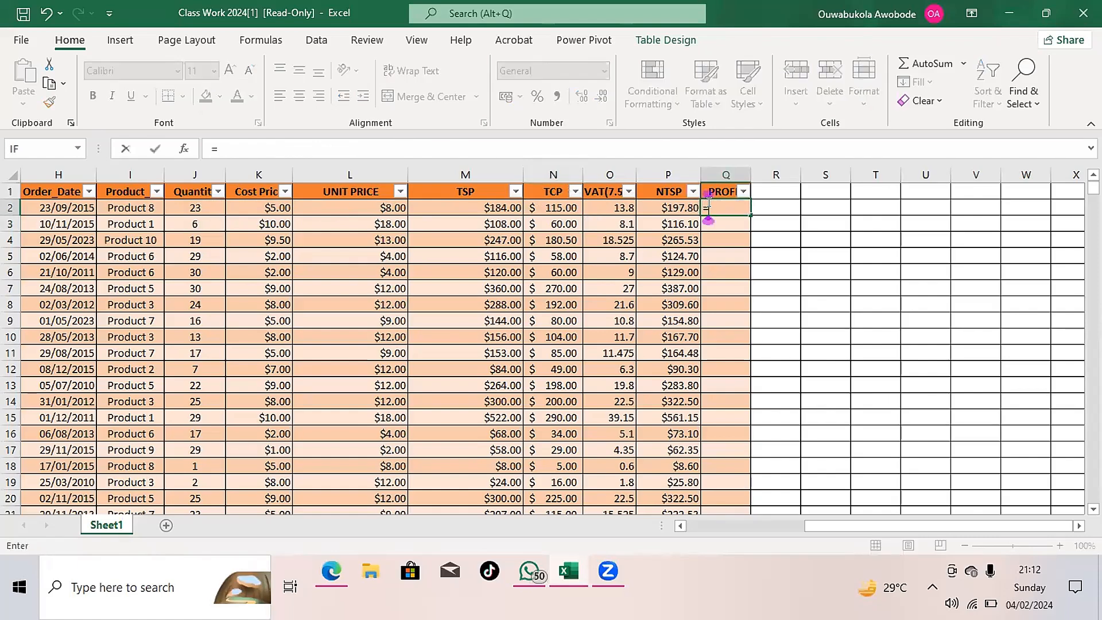
{"action": "left_click", "coordinate": [678, 204]}
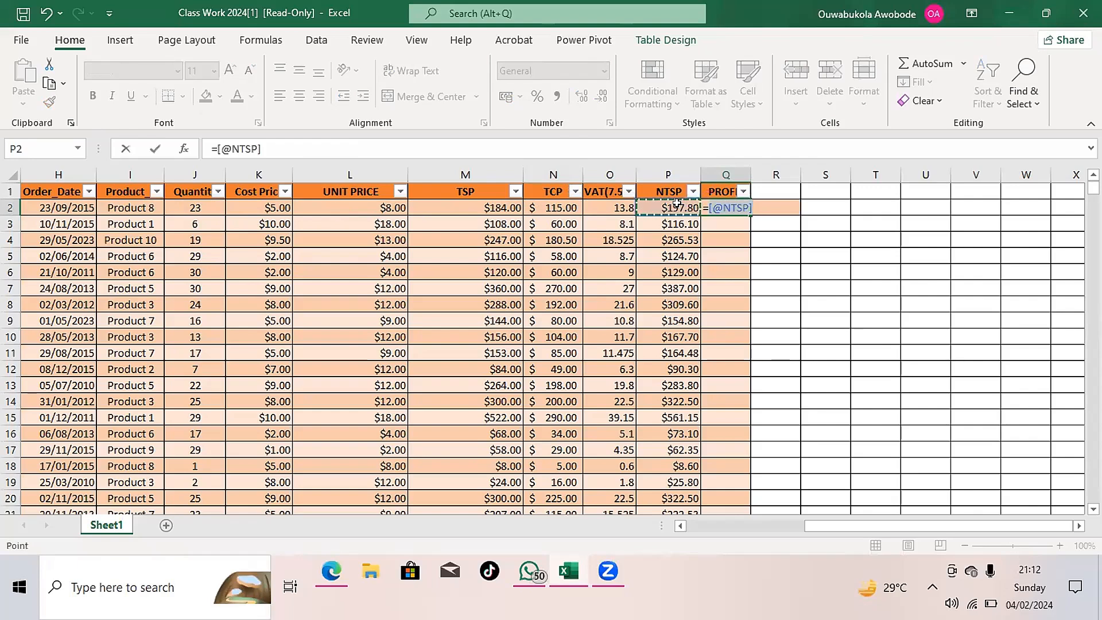
{"action": "type", "text": "-"}
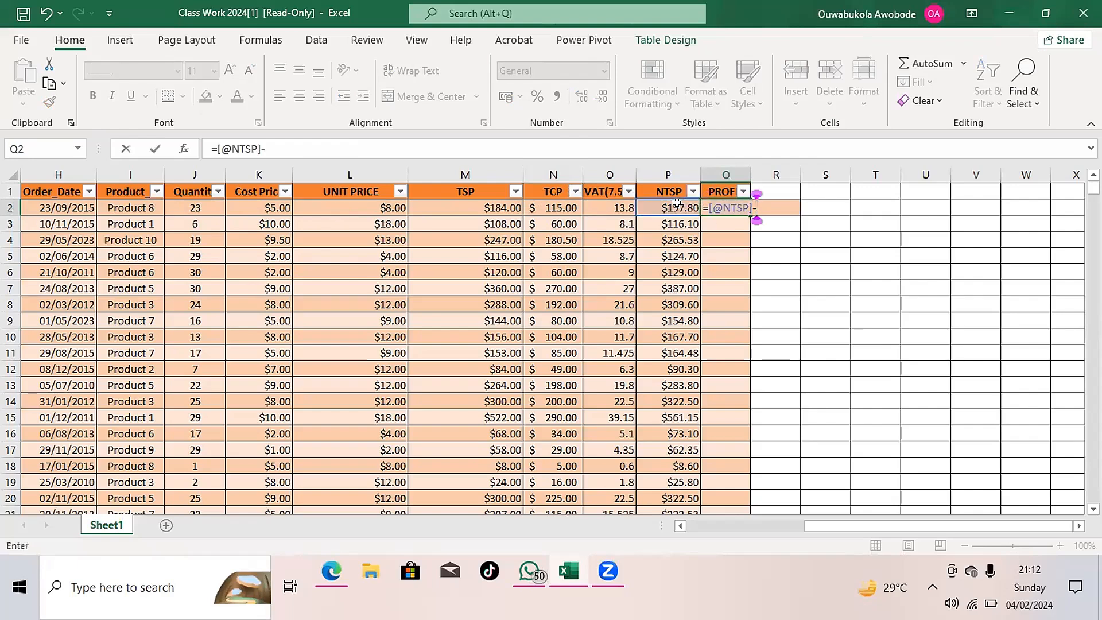
{"action": "left_click", "coordinate": [559, 204]}
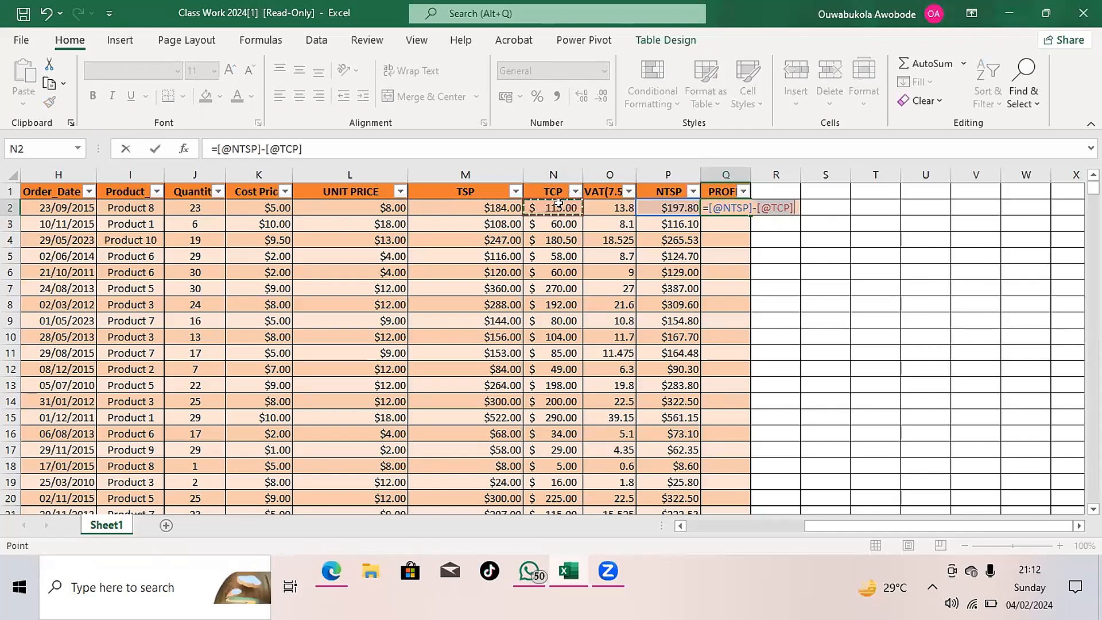
{"action": "key", "text": "Return"}
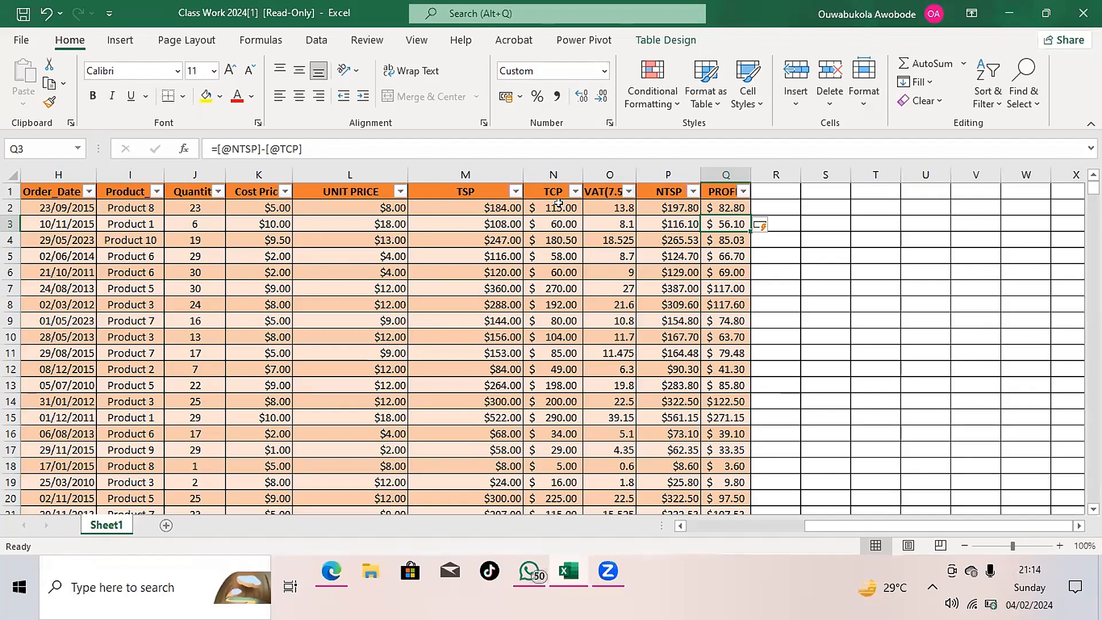
{"action": "left_click", "coordinate": [46, 14]}
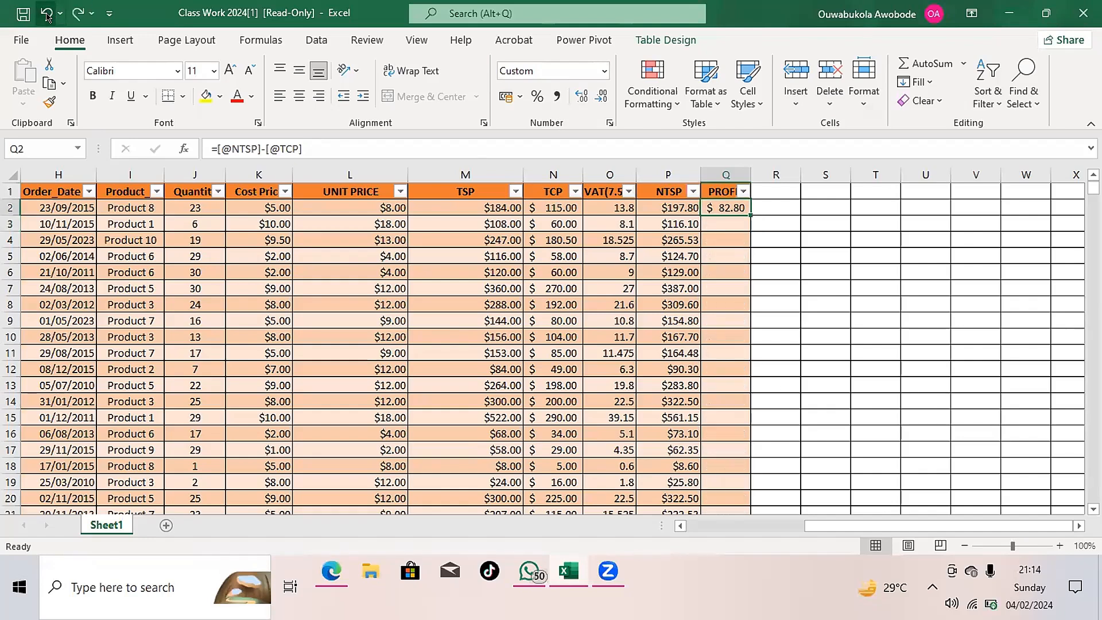
{"action": "left_click", "coordinate": [46, 14]}
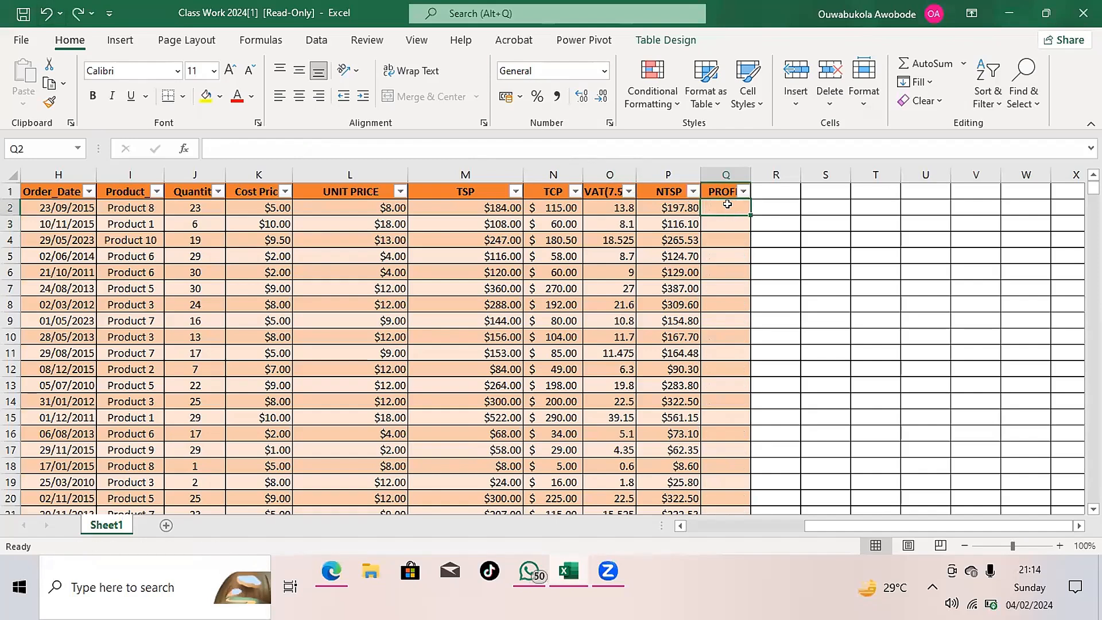
{"action": "type", "text": "="}
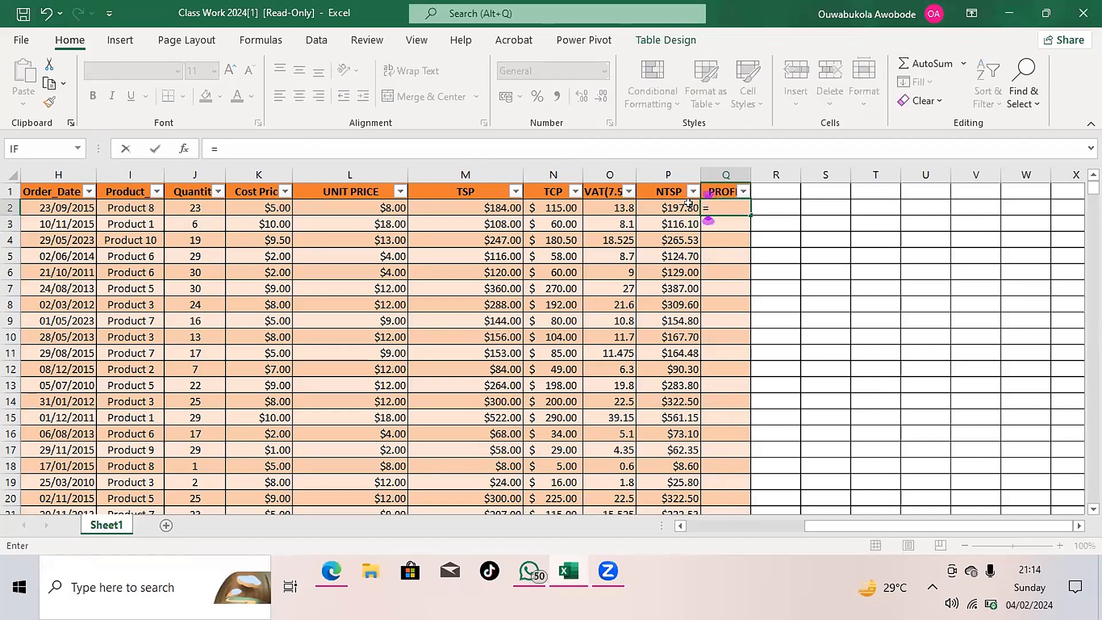
{"action": "left_click", "coordinate": [499, 203]}
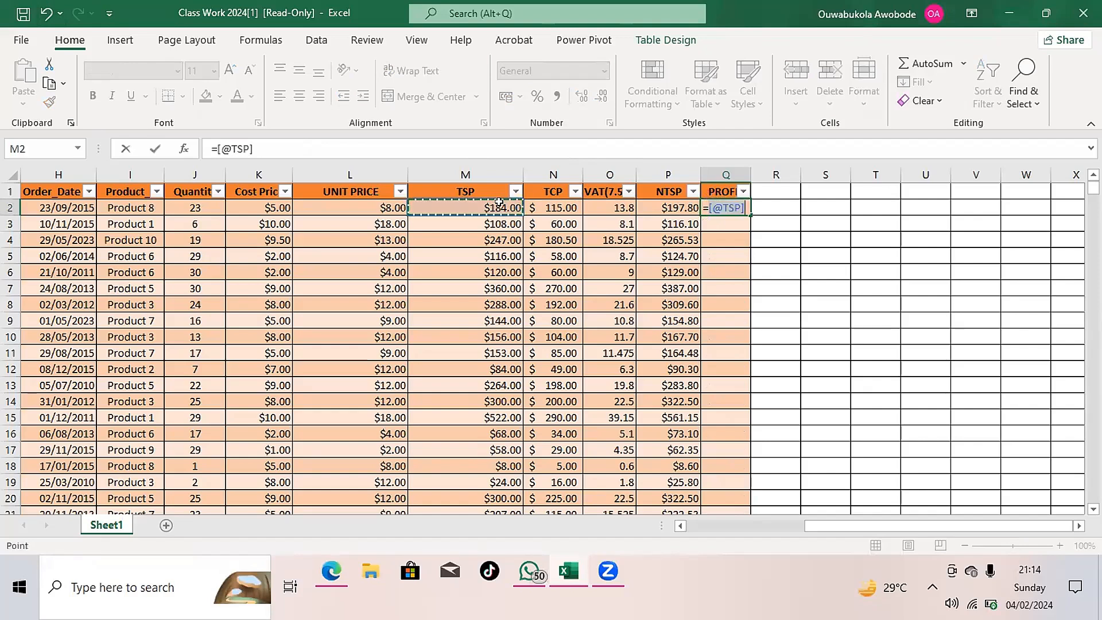
{"action": "type", "text": "-"}
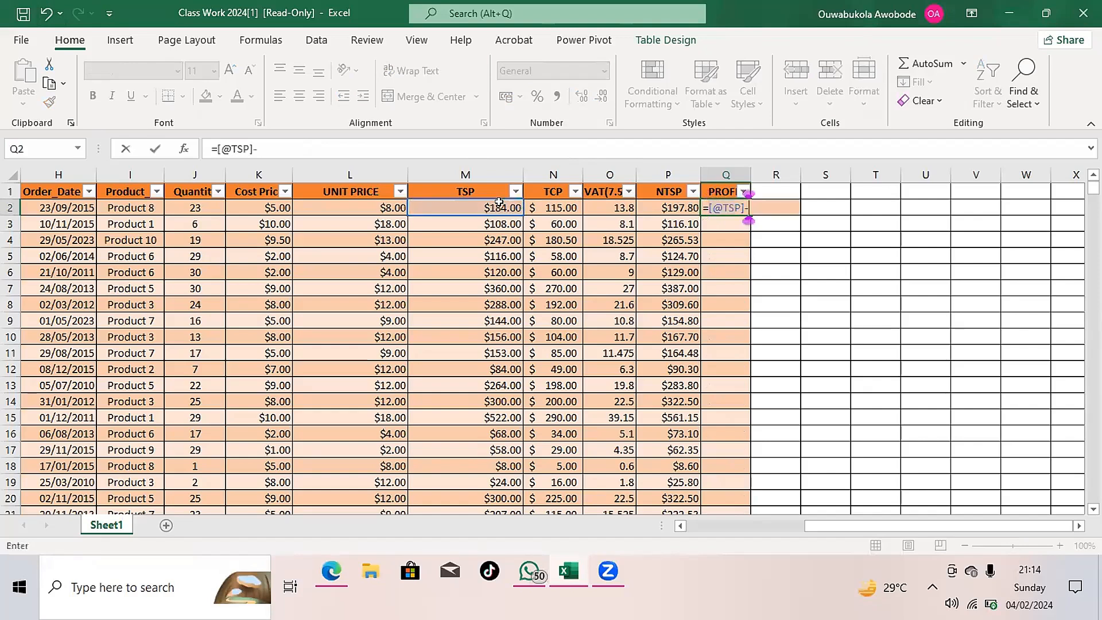
{"action": "left_click", "coordinate": [559, 202]}
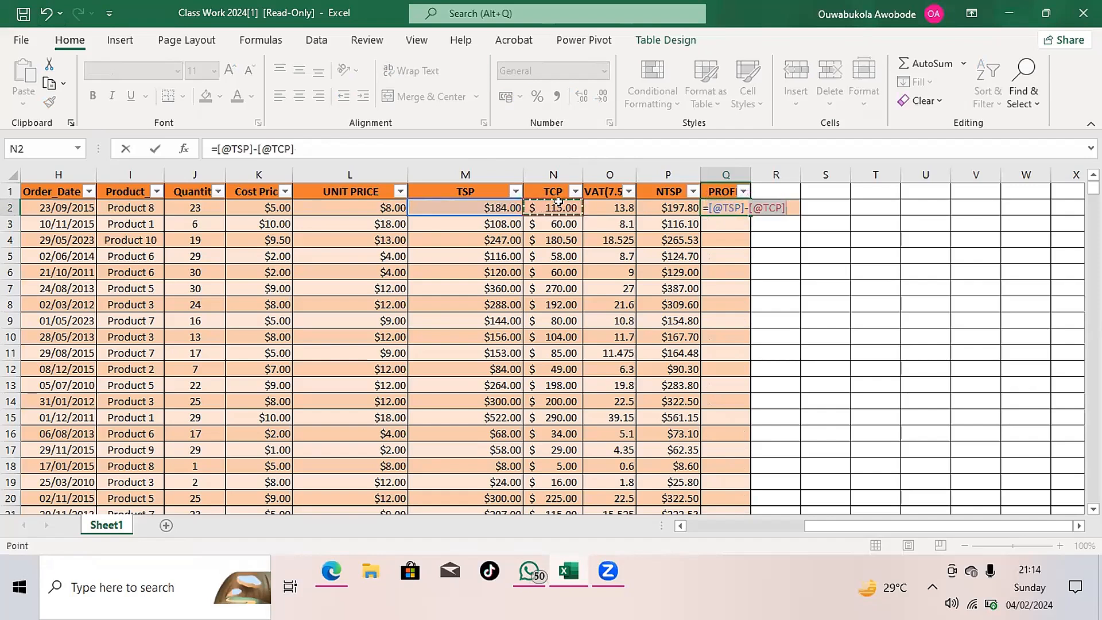
{"action": "key", "text": "Return"}
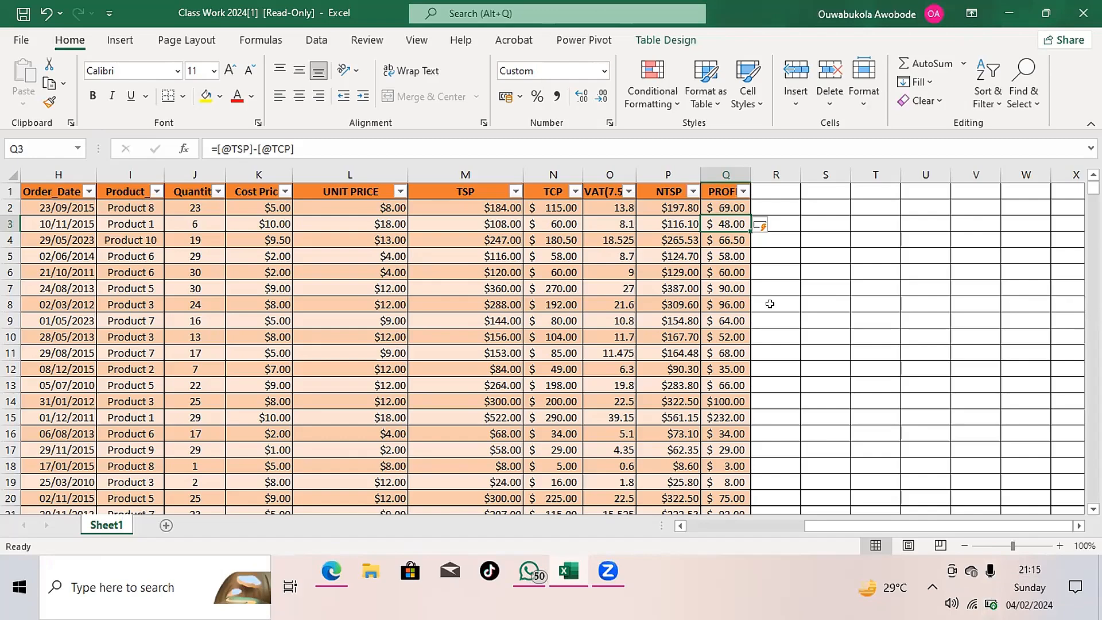
- Add a new table column headed PROFIT WITH VAT in R1 and fit the column width to its heading
{"action": "left_click", "coordinate": [773, 187]}
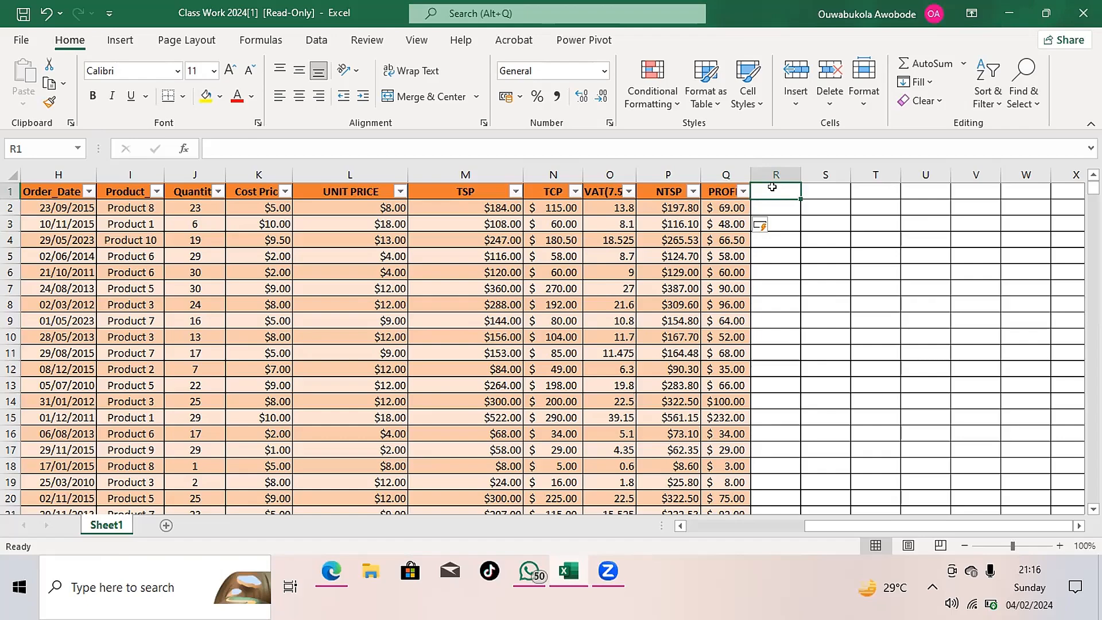
{"action": "type", "text": "P"}
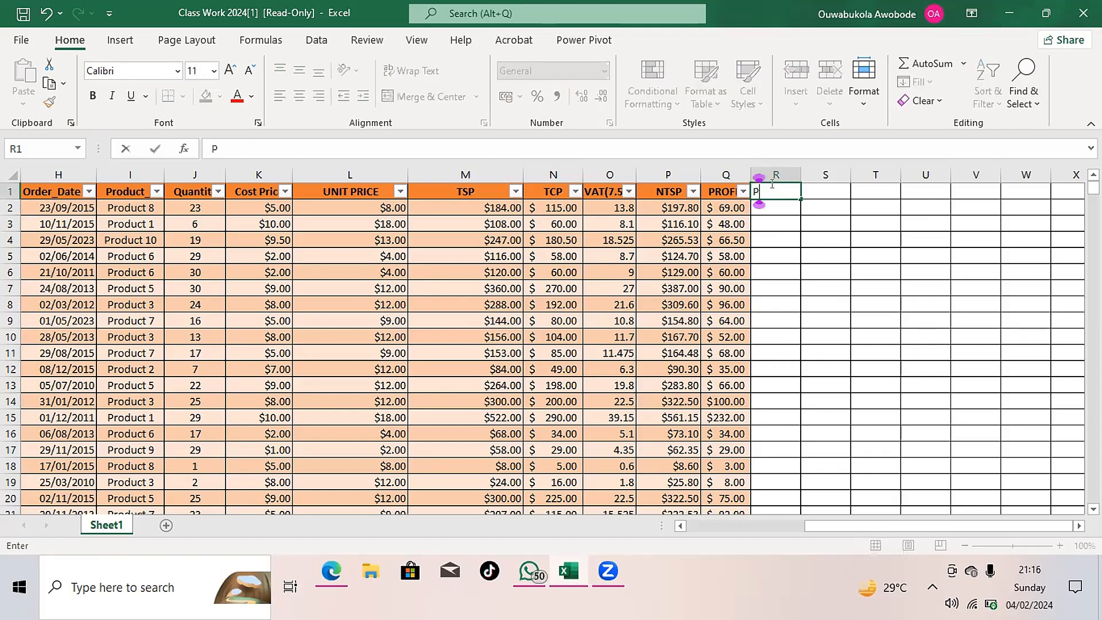
{"action": "type", "text": "ROFIO"}
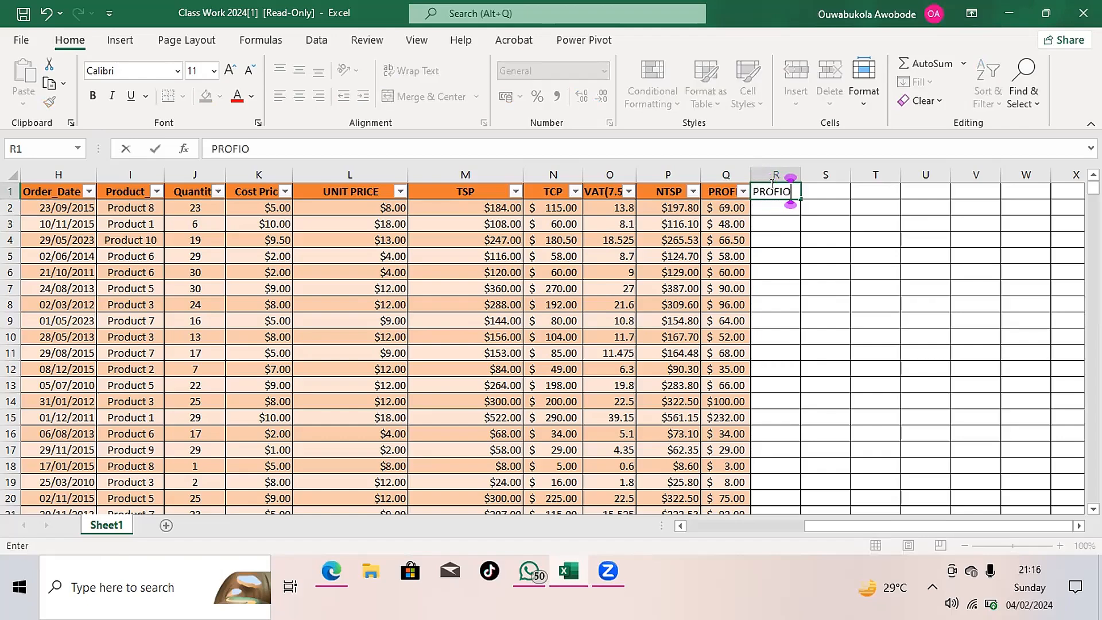
{"action": "key", "text": "BackSpace"}
{"action": "type", "text": "T WITH VAT"}
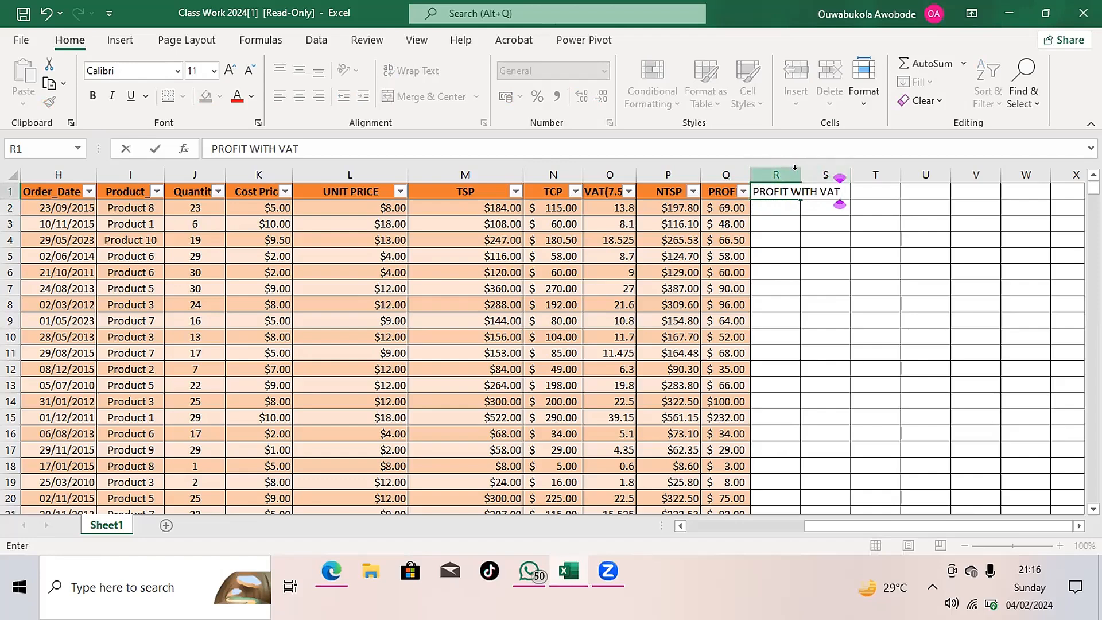
{"action": "left_click", "coordinate": [795, 167]}
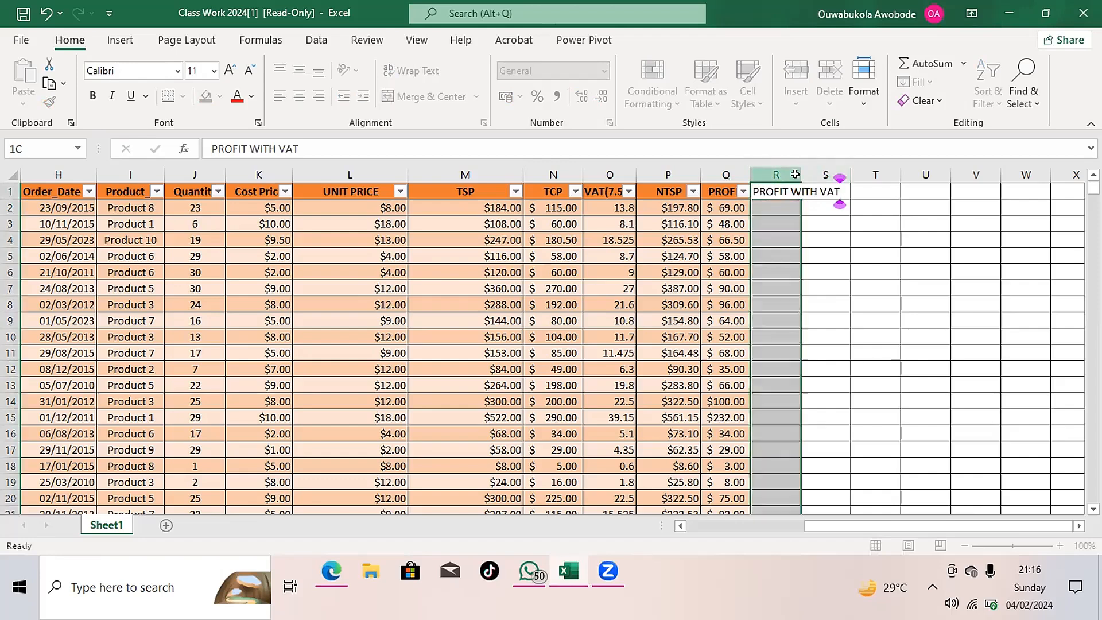
{"action": "left_click", "coordinate": [791, 203]}
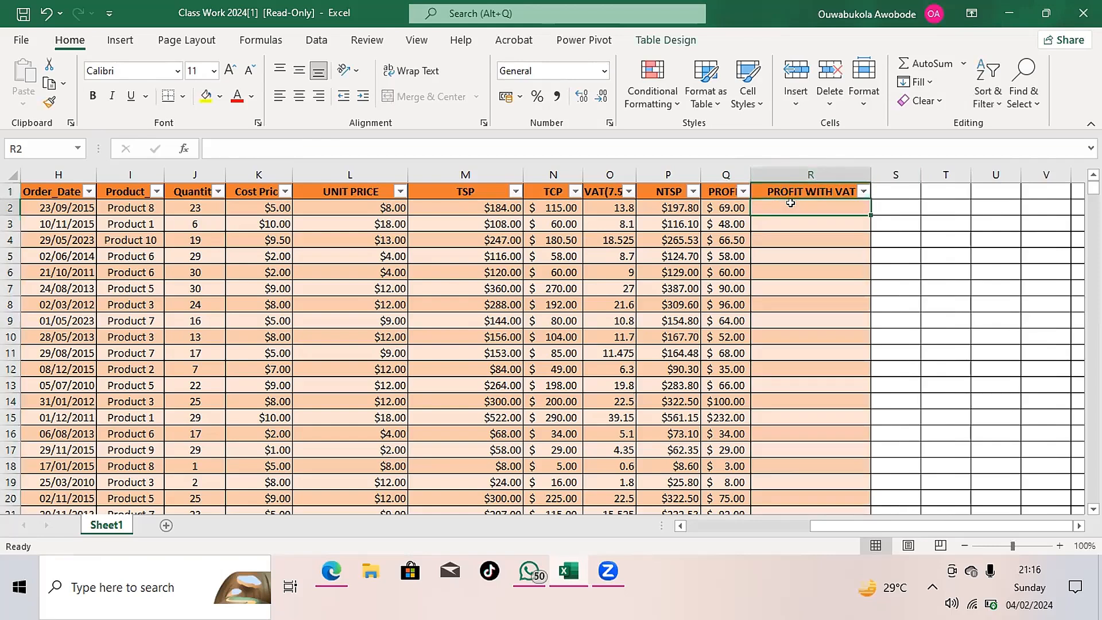
{"action": "type", "text": "="}
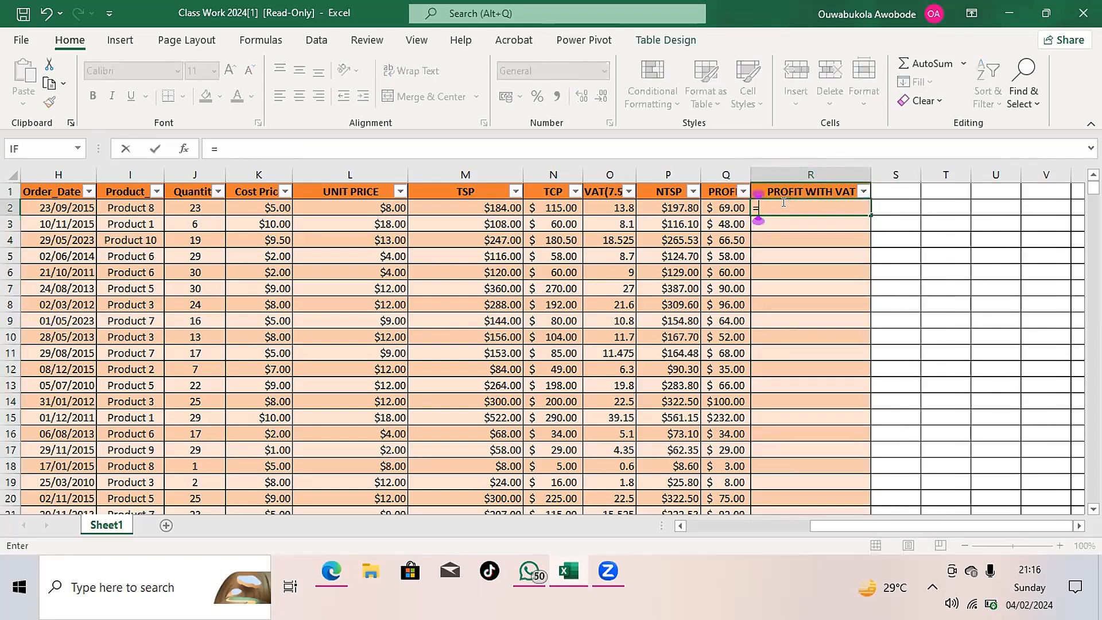
{"action": "left_click", "coordinate": [680, 205]}
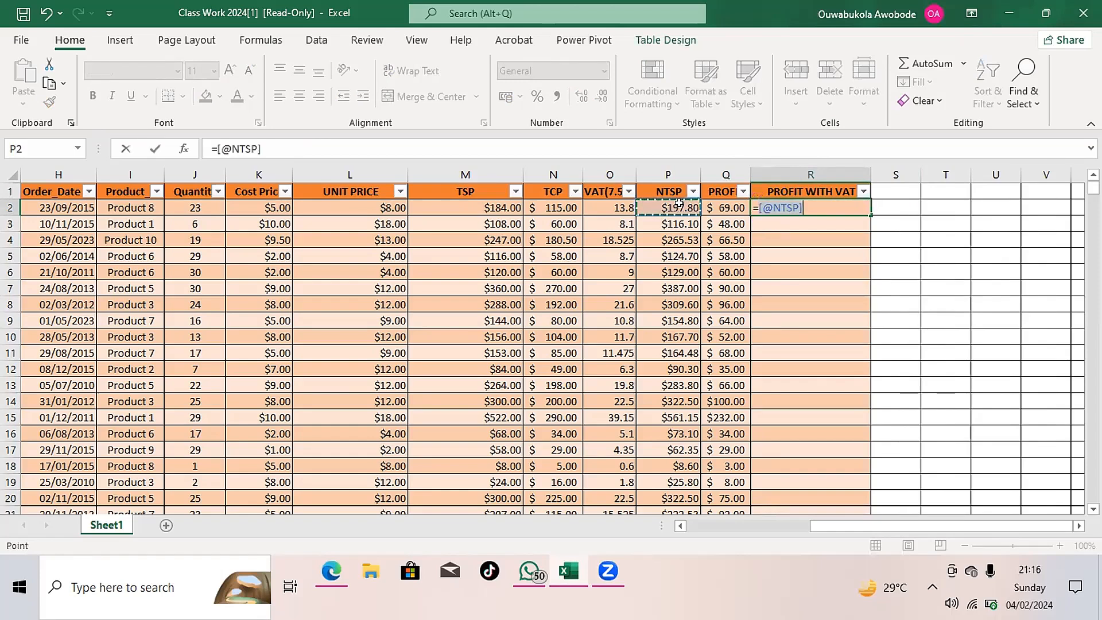
{"action": "type", "text": "-"}
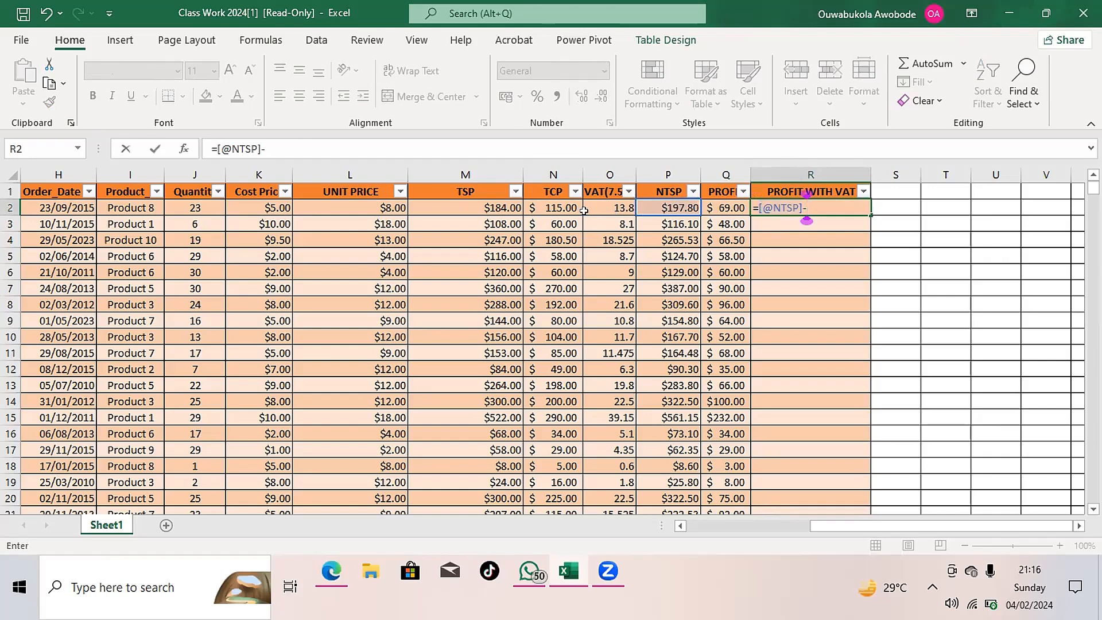
{"action": "left_click", "coordinate": [565, 204]}
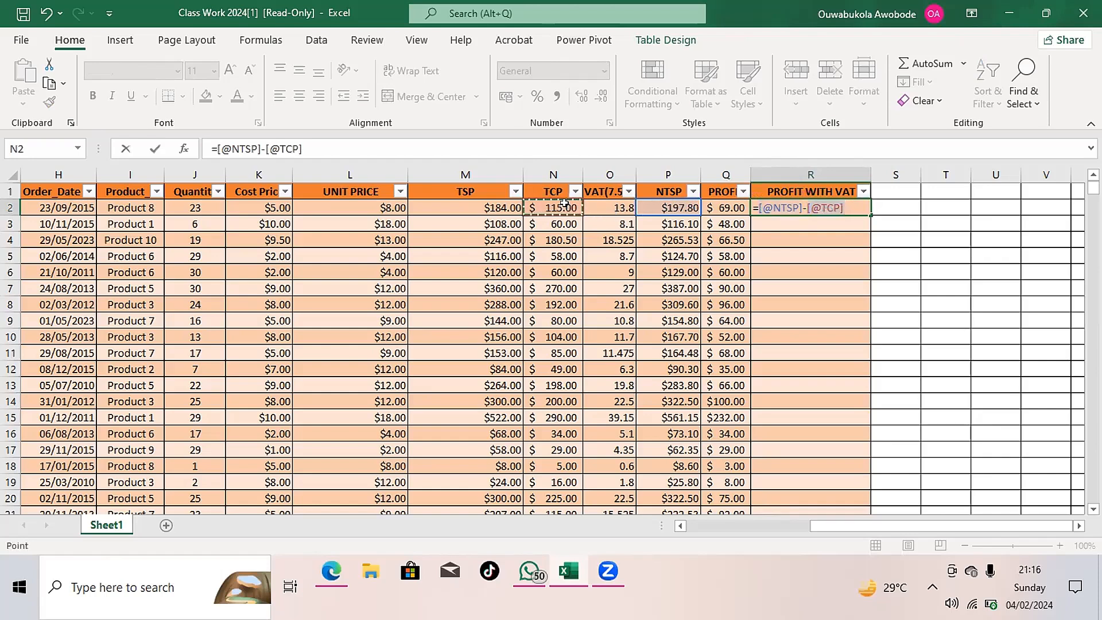
{"action": "key", "text": "Return"}
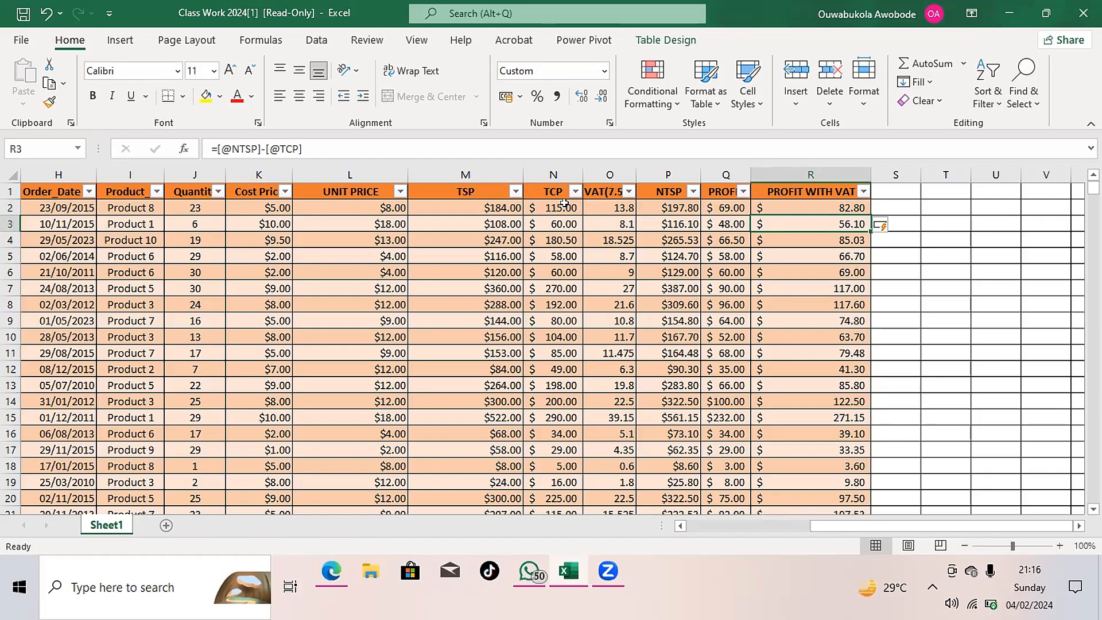
- Add a new table column headed TEST in S1, directly after PROFIT WITH VAT
{"action": "key", "text": "Right"}
{"action": "key", "text": "Right"}
{"action": "key", "text": "Right"}
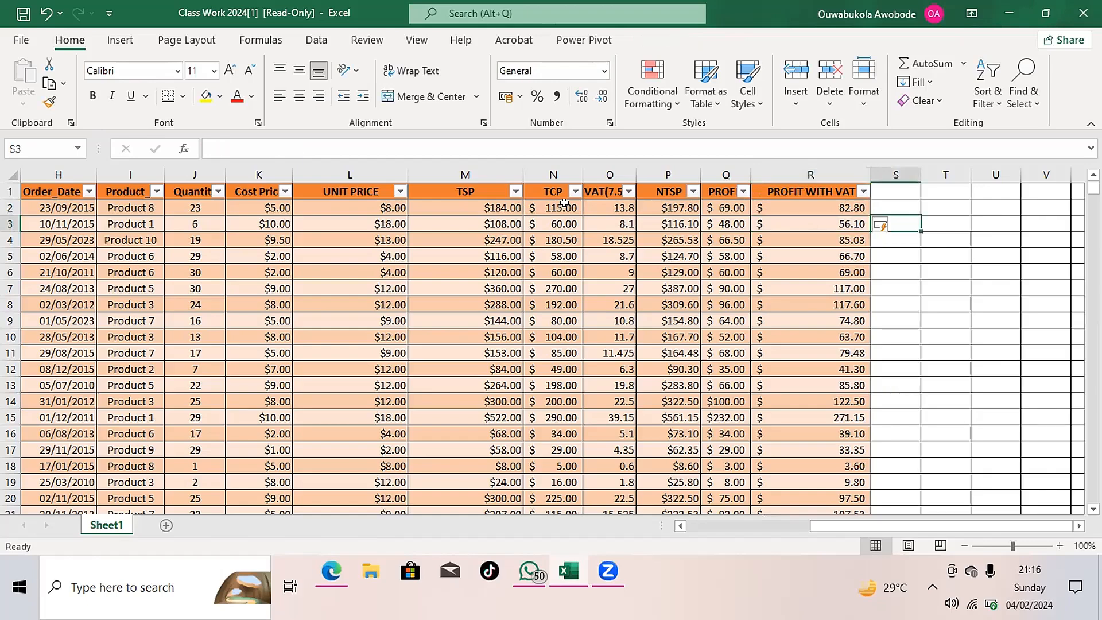
{"action": "key", "text": "Right"}
{"action": "key", "text": "Right"}
{"action": "key", "text": "Right"}
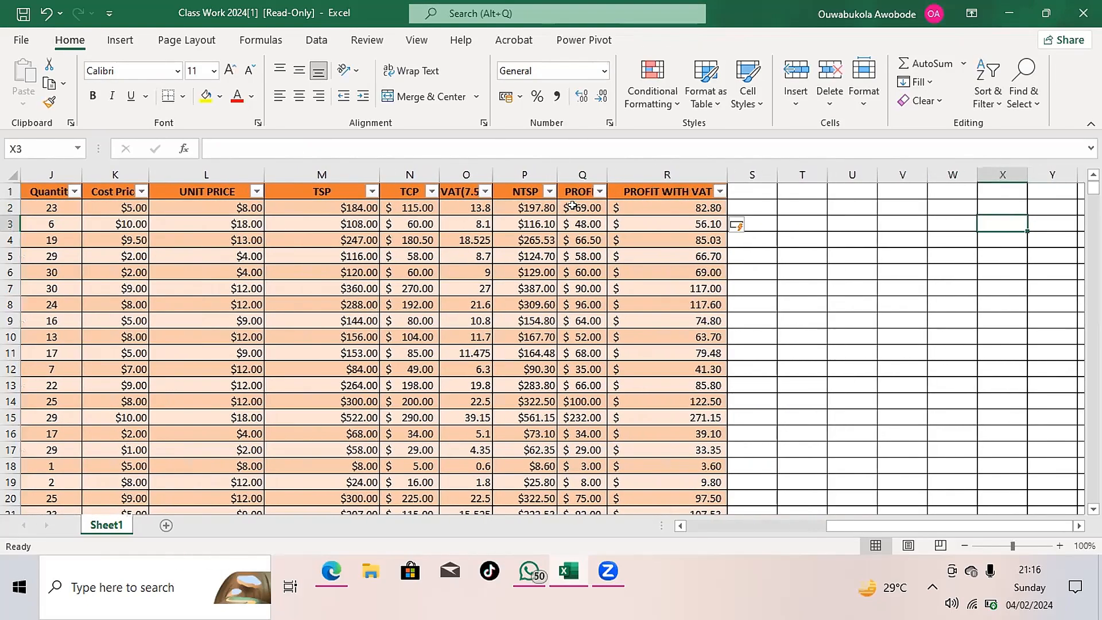
{"action": "left_click", "coordinate": [739, 191]}
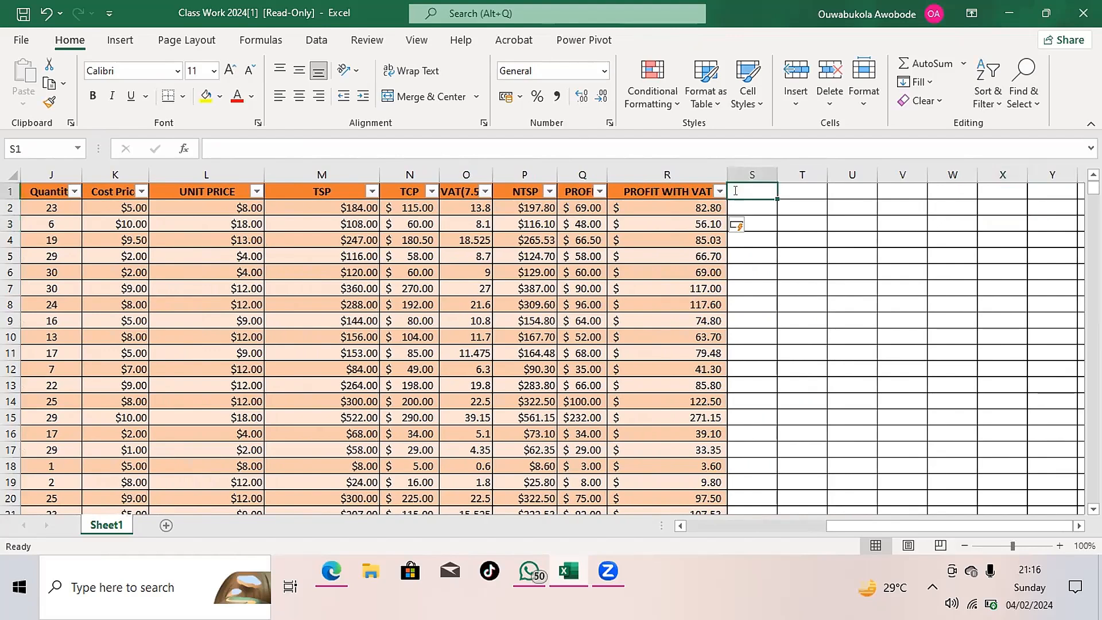
{"action": "type", "text": "TEST"}
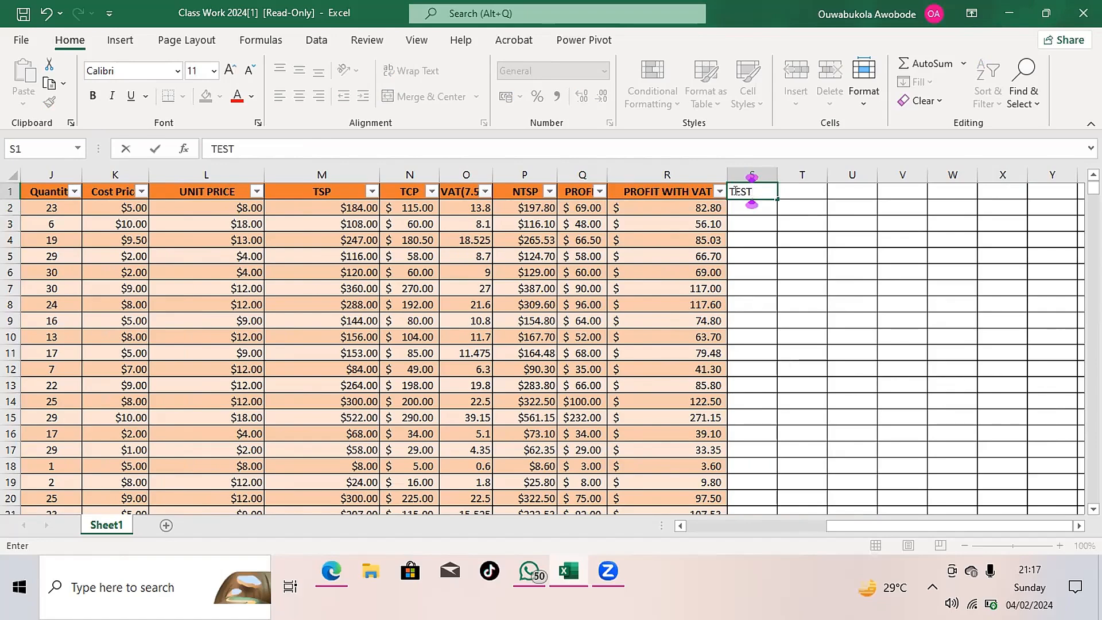
{"action": "key", "text": "Return"}
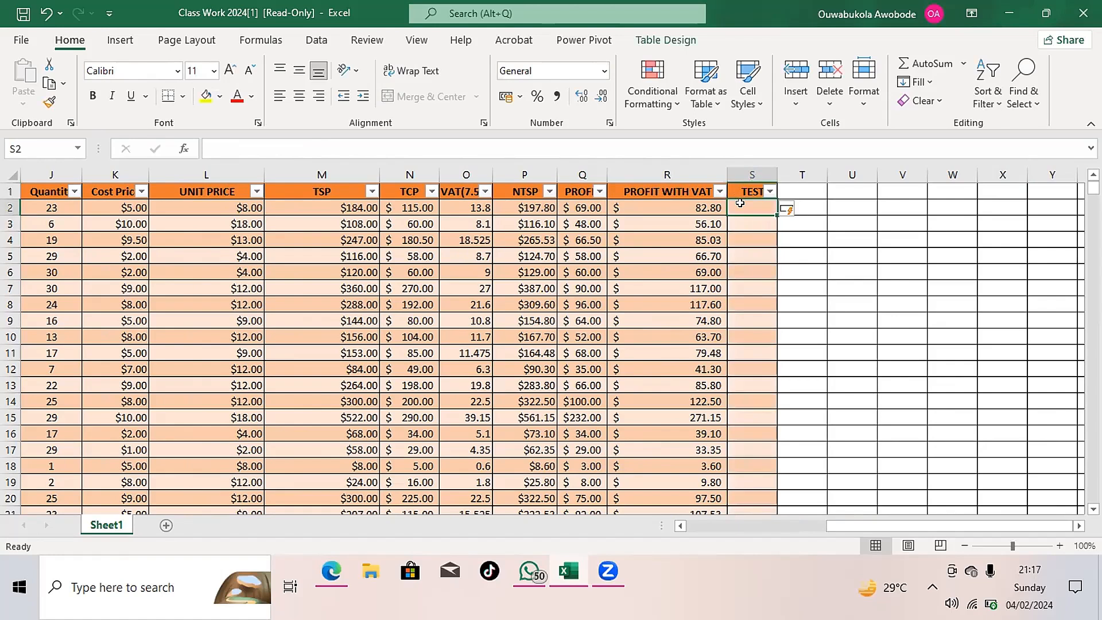
- Try entering a formula in S2 of the TEST column that references the VAT column, =[@[VAT(7.5%)]]6
{"action": "type", "text": "="}
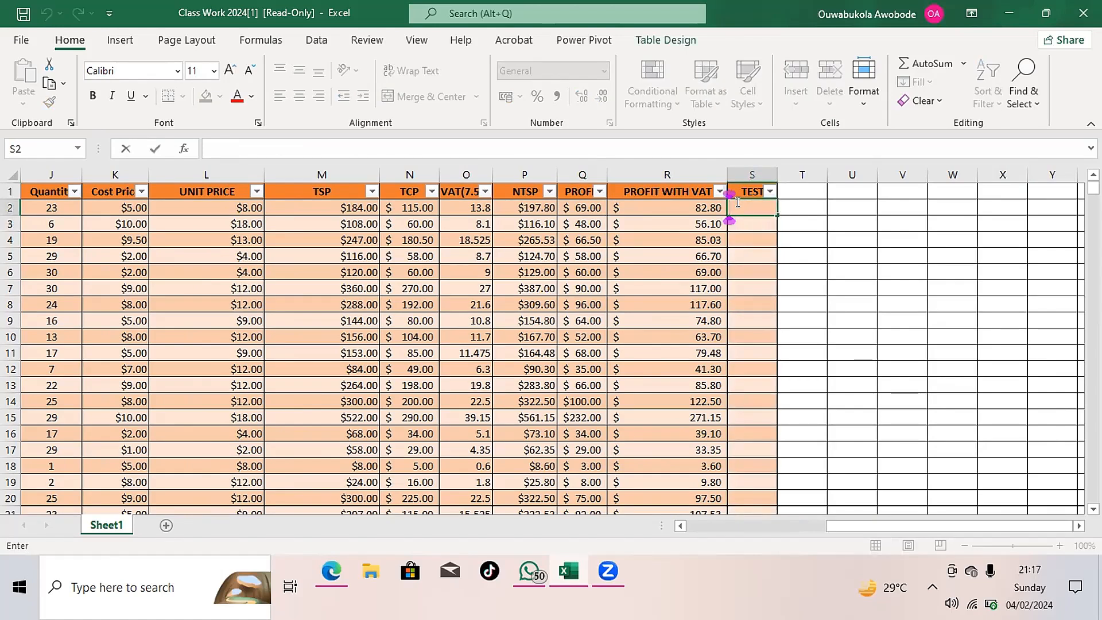
{"action": "left_click", "coordinate": [463, 205]}
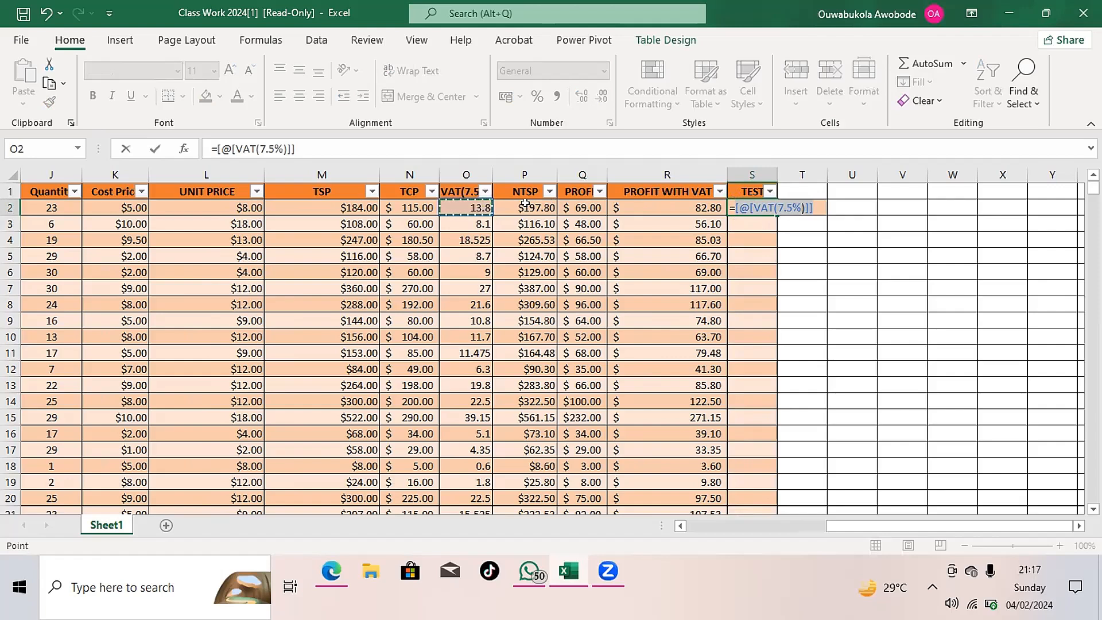
{"action": "type", "text": "6"}
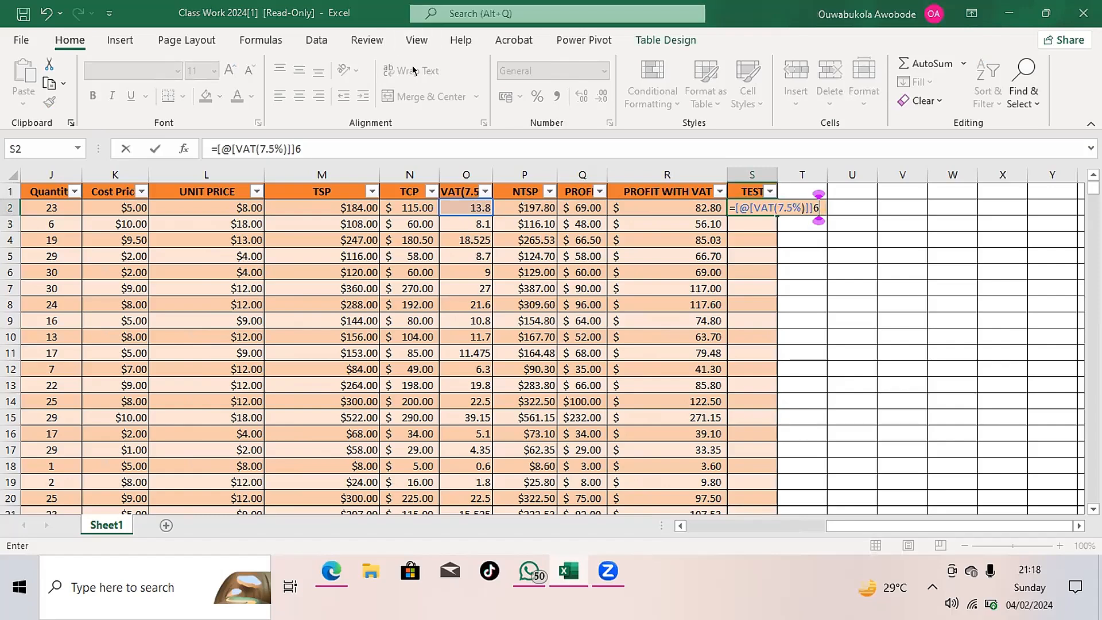
{"action": "key", "text": "Return"}
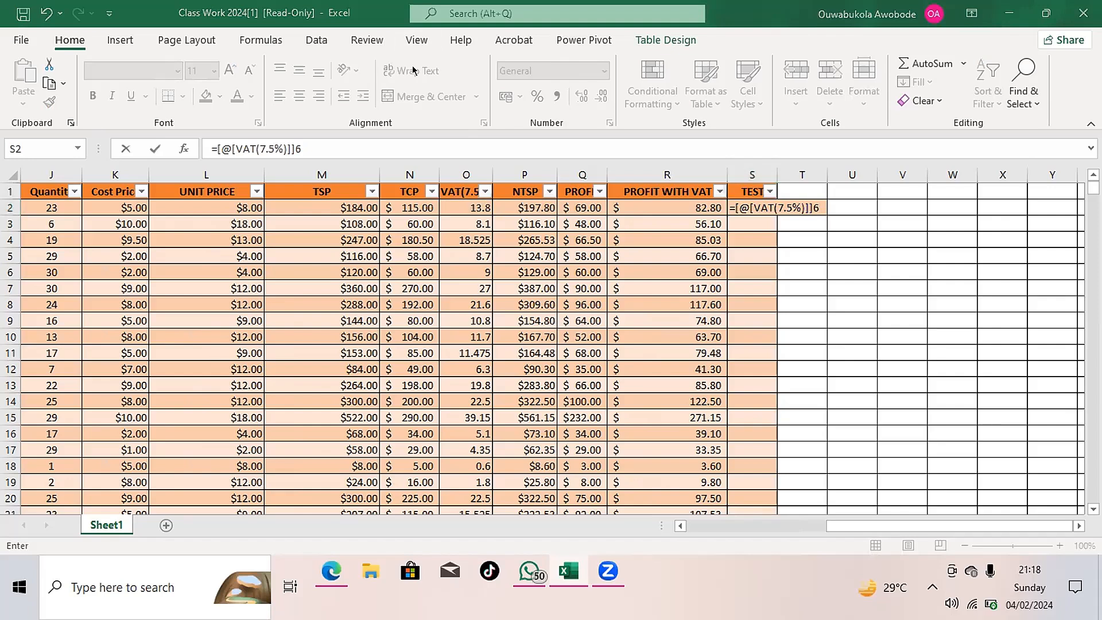
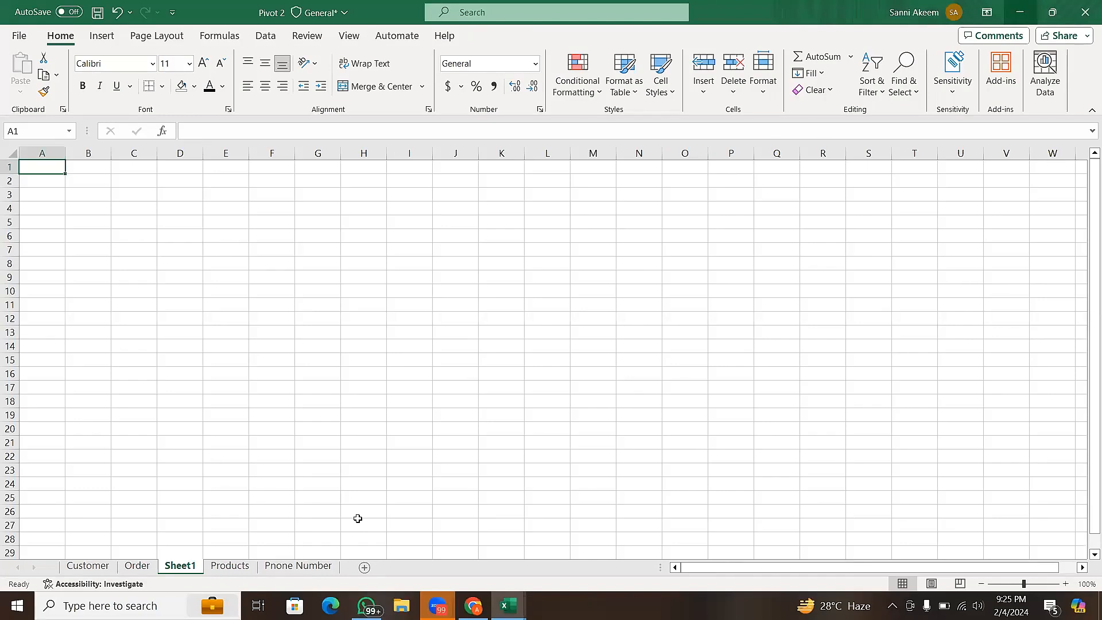
{"action": "left_click", "coordinate": [454, 342]}
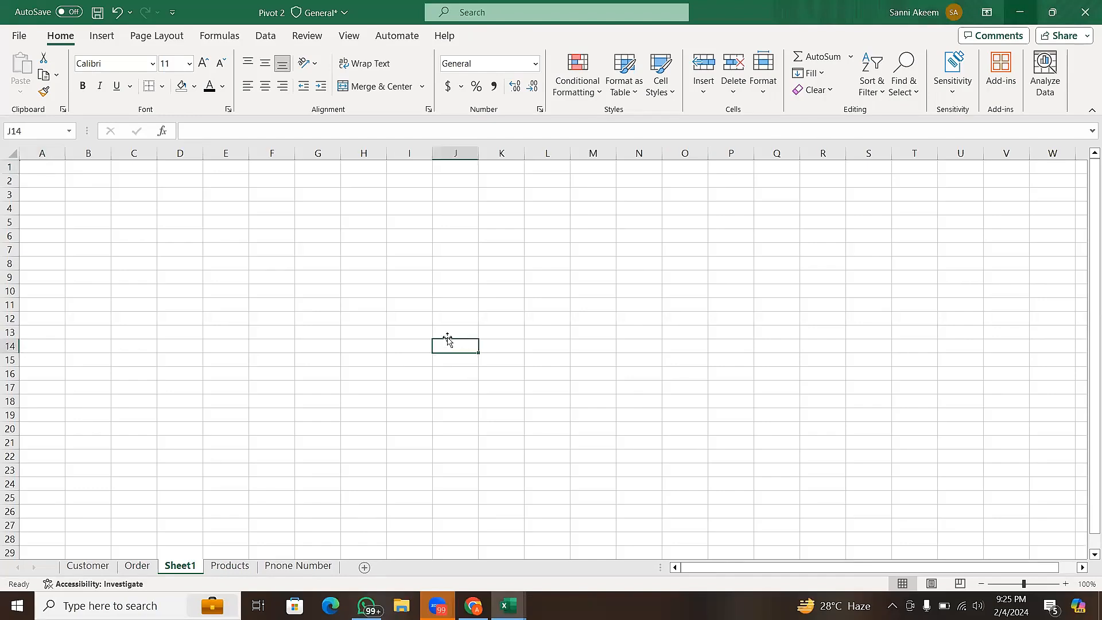
{"action": "left_click", "coordinate": [389, 321]}
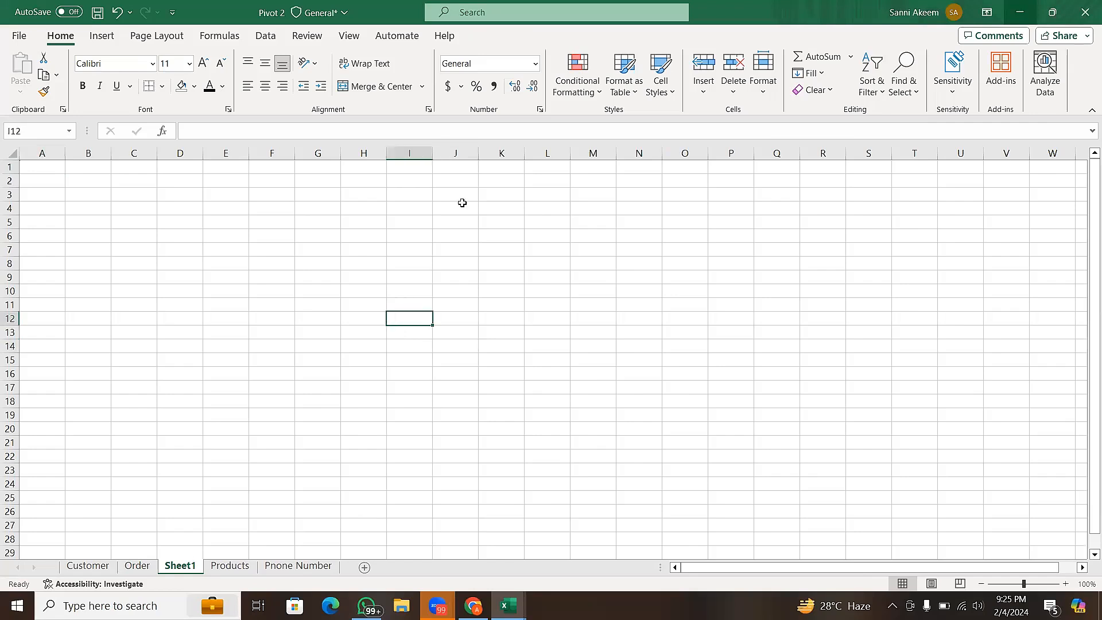
{"action": "left_click", "coordinate": [515, 128]}
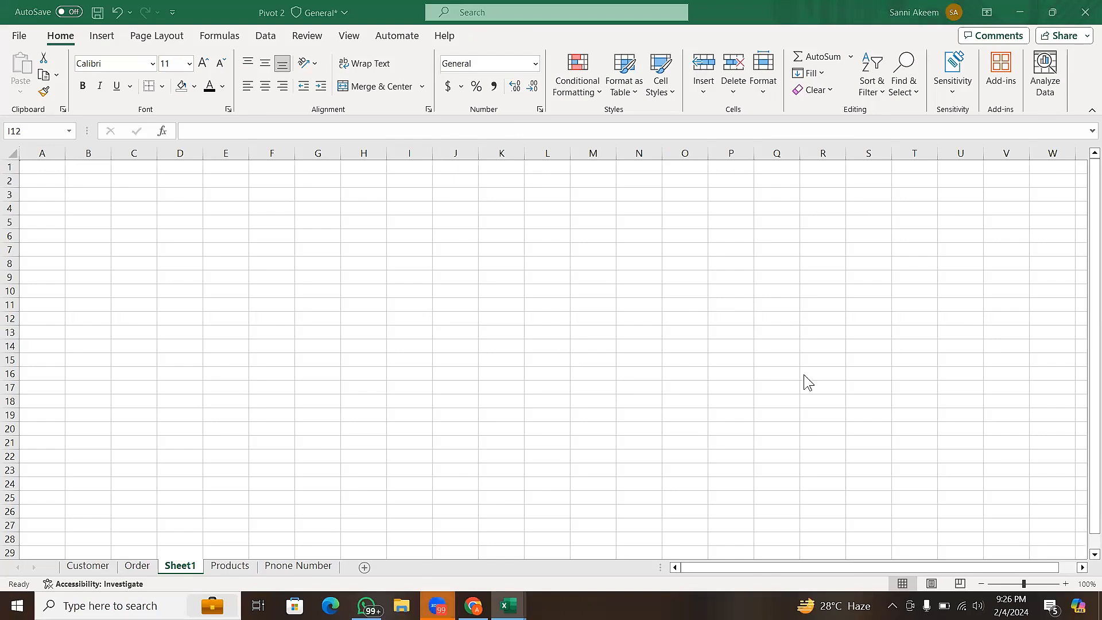
{"action": "left_click", "coordinate": [487, 241]}
{"action": "left_click", "coordinate": [372, 209]}
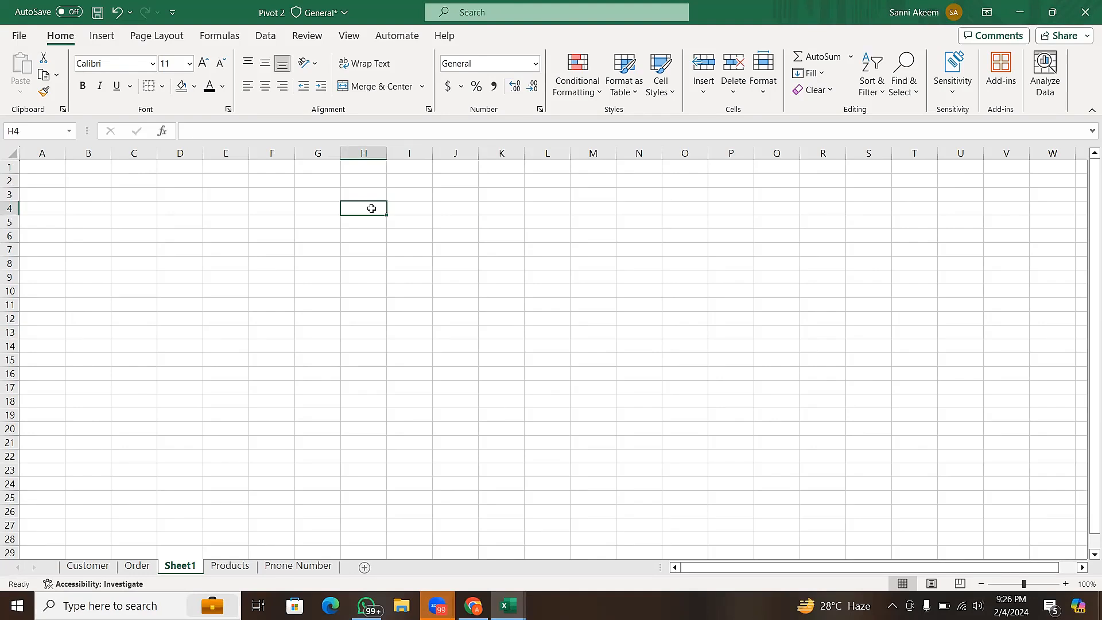
{"action": "left_click", "coordinate": [301, 241]}
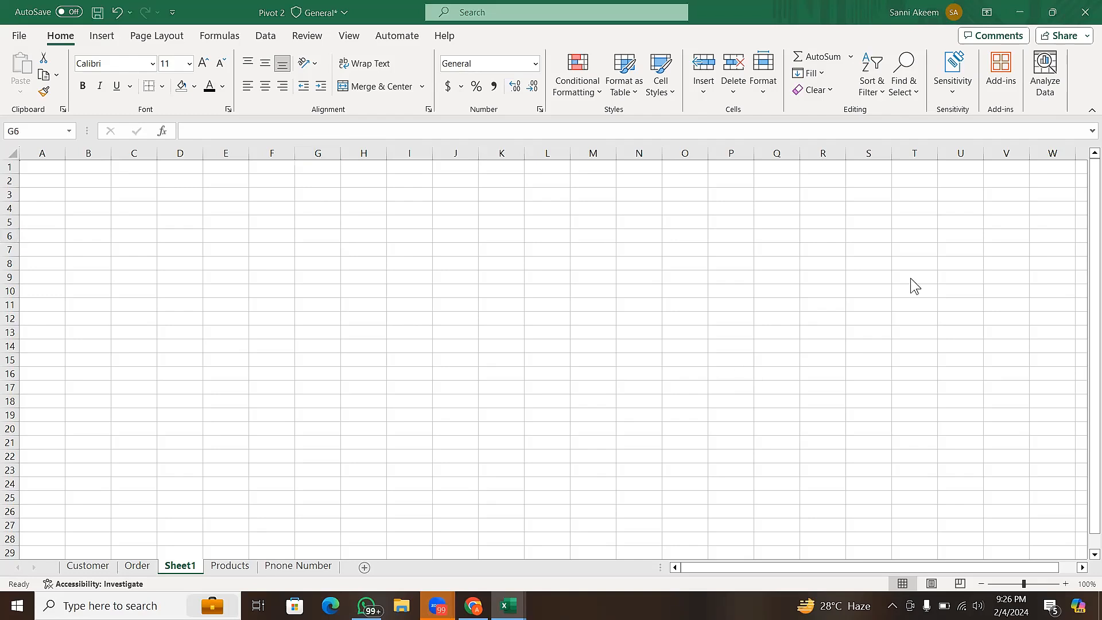
{"action": "left_click", "coordinate": [410, 214]}
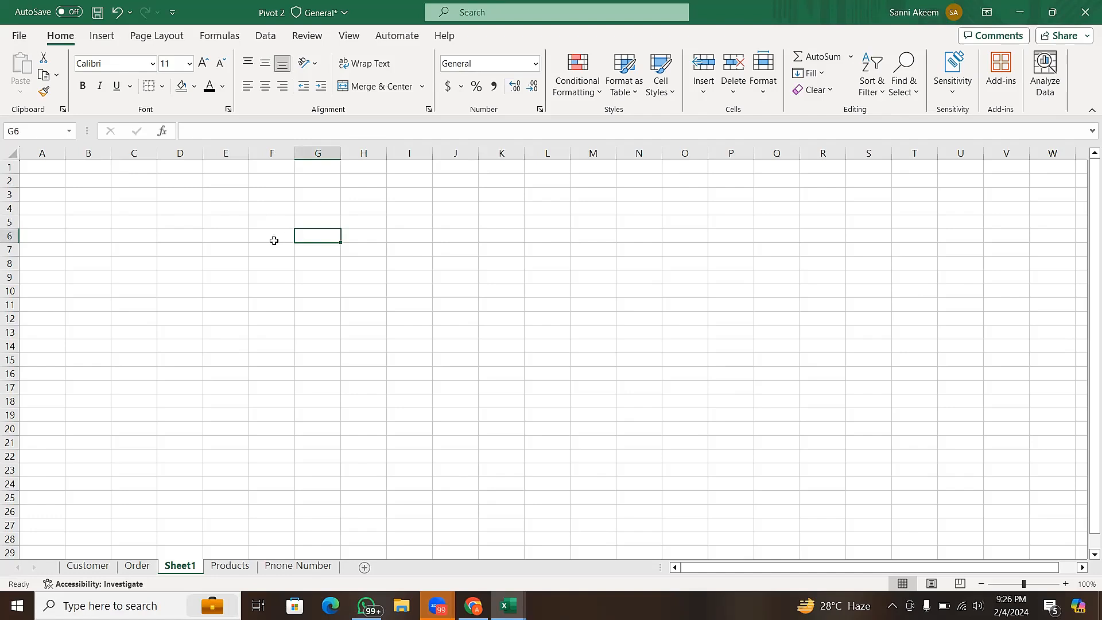
{"action": "left_click", "coordinate": [279, 195]}
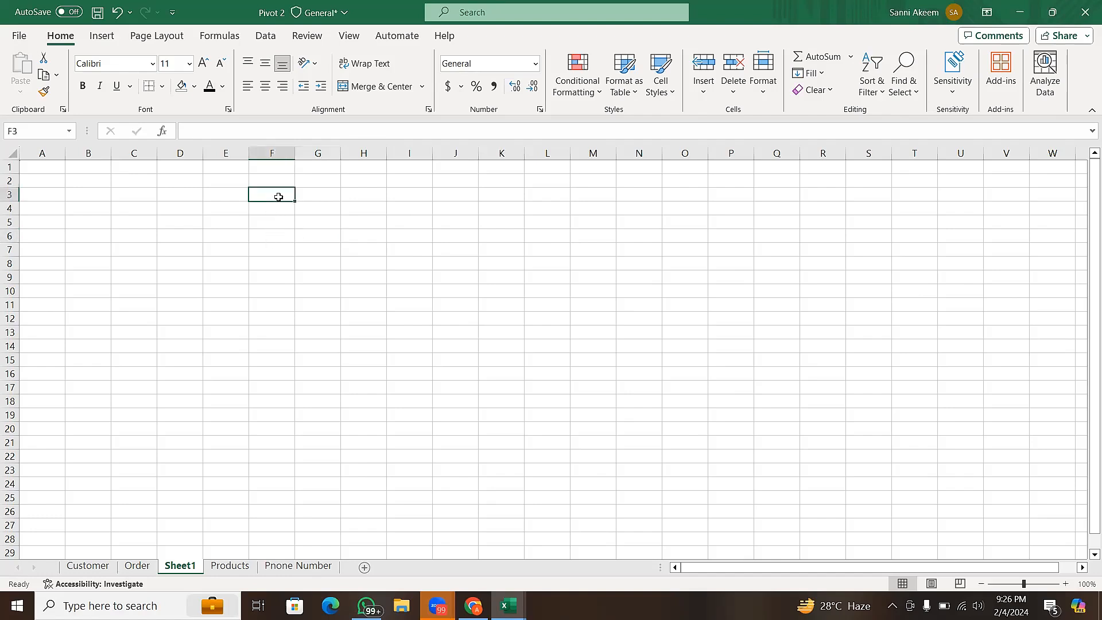
{"action": "left_click", "coordinate": [353, 211]}
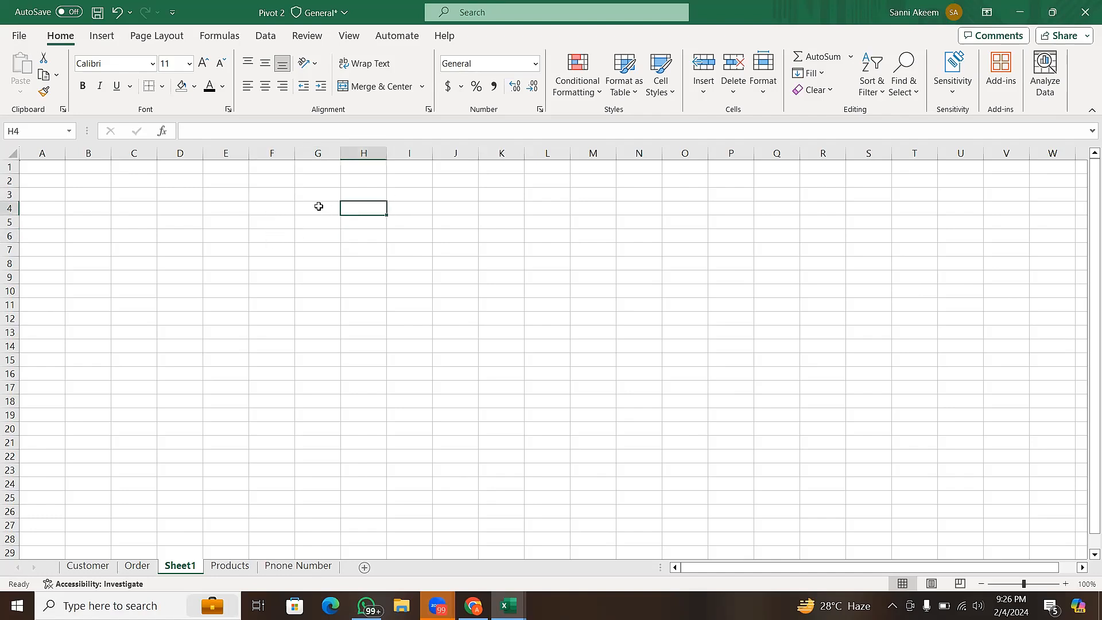
- Hide the formula bar, gridlines and row and column headings on Sheet1
{"action": "left_click", "coordinate": [347, 36]}
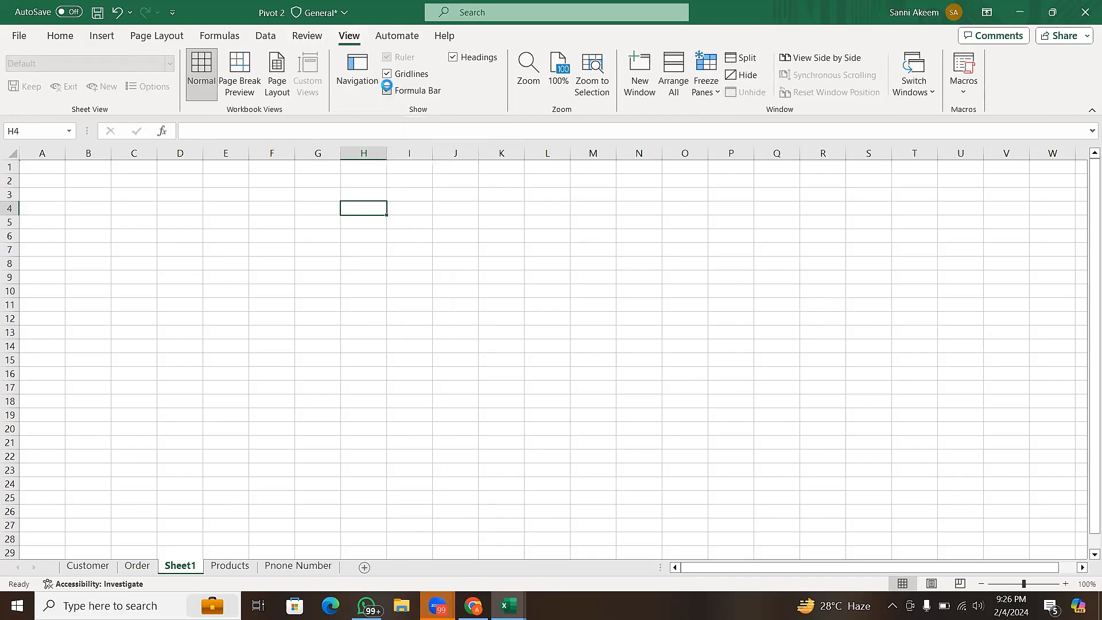
{"action": "left_click", "coordinate": [388, 91]}
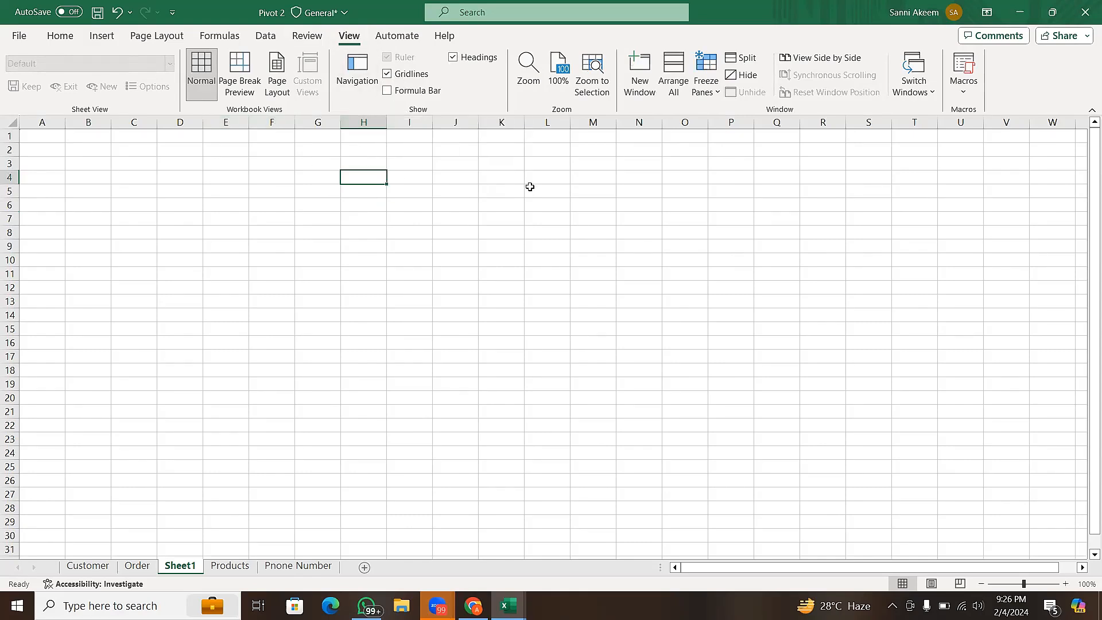
{"action": "left_click", "coordinate": [428, 70]}
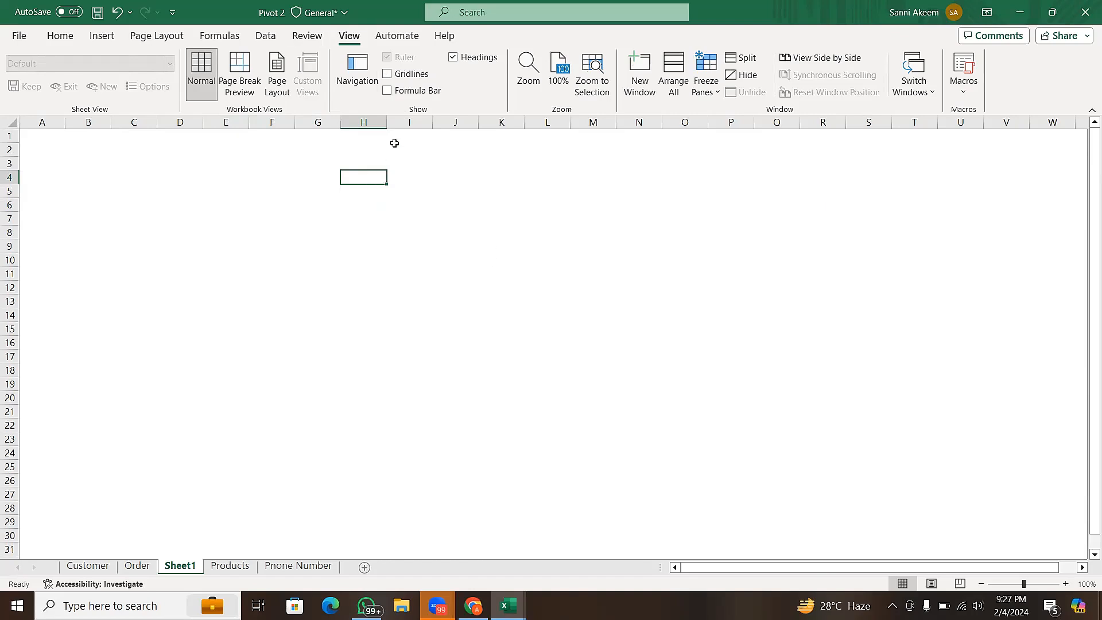
{"action": "left_click", "coordinate": [469, 60]}
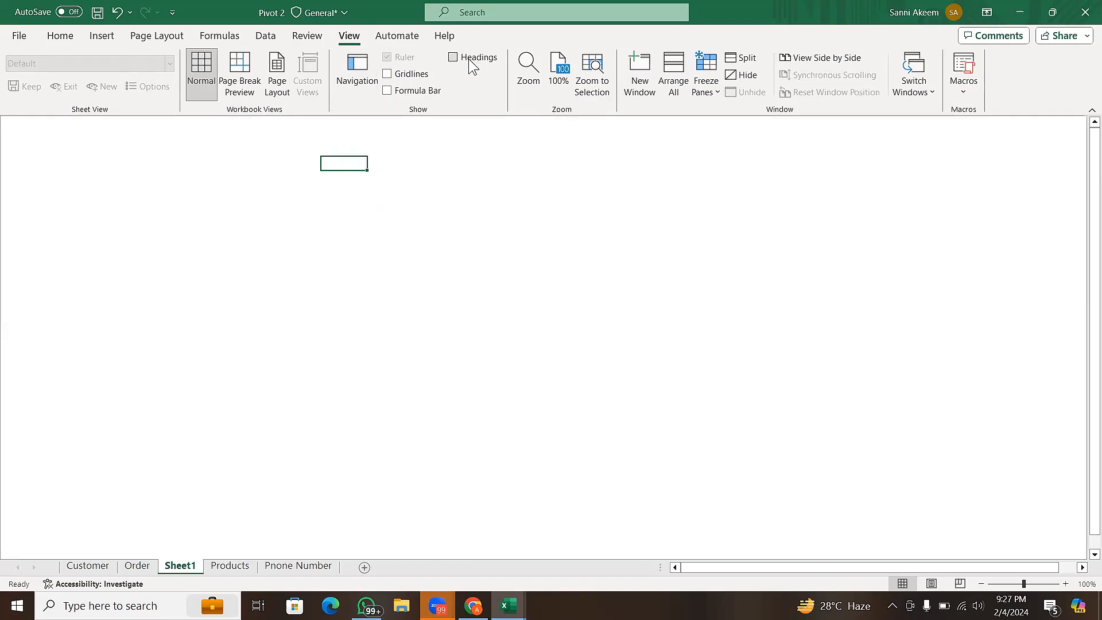
{"action": "left_click", "coordinate": [276, 182]}
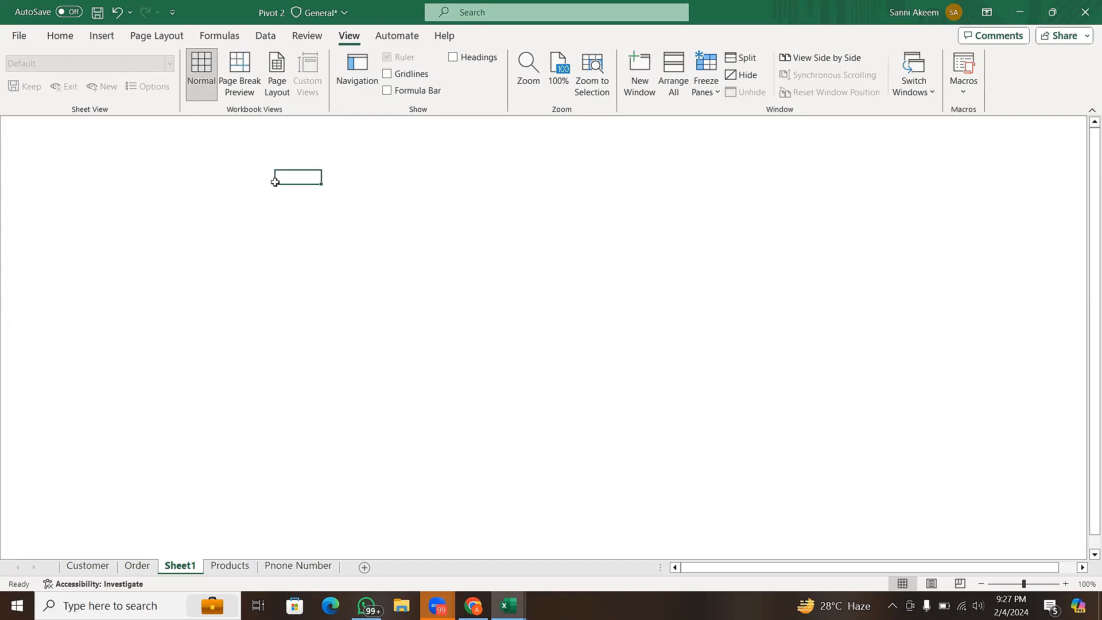
{"action": "left_click", "coordinate": [363, 241]}
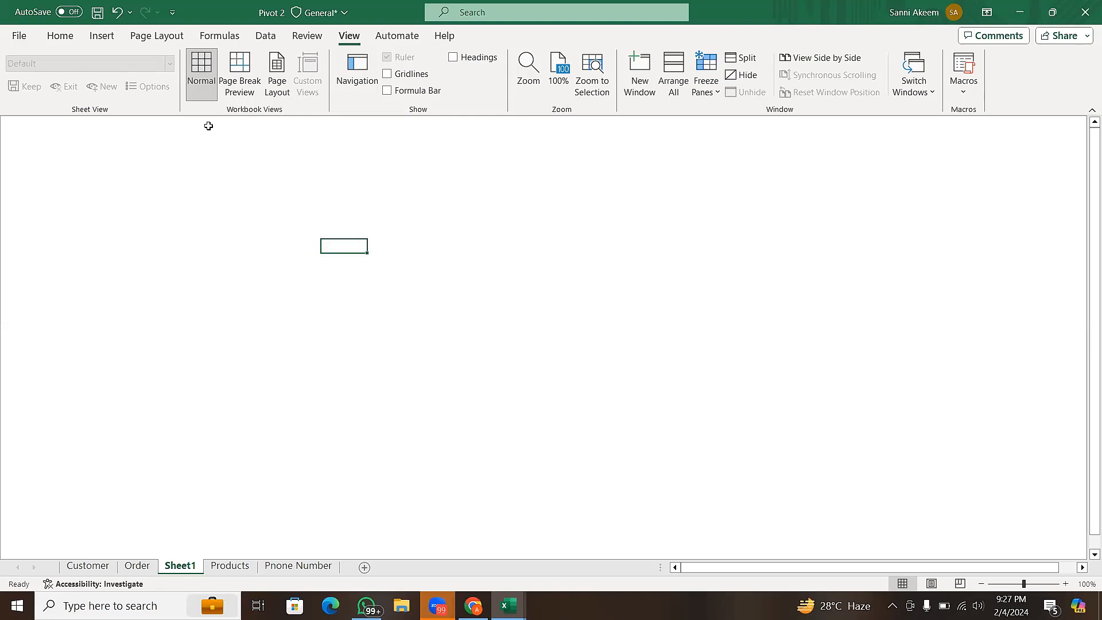
{"action": "left_click", "coordinate": [163, 132]}
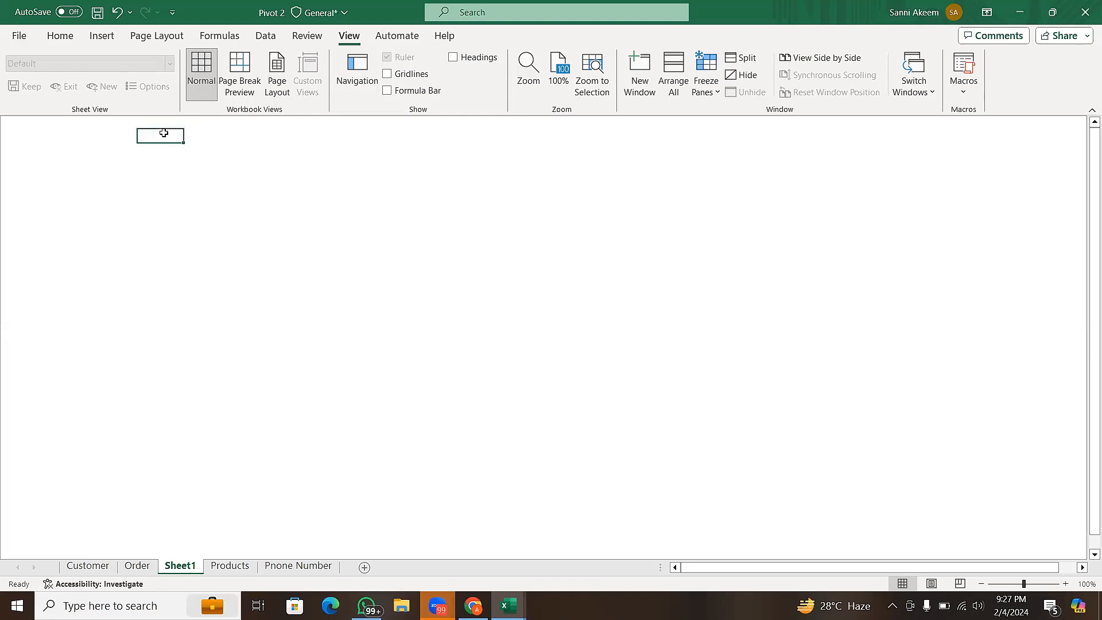
{"action": "left_click", "coordinate": [210, 151]}
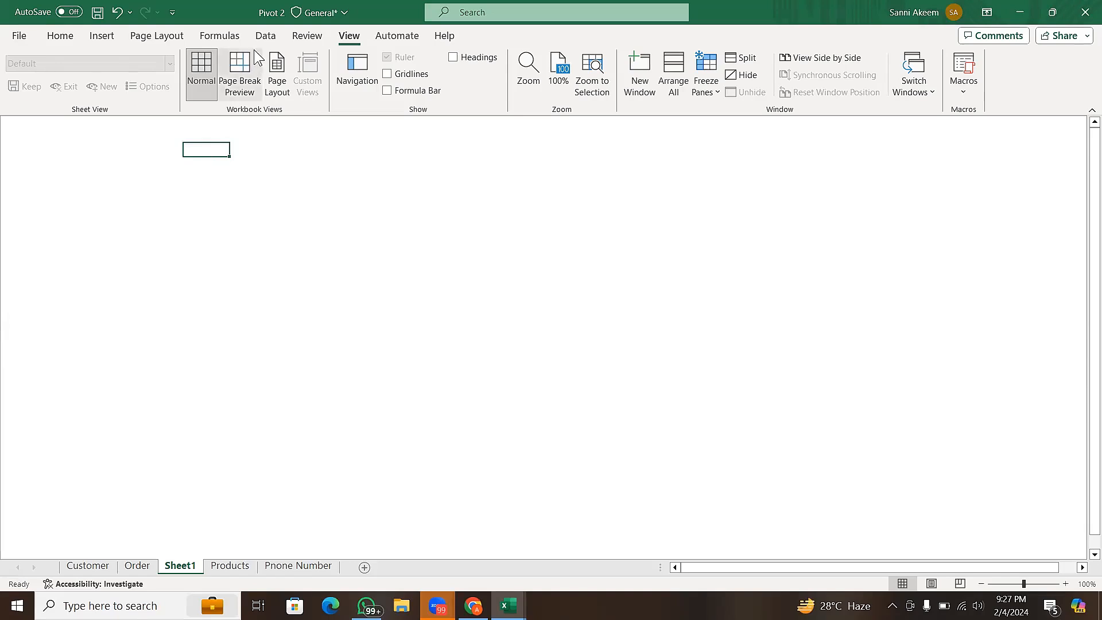
{"action": "left_click", "coordinate": [104, 36]}
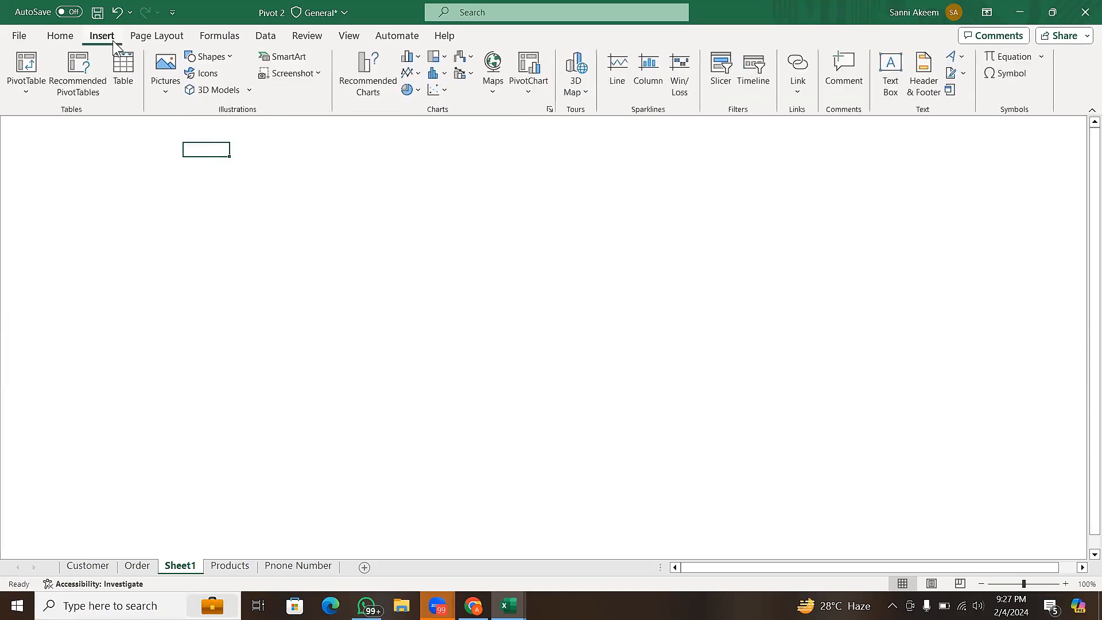
{"action": "left_click", "coordinate": [228, 61]}
{"action": "left_click", "coordinate": [228, 62]}
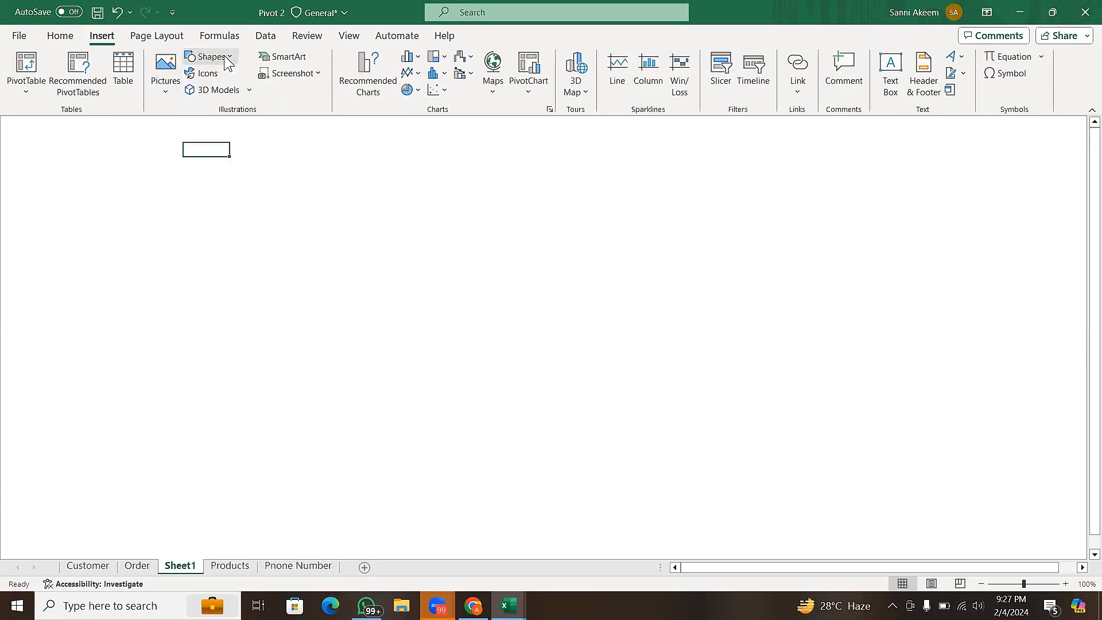
{"action": "left_click", "coordinate": [229, 62]}
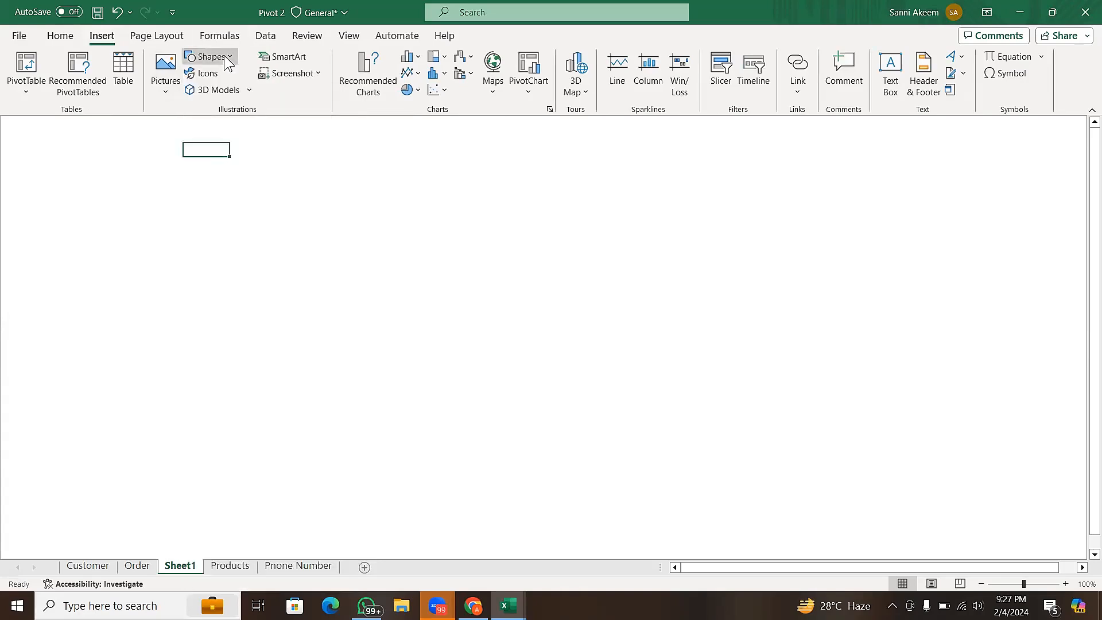
{"action": "left_click", "coordinate": [508, 209]}
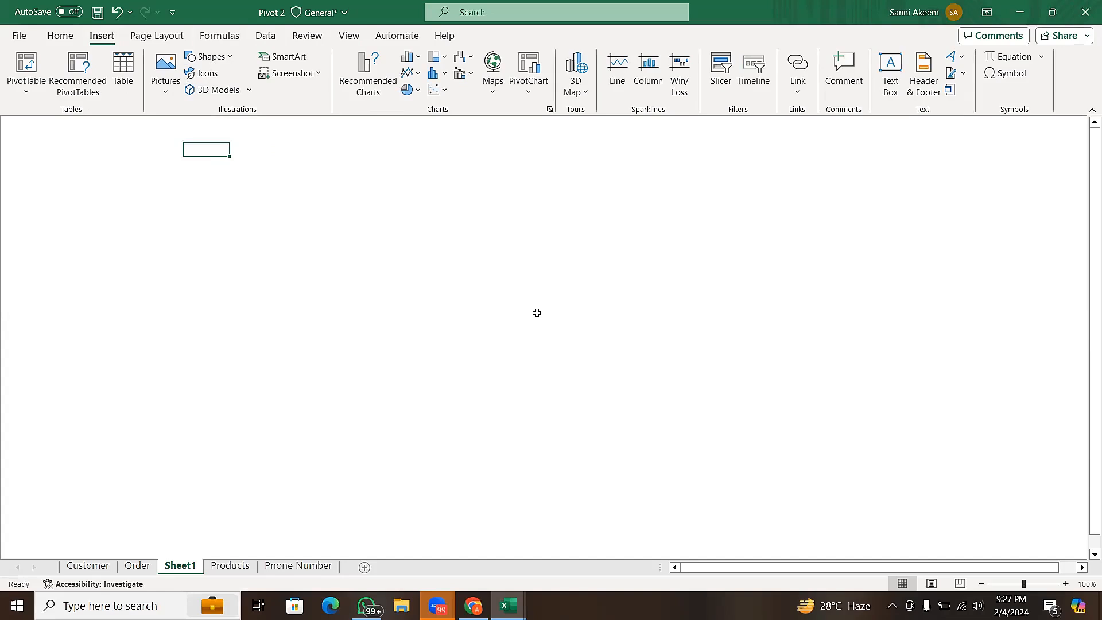
- Draw a rectangle as a banner across the top of Sheet1, about 0.8" high, and widen it to about 15.52"
{"action": "left_click", "coordinate": [228, 62]}
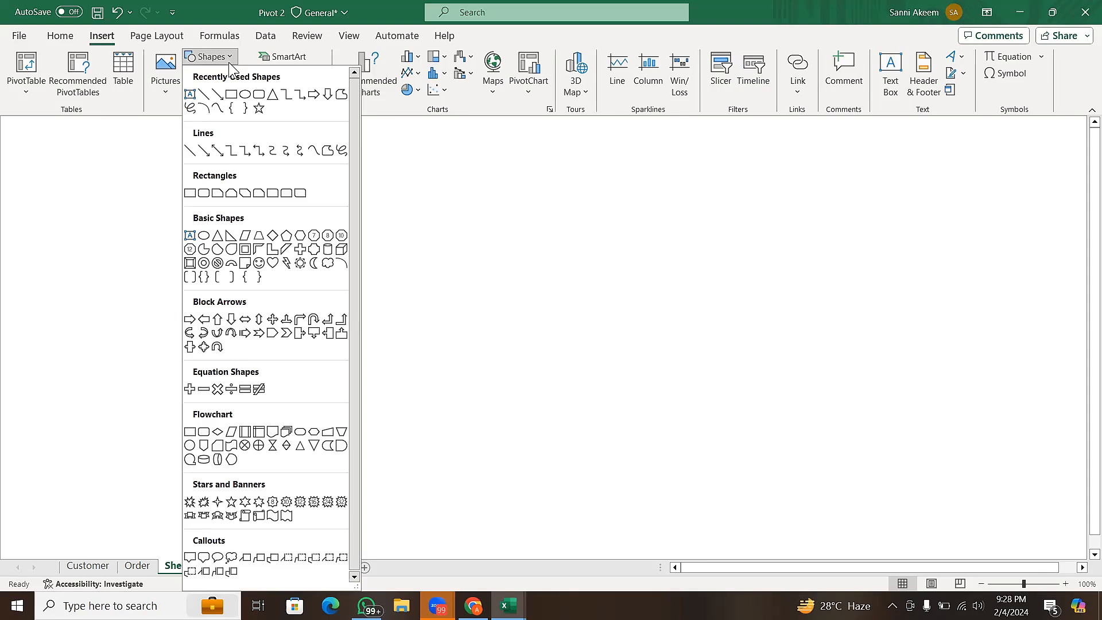
{"action": "left_click", "coordinate": [259, 97]}
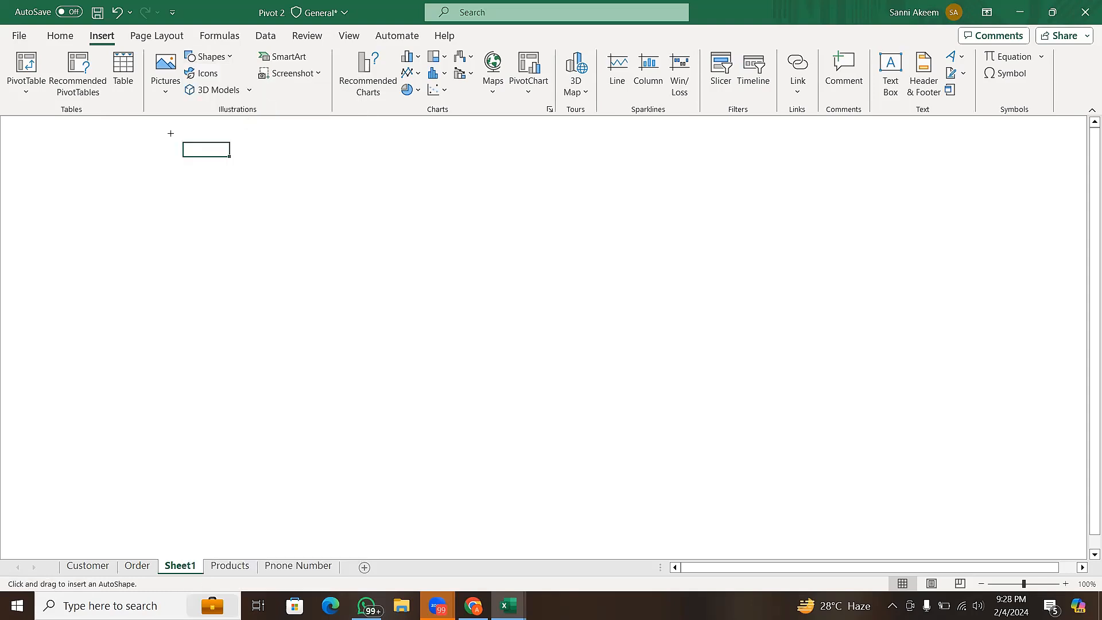
{"action": "left_click", "coordinate": [207, 57]}
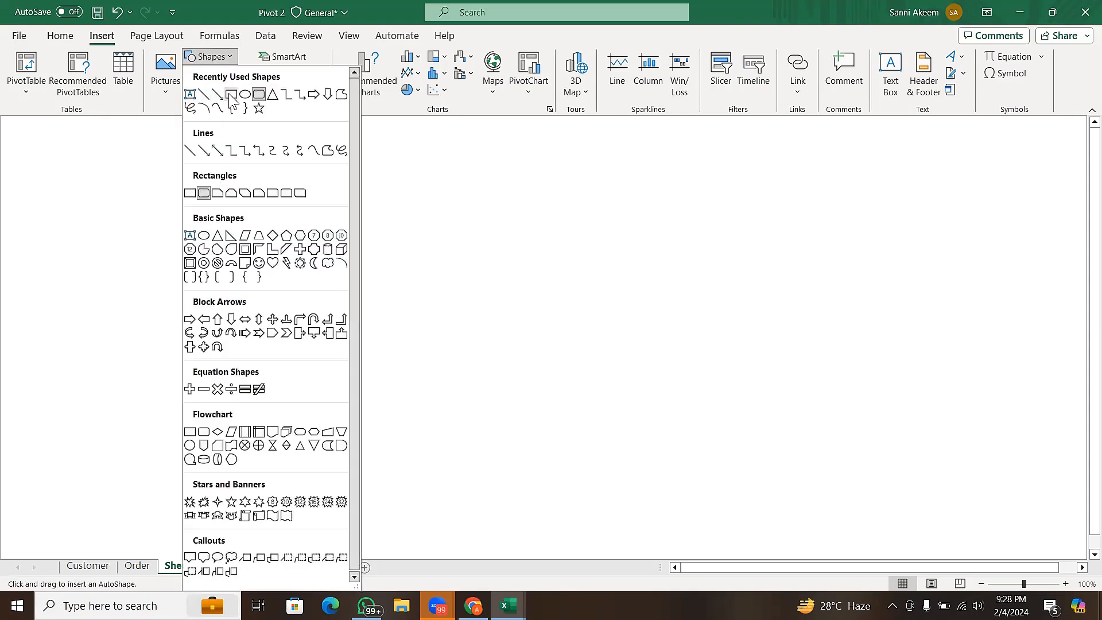
{"action": "left_click", "coordinate": [232, 95]}
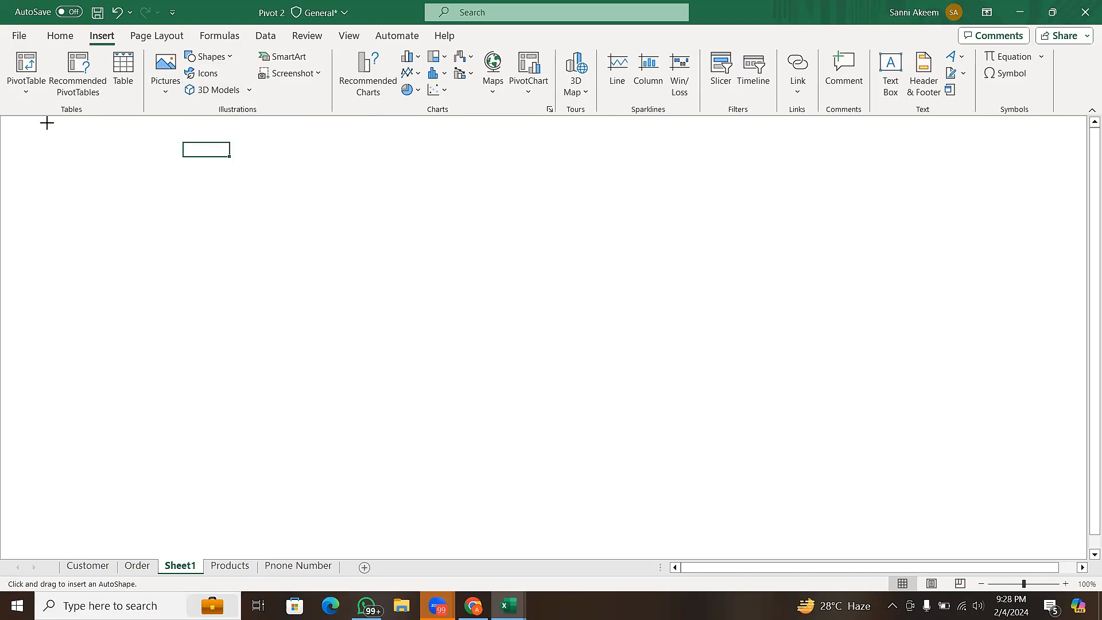
{"action": "left_click_drag", "start_coordinate": [47, 121], "coordinate": [1076, 177]}
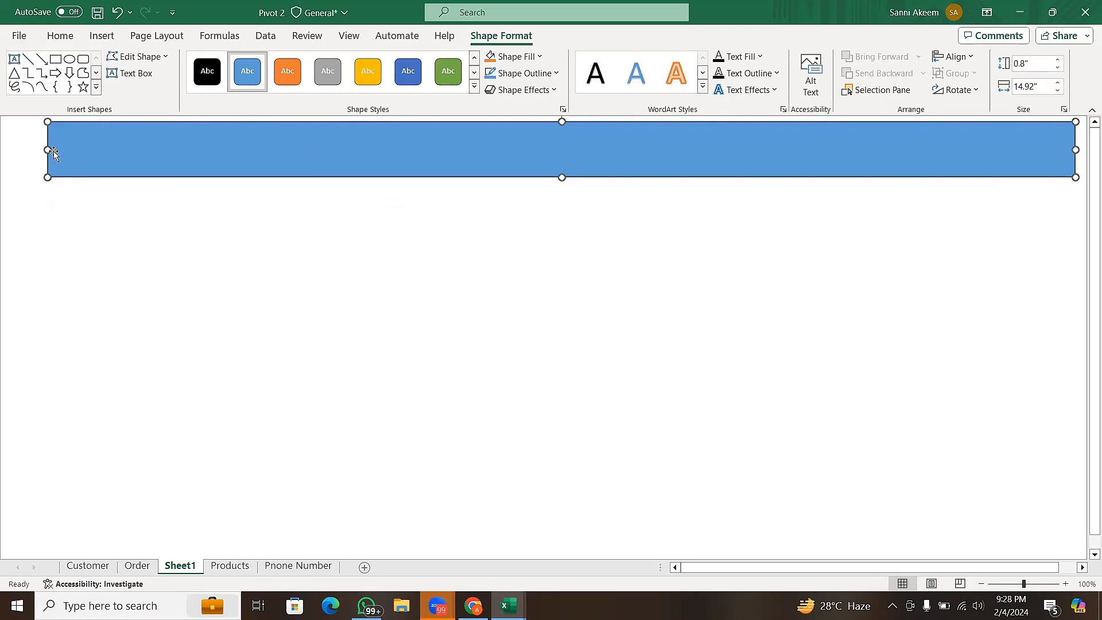
{"action": "left_click_drag", "start_coordinate": [47, 150], "coordinate": [8, 150]}
{"action": "left_click_drag", "start_coordinate": [150, 159], "coordinate": [159, 156]}
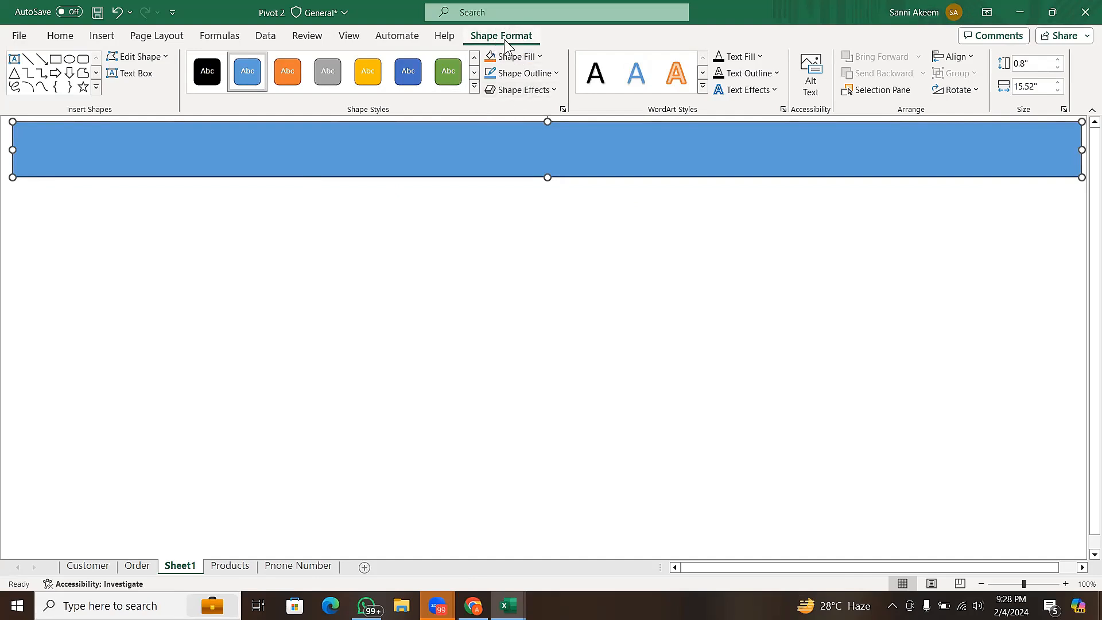
{"action": "left_click", "coordinate": [418, 230]}
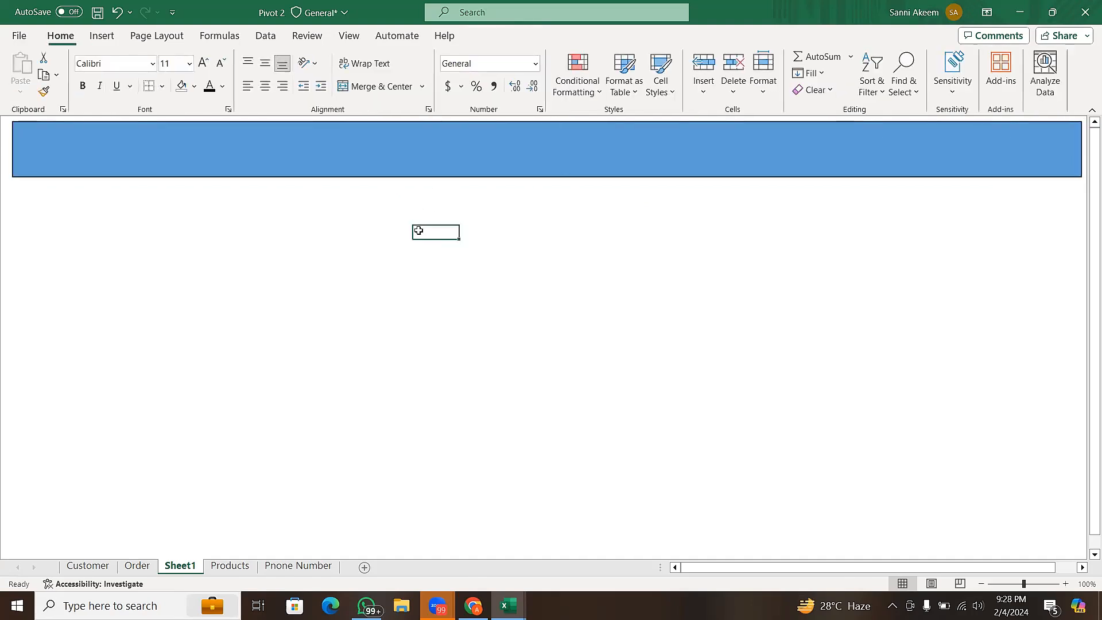
- Remove the outline from the banner rectangle by setting its shape outline to No Outline
{"action": "left_click", "coordinate": [452, 168]}
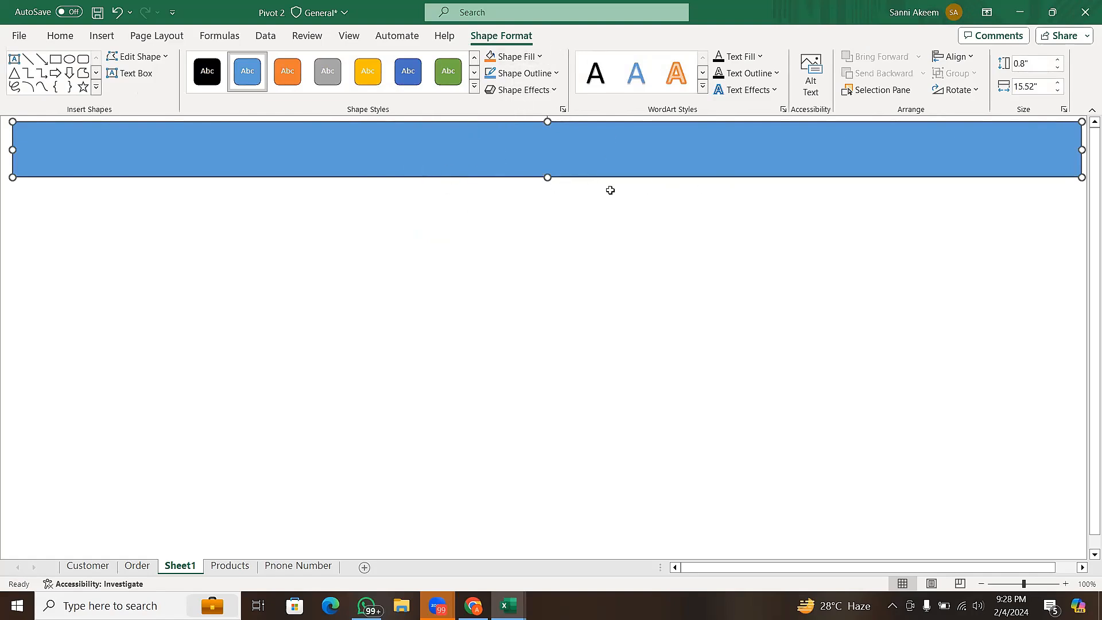
{"action": "left_click", "coordinate": [547, 74]}
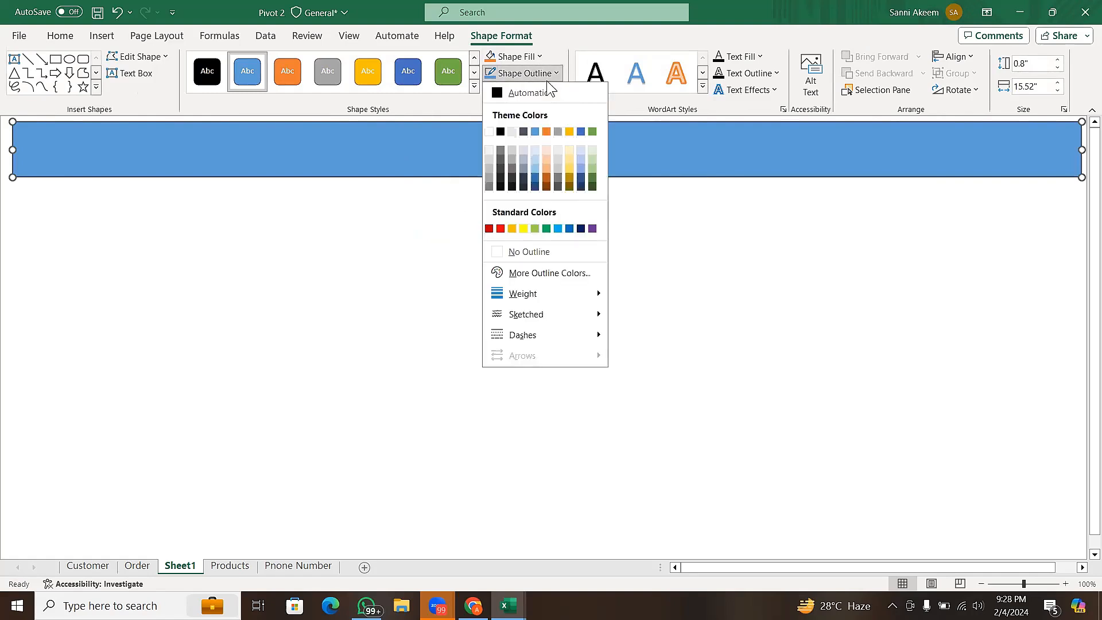
{"action": "left_click", "coordinate": [544, 252]}
{"action": "left_click", "coordinate": [467, 236]}
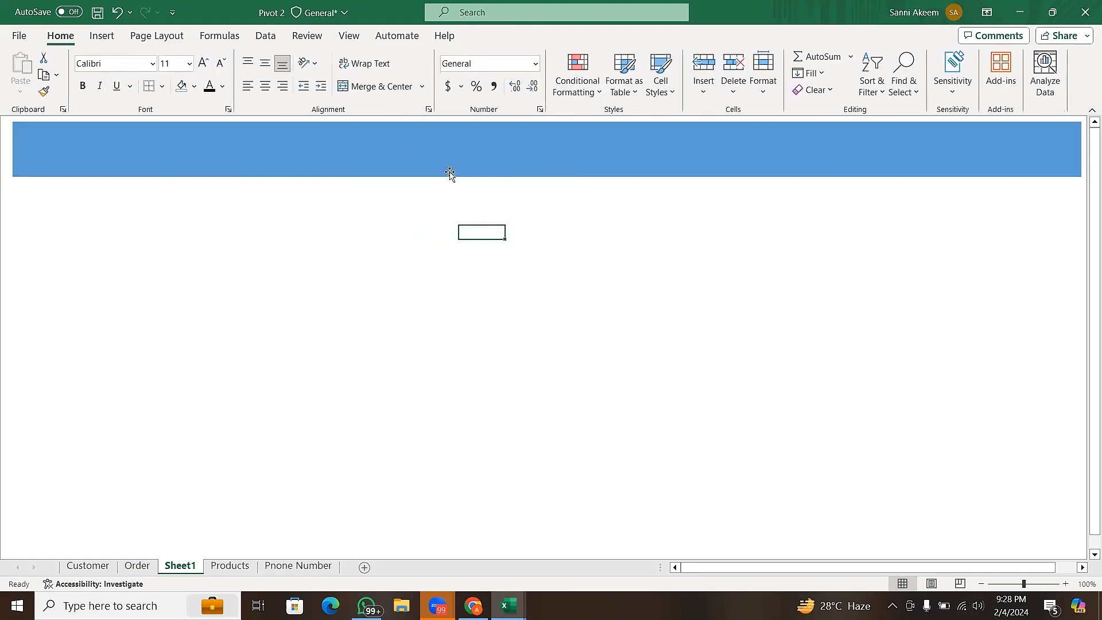
- Shift the banner rectangle slightly towards the sheet's left edge and delete it
{"action": "left_click", "coordinate": [552, 166]}
{"action": "left_click_drag", "start_coordinate": [553, 165], "coordinate": [549, 166]}
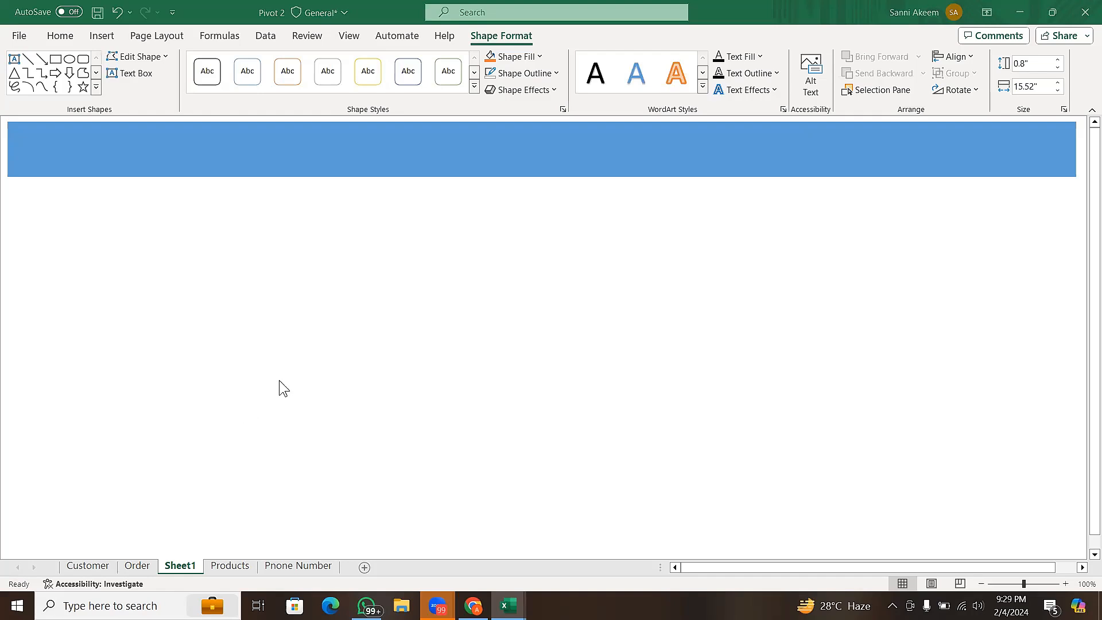
{"action": "left_click", "coordinate": [413, 154]}
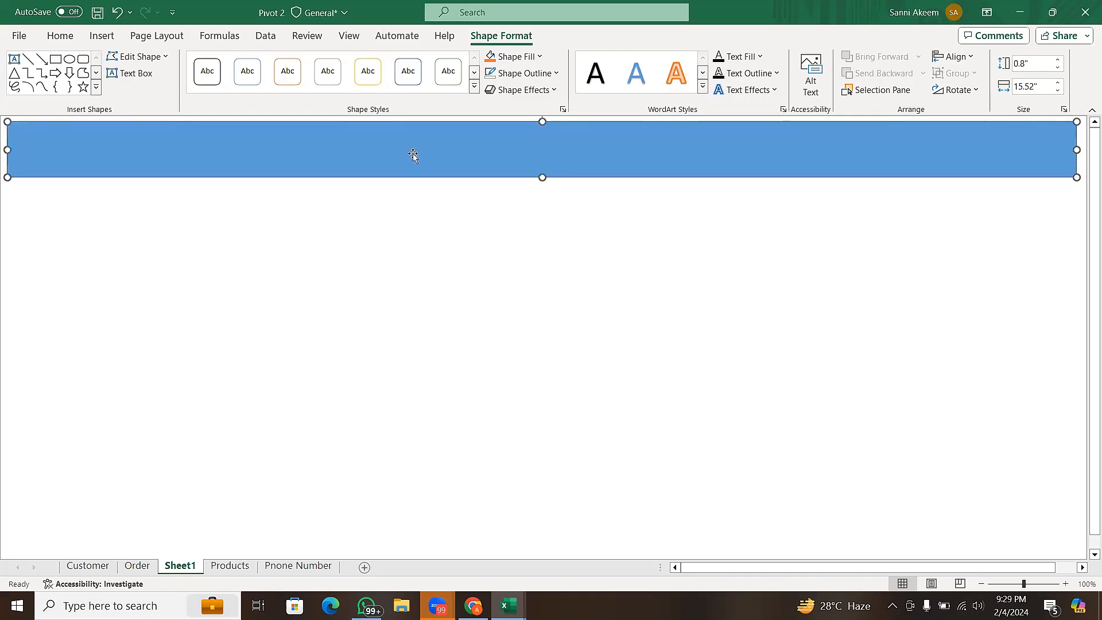
{"action": "key", "text": "Delete"}
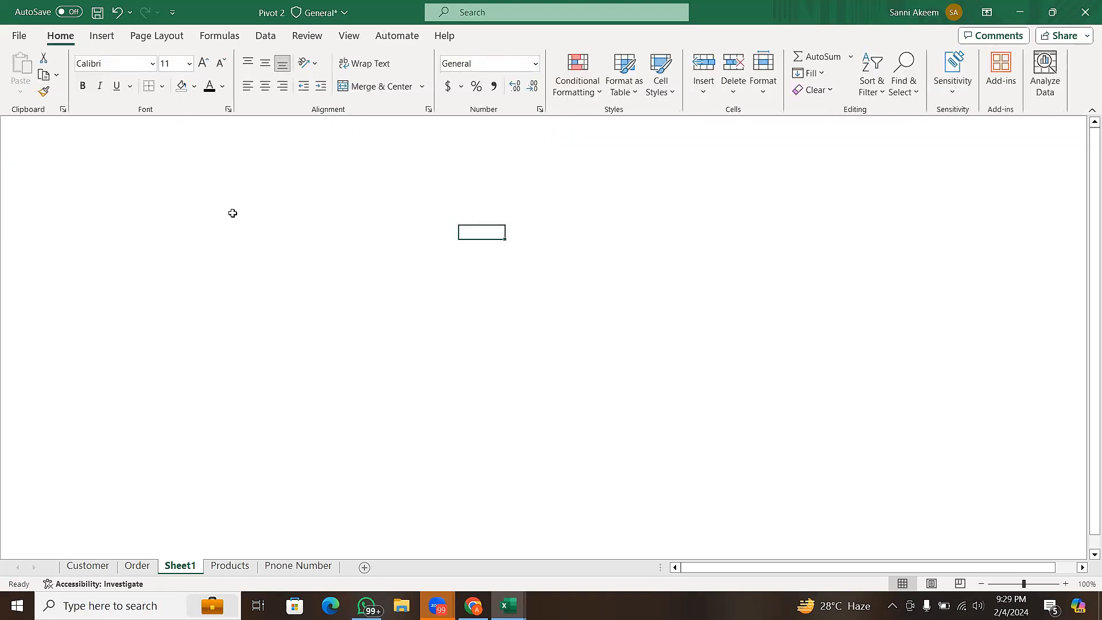
- Draw a rectangle banner across the top of Sheet1, about 0.75" high and 15.35" wide, and nudge it towards the sheet's left edge
{"action": "left_click", "coordinate": [108, 39]}
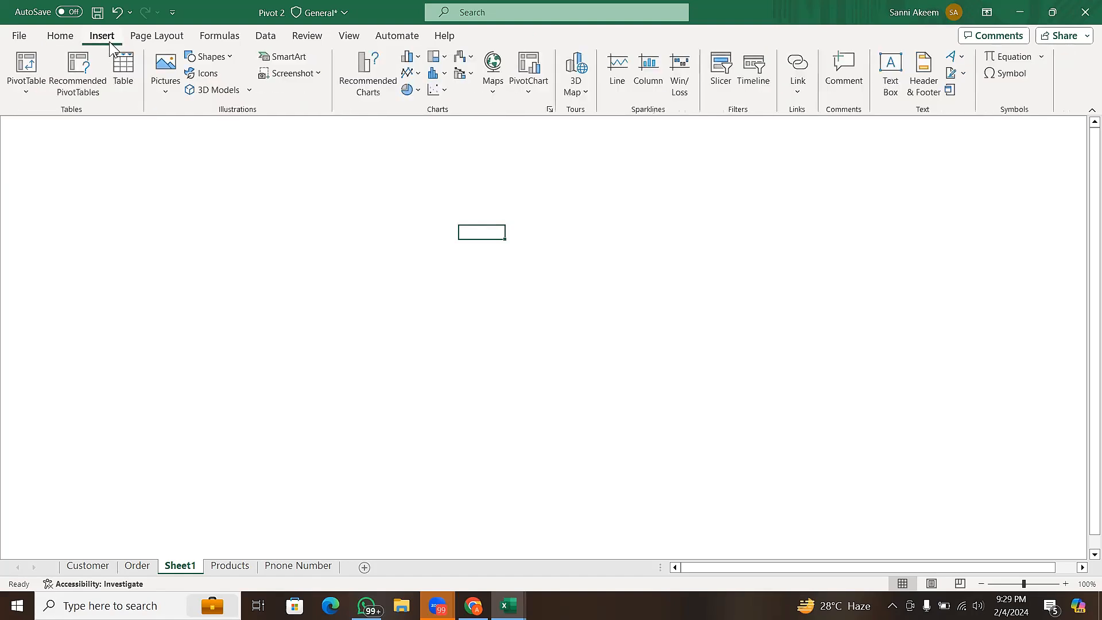
{"action": "left_click", "coordinate": [228, 59]}
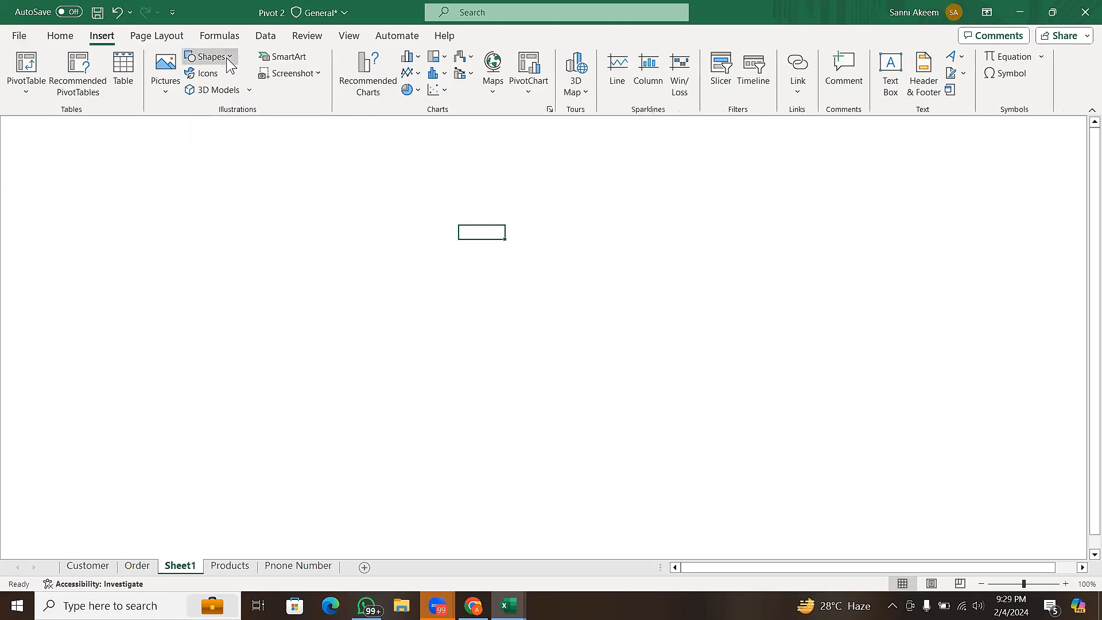
{"action": "left_click", "coordinate": [232, 95]}
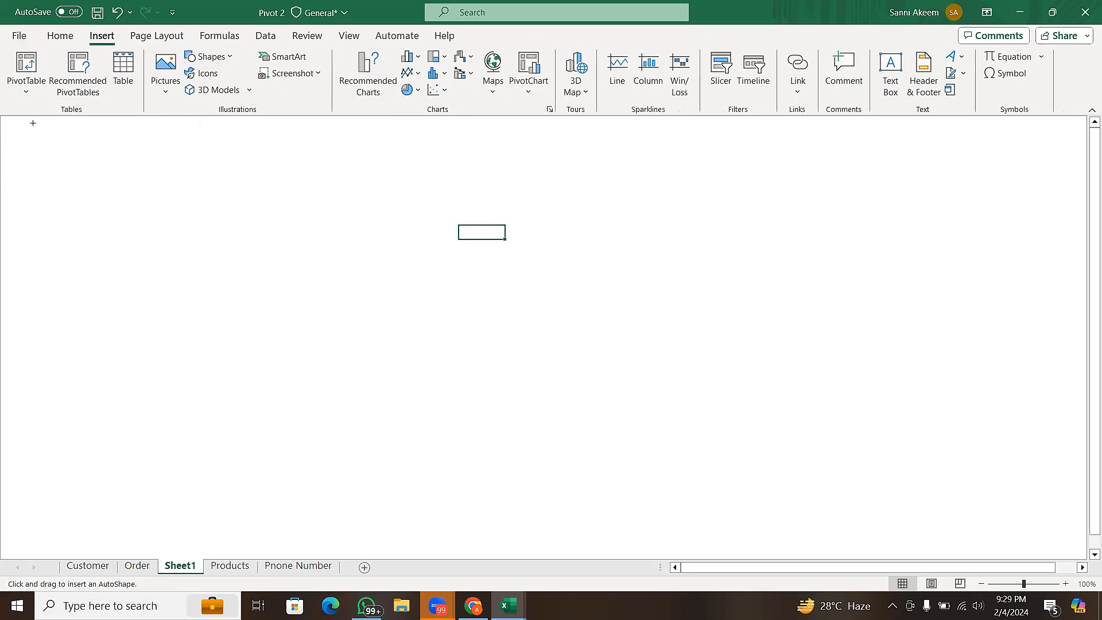
{"action": "left_click_drag", "start_coordinate": [33, 122], "coordinate": [1074, 175]}
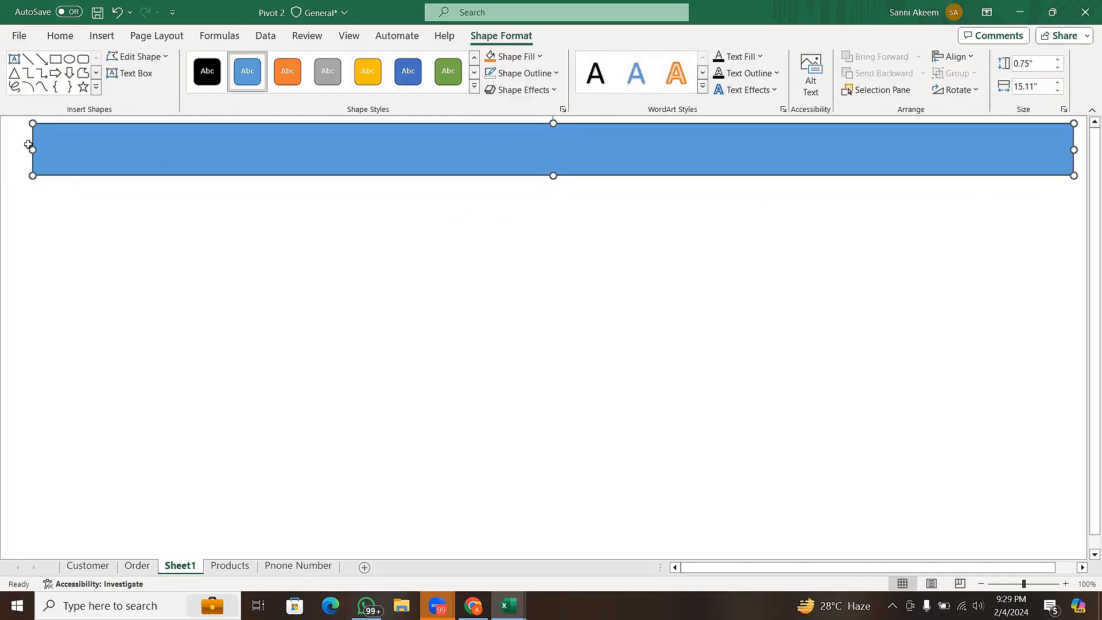
{"action": "left_click_drag", "start_coordinate": [28, 146], "coordinate": [16, 146]}
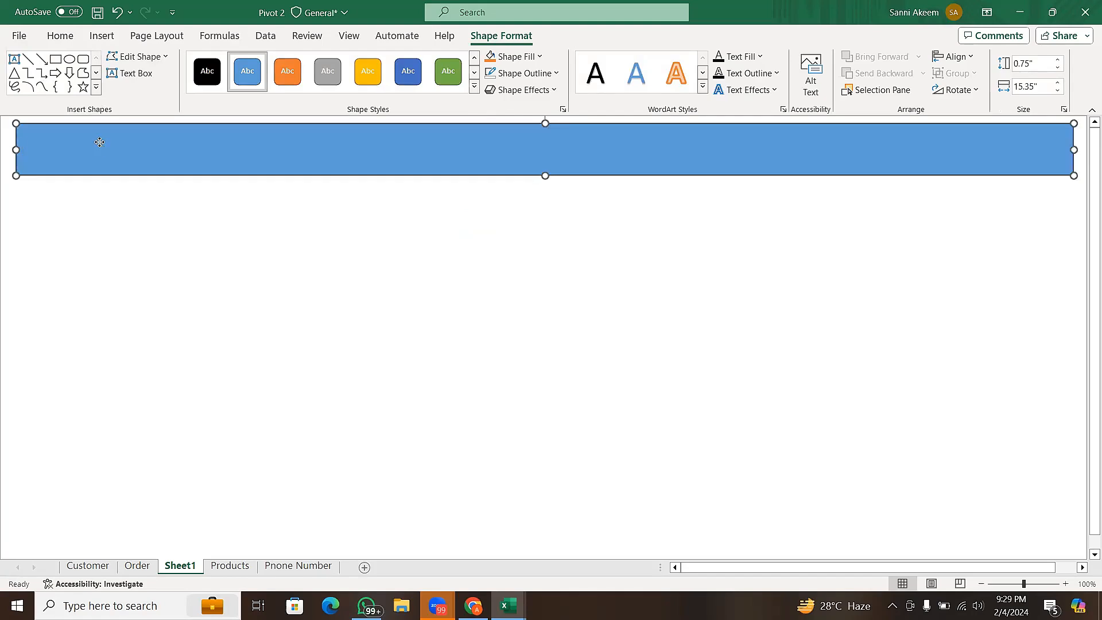
{"action": "left_click_drag", "start_coordinate": [100, 143], "coordinate": [96, 144]}
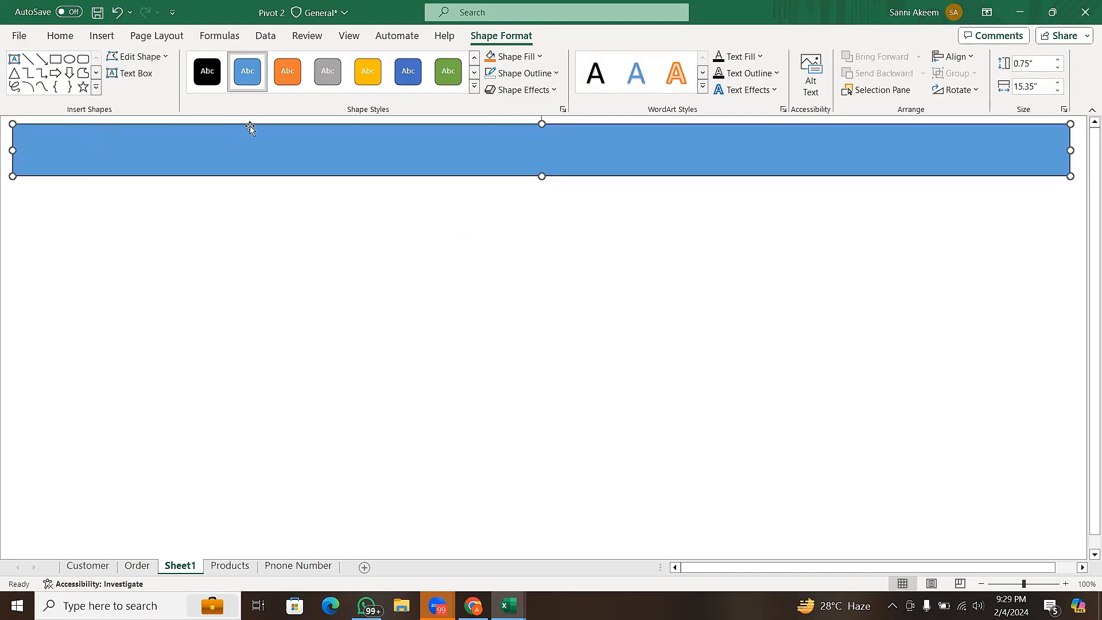
- Set the banner rectangle's outline weight to 4½ pt
{"action": "left_click", "coordinate": [544, 75]}
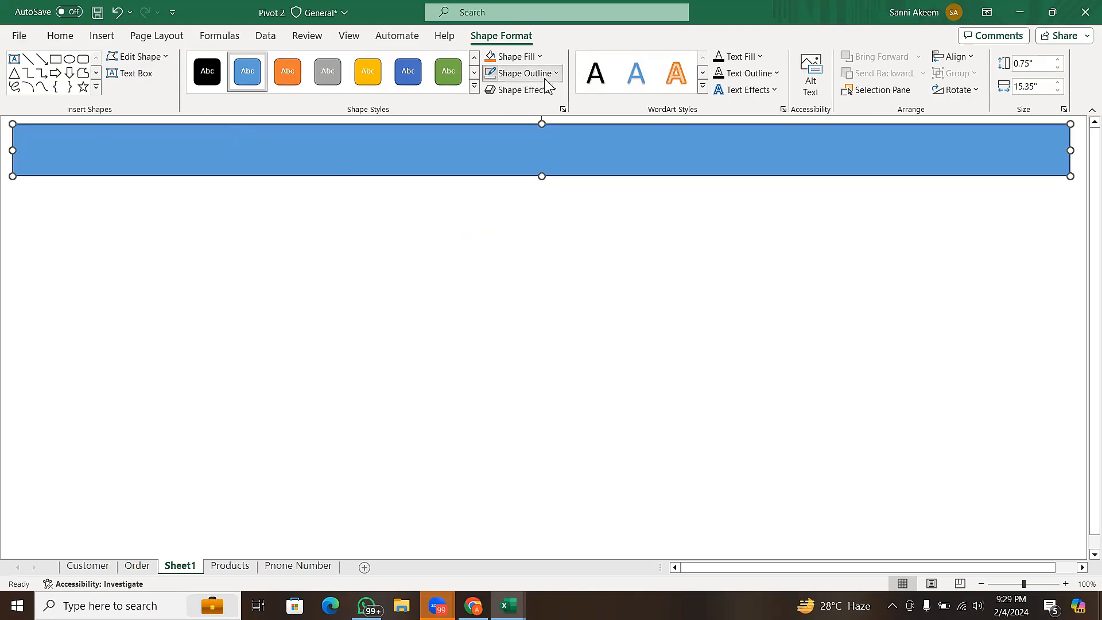
{"action": "left_click", "coordinate": [760, 249]}
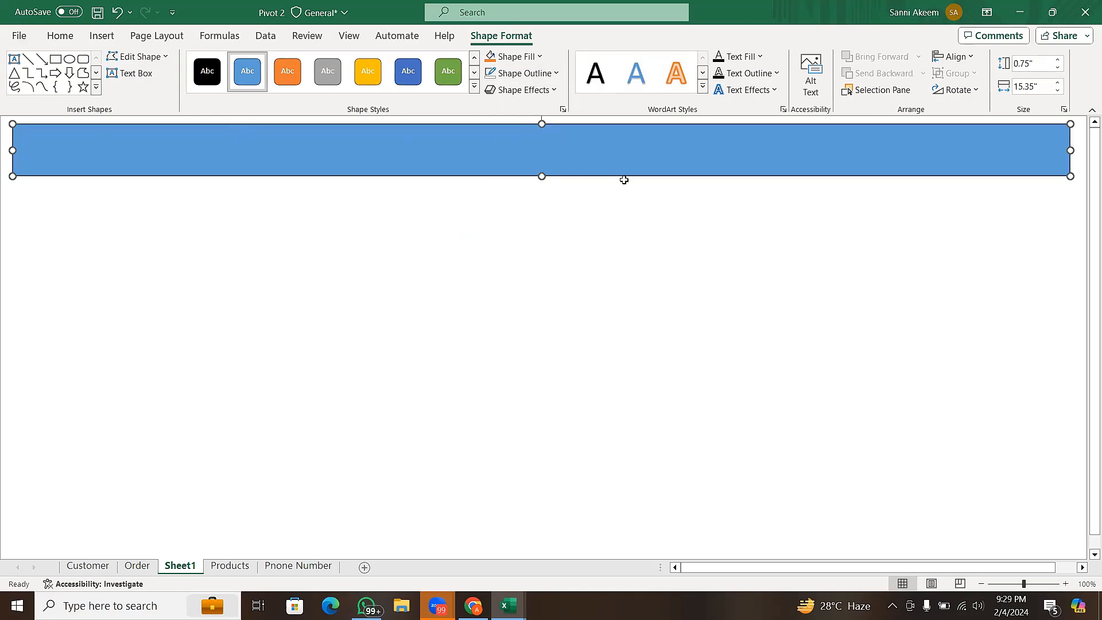
{"action": "left_click", "coordinate": [553, 73]}
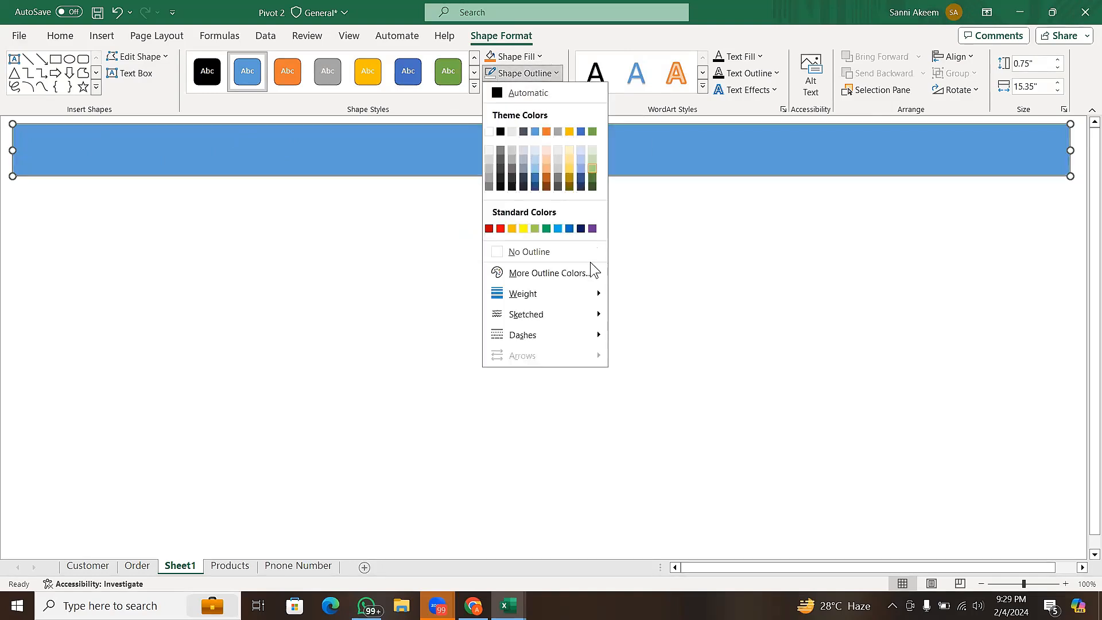
{"action": "mouse_move", "coordinate": [584, 296]}
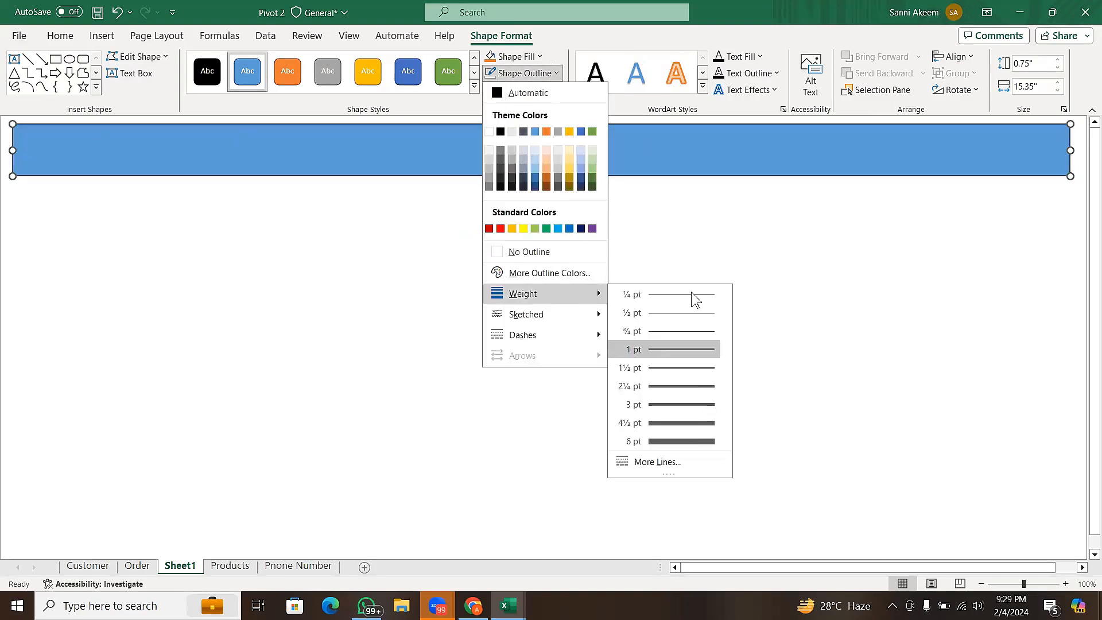
{"action": "left_click", "coordinate": [704, 430]}
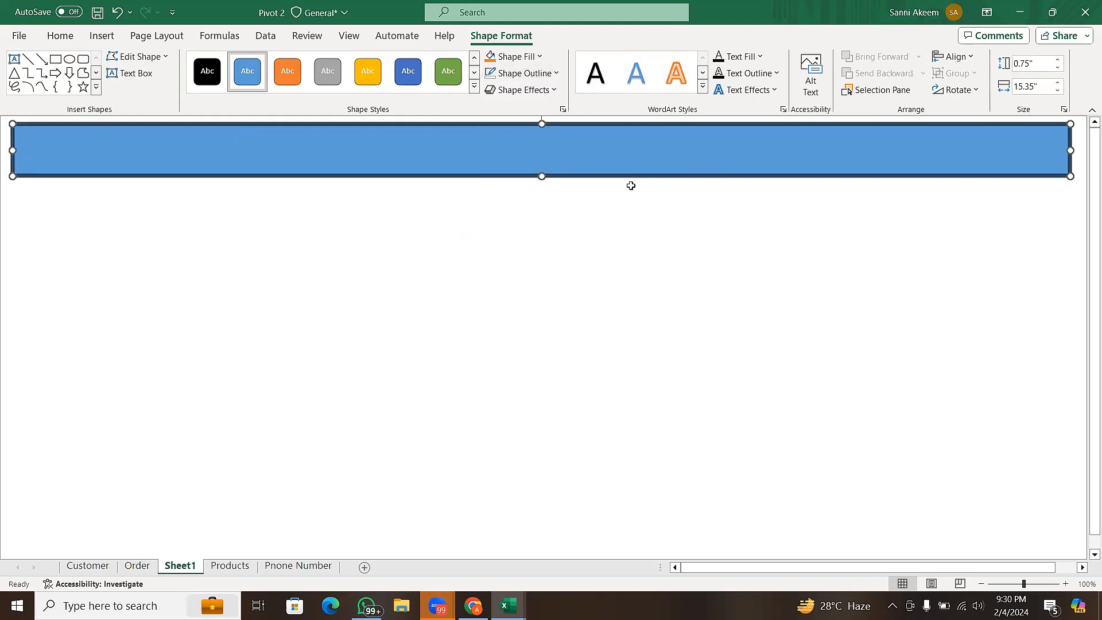
- Remove the banner's outline with No Outline and fill the shape with a light orange theme color
{"action": "left_click", "coordinate": [546, 73]}
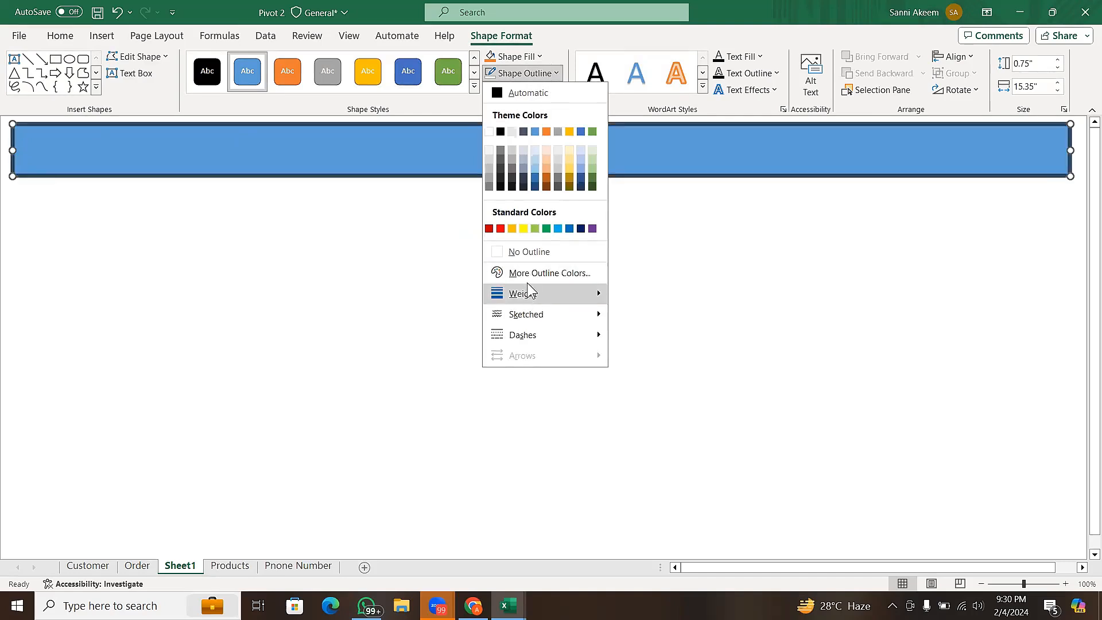
{"action": "left_click", "coordinate": [537, 251]}
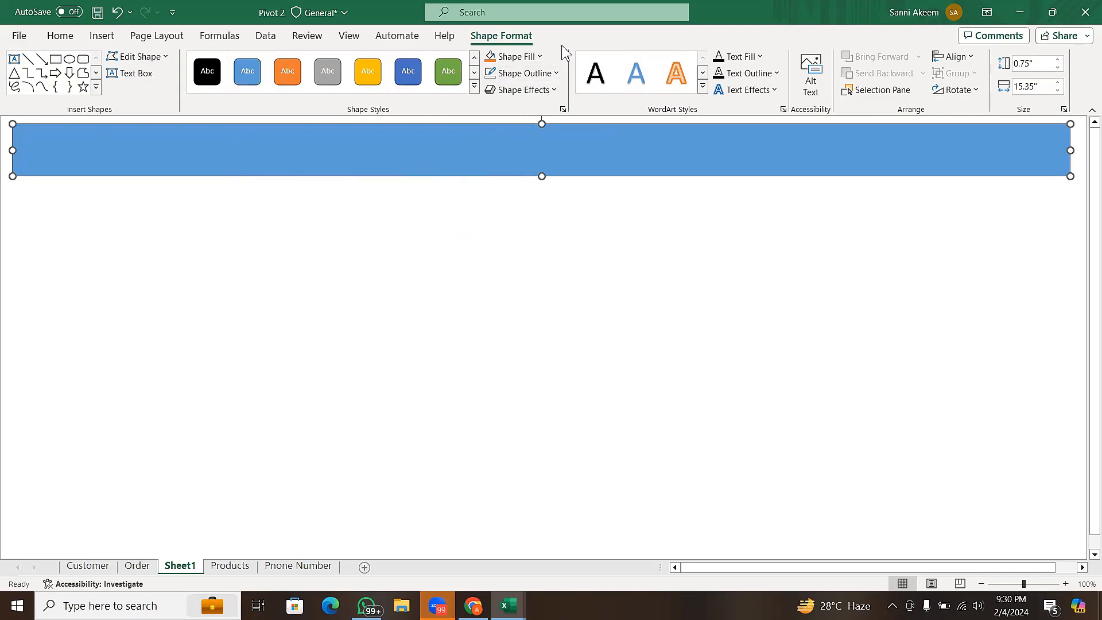
{"action": "left_click", "coordinate": [540, 58]}
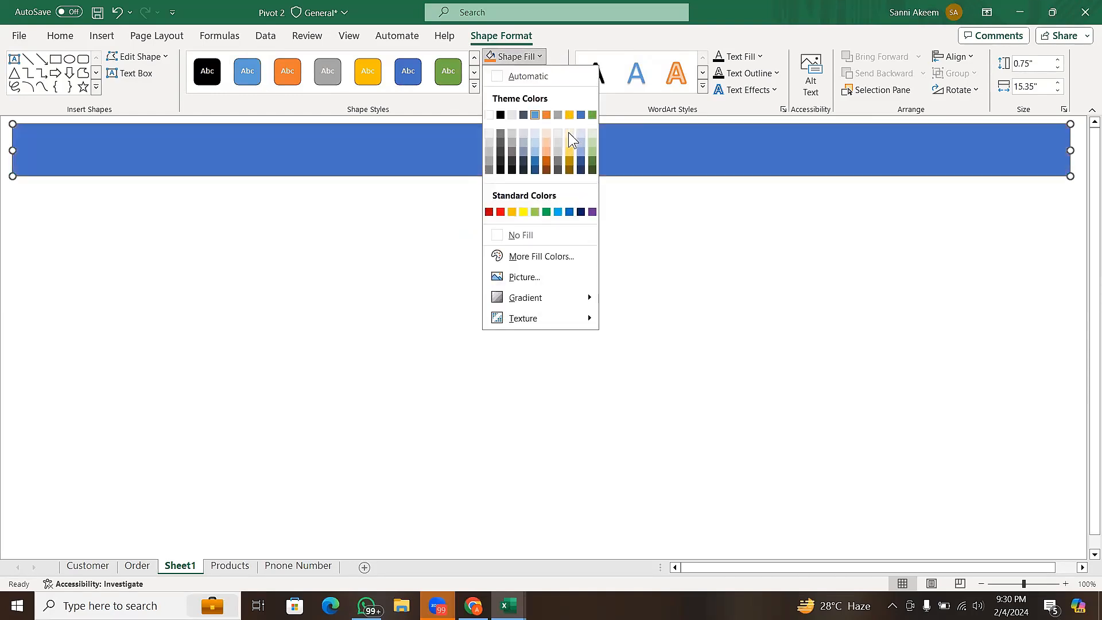
{"action": "left_click", "coordinate": [547, 153]}
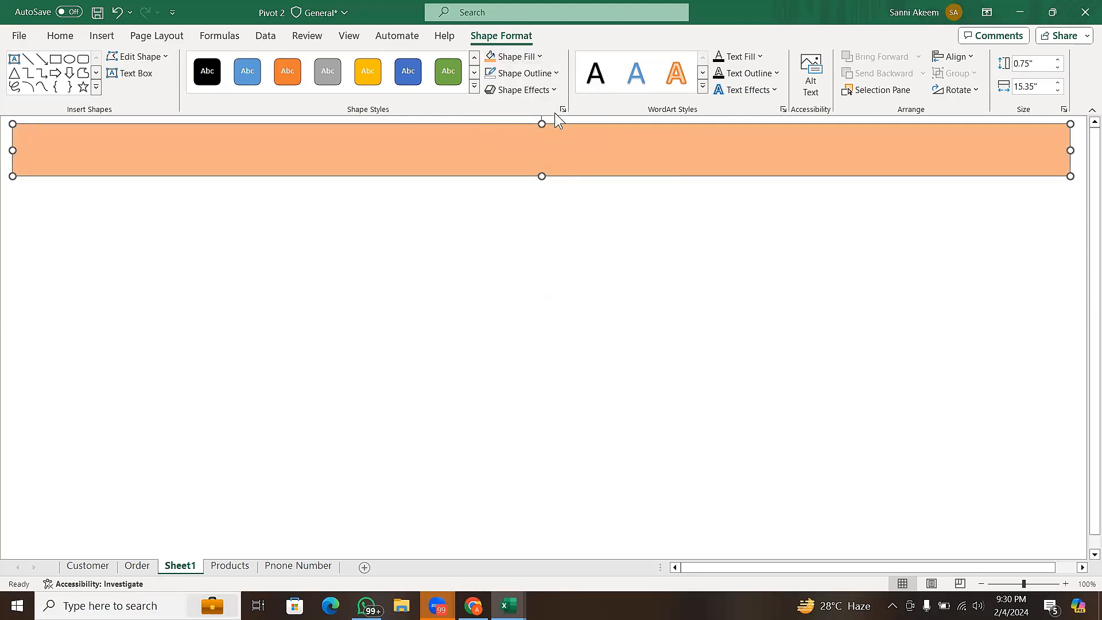
- Try filling the banner with the WhatsApp image from the Downloads folder, and restore the light orange fill
{"action": "left_click", "coordinate": [537, 56]}
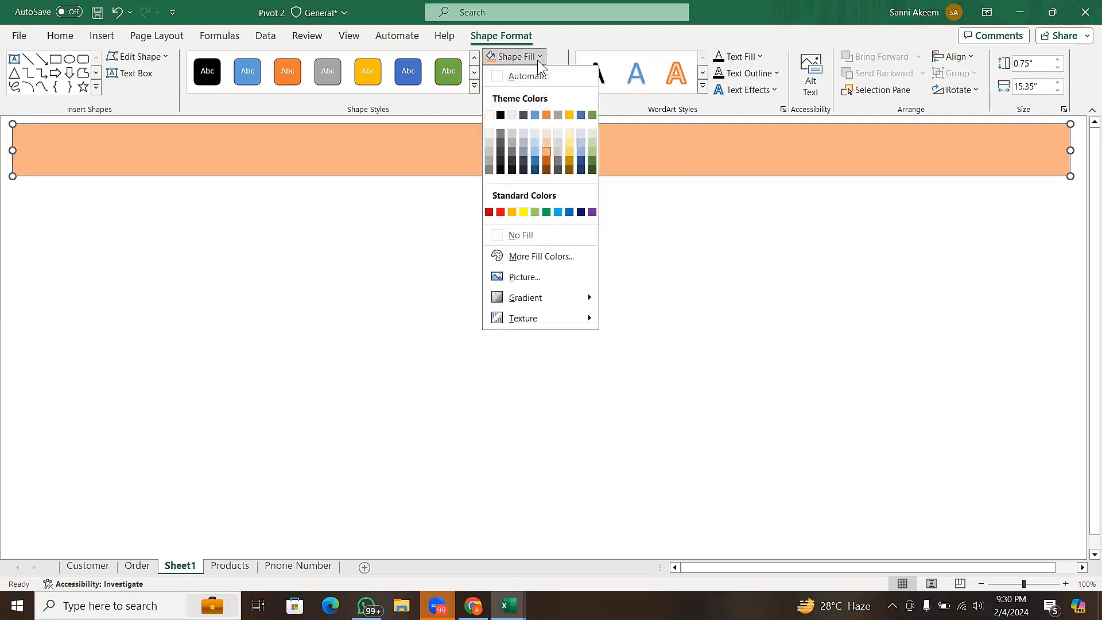
{"action": "left_click", "coordinate": [547, 278]}
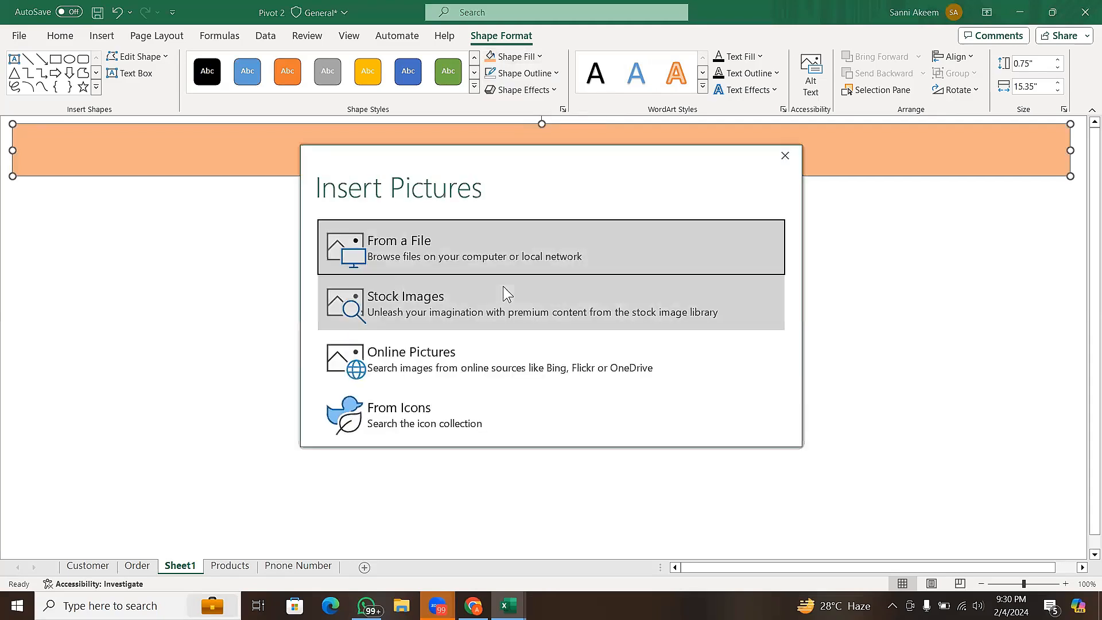
{"action": "left_click", "coordinate": [379, 247]}
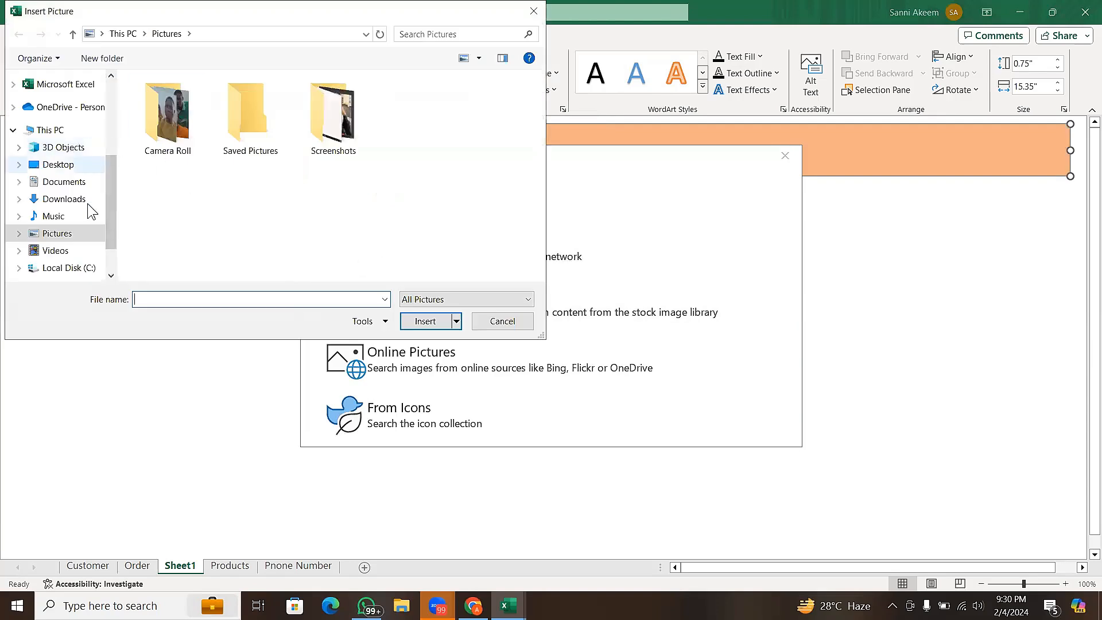
{"action": "left_click", "coordinate": [85, 194]}
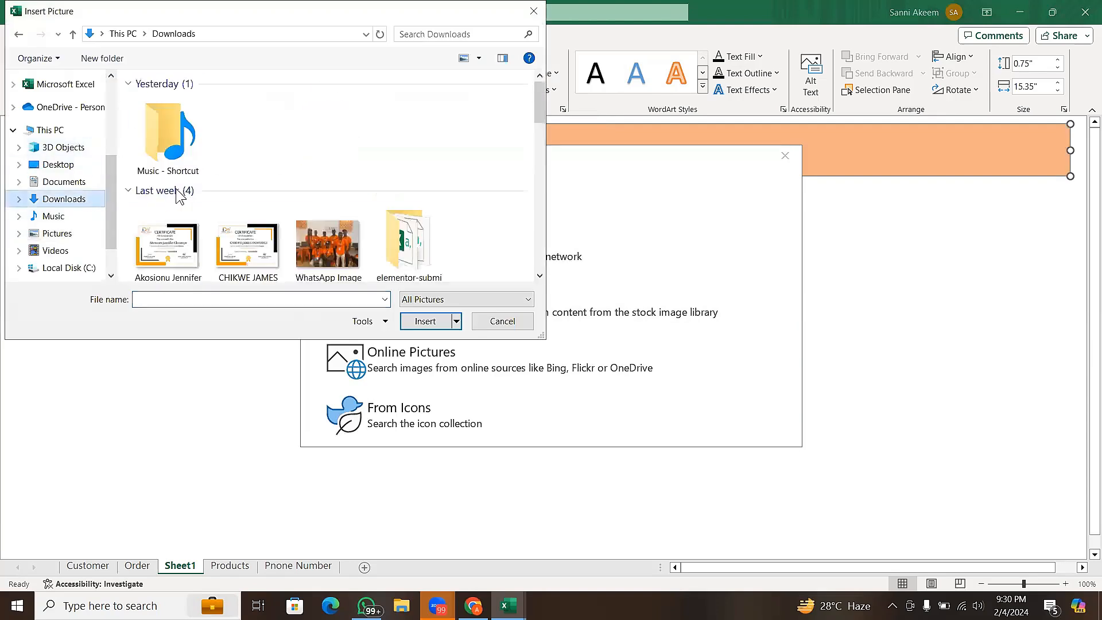
{"action": "left_click", "coordinate": [352, 227]}
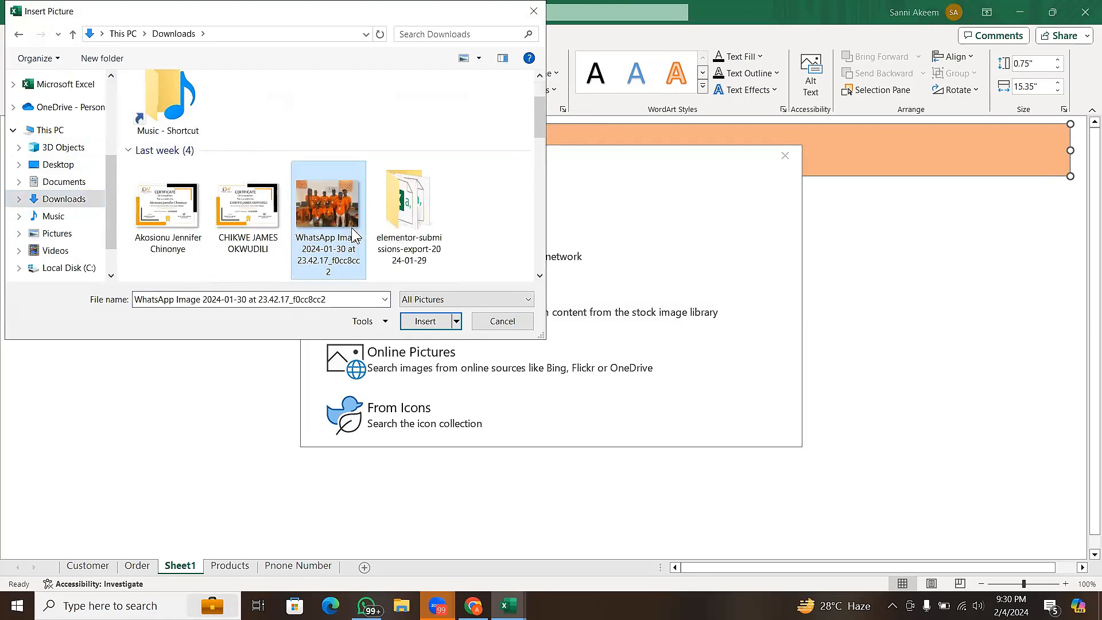
{"action": "left_click", "coordinate": [424, 324]}
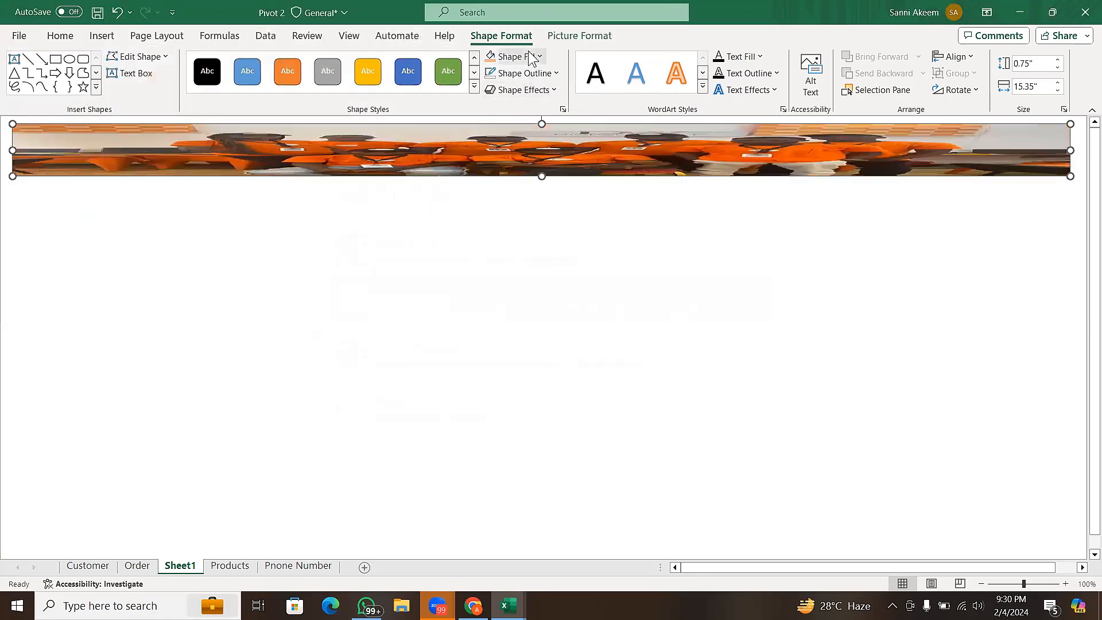
{"action": "left_click", "coordinate": [495, 58]}
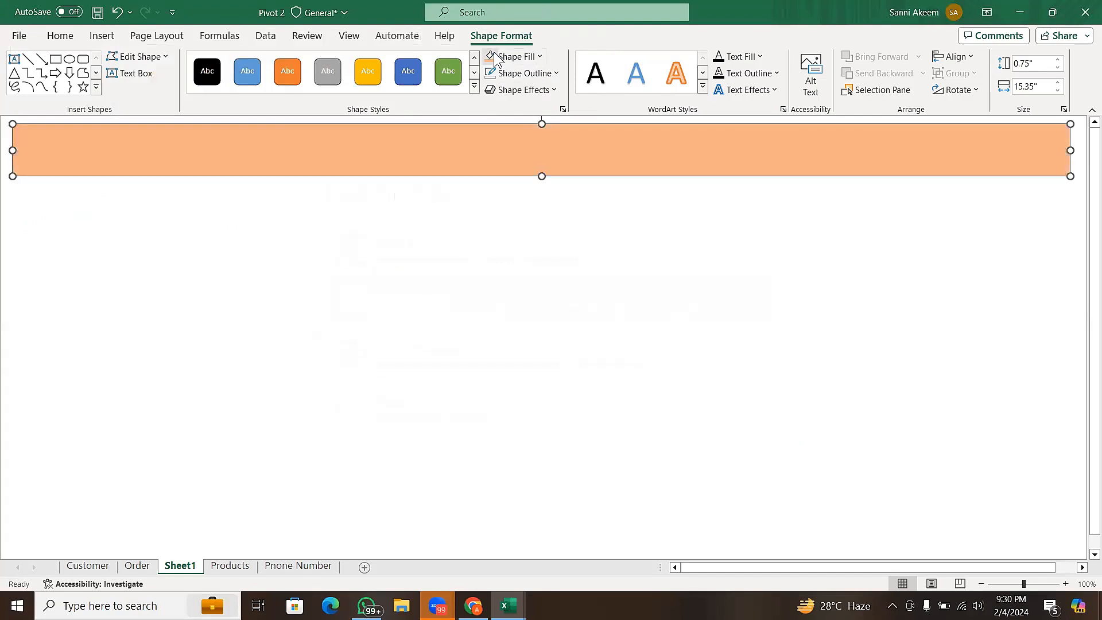
{"action": "left_click", "coordinate": [526, 56]}
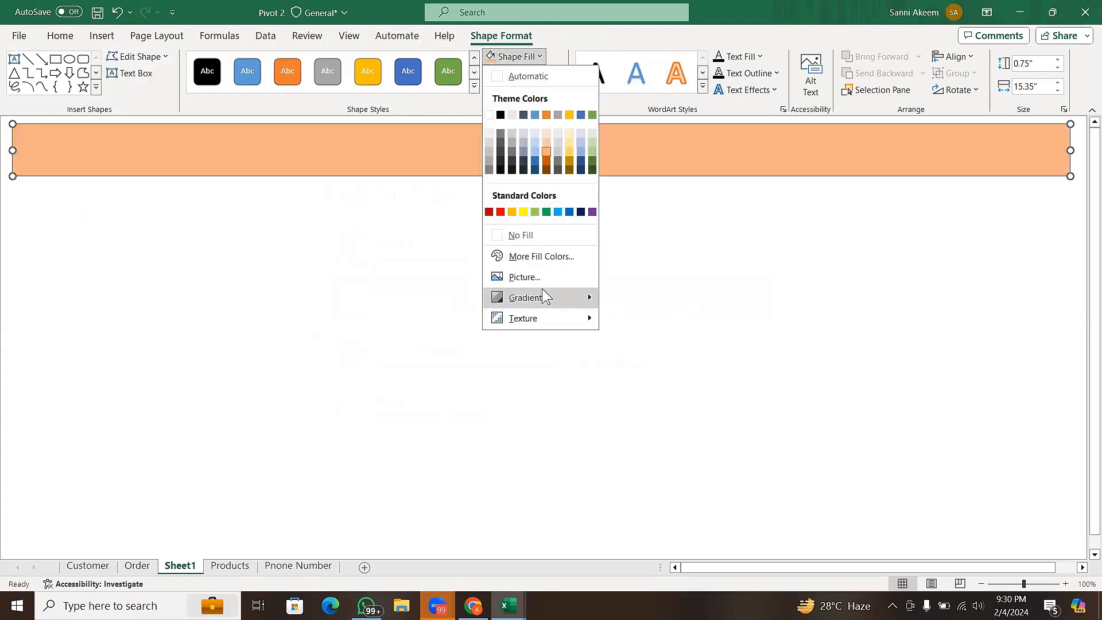
{"action": "mouse_move", "coordinate": [542, 296]}
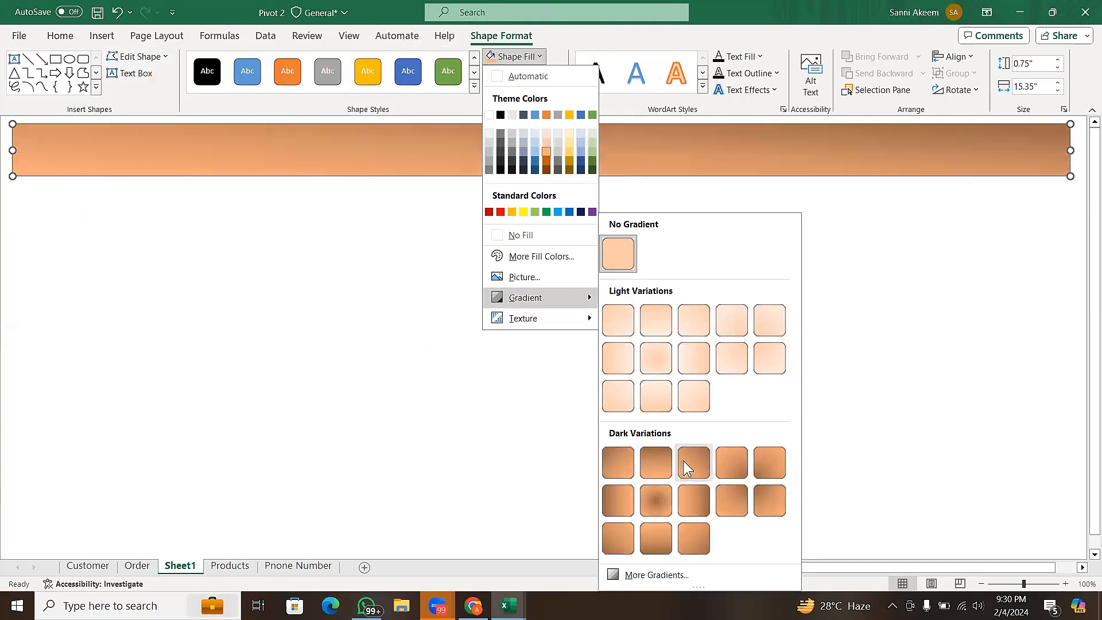
{"action": "left_click", "coordinate": [644, 572]}
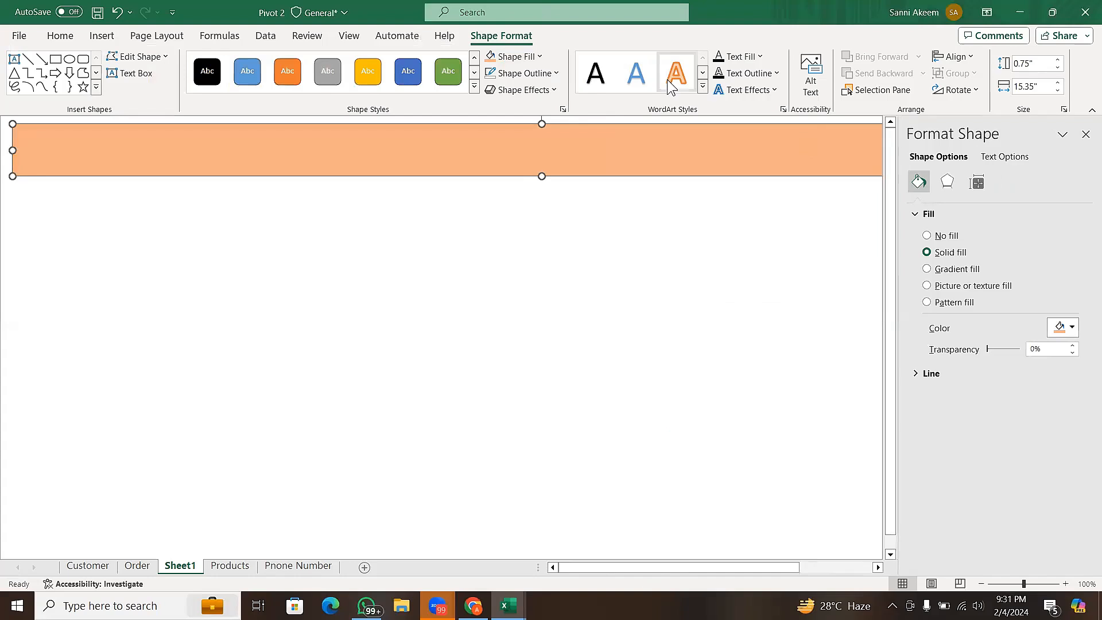
{"action": "left_click", "coordinate": [1086, 135]}
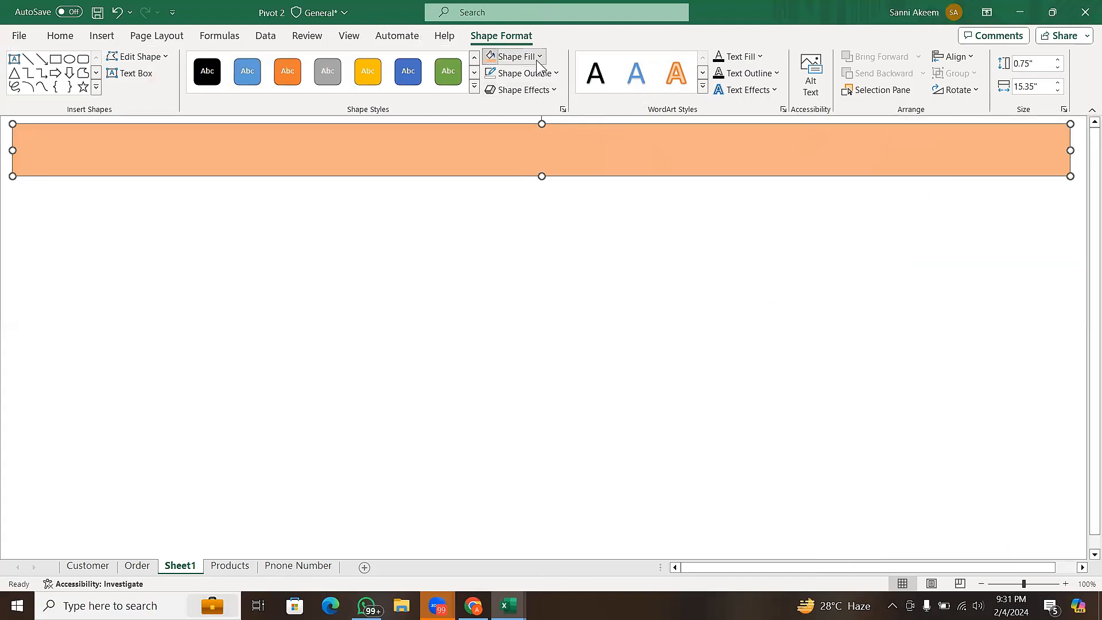
- Apply a gradient fill to the banner through the More Gradients options and spread its middle stops to 36% and 73%
{"action": "left_click", "coordinate": [515, 56]}
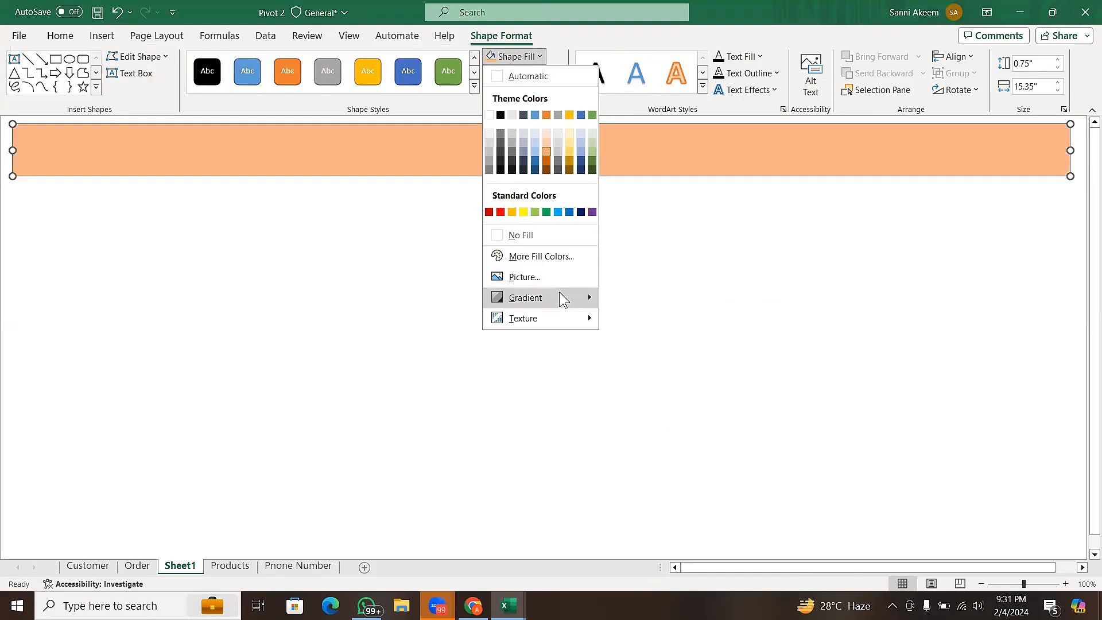
{"action": "mouse_move", "coordinate": [588, 294]}
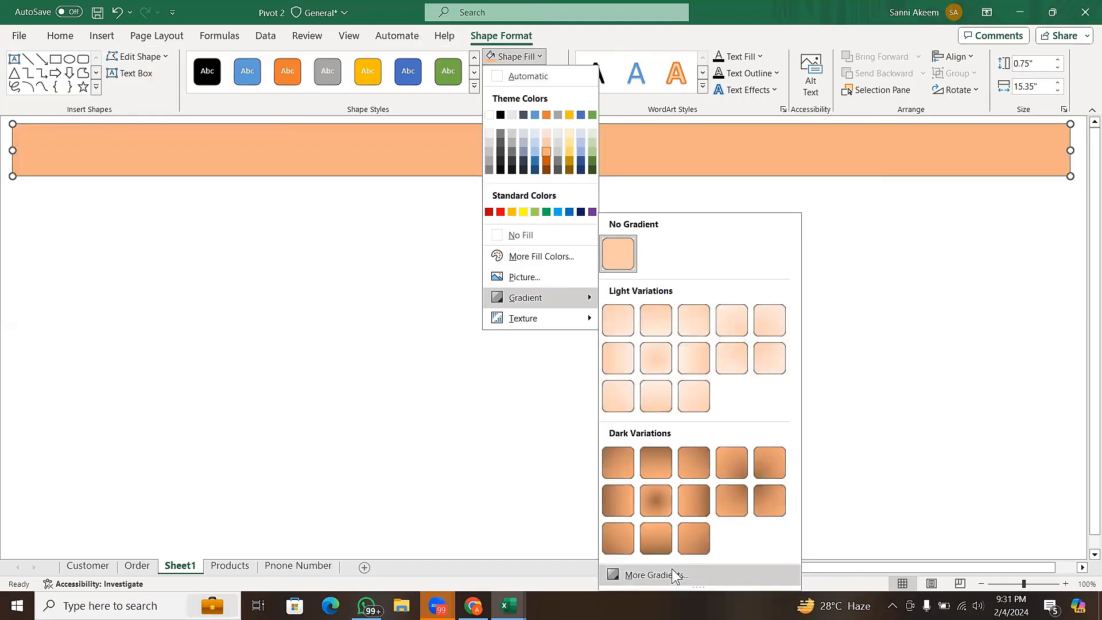
{"action": "left_click", "coordinate": [655, 575]}
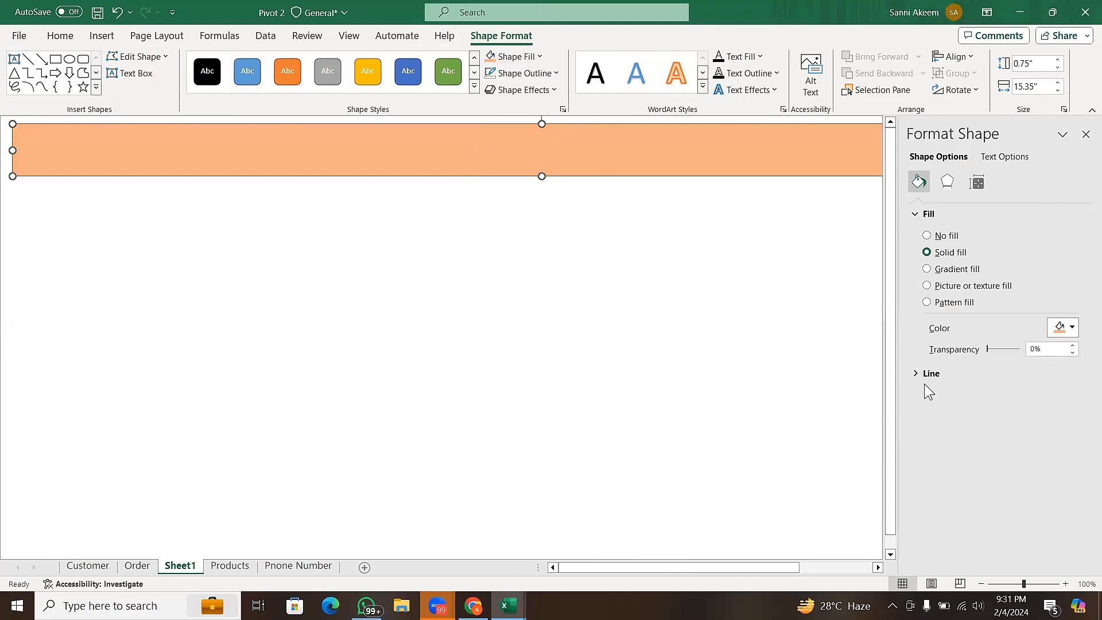
{"action": "left_click", "coordinate": [949, 273]}
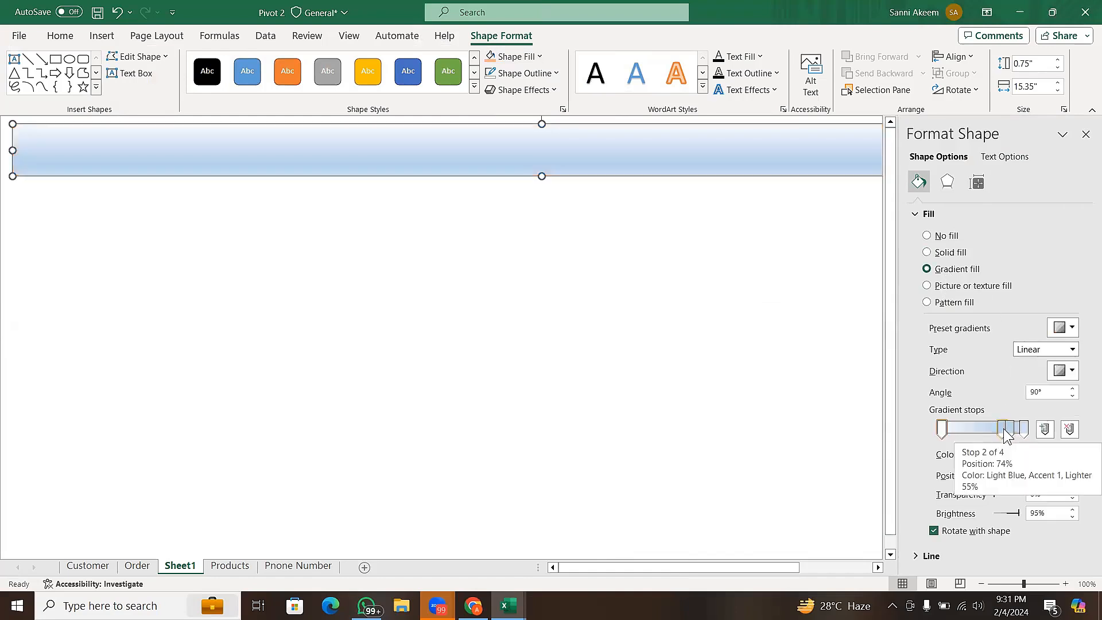
{"action": "mouse_move", "coordinate": [1005, 432]}
{"action": "left_mouse_down"}
{"action": "mouse_move", "coordinate": [972, 433]}
{"action": "mouse_move", "coordinate": [1002, 432]}
{"action": "left_mouse_up"}
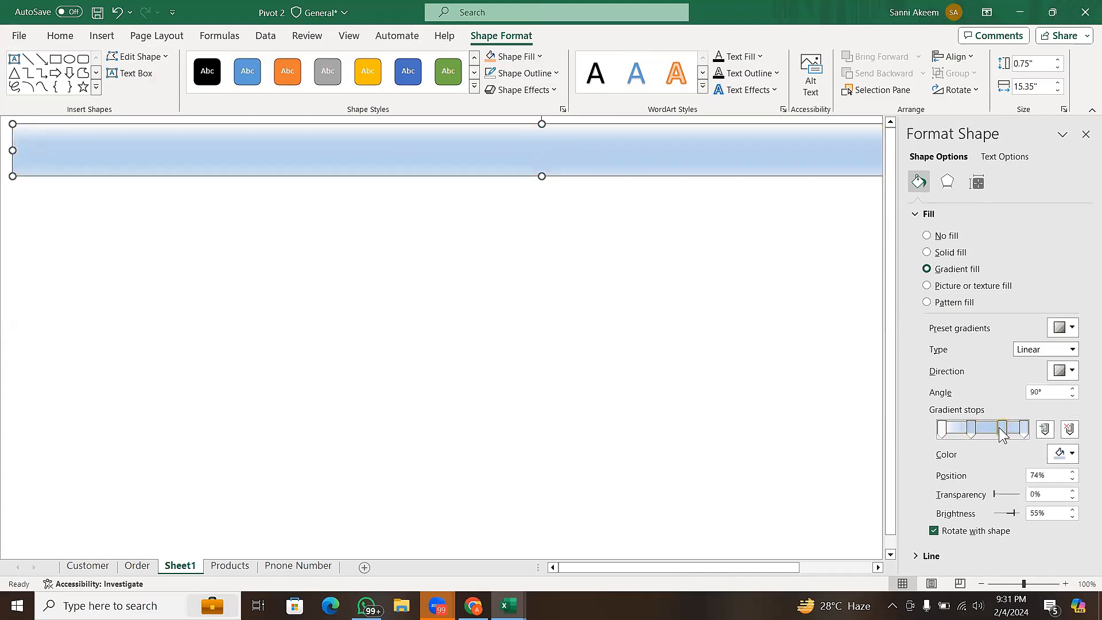
- Set the banner's first gradient stop, at 0%, to the standard light green color
{"action": "left_click", "coordinate": [942, 431]}
{"action": "left_click", "coordinate": [1062, 455]}
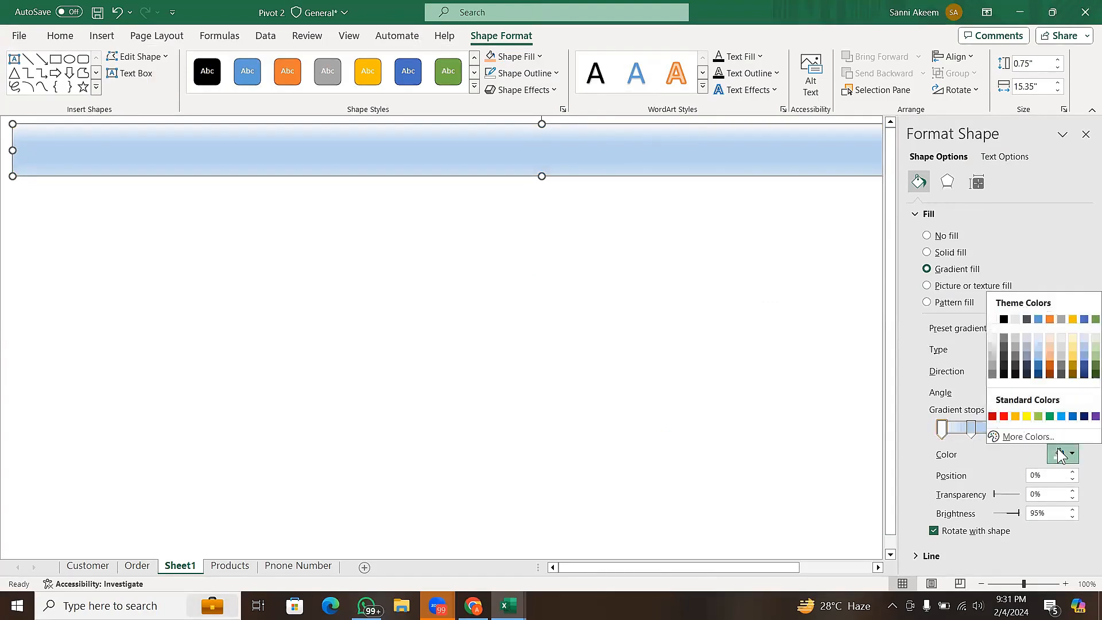
{"action": "left_click", "coordinate": [1041, 418]}
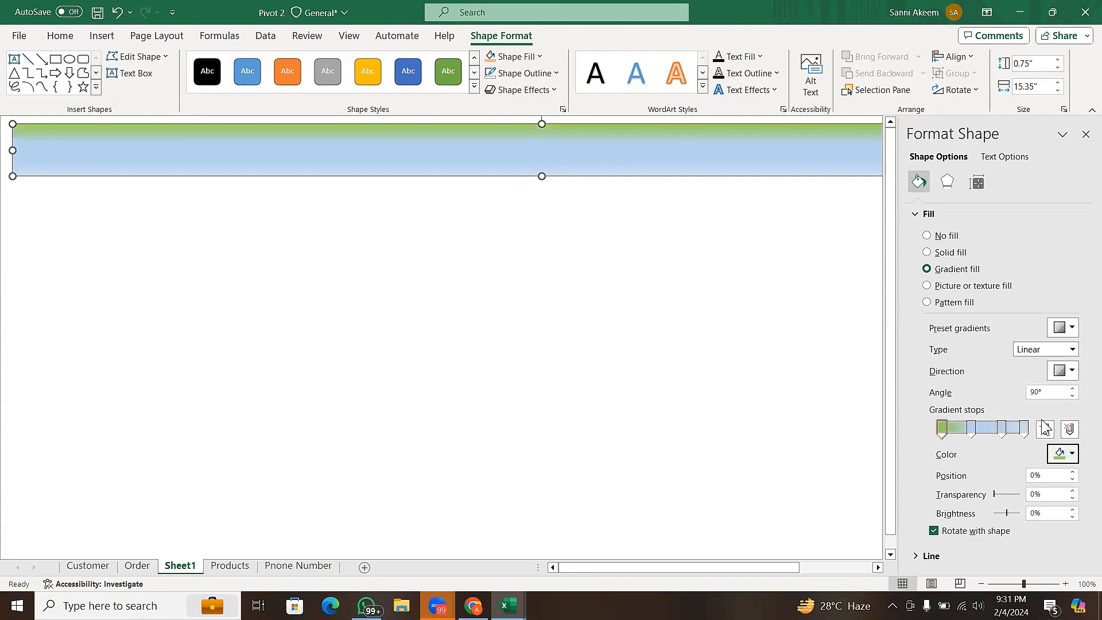
- Color the banner's 36% gradient stop gold and its 73% stop orange, using the theme colors
{"action": "left_click", "coordinate": [970, 434]}
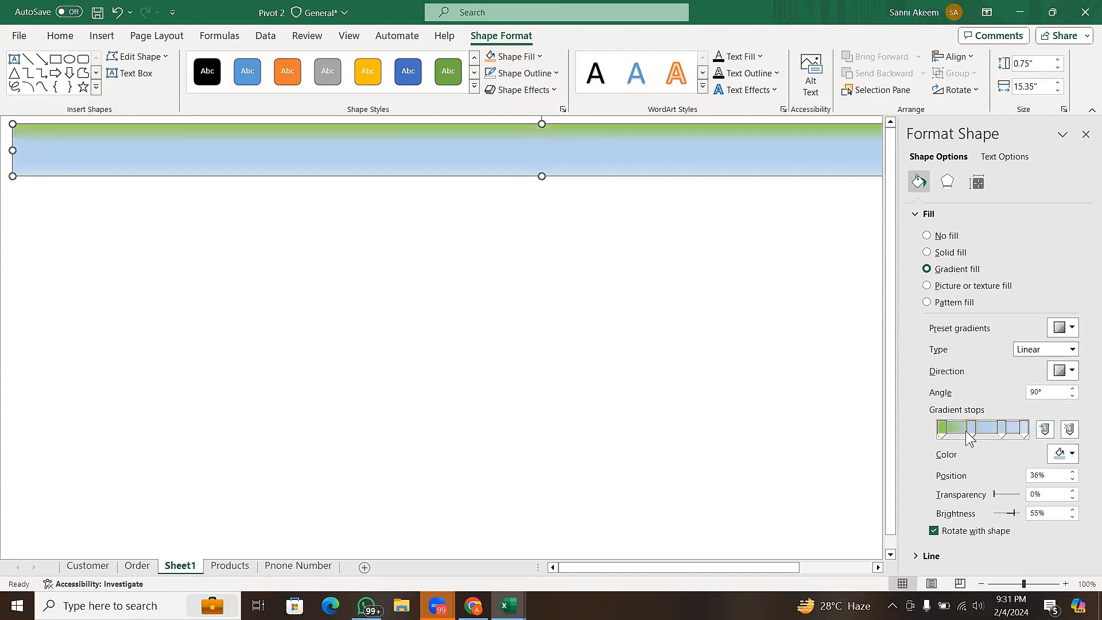
{"action": "left_click", "coordinate": [1059, 455]}
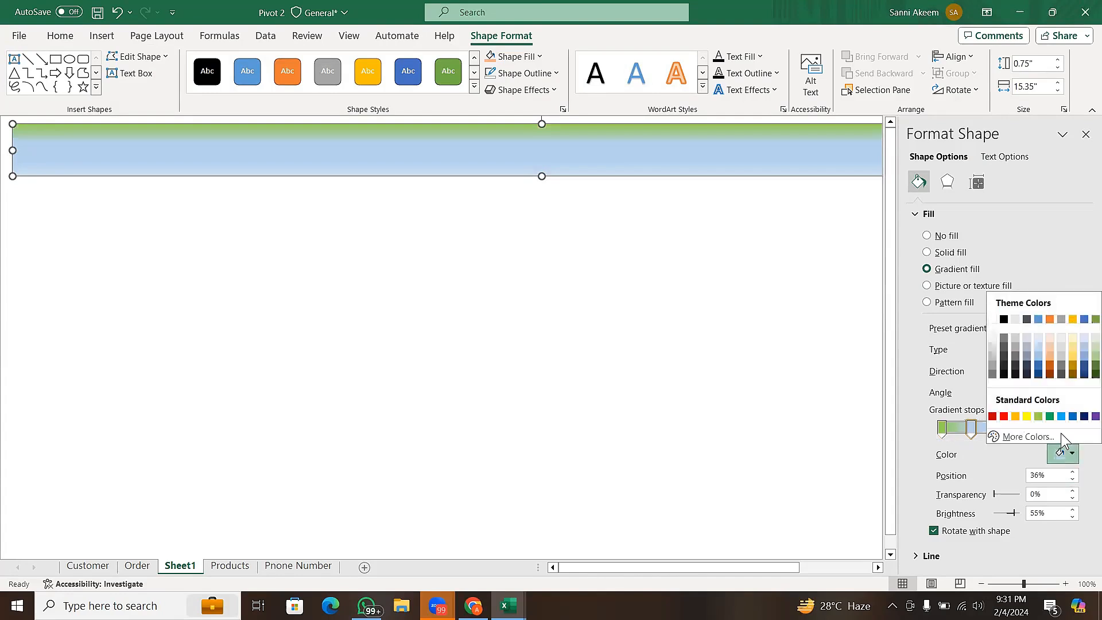
{"action": "left_click", "coordinate": [1073, 319]}
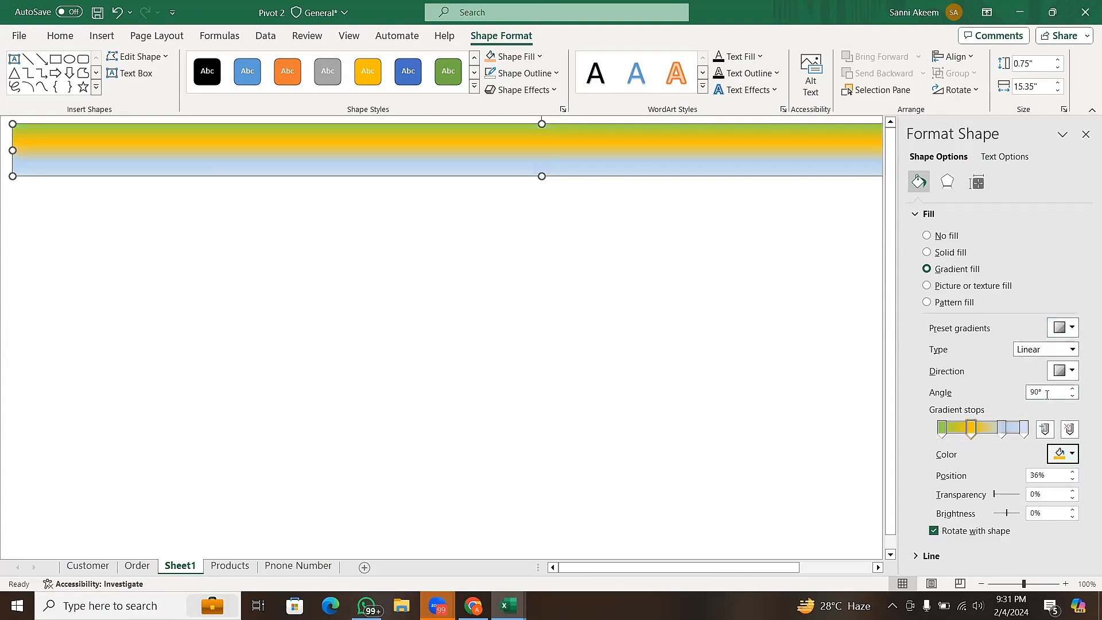
{"action": "left_click", "coordinate": [1002, 430]}
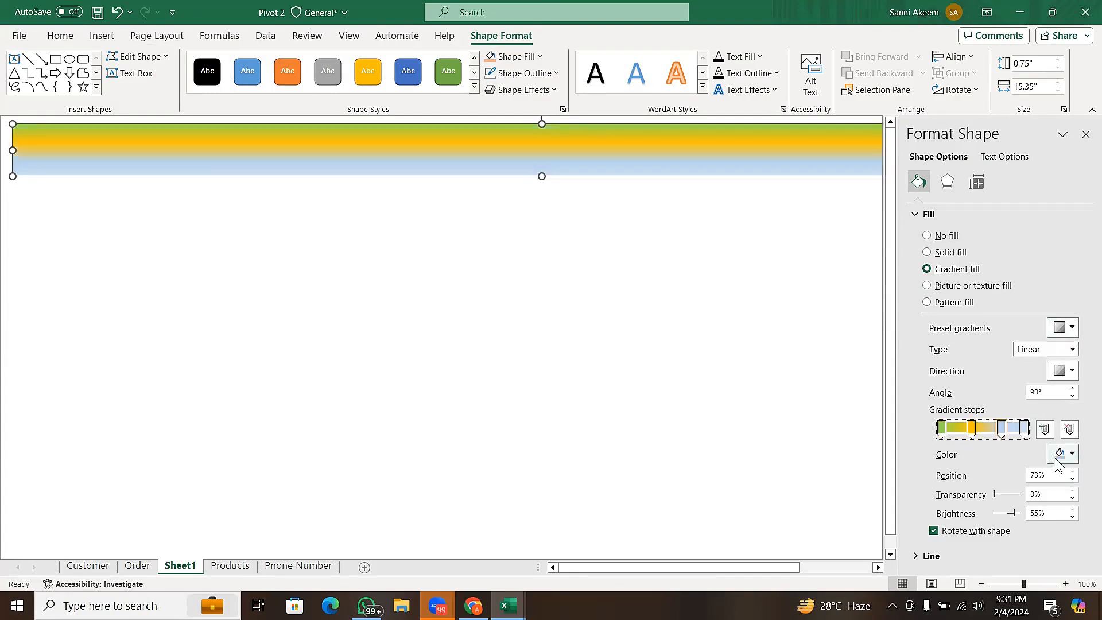
{"action": "left_click", "coordinate": [1060, 454]}
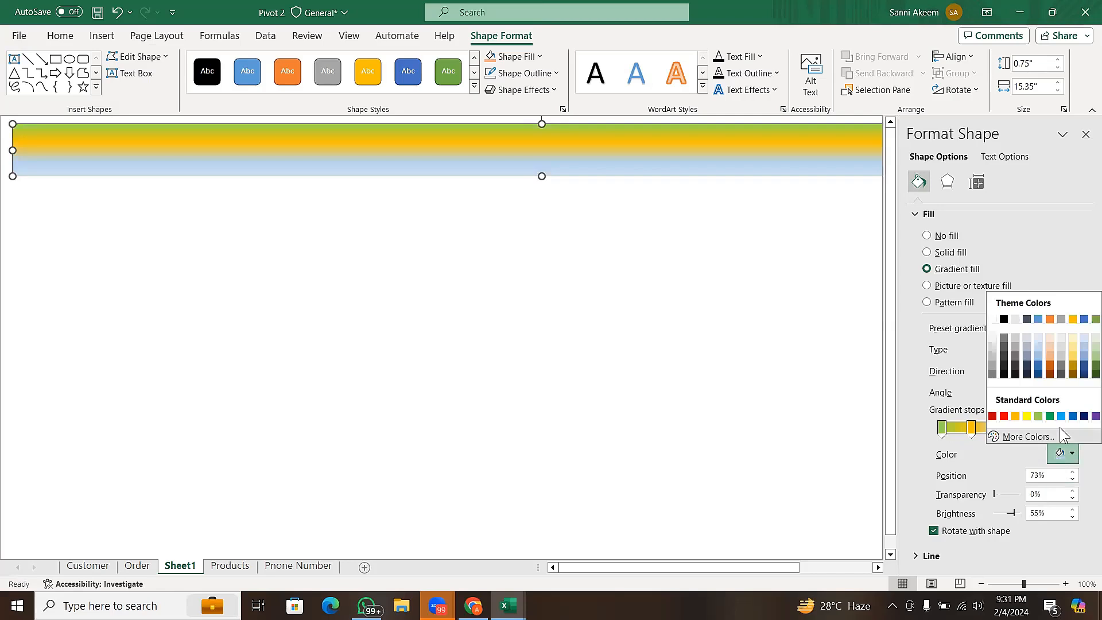
{"action": "left_click", "coordinate": [1050, 320]}
- Change the banner's gradient type to Radial and set its direction to spread from the top-left corner
{"action": "left_click", "coordinate": [1025, 431]}
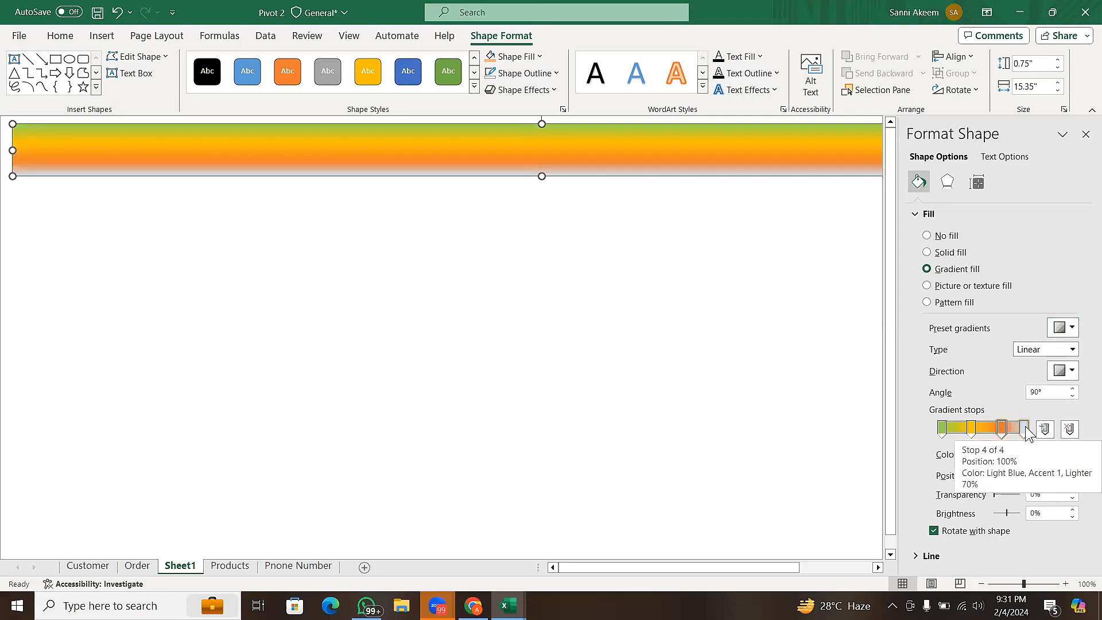
{"action": "left_click", "coordinate": [1072, 350]}
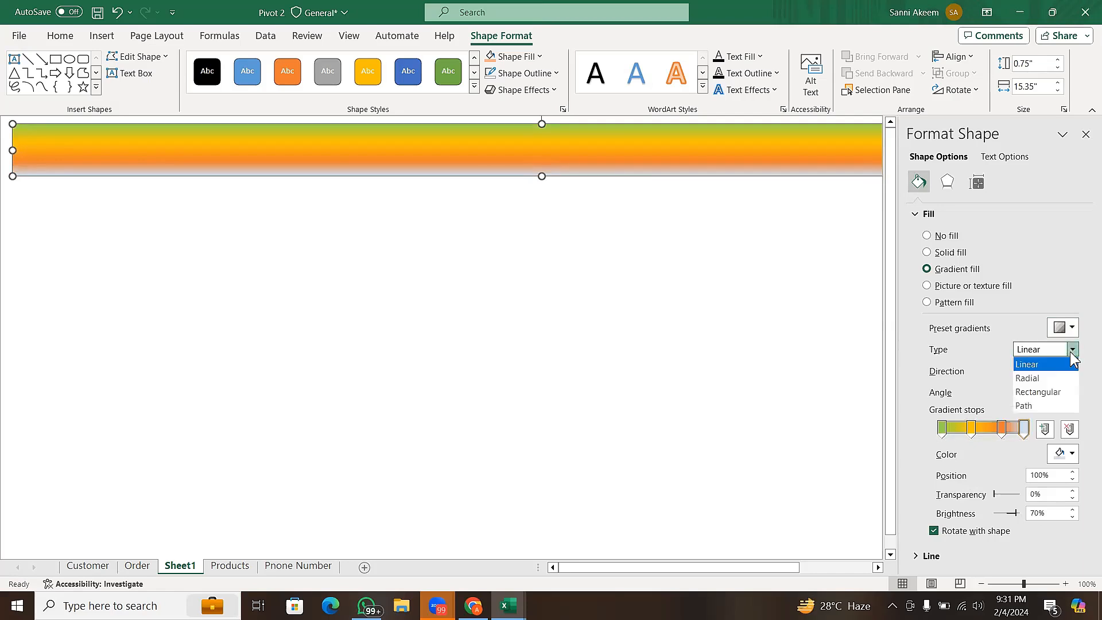
{"action": "left_click", "coordinate": [1050, 378]}
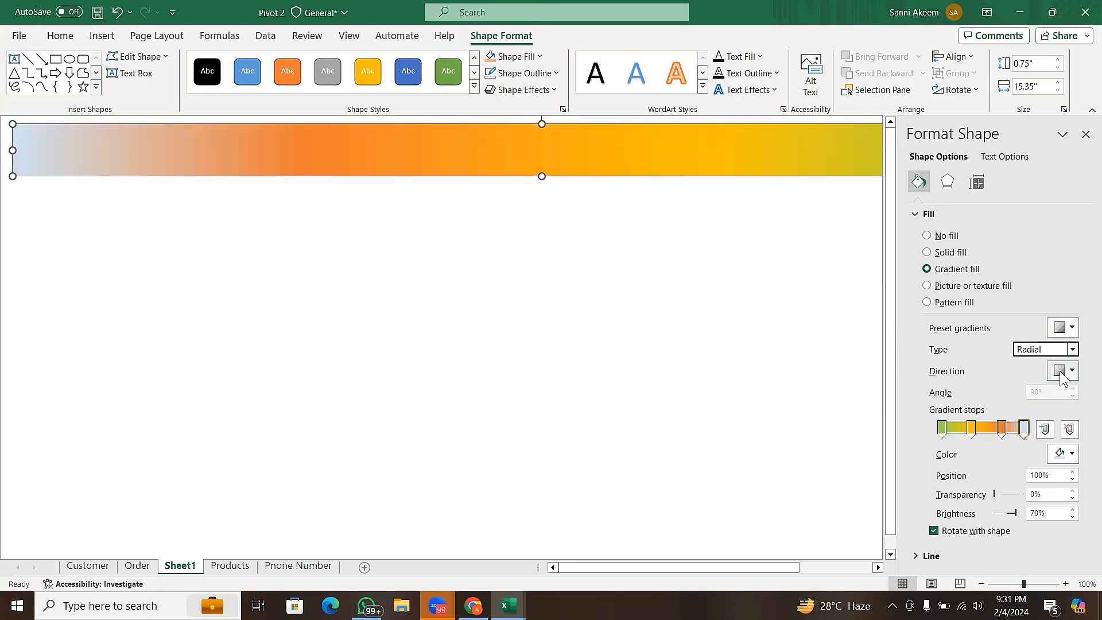
{"action": "left_click", "coordinate": [1061, 373]}
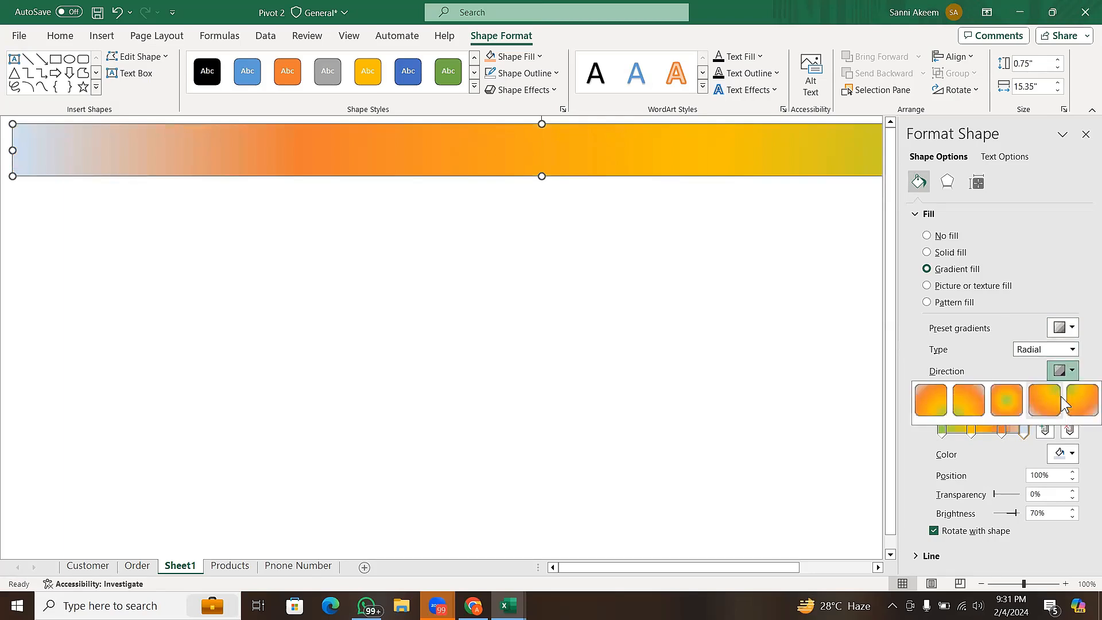
{"action": "left_click", "coordinate": [1080, 405]}
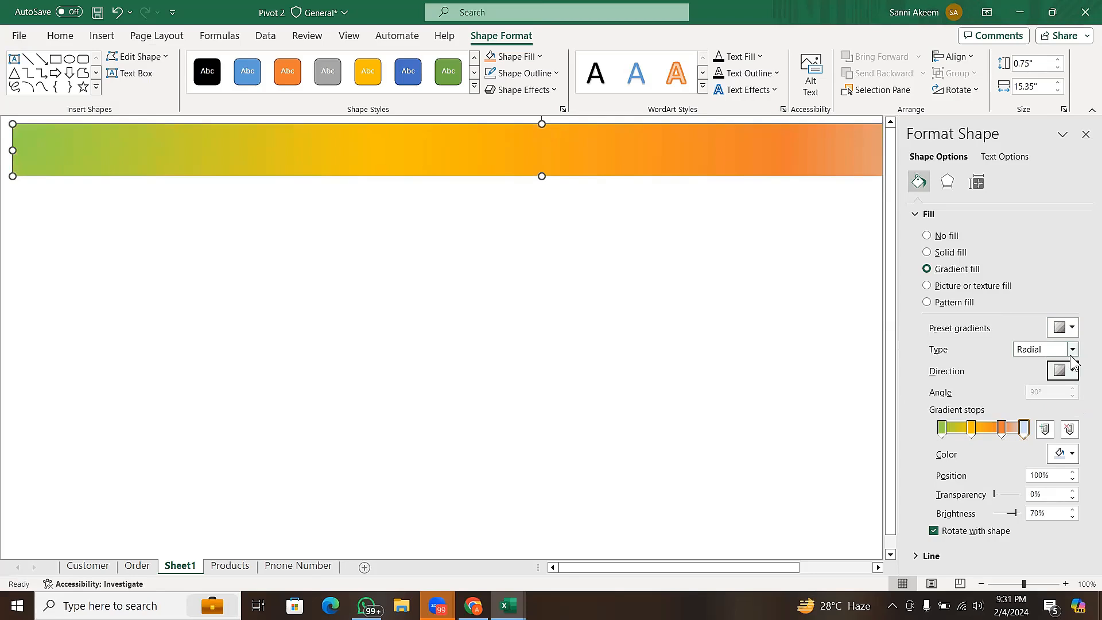
- Remove the banner gradient's two middle stops and add two replacement stops between the ends, the second at 70%
{"action": "left_click", "coordinate": [1000, 434]}
{"action": "left_click_drag", "start_coordinate": [1000, 438], "coordinate": [973, 453]}
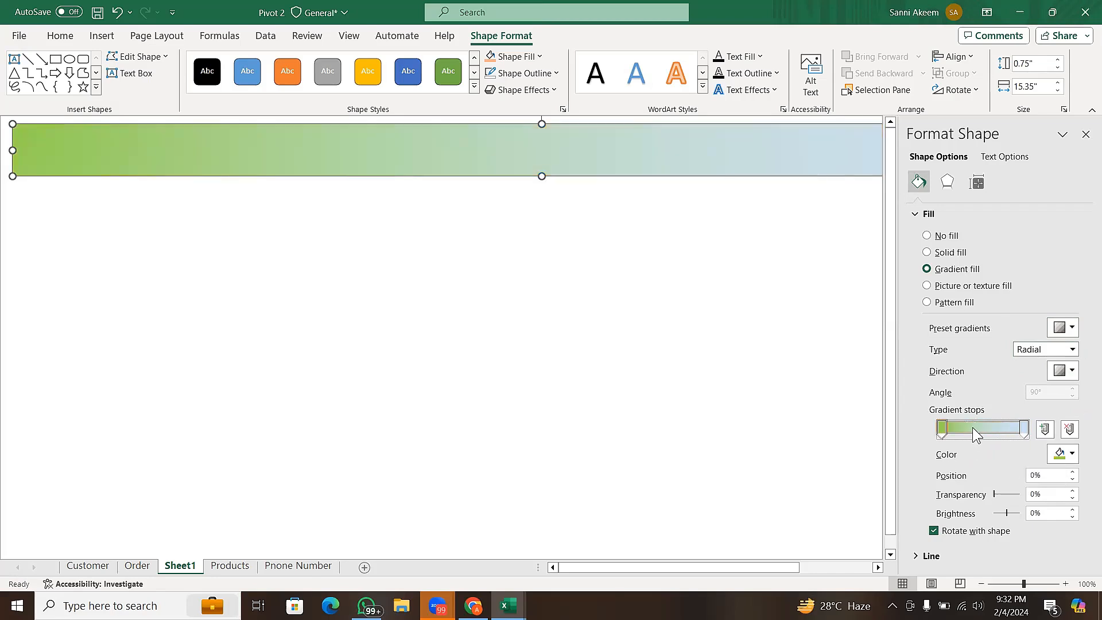
{"action": "left_click", "coordinate": [973, 428]}
{"action": "left_click", "coordinate": [1000, 429]}
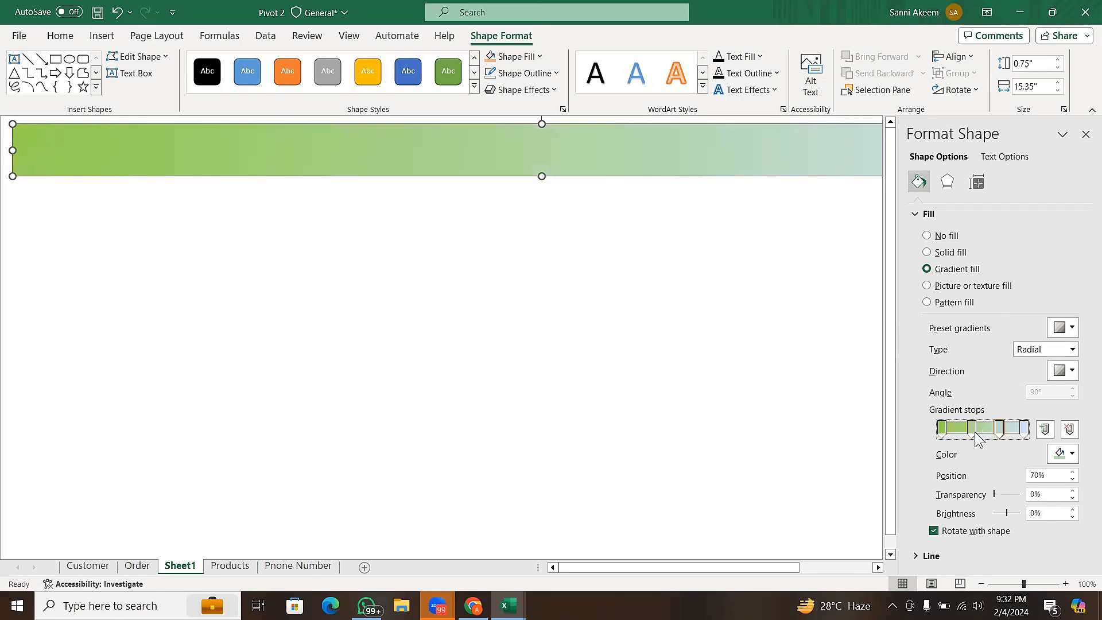
{"action": "left_click", "coordinate": [974, 437]}
- Try a picture or texture fill on the banner, dismissing picture insertion and choosing the beige woven canvas texture
{"action": "left_click", "coordinate": [930, 287]}
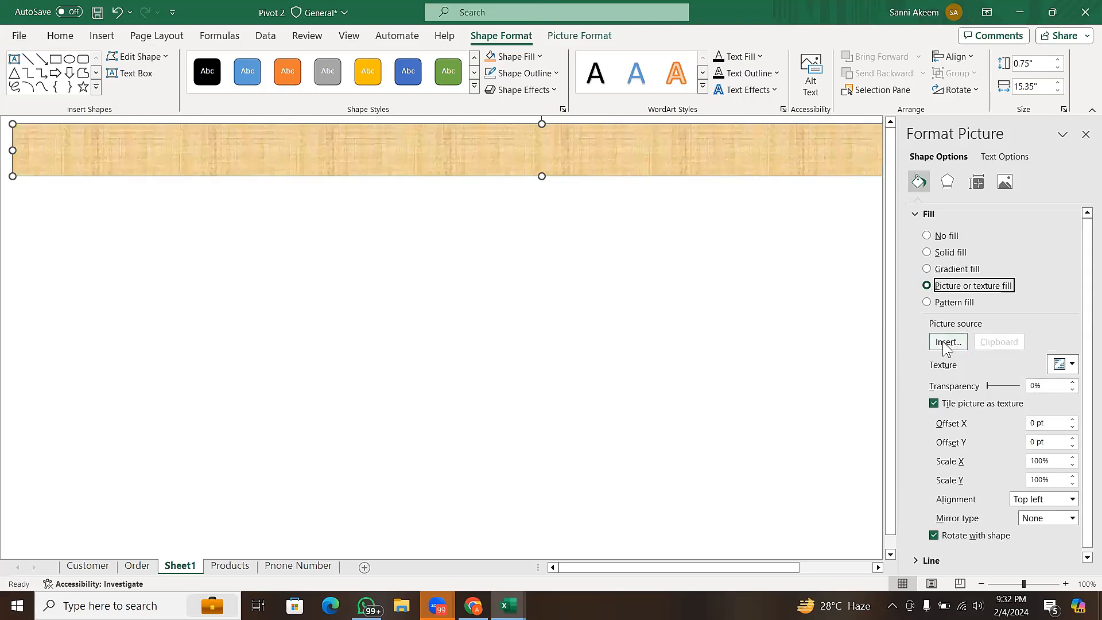
{"action": "left_click", "coordinate": [947, 342]}
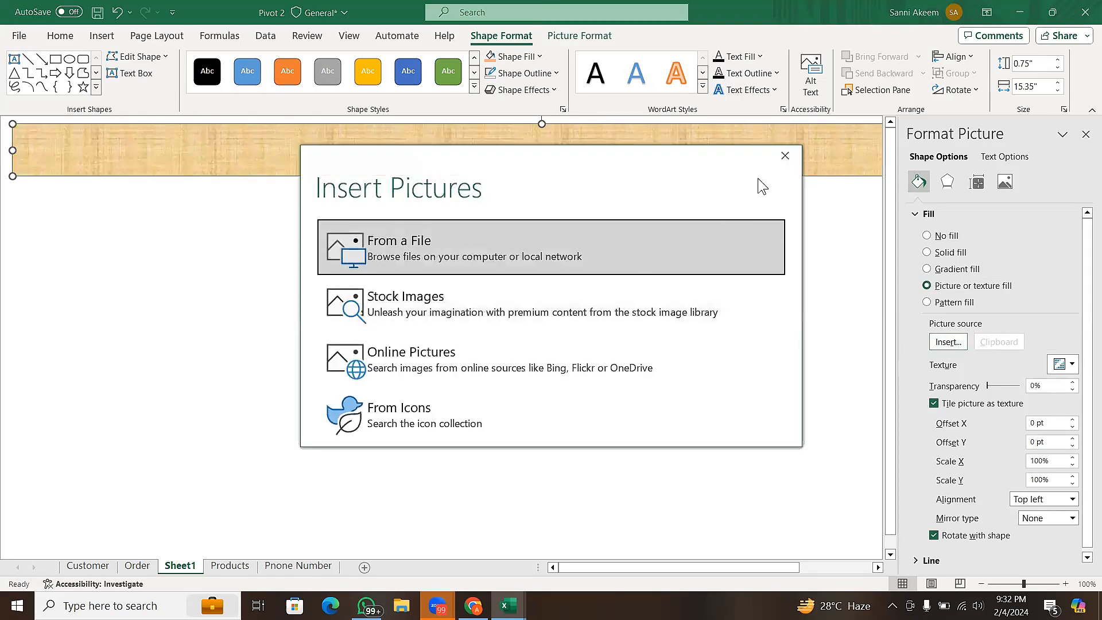
{"action": "left_click", "coordinate": [788, 163]}
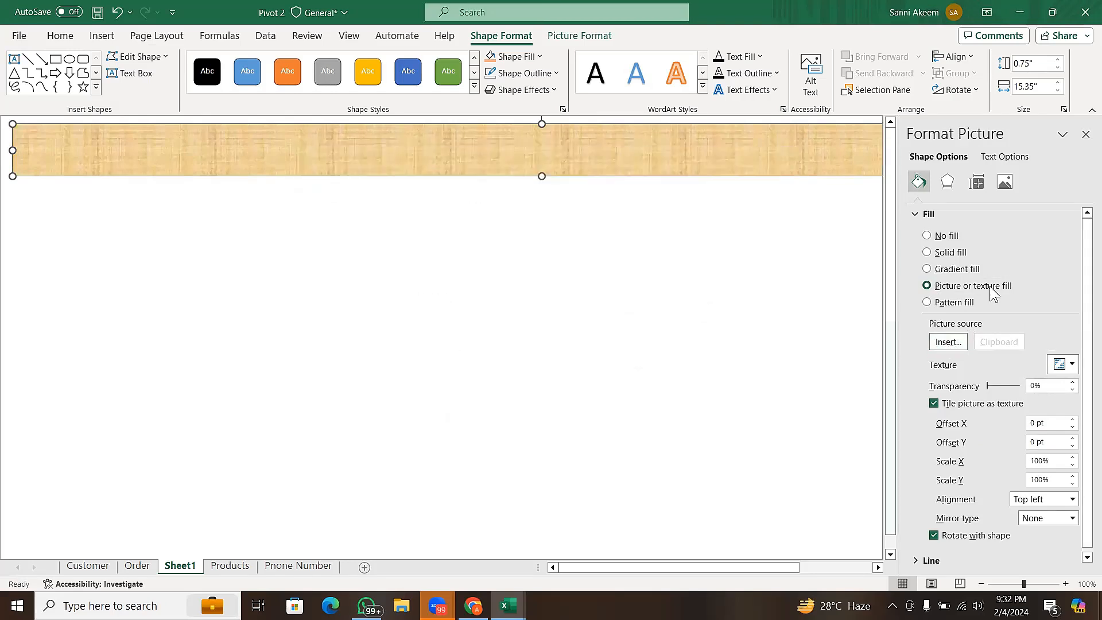
{"action": "left_click", "coordinate": [1058, 364]}
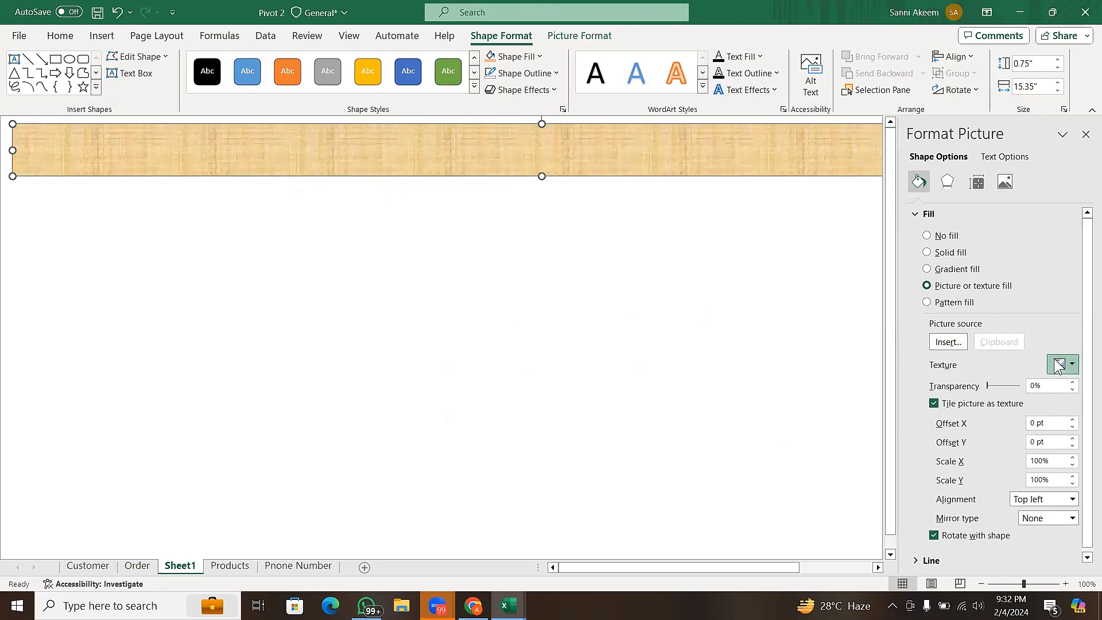
{"action": "left_click", "coordinate": [1058, 364]}
{"action": "left_click", "coordinate": [1058, 364]}
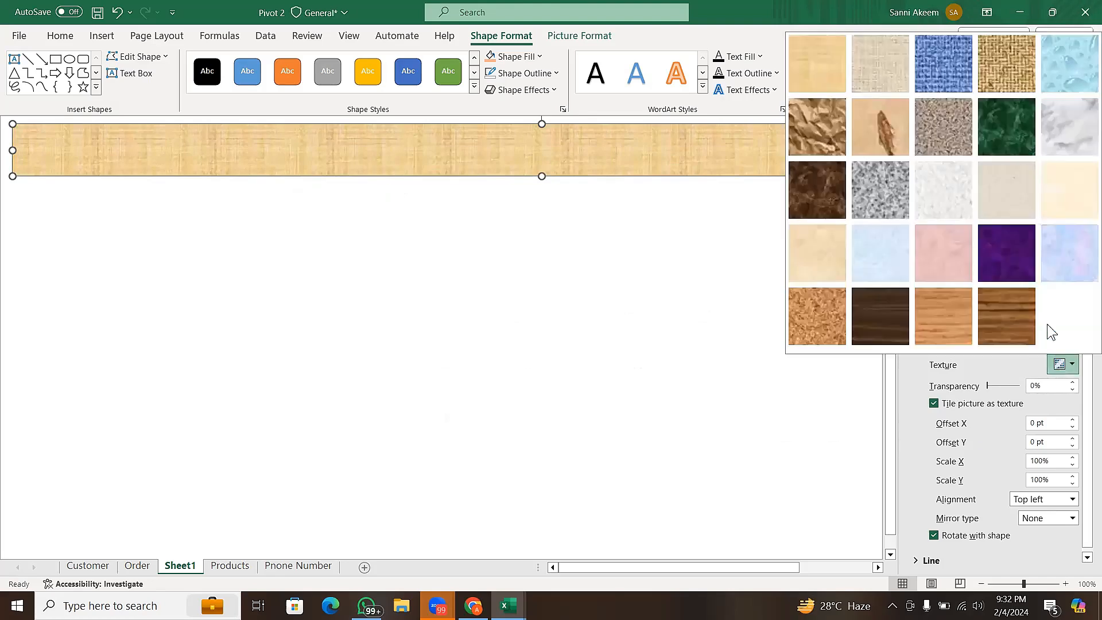
{"action": "left_click", "coordinate": [867, 68]}
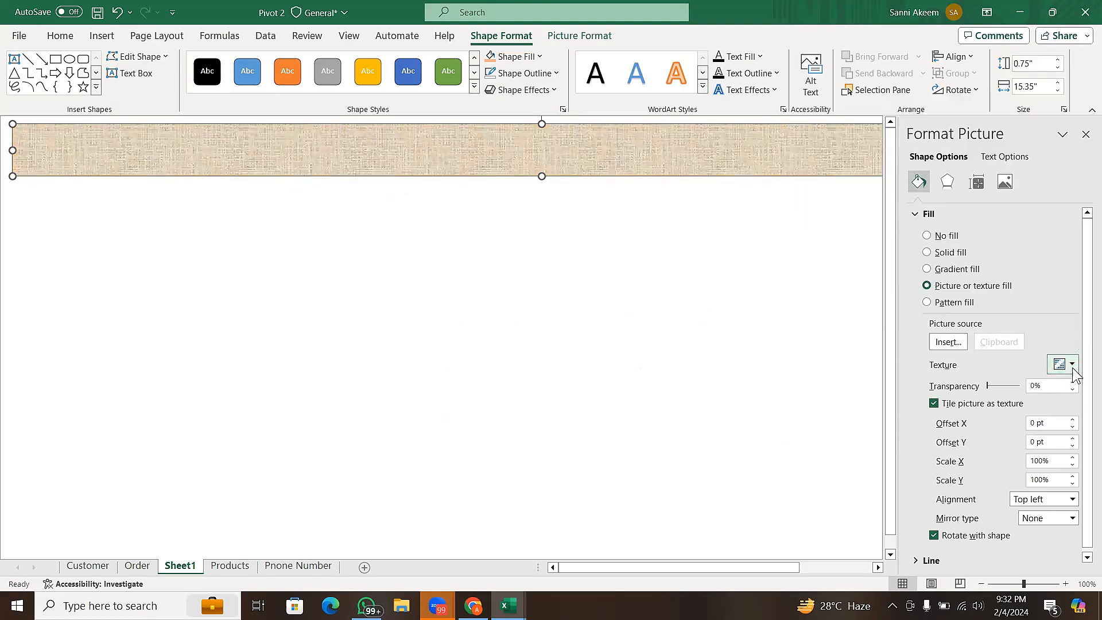
- Try a pattern fill on the banner, testing several of the dense dotted orange patterns
{"action": "left_click", "coordinate": [943, 303]}
{"action": "left_click", "coordinate": [1031, 373]}
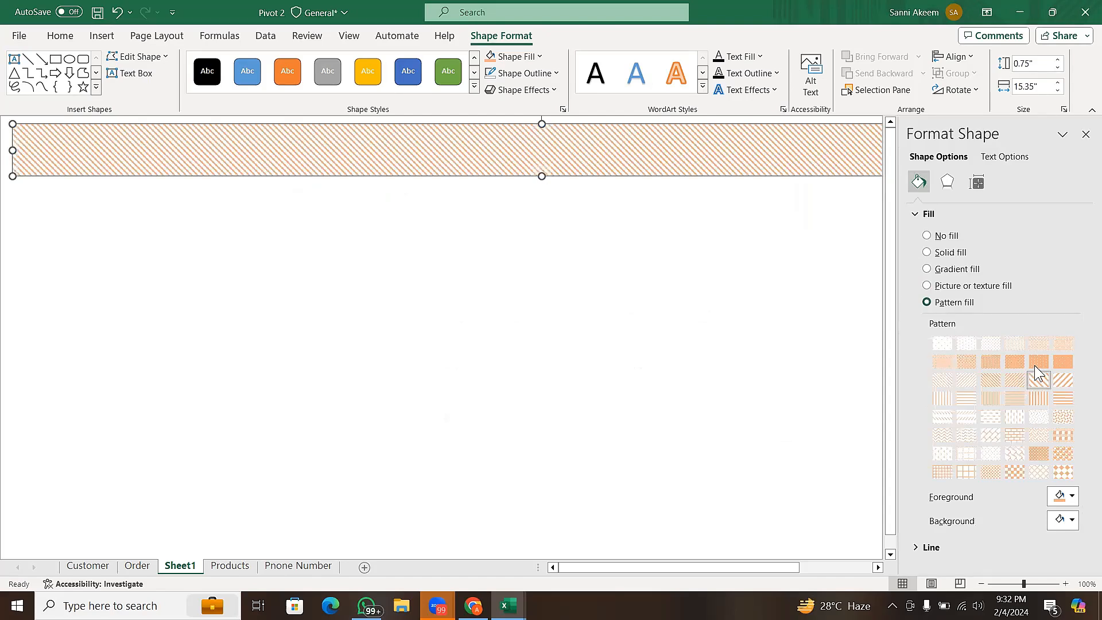
{"action": "left_click", "coordinate": [1039, 363]}
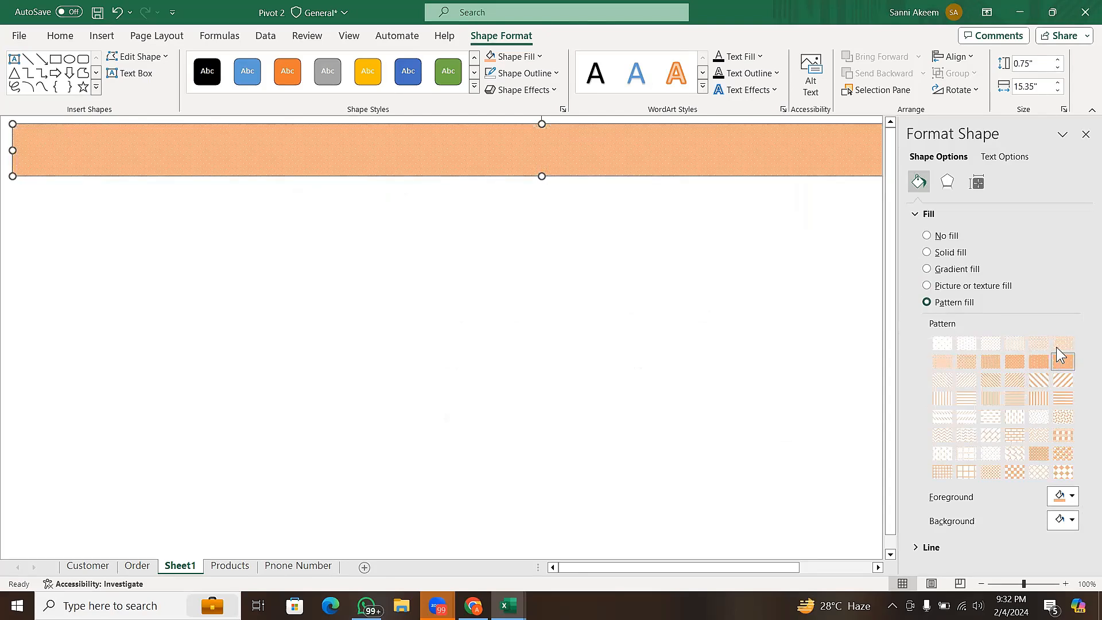
{"action": "left_click", "coordinate": [1058, 348]}
{"action": "left_click", "coordinate": [1015, 365]}
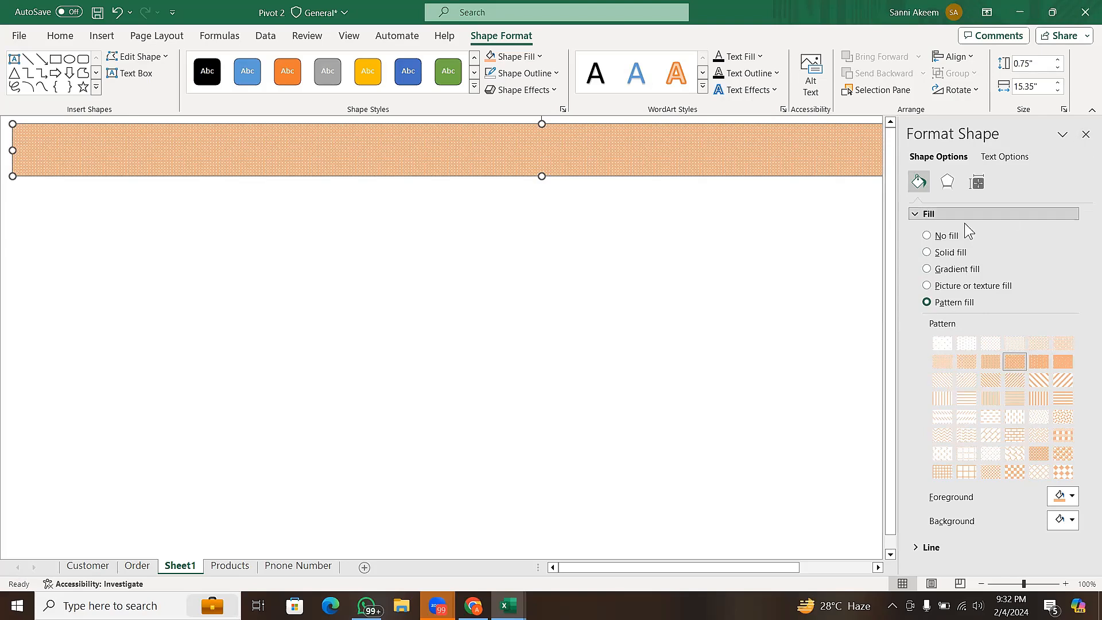
- Return the banner to a solid light orange fill and add the outer shadow Offset: Bottom Right
{"action": "left_click", "coordinate": [926, 253]}
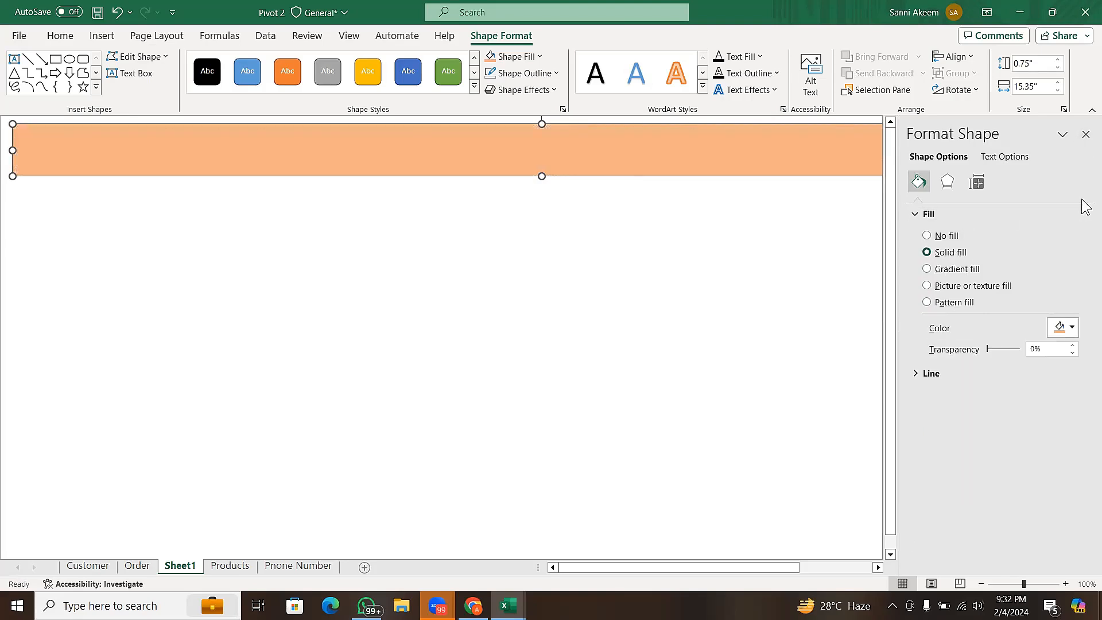
{"action": "left_click", "coordinate": [1086, 136]}
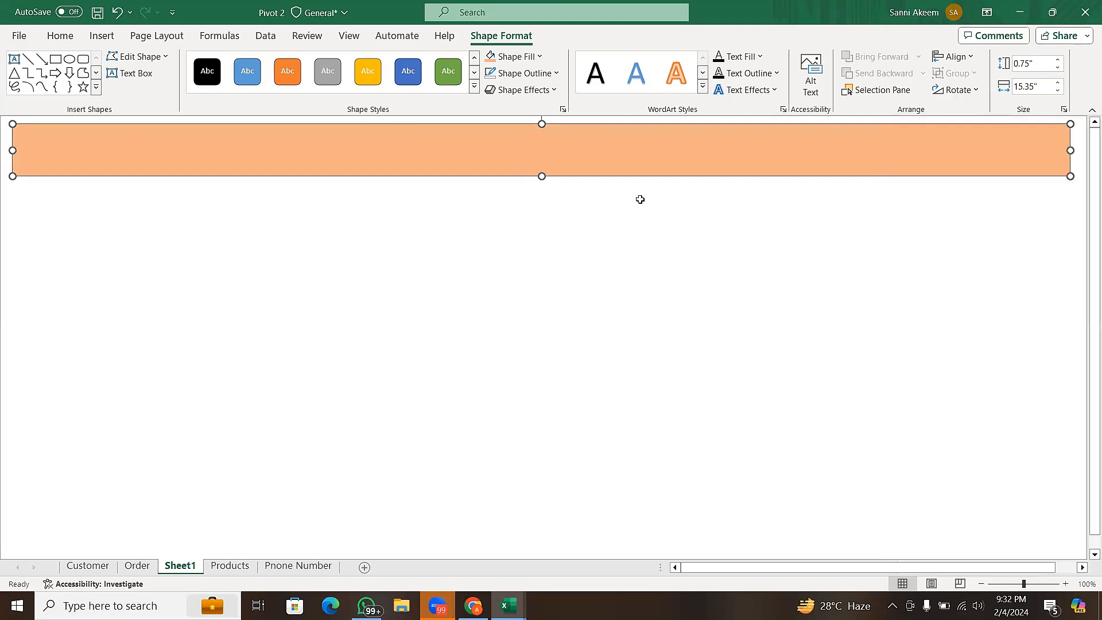
{"action": "left_click", "coordinate": [552, 92]}
{"action": "mouse_move", "coordinate": [557, 116]}
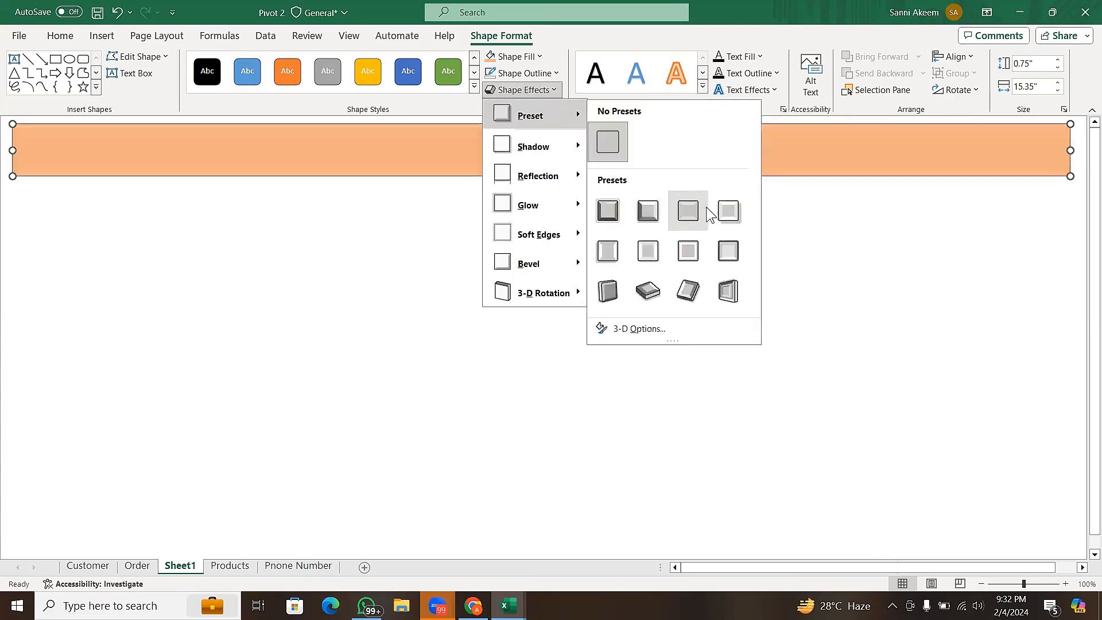
{"action": "mouse_move", "coordinate": [572, 162]}
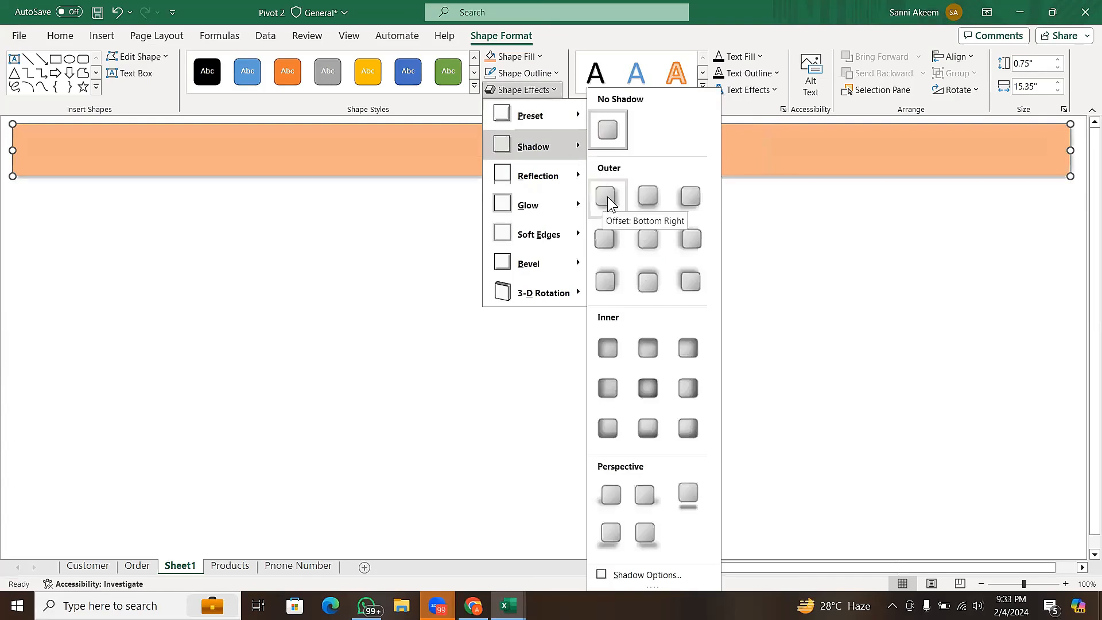
{"action": "left_click", "coordinate": [609, 197]}
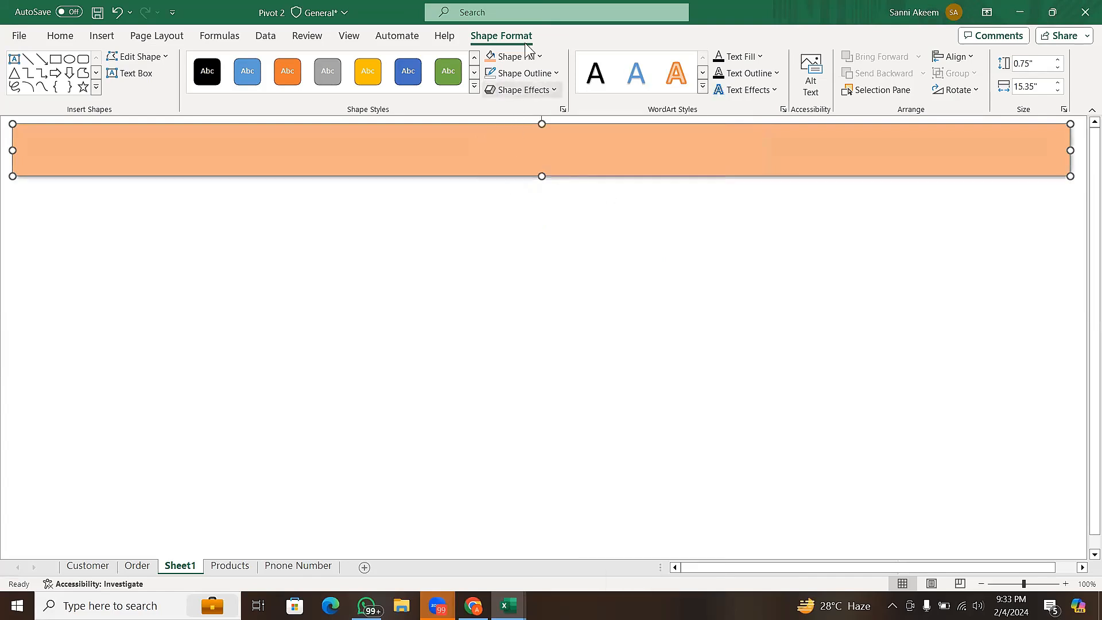
- Give the banner a White, Background 1 outline with a 1 pt weight and deselect it
{"action": "left_click", "coordinate": [540, 73]}
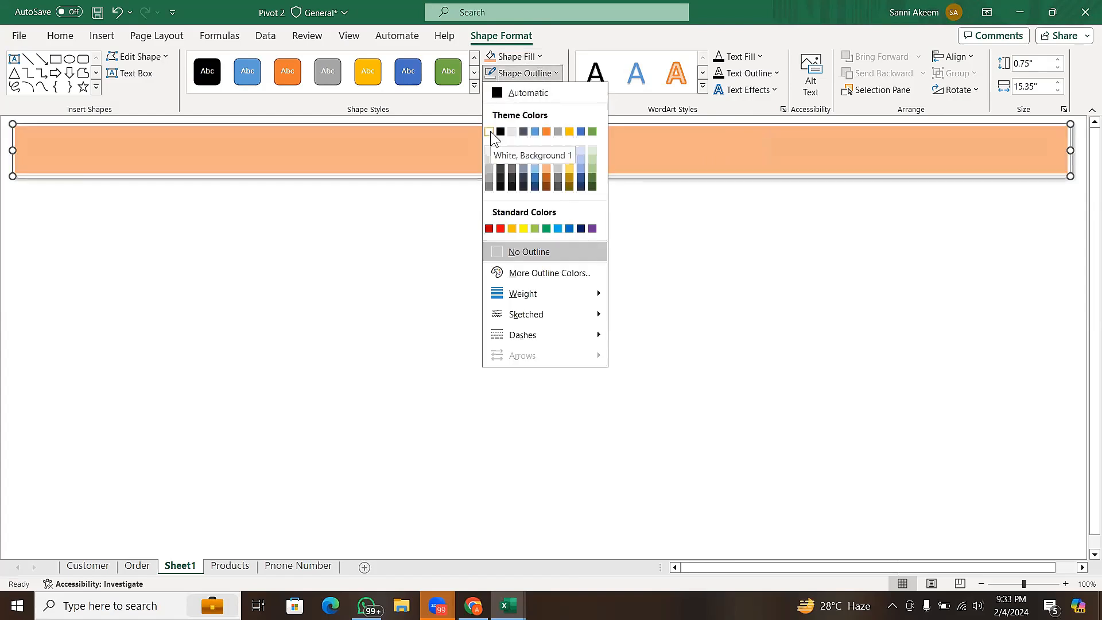
{"action": "left_click", "coordinate": [491, 130]}
{"action": "left_click", "coordinate": [523, 77]}
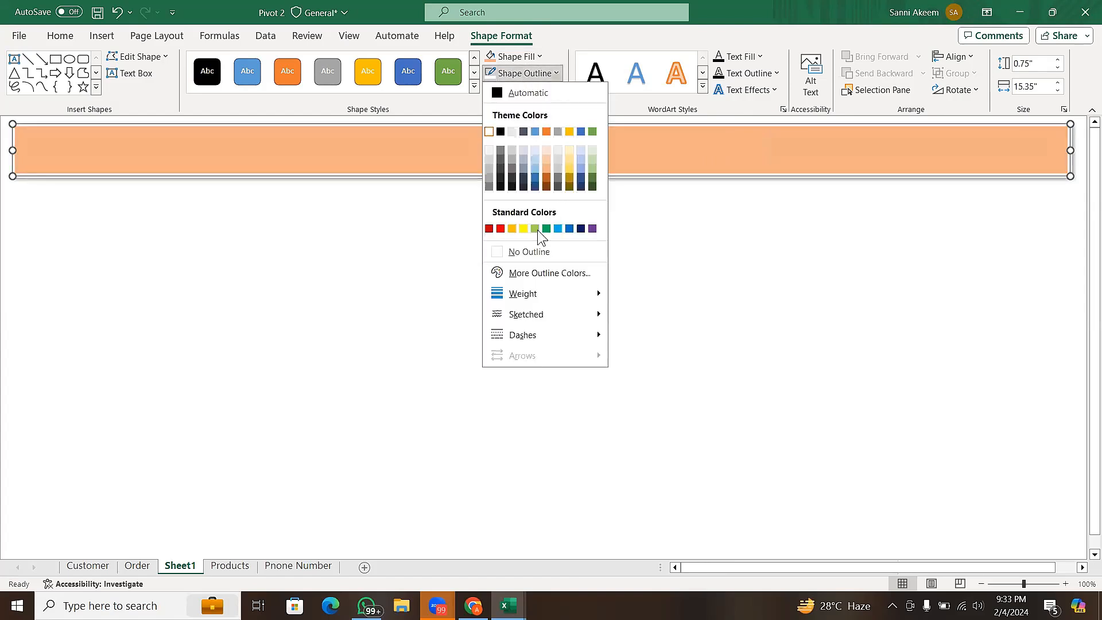
{"action": "mouse_move", "coordinate": [542, 295]}
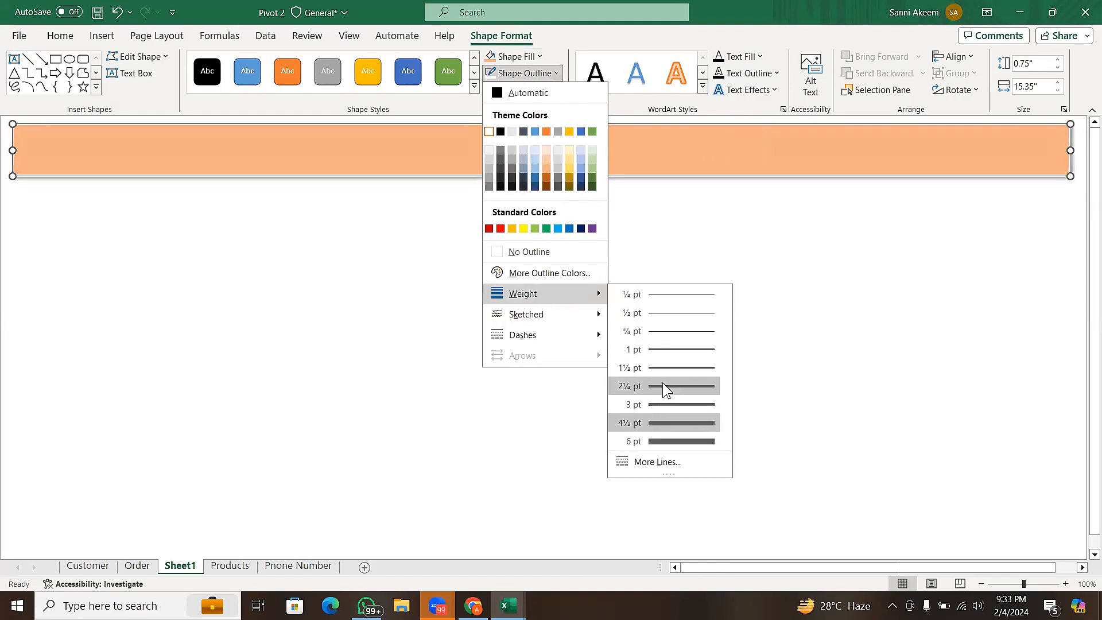
{"action": "left_click", "coordinate": [666, 352]}
{"action": "left_click", "coordinate": [710, 244]}
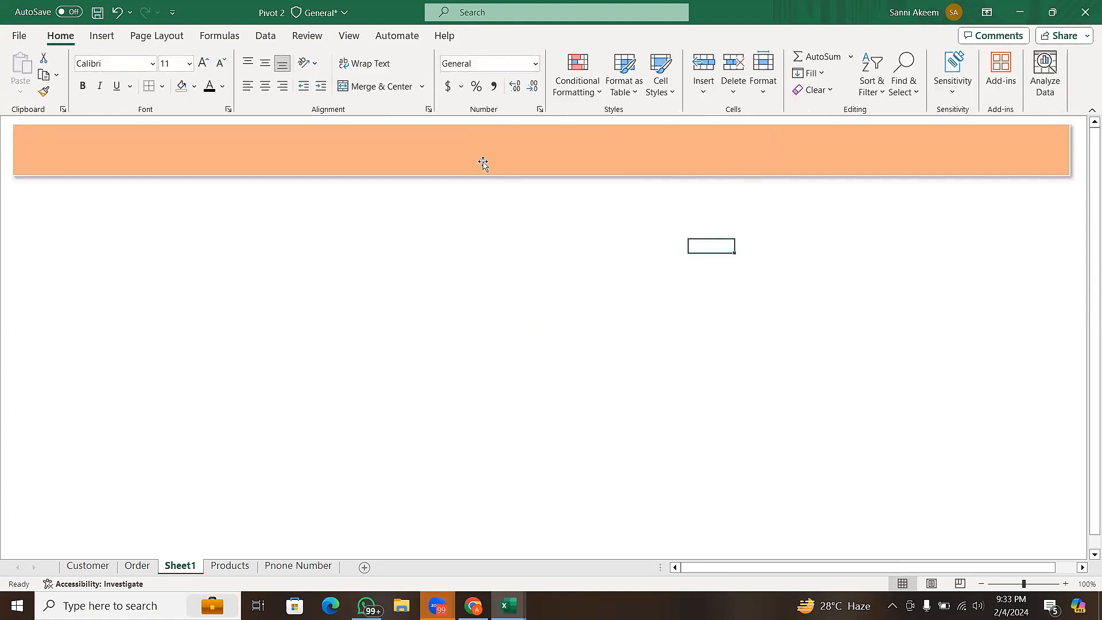
- Draw a wide text box just below the banner, about half the banner's width
{"action": "left_click", "coordinate": [117, 37]}
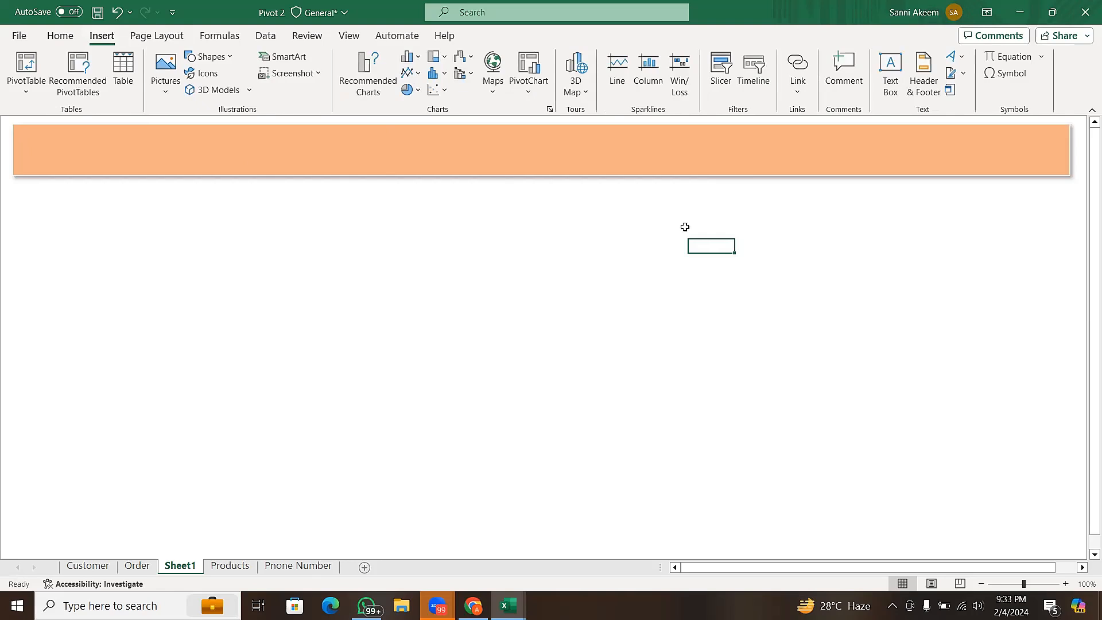
{"action": "left_click", "coordinate": [891, 86]}
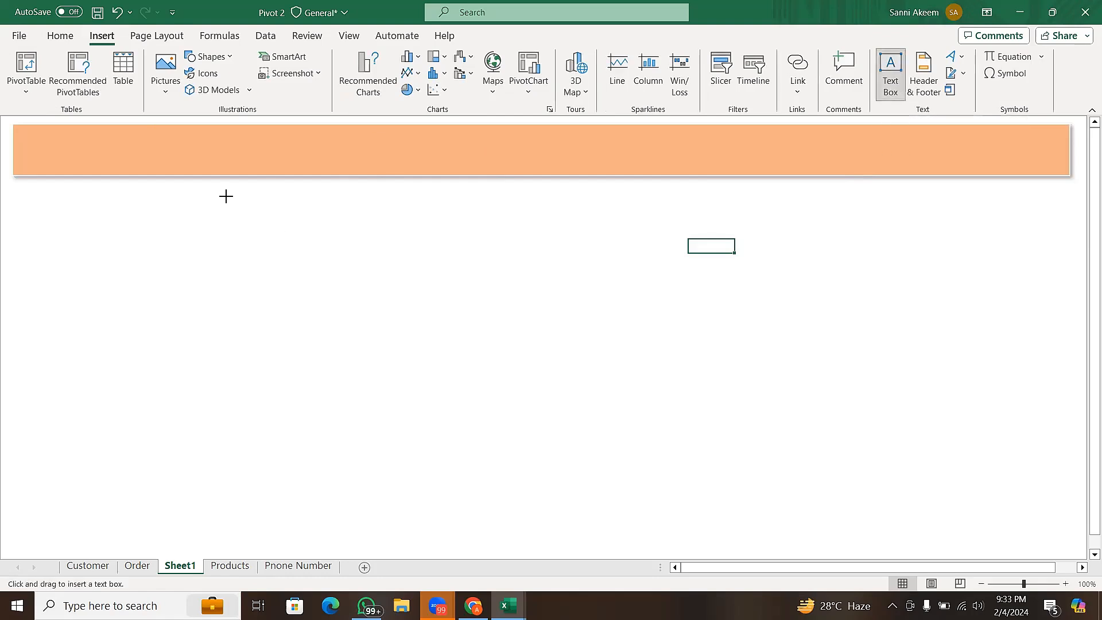
{"action": "left_click_drag", "start_coordinate": [227, 200], "coordinate": [722, 271]}
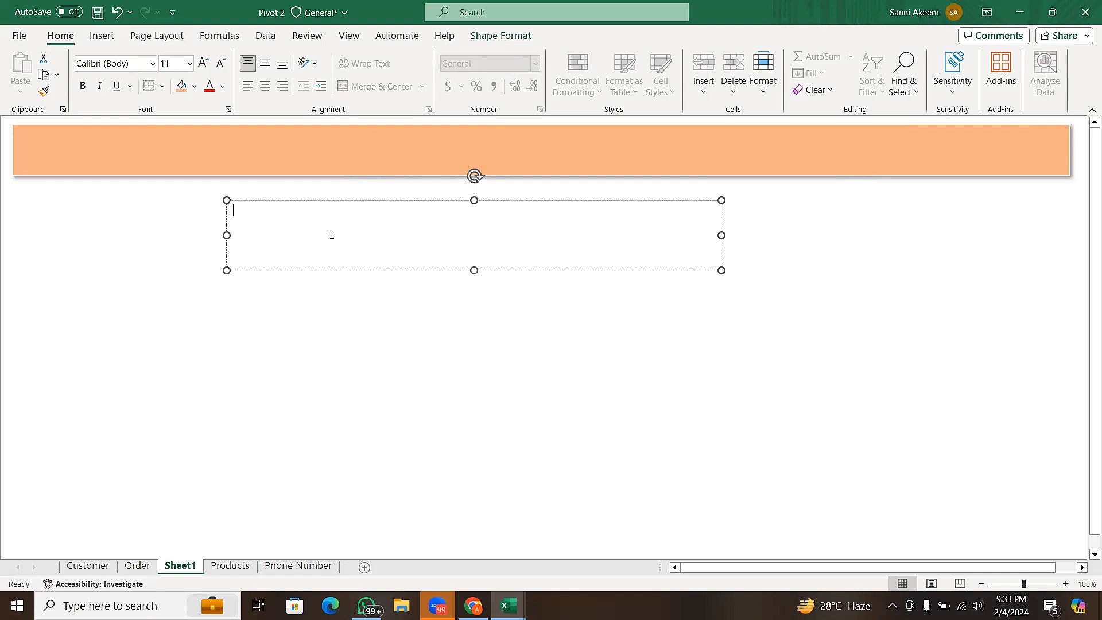
- Enter the dashboard title "2024 Sales Dashboard" in the text box
{"action": "type", "text": "Sales Dashboard for"}
{"action": "key", "text": "BackSpace"}
{"action": "key", "text": "BackSpace"}
{"action": "key", "text": "BackSpace"}
{"action": "key", "text": "BackSpace"}
{"action": "key", "text": "Home"}
{"action": "type", "text": "2024"}
- Reduce the title text box's height to fit within the banner and move it onto the banner's middle
{"action": "left_click", "coordinate": [470, 270]}
{"action": "left_click_drag", "start_coordinate": [481, 245], "coordinate": [483, 239]}
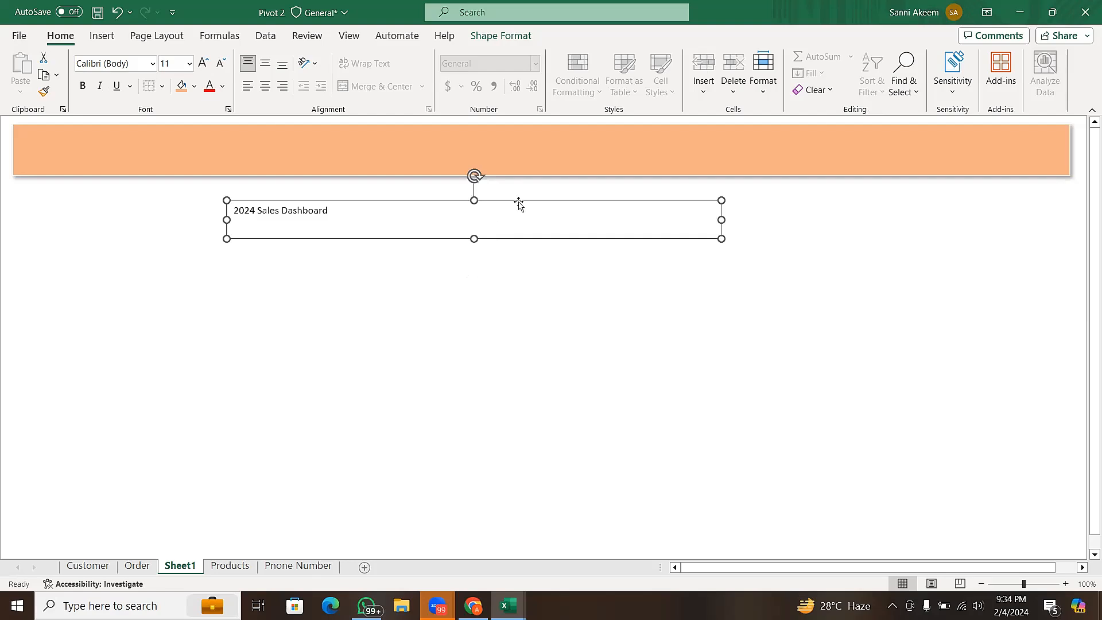
{"action": "left_click_drag", "start_coordinate": [521, 198], "coordinate": [568, 135]}
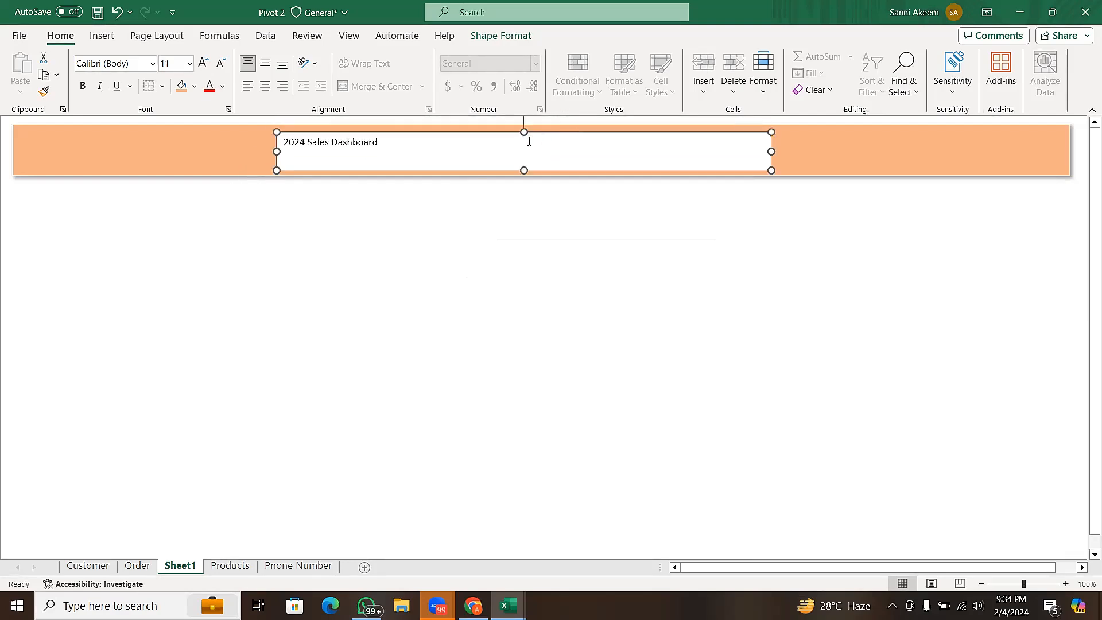
- Remove the fill from the "2024 Sales Dashboard" title text box
{"action": "left_click", "coordinate": [527, 36]}
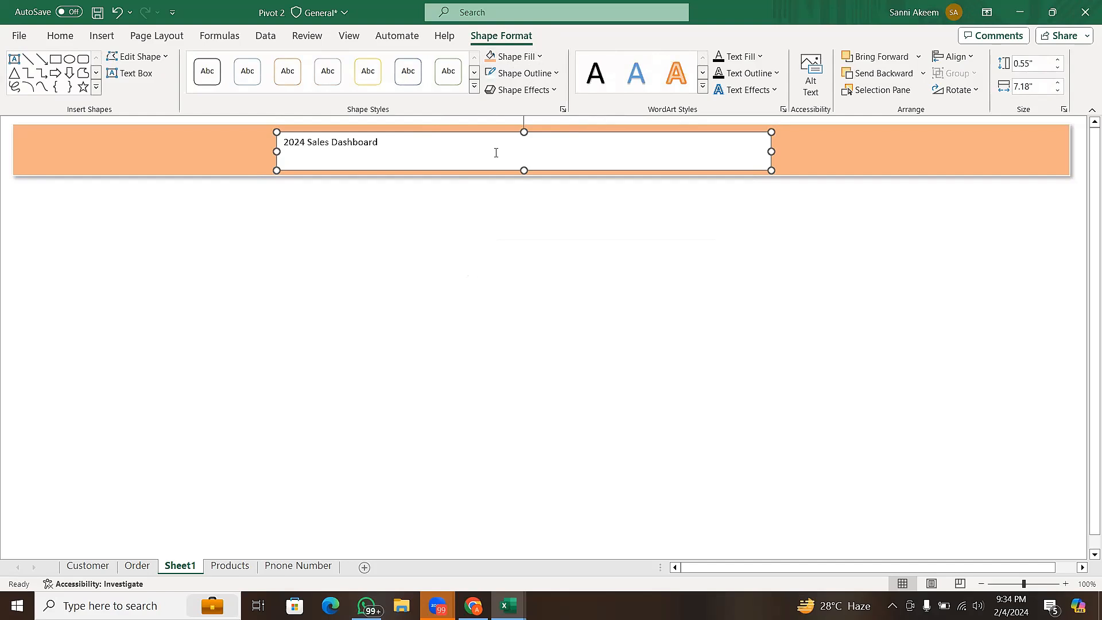
{"action": "left_click", "coordinate": [519, 55]}
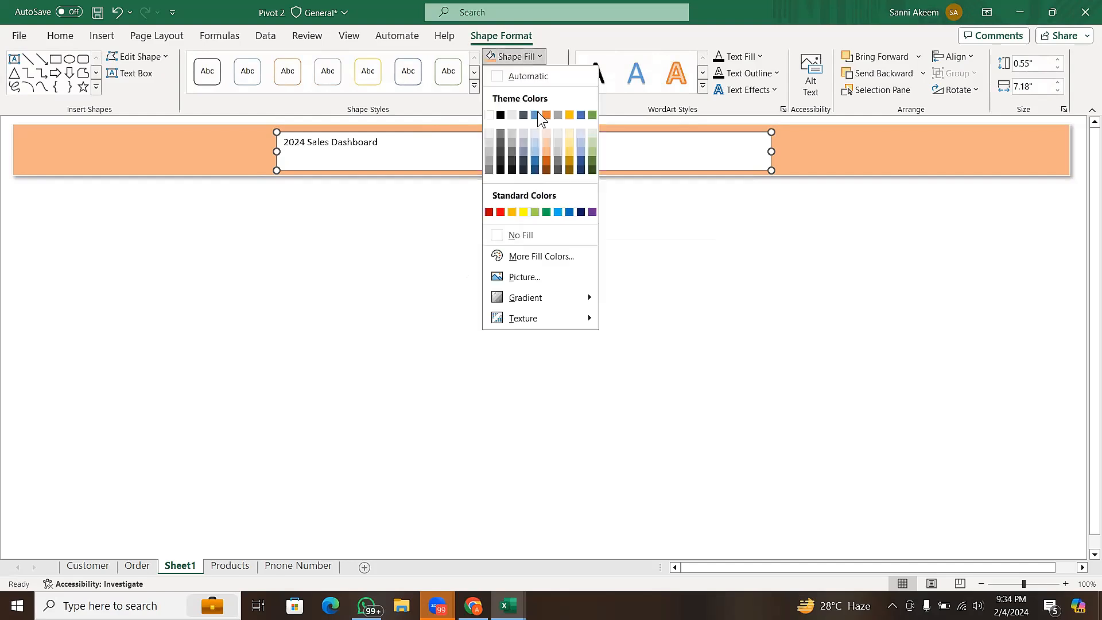
{"action": "left_click", "coordinate": [527, 235]}
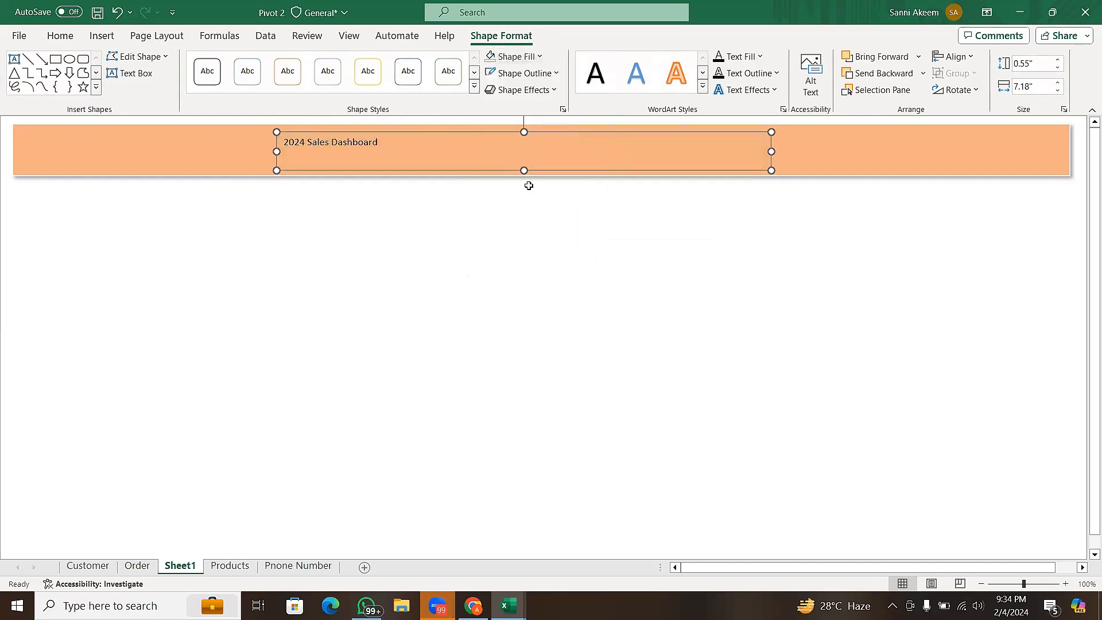
- Remove the outline from the title text box on the banner
{"action": "left_click", "coordinate": [543, 74]}
{"action": "left_click", "coordinate": [829, 252]}
{"action": "left_click", "coordinate": [829, 250]}
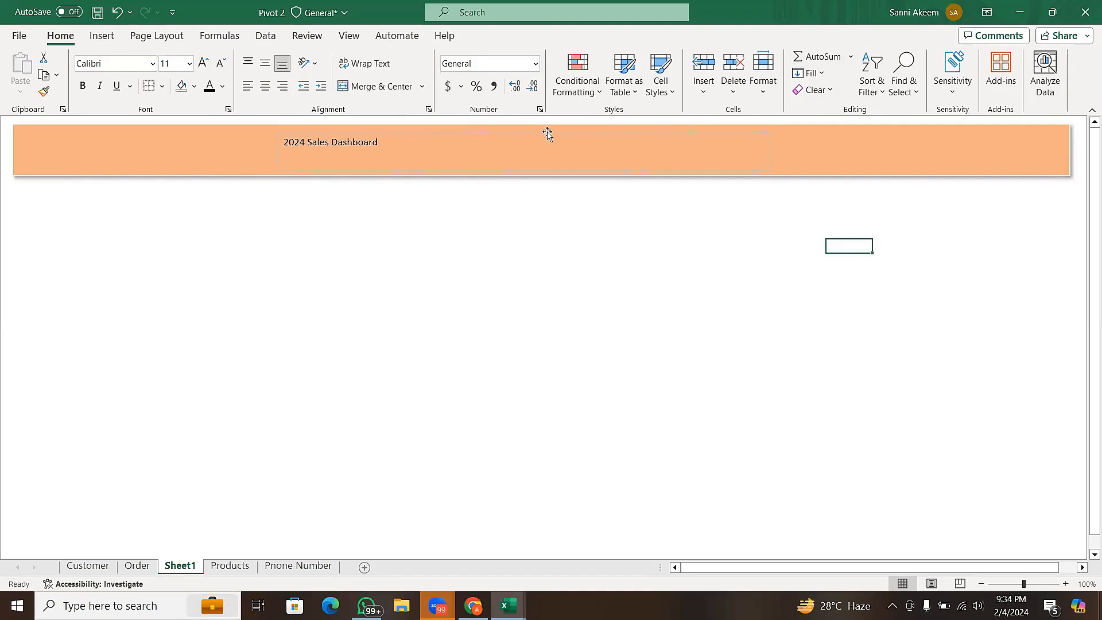
{"action": "left_click", "coordinate": [530, 134]}
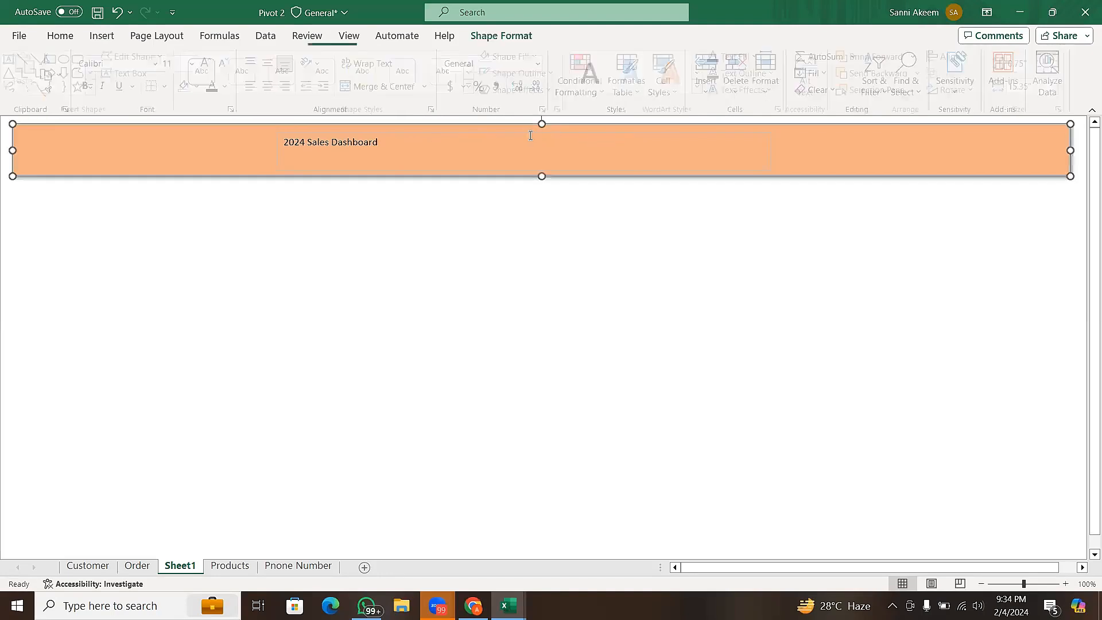
{"action": "left_click", "coordinate": [527, 136]}
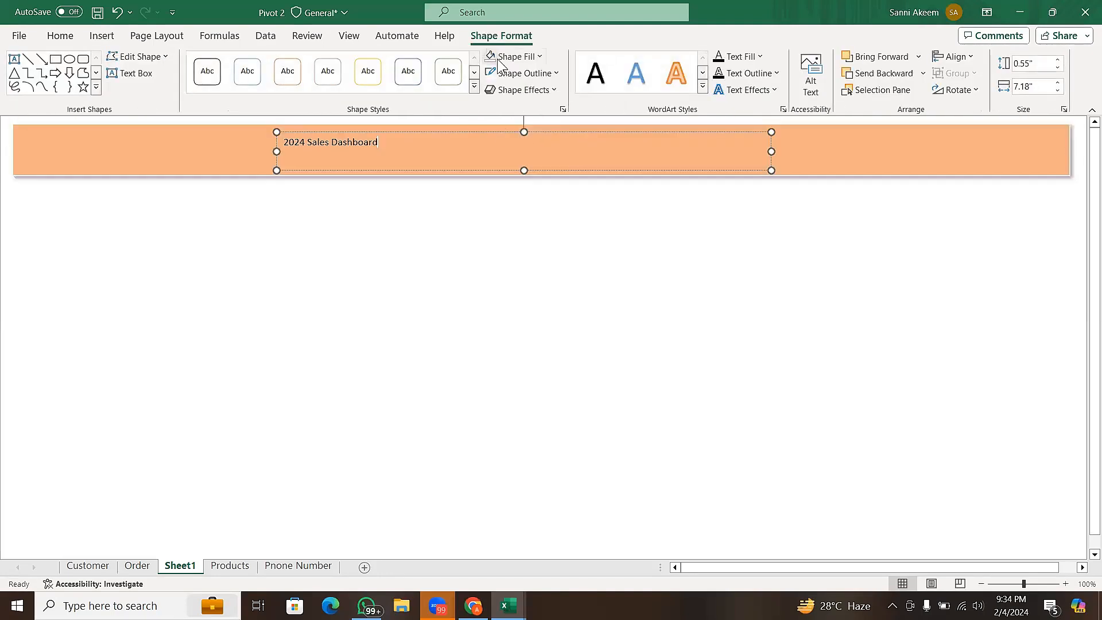
{"action": "left_click", "coordinate": [524, 73]}
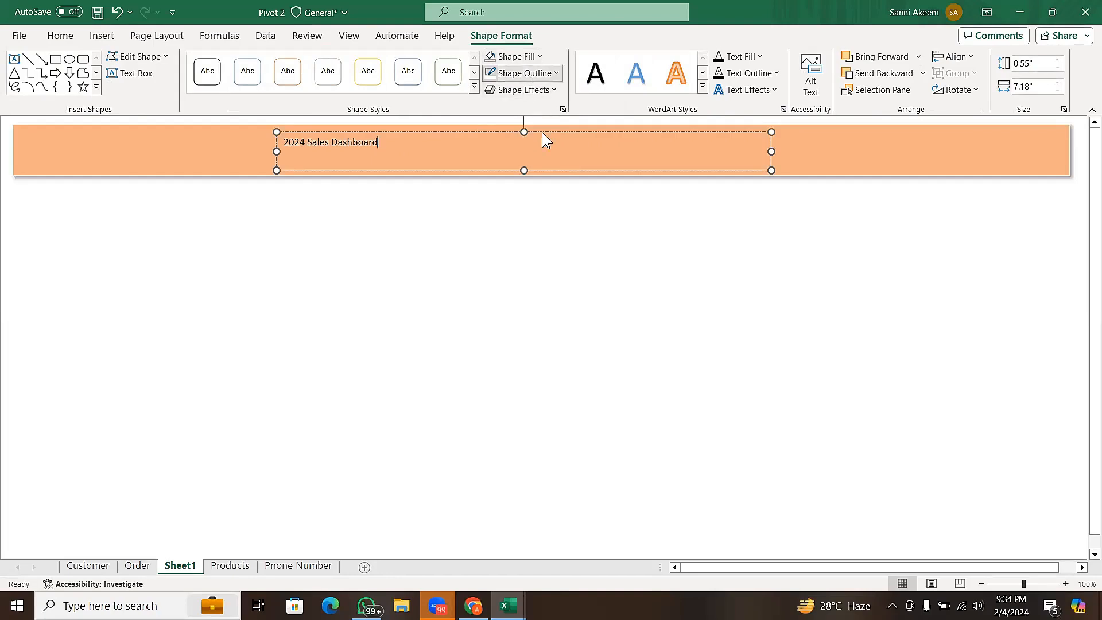
{"action": "left_click", "coordinate": [538, 253]}
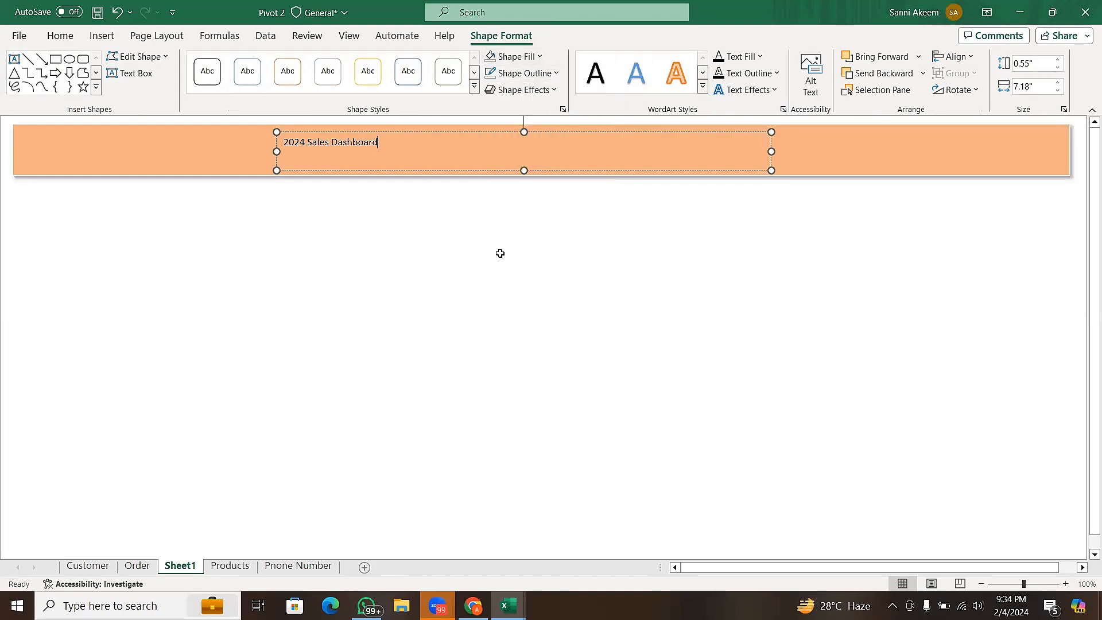
- Set the title text's font to Amasis MT Pro Medium and make it bold
{"action": "triple_click", "coordinate": [426, 154]}
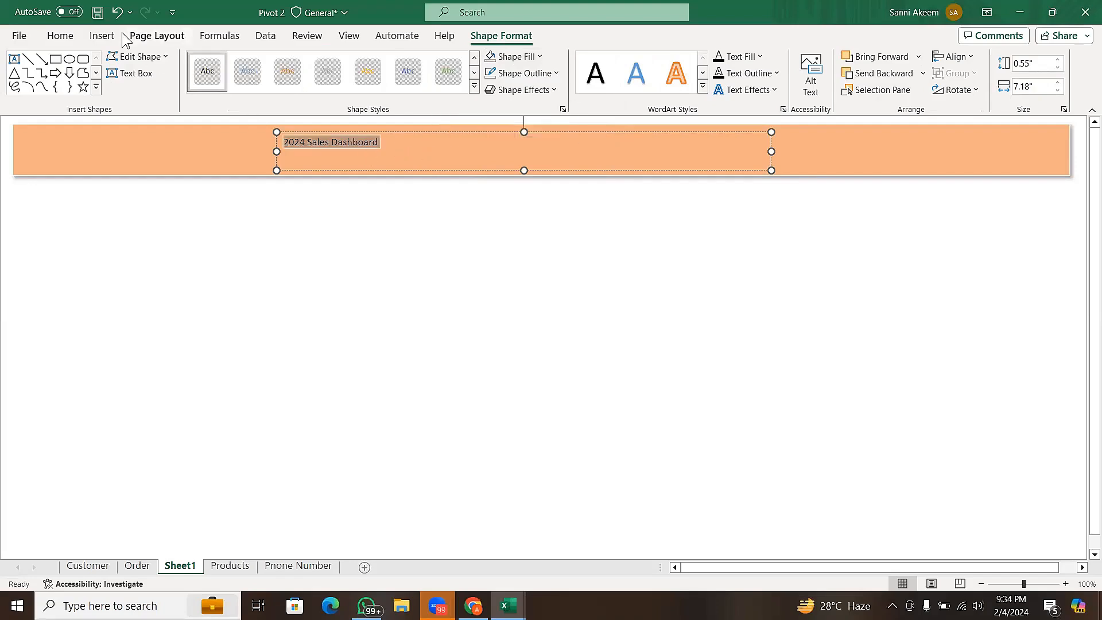
{"action": "left_click", "coordinate": [59, 36]}
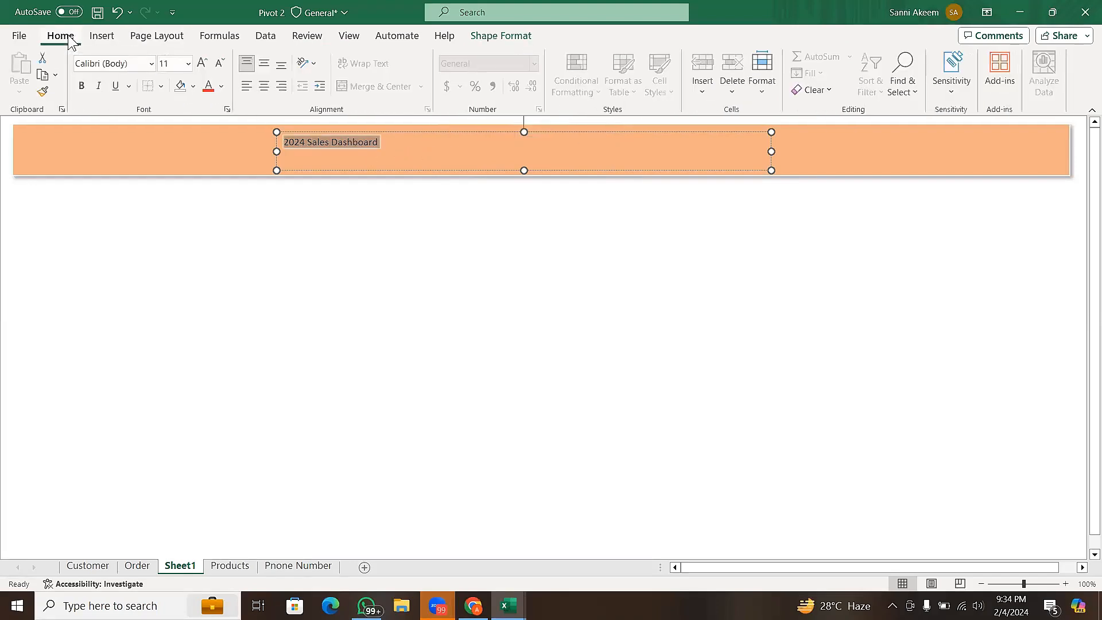
{"action": "left_click", "coordinate": [152, 63]}
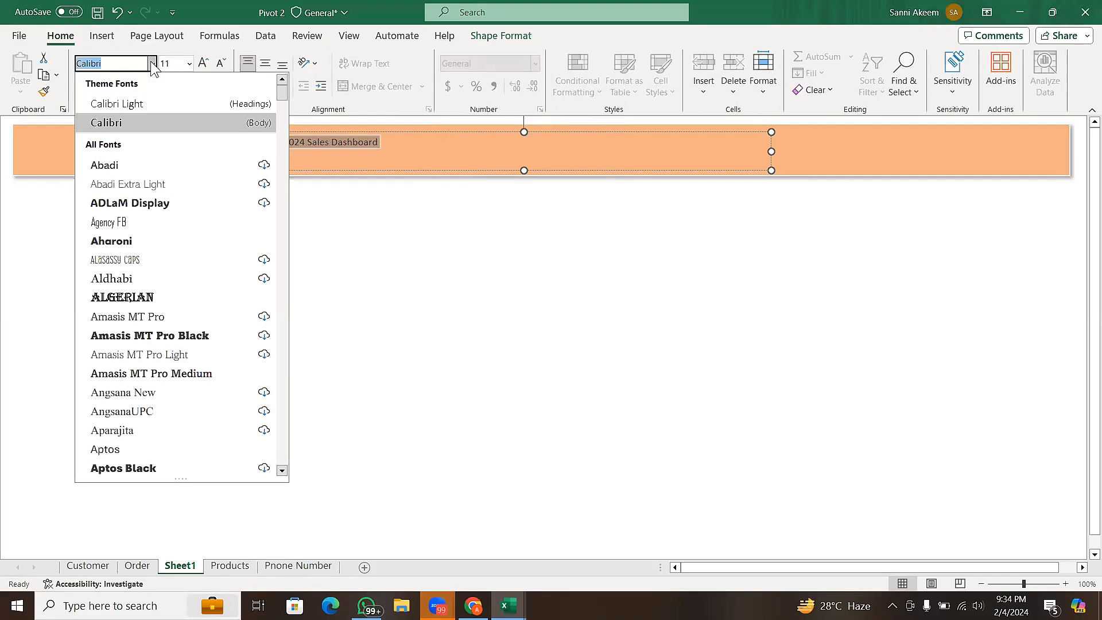
{"action": "left_click", "coordinate": [176, 373]}
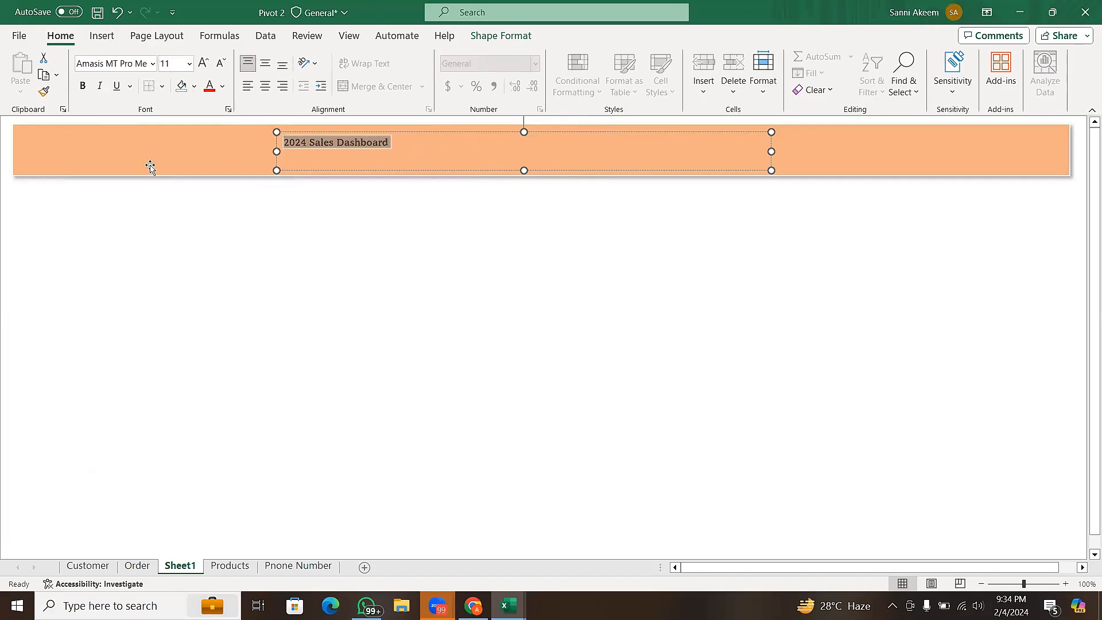
{"action": "left_click", "coordinate": [82, 86]}
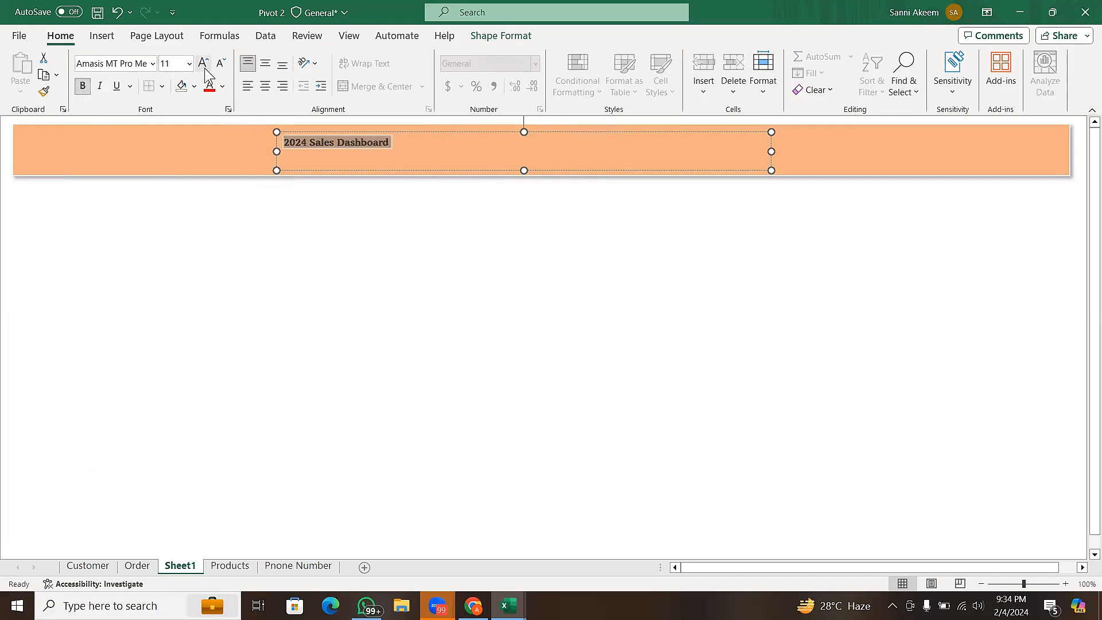
- Enlarge the title text to size 28, colour it white and deselect the text box
{"action": "double_click", "coordinate": [203, 63]}
{"action": "double_click", "coordinate": [203, 63]}
{"action": "left_click", "coordinate": [203, 64]}
{"action": "double_click", "coordinate": [203, 63]}
{"action": "double_click", "coordinate": [203, 63]}
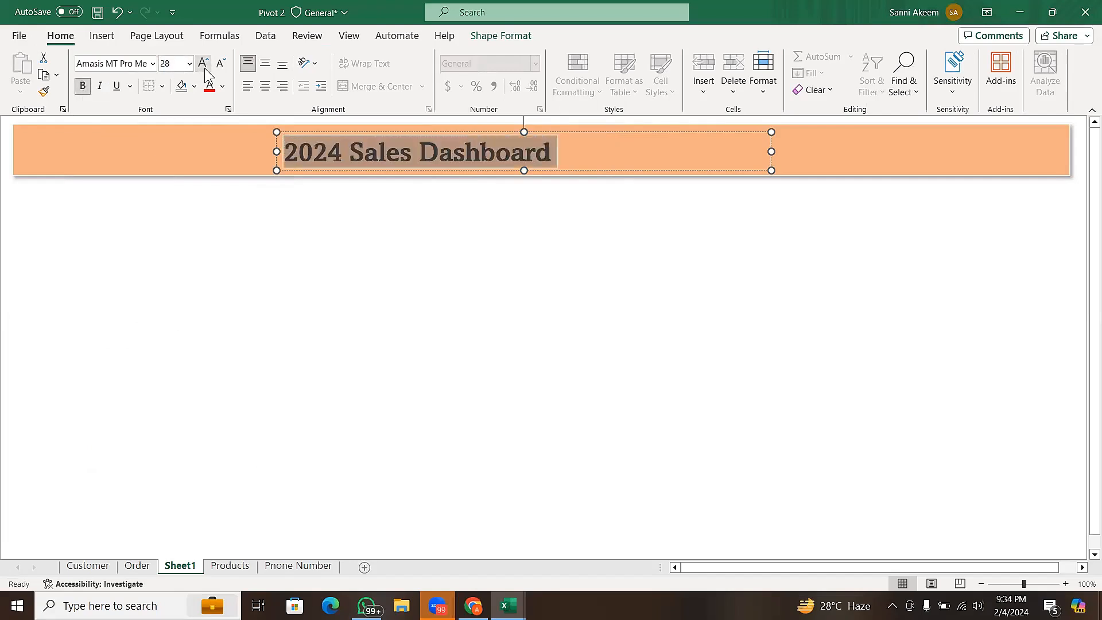
{"action": "left_click", "coordinate": [205, 68]}
{"action": "left_click", "coordinate": [218, 66]}
{"action": "left_click", "coordinate": [221, 87]}
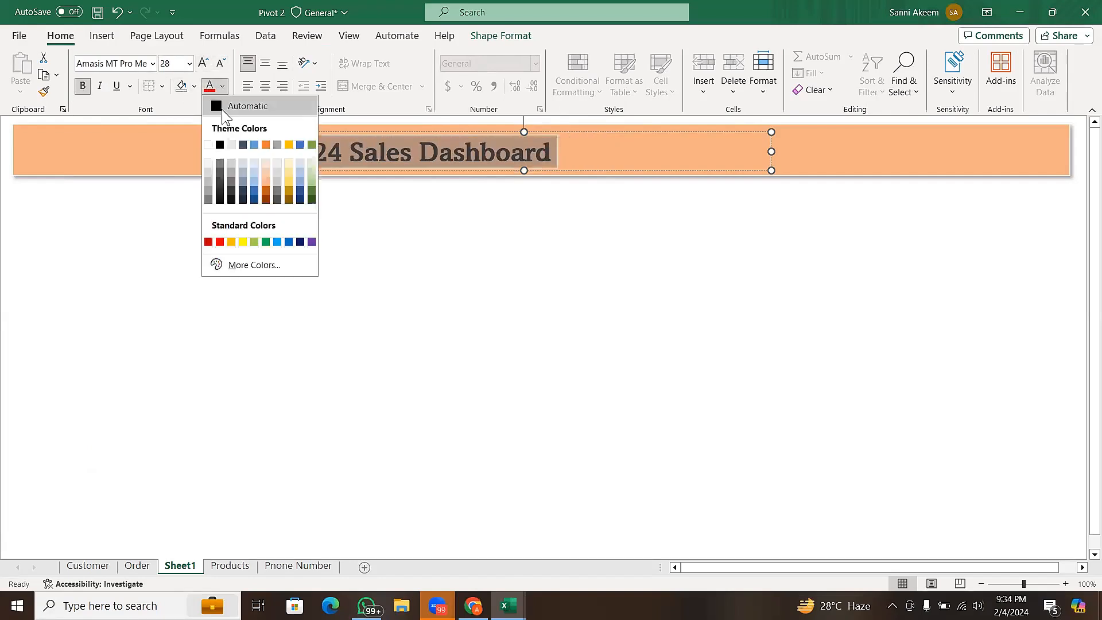
{"action": "left_click", "coordinate": [208, 145]}
{"action": "left_click", "coordinate": [403, 209]}
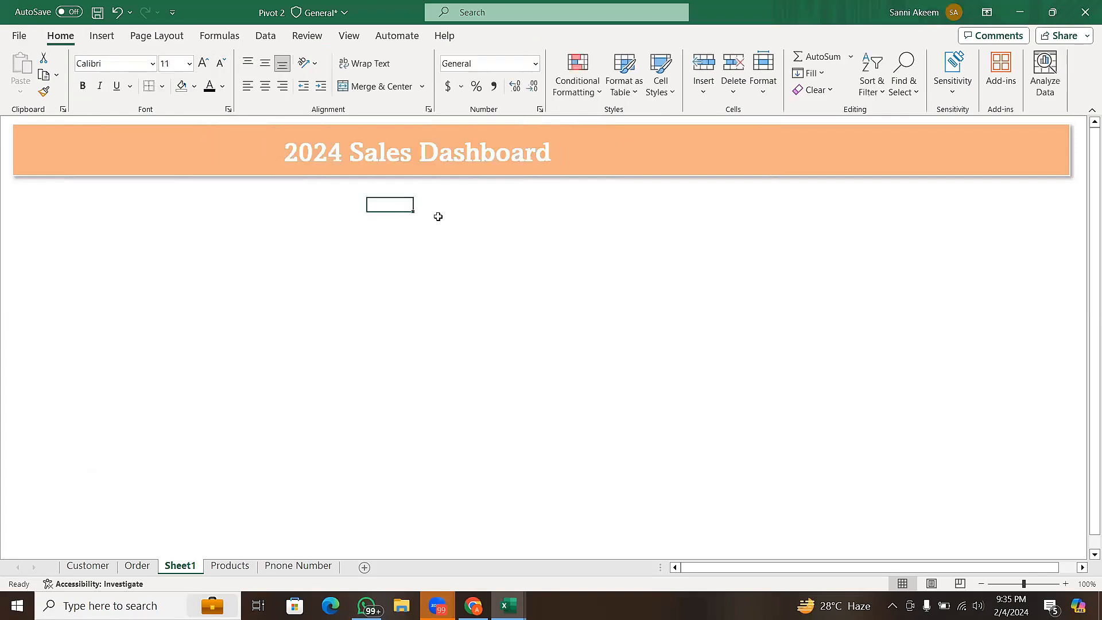
- Move the title text box to the right so the title sits near the banner's centre, and deselect it
{"action": "left_click", "coordinate": [510, 152]}
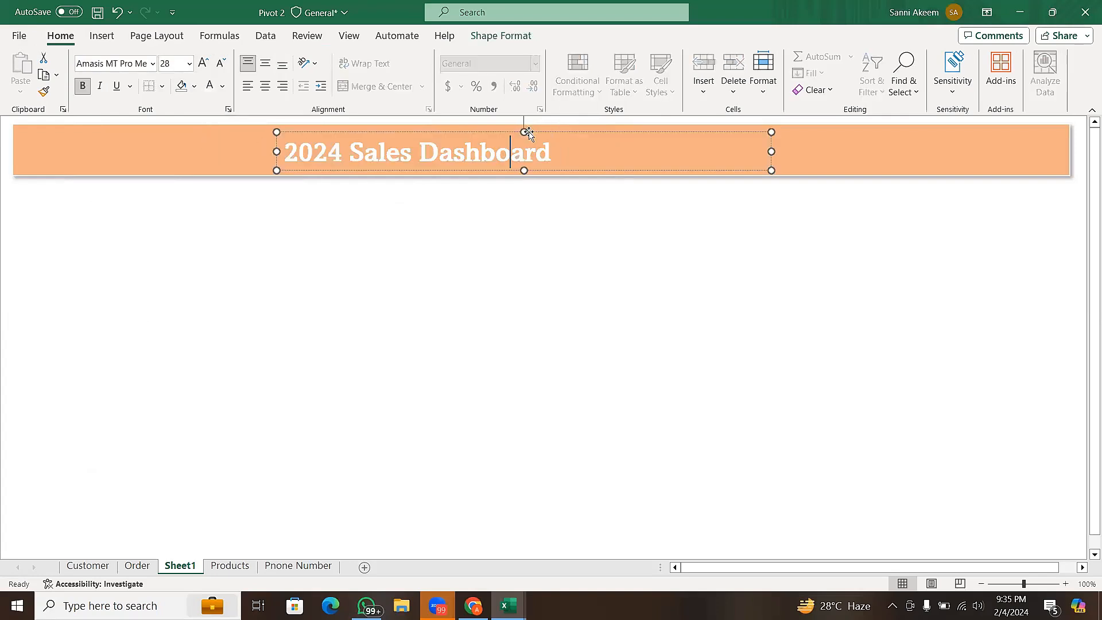
{"action": "left_click_drag", "start_coordinate": [524, 128], "coordinate": [631, 128]}
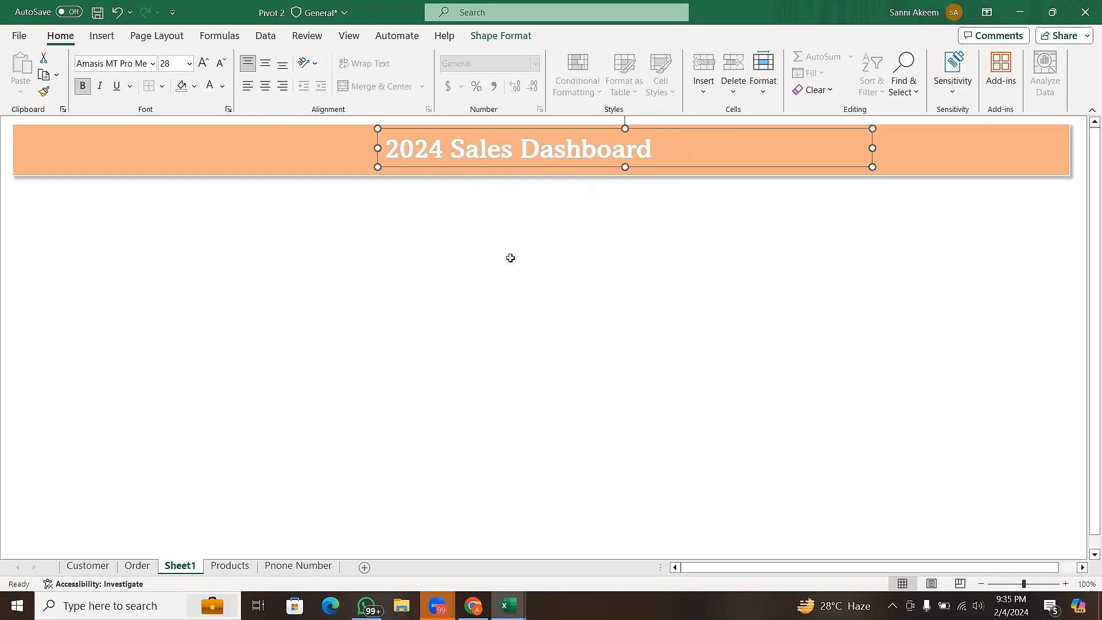
{"action": "left_click", "coordinate": [461, 253]}
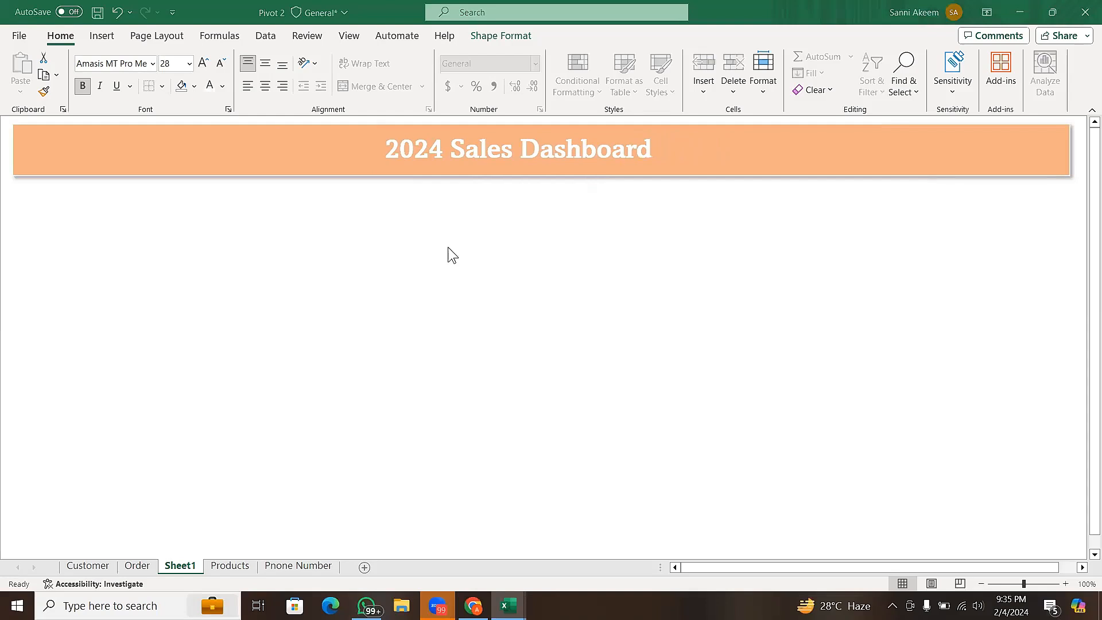
- Draw a rounded rectangle about 1.8" wide and 0.83" high below the banner's left end
{"action": "left_click", "coordinate": [101, 36]}
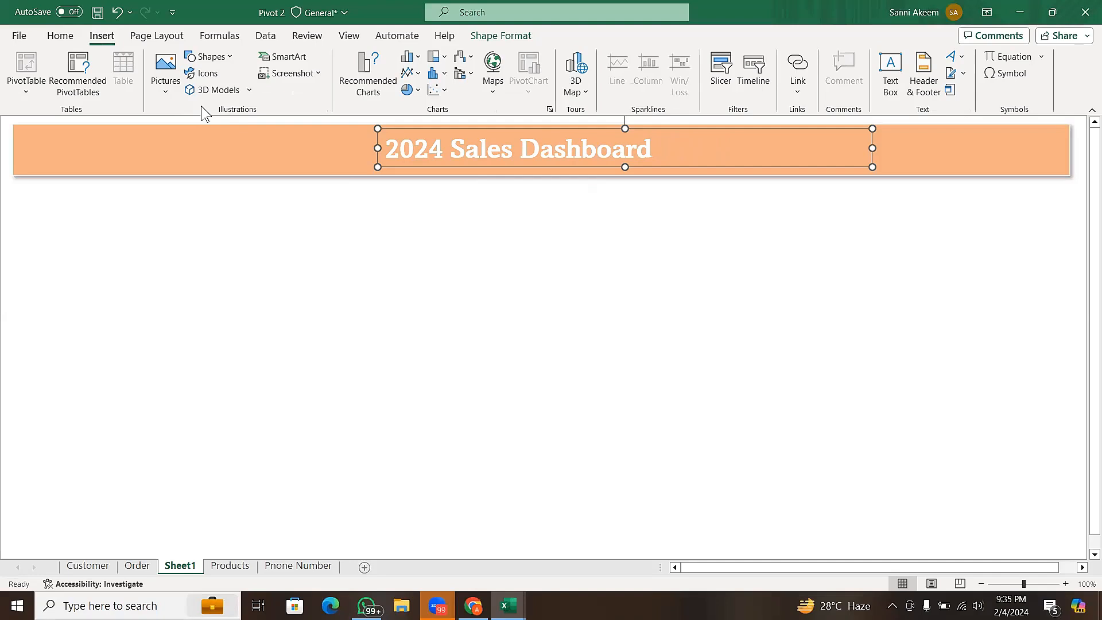
{"action": "left_click", "coordinate": [224, 60]}
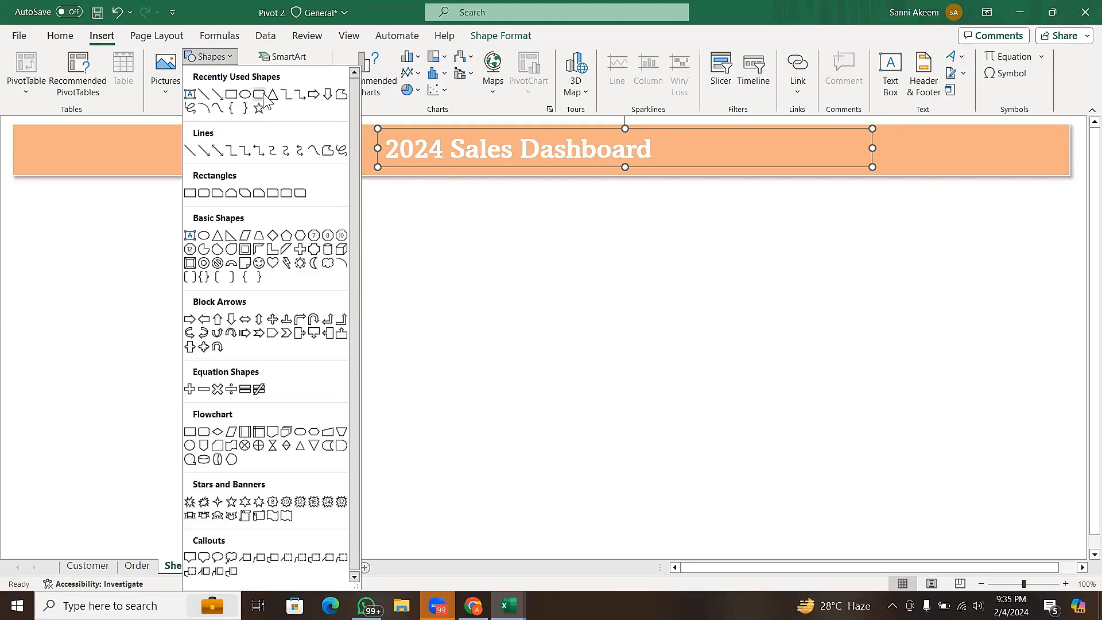
{"action": "left_click", "coordinate": [259, 95]}
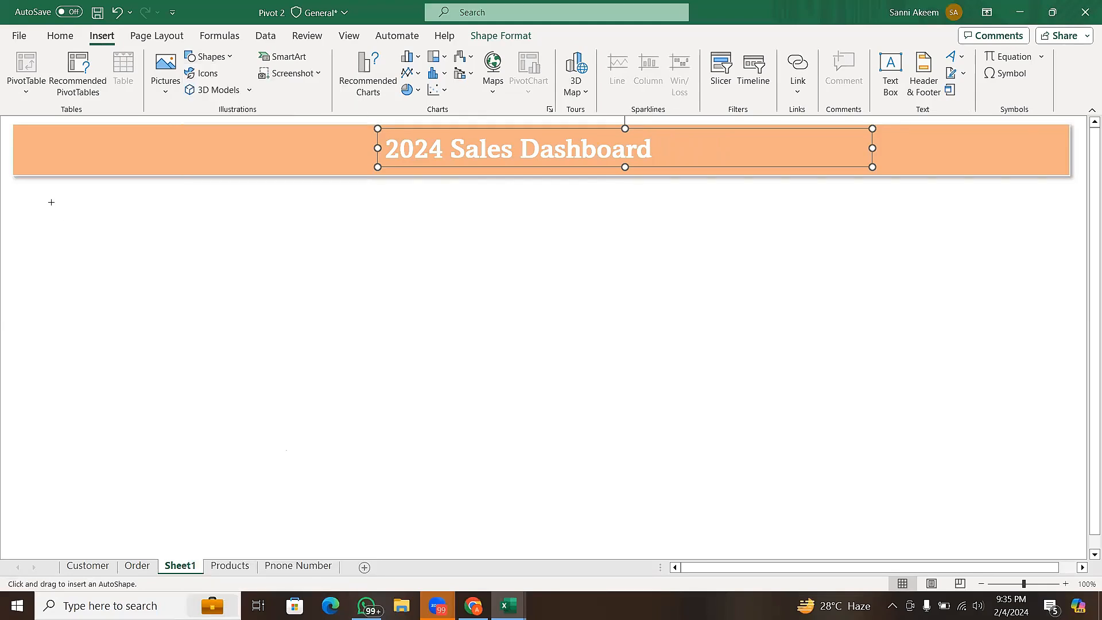
{"action": "left_click_drag", "start_coordinate": [22, 190], "coordinate": [147, 248]}
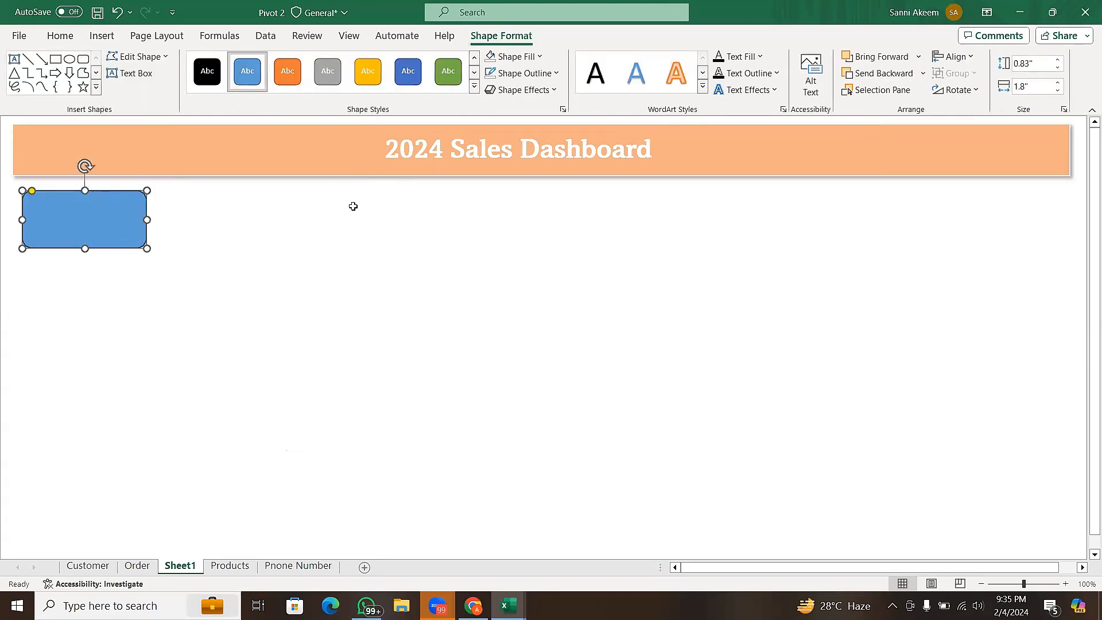
- Give the rounded rectangle a gold theme fill and a white outline
{"action": "left_click", "coordinate": [532, 57]}
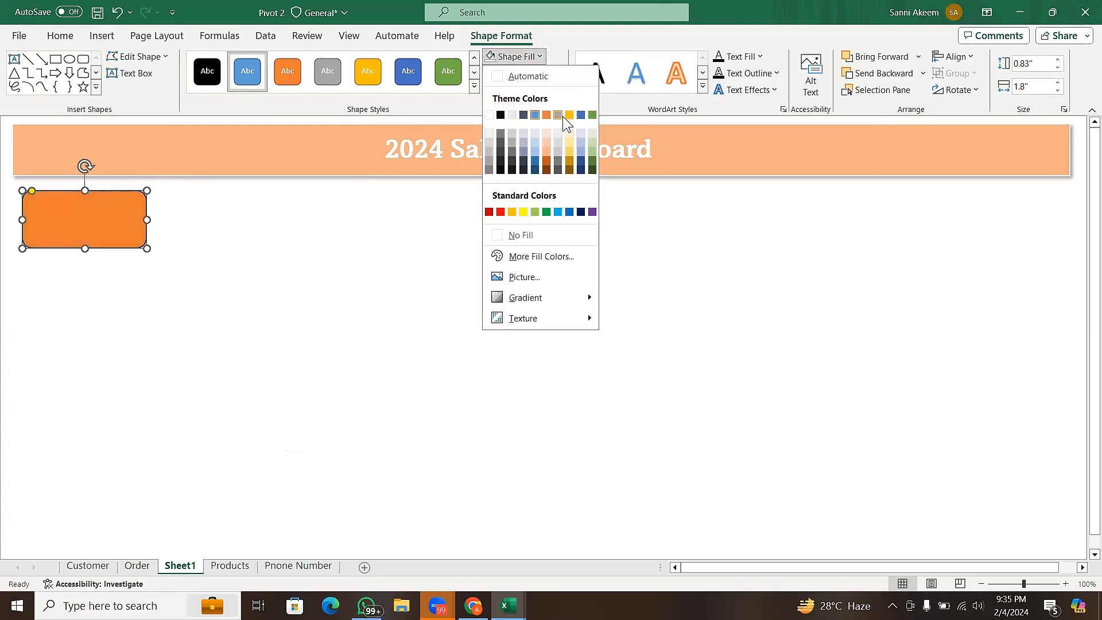
{"action": "left_click", "coordinate": [569, 115]}
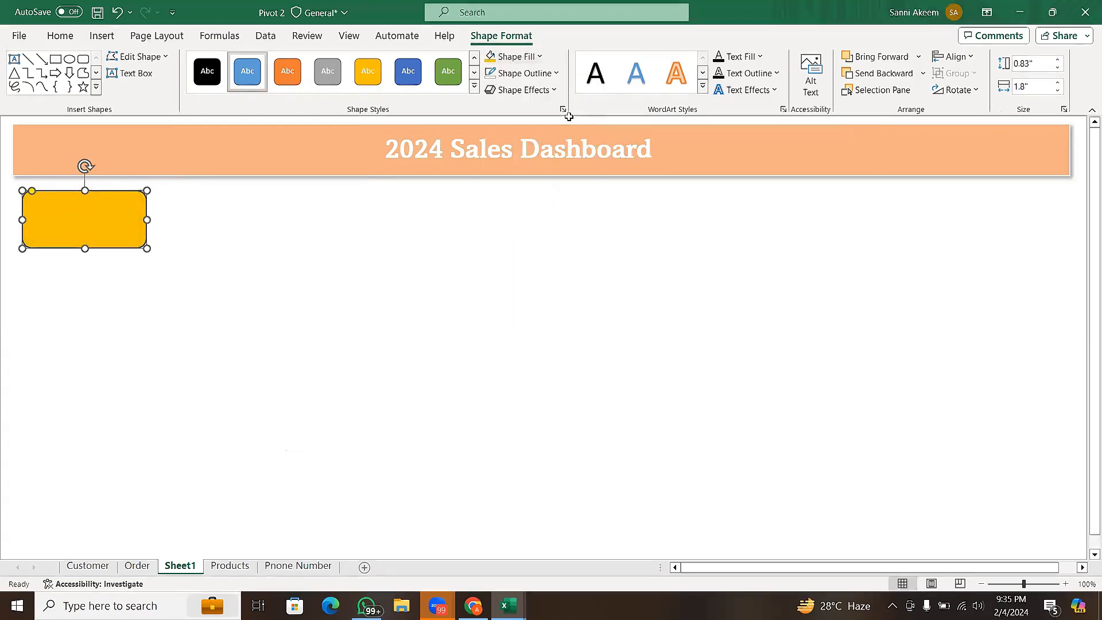
{"action": "left_click", "coordinate": [545, 73]}
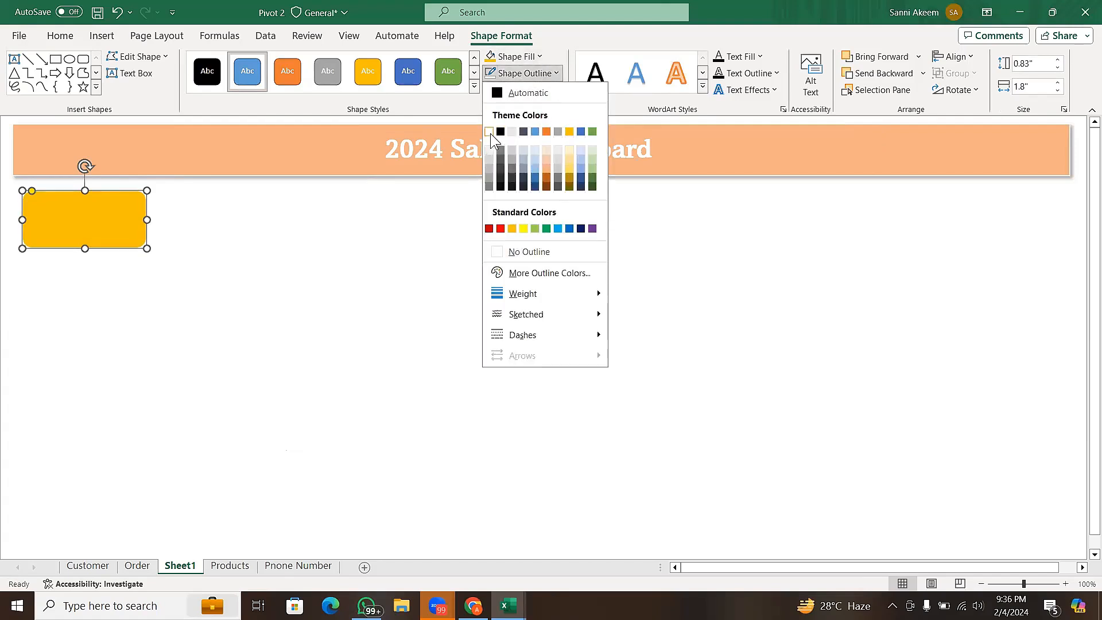
{"action": "left_click", "coordinate": [489, 132]}
- Apply an outer shadow offset to the bottom to the gold rounded rectangle and deselect it
{"action": "left_click", "coordinate": [538, 90]}
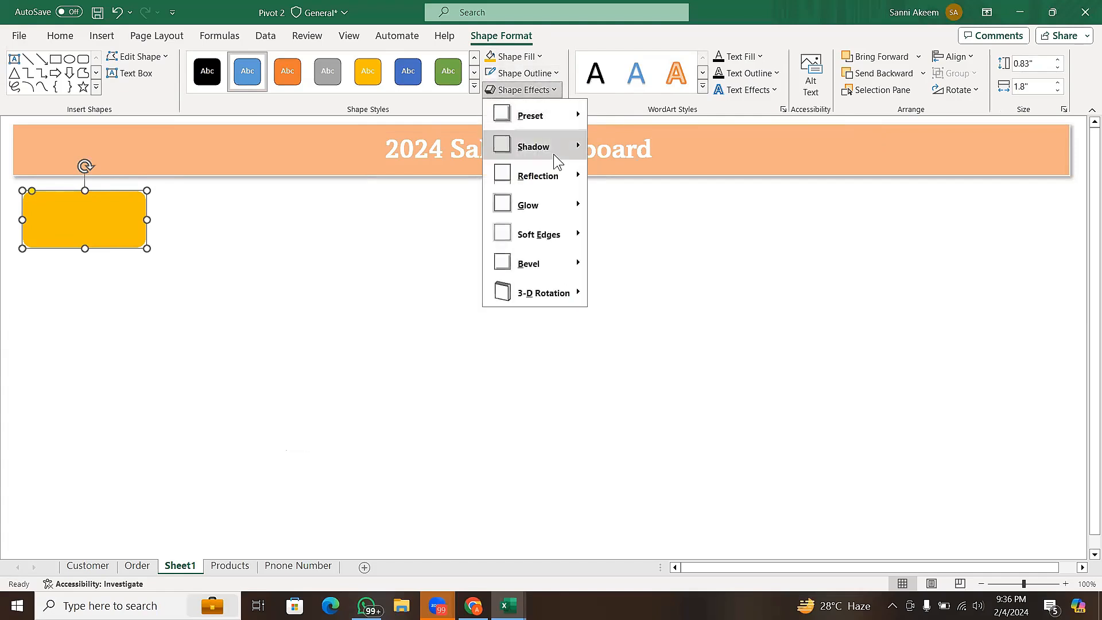
{"action": "mouse_move", "coordinate": [576, 141]}
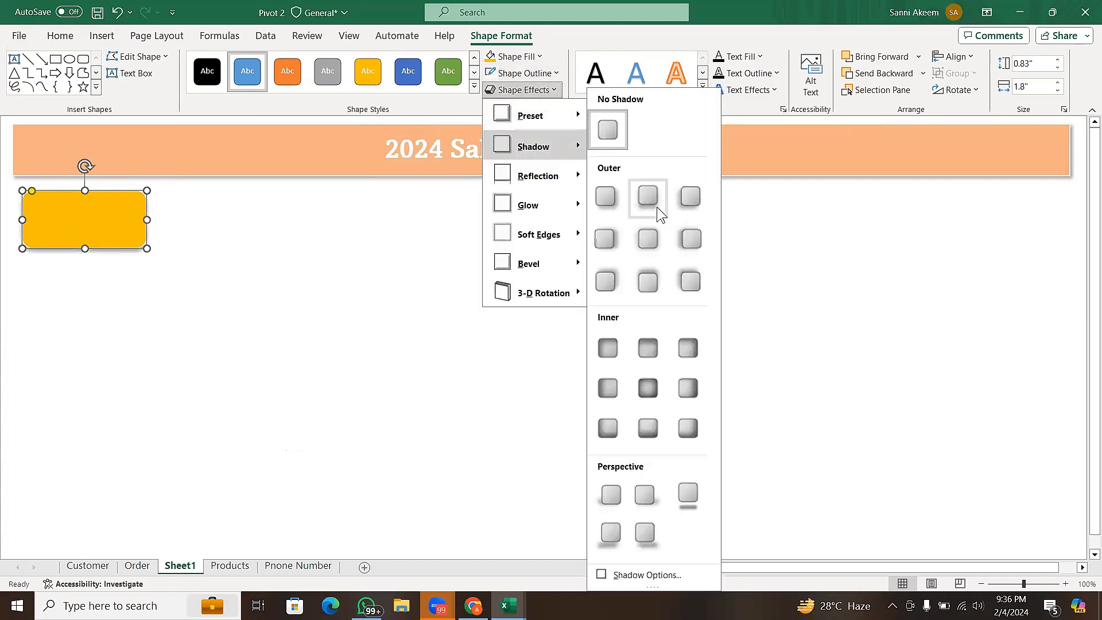
{"action": "left_click", "coordinate": [657, 206]}
{"action": "left_click", "coordinate": [343, 304]}
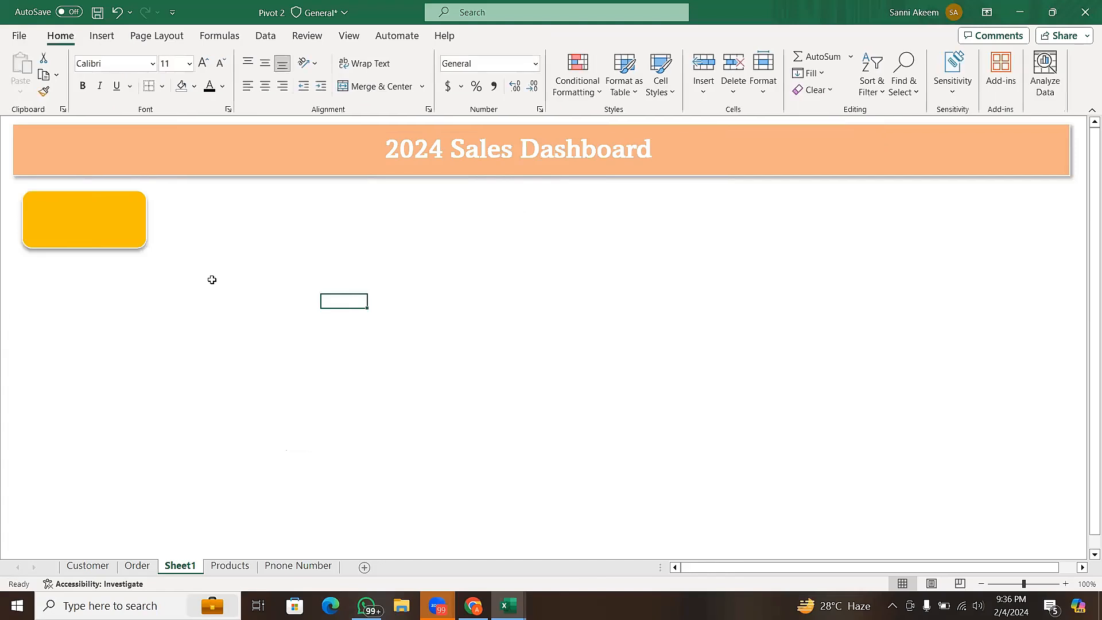
{"action": "left_click", "coordinate": [120, 239]}
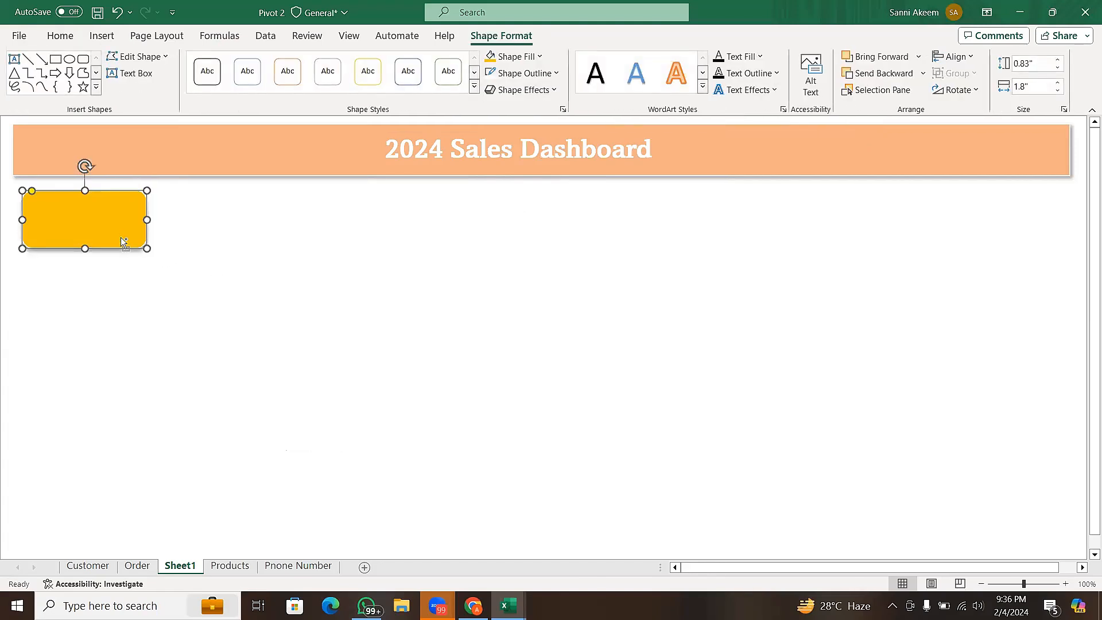
{"action": "key", "text": "ctrl+d"}
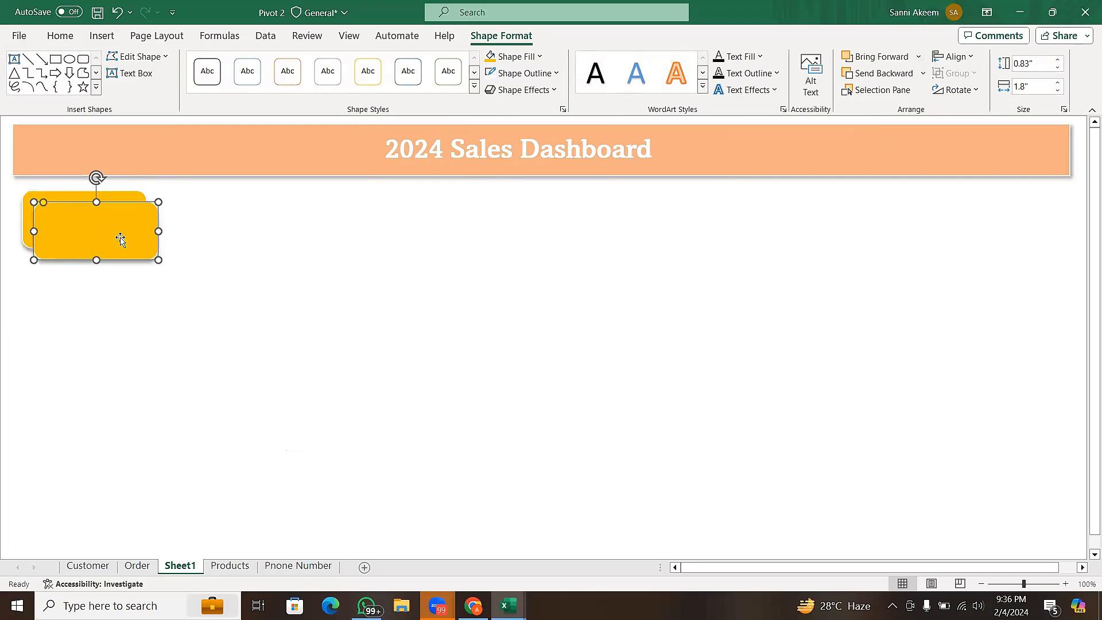
{"action": "key", "text": "Delete"}
- Duplicate the gold rounded rectangle and place the copy to its right with a gap between them
{"action": "left_click", "coordinate": [121, 240]}
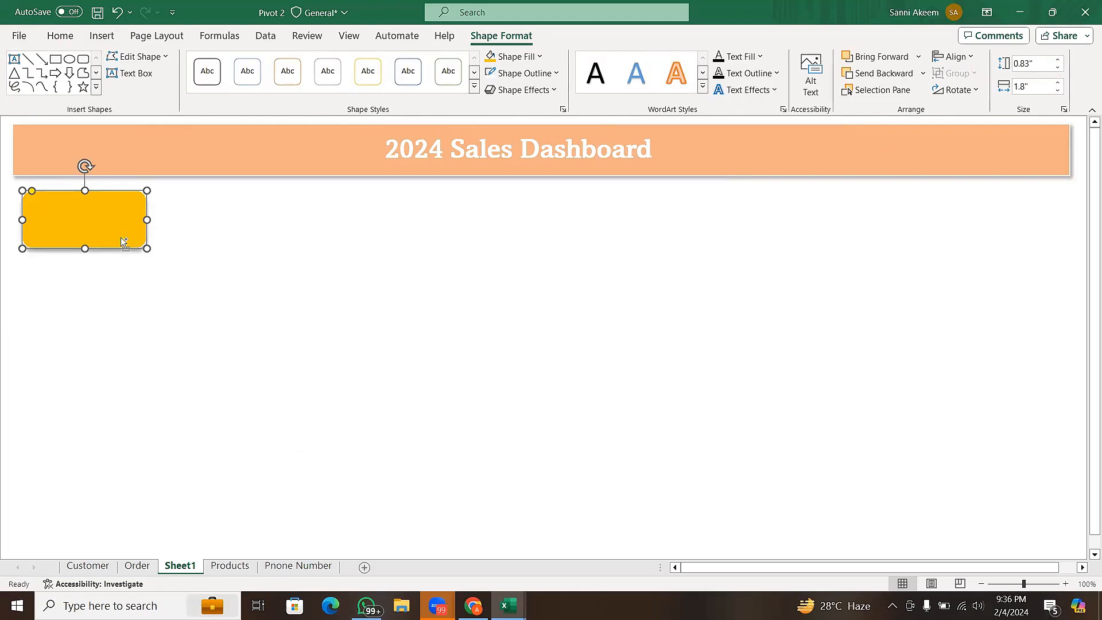
{"action": "key", "text": "ctrl+d"}
{"action": "left_click_drag", "start_coordinate": [120, 240], "coordinate": [285, 231]}
- Enlarge the original gold rounded rectangle to about 2.37" wide and 1.12" high, and select its smaller copy
{"action": "left_click", "coordinate": [115, 211]}
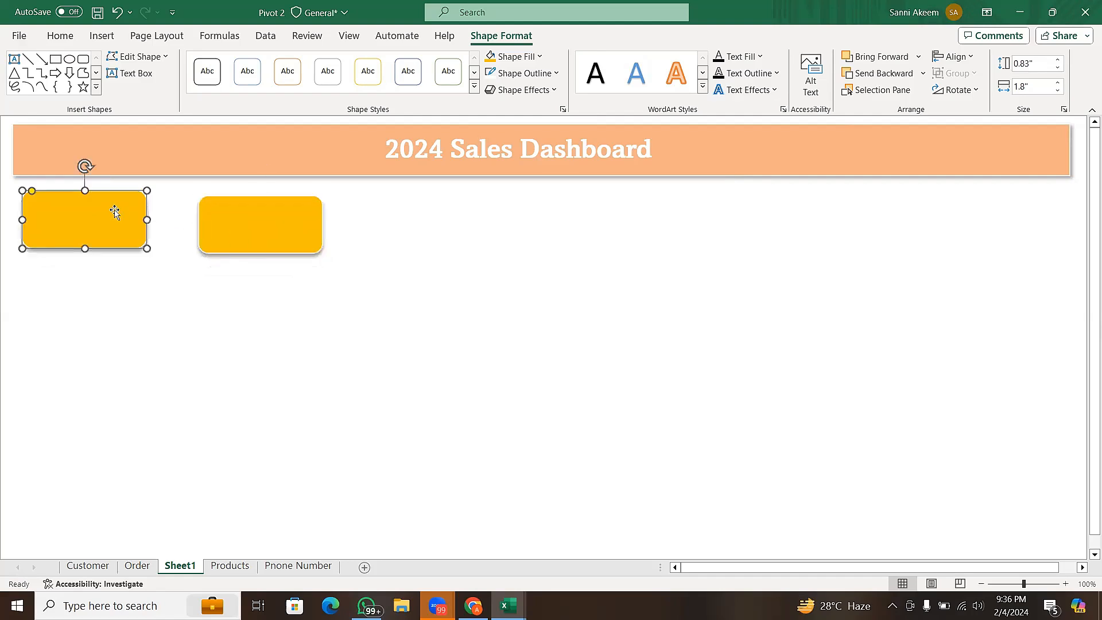
{"action": "left_click_drag", "start_coordinate": [148, 249], "coordinate": [186, 268]}
{"action": "left_click", "coordinate": [242, 218]}
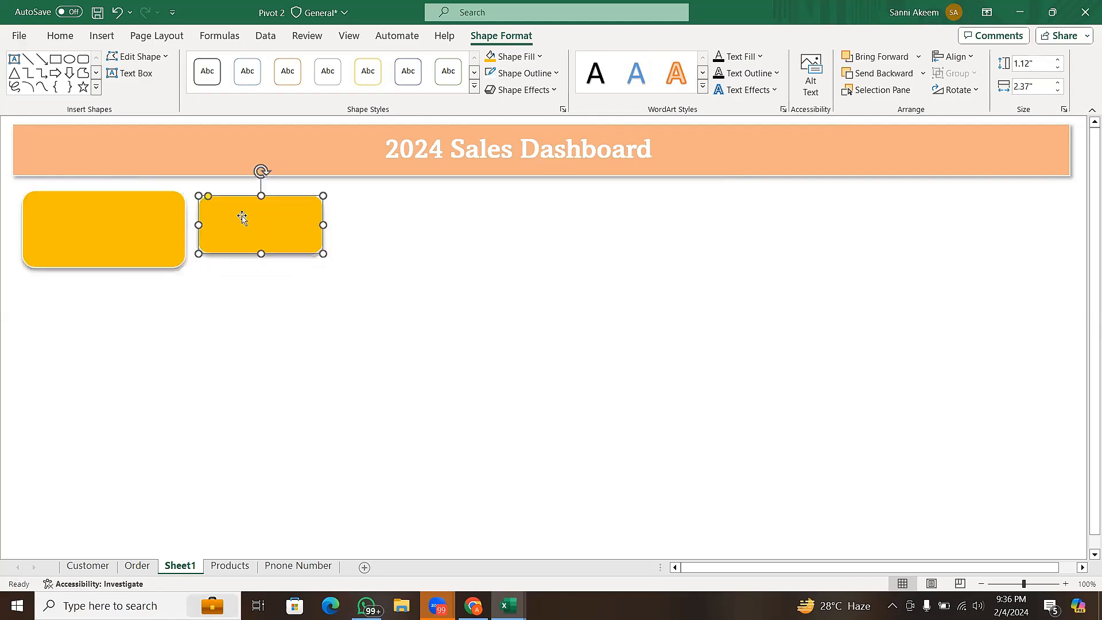
- Replace the smaller gold copy with a fresh duplicate of the enlarged card, placed to the original's right with a gap between them
{"action": "left_click_drag", "start_coordinate": [323, 253], "coordinate": [362, 271]}
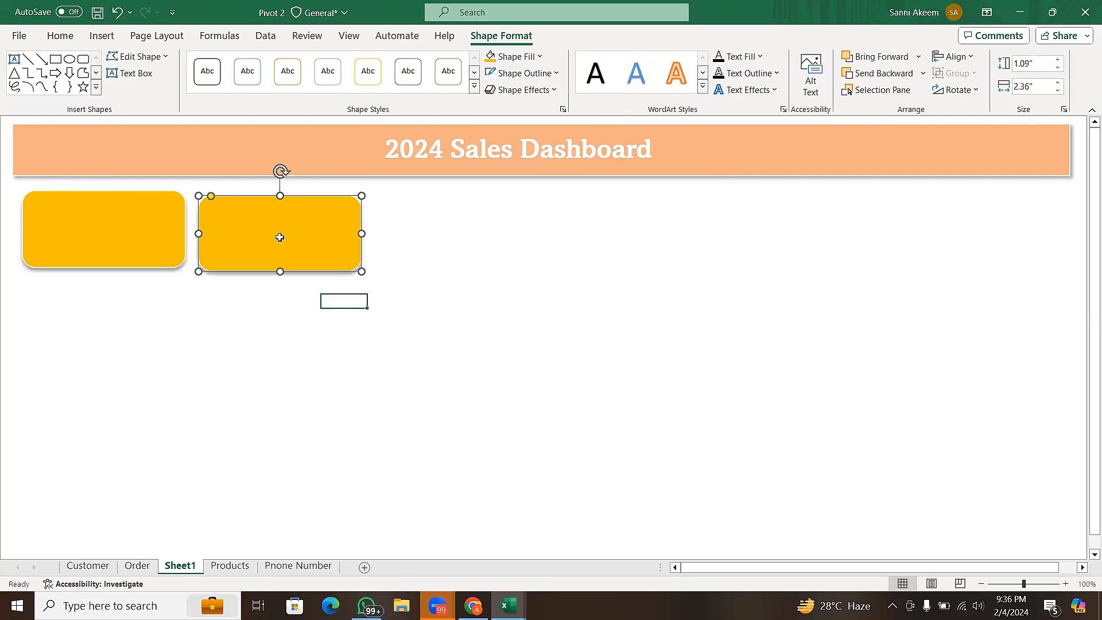
{"action": "key", "text": "Delete"}
{"action": "left_click", "coordinate": [168, 235]}
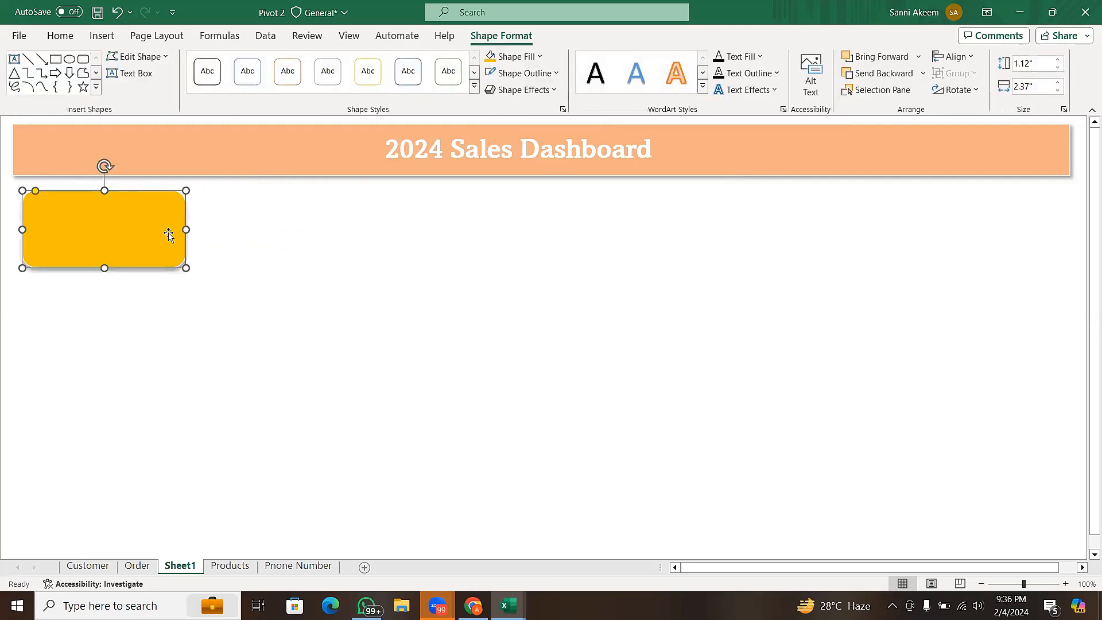
{"action": "key", "text": "ctrl+d"}
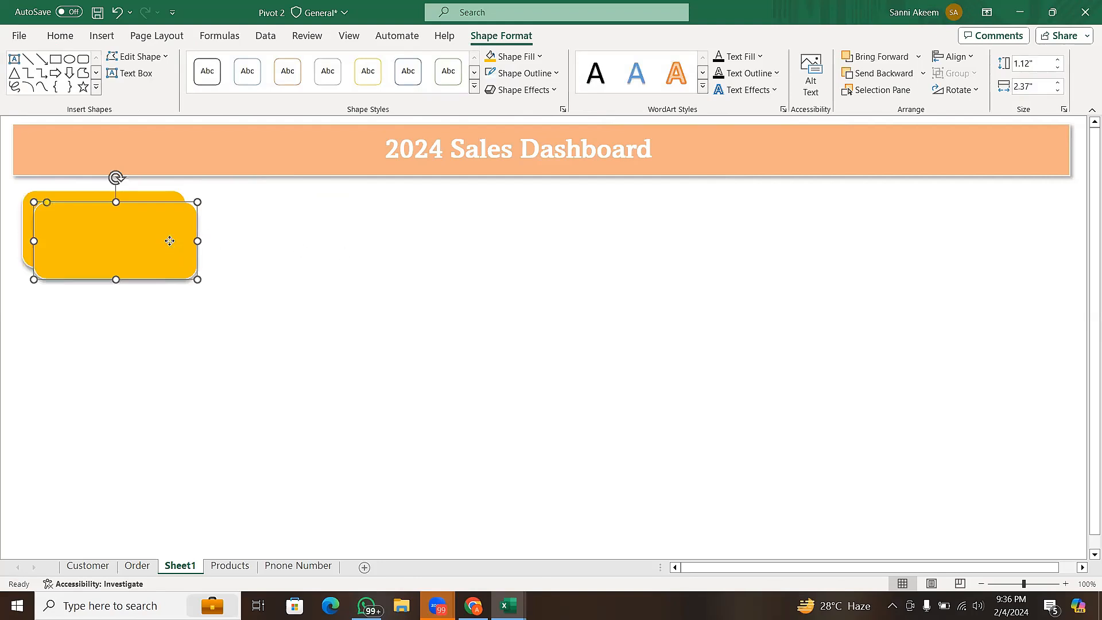
{"action": "left_click_drag", "start_coordinate": [167, 238], "coordinate": [358, 233]}
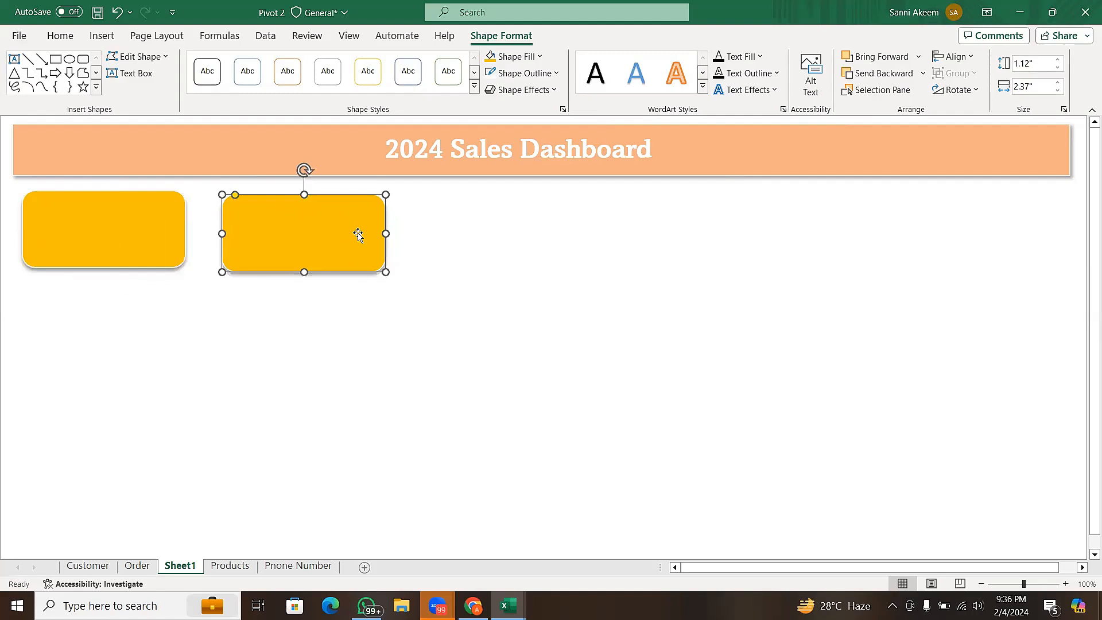
- Duplicate the second gold card three more times to make a row of five cards with equal gaps
{"action": "key", "text": "ctrl+d"}
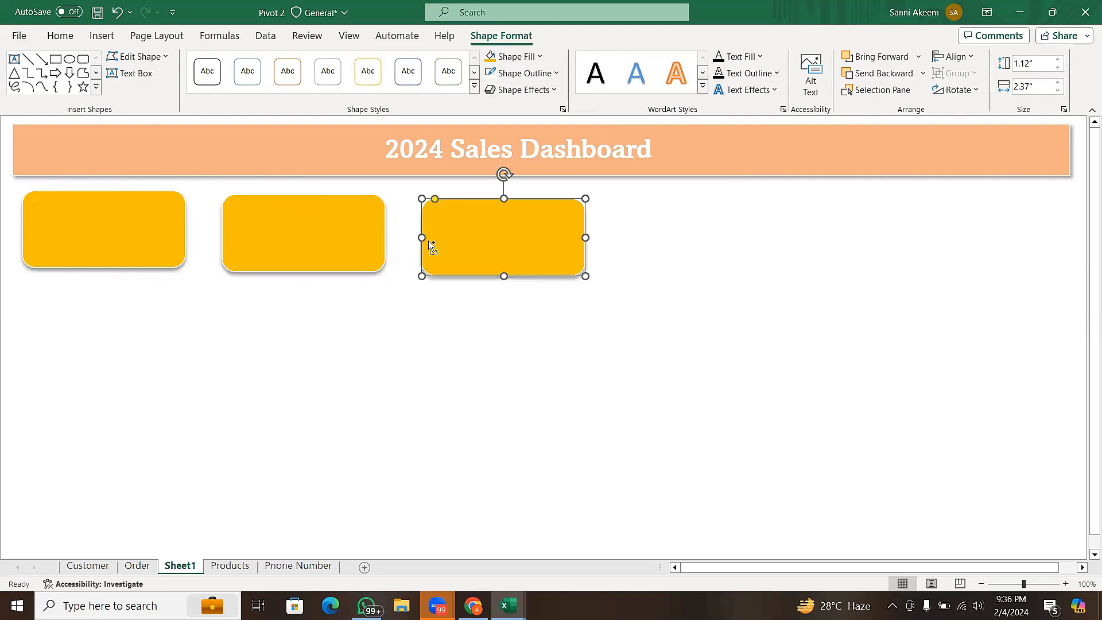
{"action": "key", "text": "ctrl+d"}
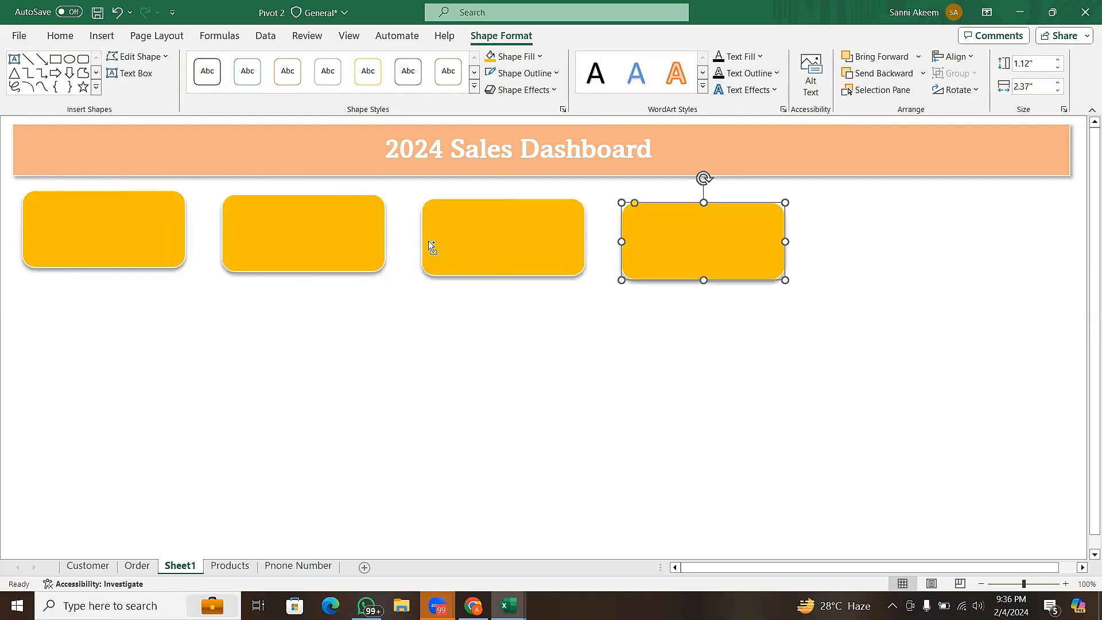
{"action": "key", "text": "ctrl+d"}
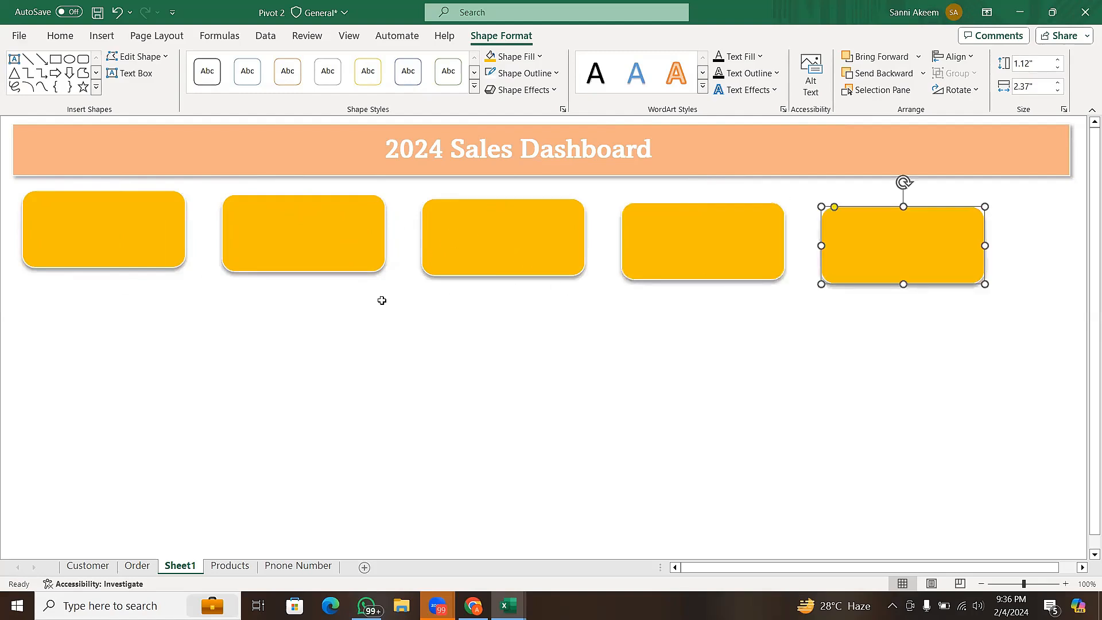
- Select all five gold cards and align them by their top edges
{"action": "left_click", "coordinate": [113, 248]}
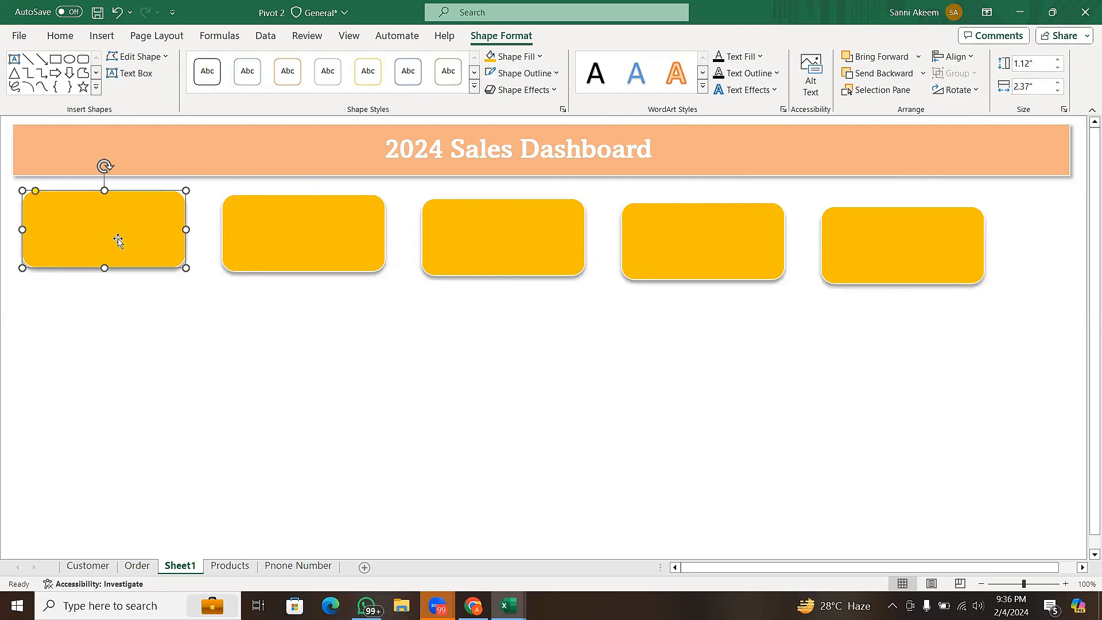
{"action": "left_click", "coordinate": [271, 250], "text": "ctrl"}
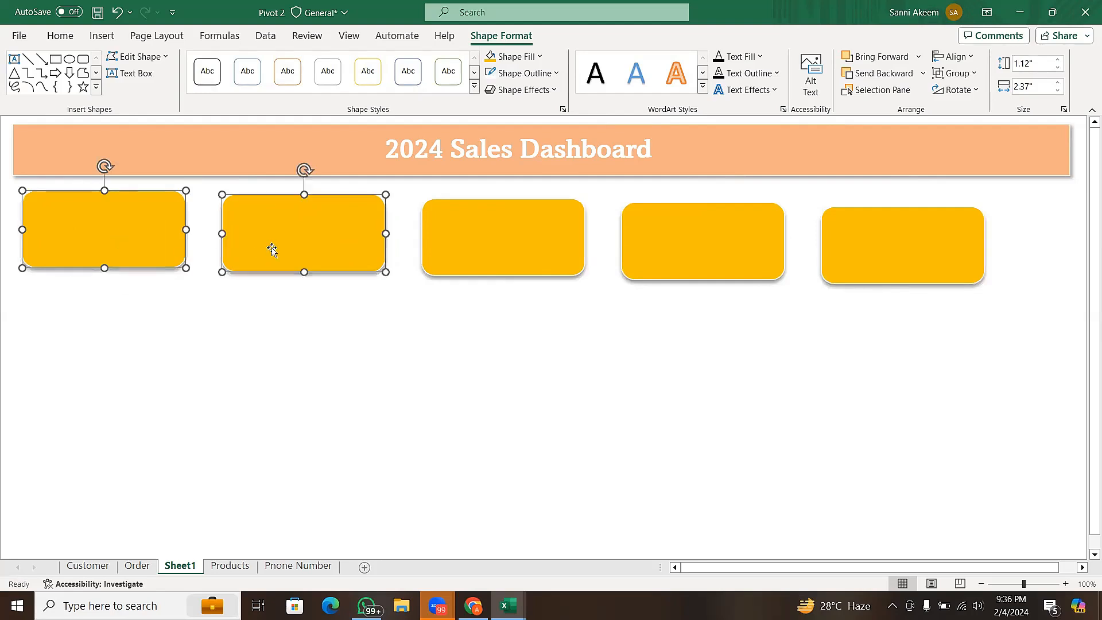
{"action": "left_click", "coordinate": [511, 261], "text": "ctrl"}
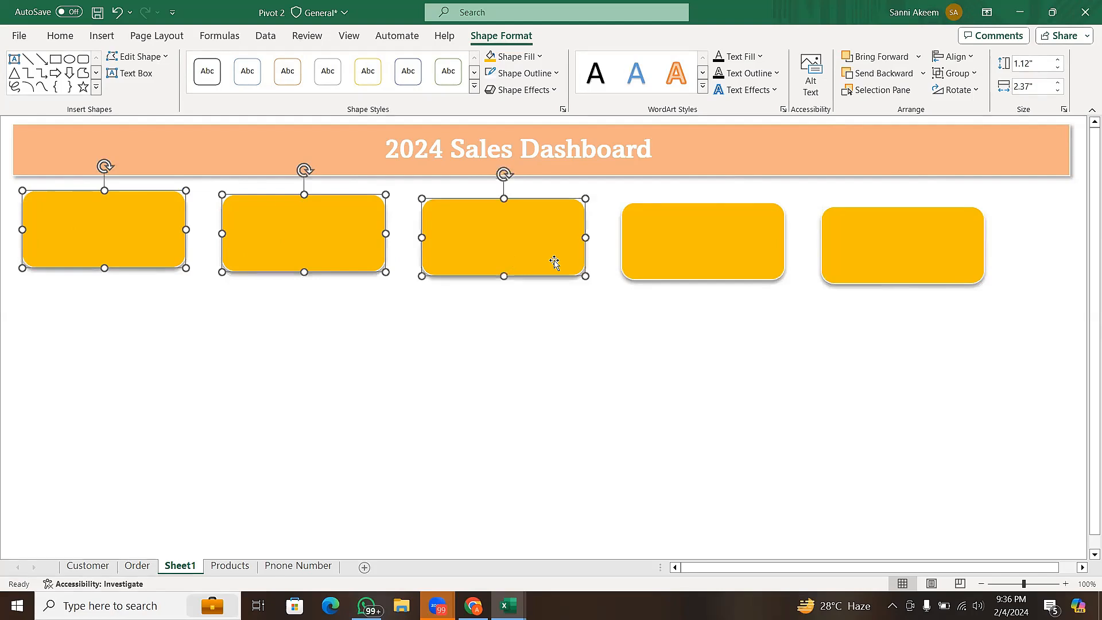
{"action": "left_click", "coordinate": [691, 246], "text": "ctrl"}
{"action": "left_click", "coordinate": [870, 260], "text": "ctrl"}
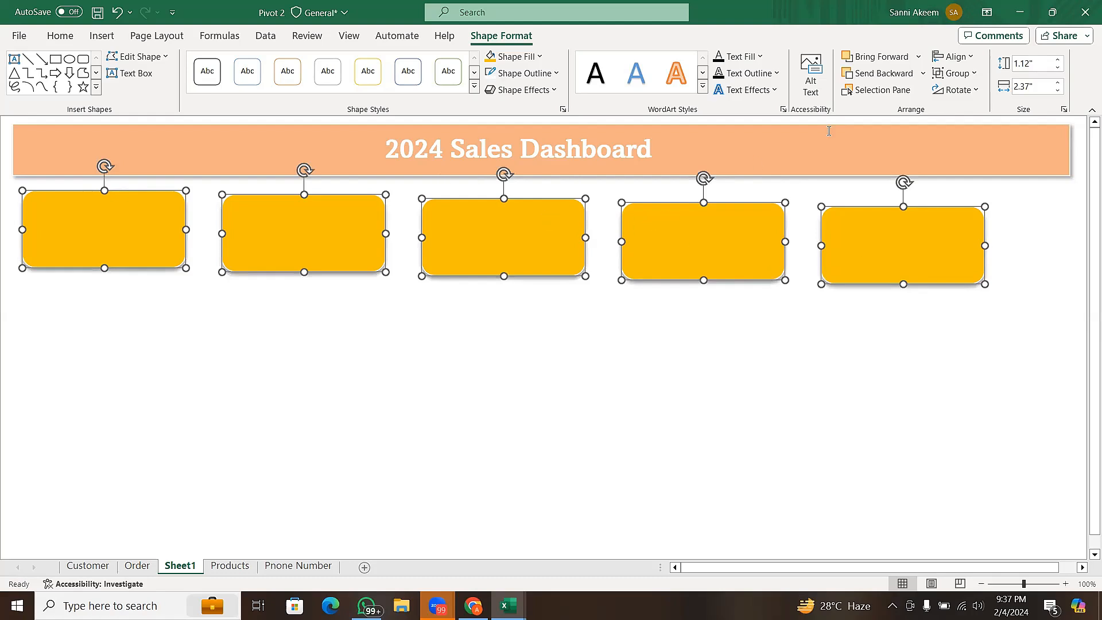
{"action": "left_click", "coordinate": [960, 61]}
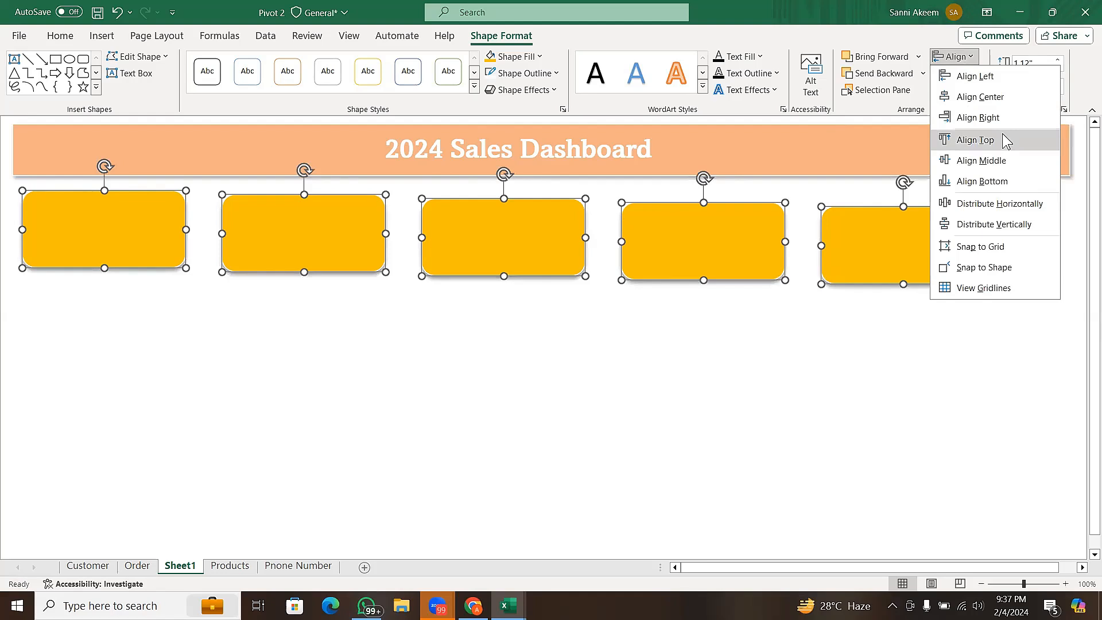
{"action": "left_click", "coordinate": [1003, 139]}
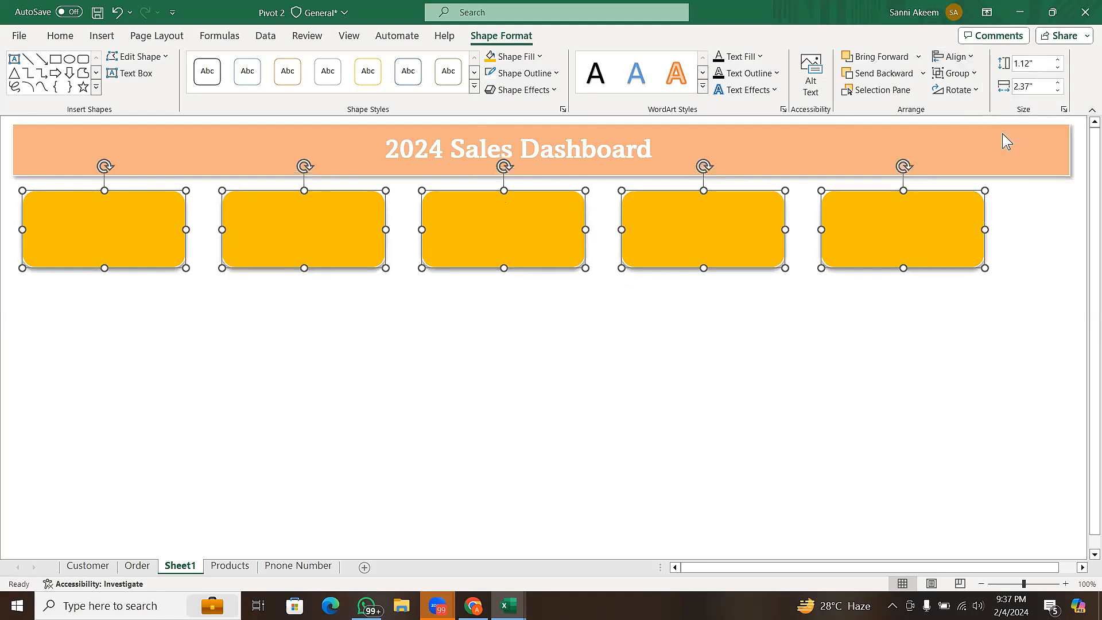
- Distribute the five cards horizontally, shift the whole row slightly right beneath the banner, and deselect it
{"action": "left_click", "coordinate": [956, 57]}
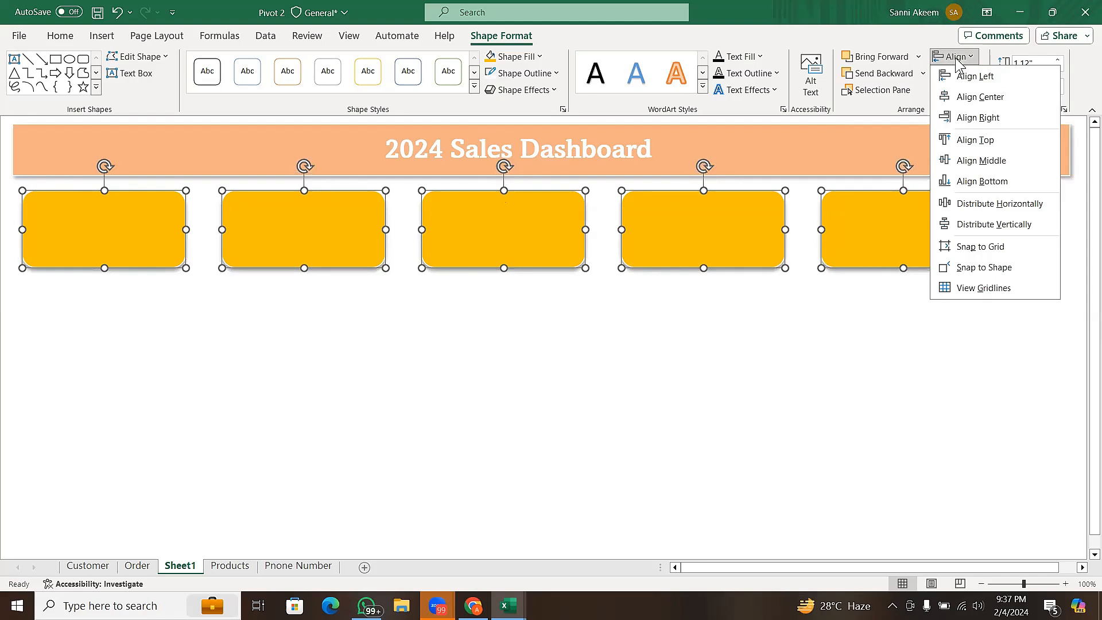
{"action": "left_click", "coordinate": [211, 192]}
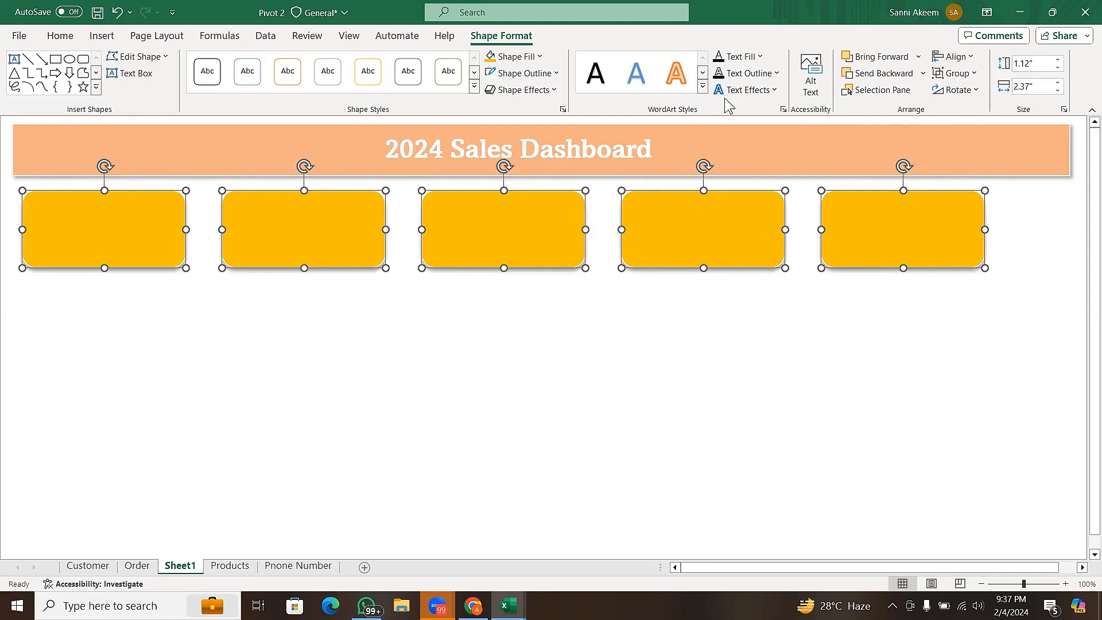
{"action": "left_click", "coordinate": [953, 58]}
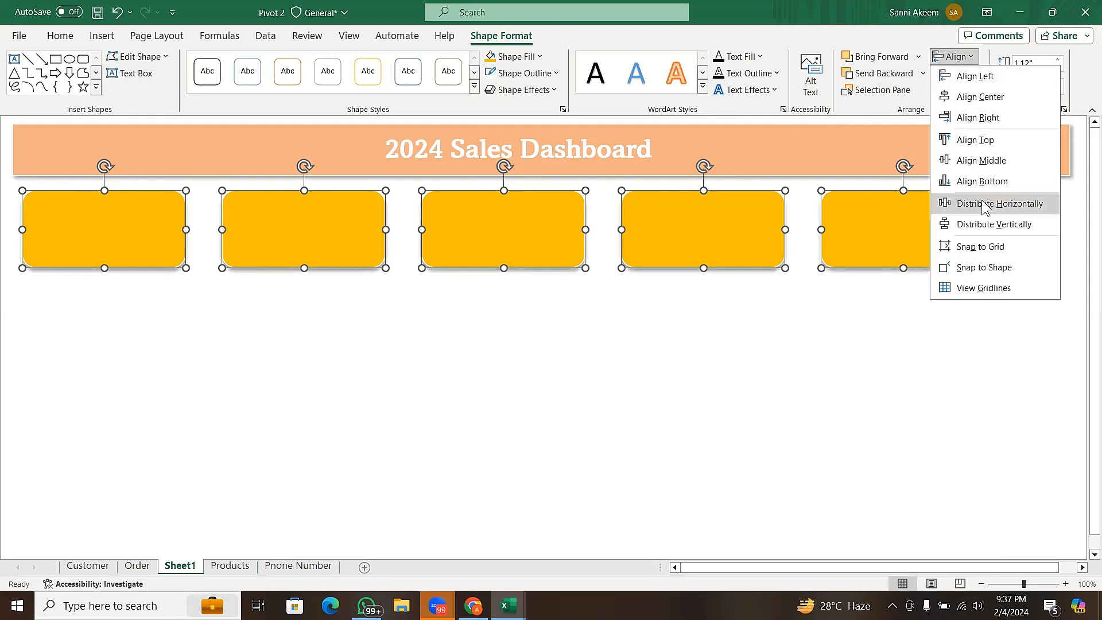
{"action": "left_click", "coordinate": [983, 204]}
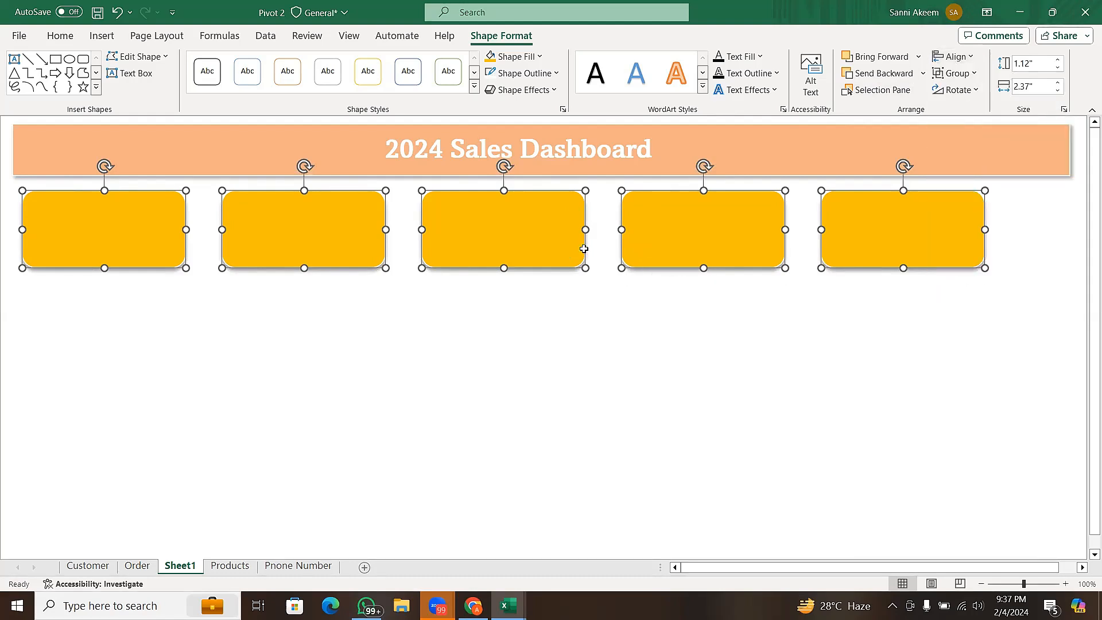
{"action": "left_click_drag", "start_coordinate": [529, 236], "coordinate": [556, 238]}
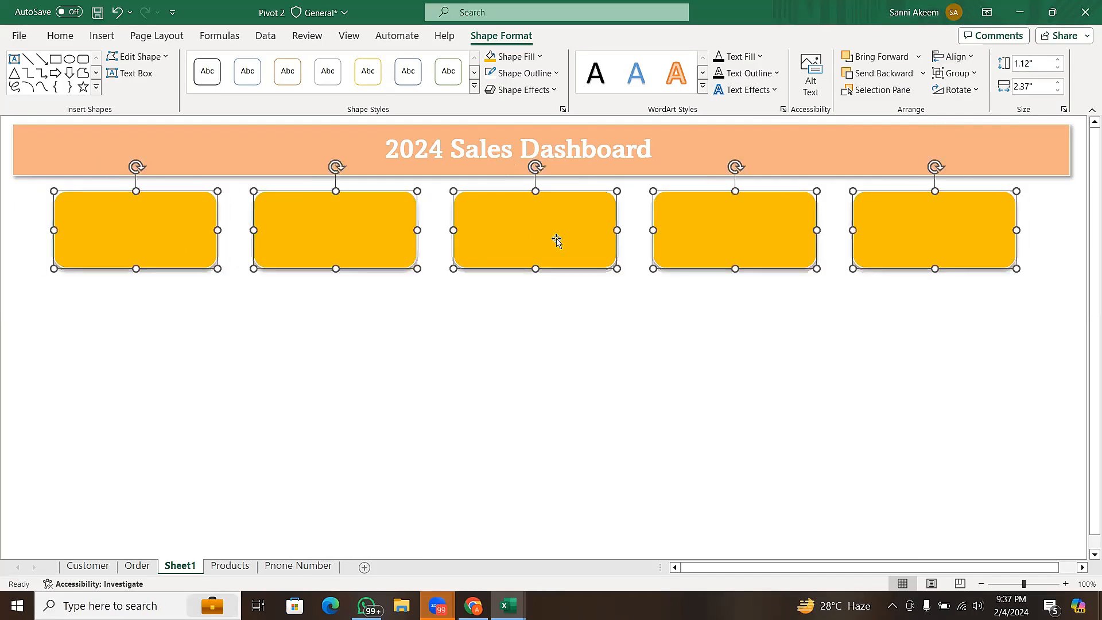
{"action": "left_click", "coordinate": [567, 342]}
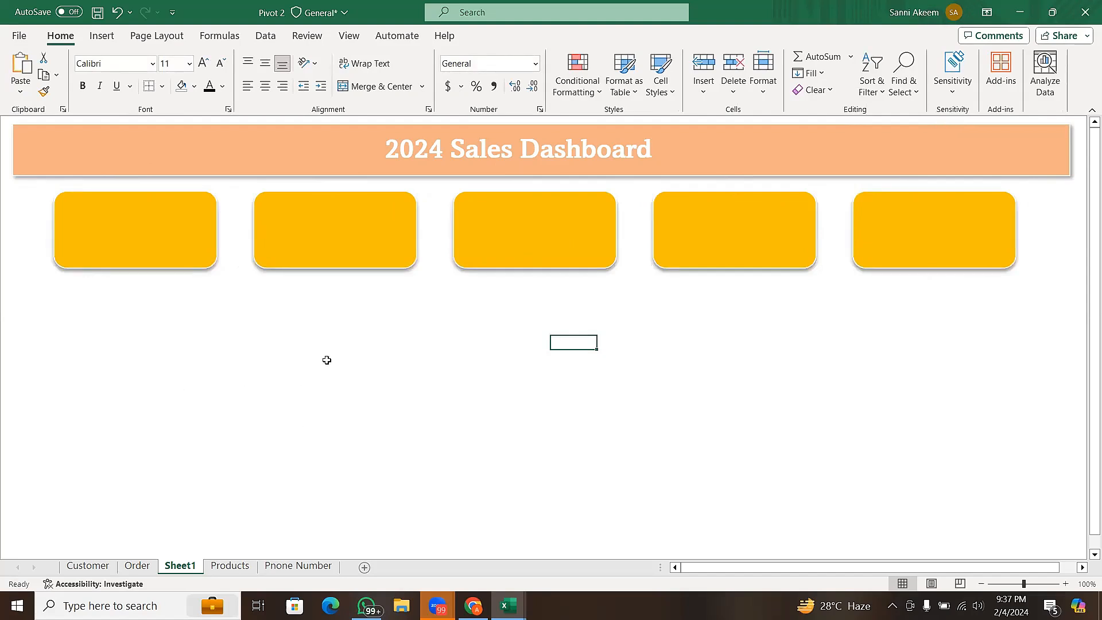
- Open the stock icon library and select the solid icon of people with a rising arrow
{"action": "left_click", "coordinate": [115, 37]}
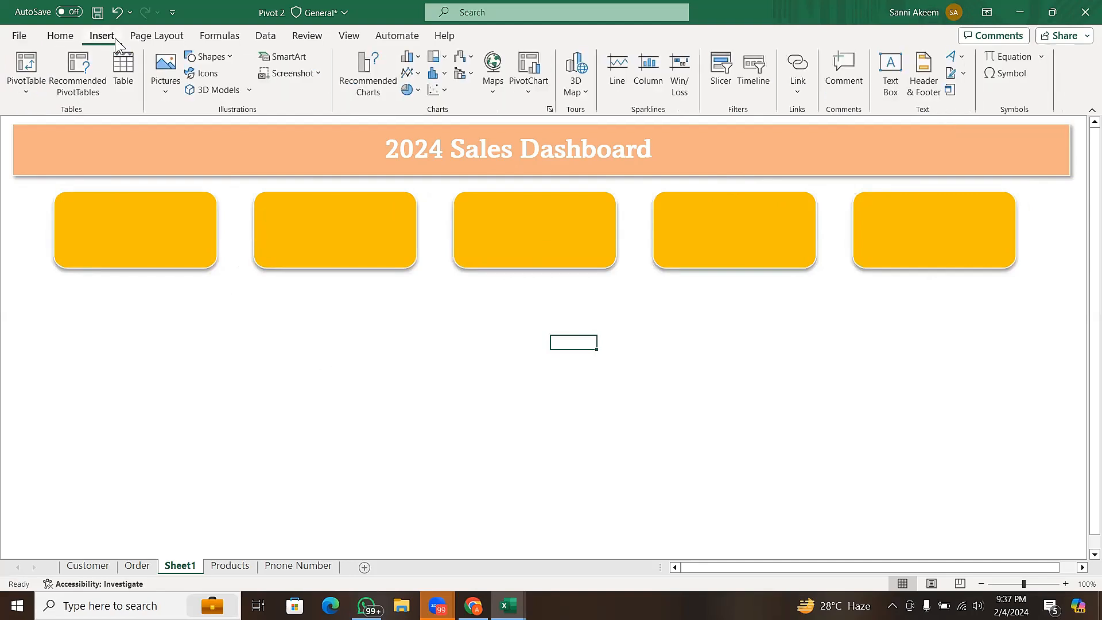
{"action": "left_click", "coordinate": [217, 75]}
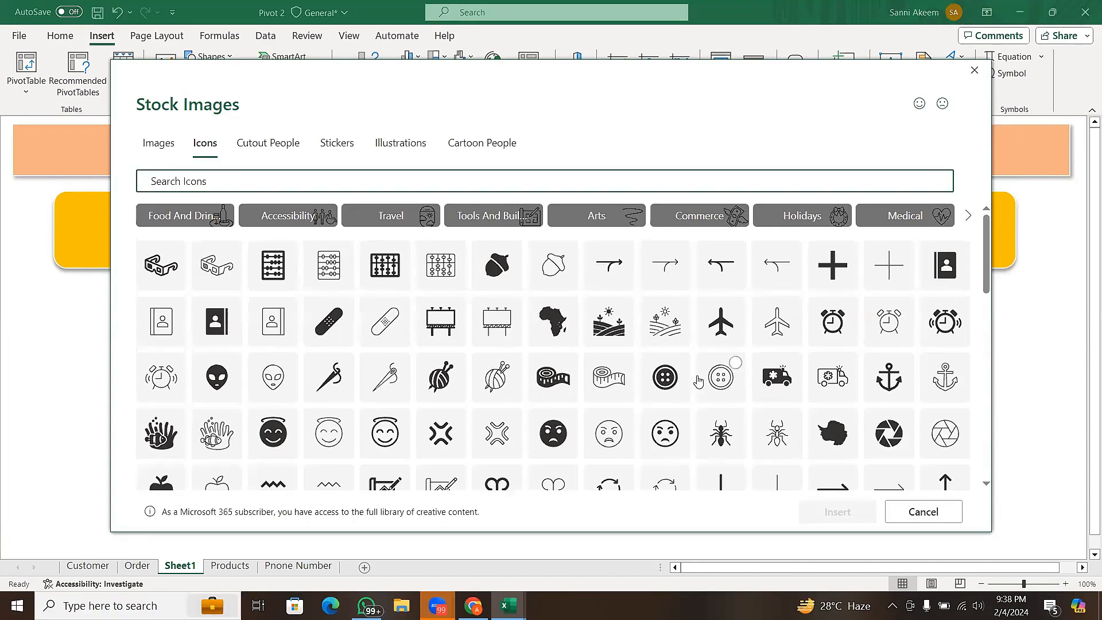
{"action": "left_click_drag", "start_coordinate": [986, 273], "coordinate": [986, 502]}
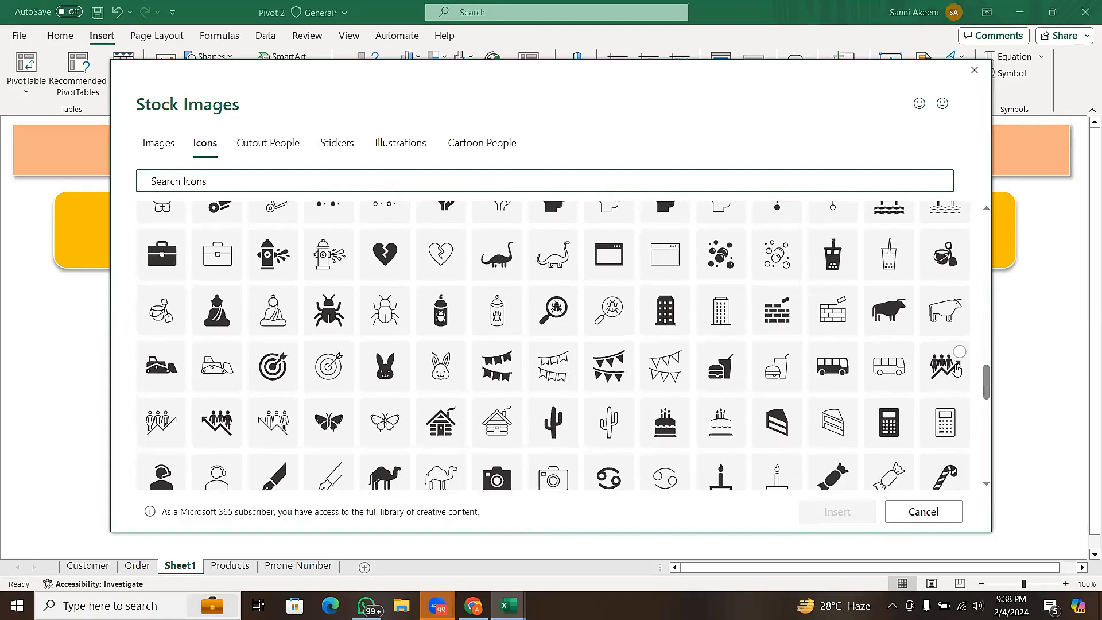
{"action": "left_click", "coordinate": [956, 369]}
{"action": "left_click", "coordinate": [958, 363]}
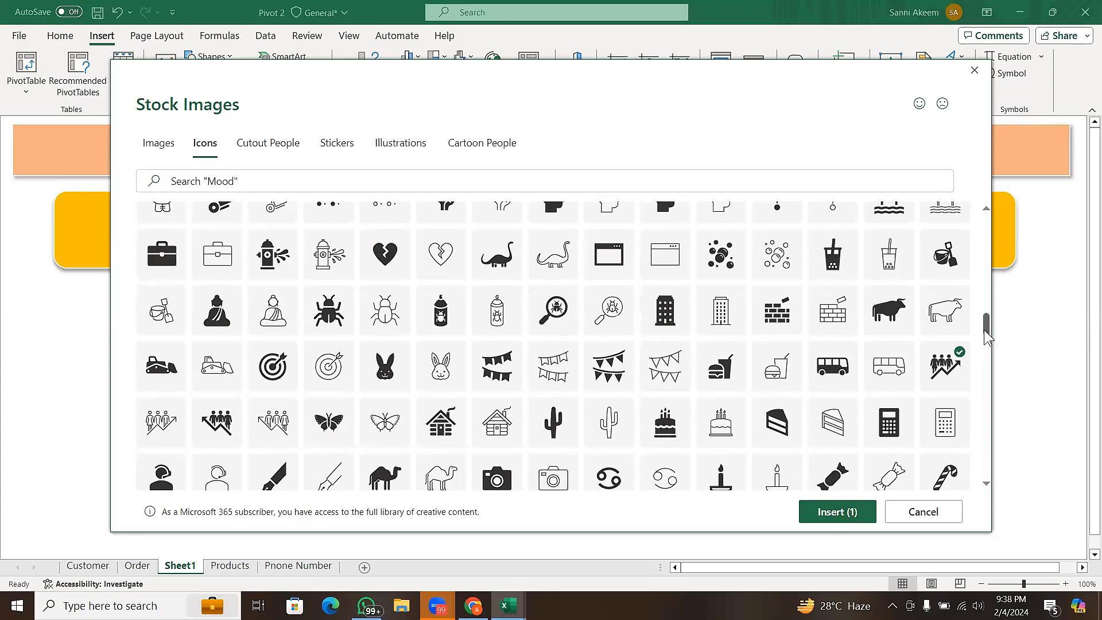
- Browse the stock icon library and glance at the illustrations for further icons that suit the gold cards
{"action": "left_click_drag", "start_coordinate": [984, 331], "coordinate": [989, 462]}
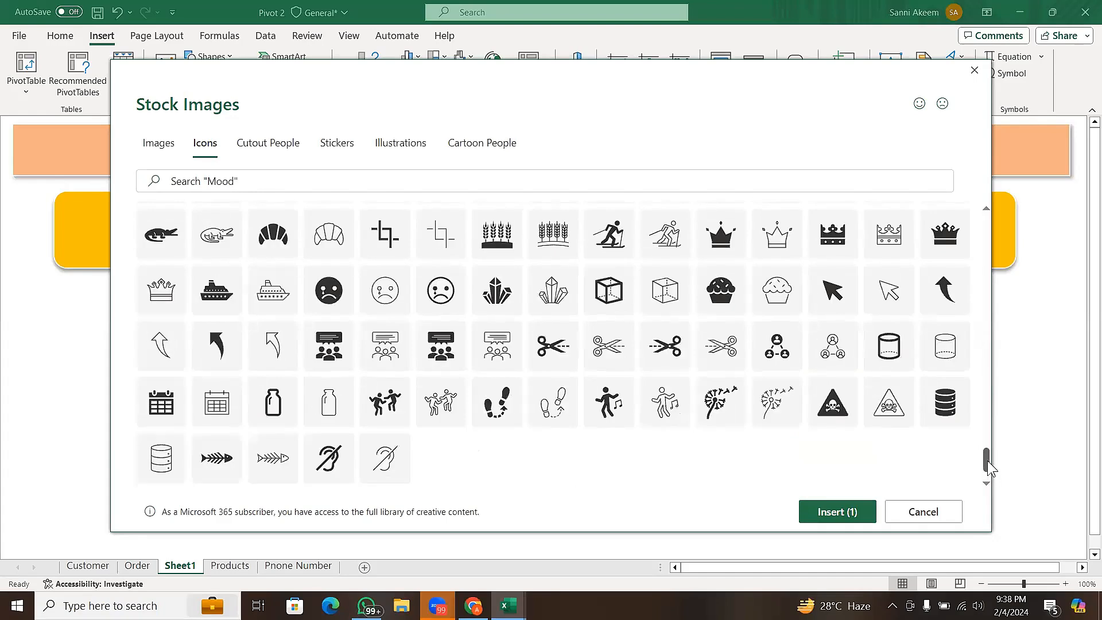
{"action": "scroll", "coordinate": [988, 462], "scroll_direction": "down", "scroll_amount": 5}
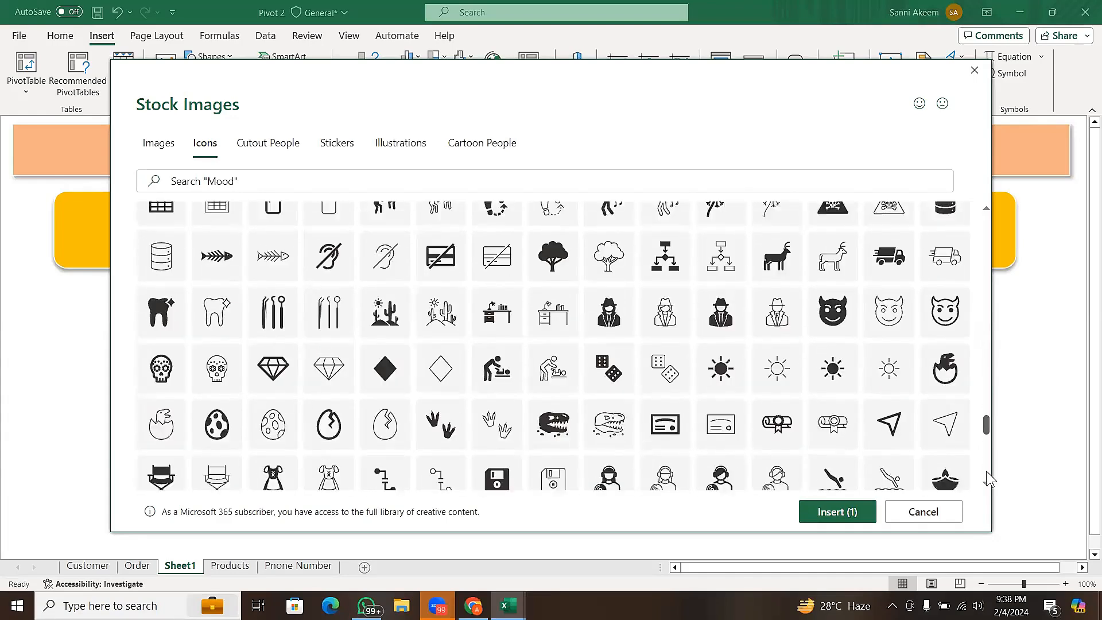
{"action": "scroll", "coordinate": [987, 476], "scroll_direction": "down", "scroll_amount": 4}
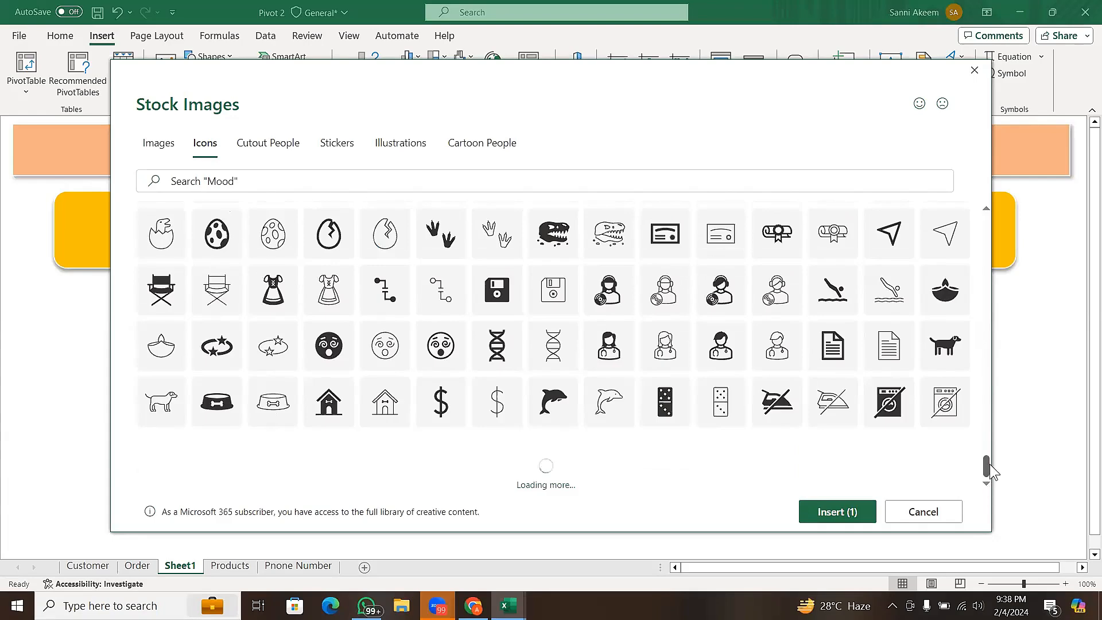
{"action": "scroll", "coordinate": [990, 471], "scroll_direction": "down", "scroll_amount": 2}
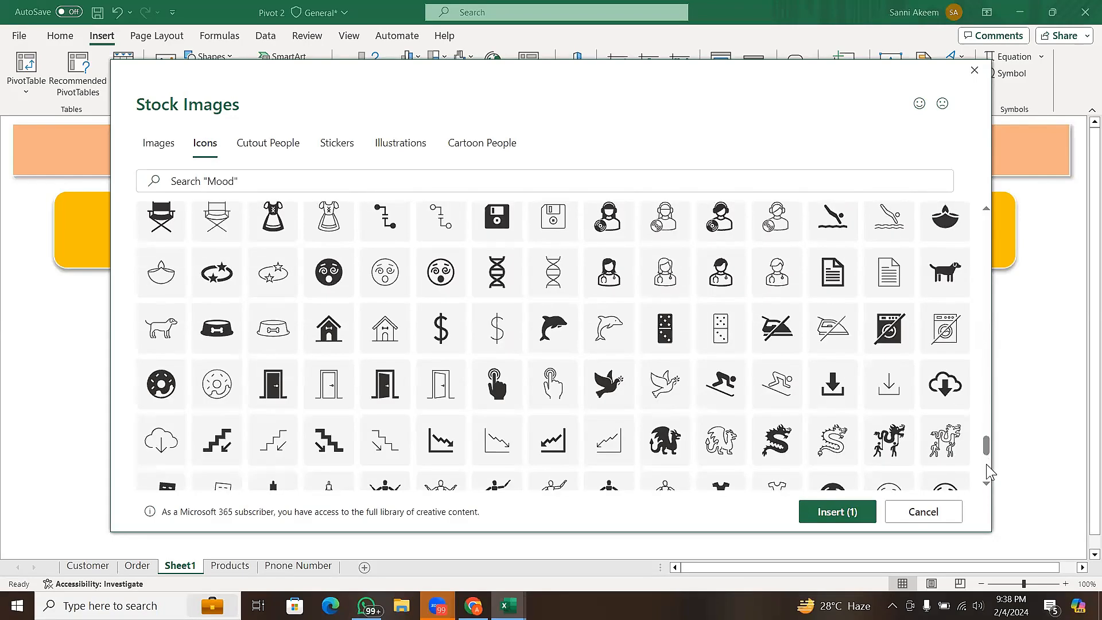
{"action": "scroll", "coordinate": [988, 465], "scroll_direction": "down", "scroll_amount": 5}
{"action": "scroll", "coordinate": [987, 466], "scroll_direction": "down", "scroll_amount": 3}
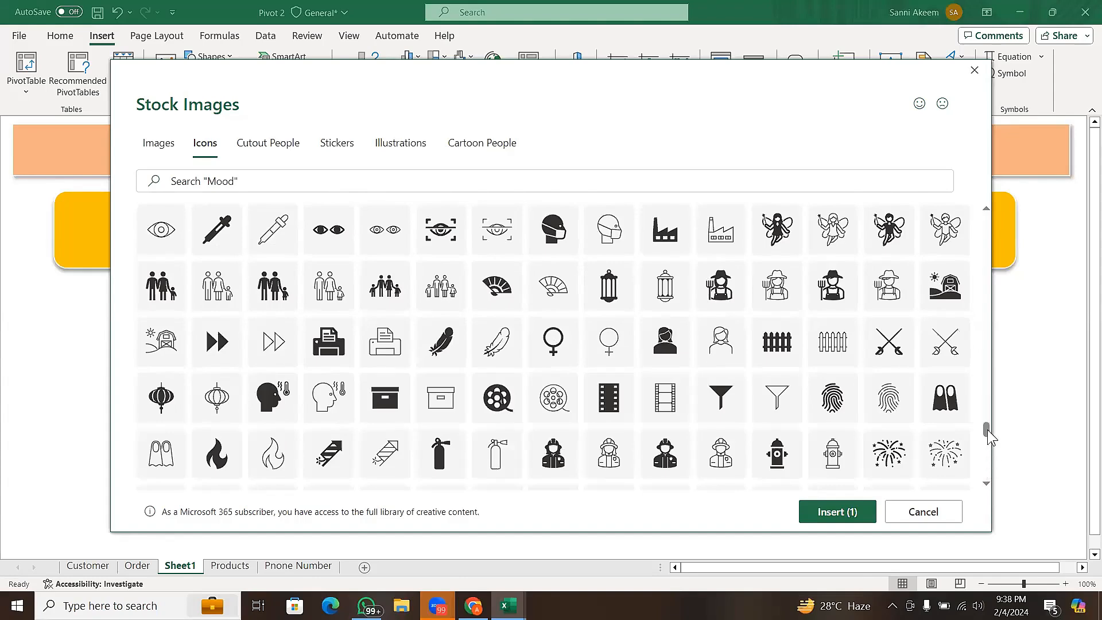
{"action": "left_click_drag", "start_coordinate": [987, 431], "coordinate": [989, 462]}
{"action": "left_click", "coordinate": [987, 467]}
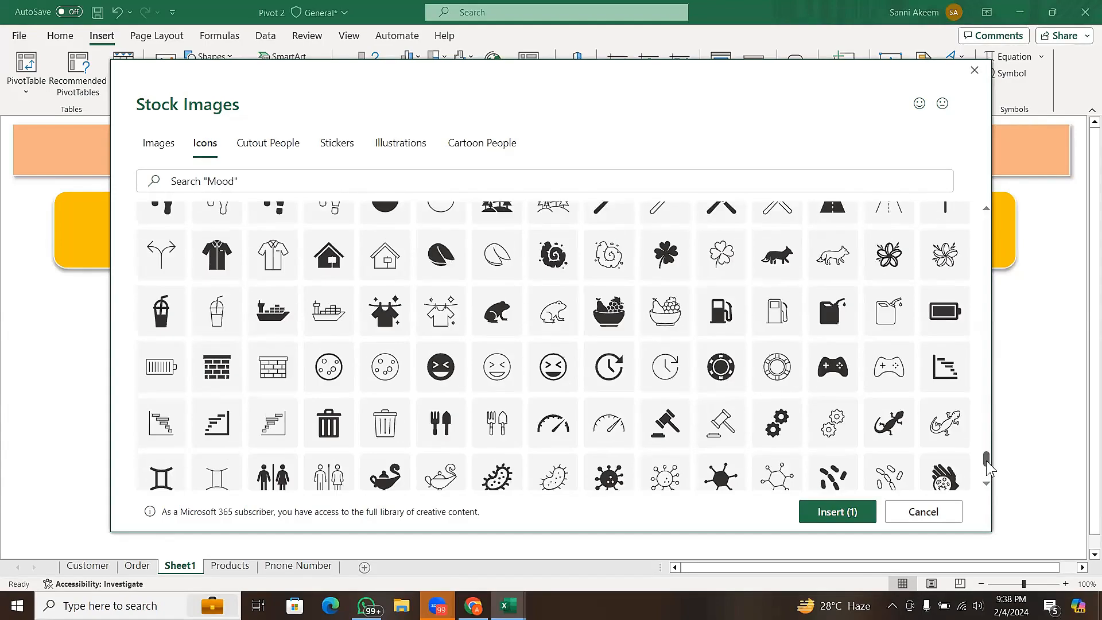
{"action": "left_click", "coordinate": [987, 467]}
{"action": "left_click", "coordinate": [987, 475]}
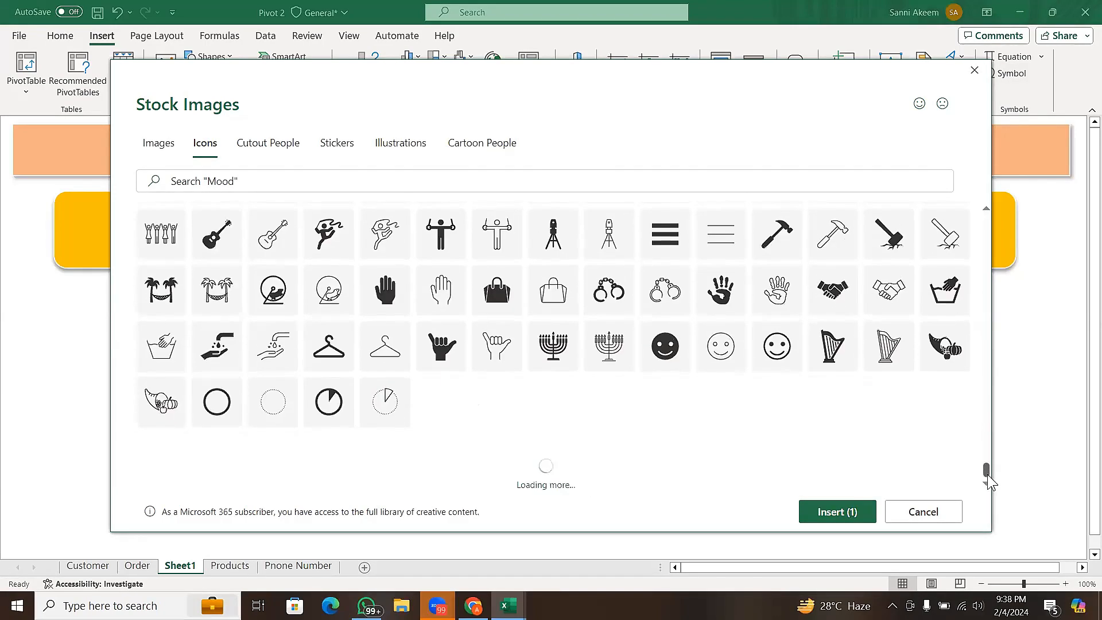
{"action": "left_click", "coordinate": [988, 474]}
{"action": "left_click", "coordinate": [987, 473]}
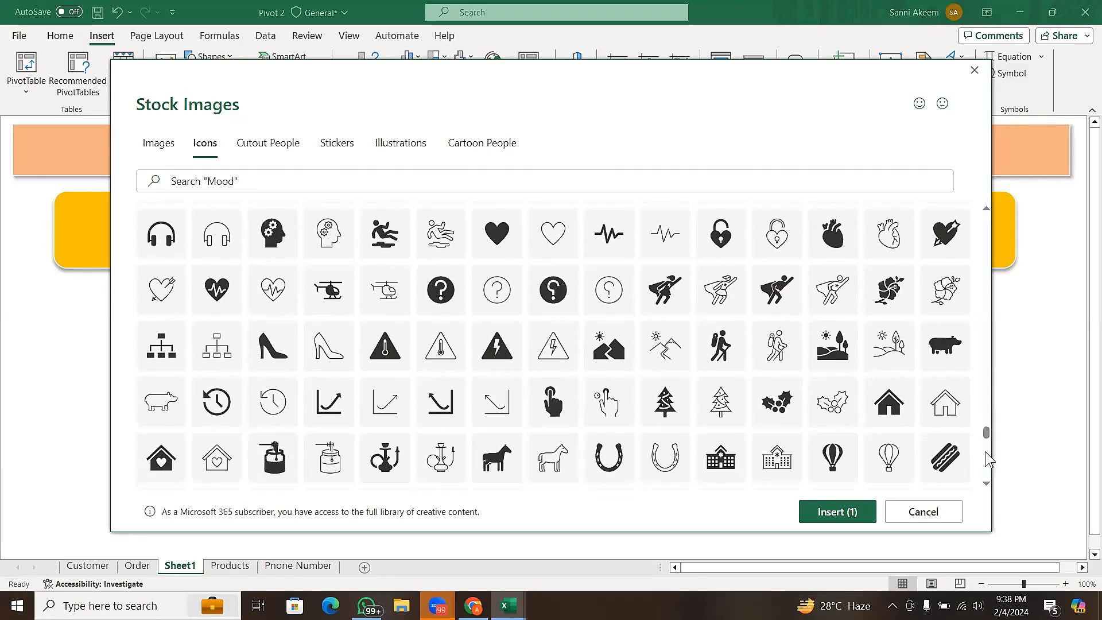
{"action": "left_click_drag", "start_coordinate": [986, 431], "coordinate": [986, 426]}
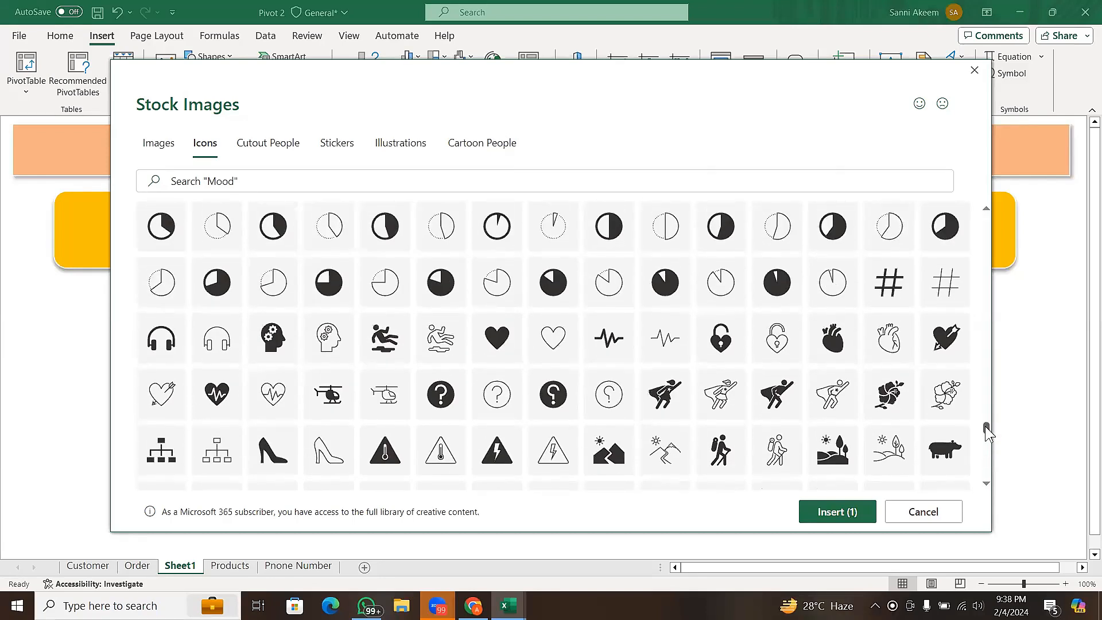
{"action": "left_click_drag", "start_coordinate": [985, 426], "coordinate": [988, 465]}
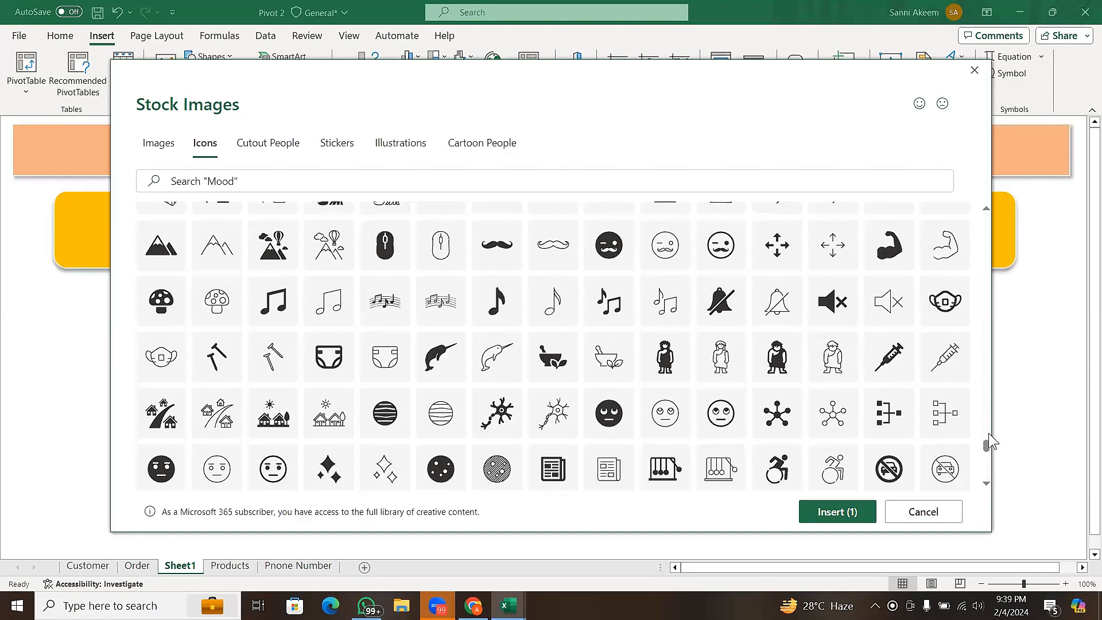
{"action": "left_click_drag", "start_coordinate": [988, 446], "coordinate": [987, 342]}
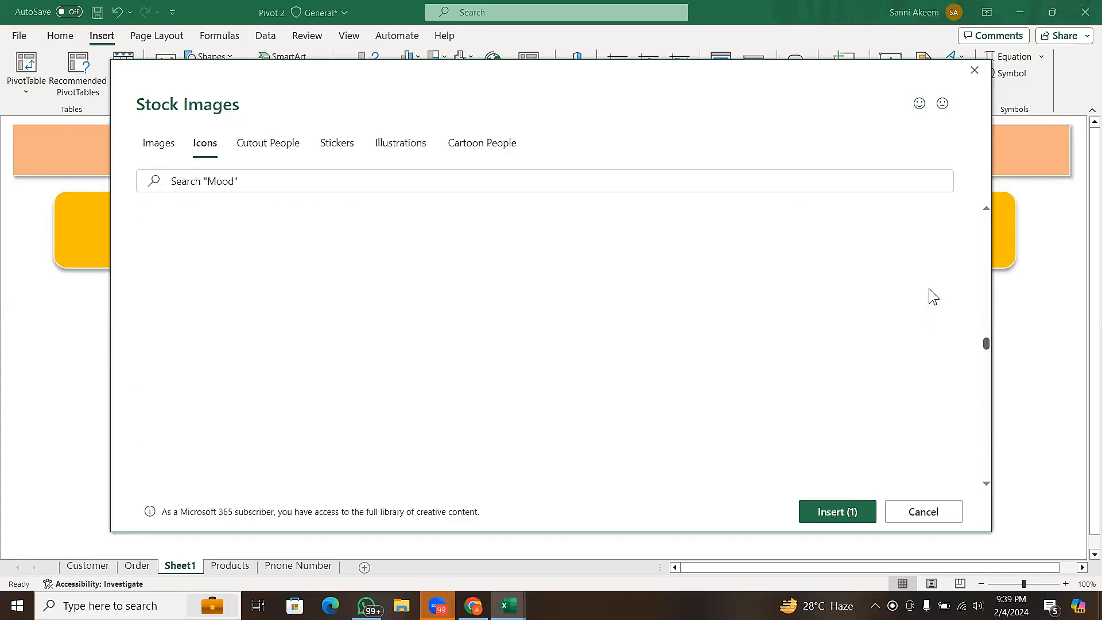
{"action": "left_click", "coordinate": [394, 140]}
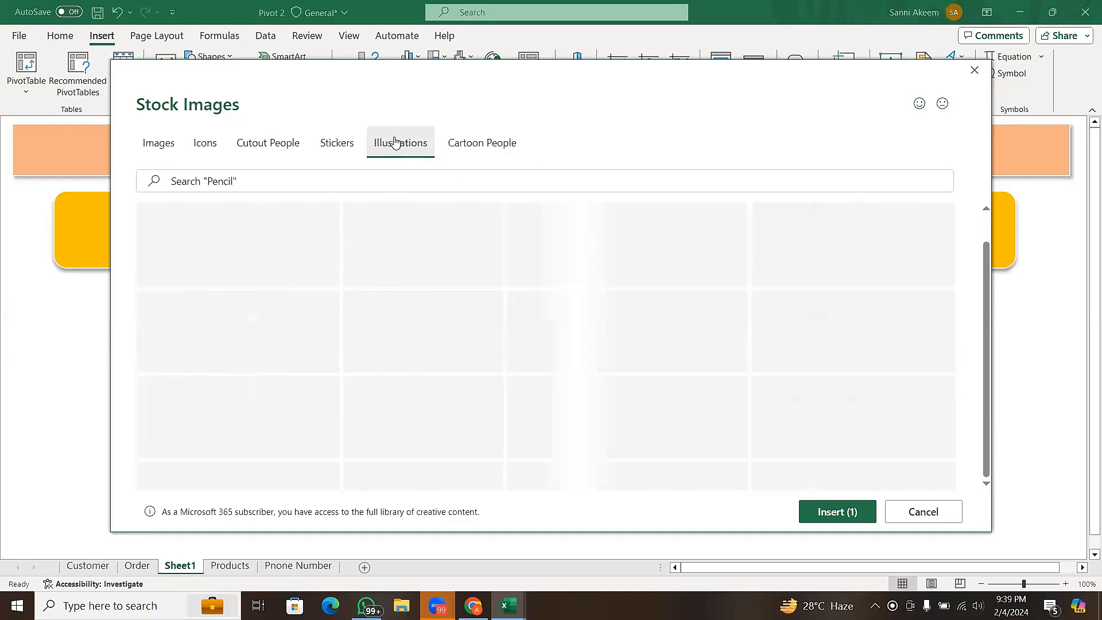
{"action": "left_click", "coordinate": [205, 147]}
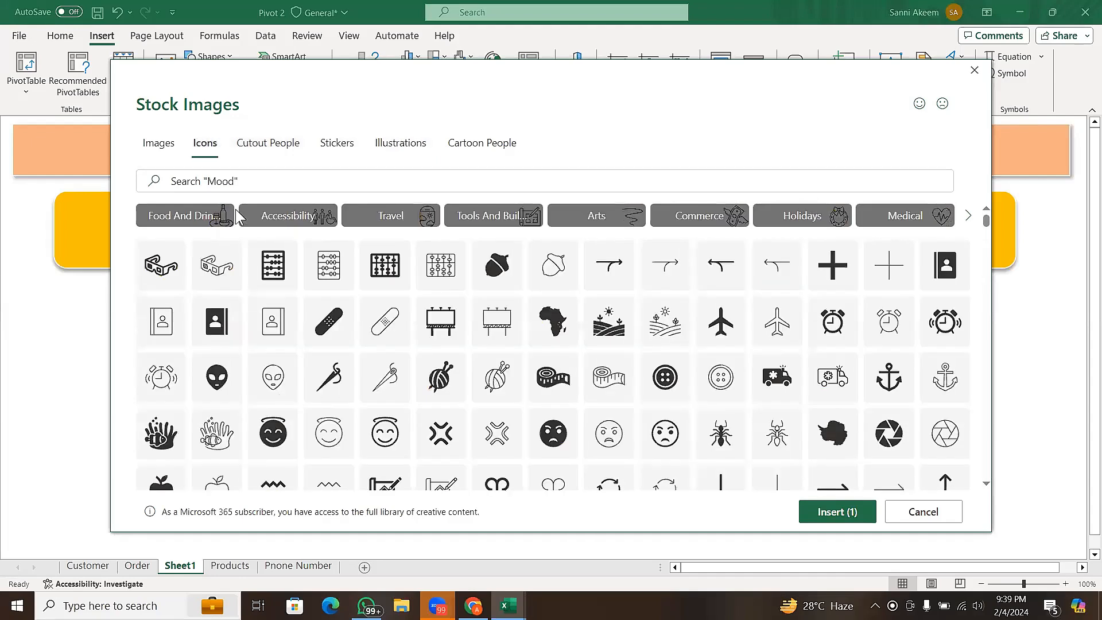
- Search the icons for "chart", add the solid rising bars, rising line chart and presentation-board bar chart, insert the selection, and deselect the inserted icons
{"action": "left_click", "coordinate": [246, 185]}
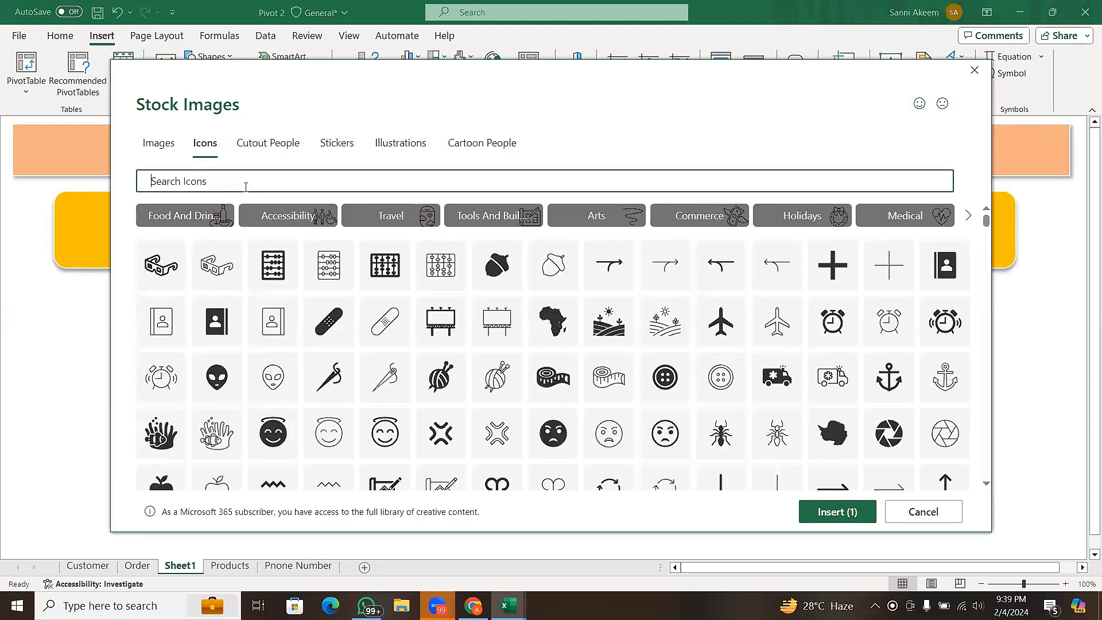
{"action": "type", "text": "chart"}
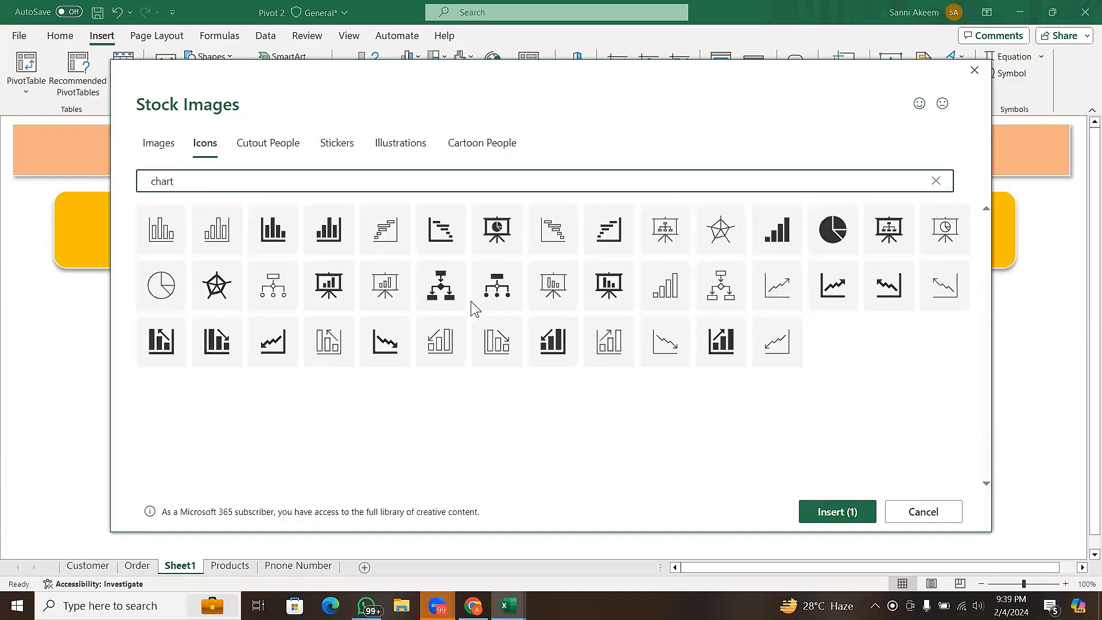
{"action": "left_click", "coordinate": [790, 228]}
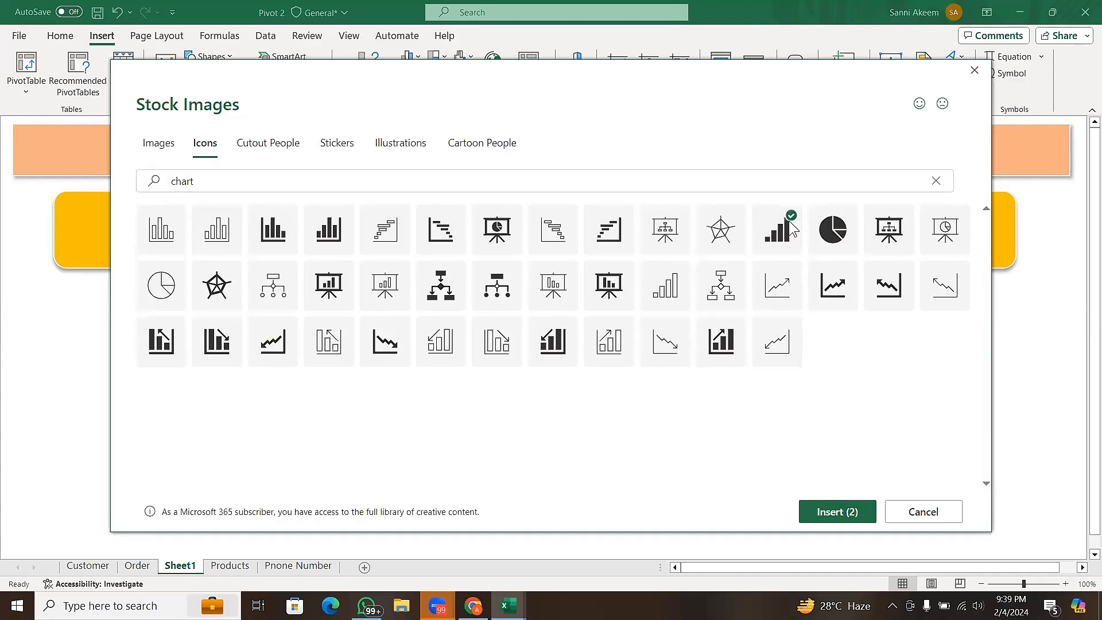
{"action": "left_click", "coordinate": [849, 276]}
{"action": "left_click", "coordinate": [342, 277]}
{"action": "left_click", "coordinate": [852, 517]}
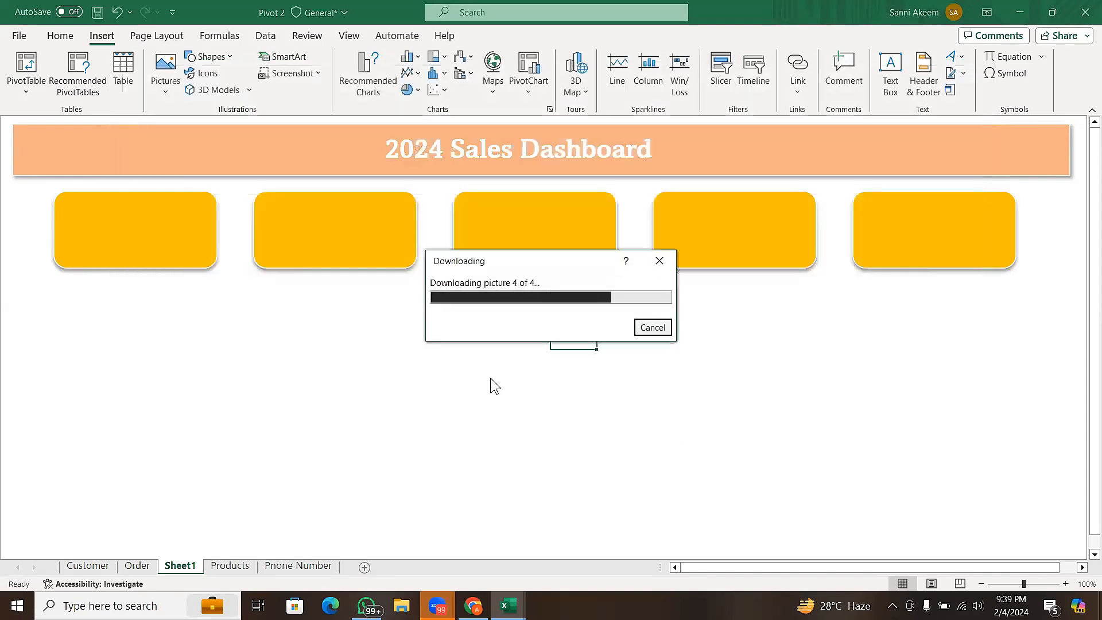
{"action": "left_click", "coordinate": [749, 417]}
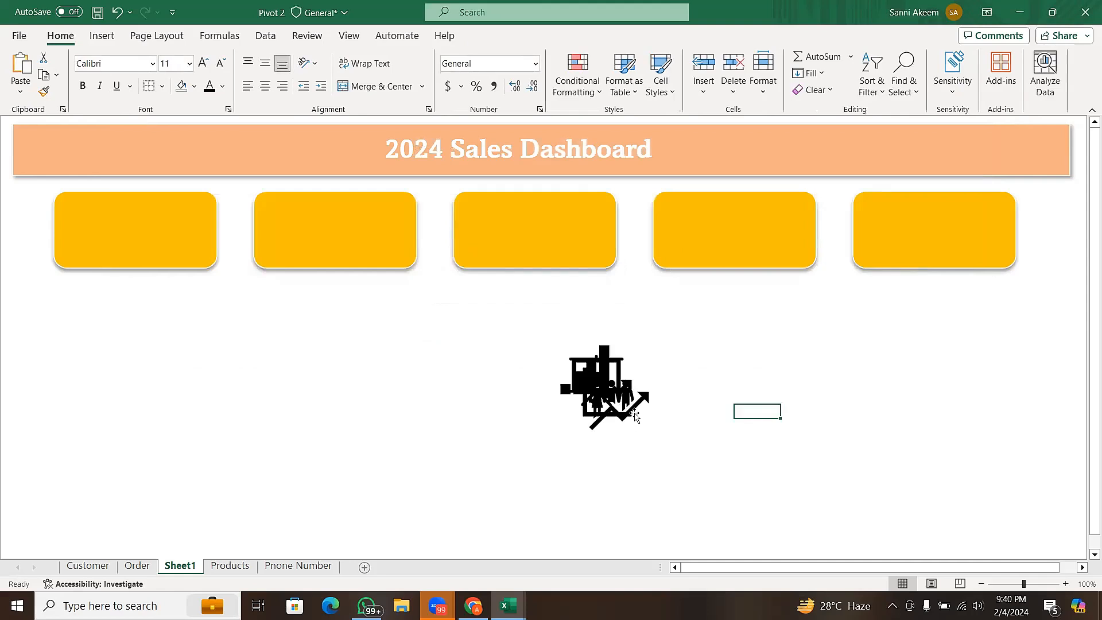
- Move the people-with-rising-arrow icon onto the left side of the first gold card, keeping the cards in their row
{"action": "left_click_drag", "start_coordinate": [635, 417], "coordinate": [251, 256]}
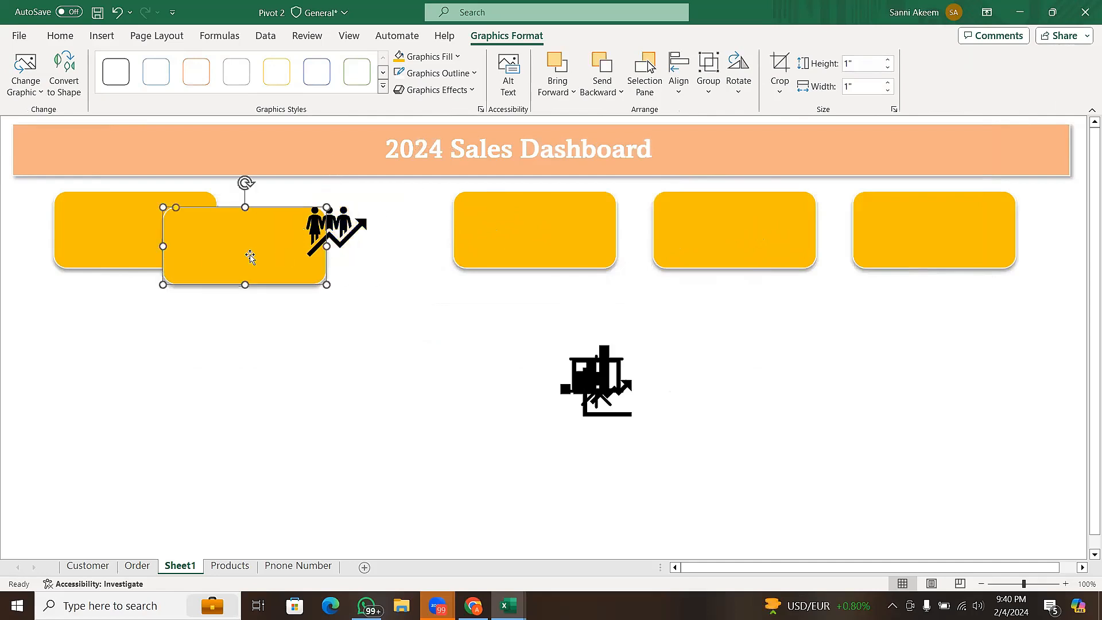
{"action": "key", "text": "ctrl+z"}
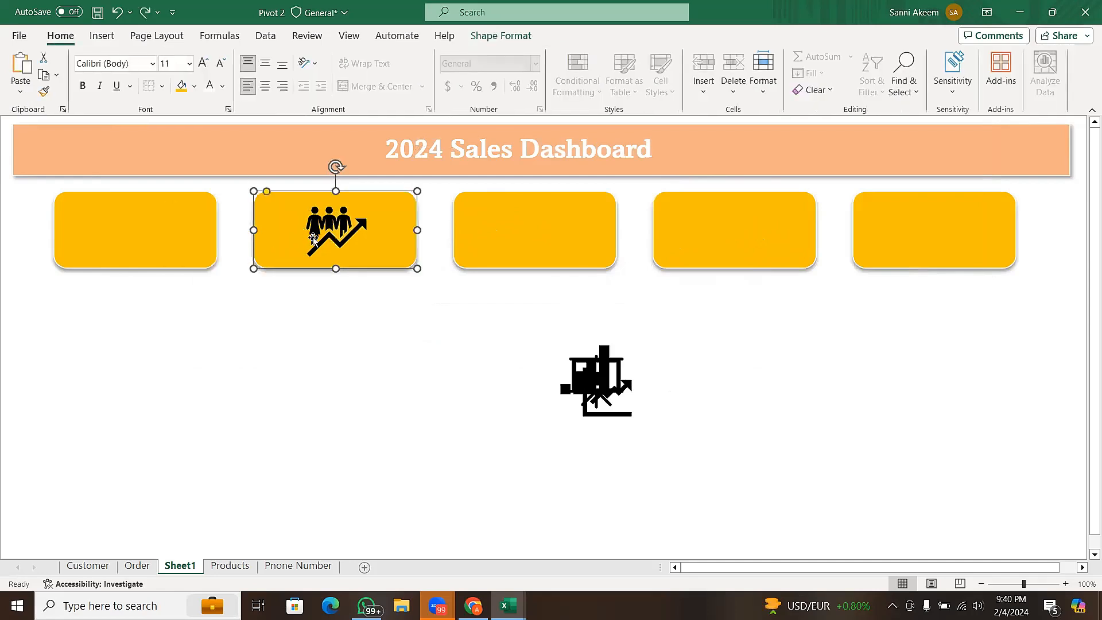
{"action": "left_click", "coordinate": [337, 228]}
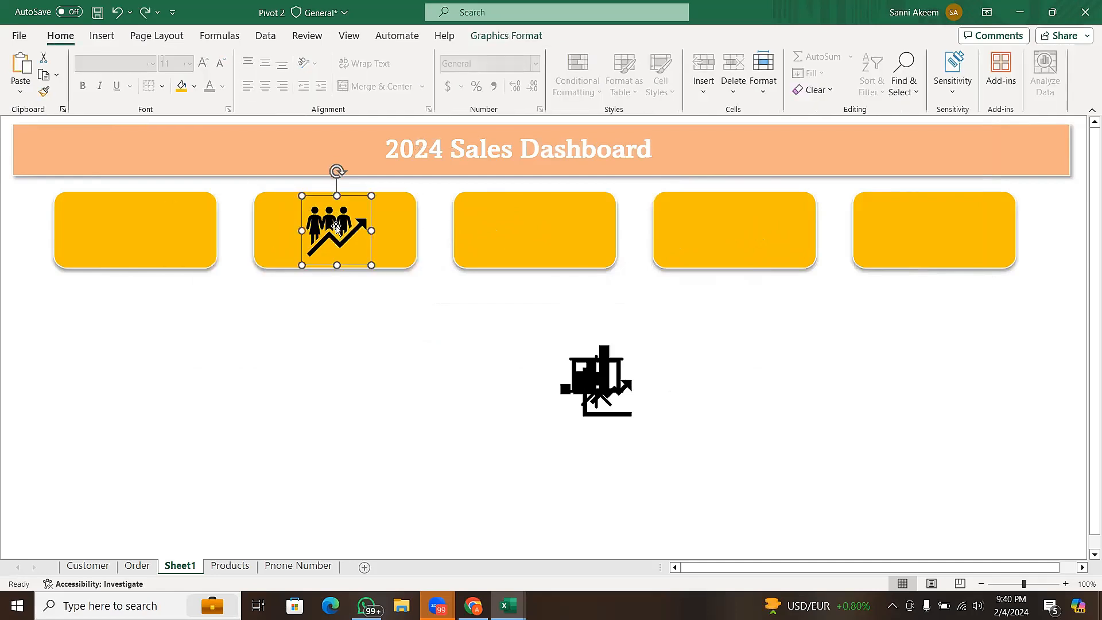
{"action": "left_click_drag", "start_coordinate": [337, 227], "coordinate": [98, 233]}
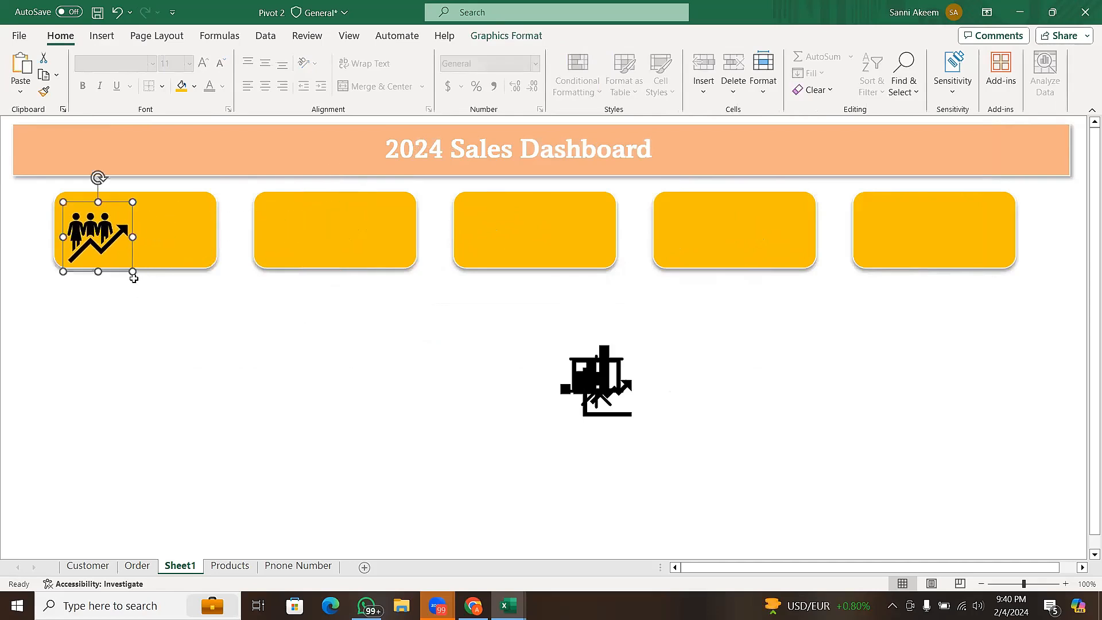
- Shrink the people icon on the first card to about 0.62" by 0.62", centred vertically in the card
{"action": "left_click_drag", "start_coordinate": [133, 272], "coordinate": [113, 252]}
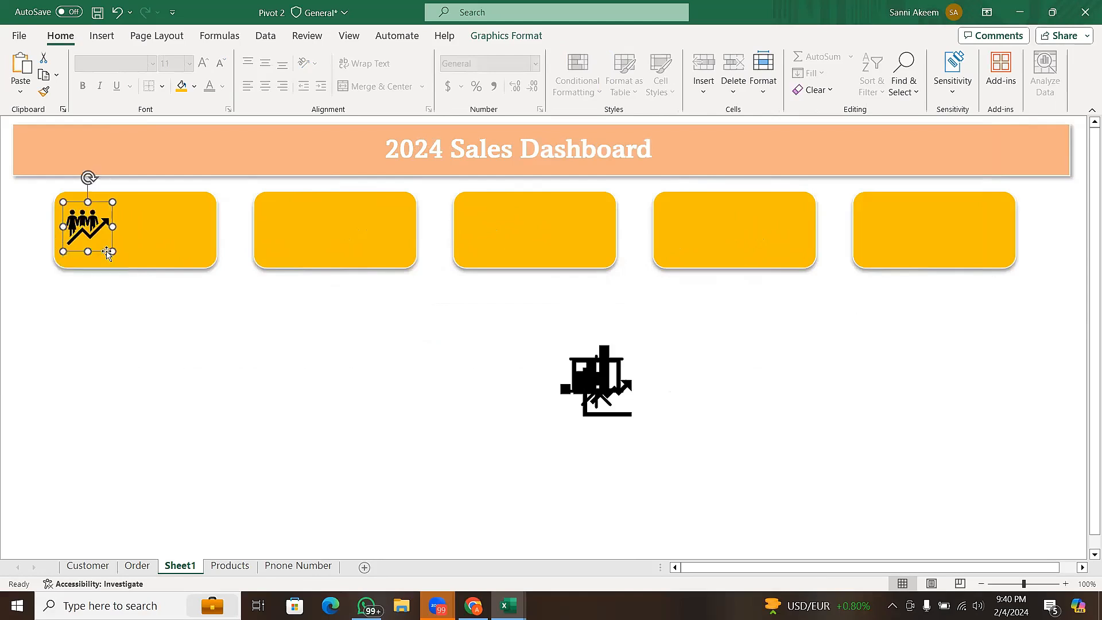
{"action": "left_click", "coordinate": [77, 228]}
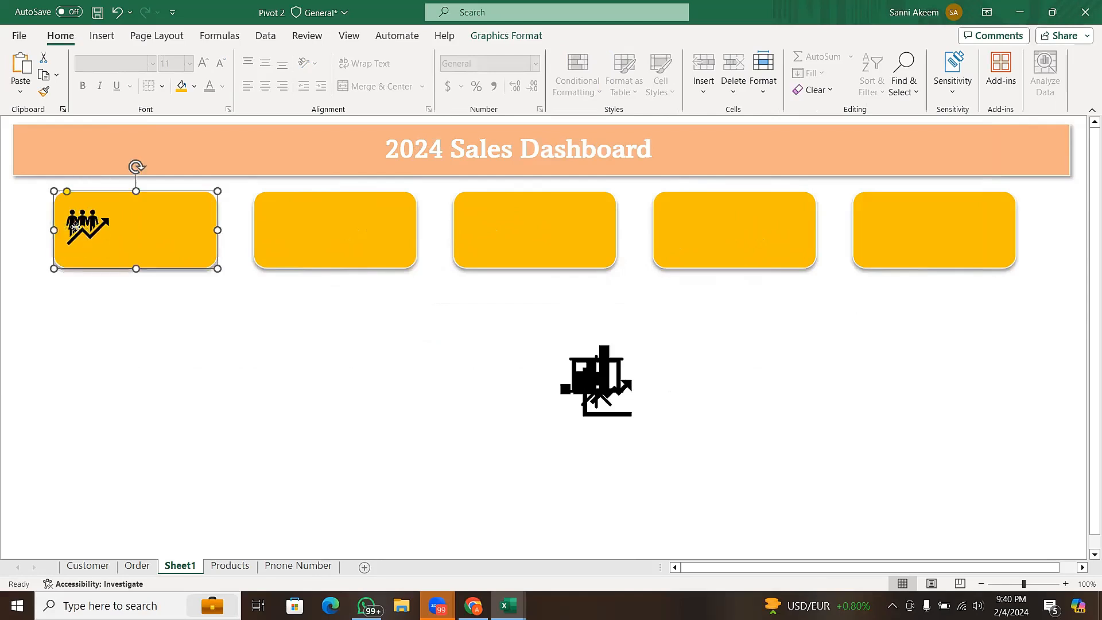
{"action": "left_click_drag", "start_coordinate": [73, 228], "coordinate": [79, 230]}
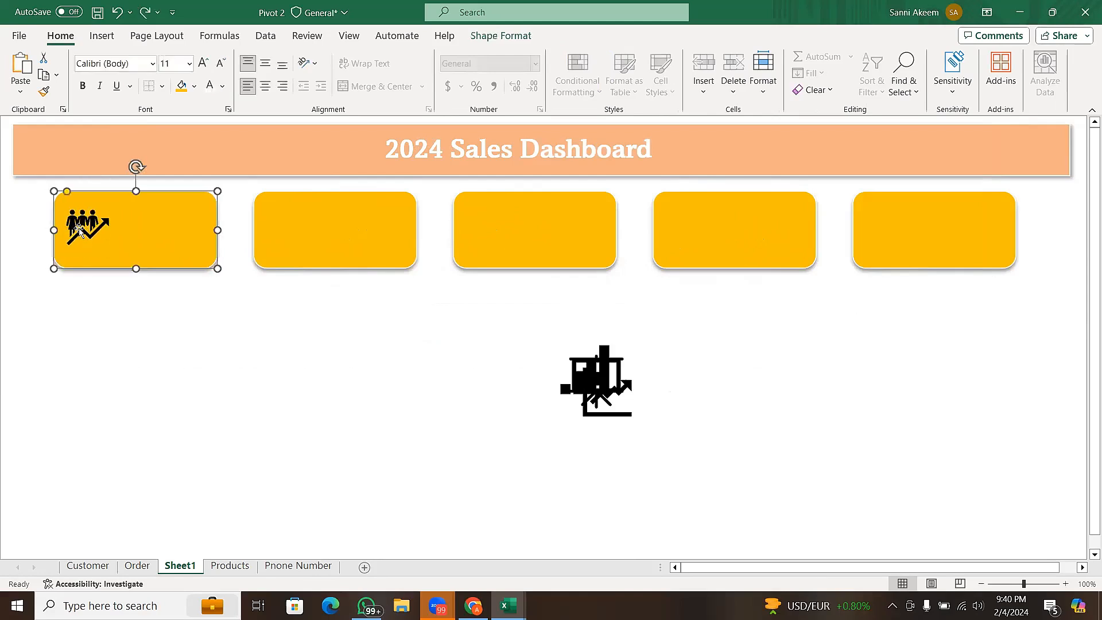
{"action": "left_click", "coordinate": [80, 223]}
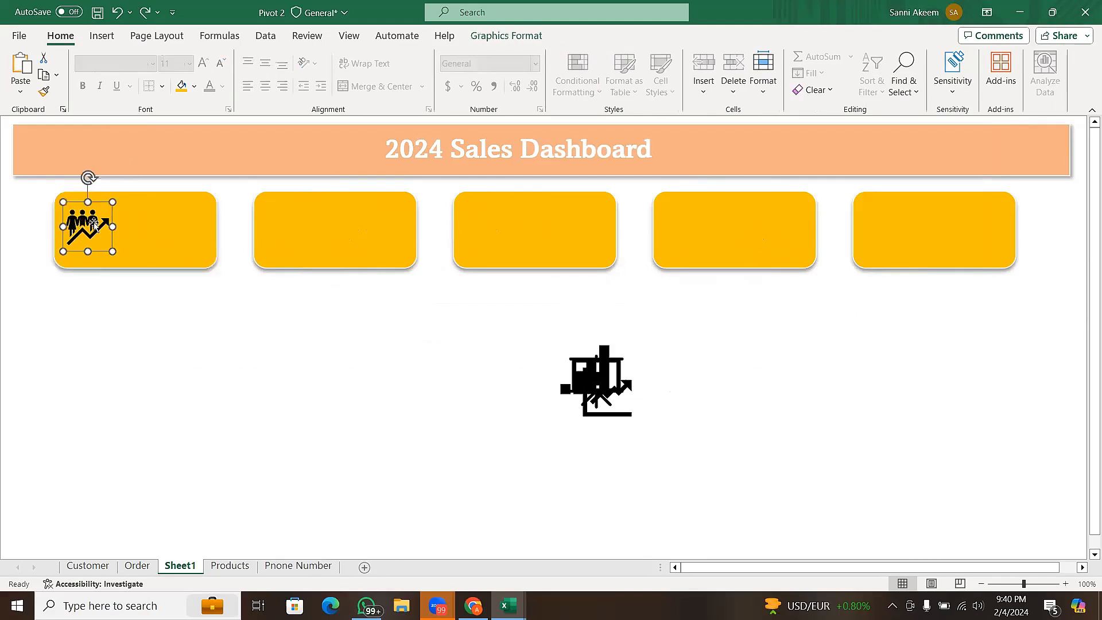
{"action": "left_click_drag", "start_coordinate": [110, 203], "coordinate": [107, 209]}
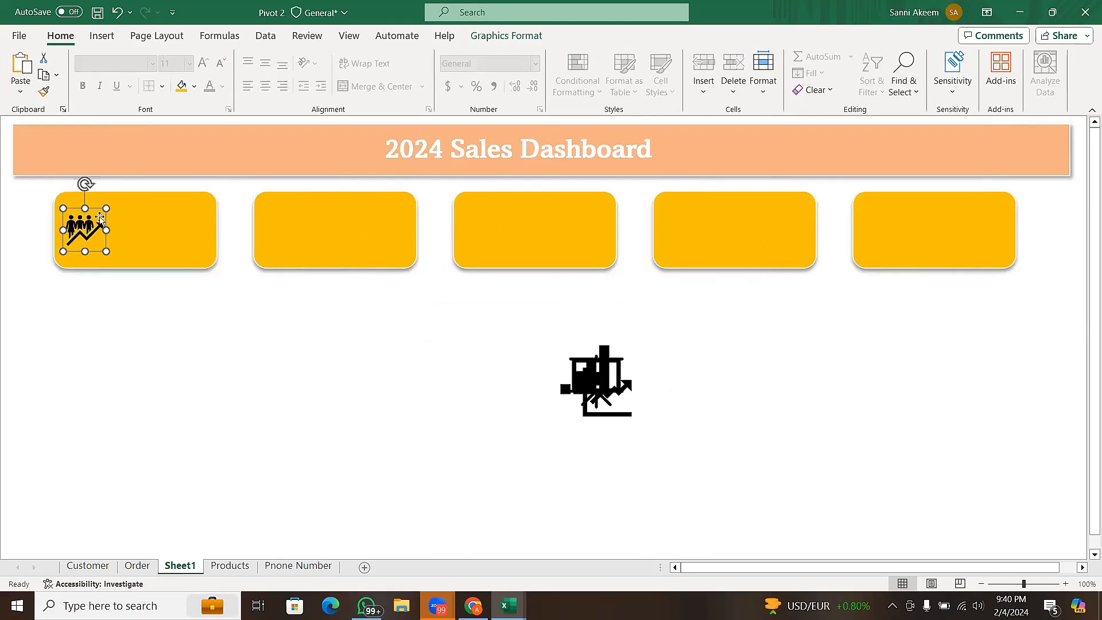
- Set the graphics fill of the first card's people icon to the black theme color
{"action": "left_click", "coordinate": [504, 37]}
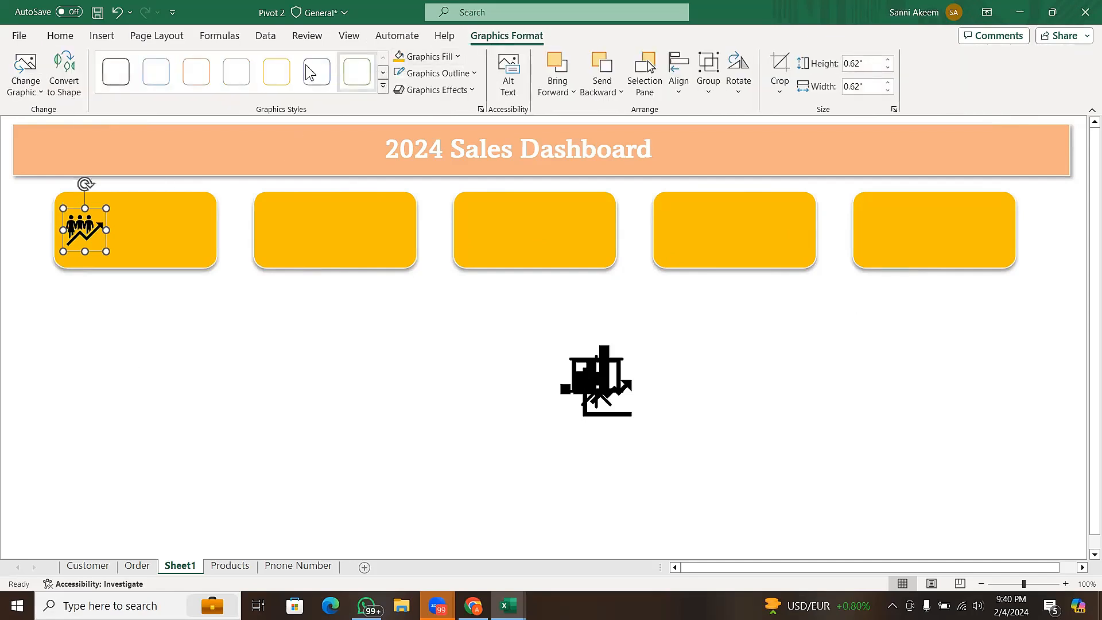
{"action": "left_click", "coordinate": [458, 57]}
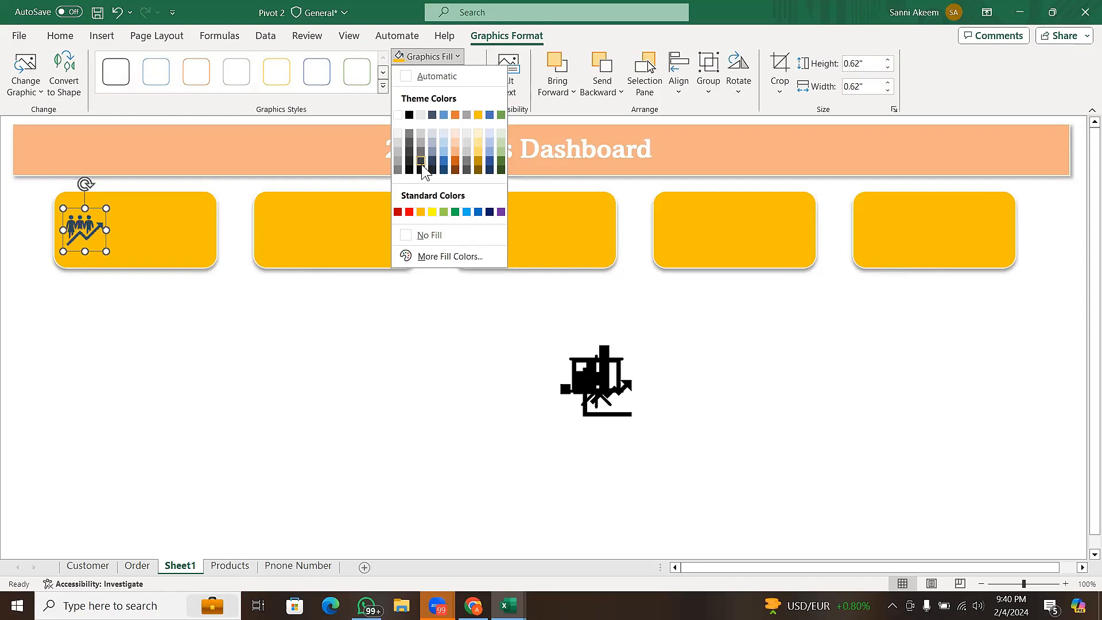
{"action": "left_click", "coordinate": [409, 115]}
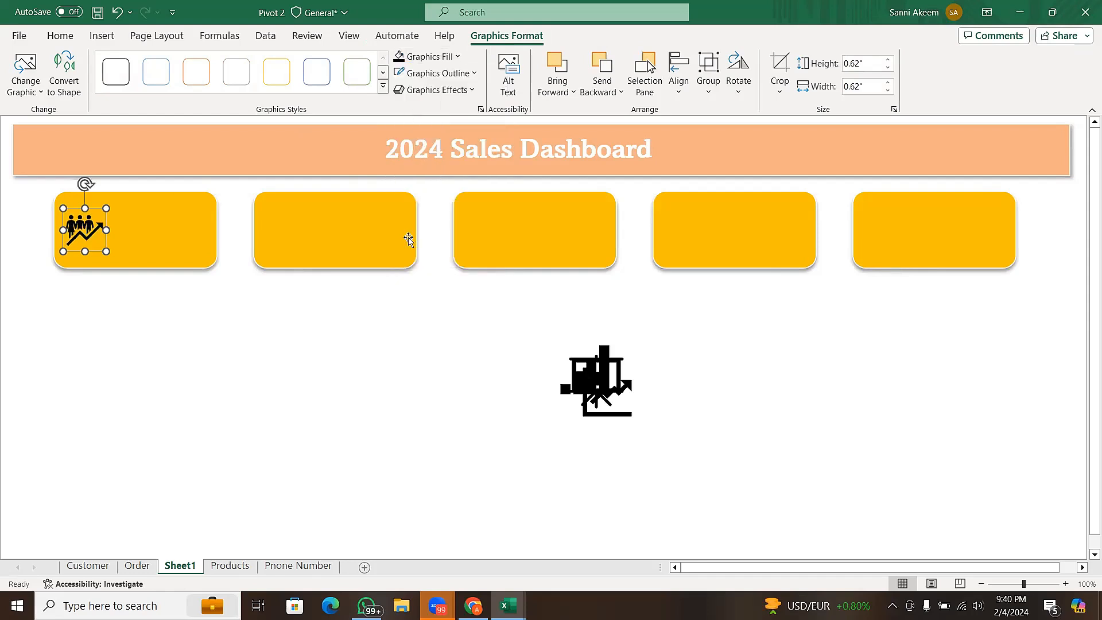
- Move the line chart icon onto the left side of the fifth gold card and shrink it to about 0.53"
{"action": "left_click", "coordinate": [608, 396]}
{"action": "left_click_drag", "start_coordinate": [627, 384], "coordinate": [890, 231]}
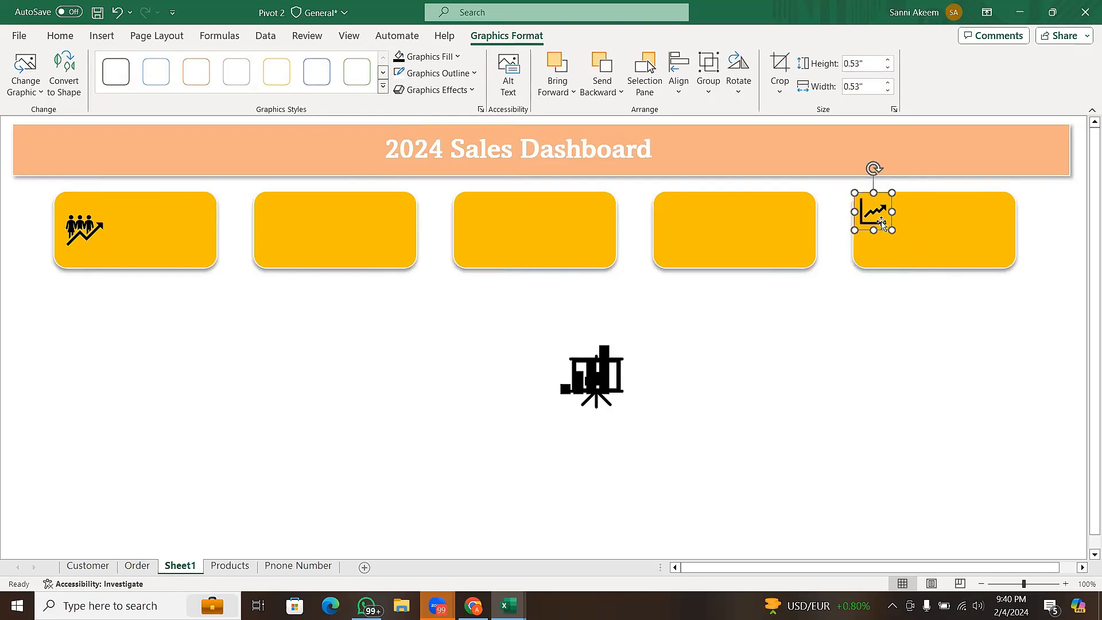
- Nudge the line chart icon down to the vertical middle of the fifth card and shrink it slightly
{"action": "left_click", "coordinate": [877, 225]}
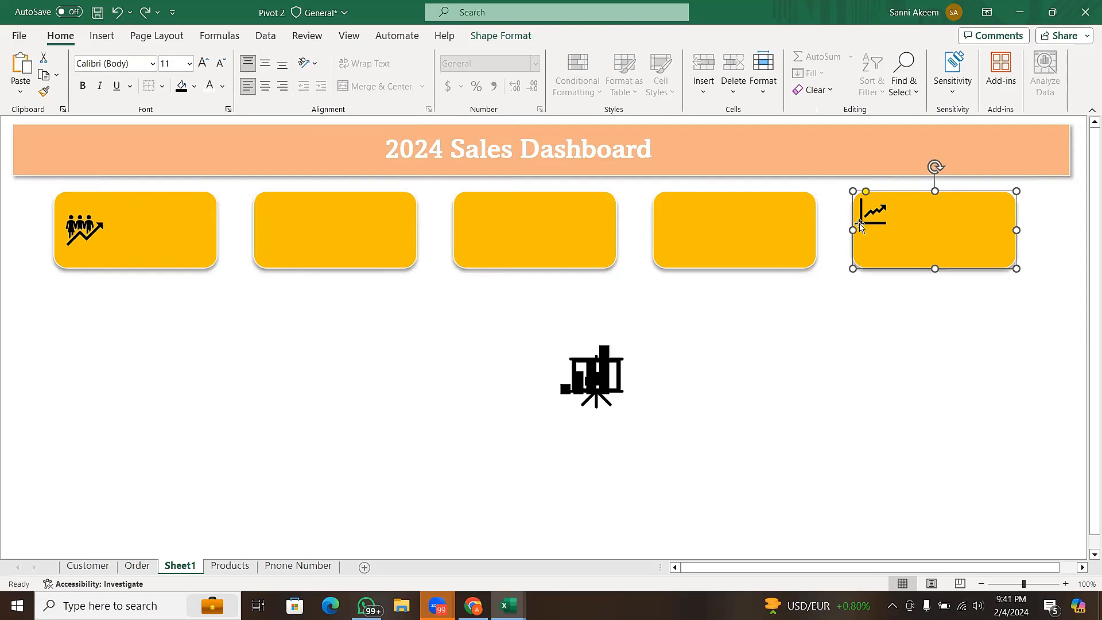
{"action": "left_click", "coordinate": [866, 225]}
{"action": "left_click_drag", "start_coordinate": [865, 222], "coordinate": [866, 222]}
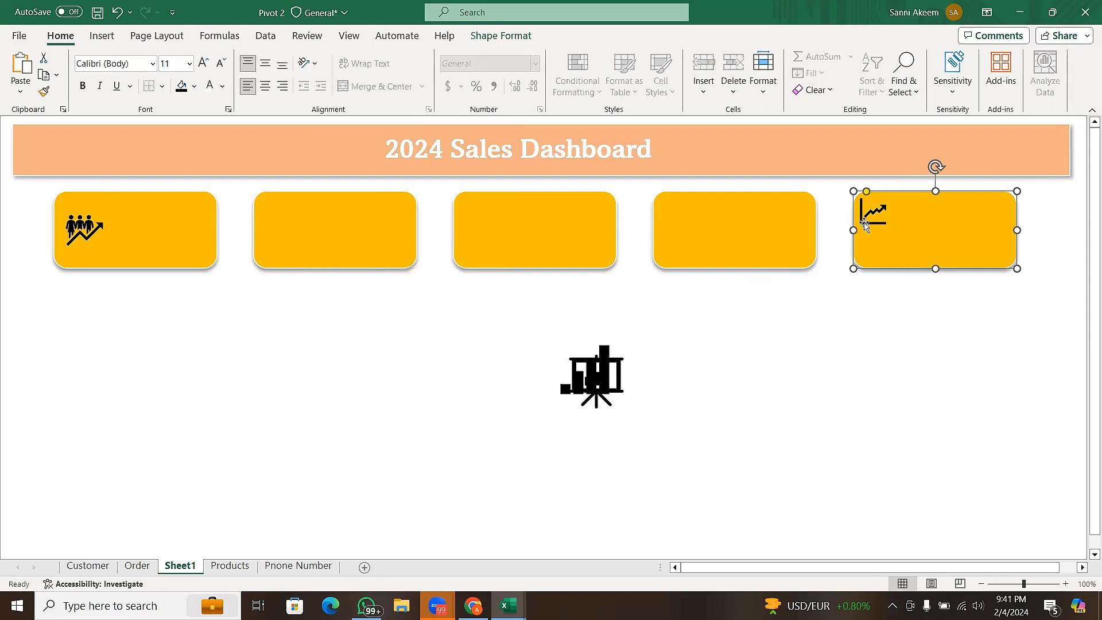
{"action": "left_click", "coordinate": [865, 224]}
{"action": "key", "text": "Down"}
{"action": "key", "text": "Down"}
{"action": "key", "text": "Down"}
{"action": "key", "text": "Down"}
{"action": "key", "text": "Down"}
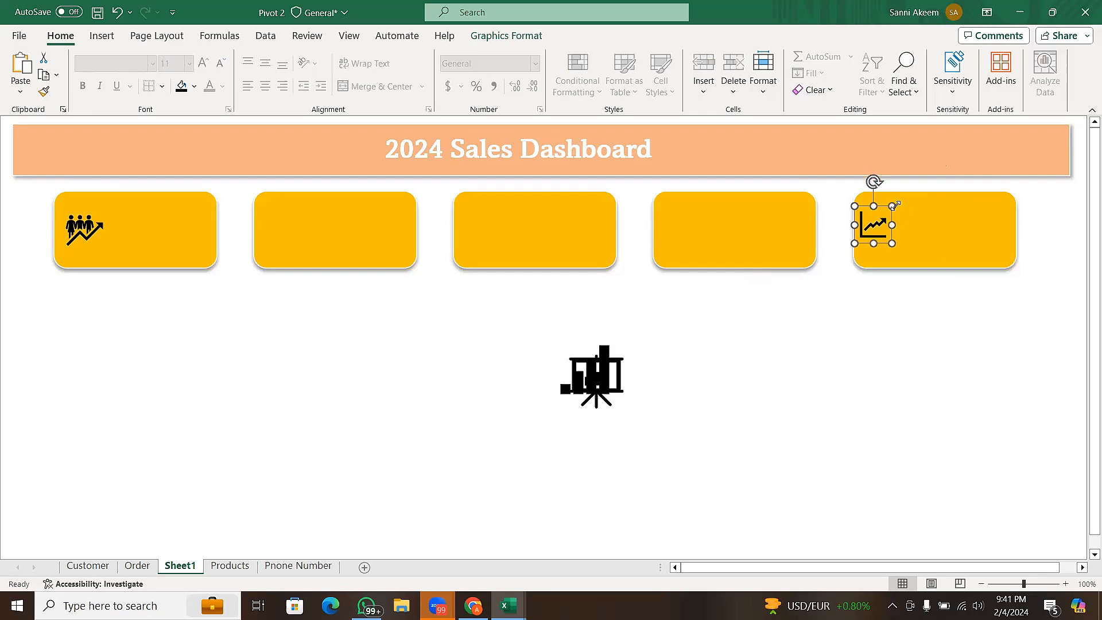
{"action": "left_click_drag", "start_coordinate": [893, 204], "coordinate": [889, 210]}
- Move the bar chart icon onto the left side of the fourth gold card, vertically centred, and shrink it to about 0.6"
{"action": "left_click", "coordinate": [592, 388]}
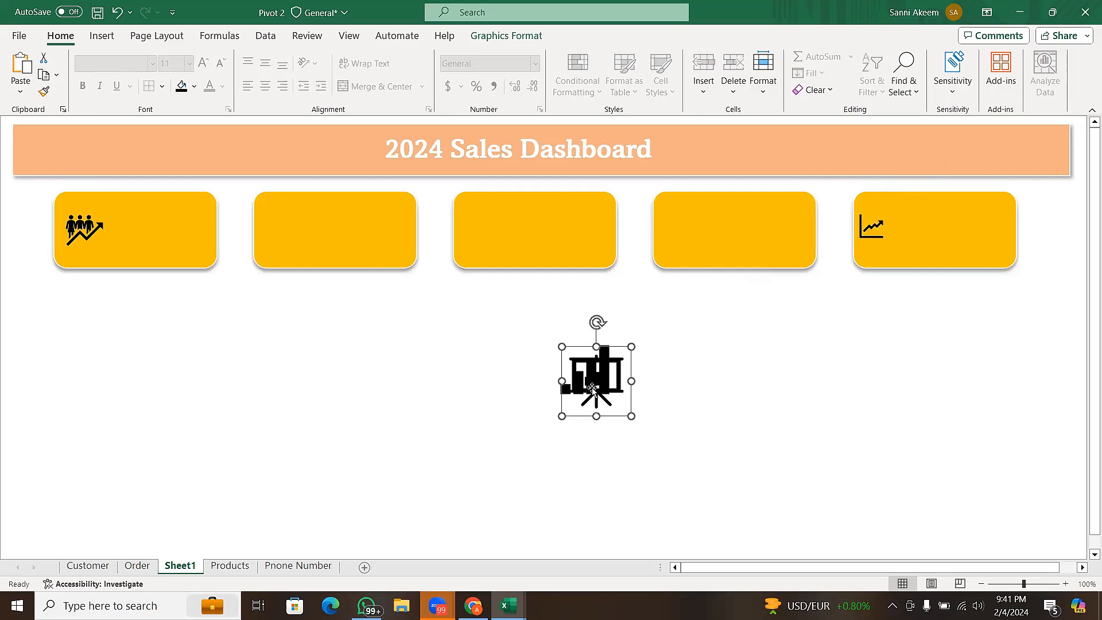
{"action": "left_click_drag", "start_coordinate": [592, 390], "coordinate": [678, 239]}
{"action": "left_click", "coordinate": [677, 233]}
{"action": "key", "text": "ctrl+z"}
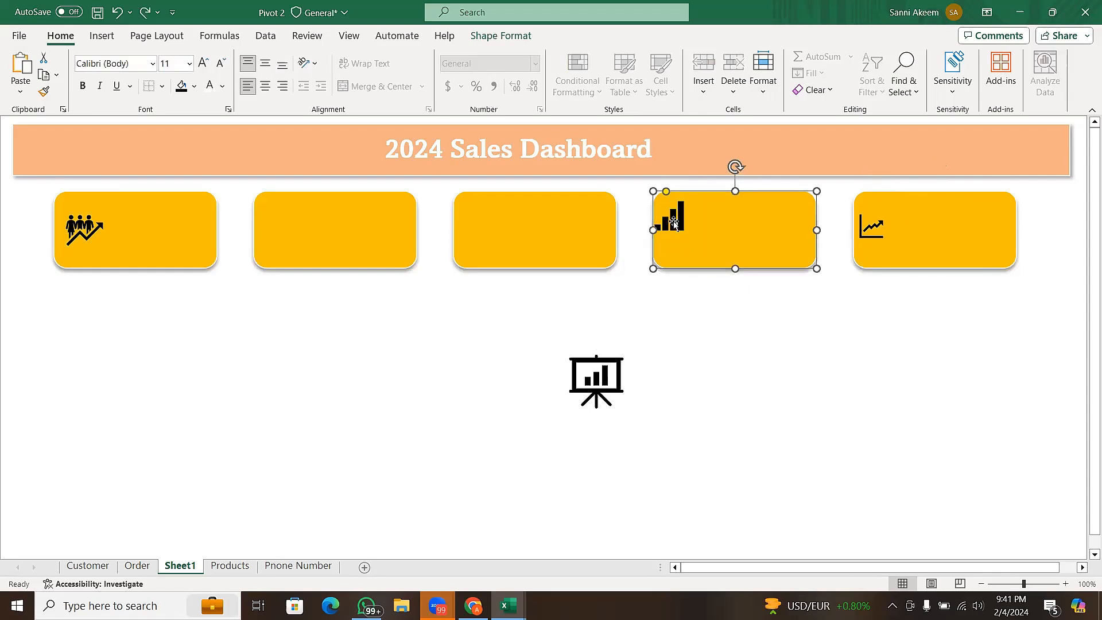
{"action": "left_click", "coordinate": [679, 222]}
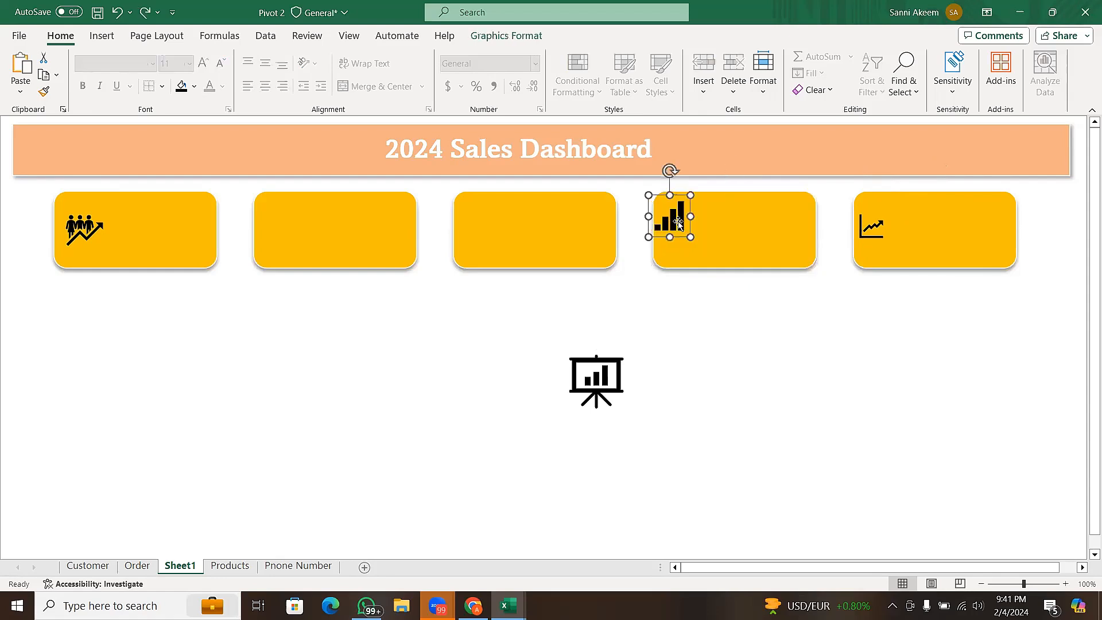
{"action": "left_click_drag", "start_coordinate": [678, 222], "coordinate": [678, 229]}
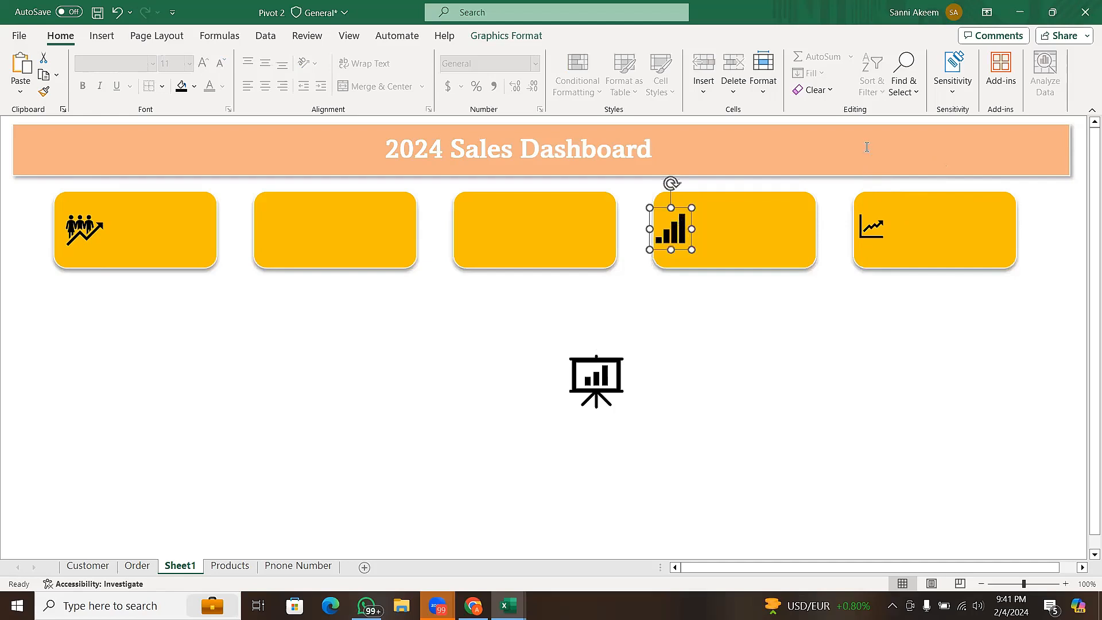
- Flip the bar chart icon on the fourth card horizontally
{"action": "left_click", "coordinate": [490, 36]}
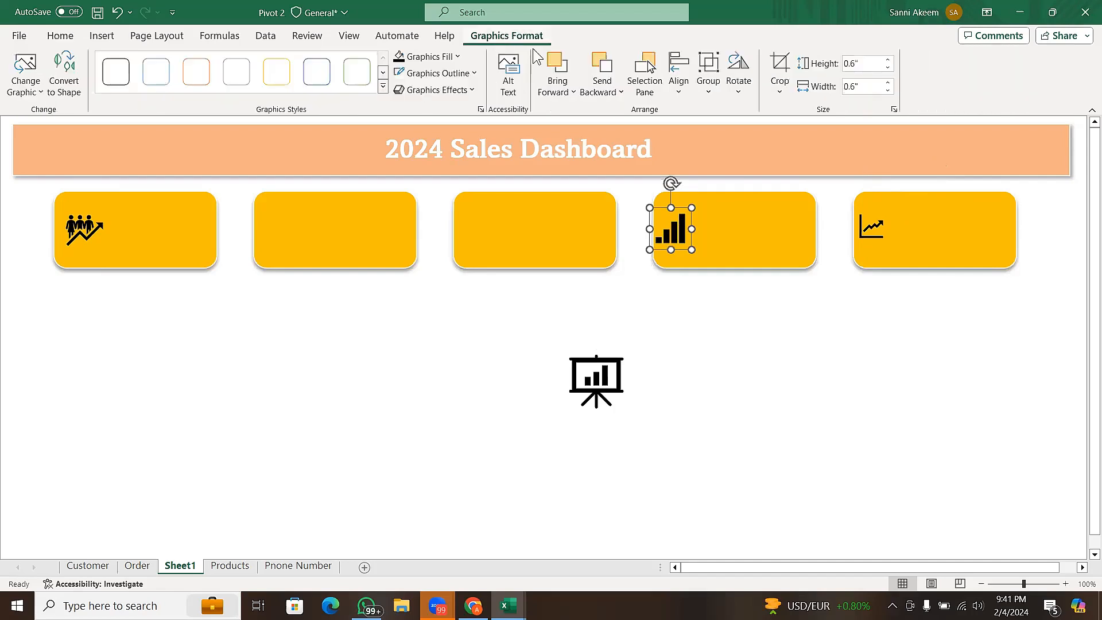
{"action": "left_click", "coordinate": [734, 95]}
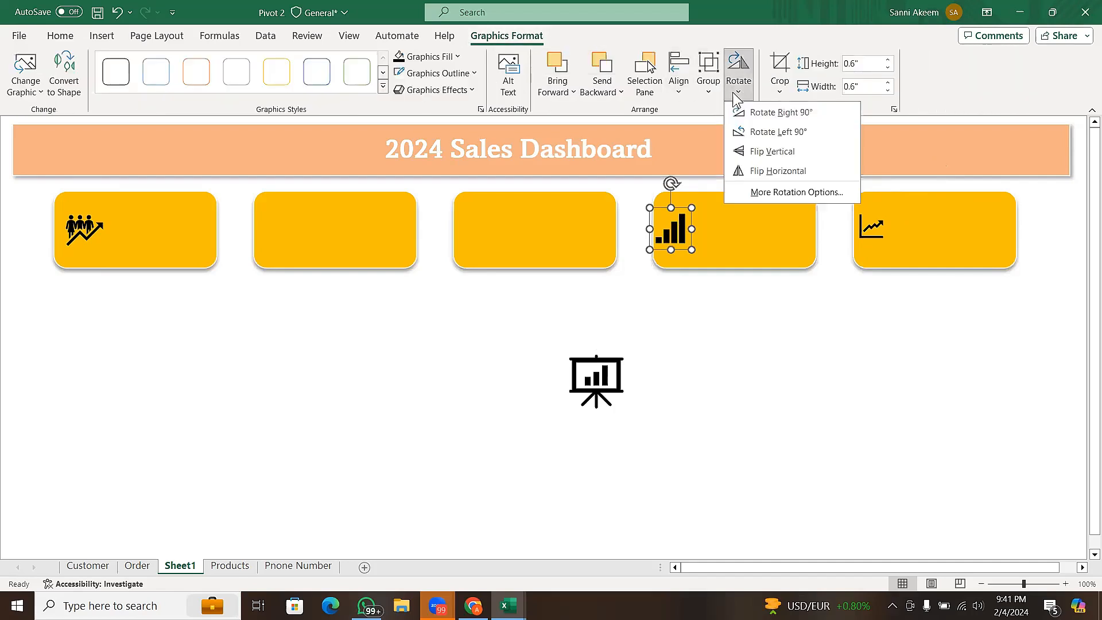
{"action": "left_click", "coordinate": [793, 173]}
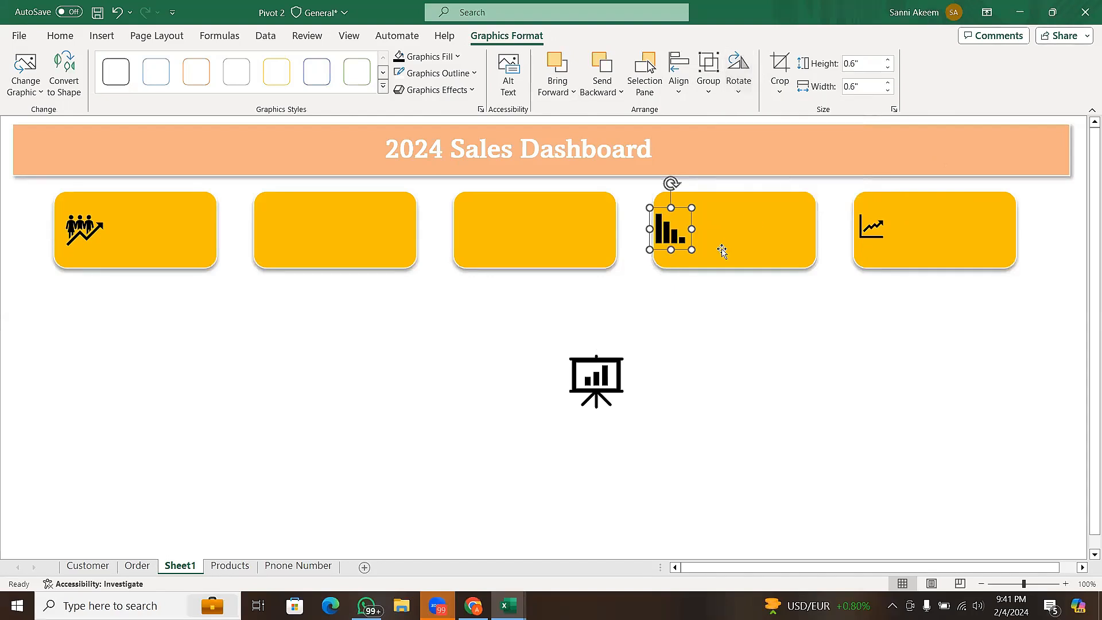
- Move the presentation board icon onto the left side of the third gold card and shrink it to about 0.68"
{"action": "left_click", "coordinate": [616, 370]}
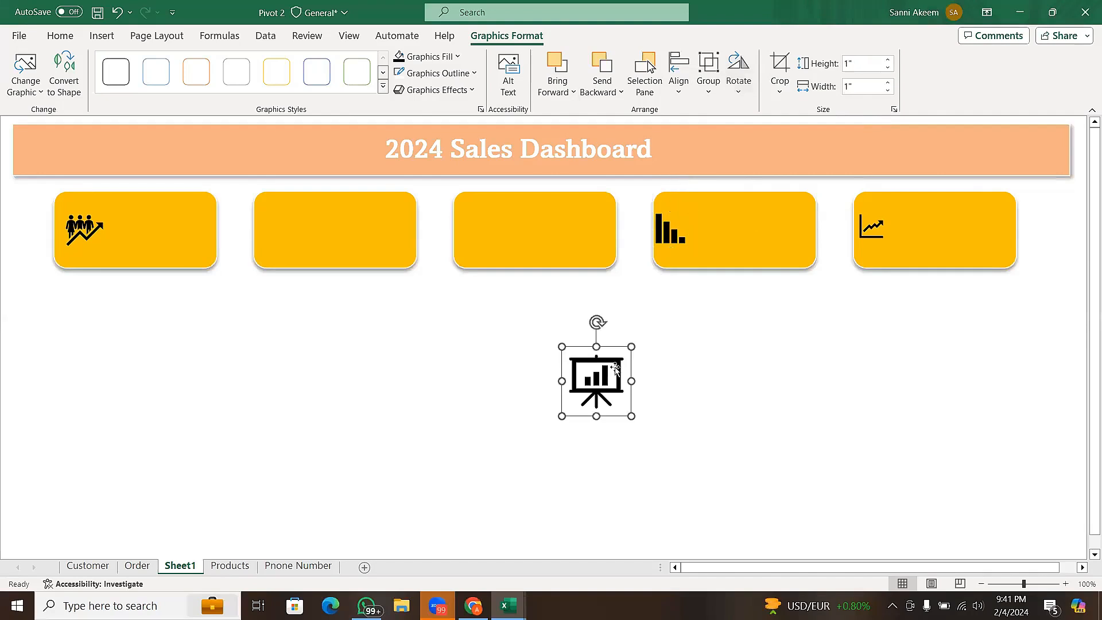
{"action": "left_click_drag", "start_coordinate": [616, 367], "coordinate": [483, 230]}
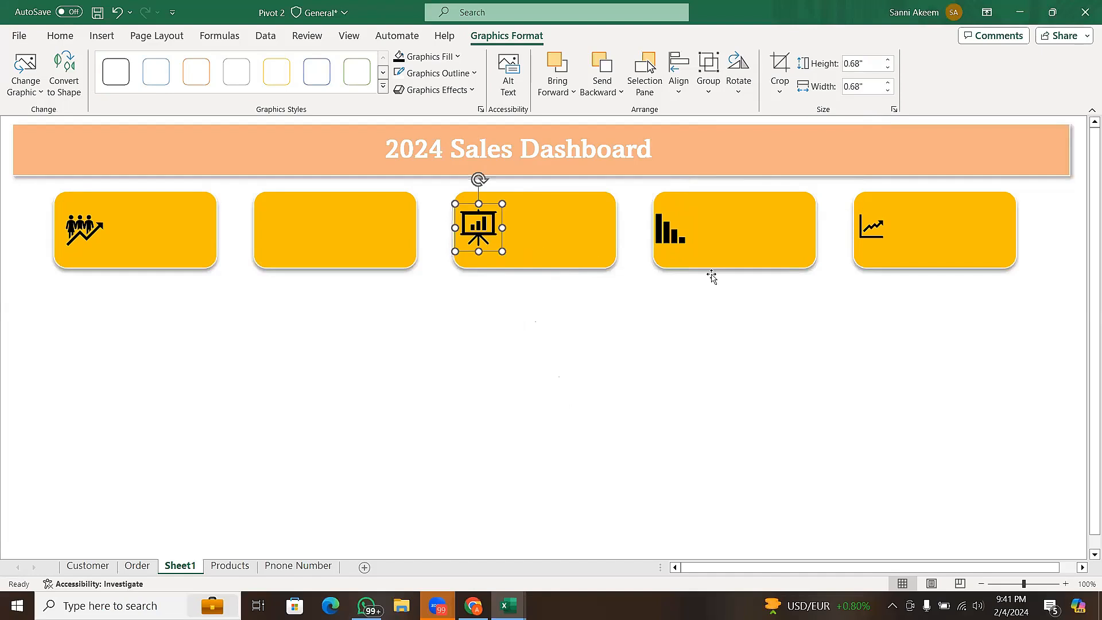
- Duplicate the line chart icon from the fifth card and place the copy on the left side of the second gold card
{"action": "left_click", "coordinate": [868, 240]}
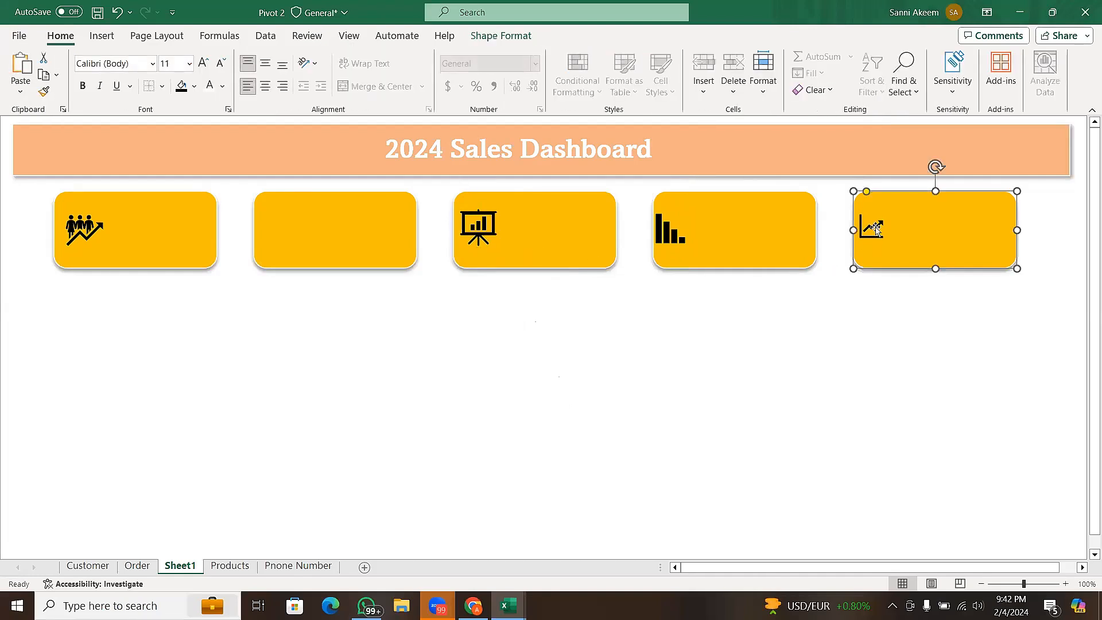
{"action": "left_click", "coordinate": [871, 231]}
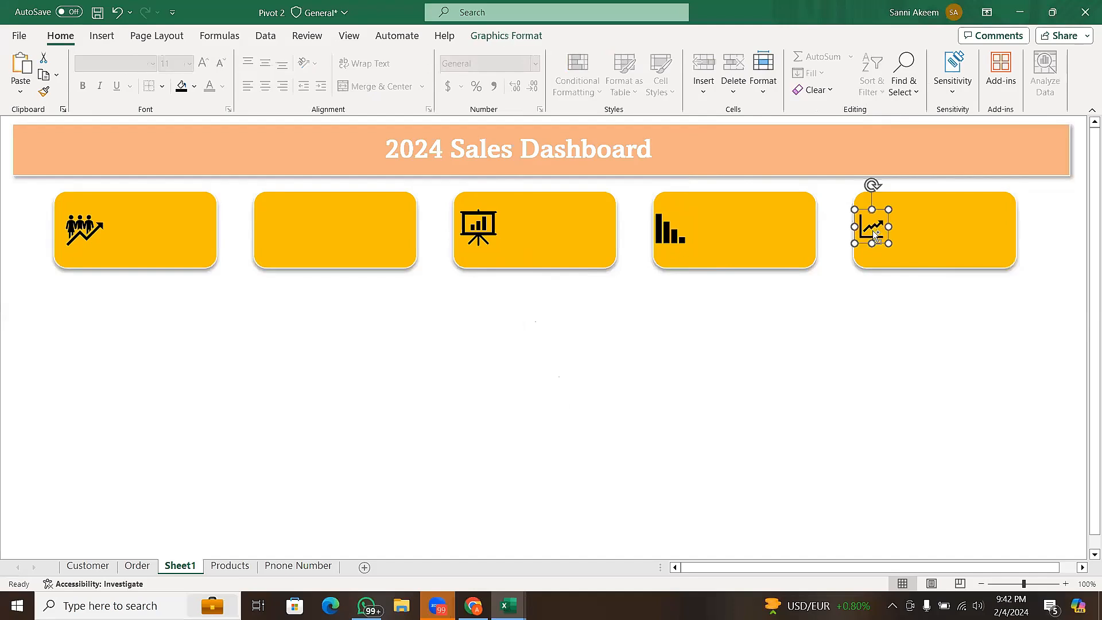
{"action": "key", "text": "ctrl+d"}
{"action": "left_click_drag", "start_coordinate": [875, 248], "coordinate": [875, 243]}
{"action": "key", "text": "ctrl+z"}
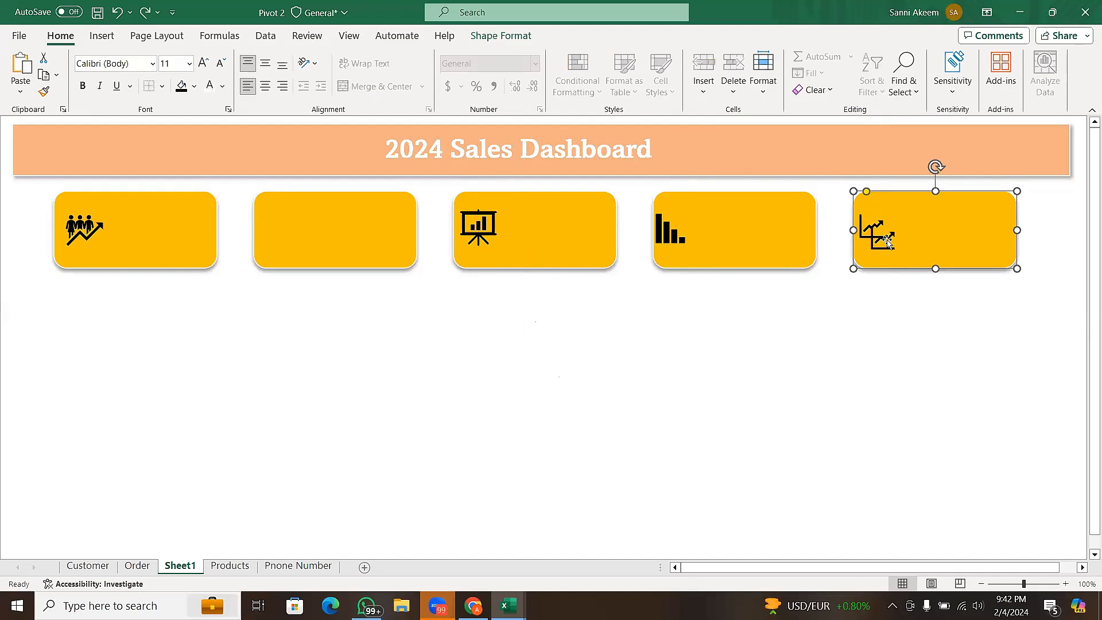
{"action": "left_click", "coordinate": [875, 248]}
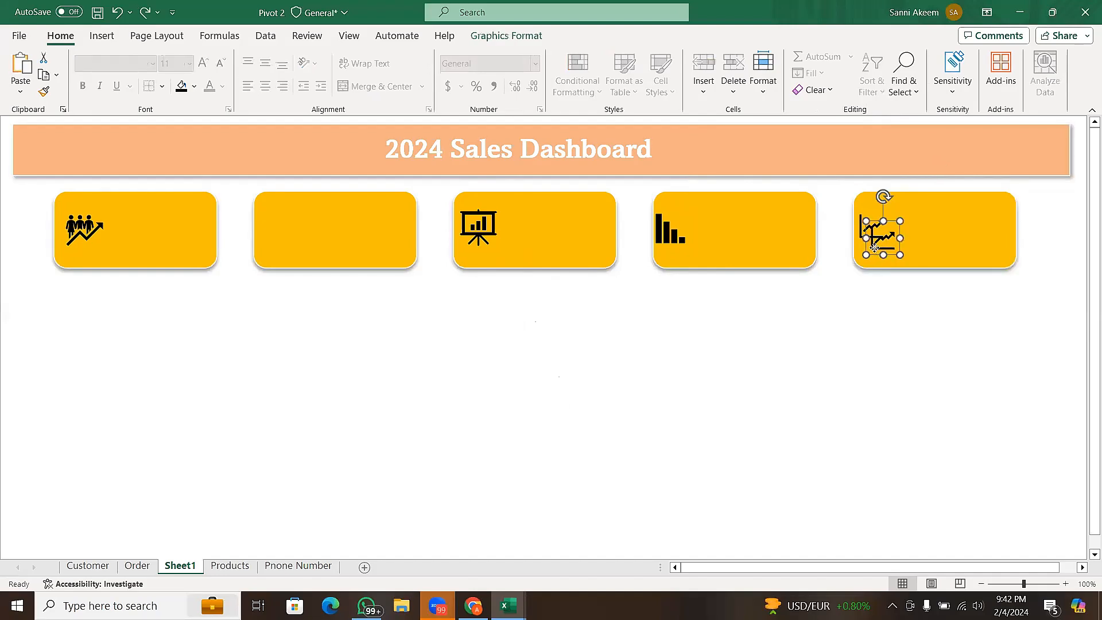
{"action": "left_click_drag", "start_coordinate": [875, 248], "coordinate": [268, 242]}
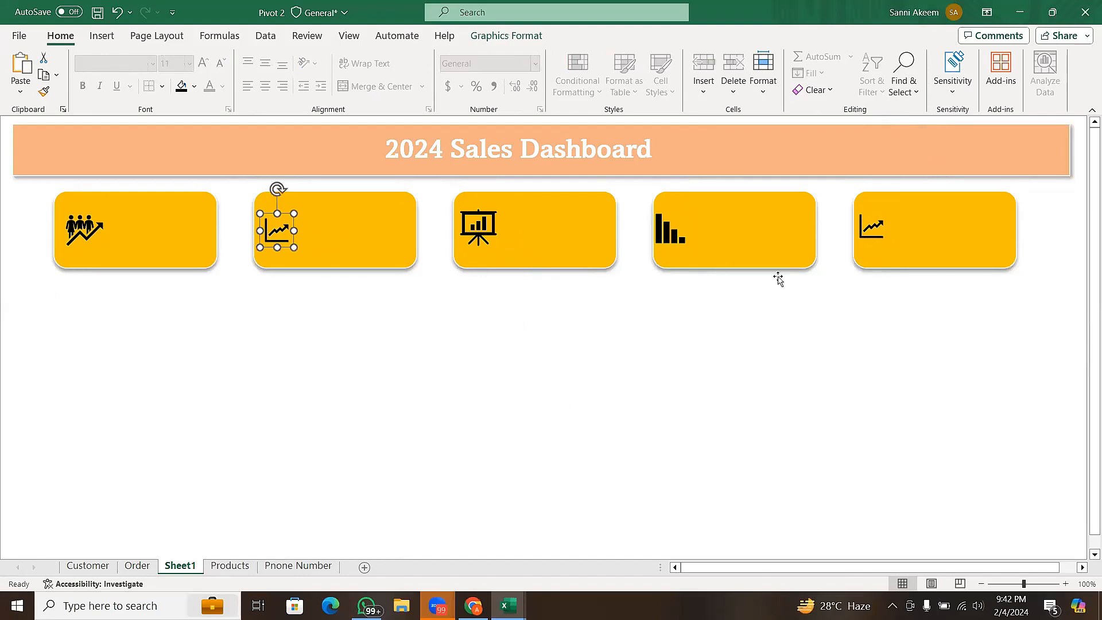
{"action": "left_click", "coordinate": [364, 299]}
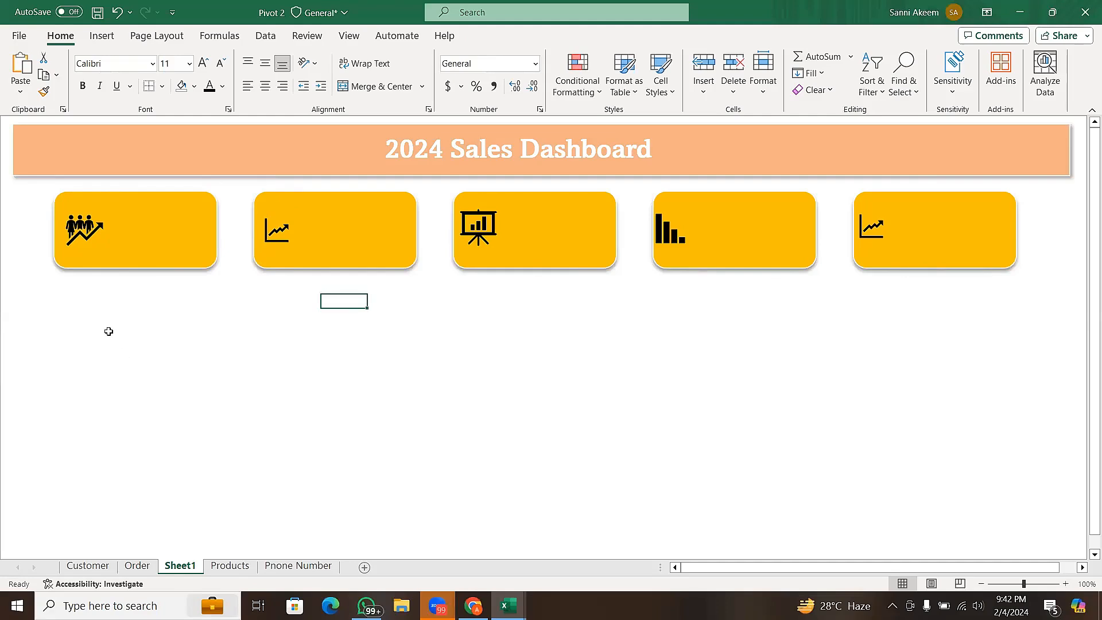
- Draw a rectangle with rounded top corners, about 3.58" high by 3.63" wide, at the sheet's left edge below the first card
{"action": "left_click", "coordinate": [104, 38]}
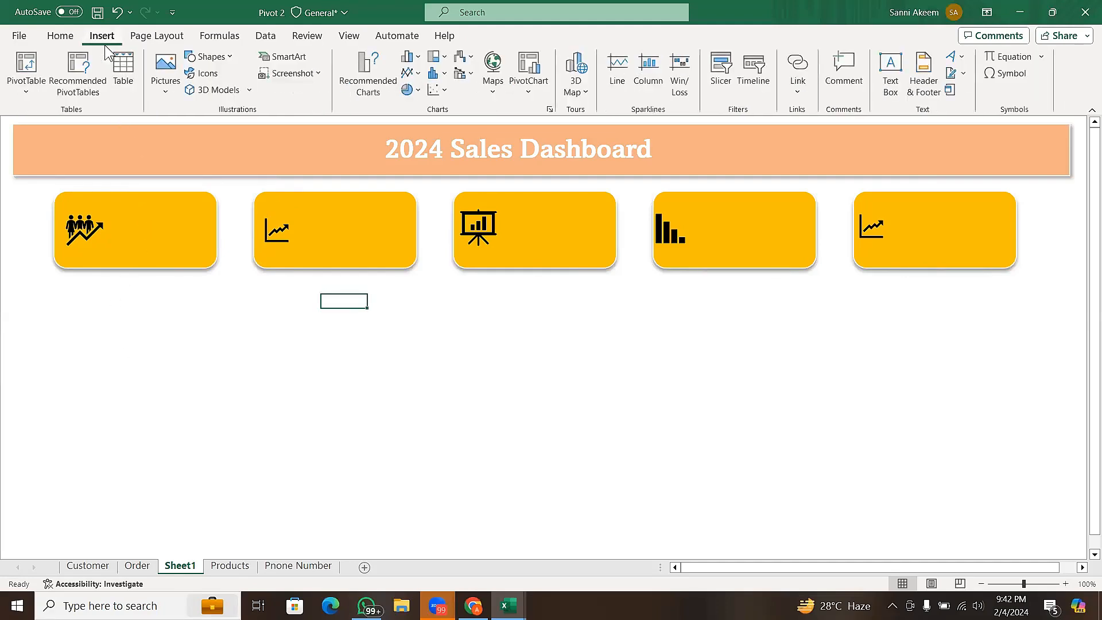
{"action": "left_click", "coordinate": [230, 57]}
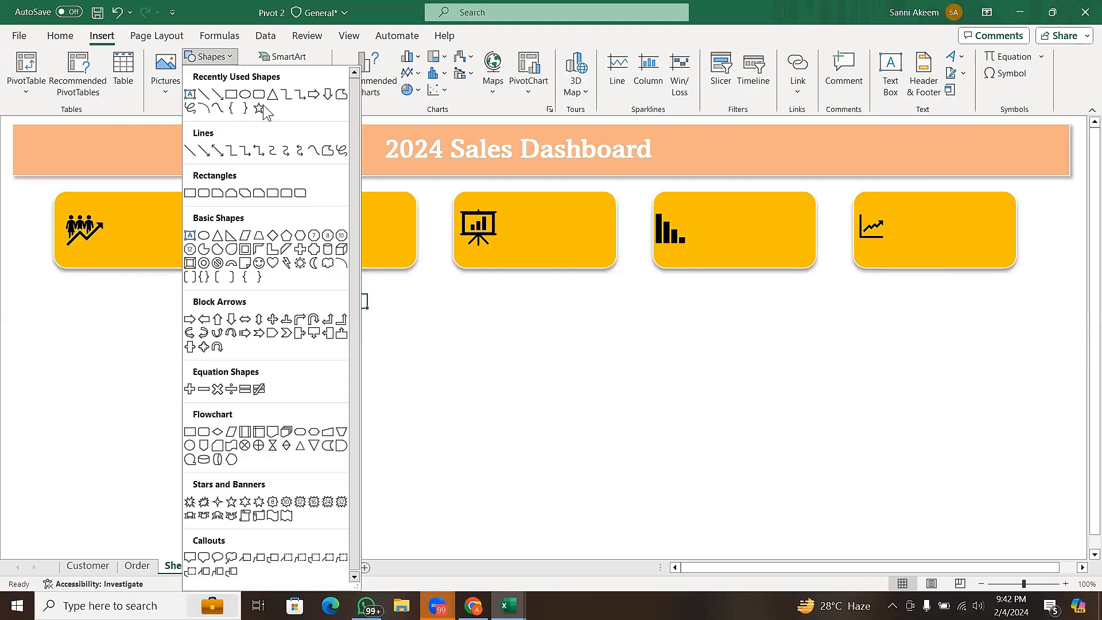
{"action": "left_click", "coordinate": [287, 194]}
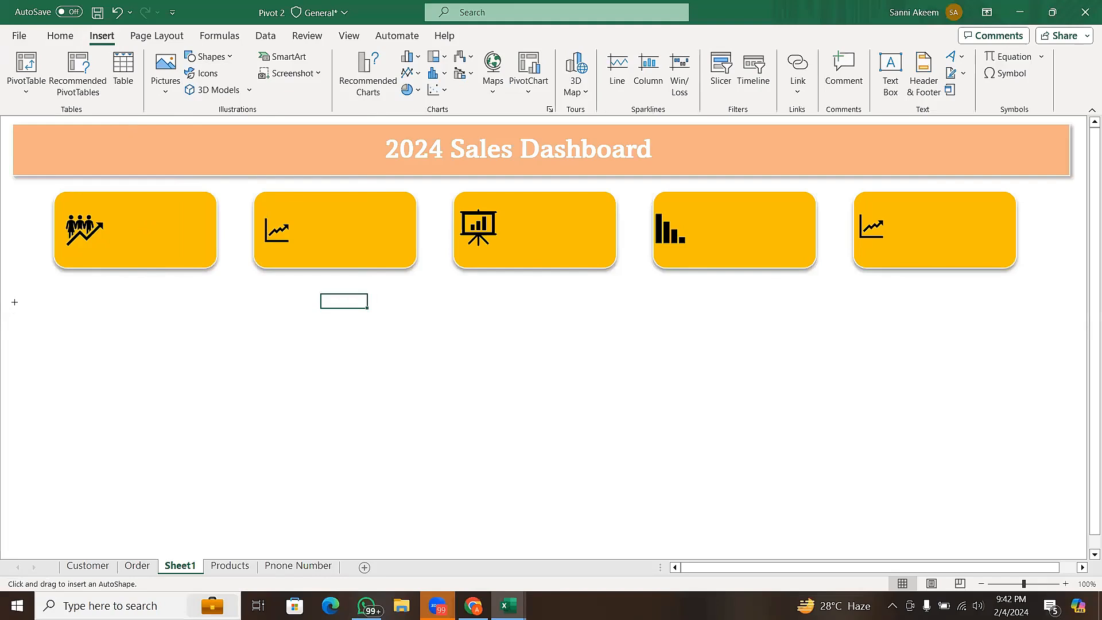
{"action": "left_click_drag", "start_coordinate": [14, 301], "coordinate": [254, 524]}
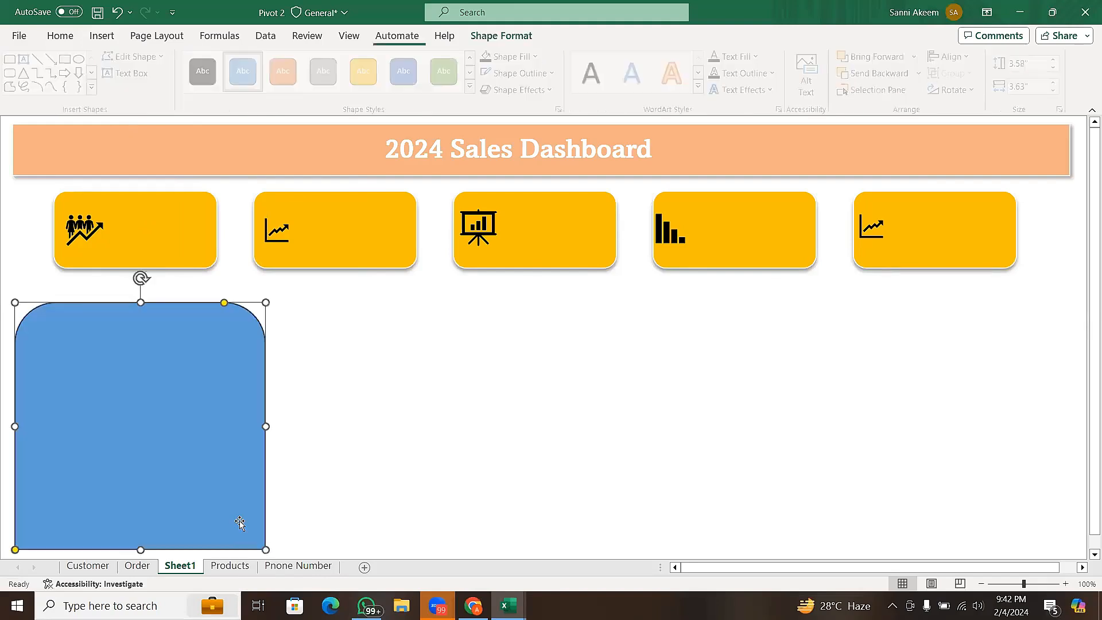
{"action": "mouse_move", "coordinate": [196, 453]}
{"action": "left_mouse_down"}
{"action": "mouse_move", "coordinate": [183, 447]}
{"action": "mouse_move", "coordinate": [193, 451]}
{"action": "left_mouse_up"}
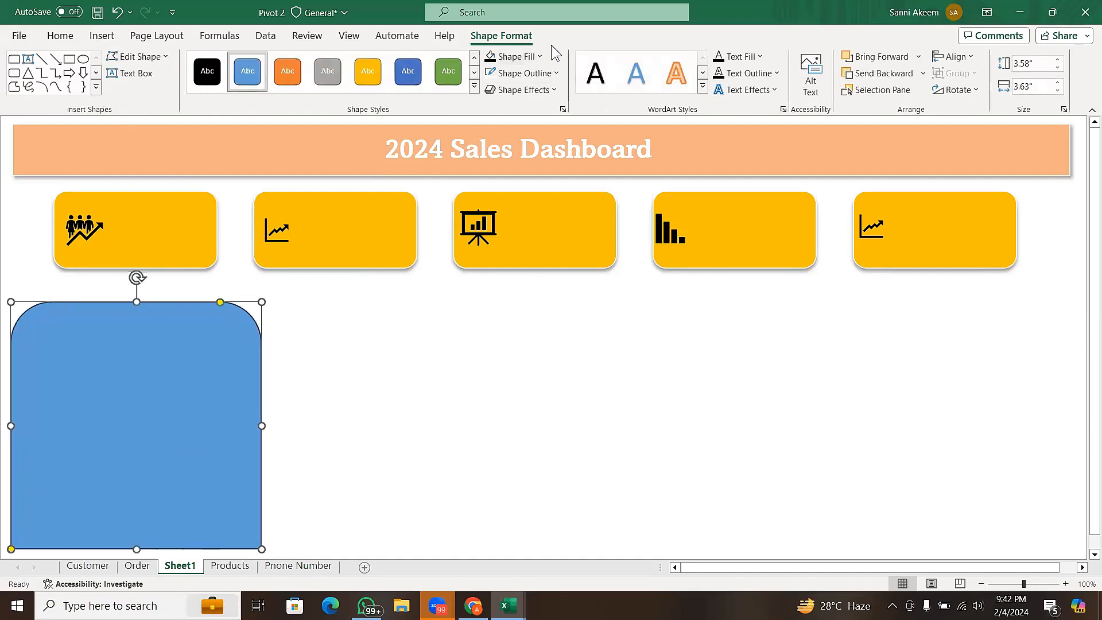
- Give the new panel a white theme color outline and fill it with a pale tint of Orange, Accent 2
{"action": "left_click", "coordinate": [550, 73]}
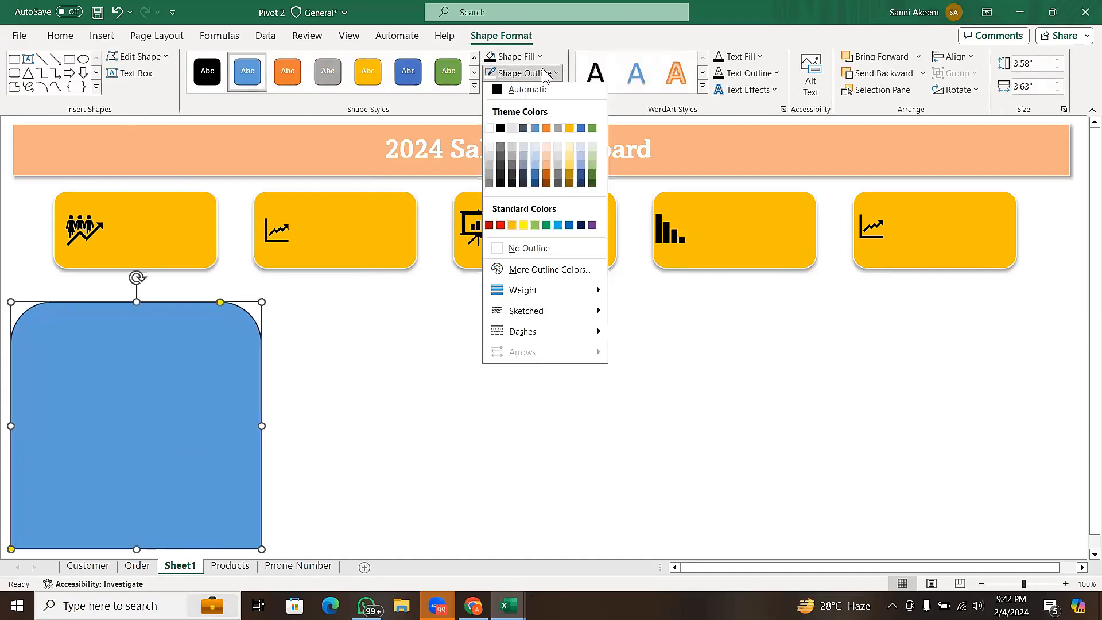
{"action": "left_click", "coordinate": [524, 259]}
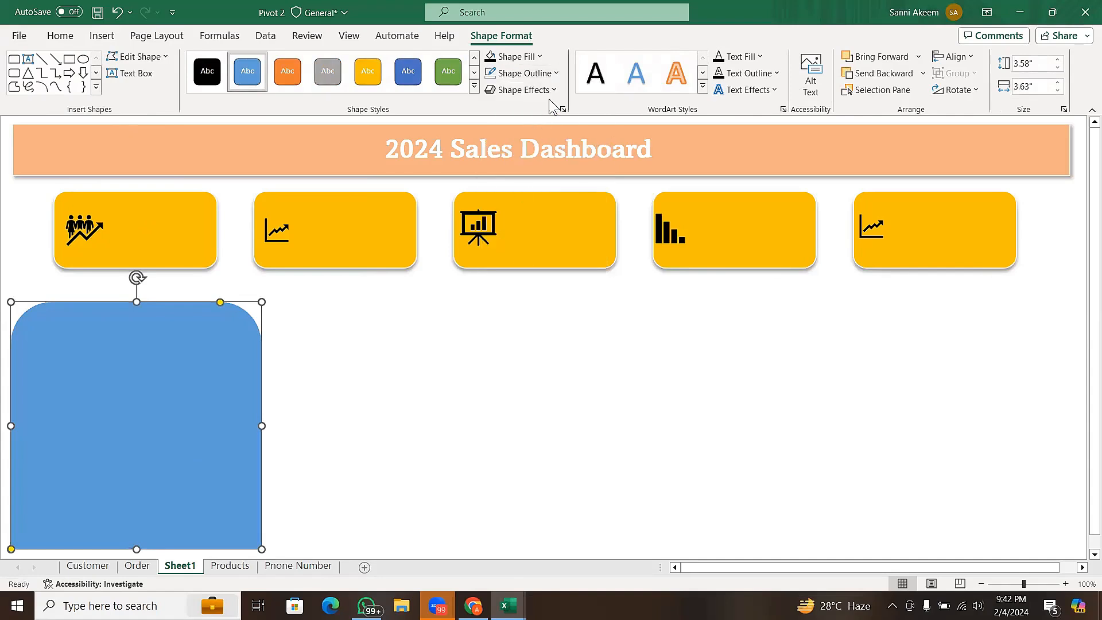
{"action": "left_click", "coordinate": [555, 74]}
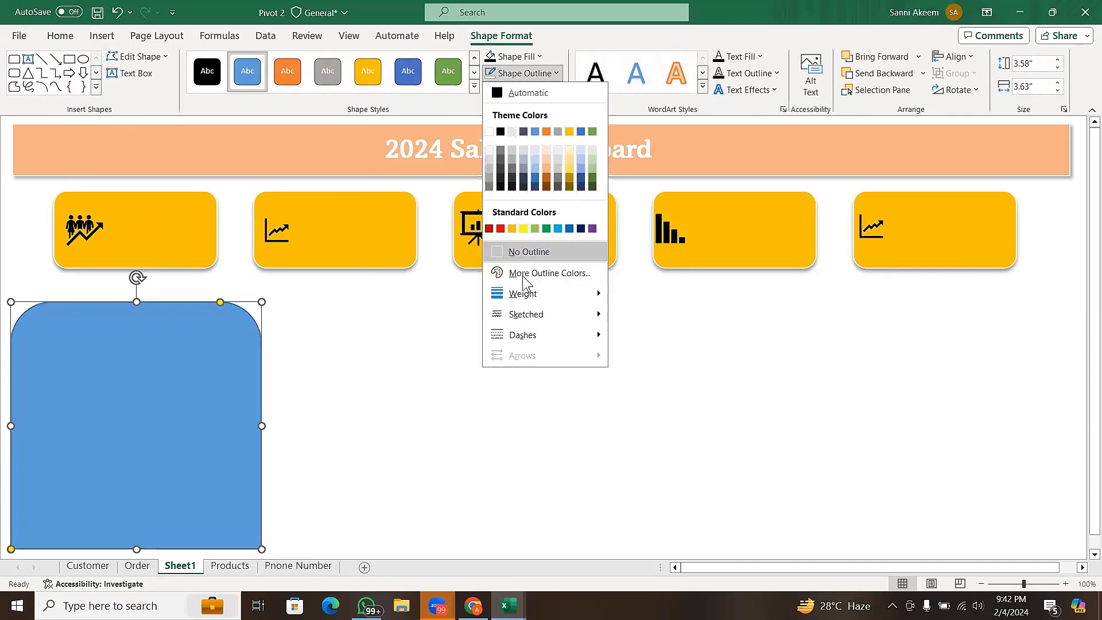
{"action": "left_click", "coordinate": [489, 133]}
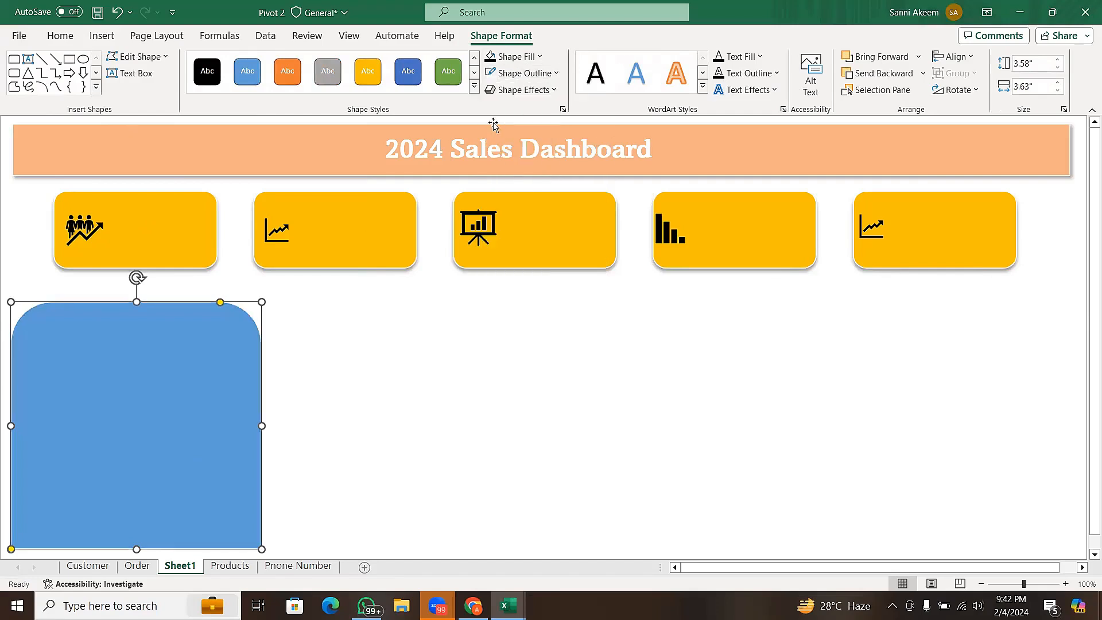
{"action": "left_click", "coordinate": [539, 57]}
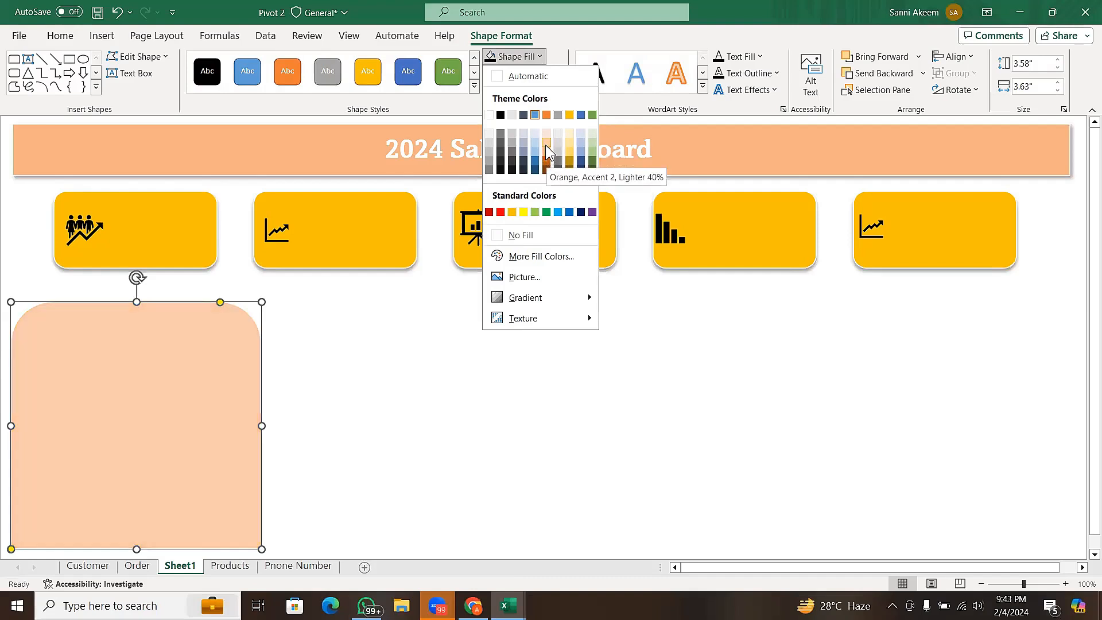
{"action": "left_click", "coordinate": [545, 144]}
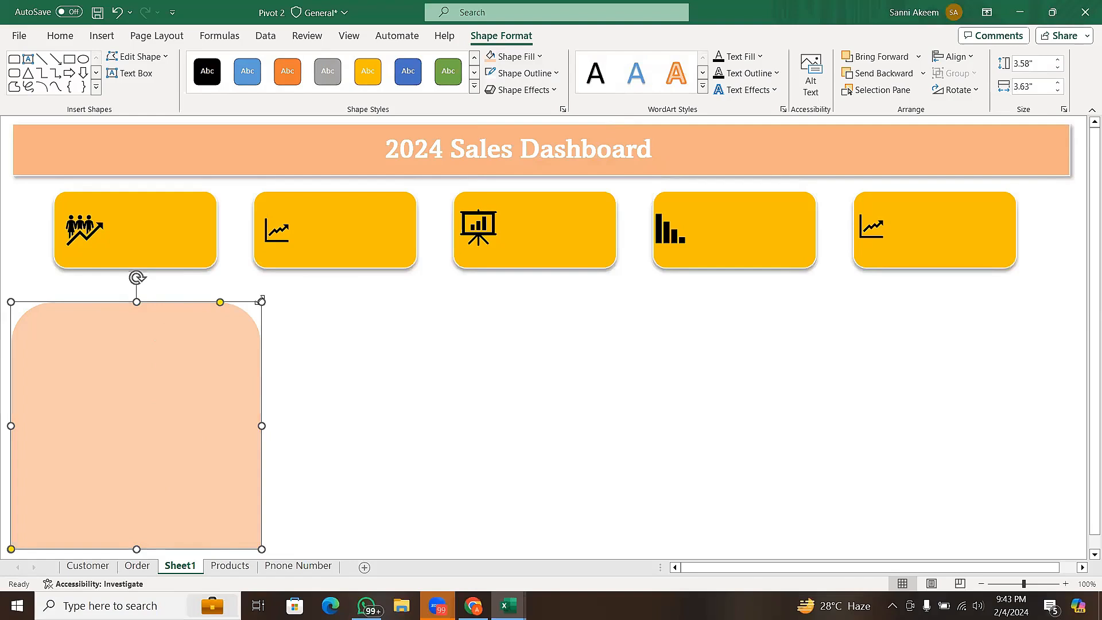
- Enlarge the panel upward to about 3.93" high by 3.68" wide and add an outer Offset: Bottom shadow
{"action": "left_click_drag", "start_coordinate": [262, 300], "coordinate": [264, 278]}
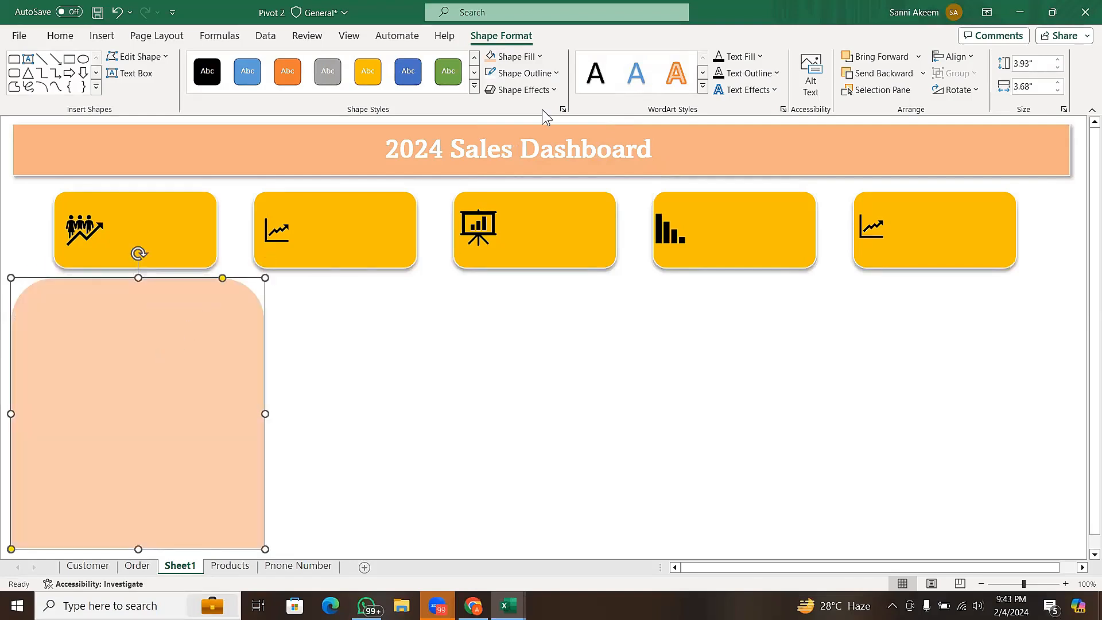
{"action": "left_click", "coordinate": [545, 90]}
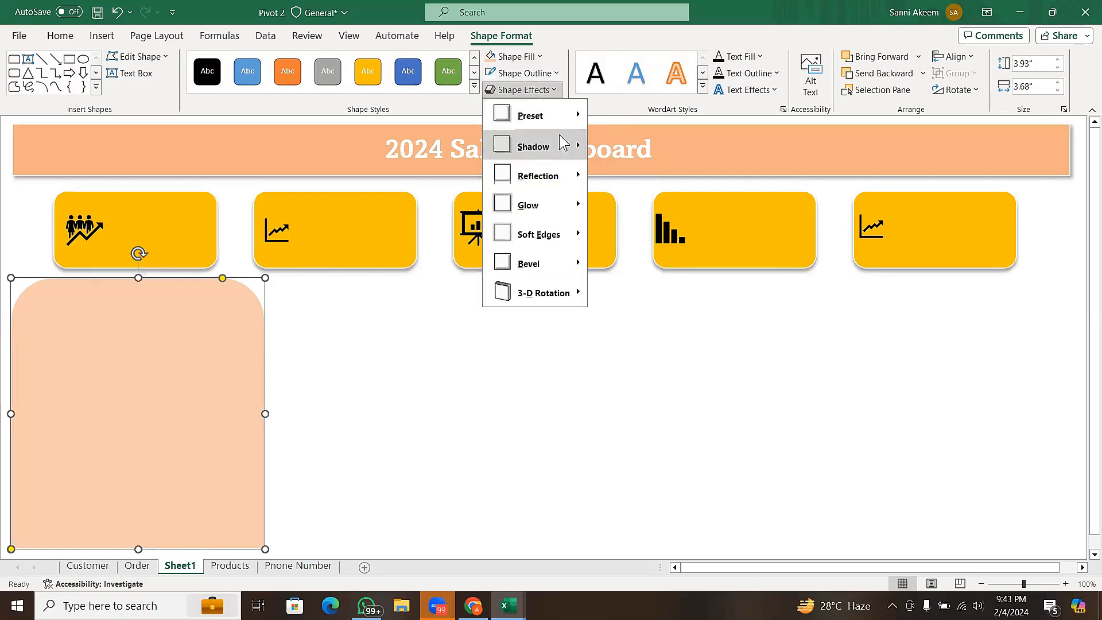
{"action": "mouse_move", "coordinate": [563, 145]}
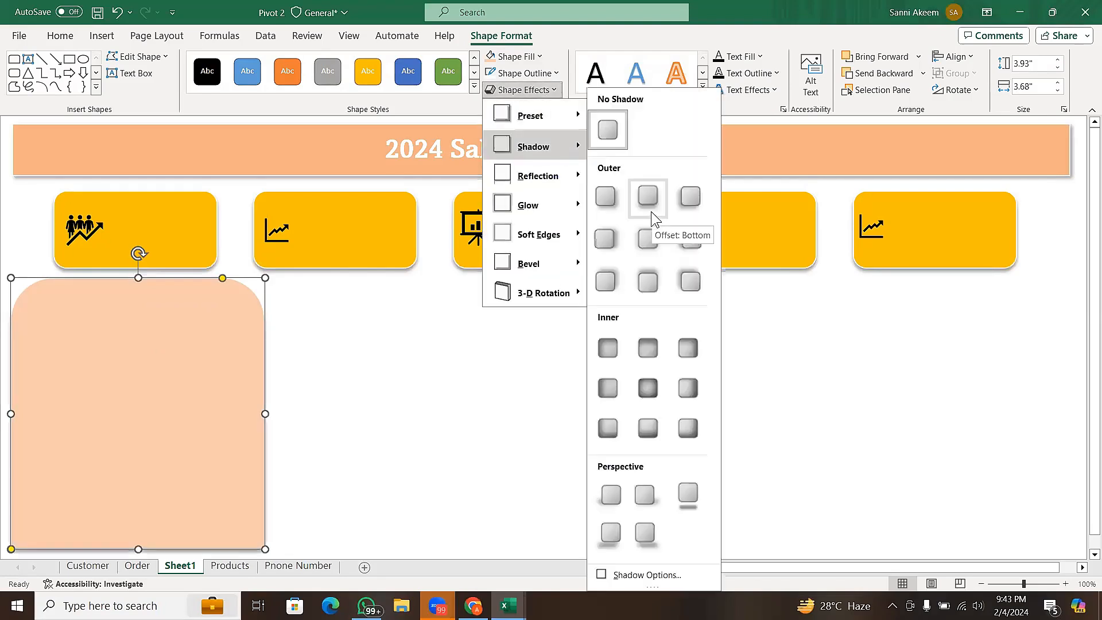
{"action": "left_click", "coordinate": [429, 369]}
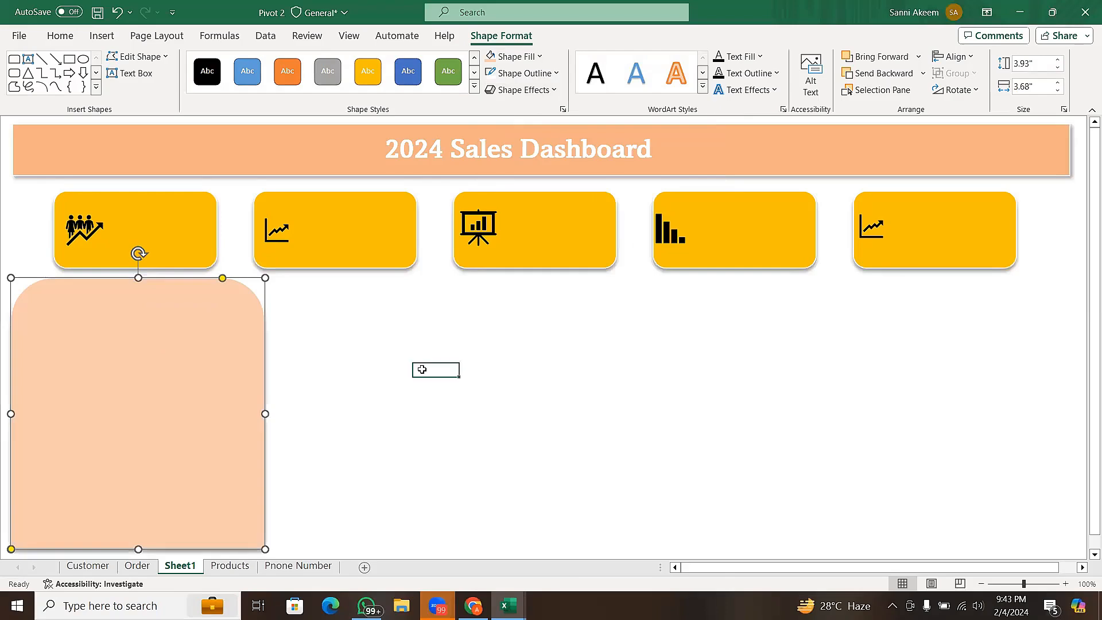
- Set the panel's fill to Orange, Accent 2, Lighter 40%
{"action": "left_click", "coordinate": [187, 436]}
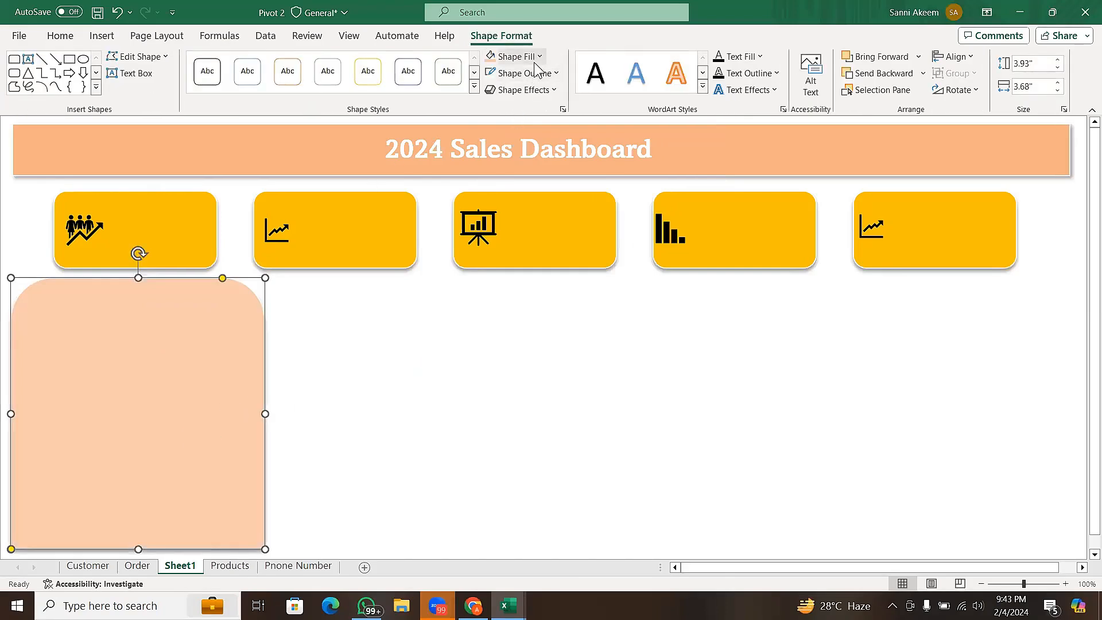
{"action": "left_click", "coordinate": [517, 56]}
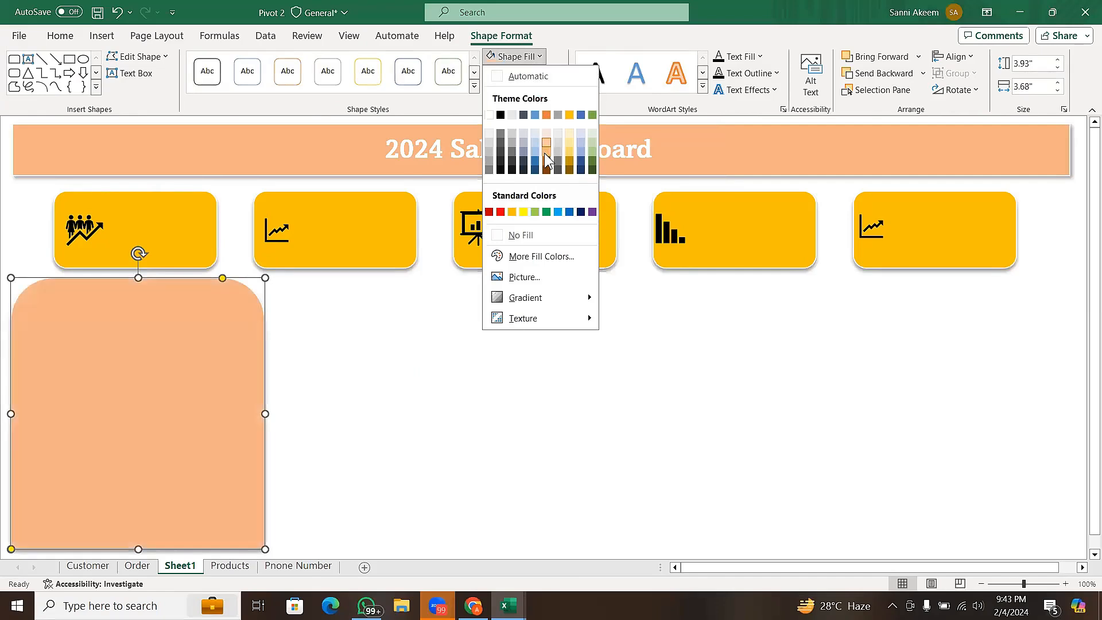
{"action": "left_click", "coordinate": [544, 153]}
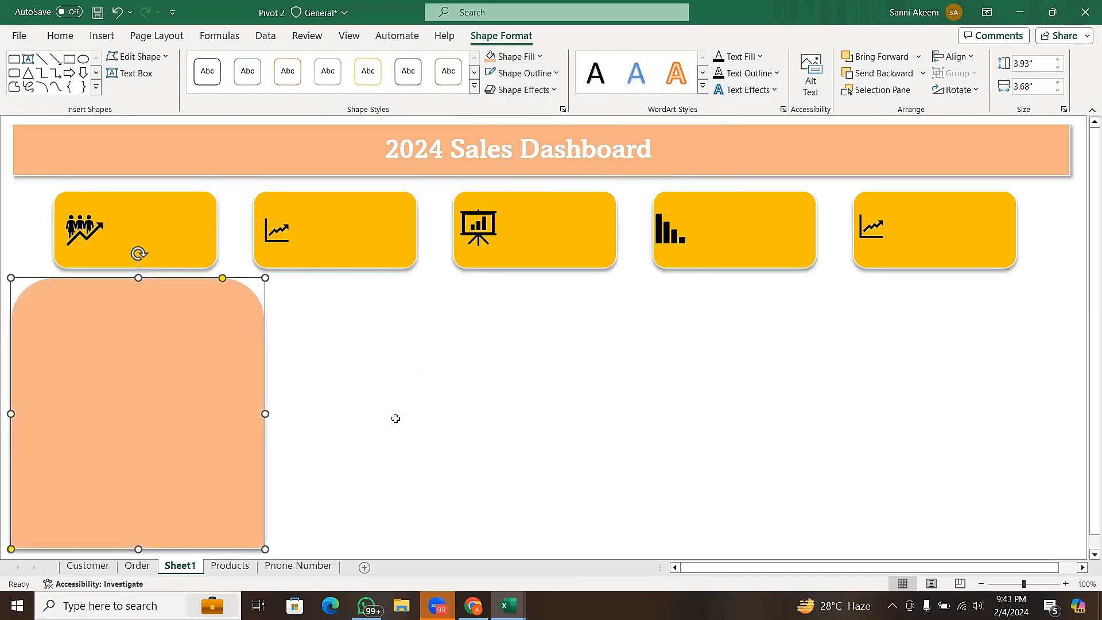
{"action": "left_click", "coordinate": [396, 420]}
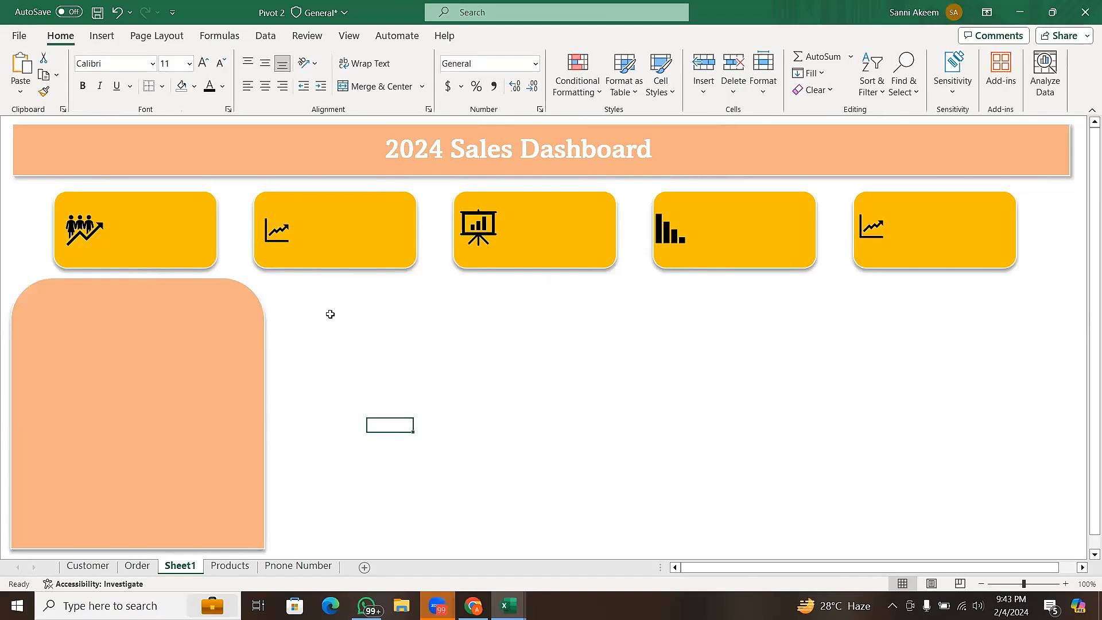
- Draw a plain rectangle about 3.74" high by 11.32" wide below the cards, filling the space beside the rounded-top panel
{"action": "left_click", "coordinate": [104, 35]}
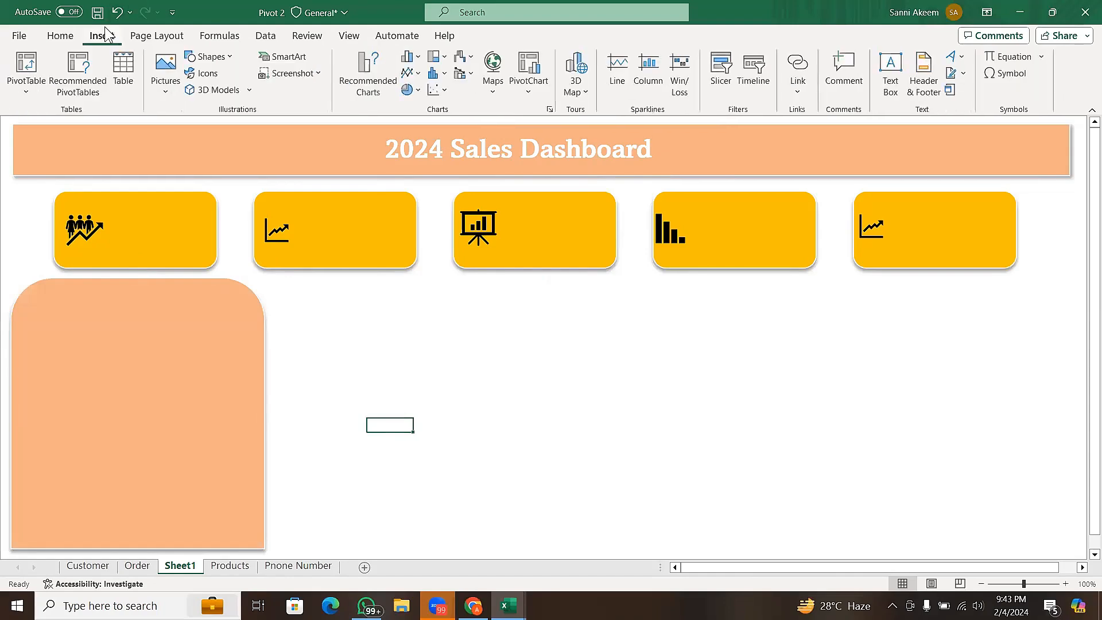
{"action": "left_click", "coordinate": [226, 63]}
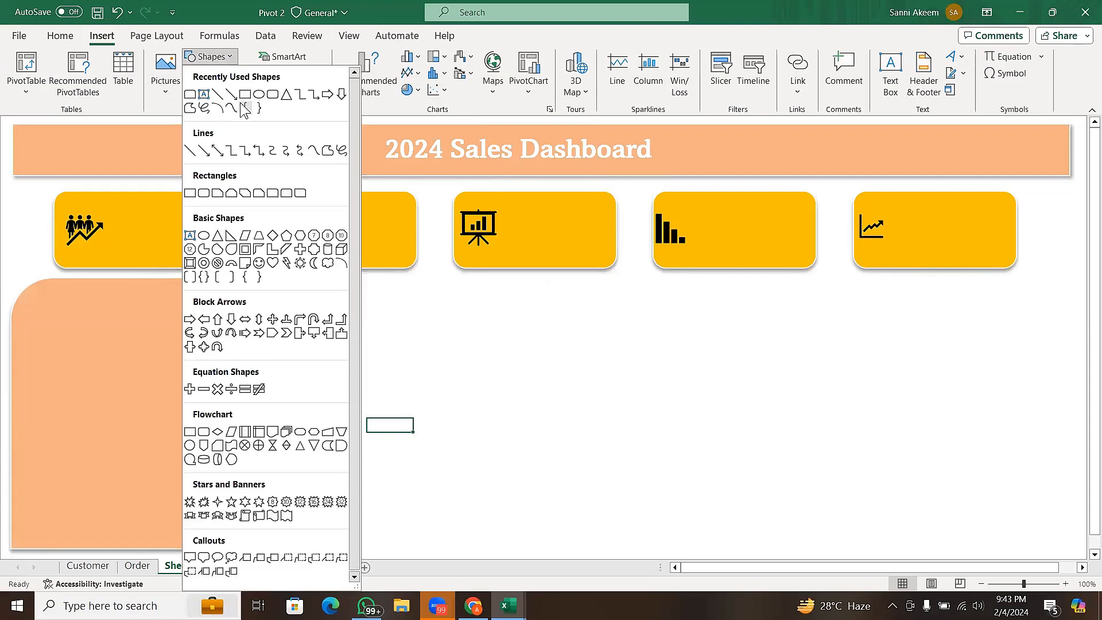
{"action": "left_click", "coordinate": [245, 95]}
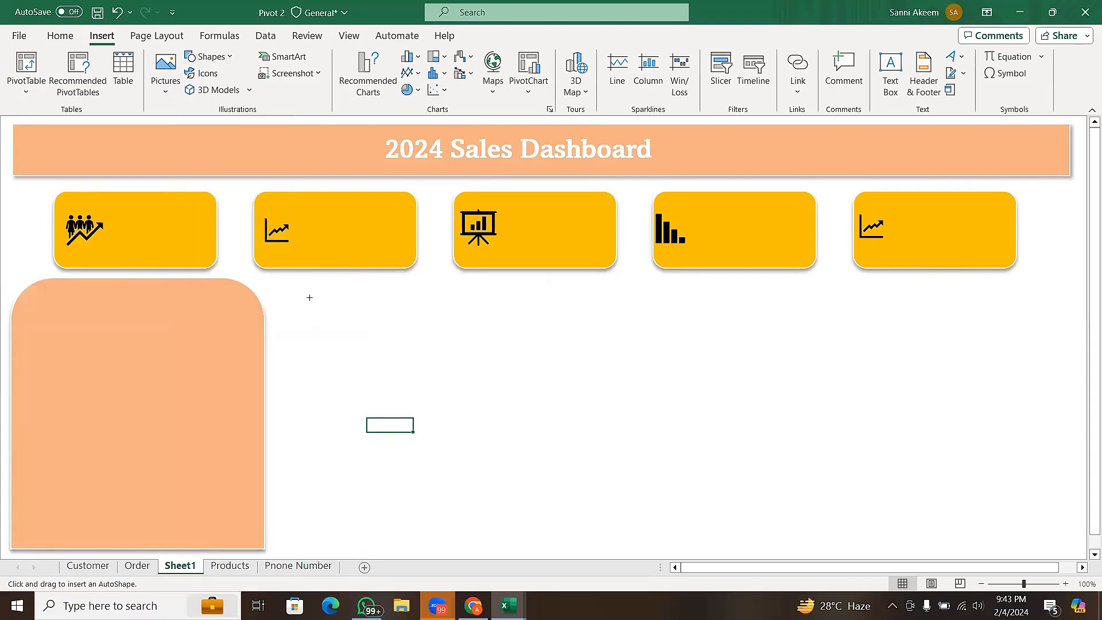
{"action": "left_click_drag", "start_coordinate": [288, 297], "coordinate": [1069, 514]}
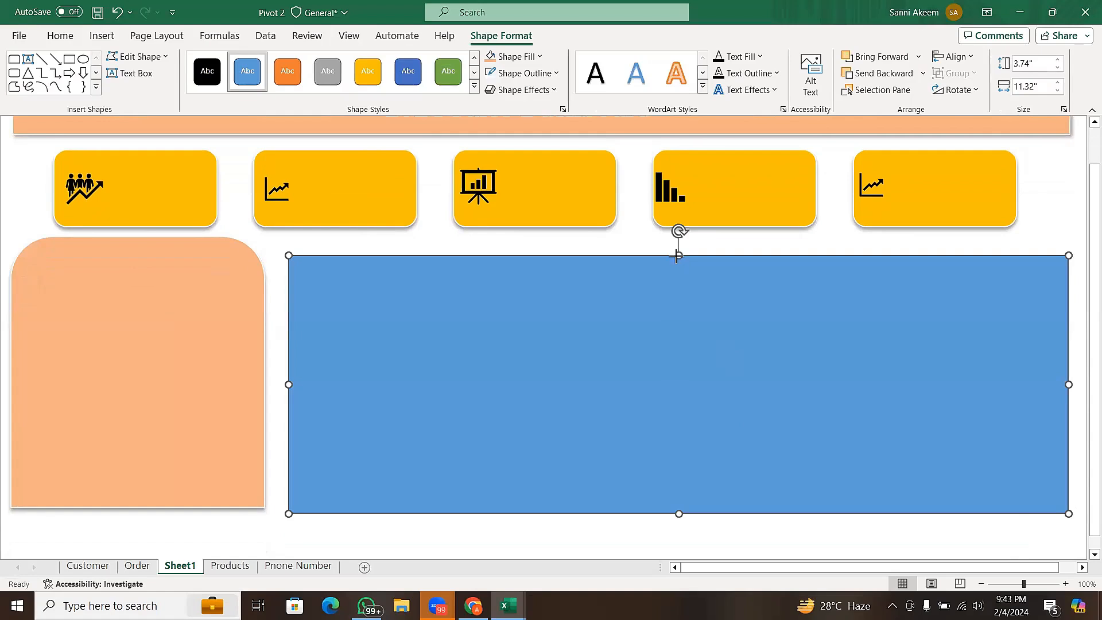
- Enlarge the new rectangle upward and toward the rounded-top panel to about 3.97" high by 11.56" wide
{"action": "left_click_drag", "start_coordinate": [678, 257], "coordinate": [679, 240]}
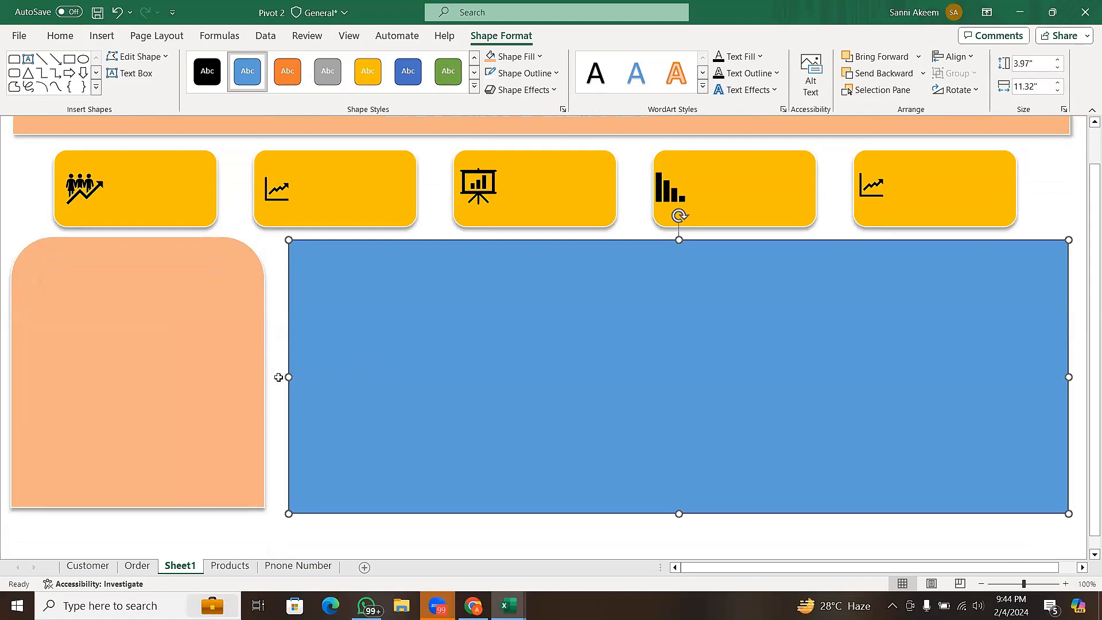
{"action": "left_click_drag", "start_coordinate": [287, 377], "coordinate": [272, 379]}
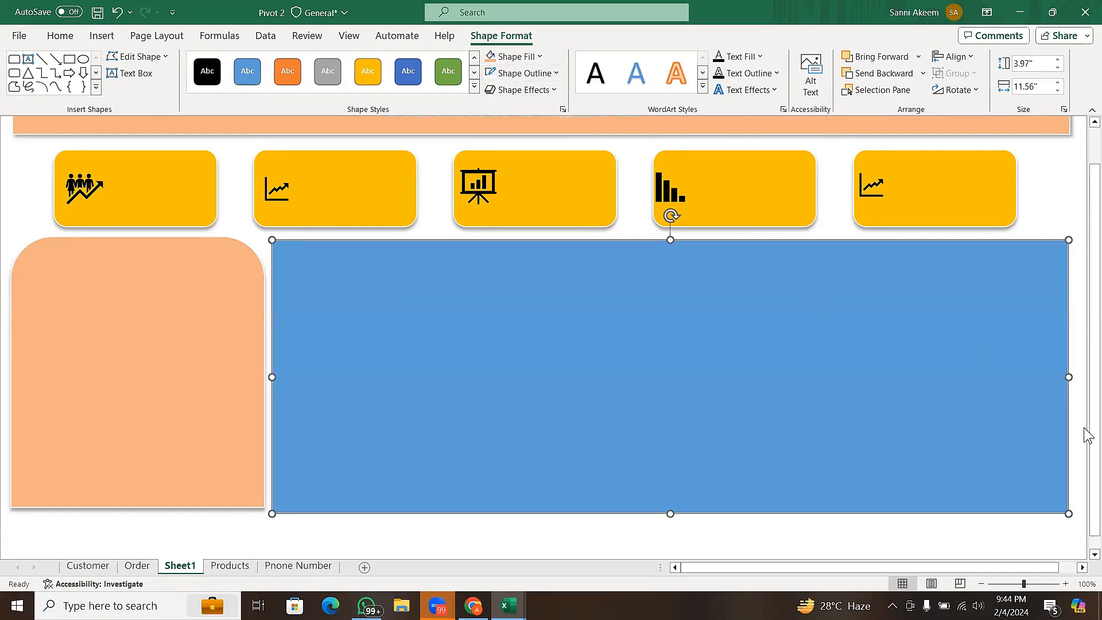
{"action": "left_click_drag", "start_coordinate": [1085, 372], "coordinate": [1085, 342]}
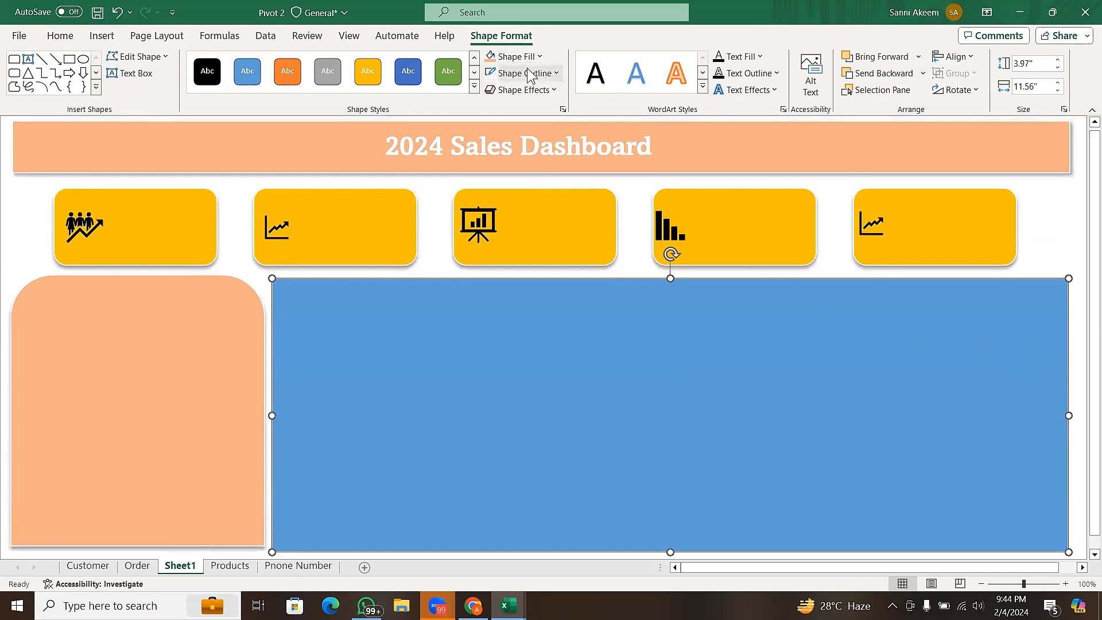
- Give the wide rectangle a white theme color outline and an Orange, Accent 2, Lighter 40% fill
{"action": "left_click", "coordinate": [508, 73]}
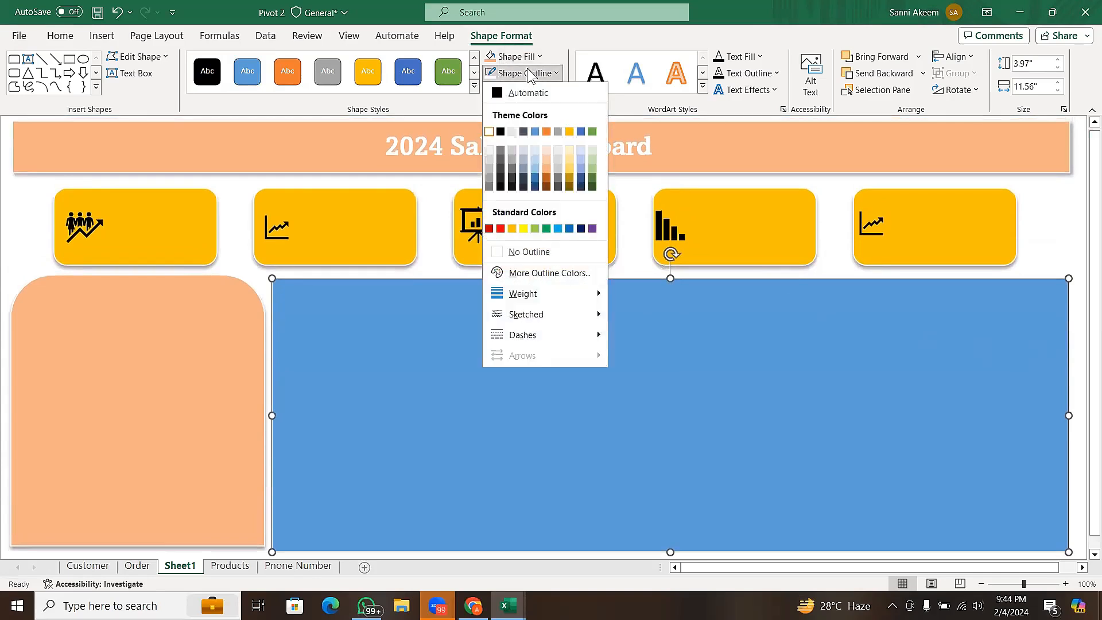
{"action": "left_click", "coordinate": [489, 132]}
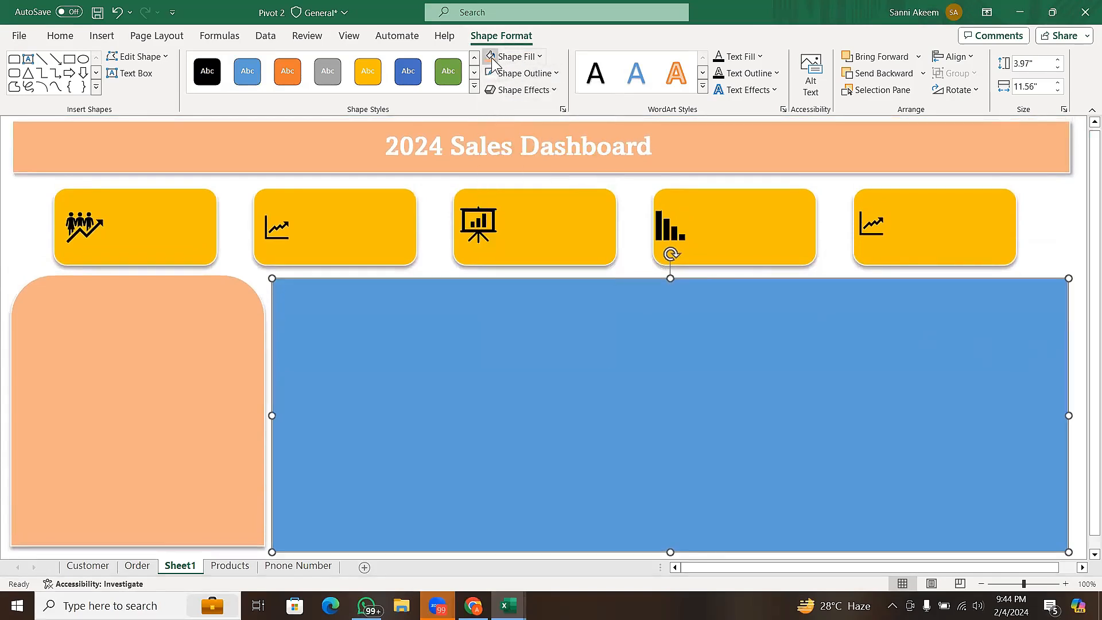
{"action": "left_click", "coordinate": [492, 59]}
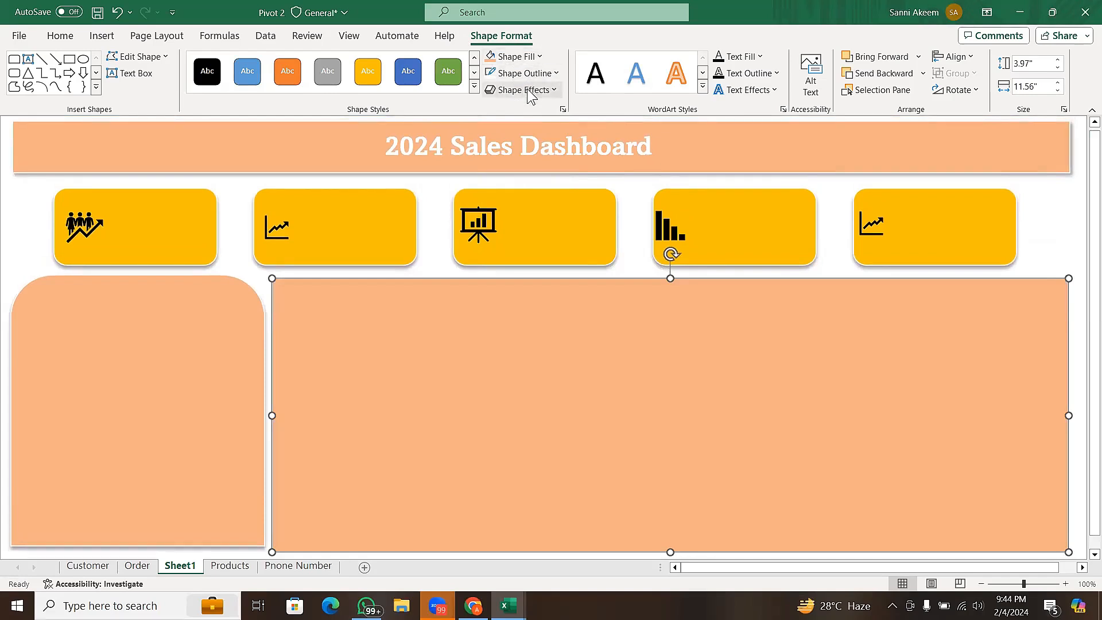
- Add an outer Offset: Bottom shadow to the wide panel and deselect it
{"action": "left_click", "coordinate": [529, 89]}
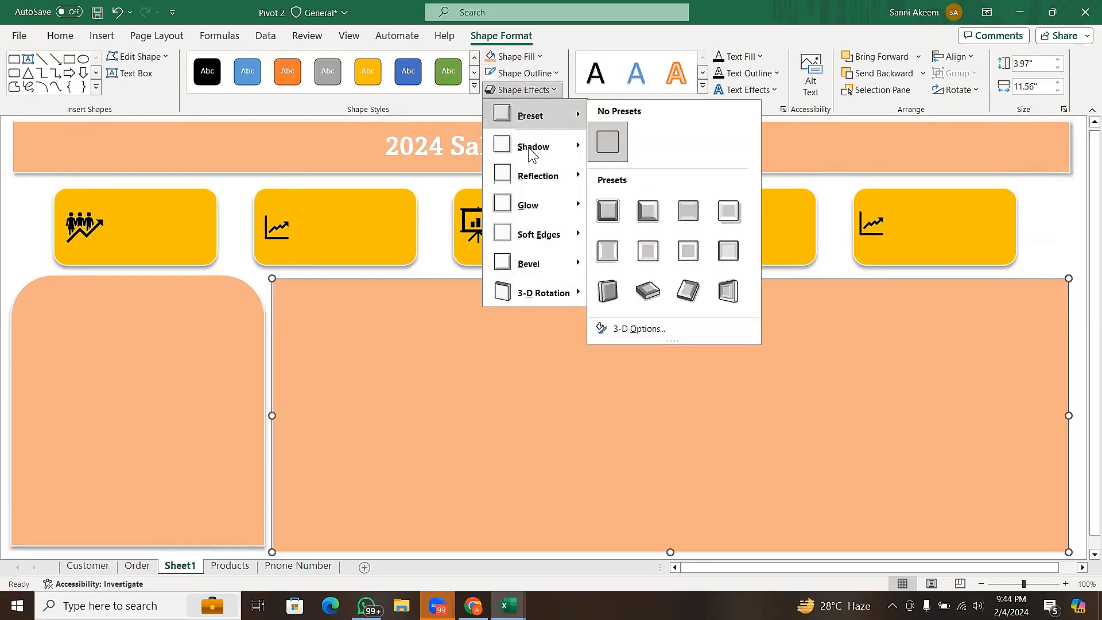
{"action": "mouse_move", "coordinate": [531, 150]}
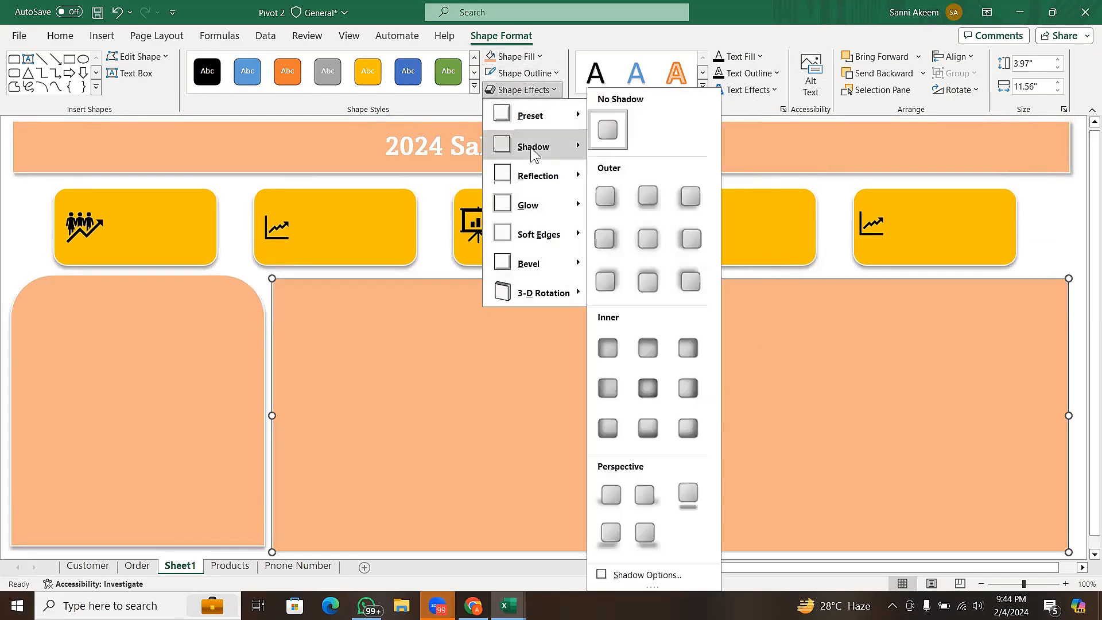
{"action": "left_click", "coordinate": [662, 192]}
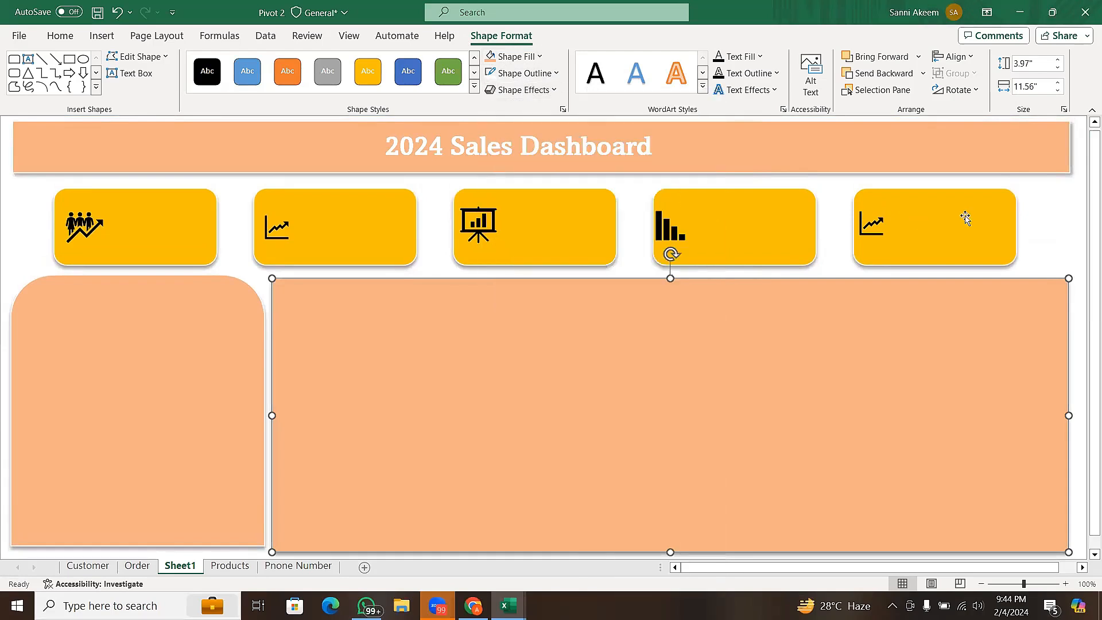
{"action": "left_click", "coordinate": [1039, 228]}
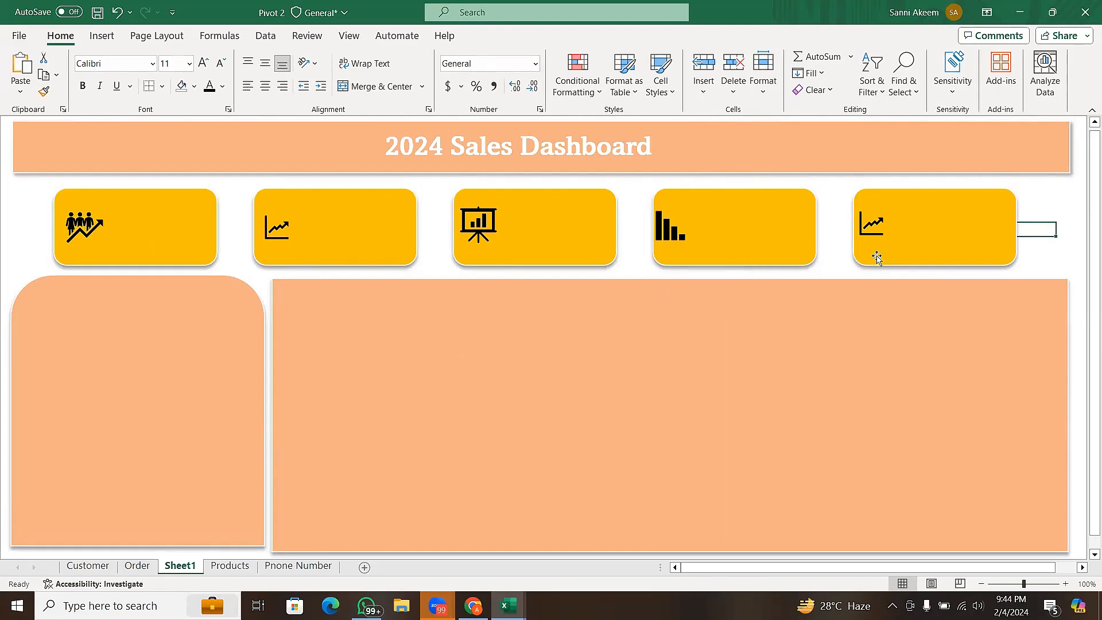
- Fill the second card with Blue, Accent 1, Lighter 40% and the third card with Orange, Accent 2, Lighter 40%
{"action": "left_click", "coordinate": [376, 238]}
{"action": "left_click", "coordinate": [535, 58]}
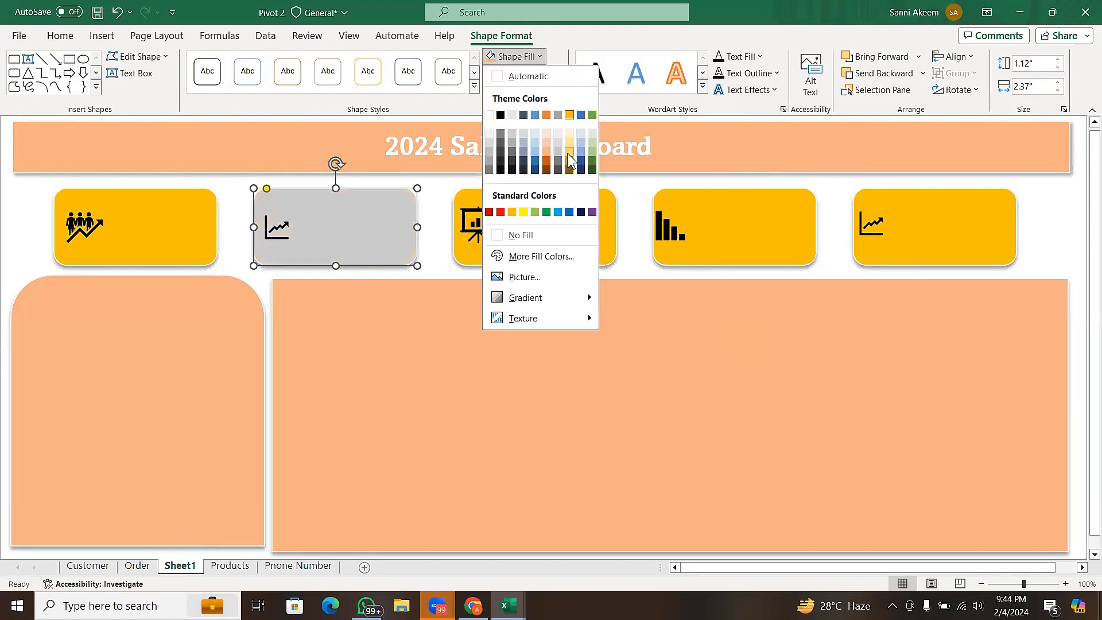
{"action": "left_click", "coordinate": [539, 151]}
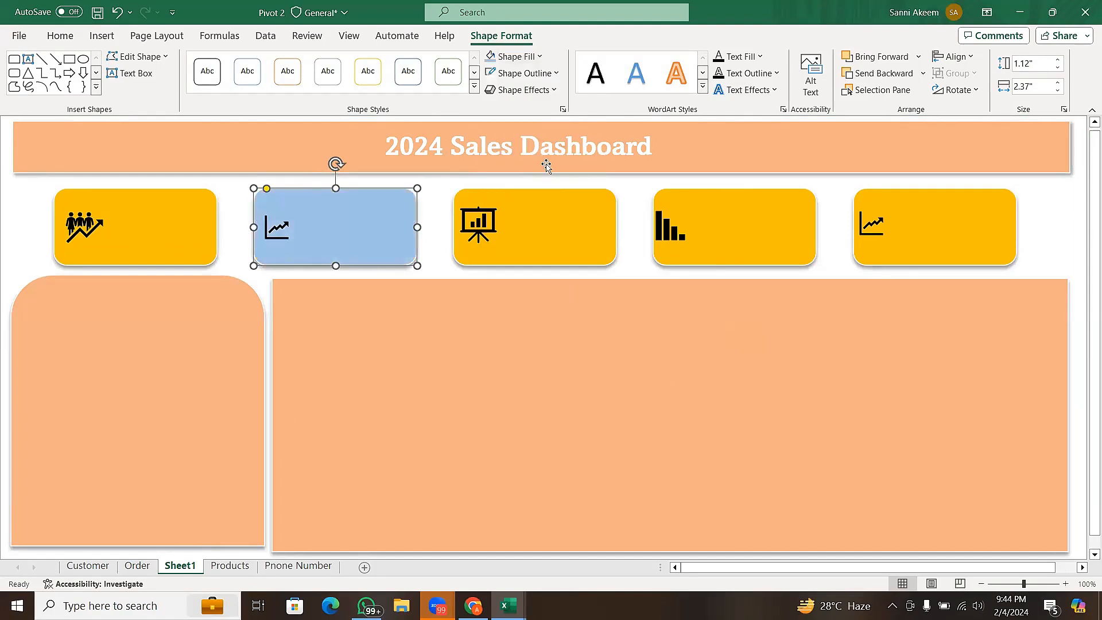
{"action": "left_click", "coordinate": [563, 207]}
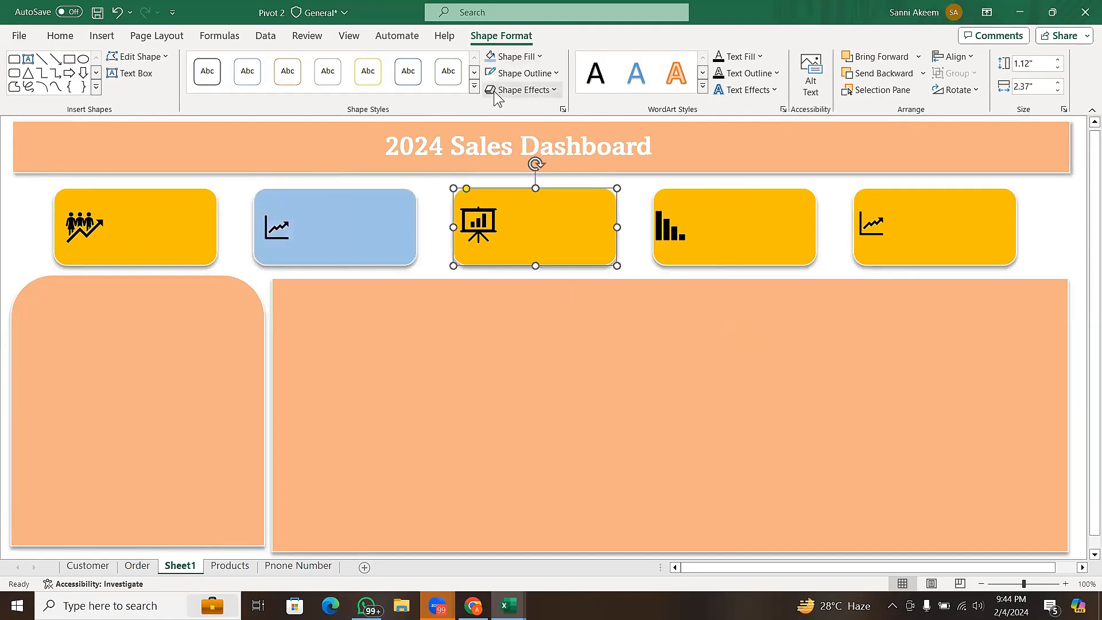
{"action": "left_click", "coordinate": [520, 57]}
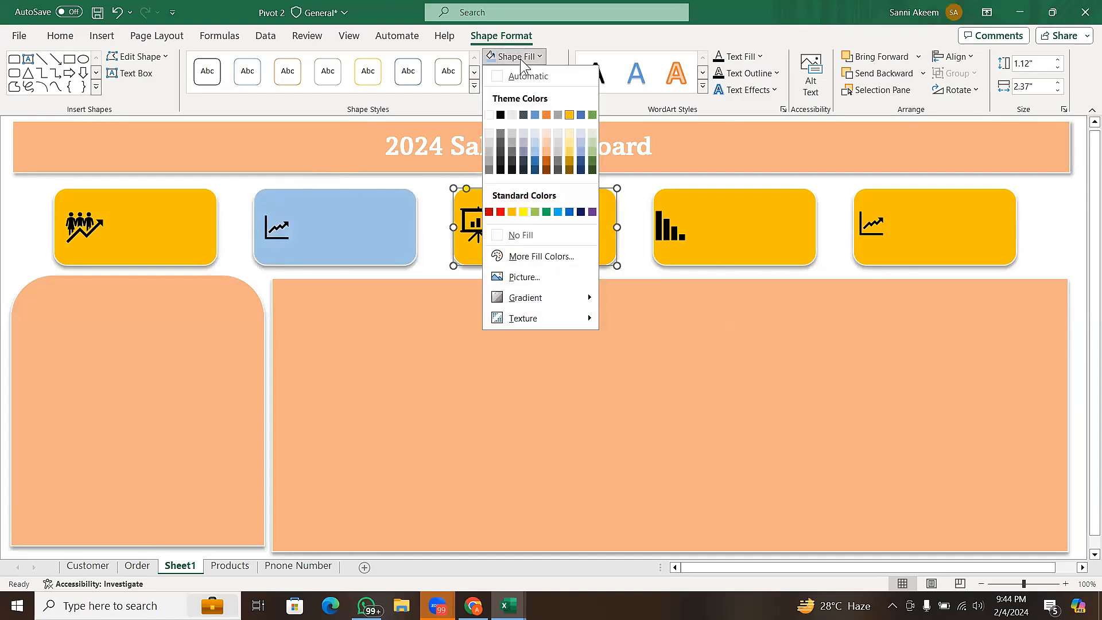
{"action": "left_click", "coordinate": [546, 151]}
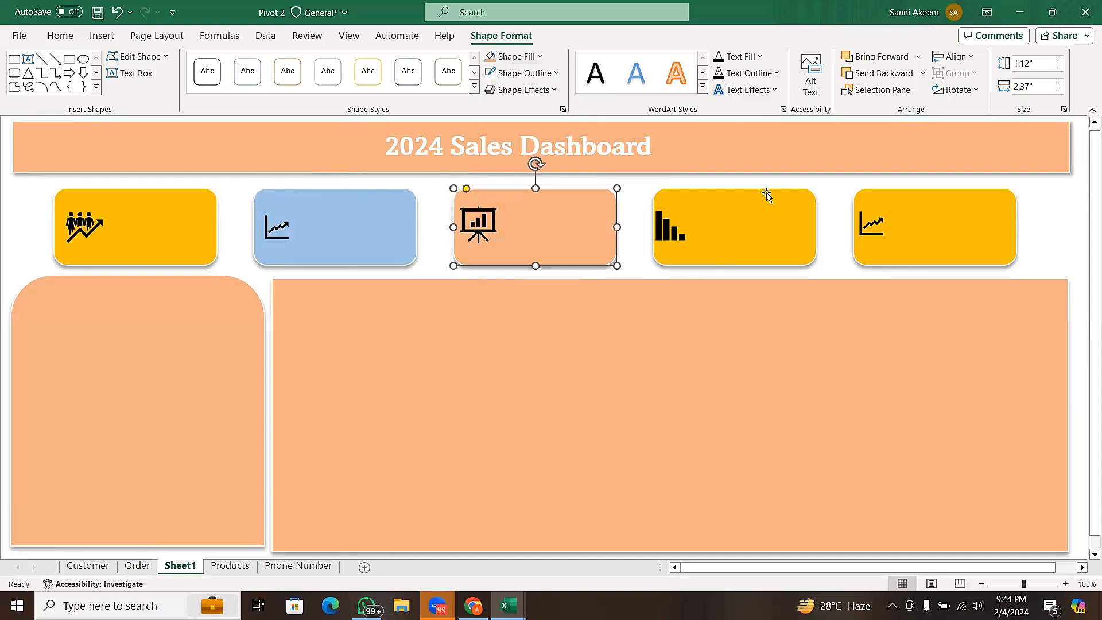
- Fill the fourth card with Green, Accent 6, Lighter 40% and the fifth card with Blue, Accent 1, Lighter 40%
{"action": "left_click", "coordinate": [768, 214]}
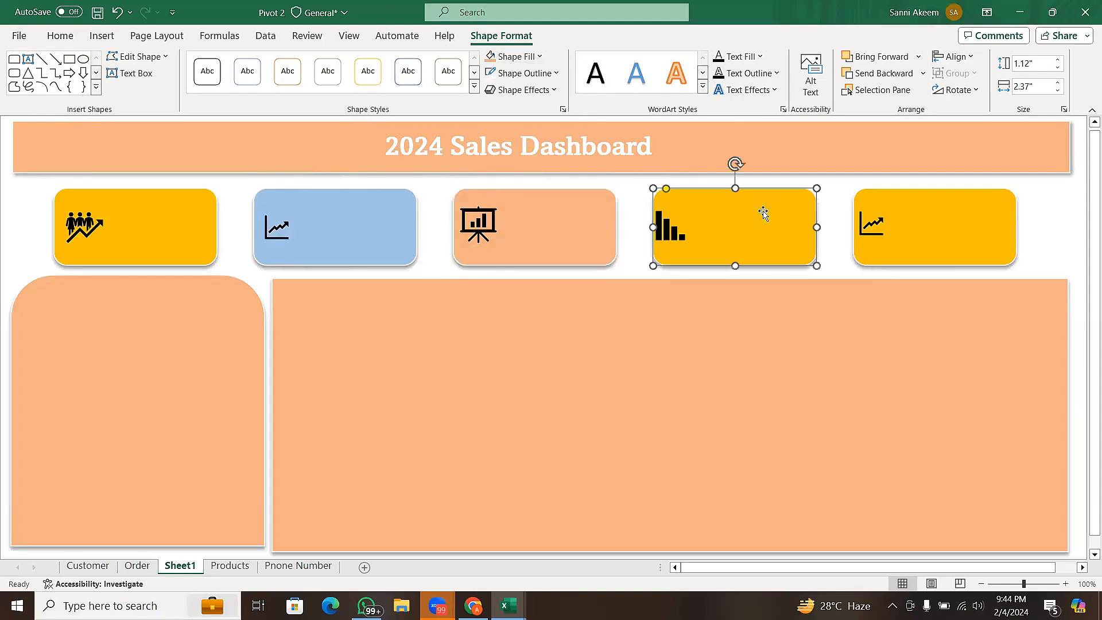
{"action": "left_click", "coordinate": [525, 57]}
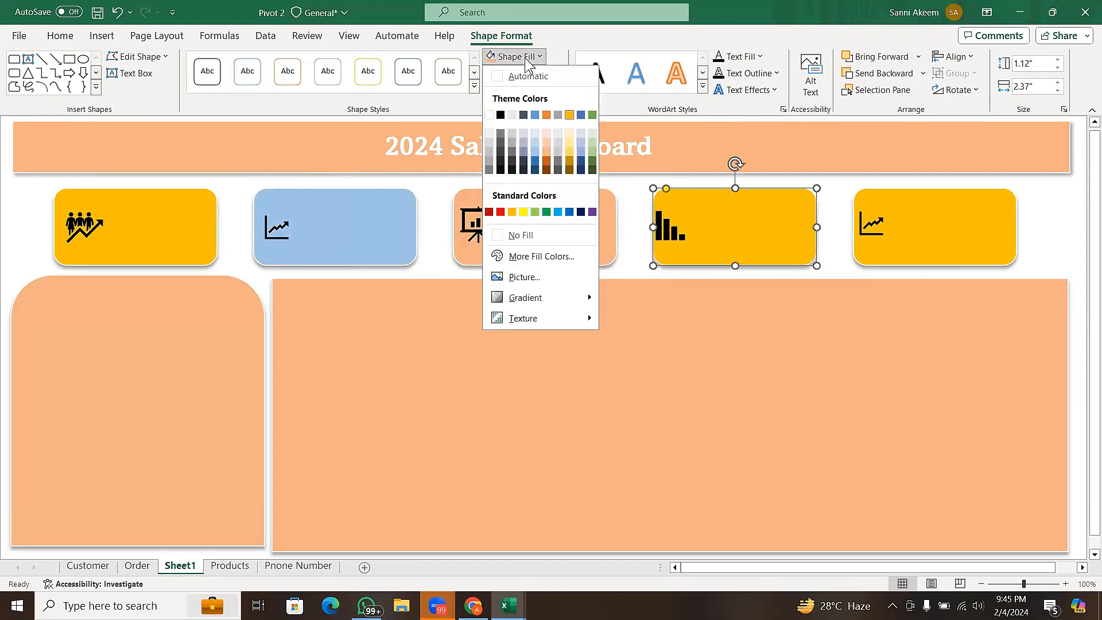
{"action": "left_click", "coordinate": [591, 147]}
{"action": "left_click", "coordinate": [938, 201]}
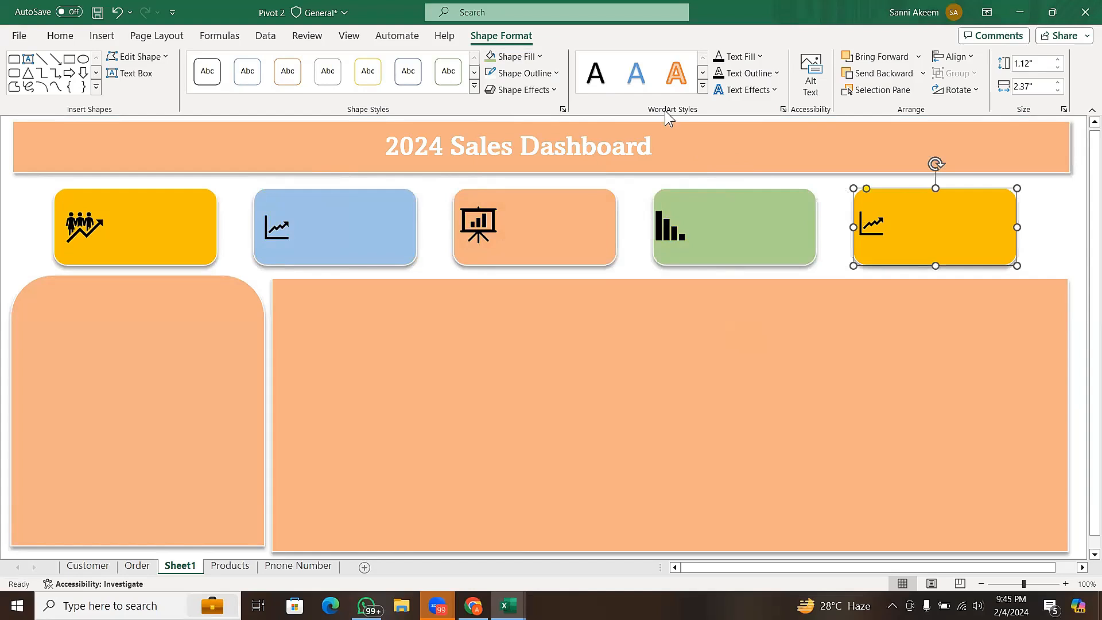
{"action": "left_click", "coordinate": [539, 57]}
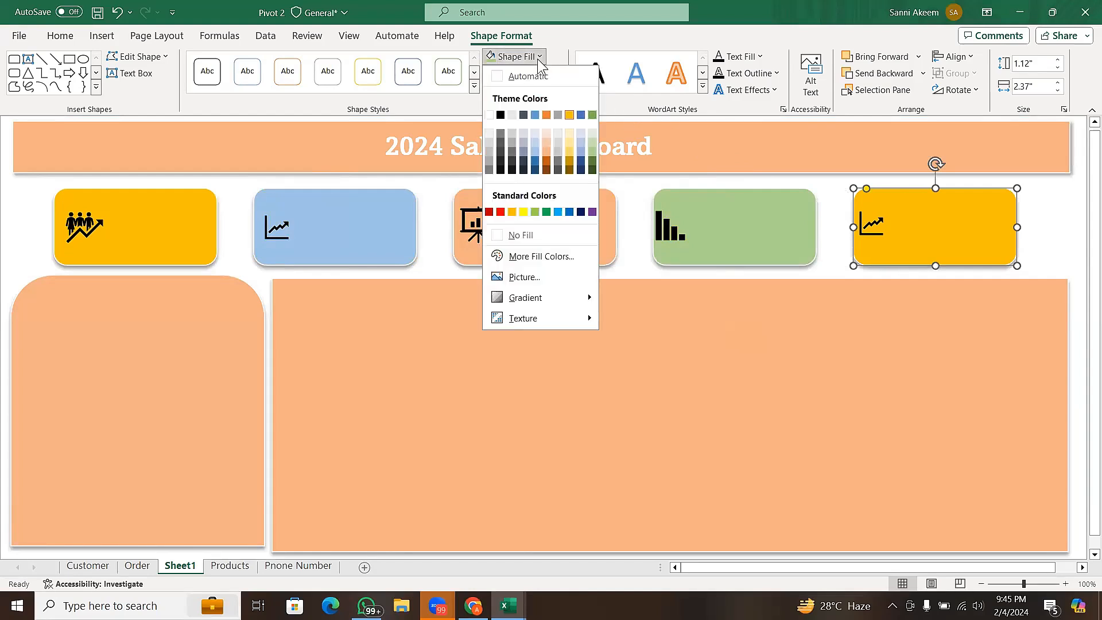
{"action": "left_click", "coordinate": [535, 151]}
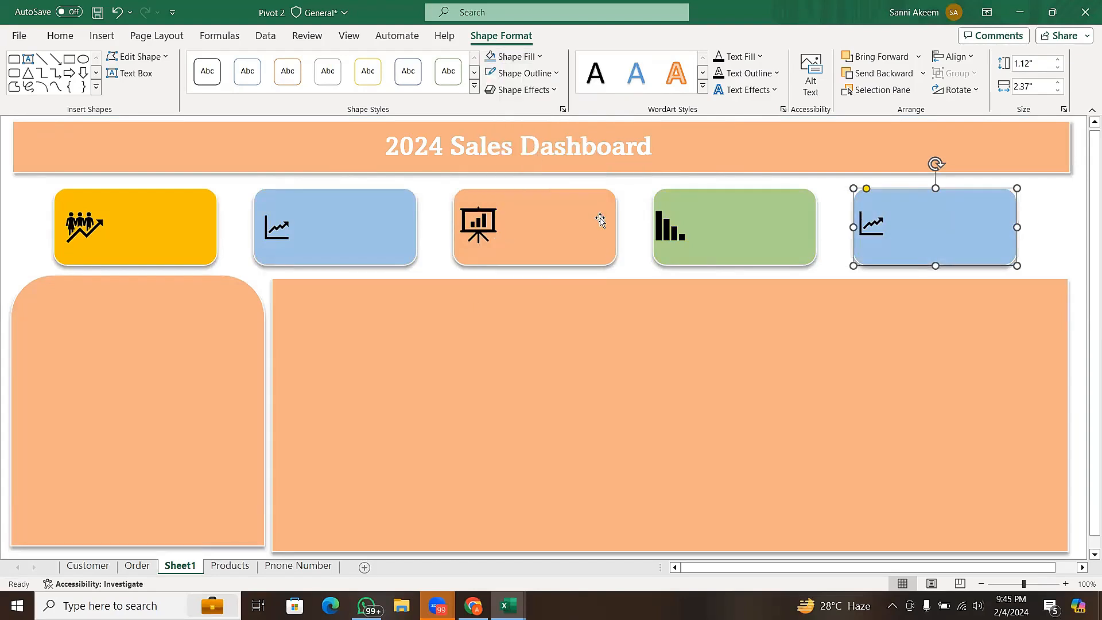
{"action": "left_click", "coordinate": [635, 203]}
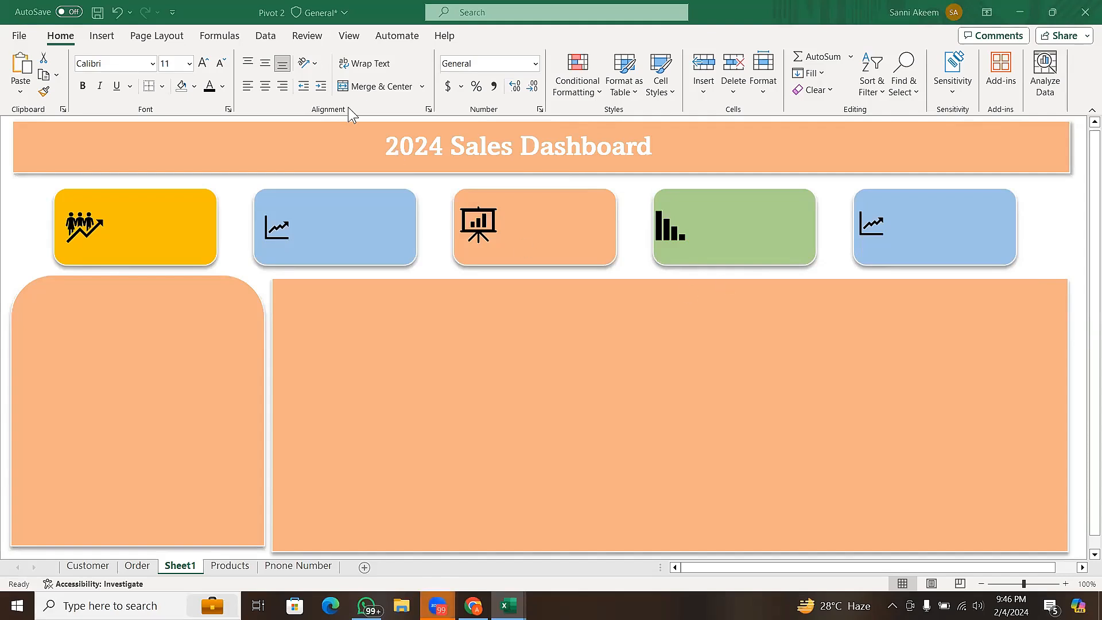
{"action": "left_click", "coordinate": [308, 32]}
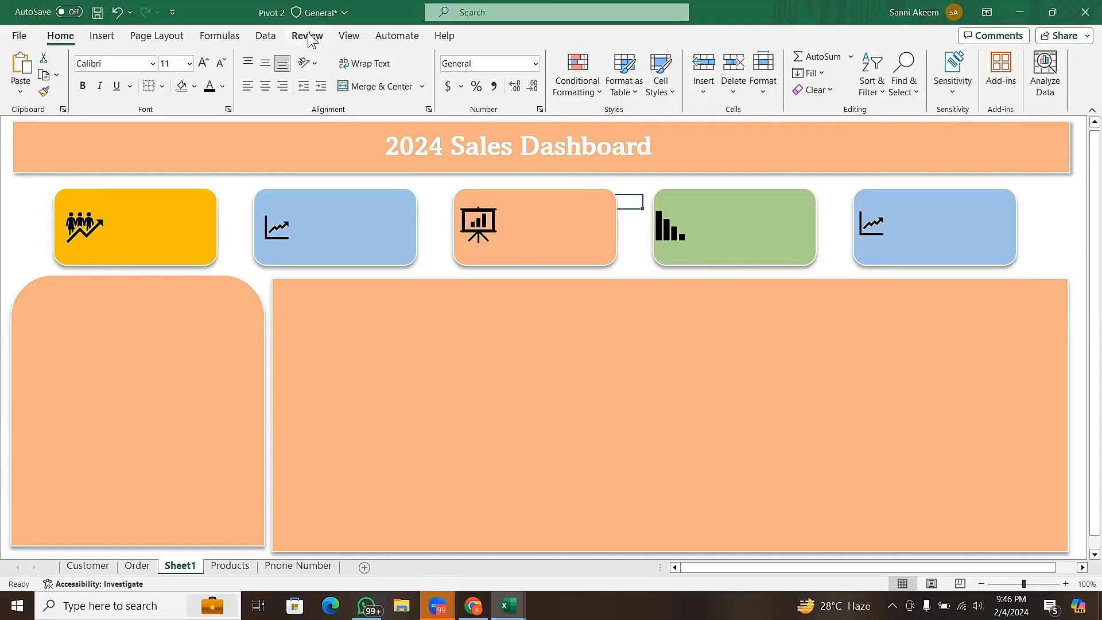
{"action": "left_click", "coordinate": [348, 36]}
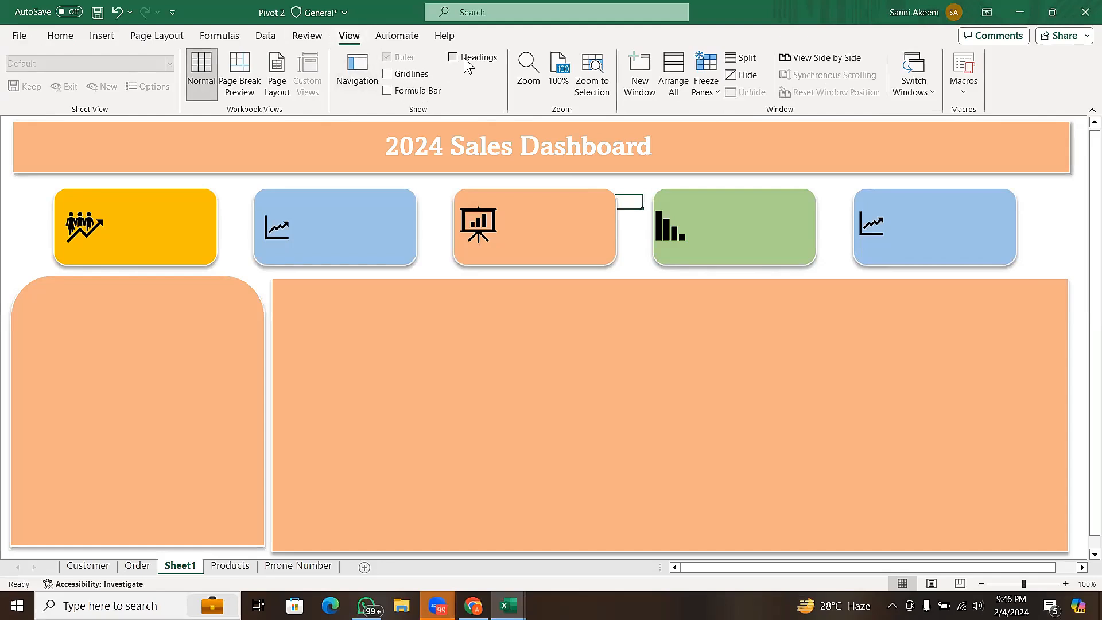
{"action": "left_click", "coordinate": [67, 36]}
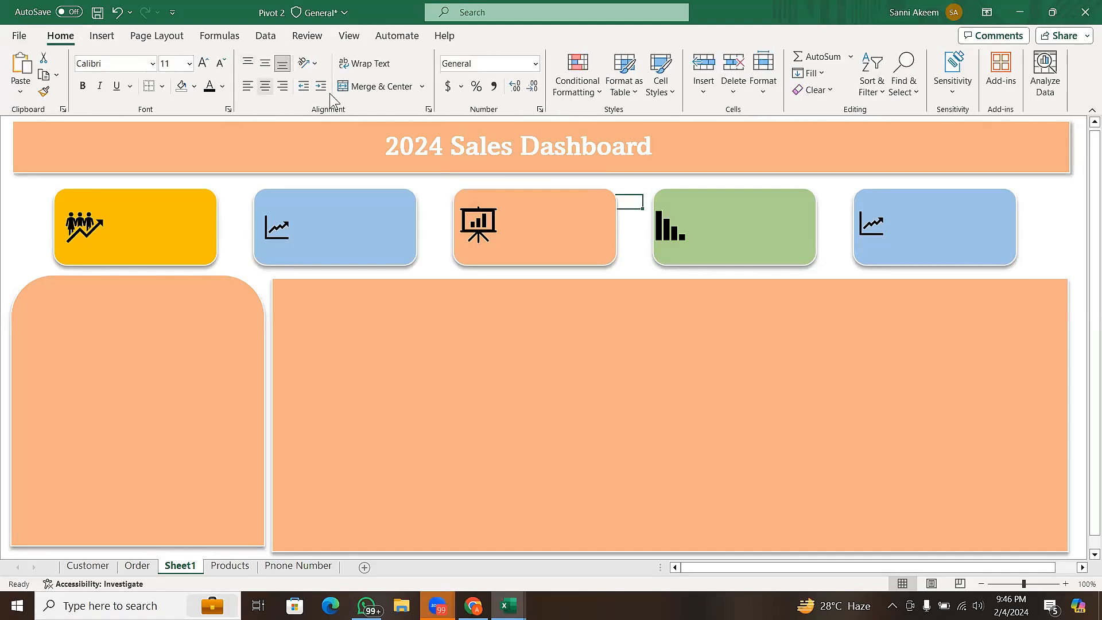
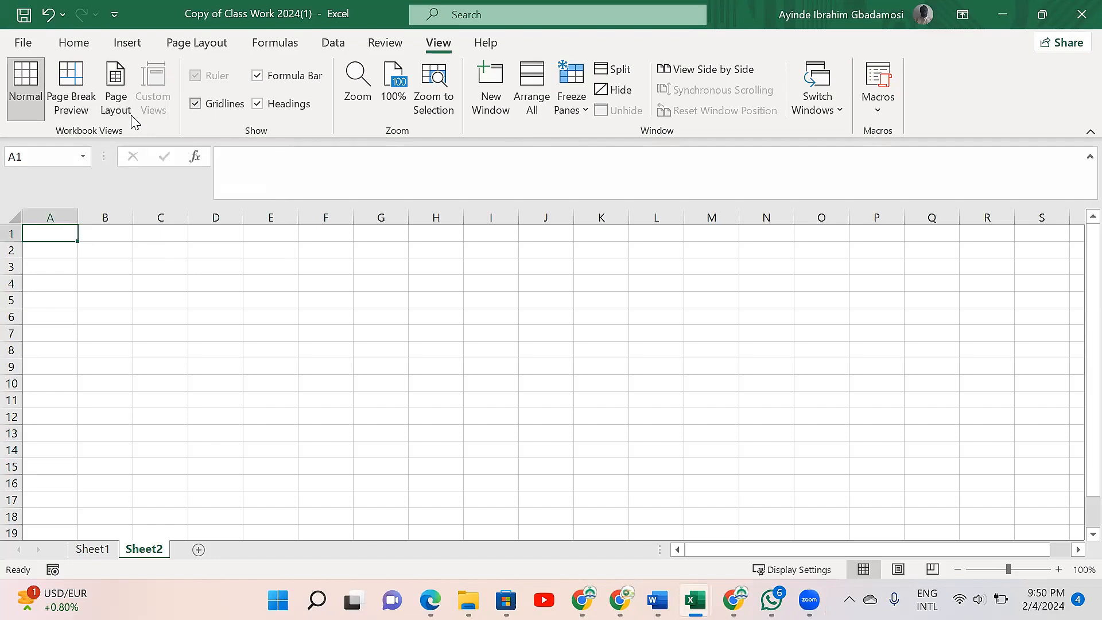
- Hide the gridlines on Sheet2
{"action": "left_click", "coordinate": [195, 104]}
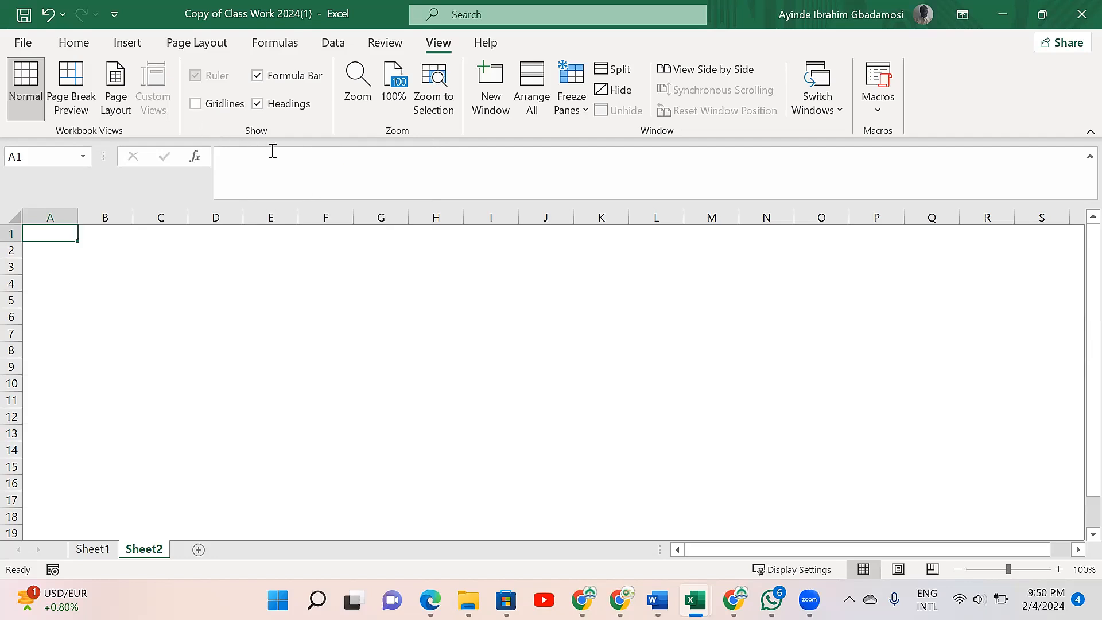
{"action": "left_click", "coordinate": [195, 106]}
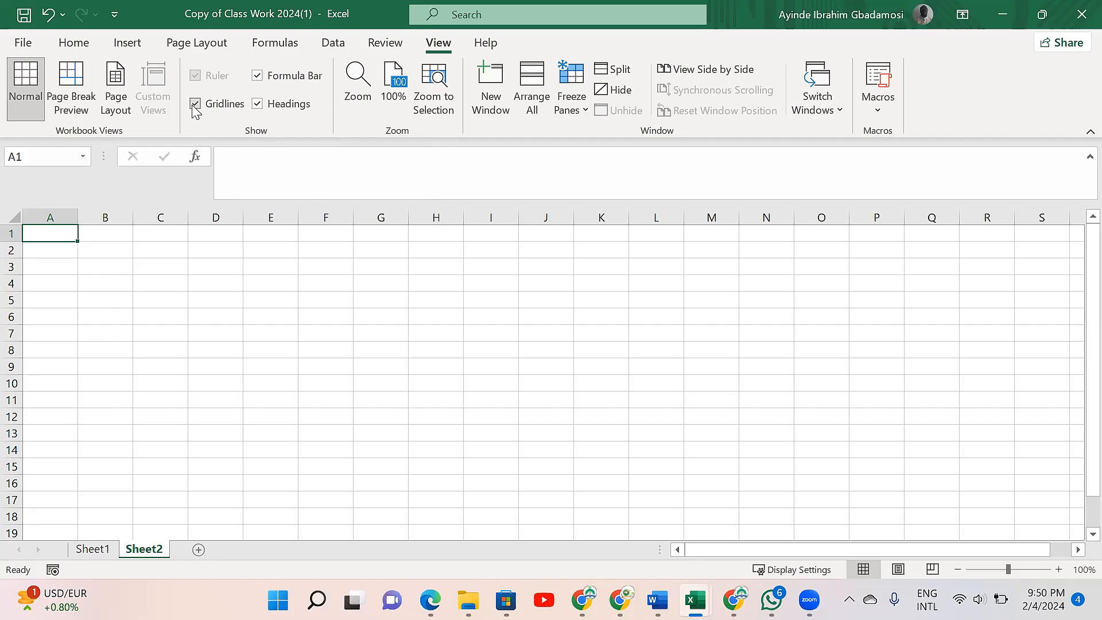
{"action": "left_click", "coordinate": [195, 107]}
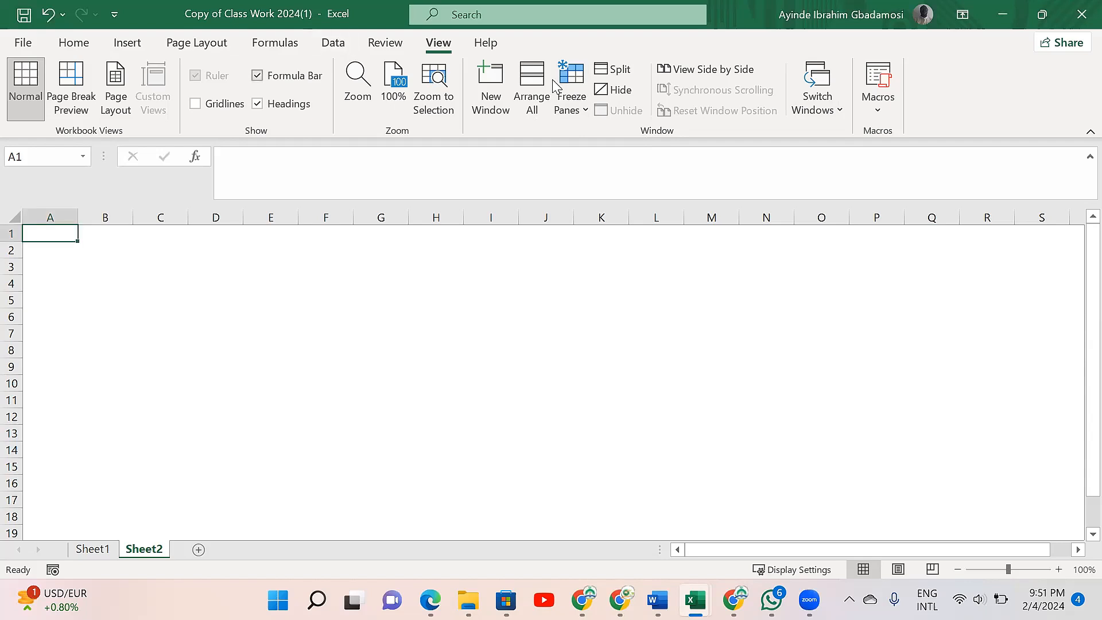
- Hide the formula bar and the row and column headings on Sheet2
{"action": "key", "text": "alt+w"}
{"action": "key", "text": "v"}
{"action": "key", "text": "f"}
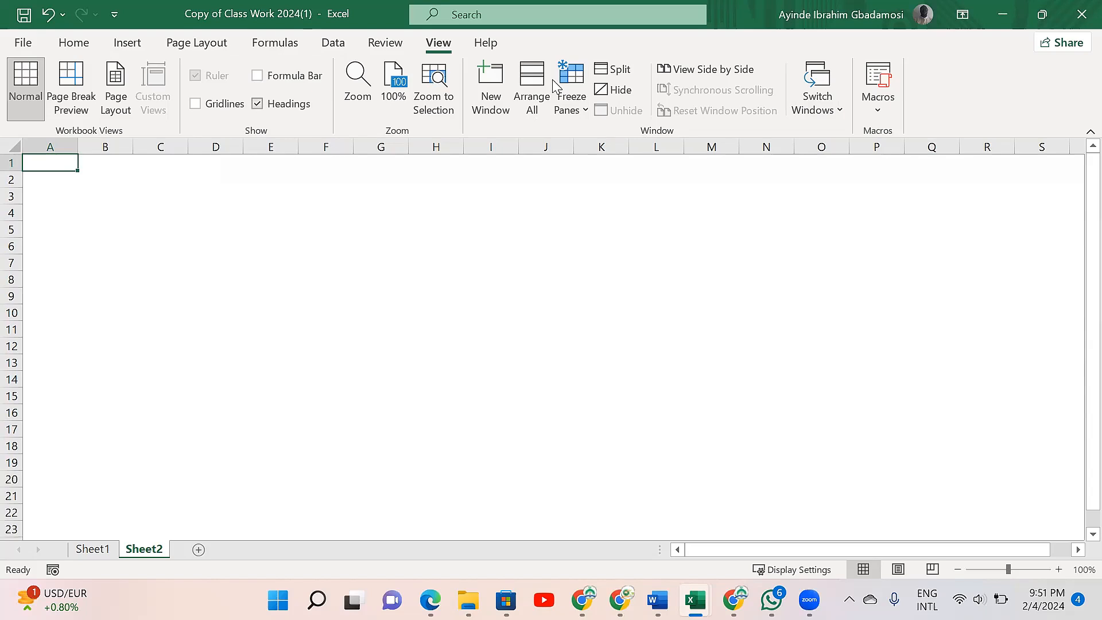
{"action": "key", "text": "alt+w"}
{"action": "key", "text": "v"}
{"action": "key", "text": "h"}
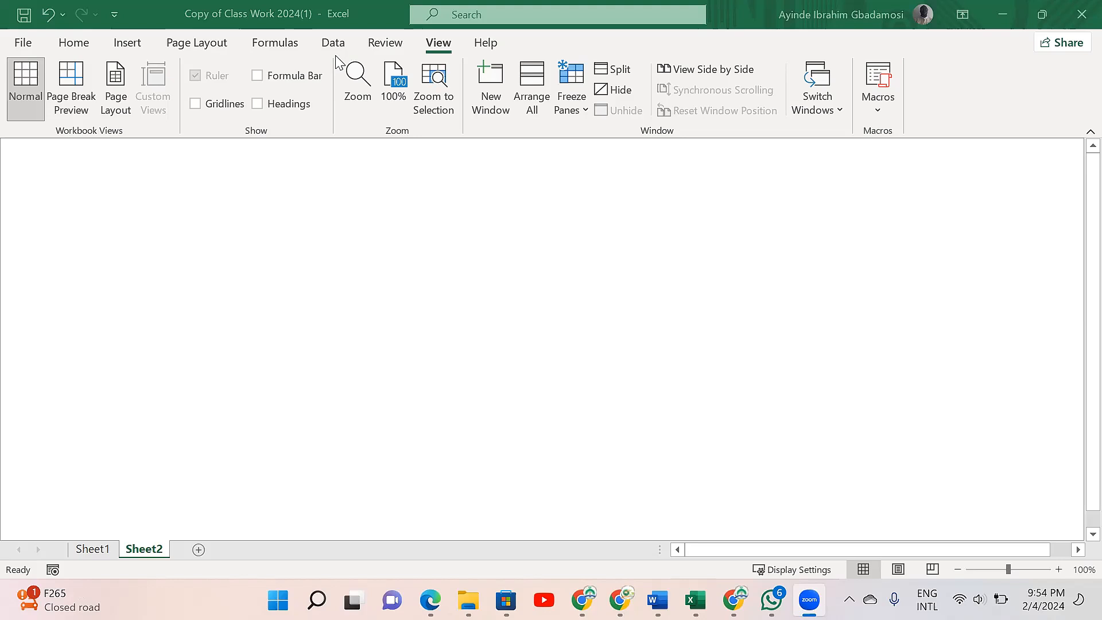
- Insert a default-size rectangle shape in the upper area of the blank Sheet2
{"action": "left_click", "coordinate": [134, 45]}
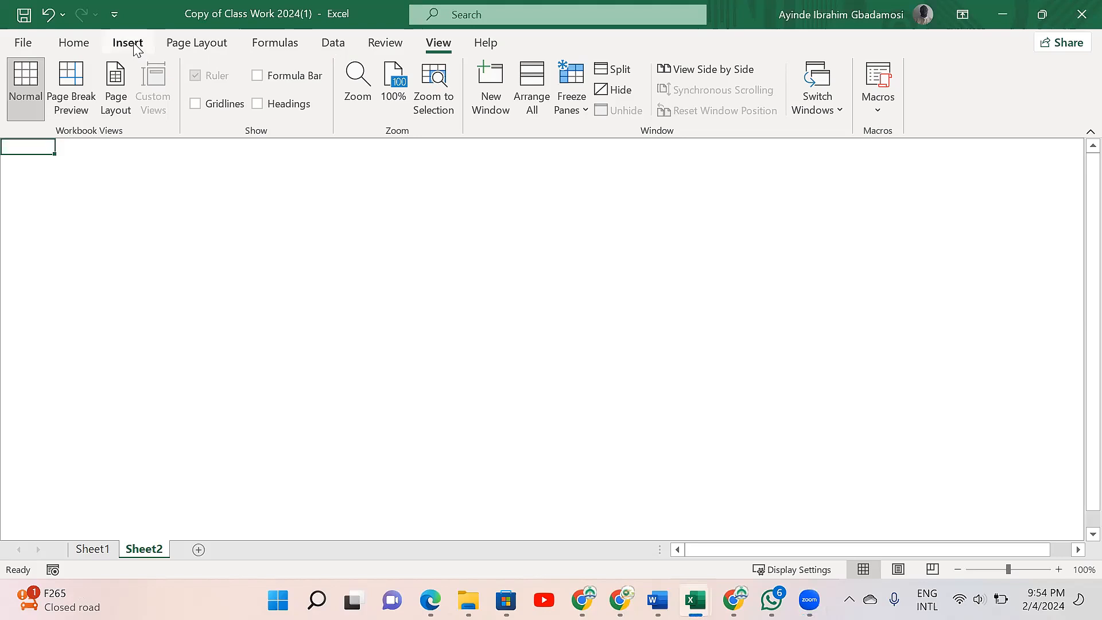
{"action": "left_click", "coordinate": [133, 45]}
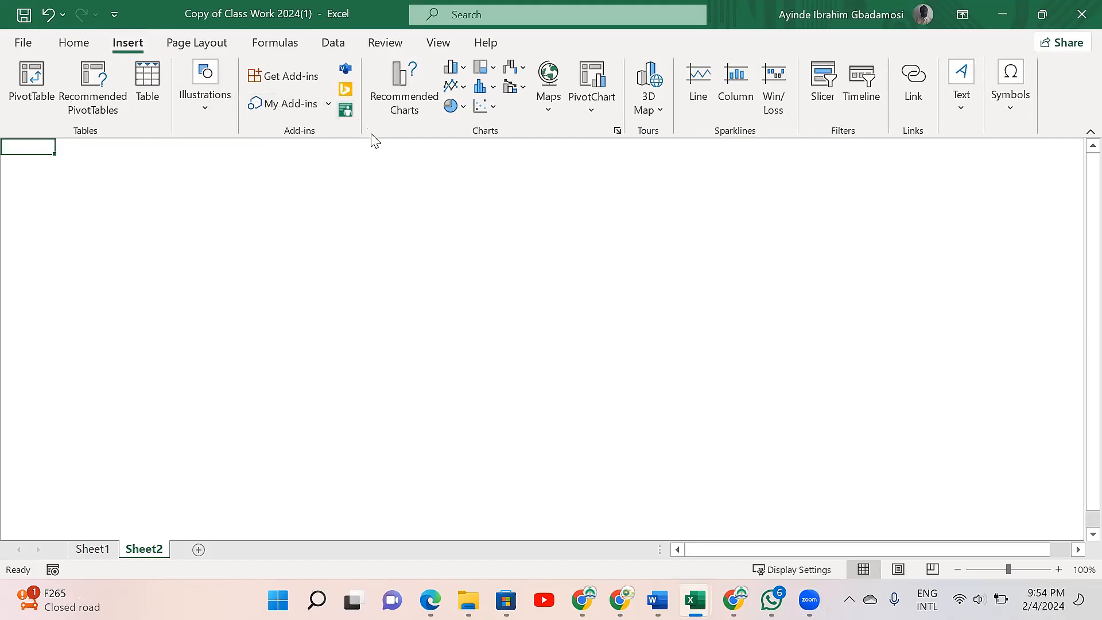
{"action": "left_click", "coordinate": [207, 109]}
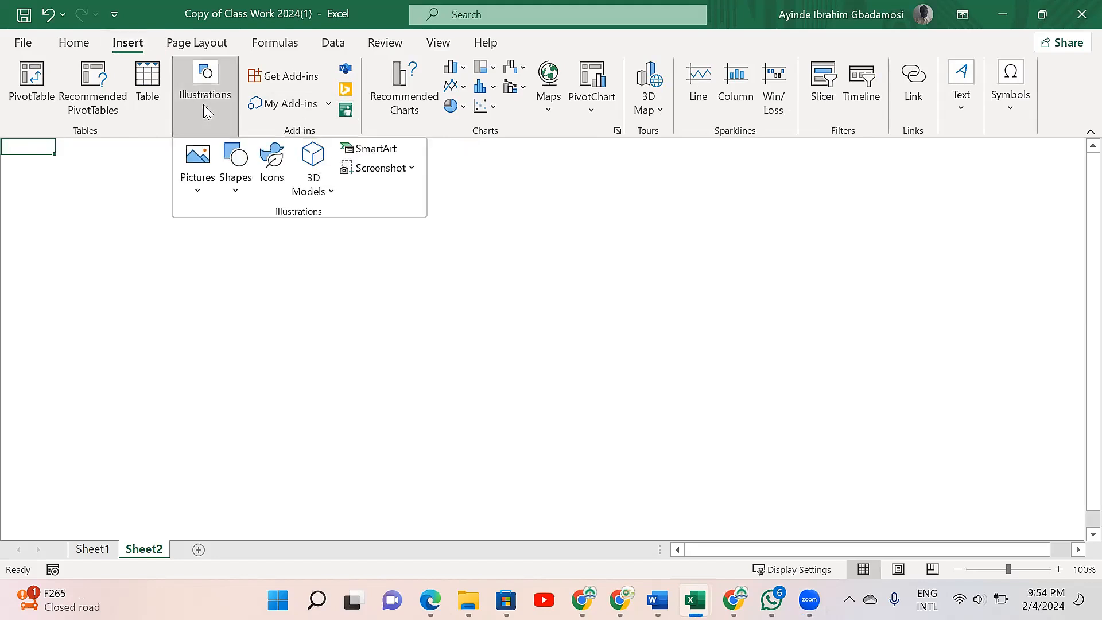
{"action": "left_click", "coordinate": [235, 195]}
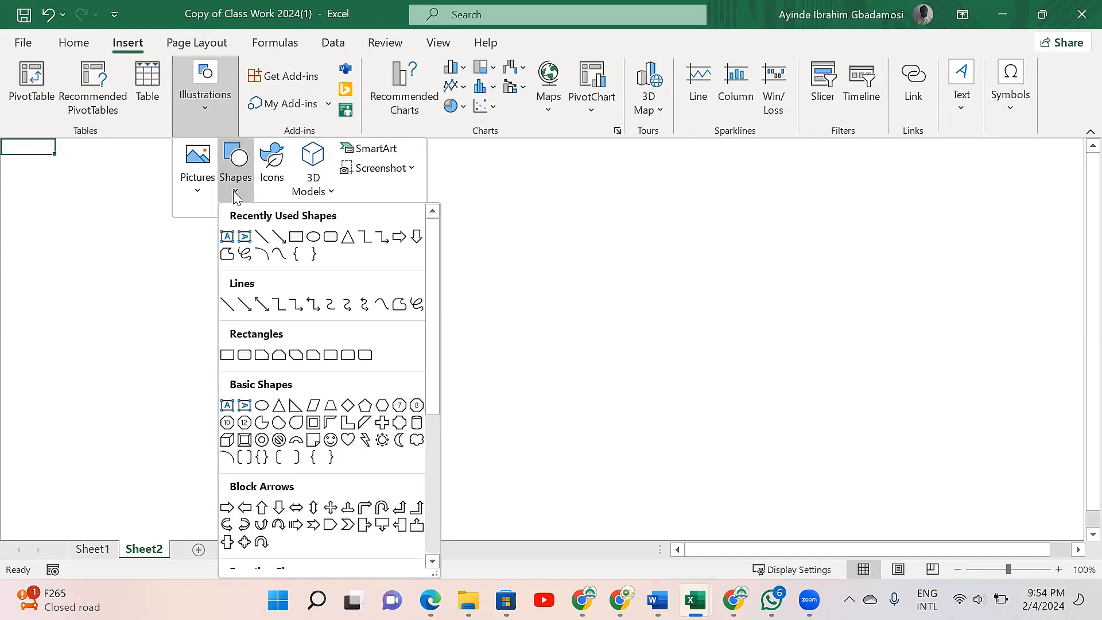
{"action": "left_click", "coordinate": [297, 237]}
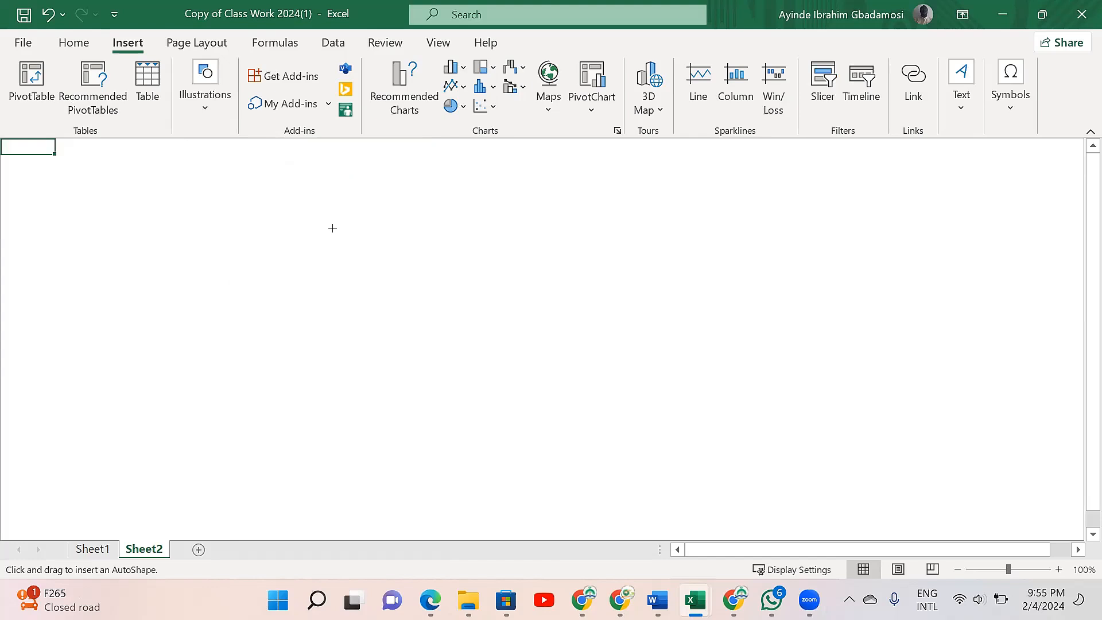
{"action": "left_click", "coordinate": [294, 218]}
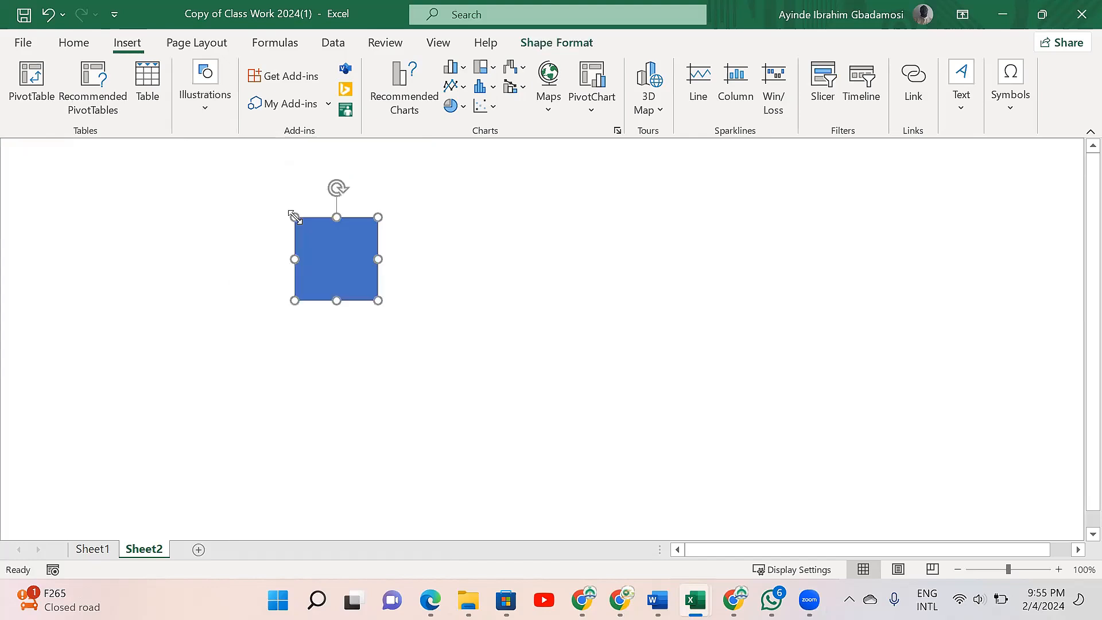
- Stretch the rectangle into a wide banner about 0.92" high and 10.04" wide near the top edge of the sheet
{"action": "left_click_drag", "start_coordinate": [378, 259], "coordinate": [854, 246]}
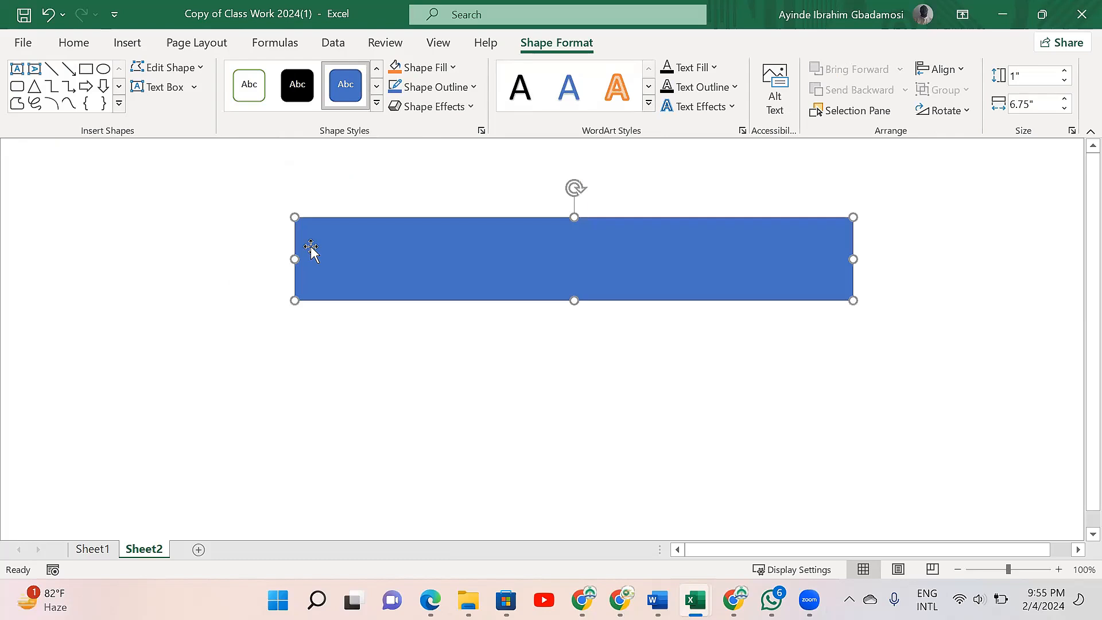
{"action": "left_click_drag", "start_coordinate": [288, 259], "coordinate": [41, 249]}
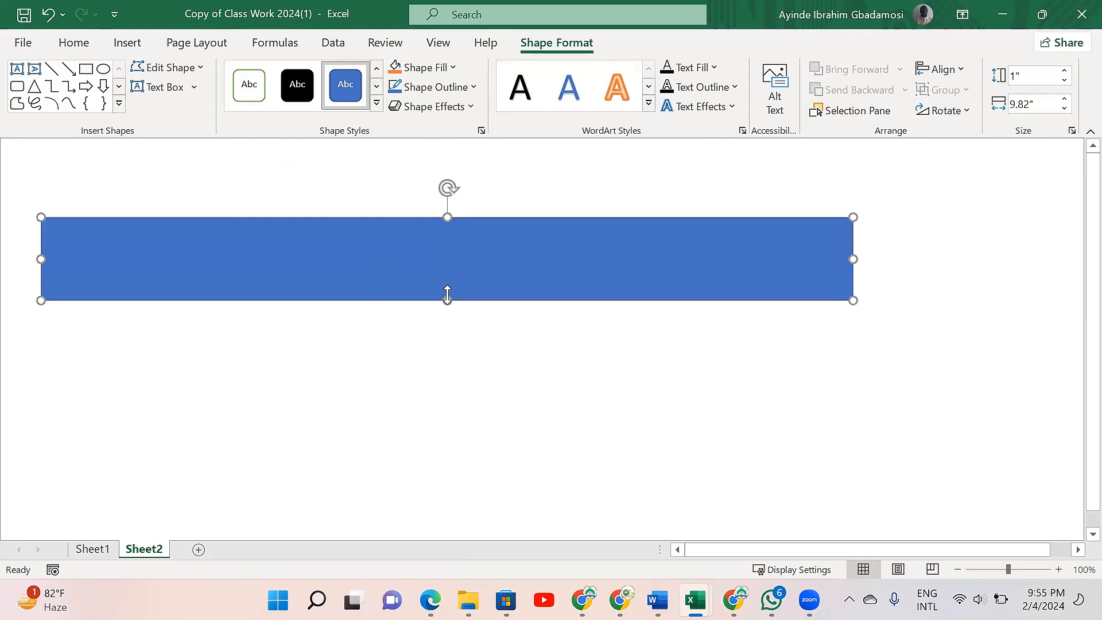
{"action": "left_click_drag", "start_coordinate": [447, 299], "coordinate": [448, 267]}
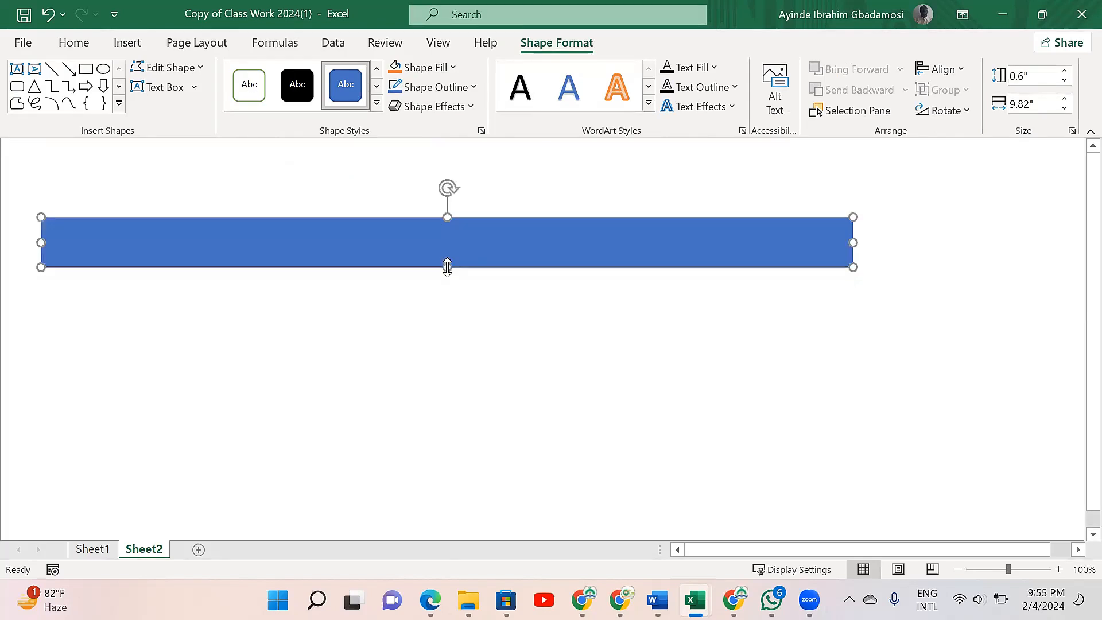
{"action": "left_click_drag", "start_coordinate": [447, 218], "coordinate": [447, 157]}
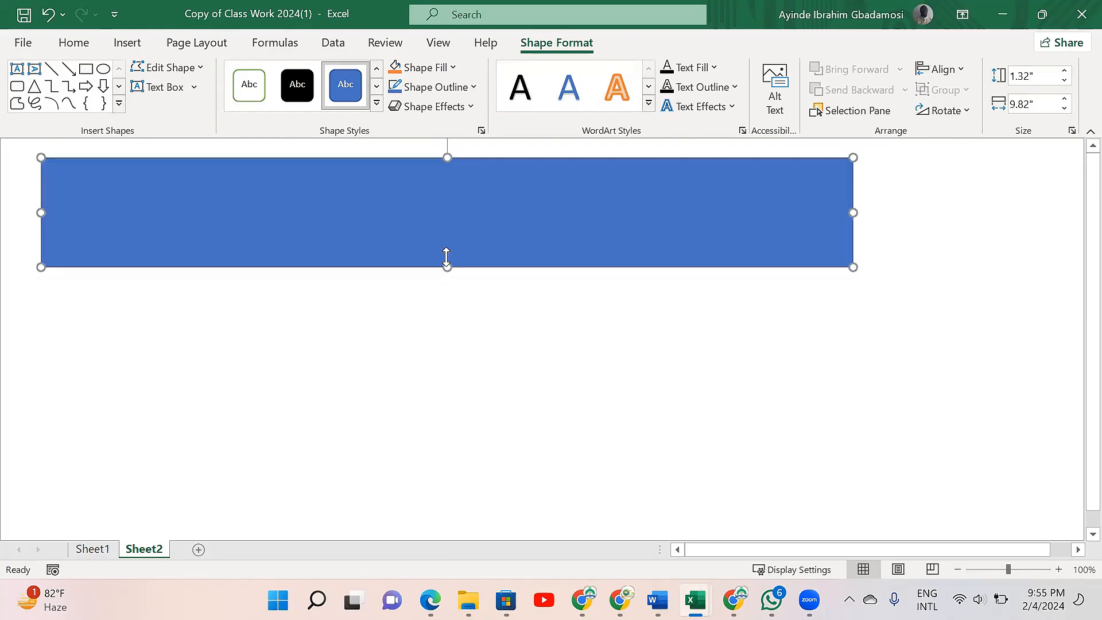
{"action": "left_click_drag", "start_coordinate": [447, 263], "coordinate": [447, 234]}
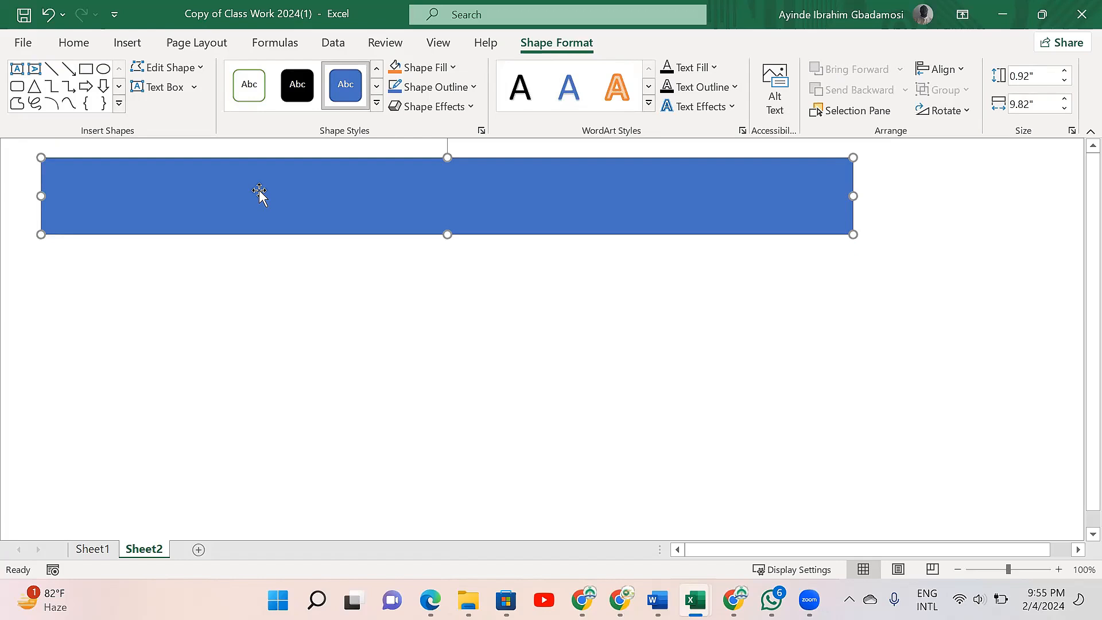
{"action": "left_click_drag", "start_coordinate": [40, 196], "coordinate": [23, 194]}
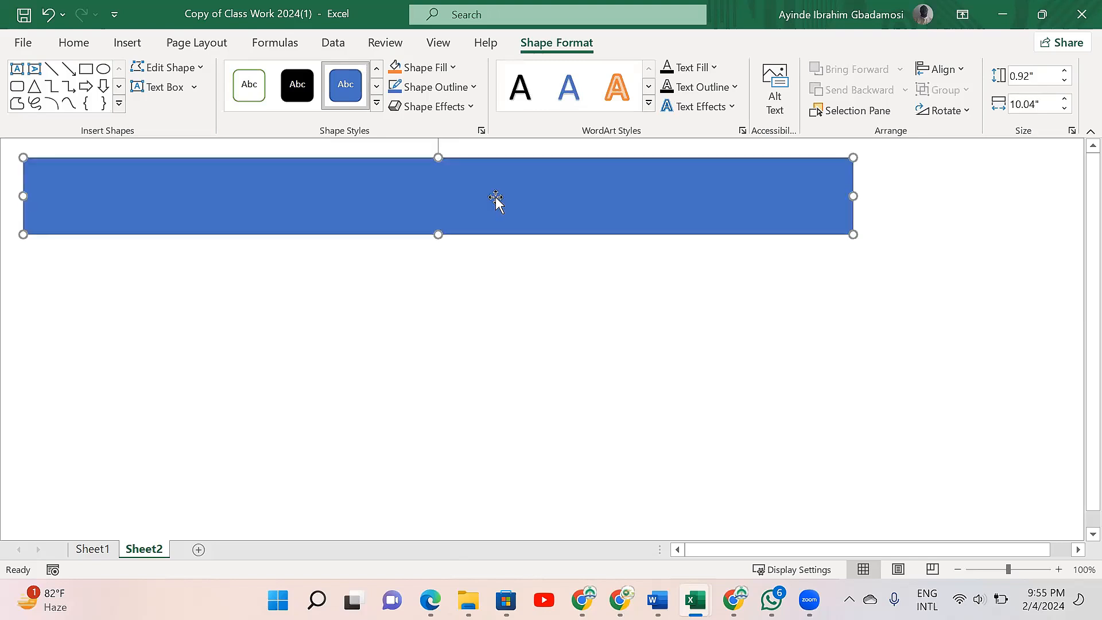
- Open the Edit Shape options for the banner rectangle
{"action": "left_click", "coordinate": [201, 68]}
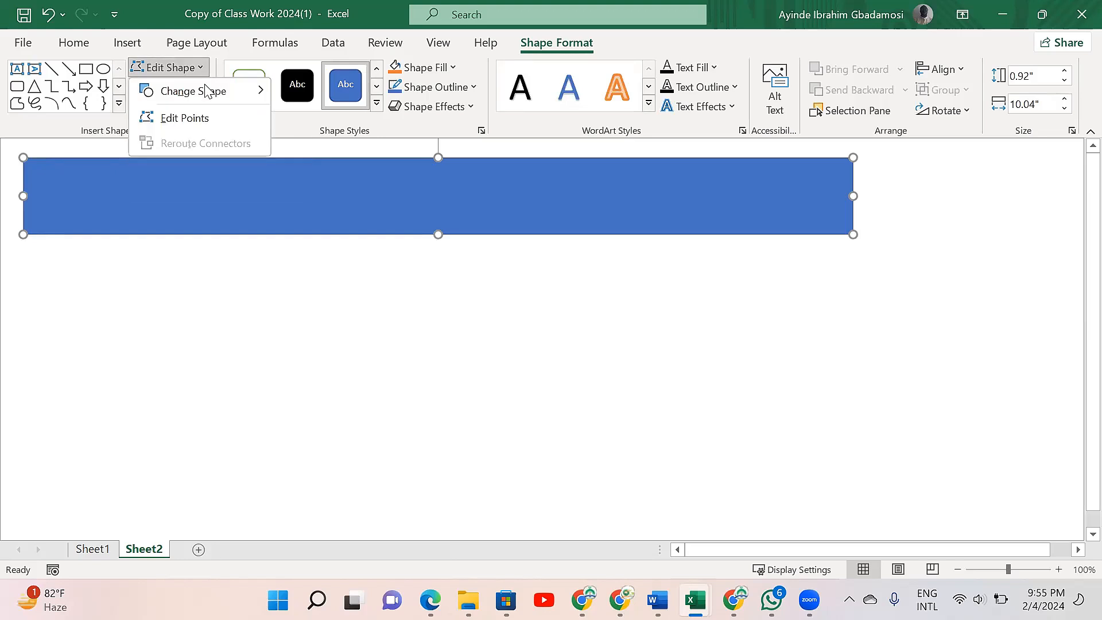
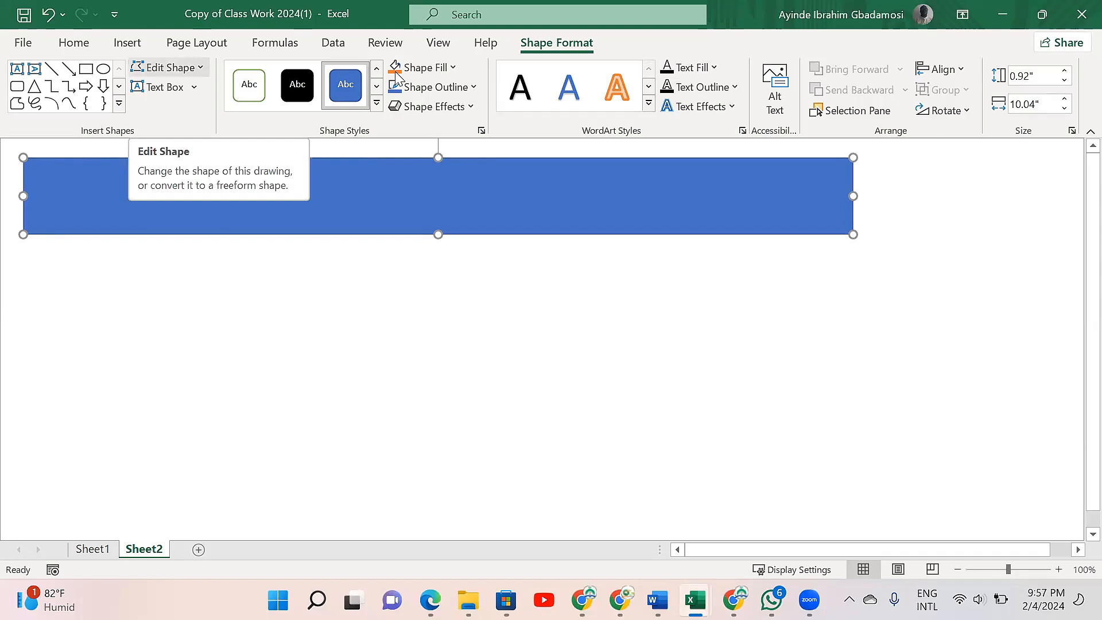
- Fill the banner rectangle with the lightest gold theme shade
{"action": "left_click", "coordinate": [448, 69]}
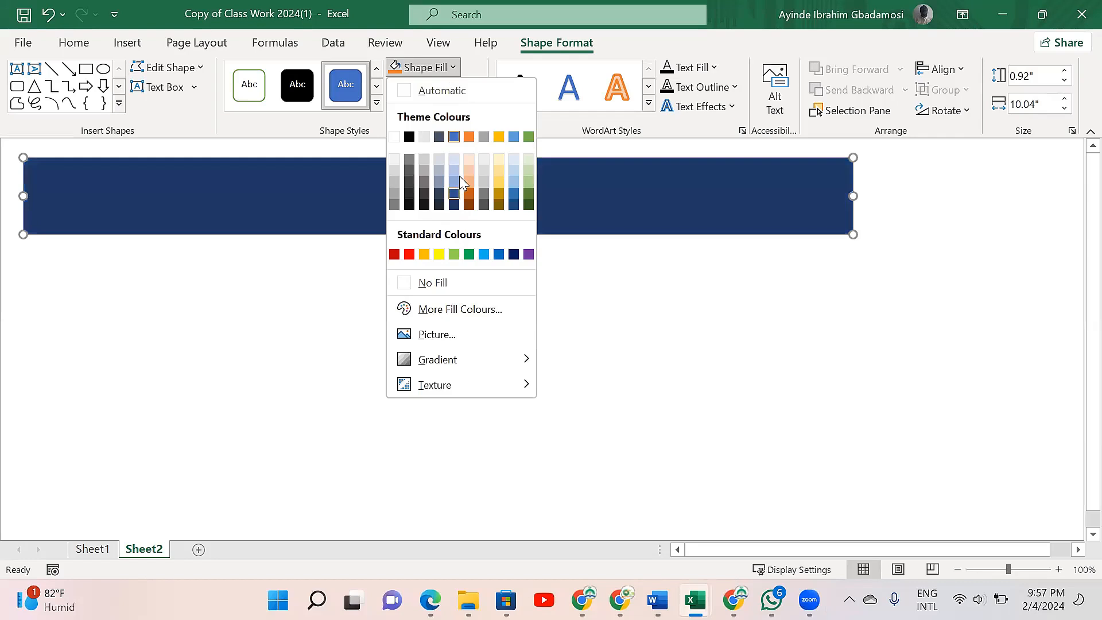
{"action": "left_click", "coordinate": [499, 161]}
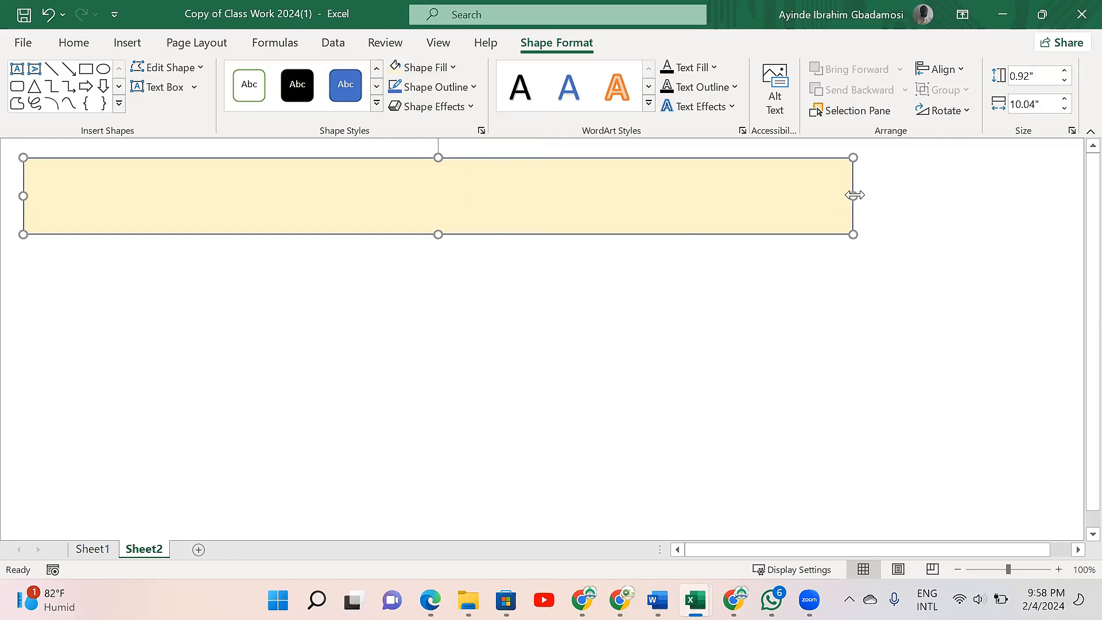
- Enlarge the banner rectangle to about 12.4" wide and 1.55" high
{"action": "left_click_drag", "start_coordinate": [901, 191], "coordinate": [1049, 187]}
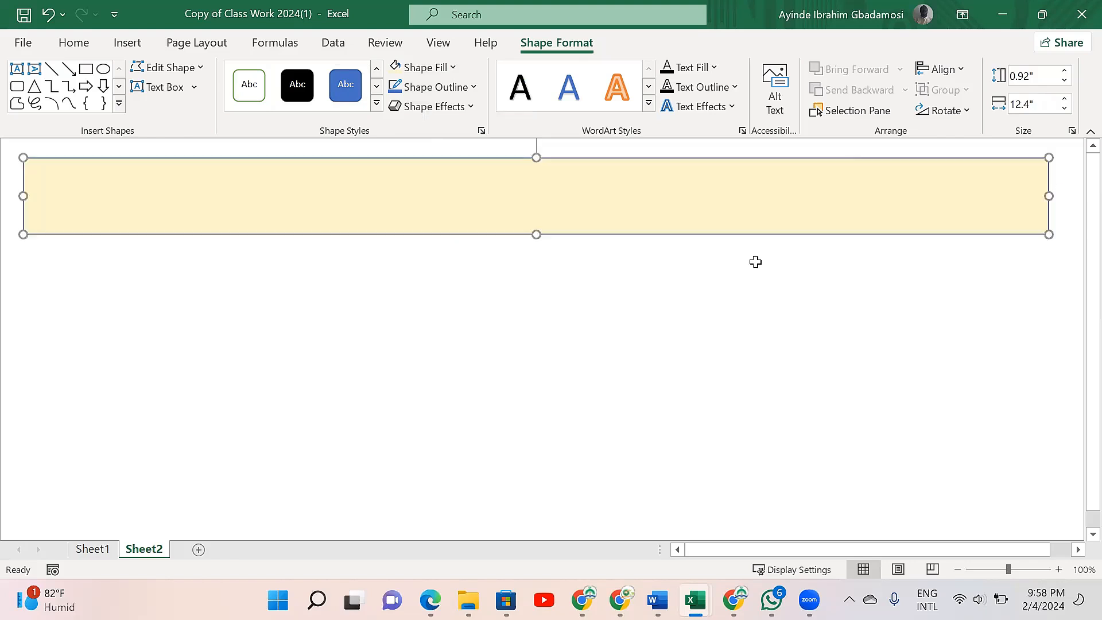
{"action": "left_click", "coordinate": [446, 281]}
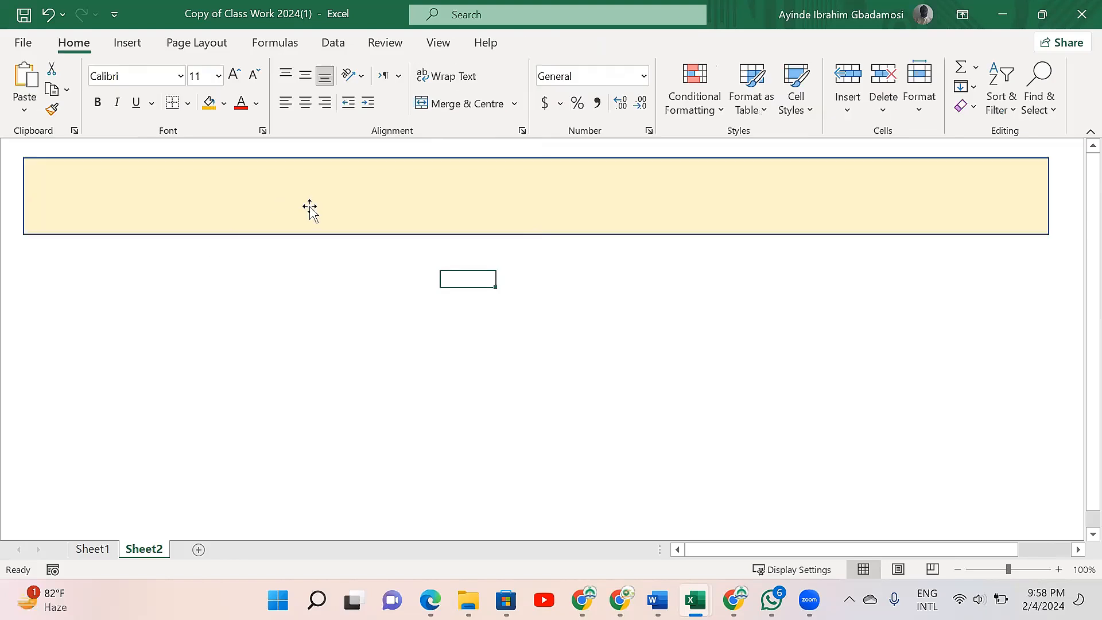
{"action": "left_click", "coordinate": [131, 46]}
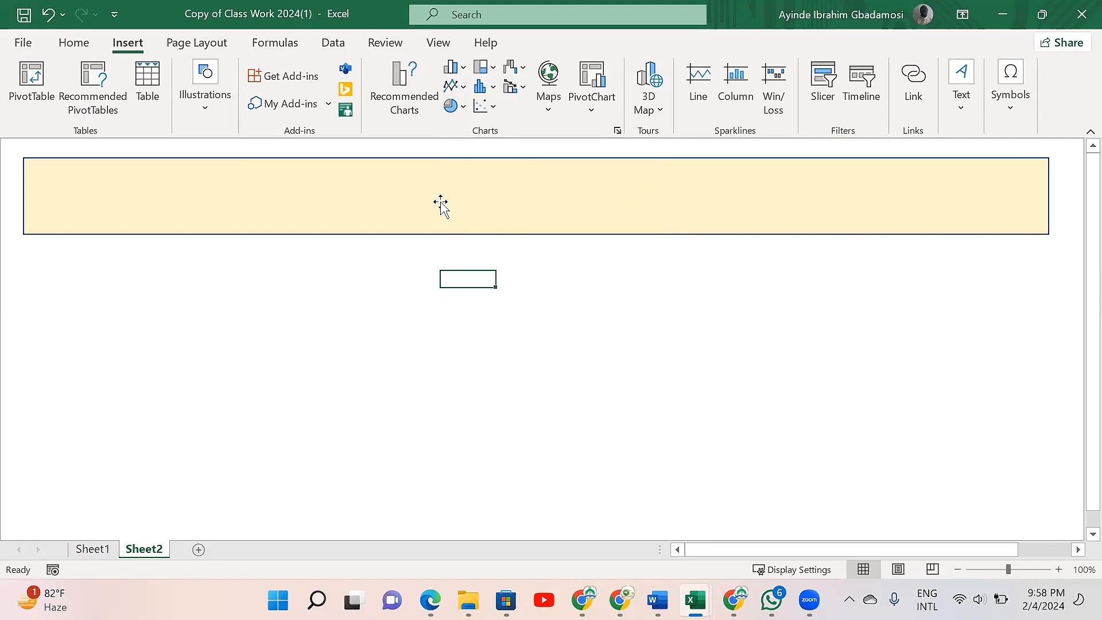
{"action": "left_click", "coordinate": [518, 239]}
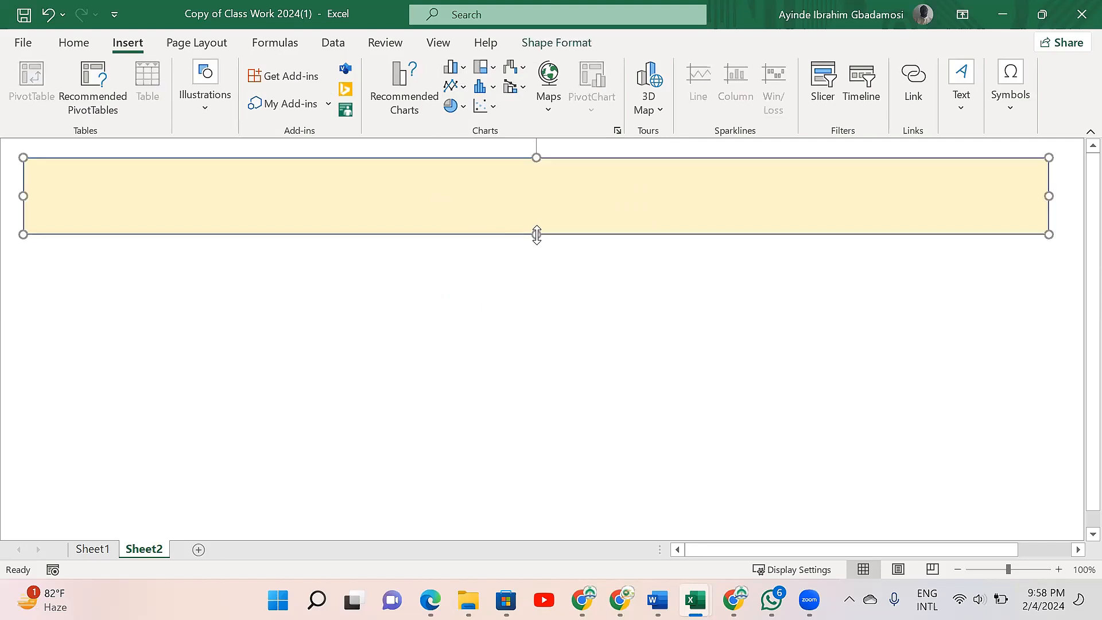
{"action": "left_click_drag", "start_coordinate": [537, 234], "coordinate": [538, 288]}
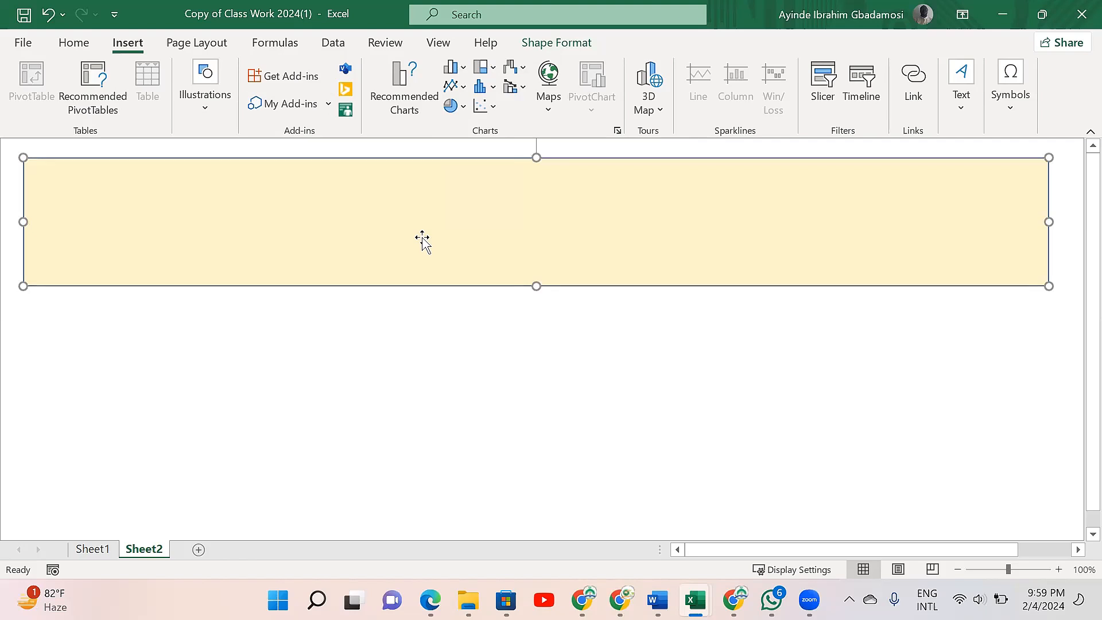
- Apply the Coloured Outline – Black, Dark 1 shape style to the banner
{"action": "right_click", "coordinate": [381, 230]}
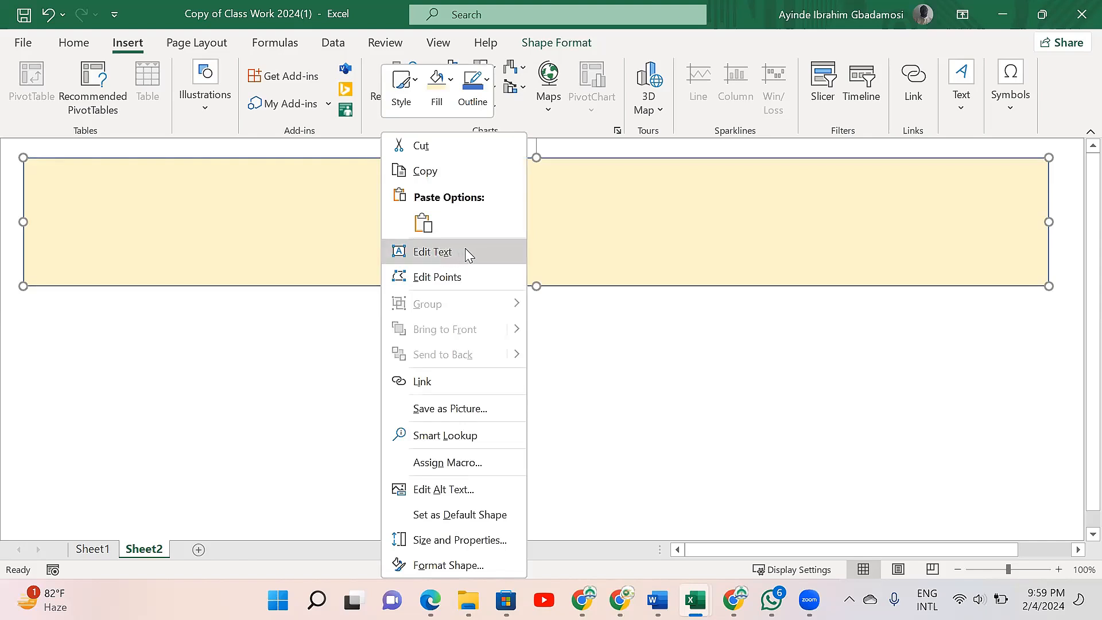
{"action": "left_click", "coordinate": [344, 236]}
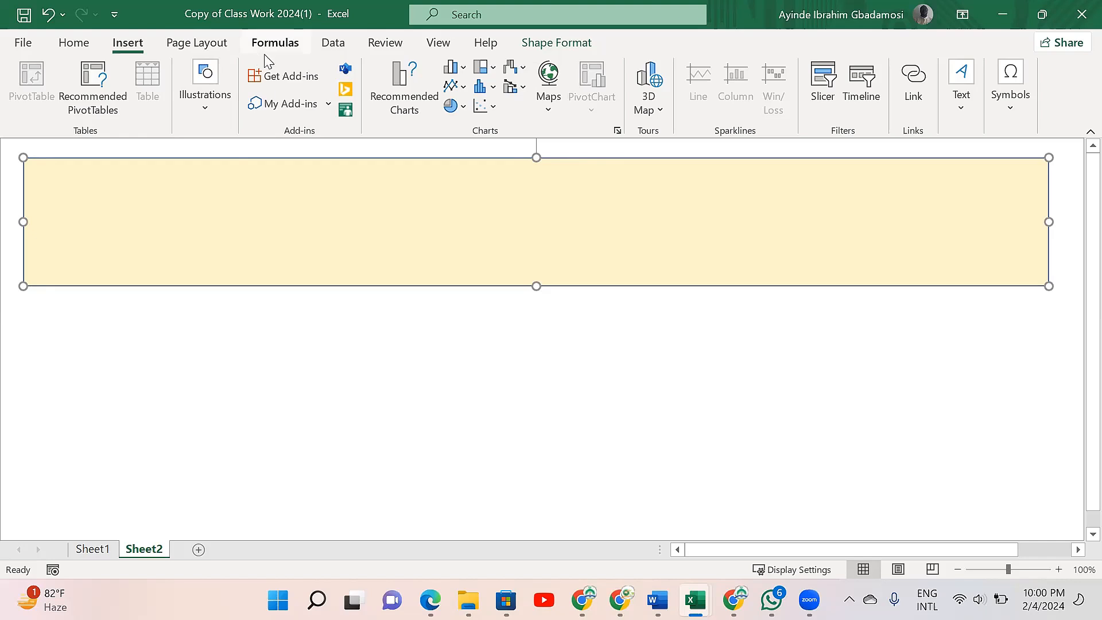
{"action": "left_click", "coordinate": [567, 44]}
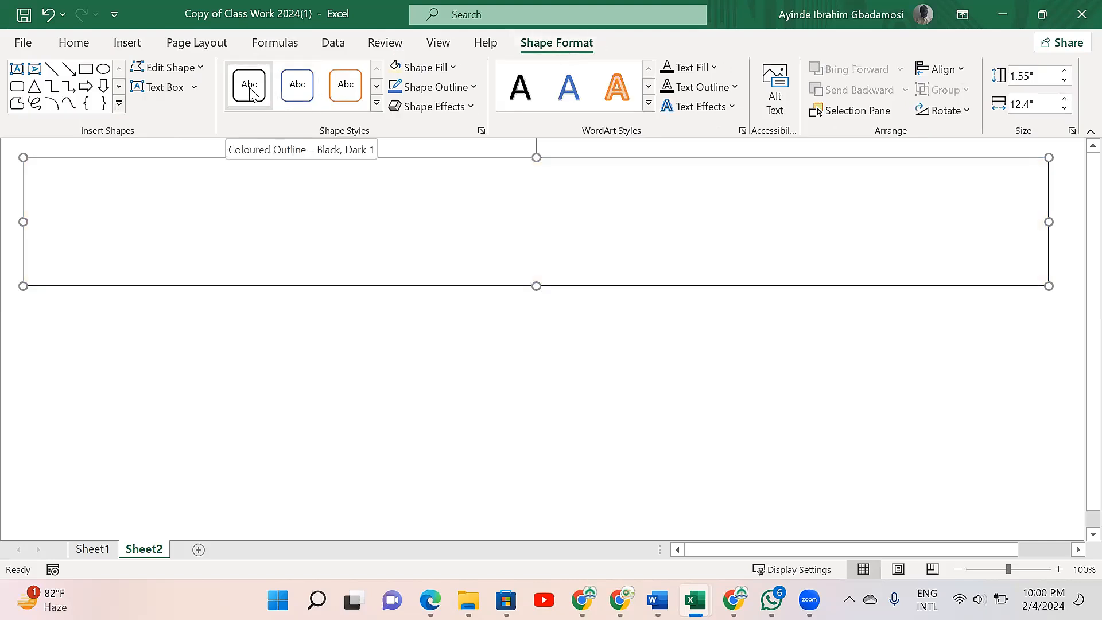
{"action": "left_click", "coordinate": [251, 92]}
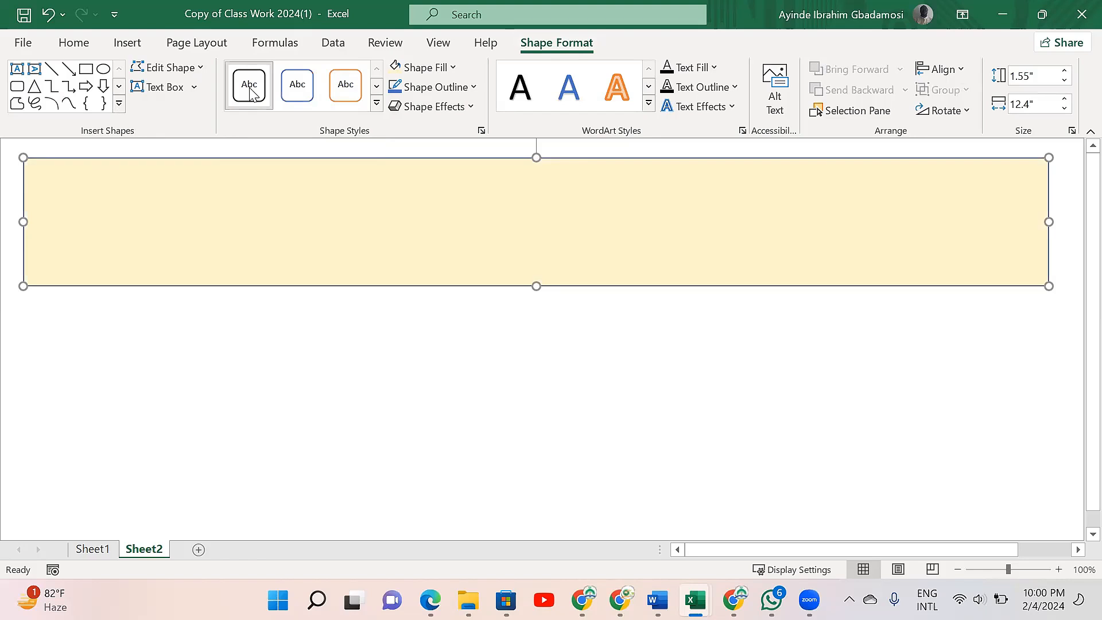
{"action": "left_click", "coordinate": [55, 332]}
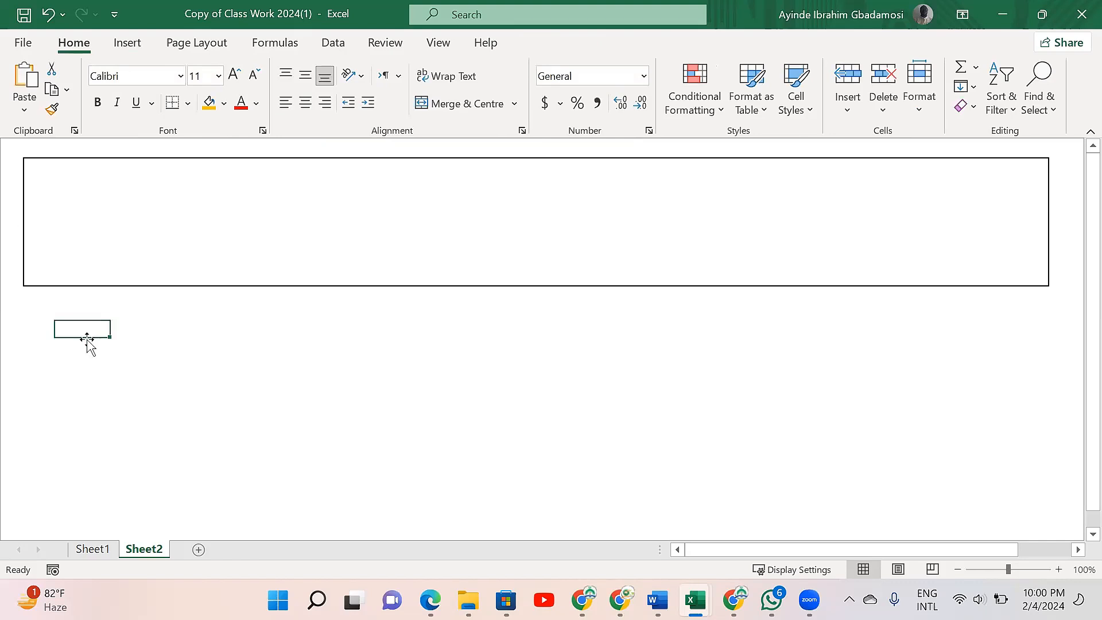
{"action": "left_click_drag", "start_coordinate": [86, 345], "coordinate": [85, 350]}
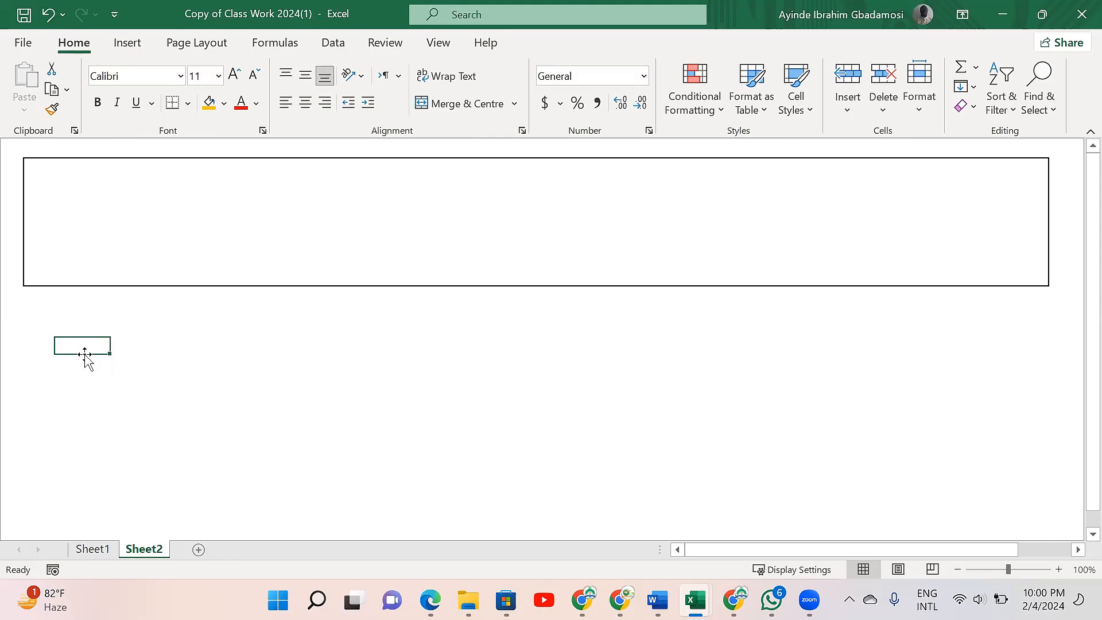
{"action": "left_click_drag", "start_coordinate": [85, 354], "coordinate": [85, 360]}
{"action": "left_click_drag", "start_coordinate": [81, 354], "coordinate": [78, 340]}
{"action": "left_click", "coordinate": [128, 45]}
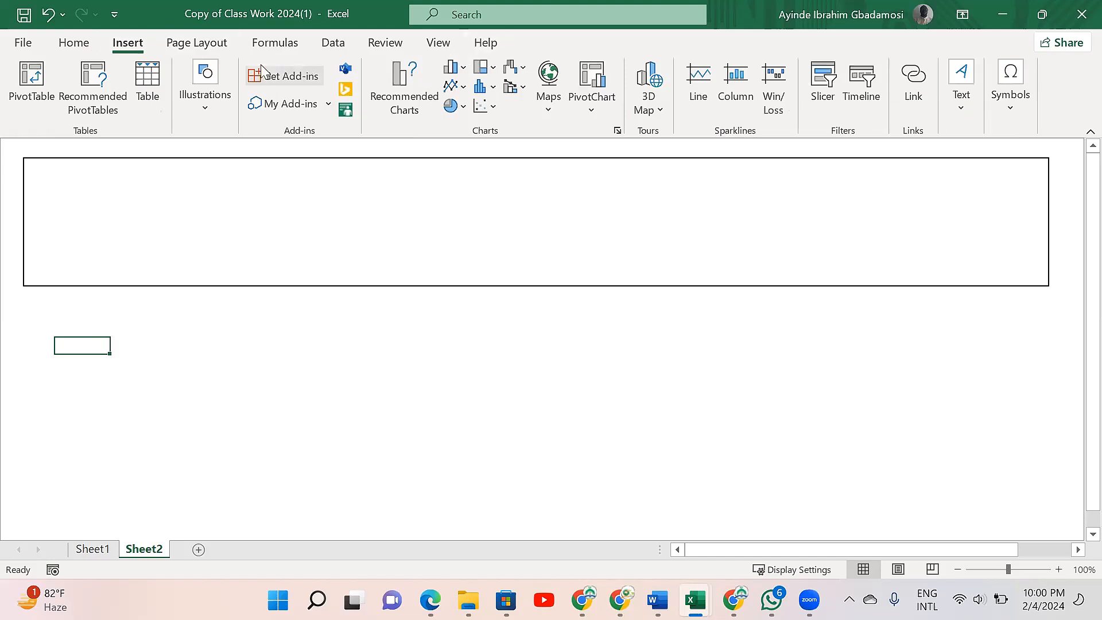
{"action": "left_click", "coordinate": [209, 109]}
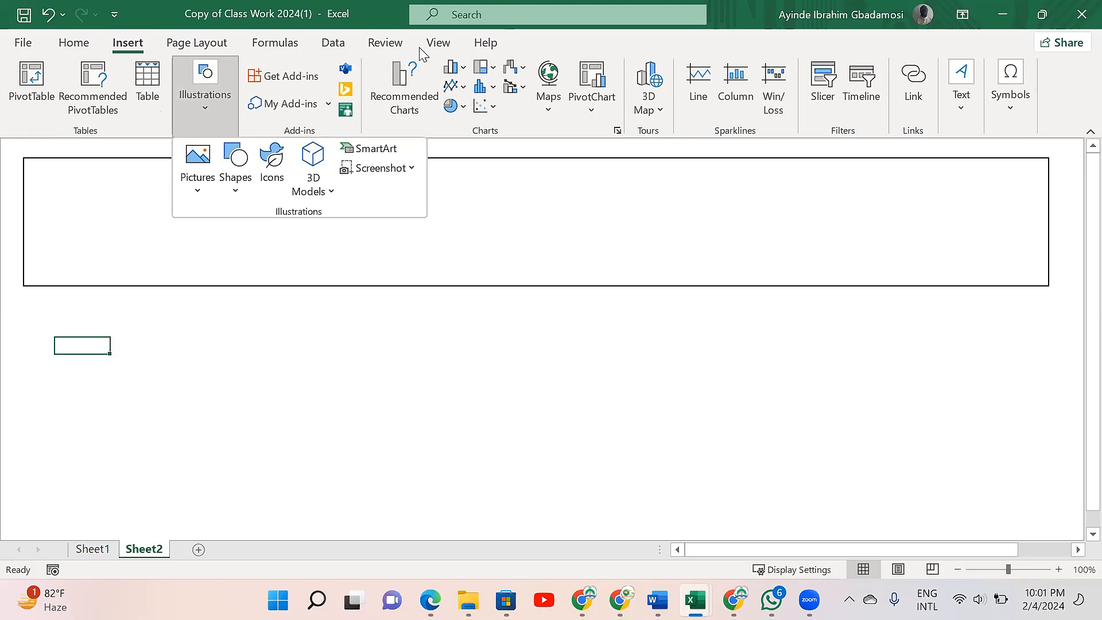
- Fill the banner rectangle with the theme colour Orange, Accent 2, Lighter 80%
{"action": "left_click", "coordinate": [498, 215]}
{"action": "left_click", "coordinate": [498, 215]}
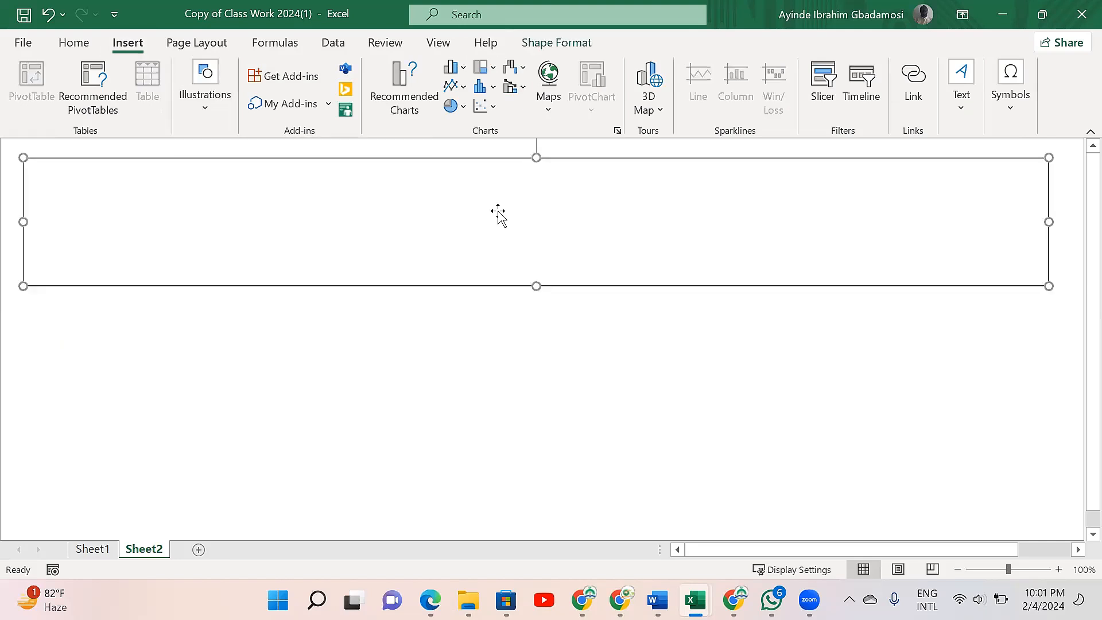
{"action": "left_click", "coordinate": [550, 45]}
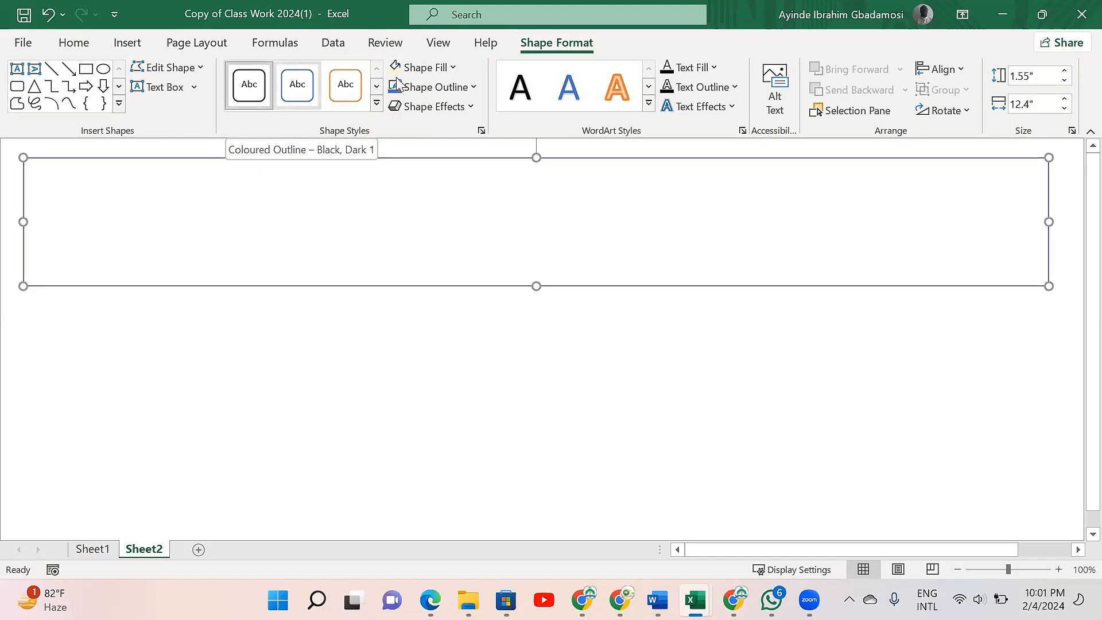
{"action": "left_click", "coordinate": [442, 94]}
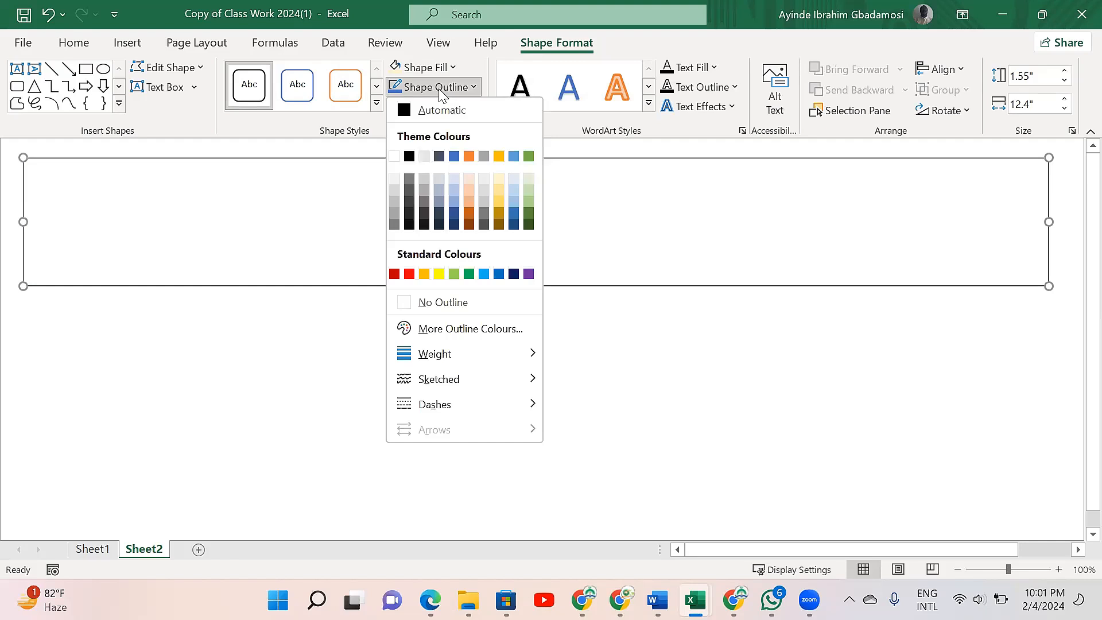
{"action": "left_click", "coordinate": [442, 89]}
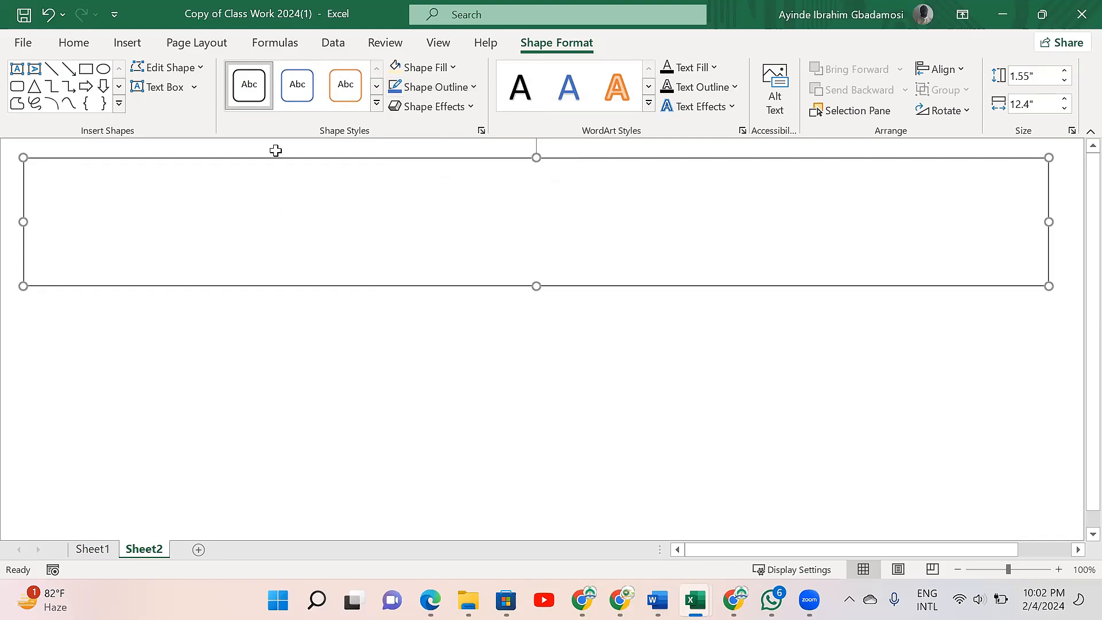
{"action": "left_click", "coordinate": [454, 69]}
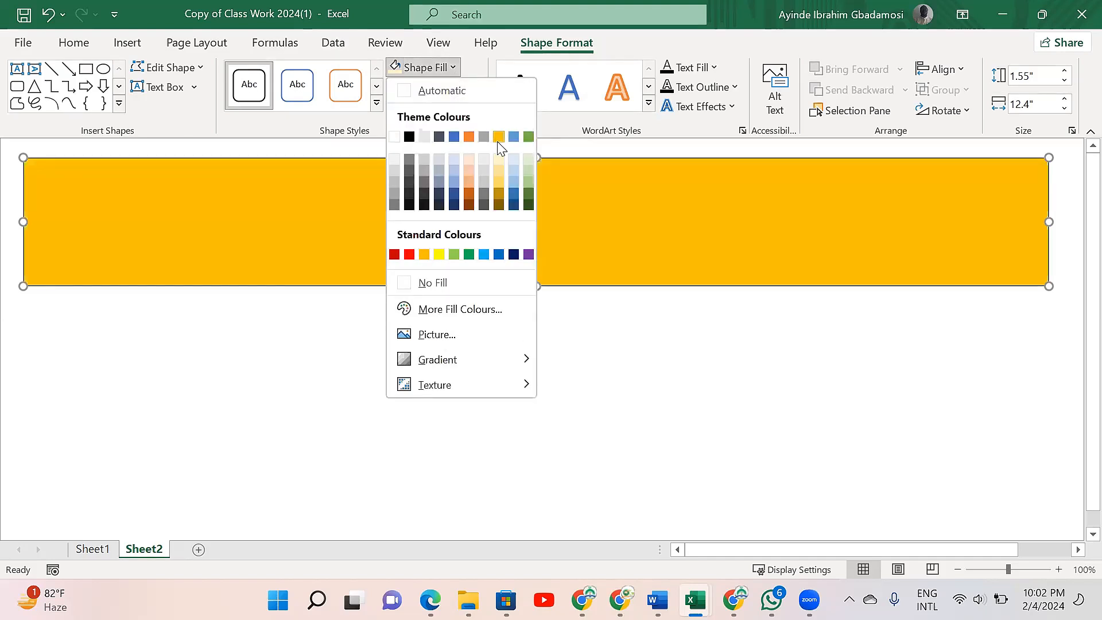
{"action": "left_click", "coordinate": [471, 160]}
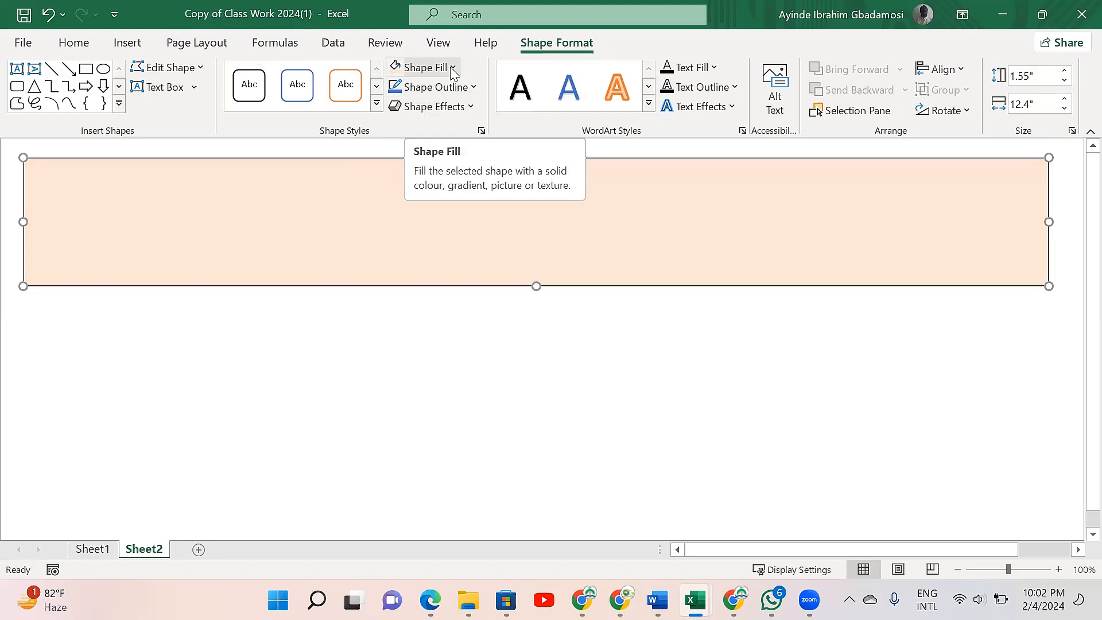
- Remove the outline from the banner rectangle
{"action": "left_click", "coordinate": [473, 89]}
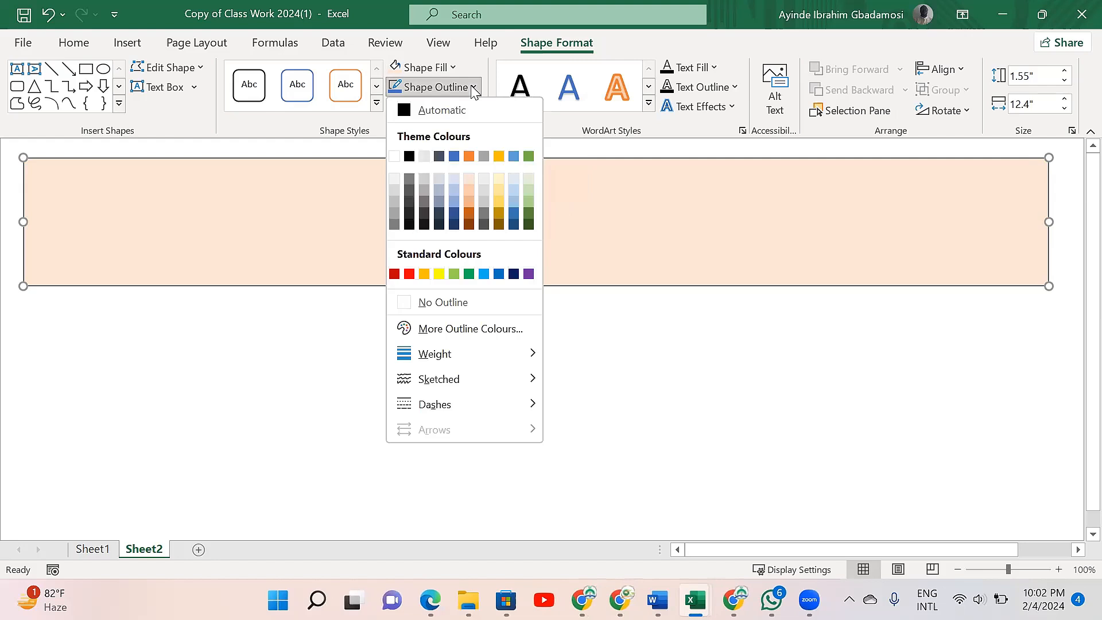
{"action": "left_click", "coordinate": [478, 62]}
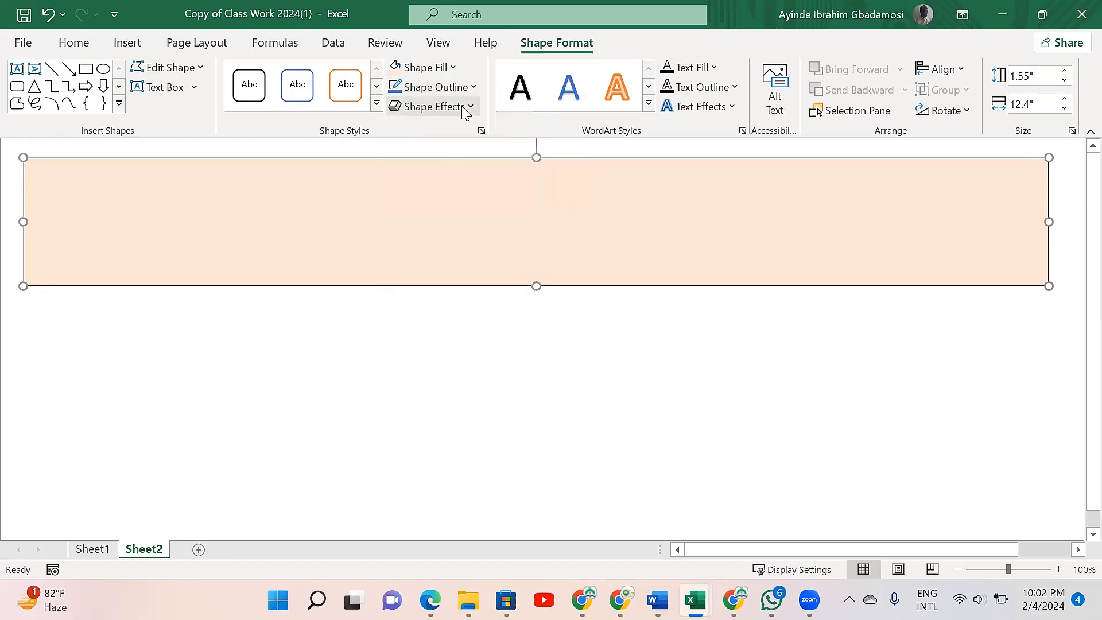
{"action": "left_click", "coordinate": [465, 109]}
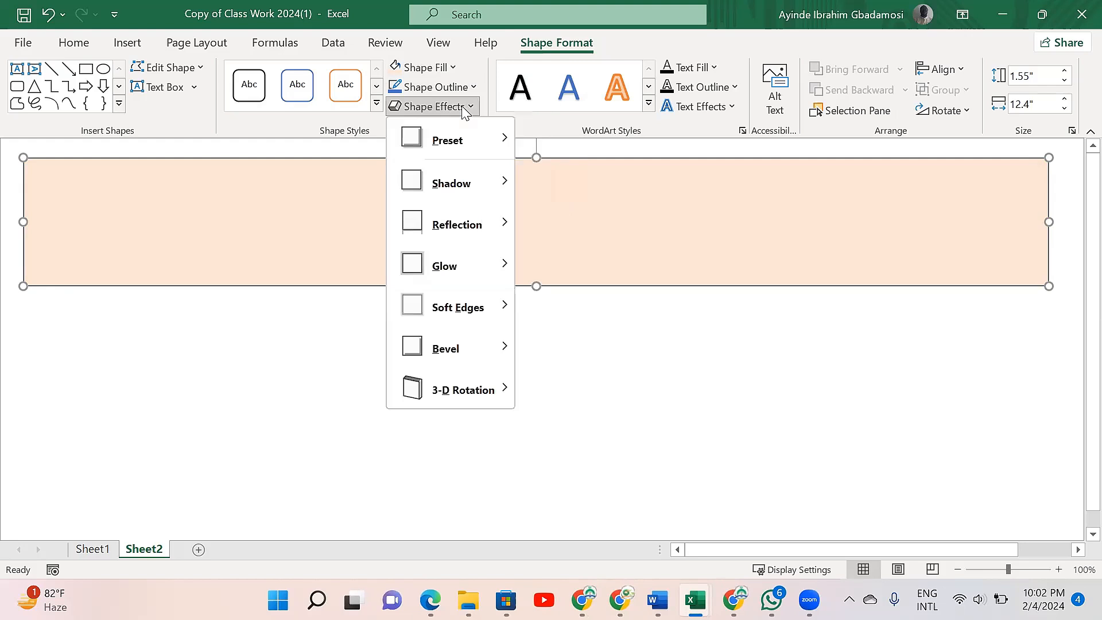
{"action": "left_click", "coordinate": [474, 68]}
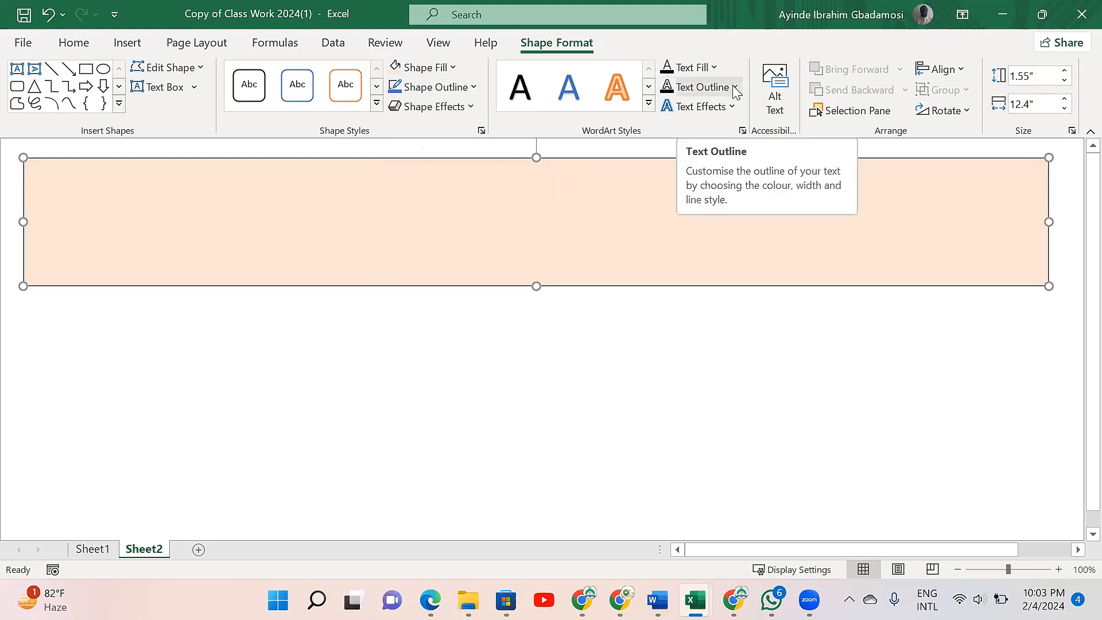
{"action": "left_click", "coordinate": [474, 88]}
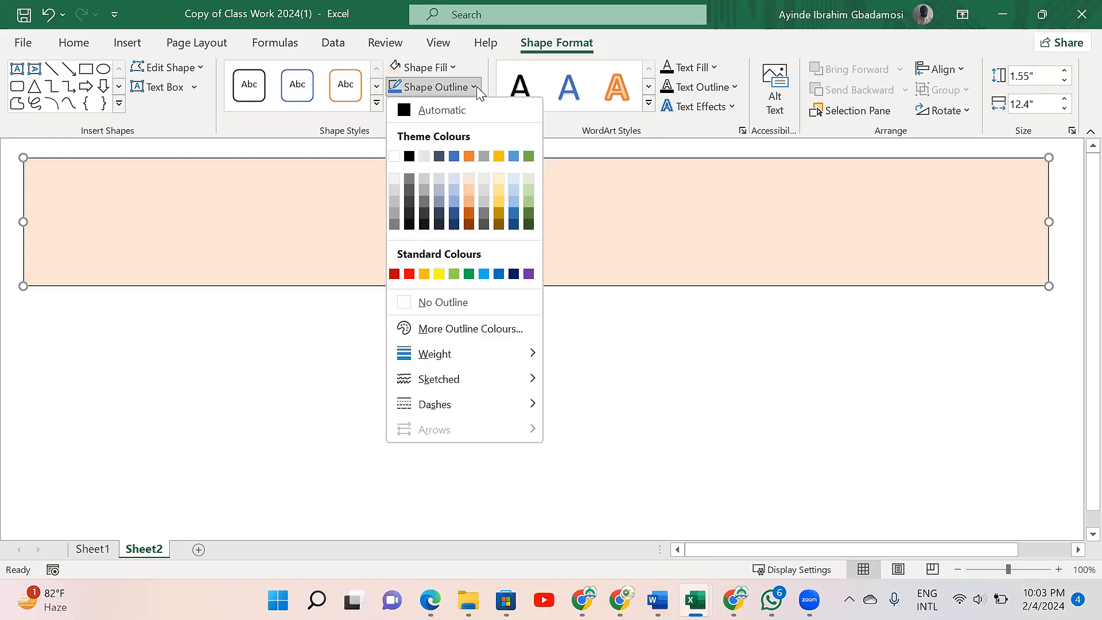
{"action": "left_click", "coordinate": [451, 304]}
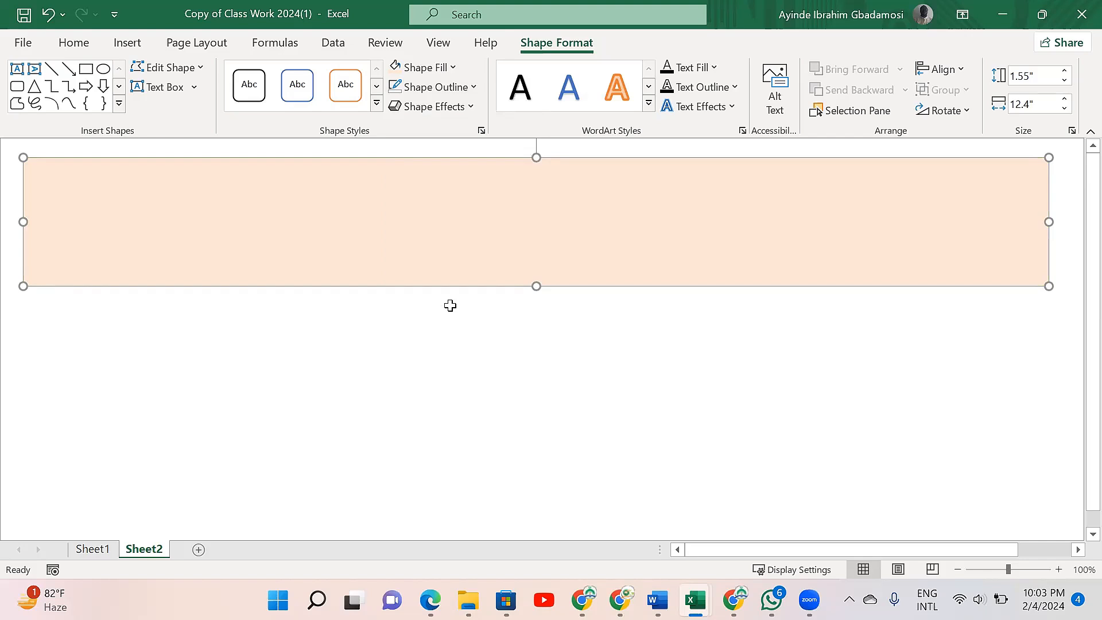
- Set the banner's shadow effect to No Shadow
{"action": "left_click", "coordinate": [471, 108]}
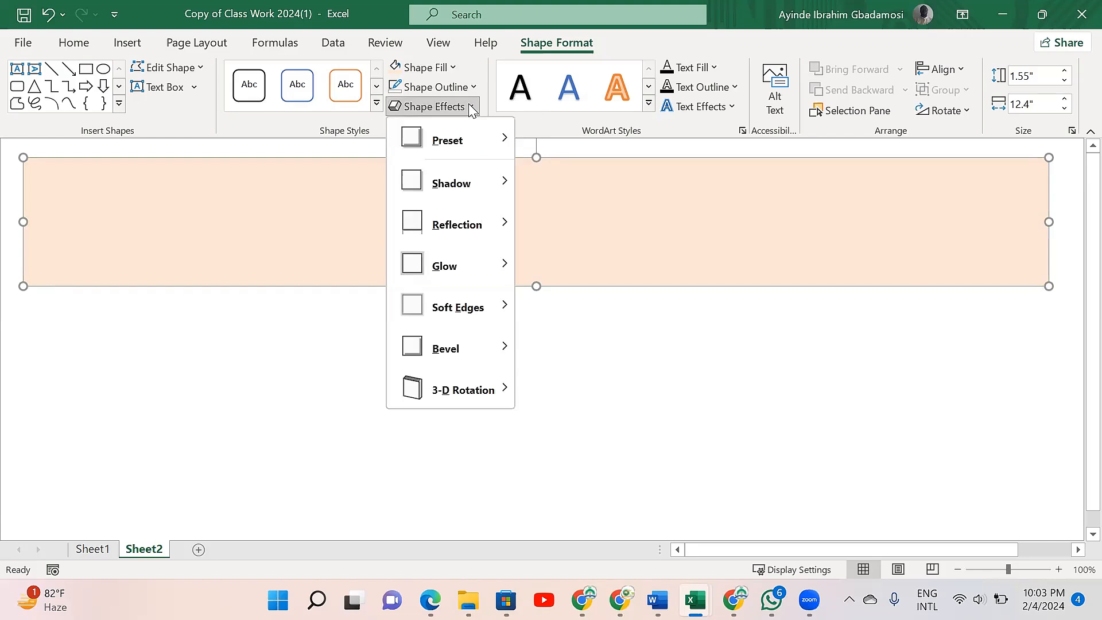
{"action": "mouse_move", "coordinate": [468, 201]}
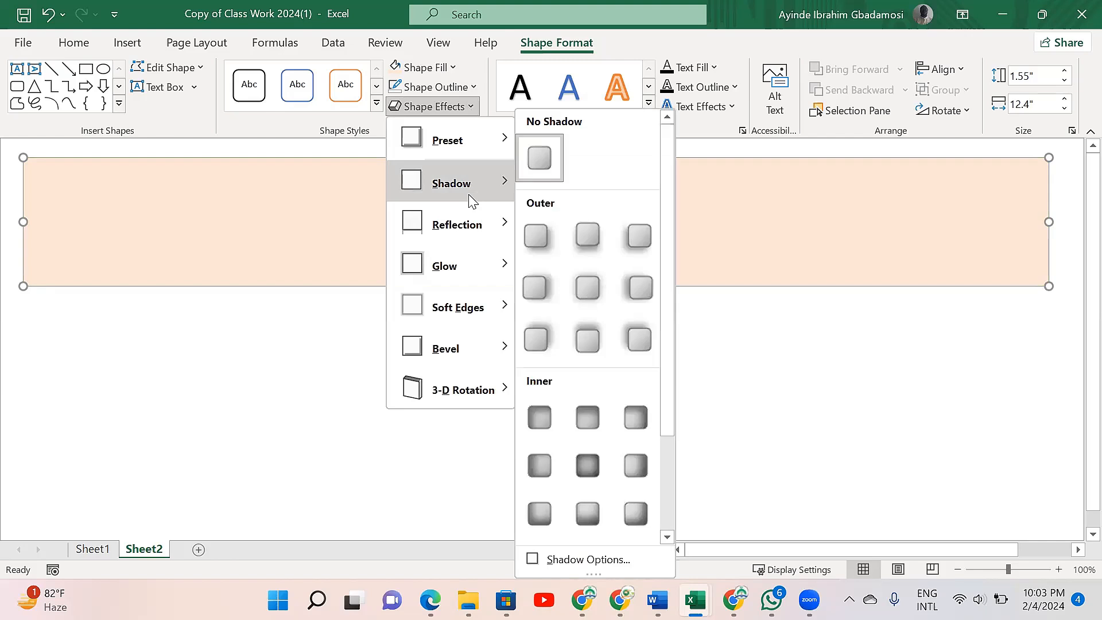
{"action": "left_click", "coordinate": [539, 158]}
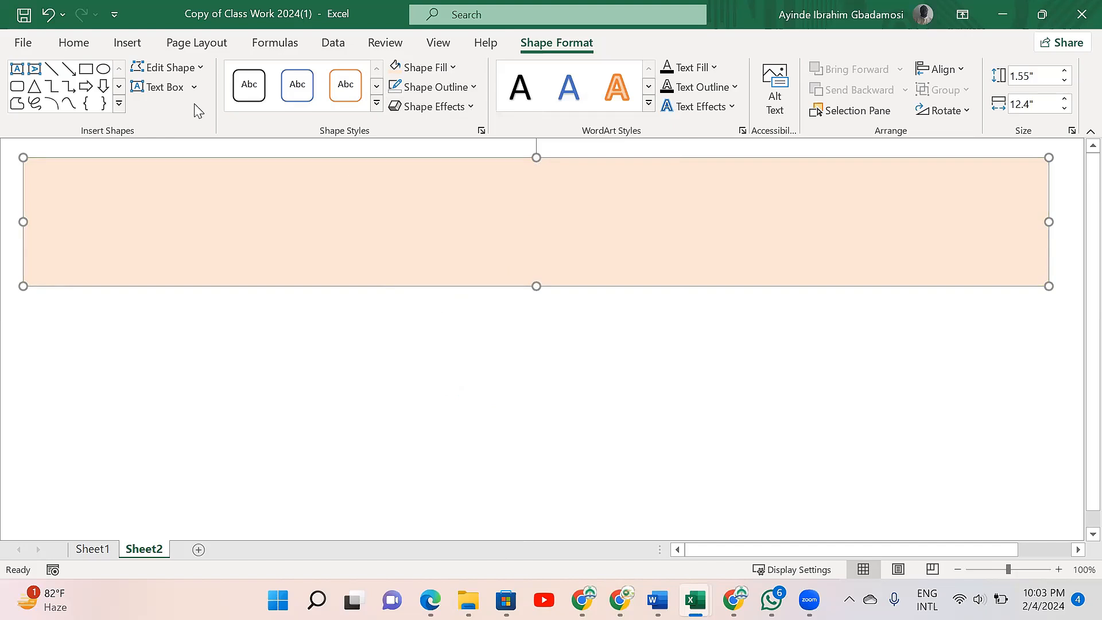
{"action": "left_click", "coordinate": [712, 72]}
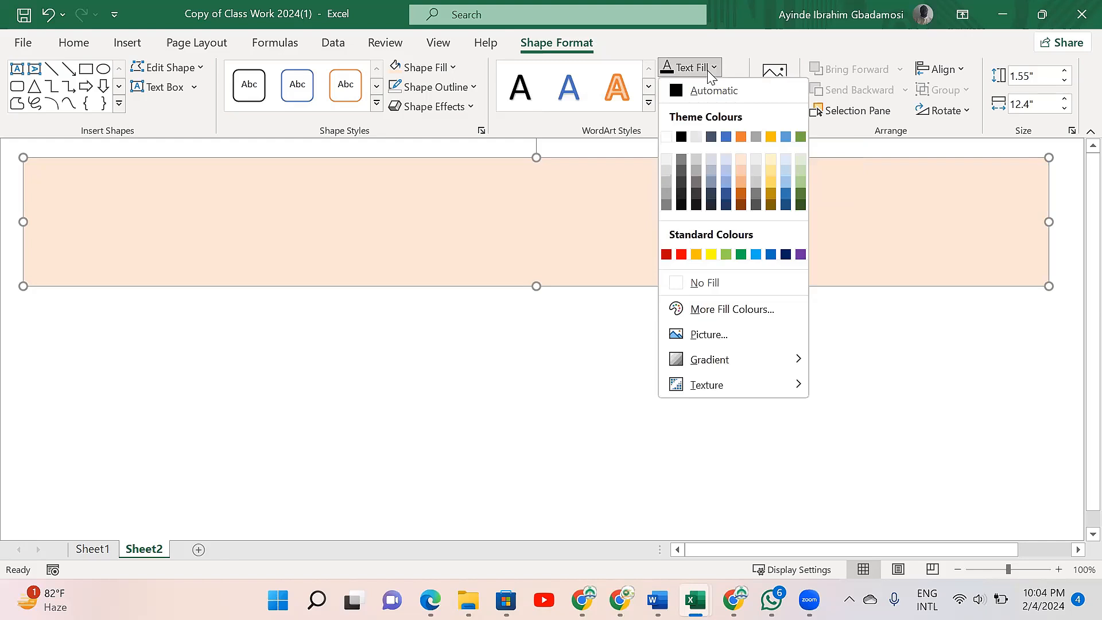
{"action": "left_click", "coordinate": [753, 58]}
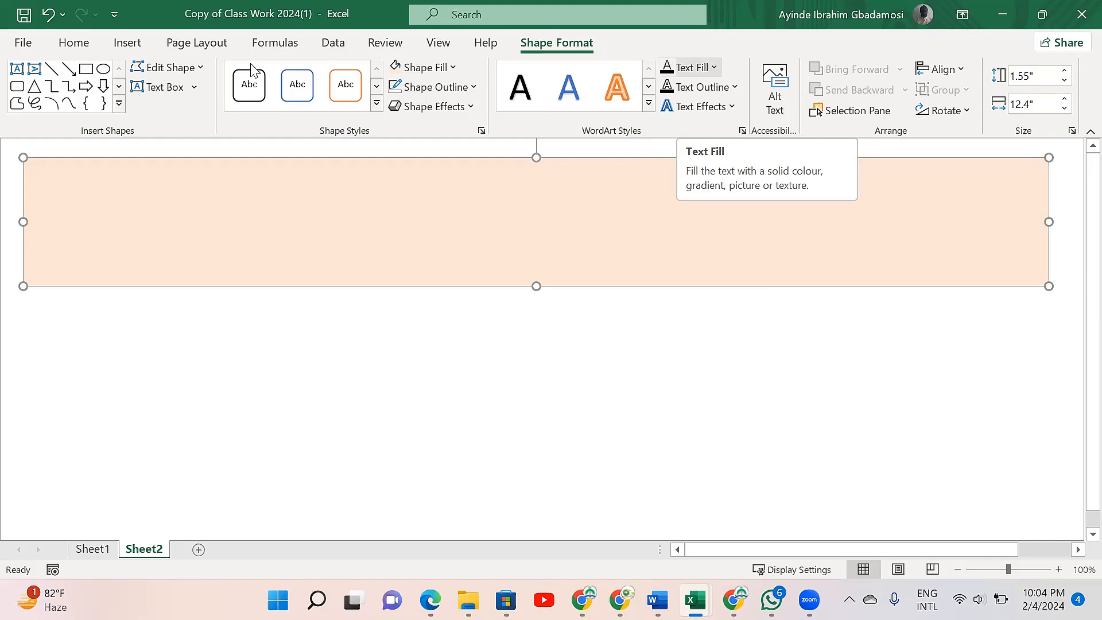
- Insert a text box just below the middle of the banner and reshape it into a shallower, wider box
{"action": "left_click", "coordinate": [188, 87]}
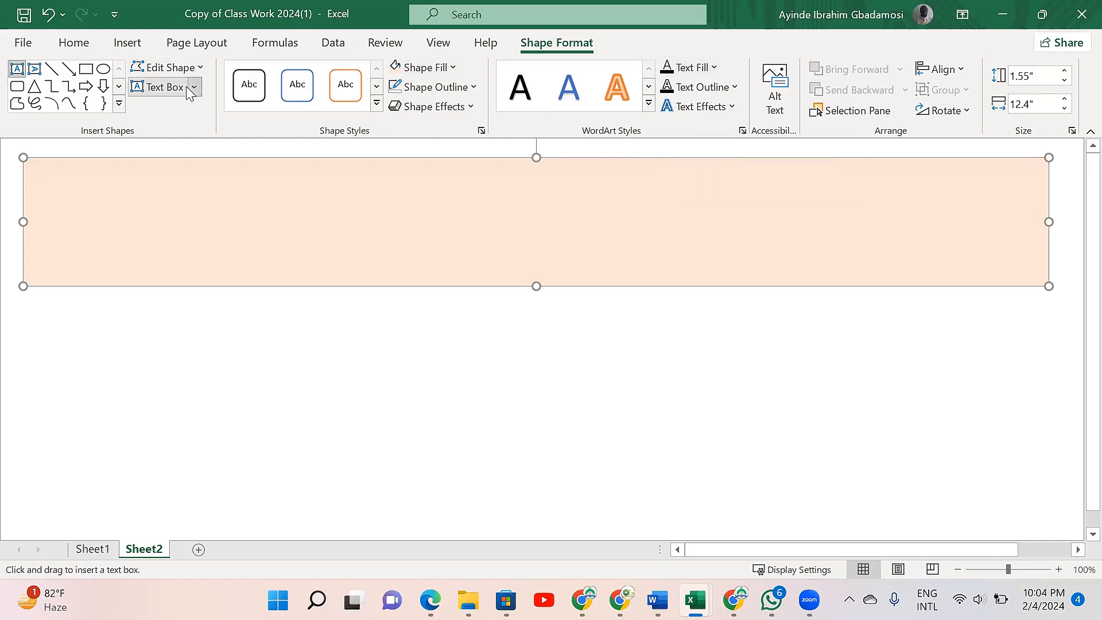
{"action": "left_click", "coordinate": [500, 297]}
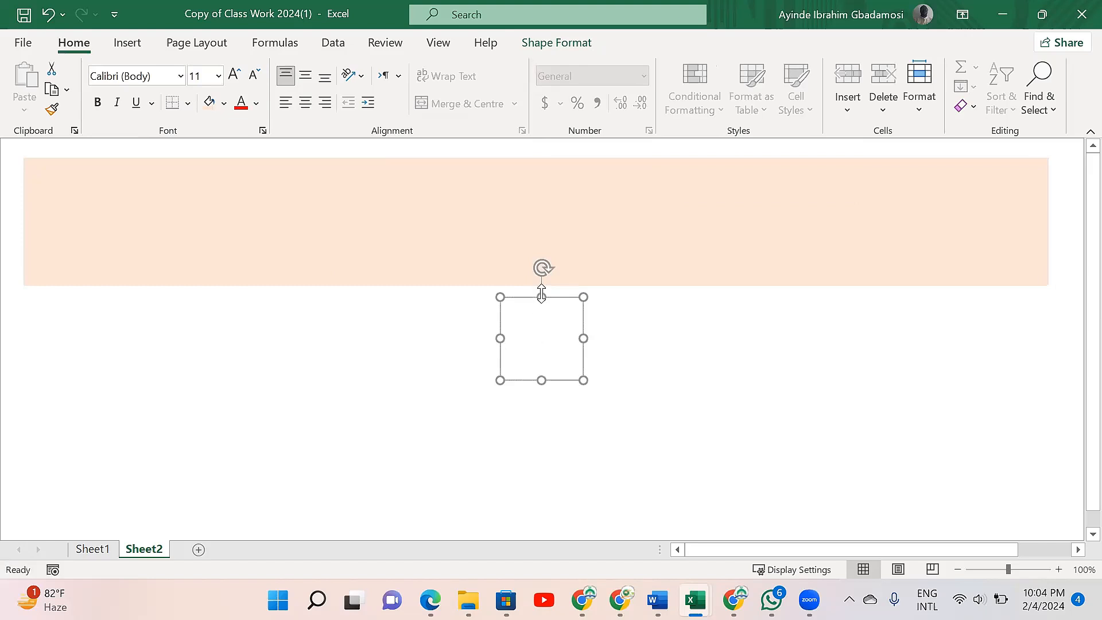
{"action": "left_click_drag", "start_coordinate": [540, 303], "coordinate": [540, 316]}
{"action": "left_click_drag", "start_coordinate": [584, 350], "coordinate": [739, 344]}
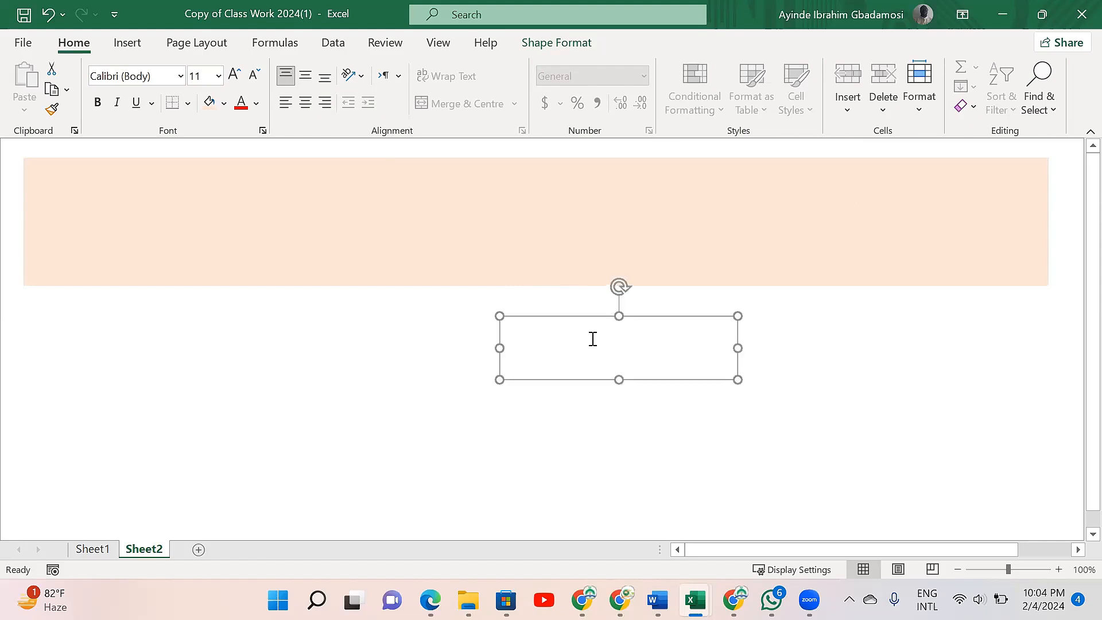
- Widen the text box below the banner, enter the title CLASS WORK and make the box slightly shallower
{"action": "left_click_drag", "start_coordinate": [496, 343], "coordinate": [411, 345]}
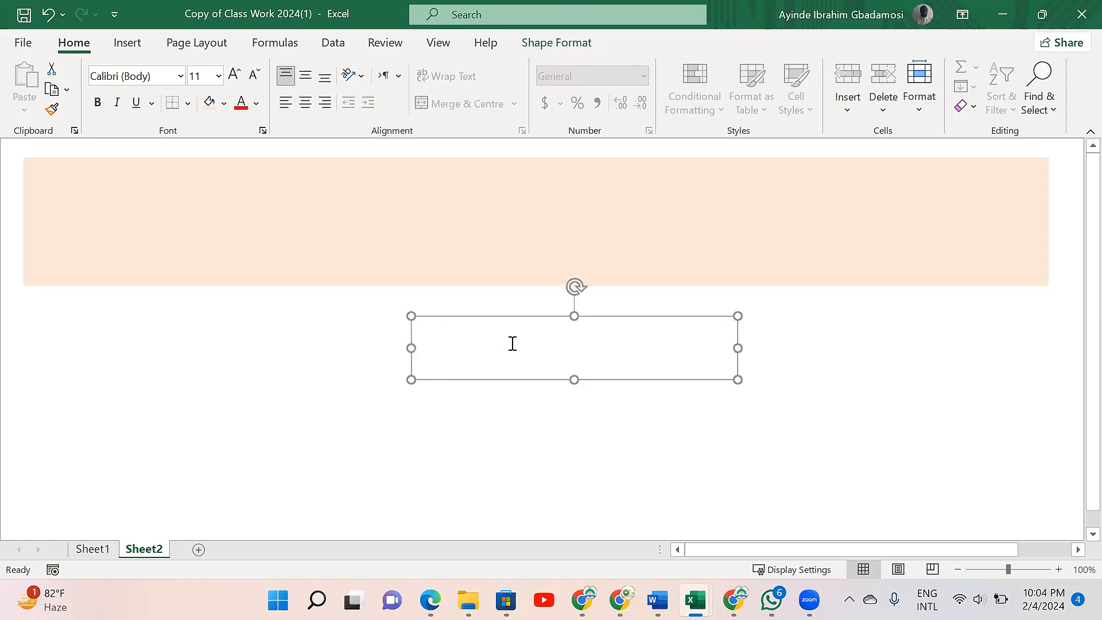
{"action": "left_click", "coordinate": [513, 343]}
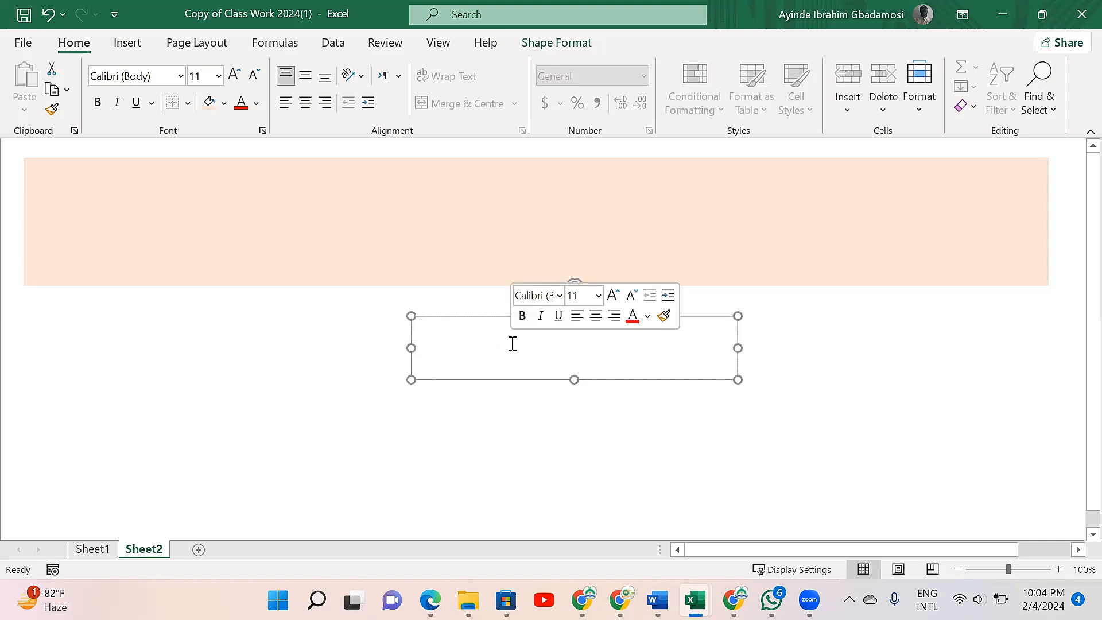
{"action": "type", "text": "CL"}
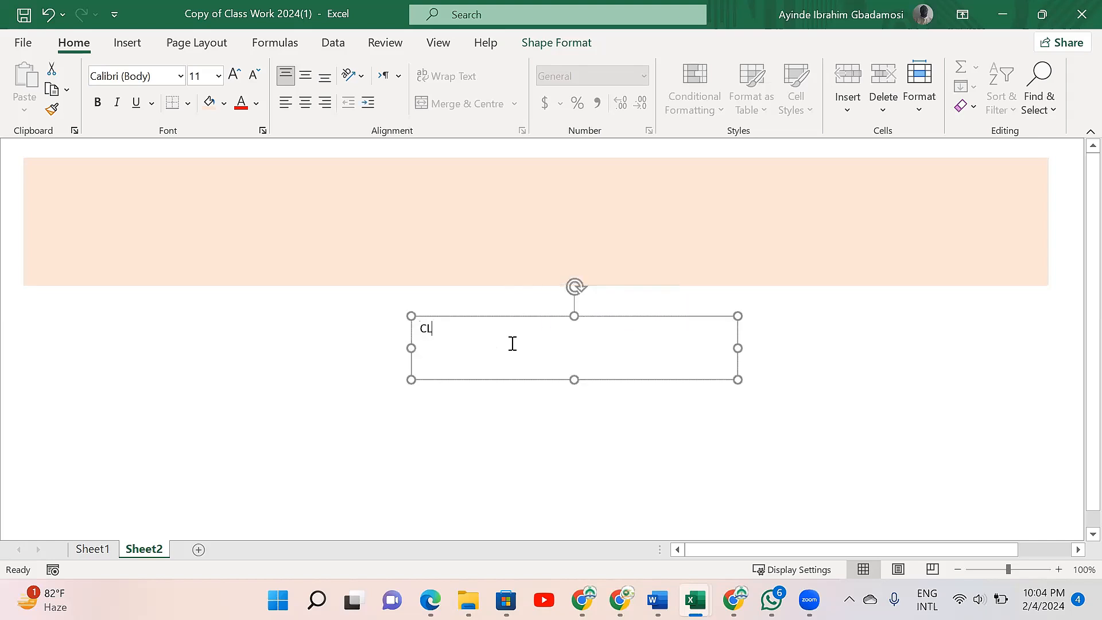
{"action": "type", "text": "ASS WORK"}
{"action": "left_click_drag", "start_coordinate": [575, 380], "coordinate": [574, 368]}
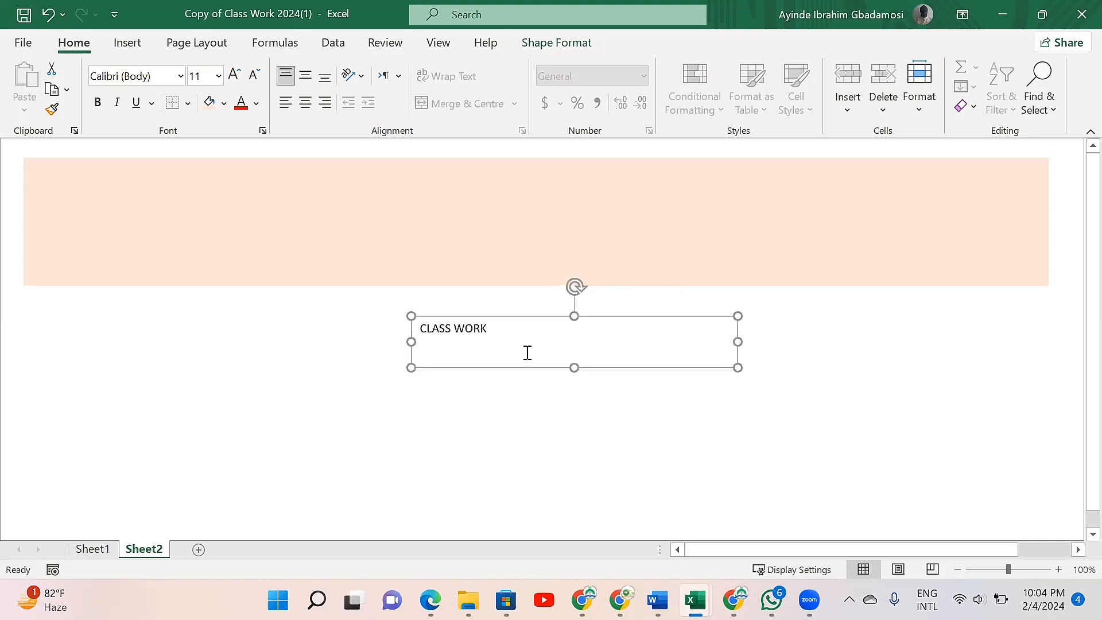
{"action": "left_click", "coordinate": [421, 327]}
{"action": "left_click", "coordinate": [507, 328]}
- Reshape the text box to sit on the banner's upper middle, about 0.7" high and 3.94" wide, and centre its text horizontally
{"action": "mouse_move", "coordinate": [572, 315]}
{"action": "left_mouse_down"}
{"action": "mouse_move", "coordinate": [573, 283]}
{"action": "mouse_move", "coordinate": [574, 310]}
{"action": "left_mouse_up"}
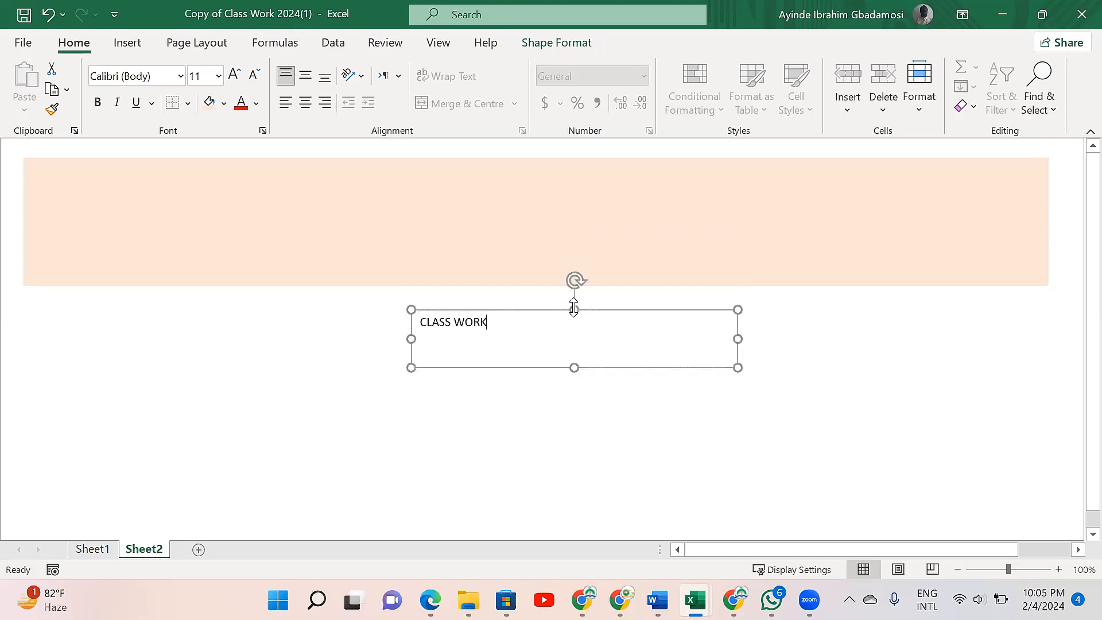
{"action": "left_click_drag", "start_coordinate": [573, 309], "coordinate": [546, 177]}
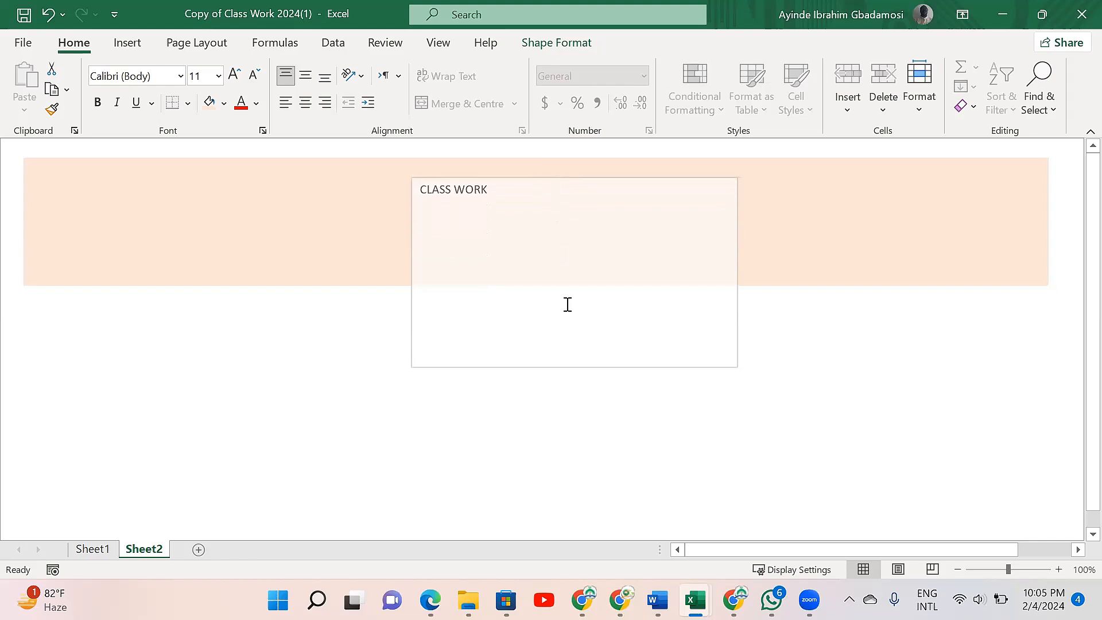
{"action": "left_click", "coordinate": [574, 362]}
{"action": "left_click_drag", "start_coordinate": [574, 363], "coordinate": [553, 247]}
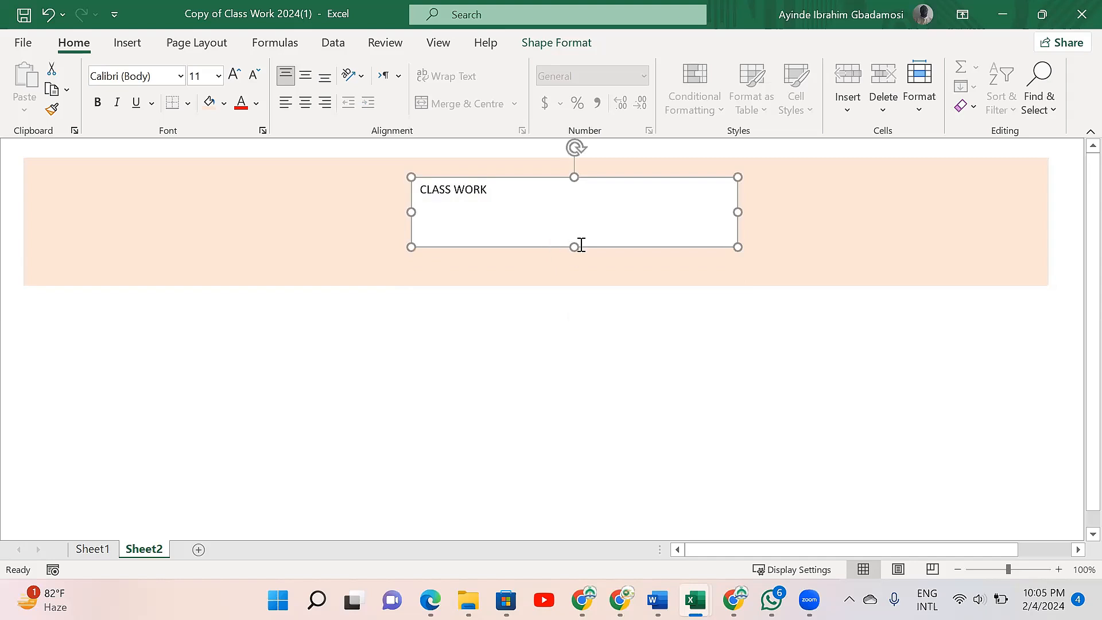
{"action": "left_click_drag", "start_coordinate": [571, 240], "coordinate": [569, 235]}
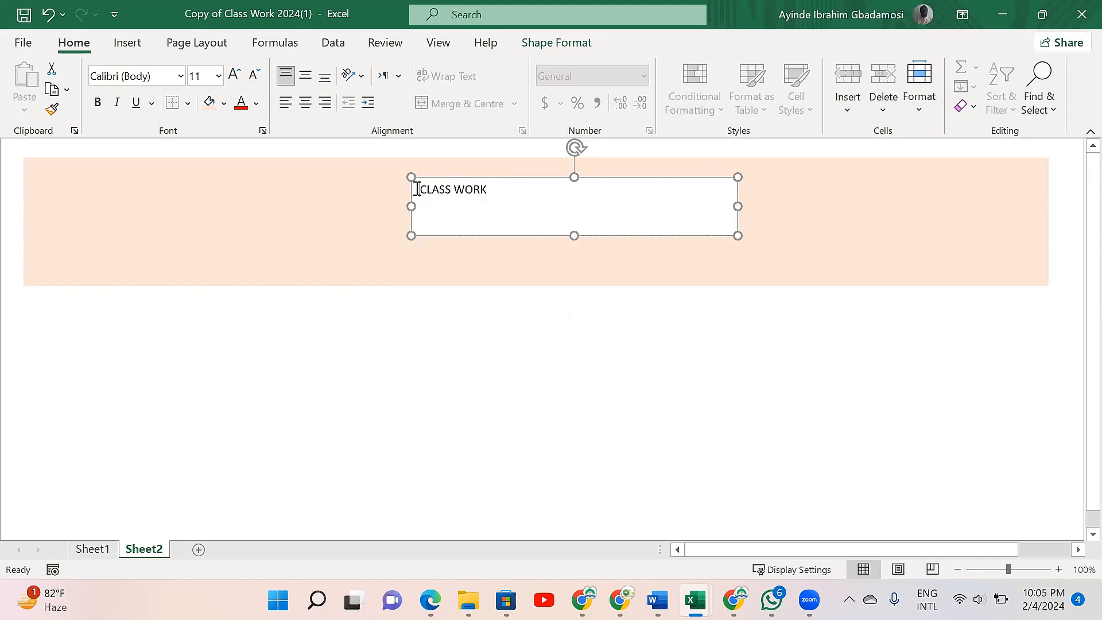
{"action": "left_click", "coordinate": [303, 106]}
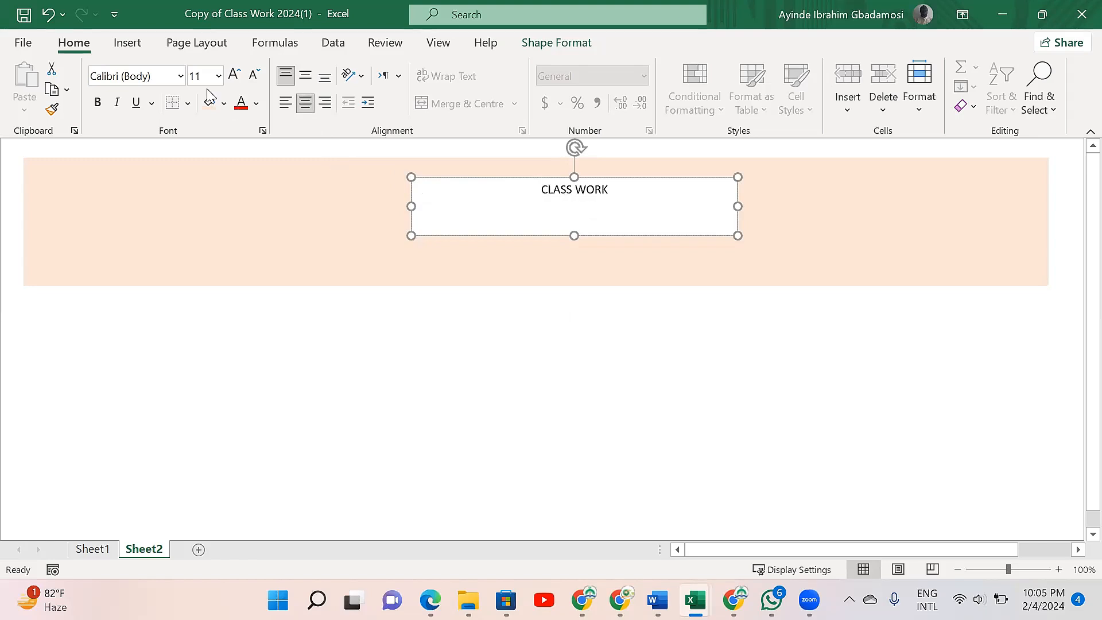
- Set the CLASS WORK text box to No Fill
{"action": "left_click", "coordinate": [127, 44]}
{"action": "left_click", "coordinate": [567, 50]}
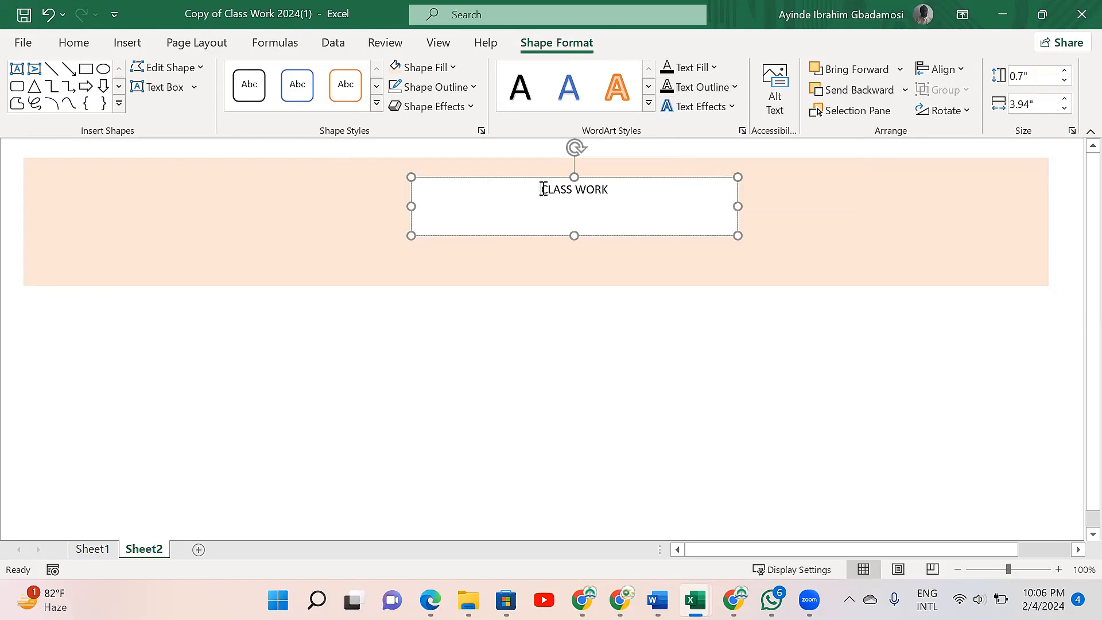
{"action": "key", "text": "shift+Right"}
{"action": "key", "text": "shift+Right"}
{"action": "key", "text": "shift+Right"}
{"action": "key", "text": "shift+Right"}
{"action": "key", "text": "shift+Right"}
{"action": "key", "text": "shift+Right"}
{"action": "key", "text": "shift+Right"}
{"action": "key", "text": "shift+Right"}
{"action": "key", "text": "shift+Right"}
{"action": "key", "text": "shift+Right"}
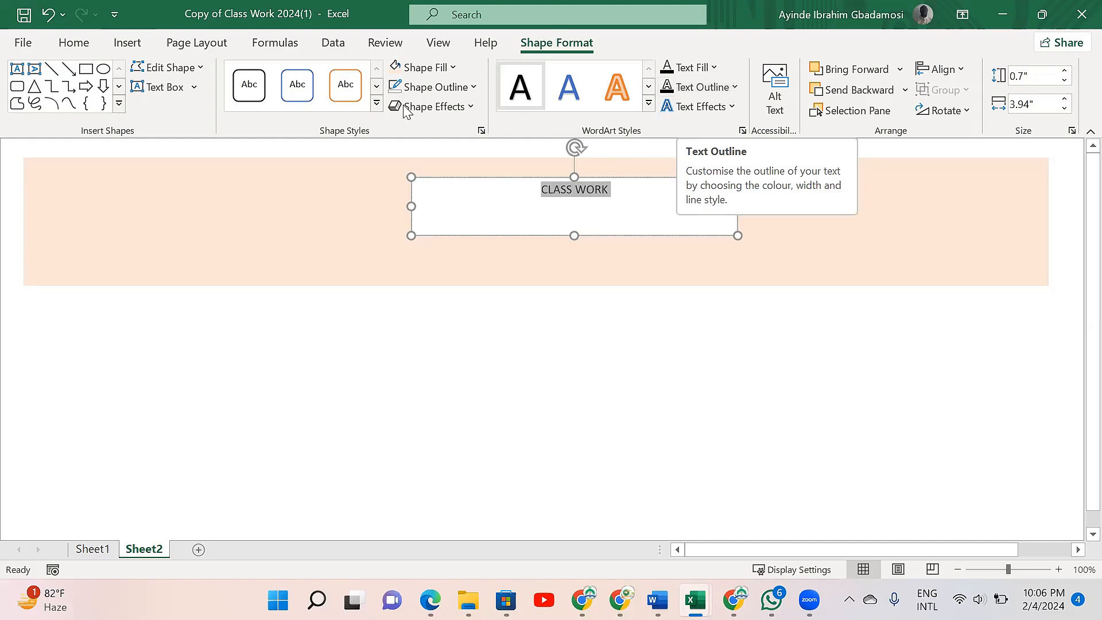
{"action": "left_click", "coordinate": [453, 69]}
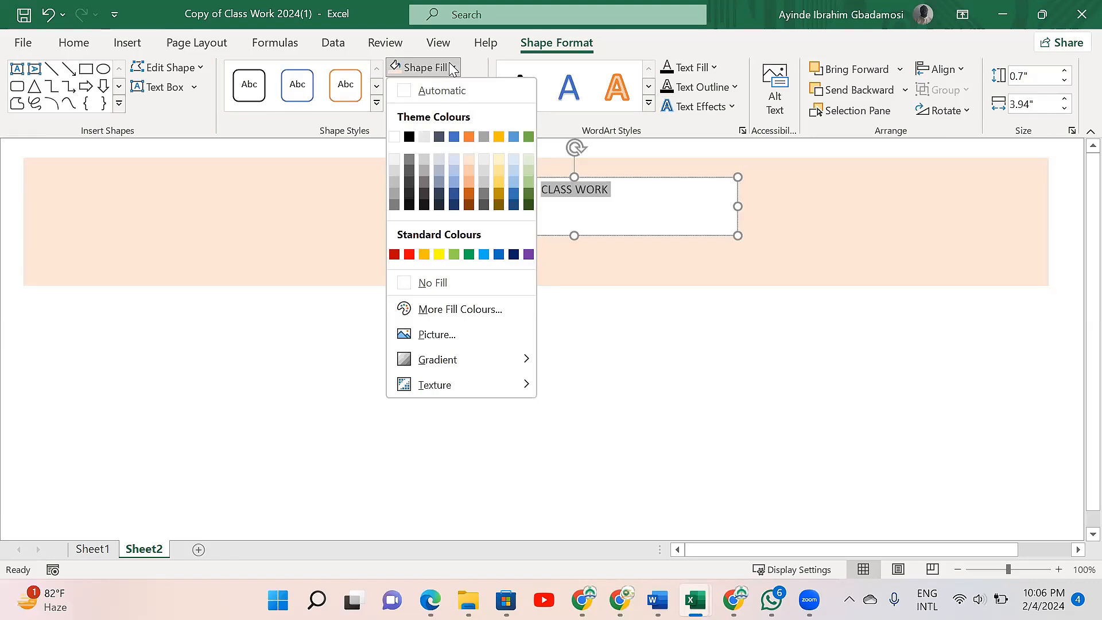
{"action": "left_click", "coordinate": [428, 287]}
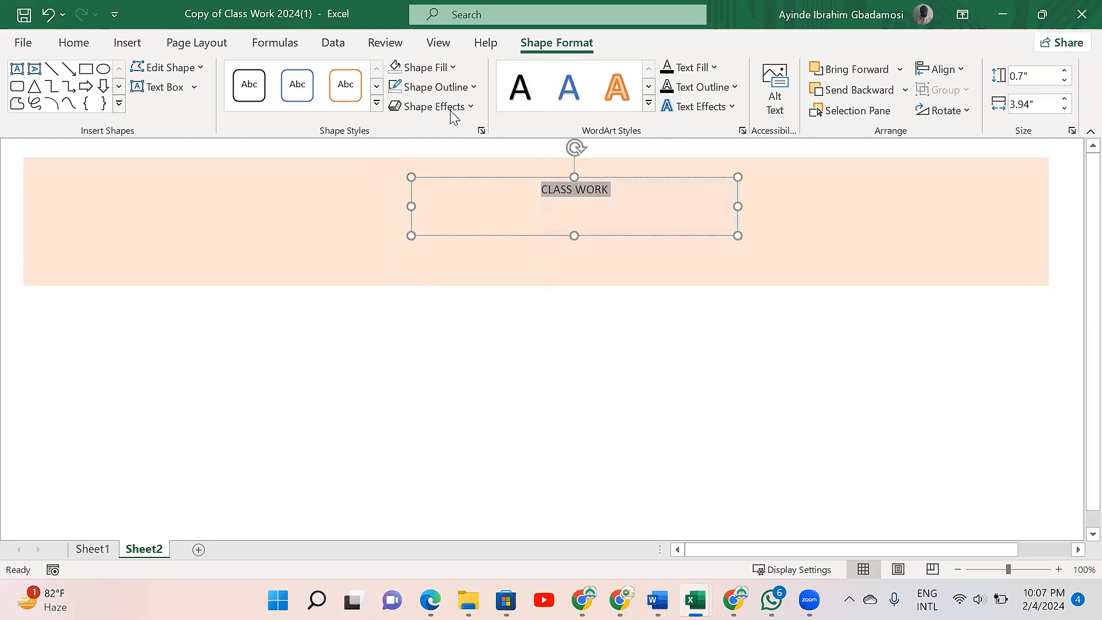
- Remove the outline from the CLASS WORK text box
{"action": "left_click", "coordinate": [475, 89]}
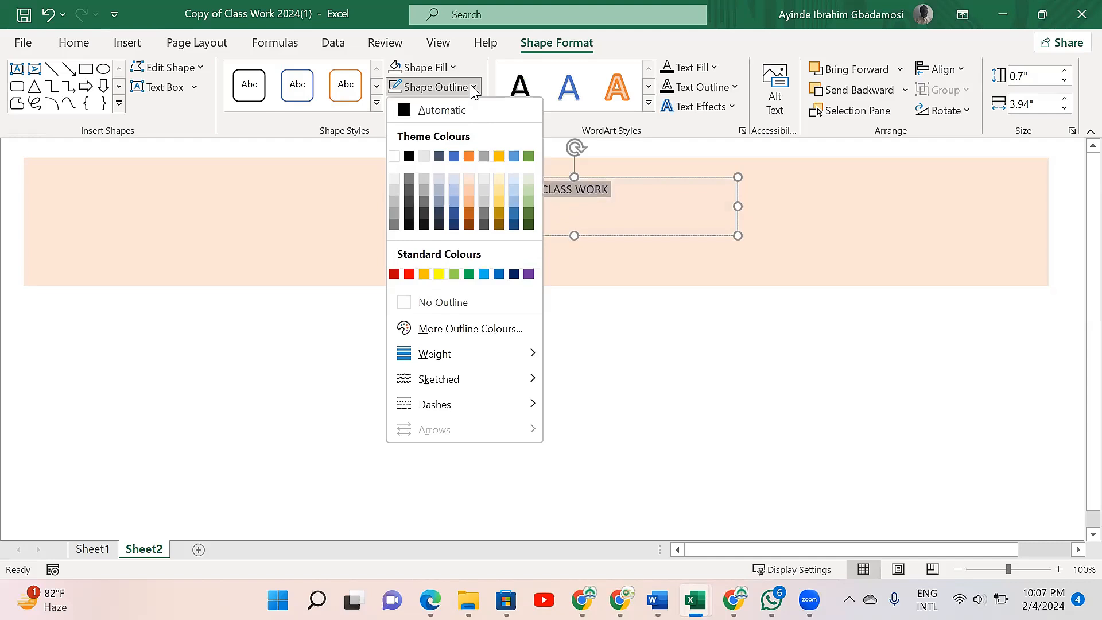
{"action": "left_click", "coordinate": [460, 300]}
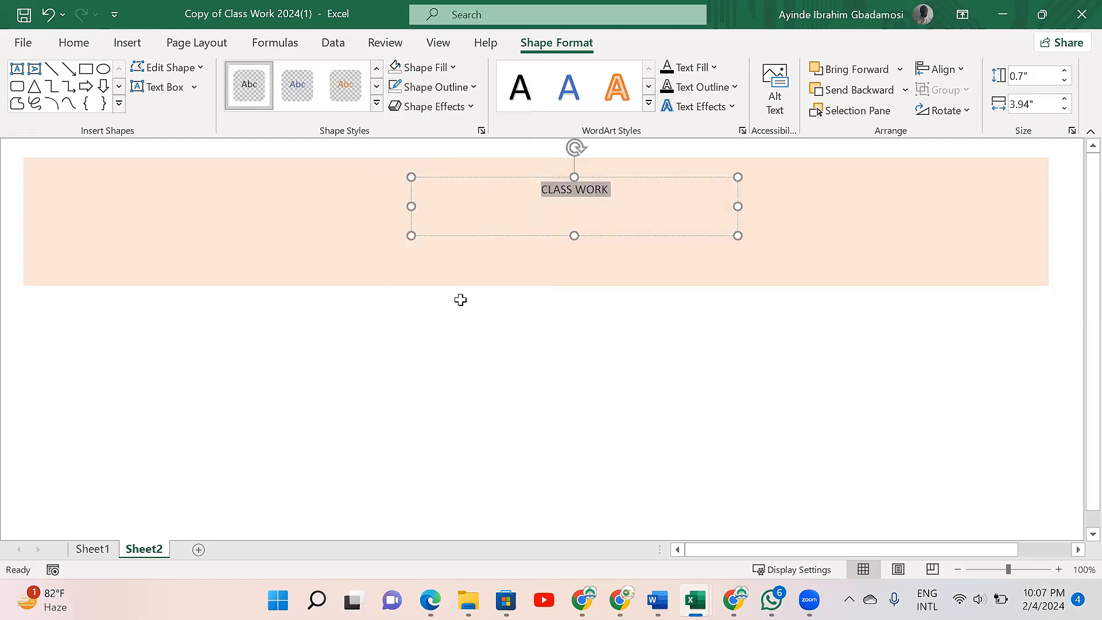
{"action": "left_click", "coordinate": [636, 266]}
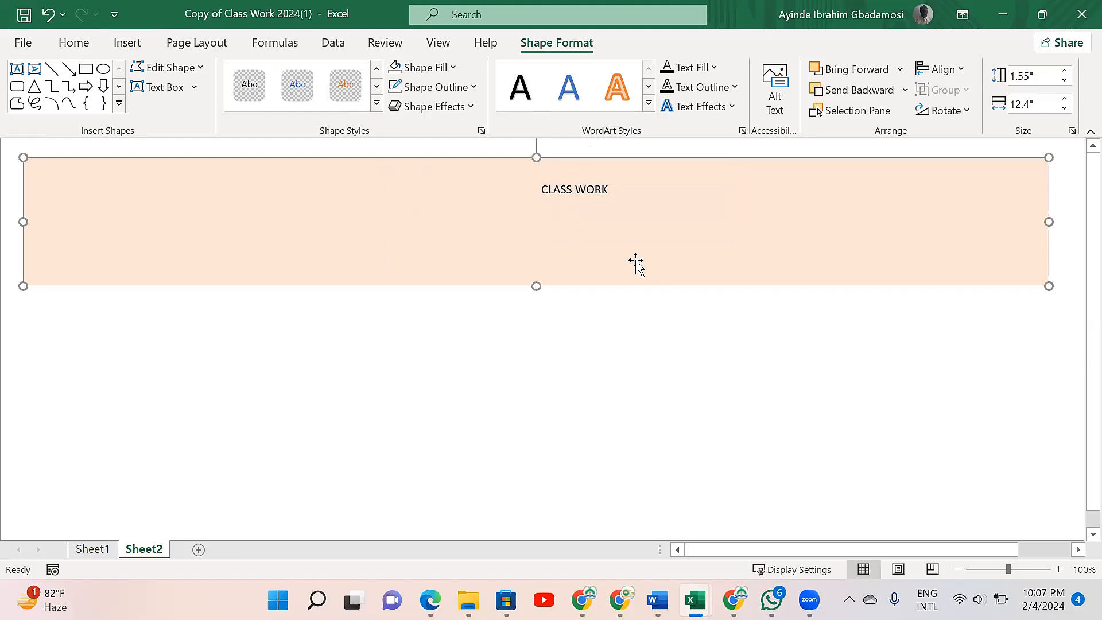
- Change the font of the whole CLASS WORK title to Arial Black
{"action": "left_click", "coordinate": [538, 187]}
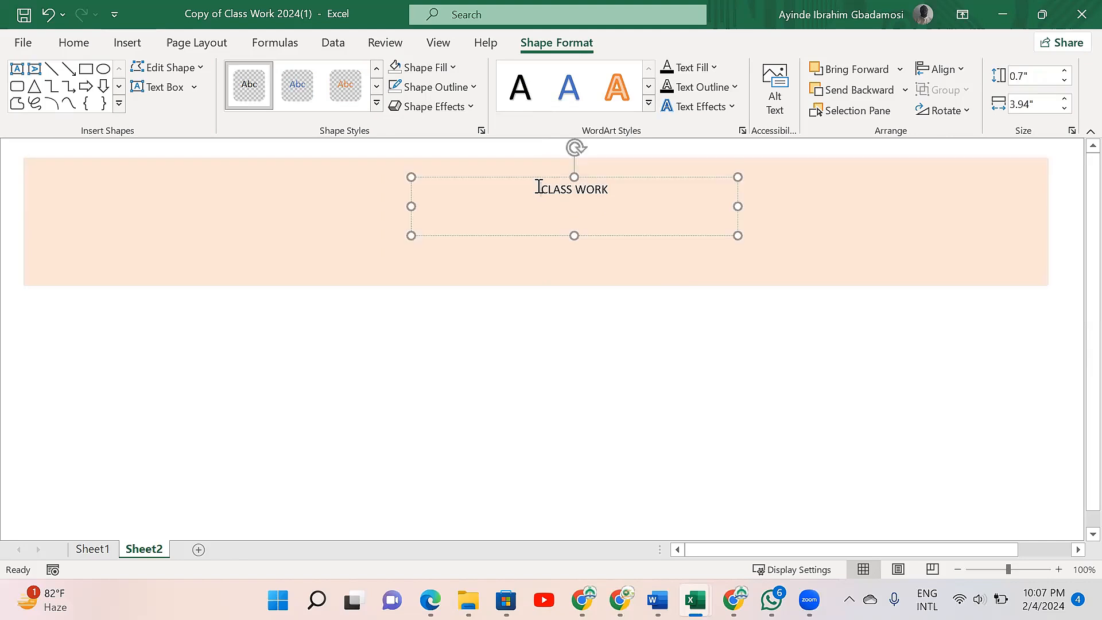
{"action": "key", "text": "shift+Right"}
{"action": "key", "text": "shift+Right"}
{"action": "key", "text": "shift+Right"}
{"action": "key", "text": "shift+Right"}
{"action": "key", "text": "shift+Right"}
{"action": "key", "text": "shift+Right"}
{"action": "key", "text": "shift+Right"}
{"action": "key", "text": "shift+Right"}
{"action": "key", "text": "shift+Right"}
{"action": "key", "text": "shift+Right"}
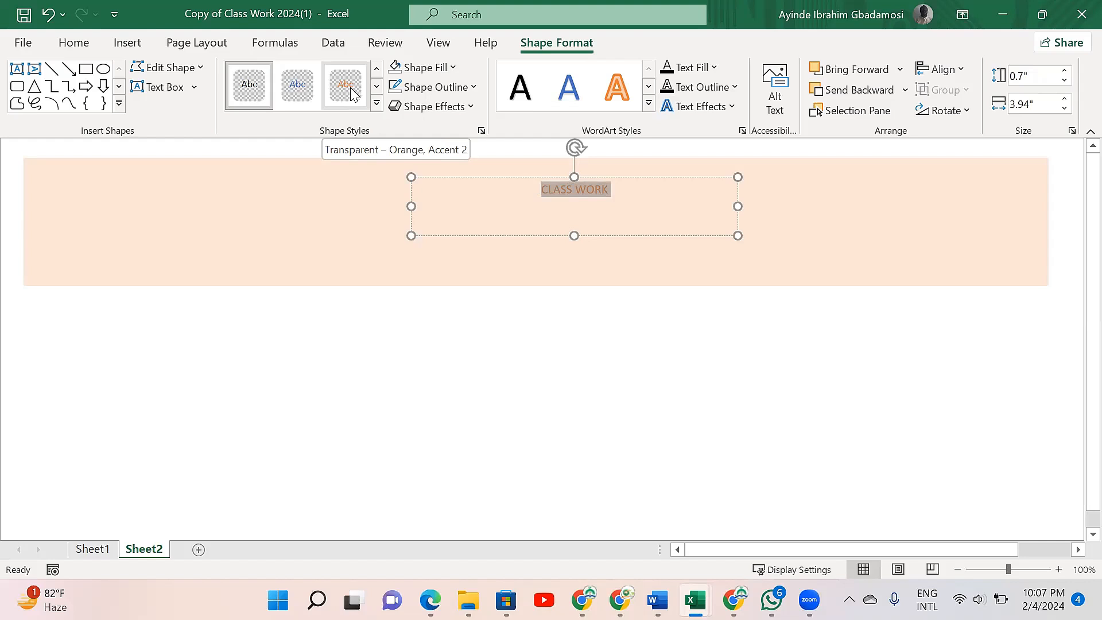
{"action": "left_click", "coordinate": [75, 43]}
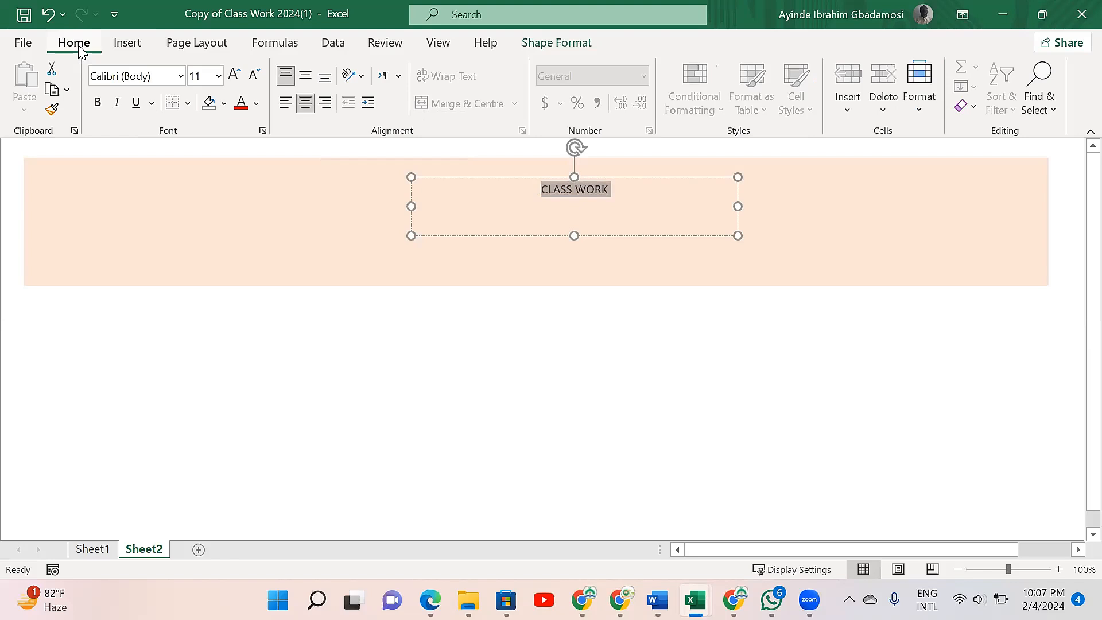
{"action": "left_click", "coordinate": [224, 104]}
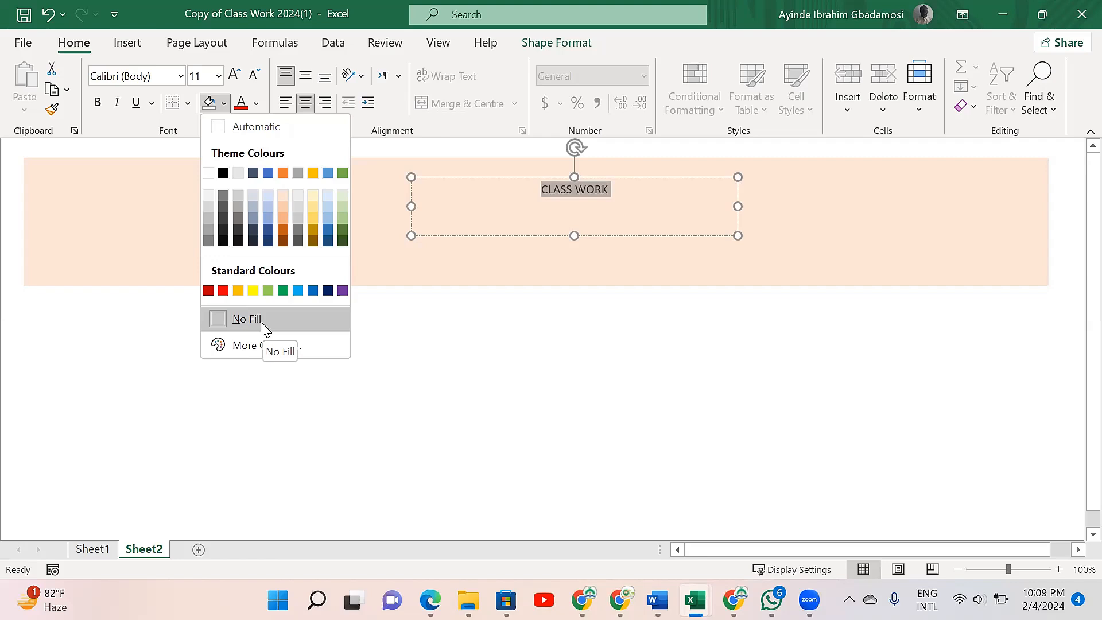
{"action": "left_click", "coordinate": [180, 76]}
{"action": "left_click", "coordinate": [180, 76]}
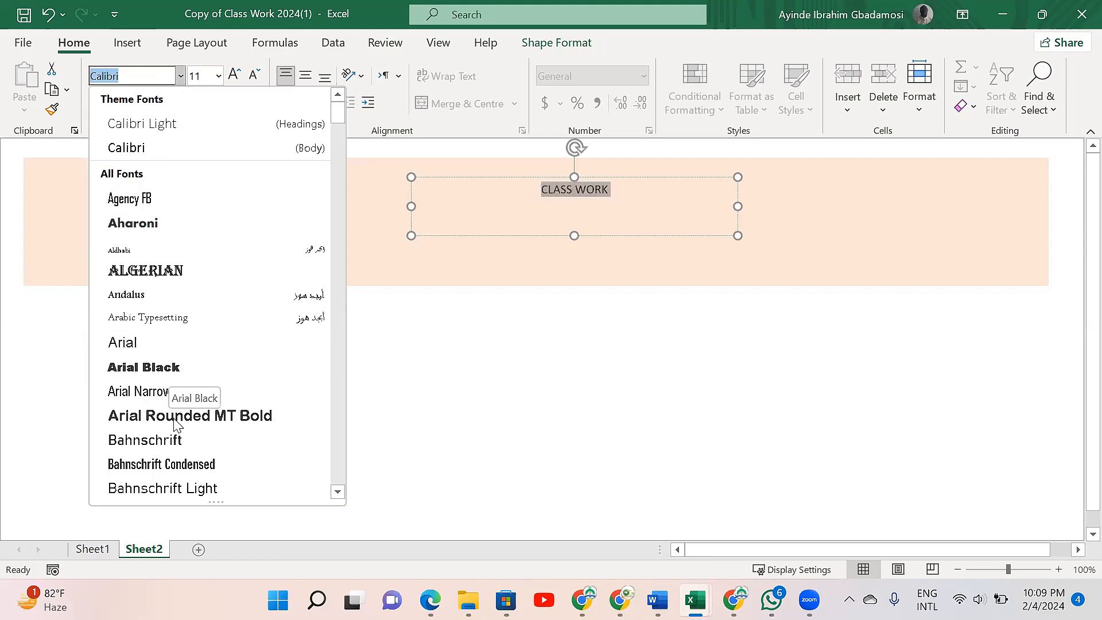
{"action": "left_click", "coordinate": [161, 367]}
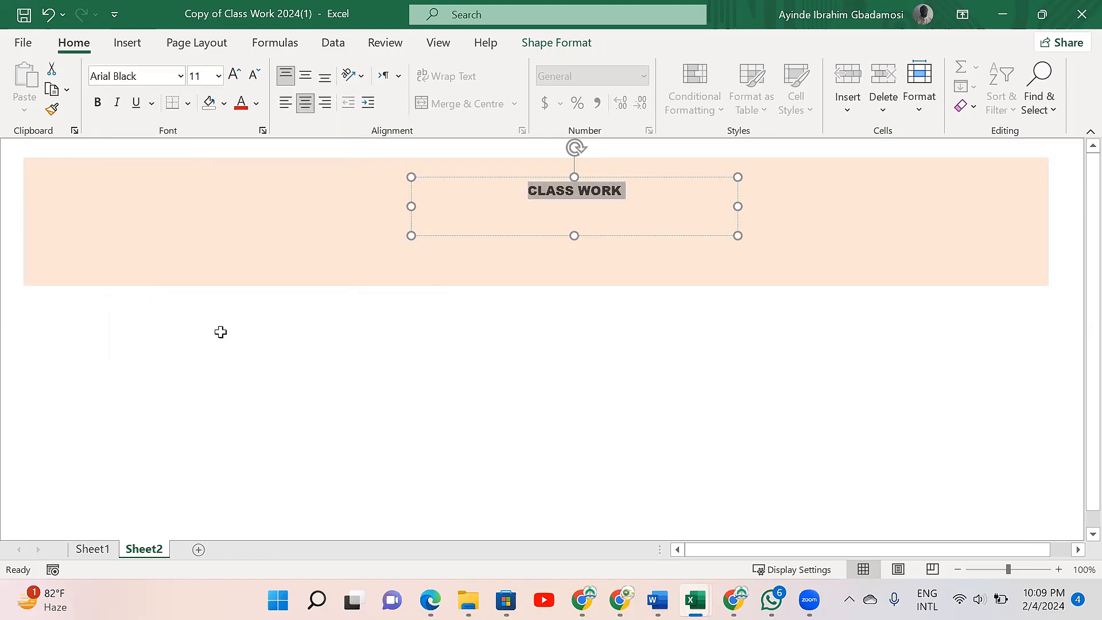
- Enlarge the CLASS WORK title text to font size 28
{"action": "left_click", "coordinate": [234, 75]}
{"action": "left_click", "coordinate": [235, 76]}
{"action": "left_click", "coordinate": [235, 76]}
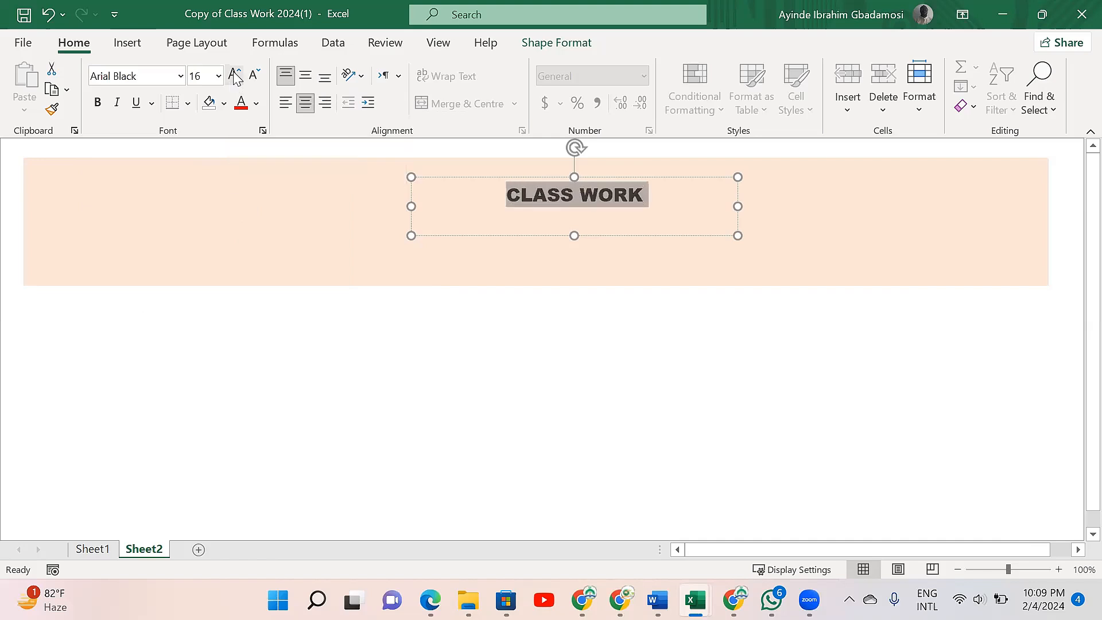
{"action": "left_click", "coordinate": [236, 76]}
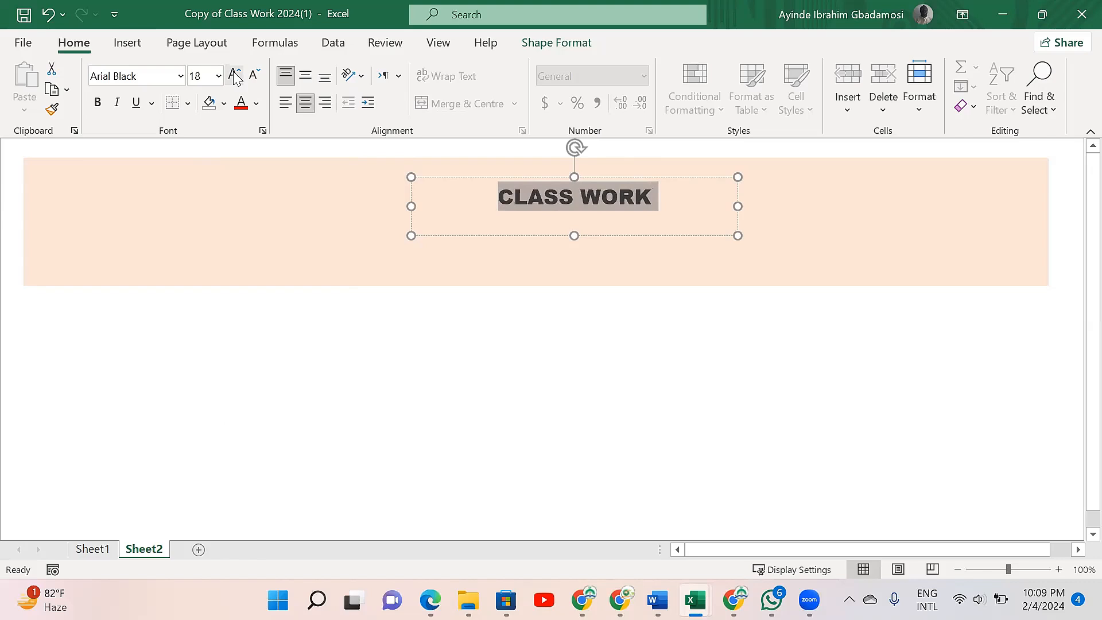
{"action": "left_click", "coordinate": [235, 76]}
{"action": "left_click", "coordinate": [236, 76]}
{"action": "left_click", "coordinate": [236, 76]}
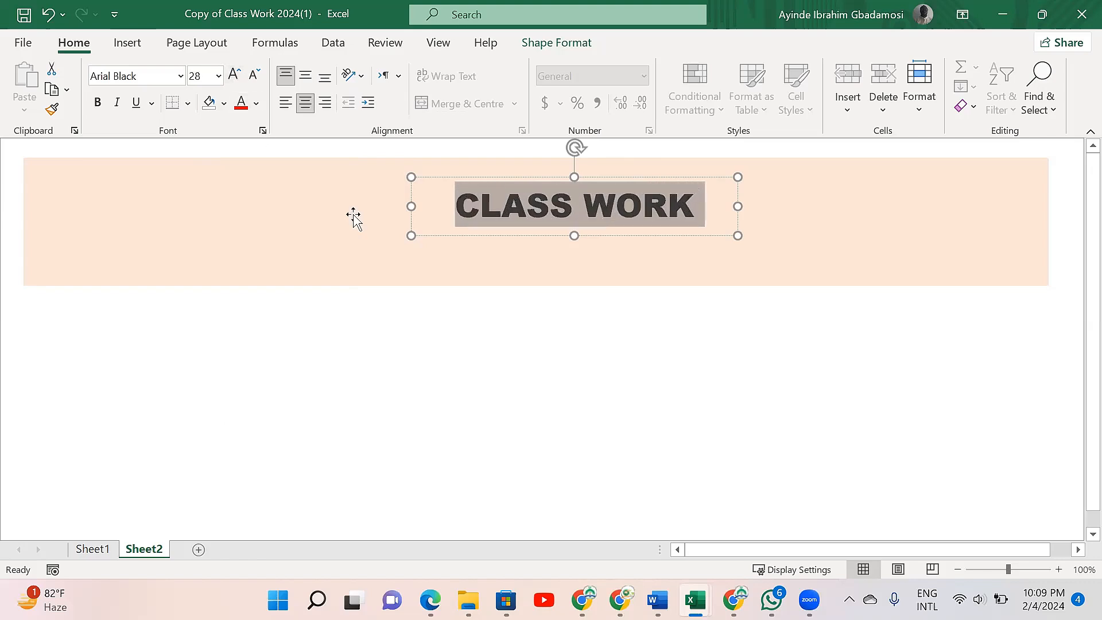
- Colour the word CLASS in the title with the standard colour yellow
{"action": "left_click", "coordinate": [525, 225]}
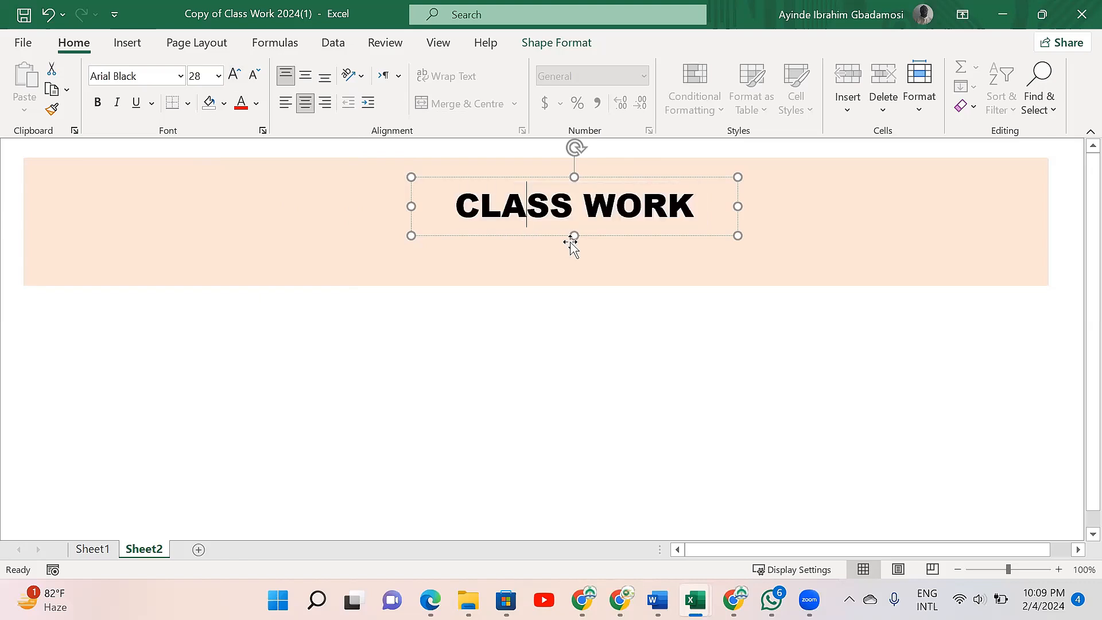
{"action": "left_click", "coordinate": [254, 105]}
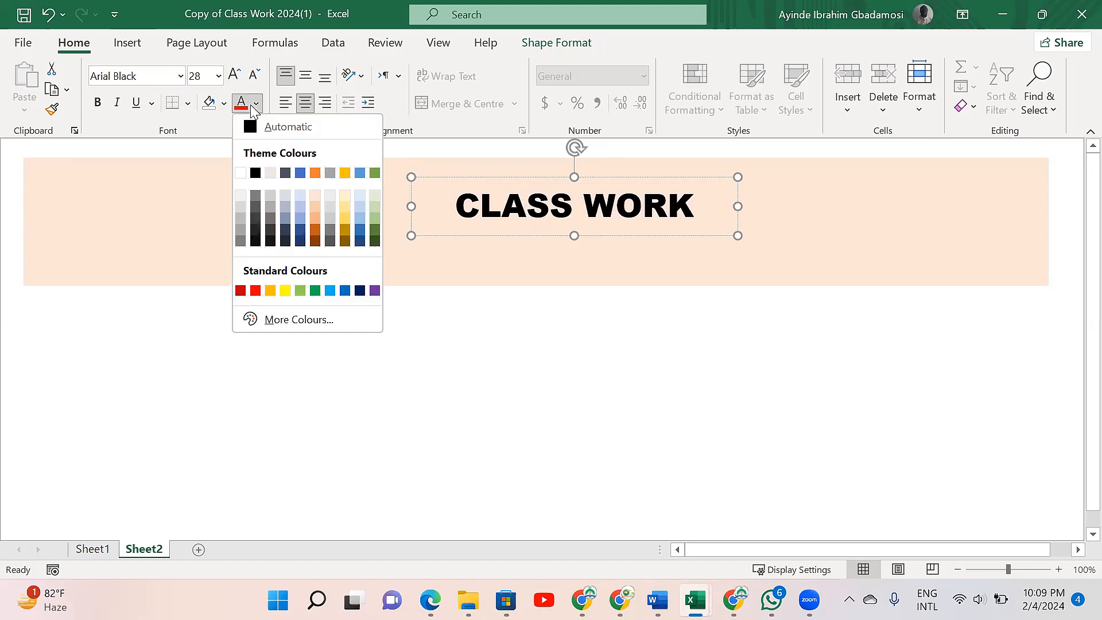
{"action": "left_click", "coordinate": [288, 293]}
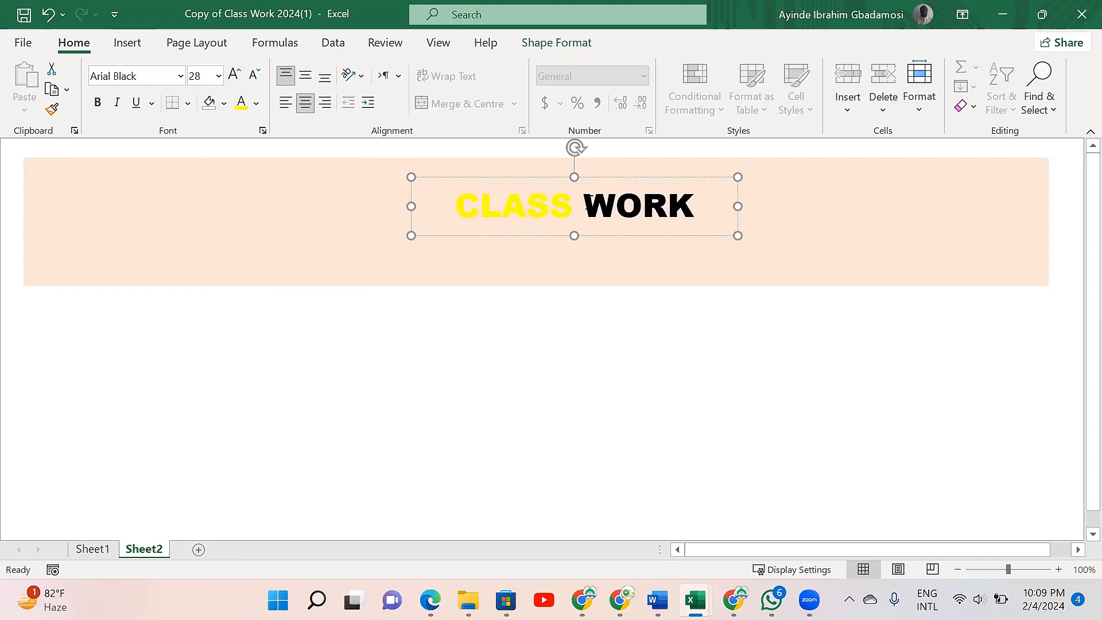
- Colour the word WORK in the title with the same yellow and deselect the shapes
{"action": "left_click", "coordinate": [592, 197]}
{"action": "key", "text": "shift+Right"}
{"action": "key", "text": "shift+Right"}
{"action": "key", "text": "shift+Right"}
{"action": "key", "text": "shift+Right"}
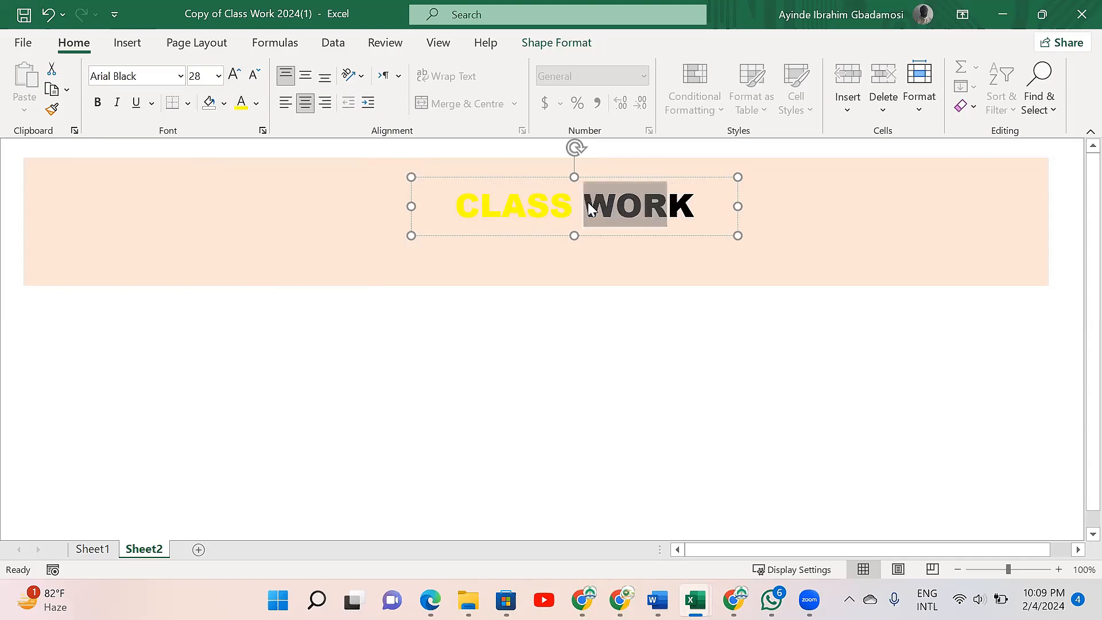
{"action": "left_click", "coordinate": [240, 111]}
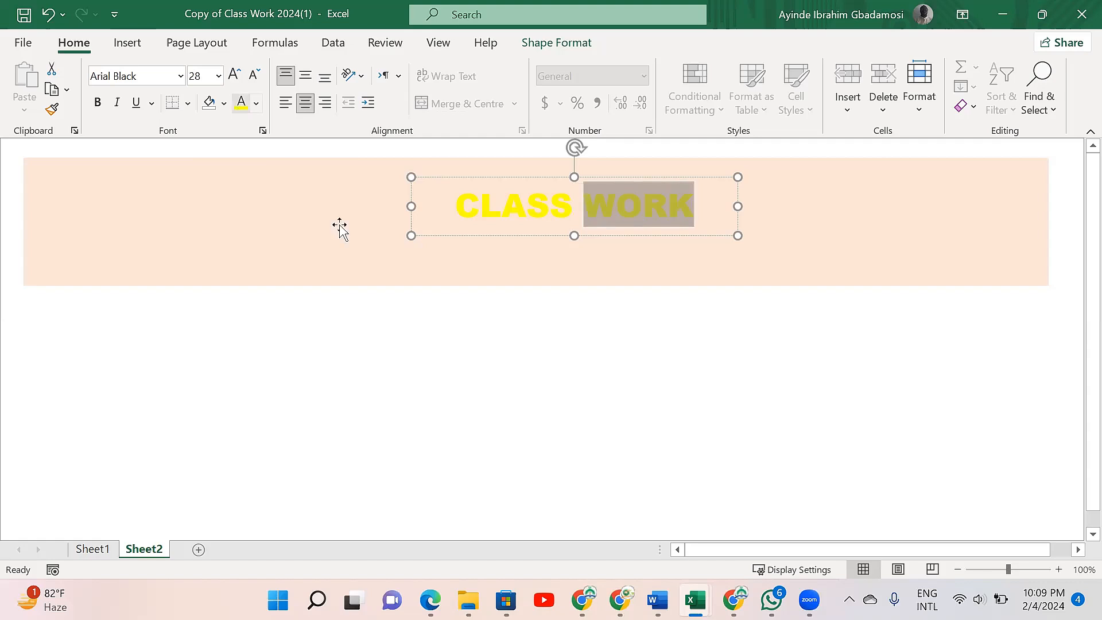
{"action": "left_click", "coordinate": [547, 261]}
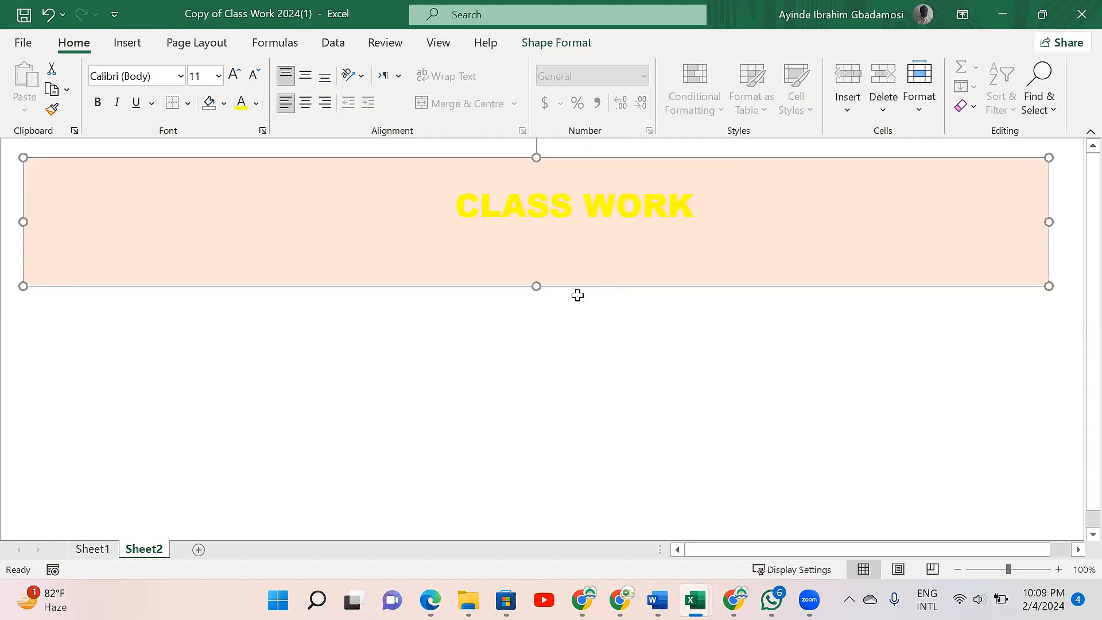
{"action": "left_click", "coordinate": [533, 326]}
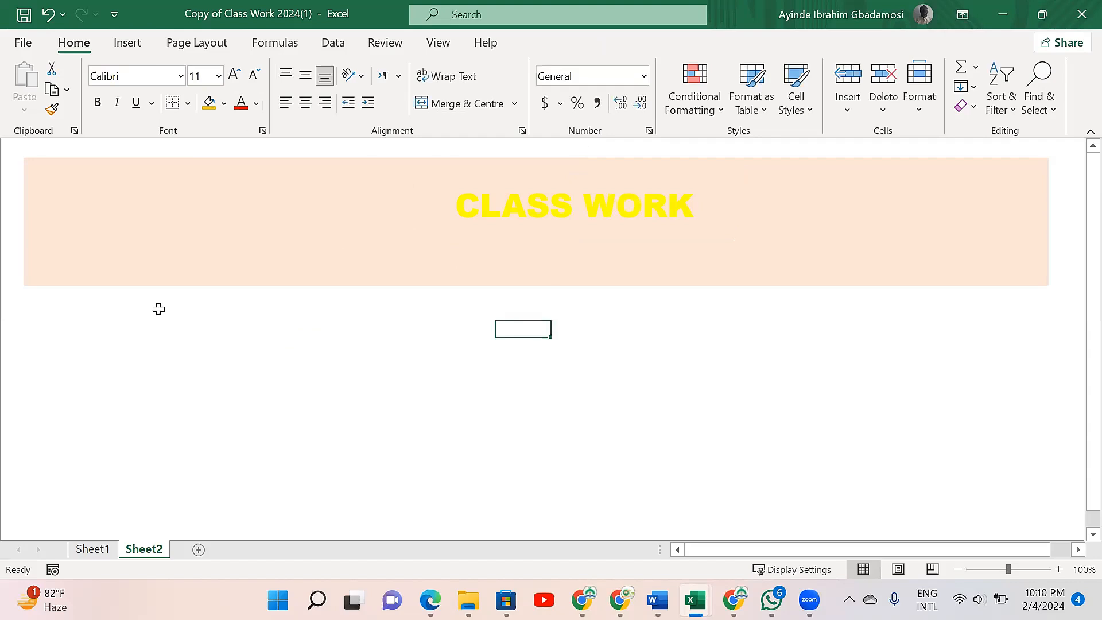
- Select an empty cell on Sheet2 just below the left end of the banner
{"action": "key", "text": "Left"}
{"action": "key", "text": "Left"}
{"action": "key", "text": "Left"}
{"action": "key", "text": "Left"}
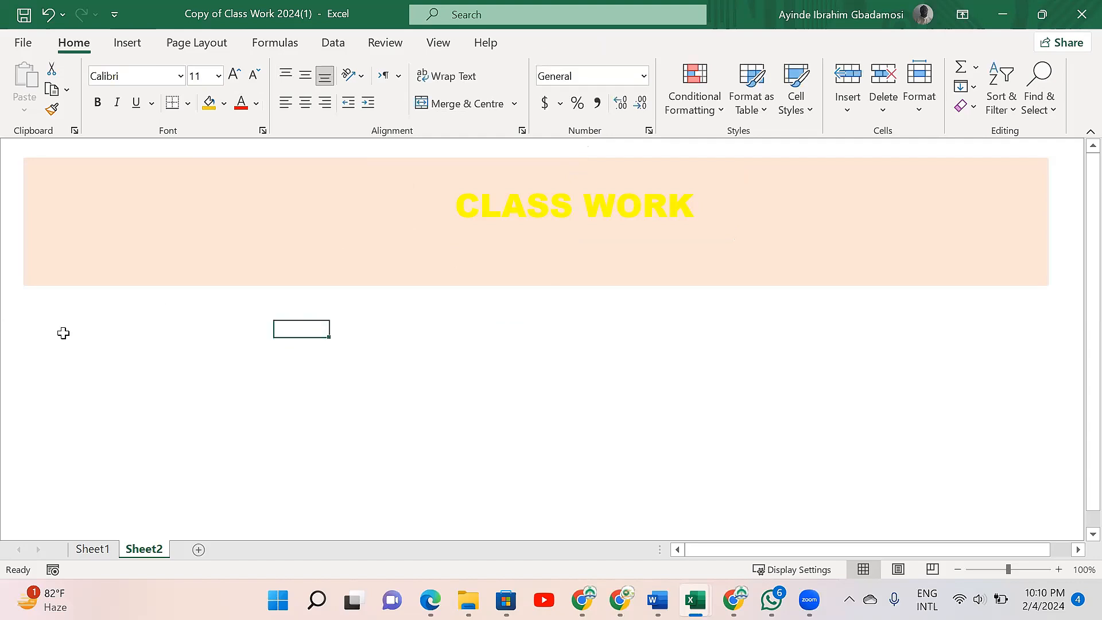
{"action": "left_click", "coordinate": [63, 333]}
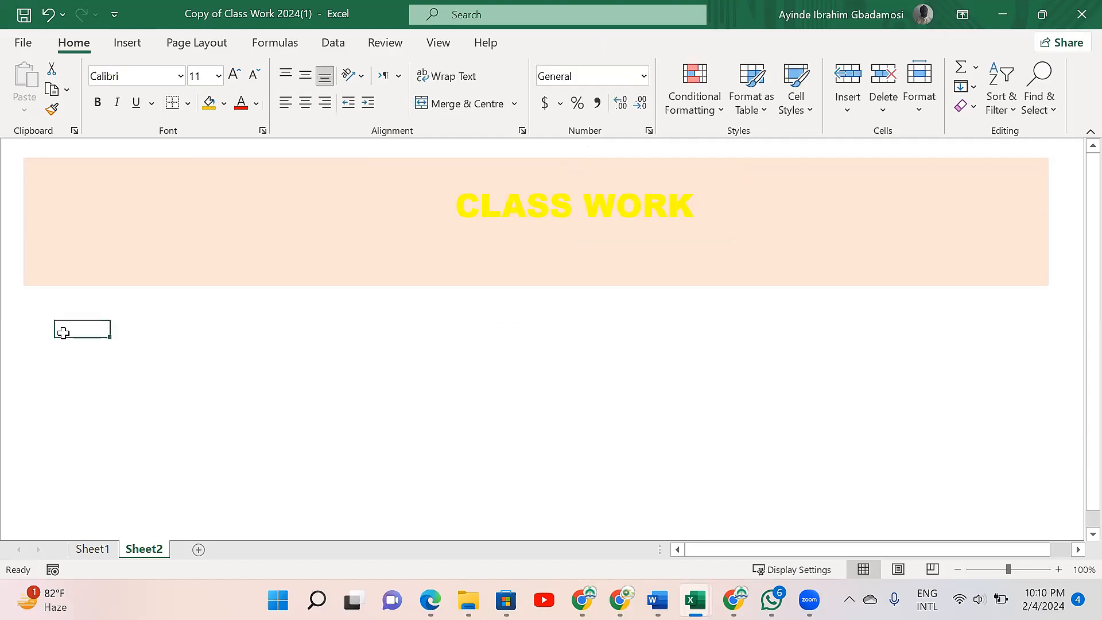
{"action": "left_click", "coordinate": [134, 50]}
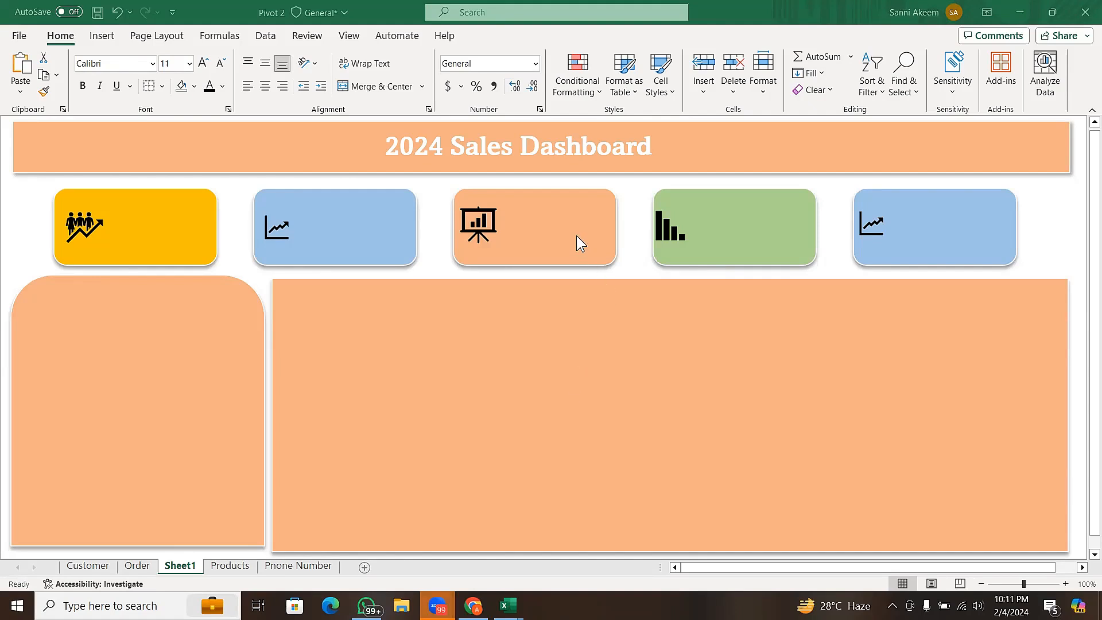
- Examine the orange and green cards in the row beneath the 2024 Sales Dashboard title in the Pivot 2 workbook
{"action": "left_click", "coordinate": [604, 253]}
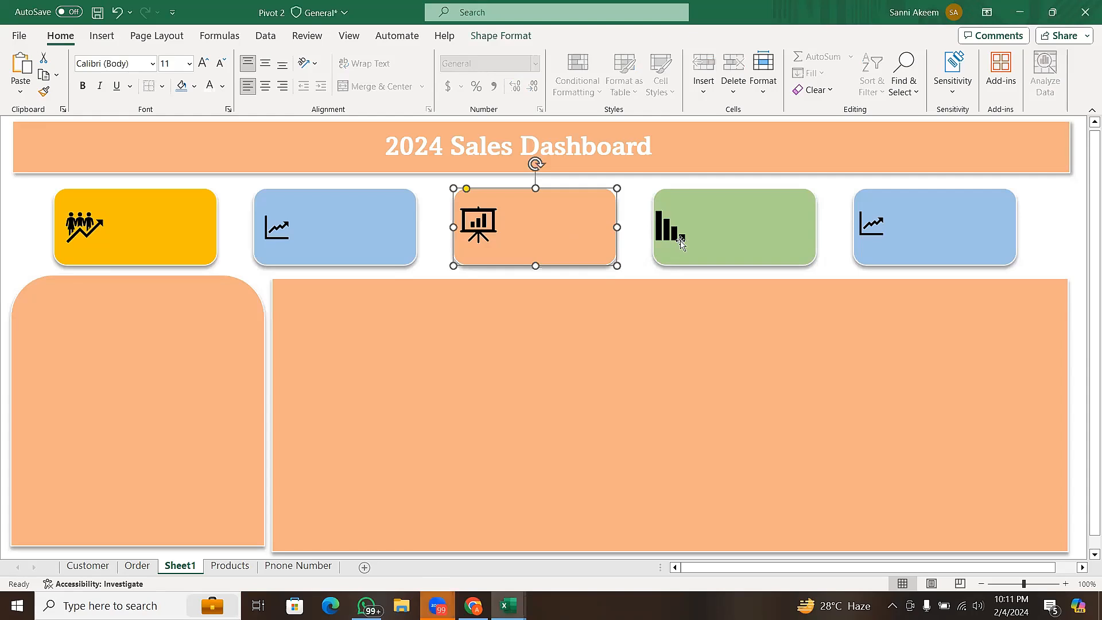
{"action": "left_click", "coordinate": [679, 240]}
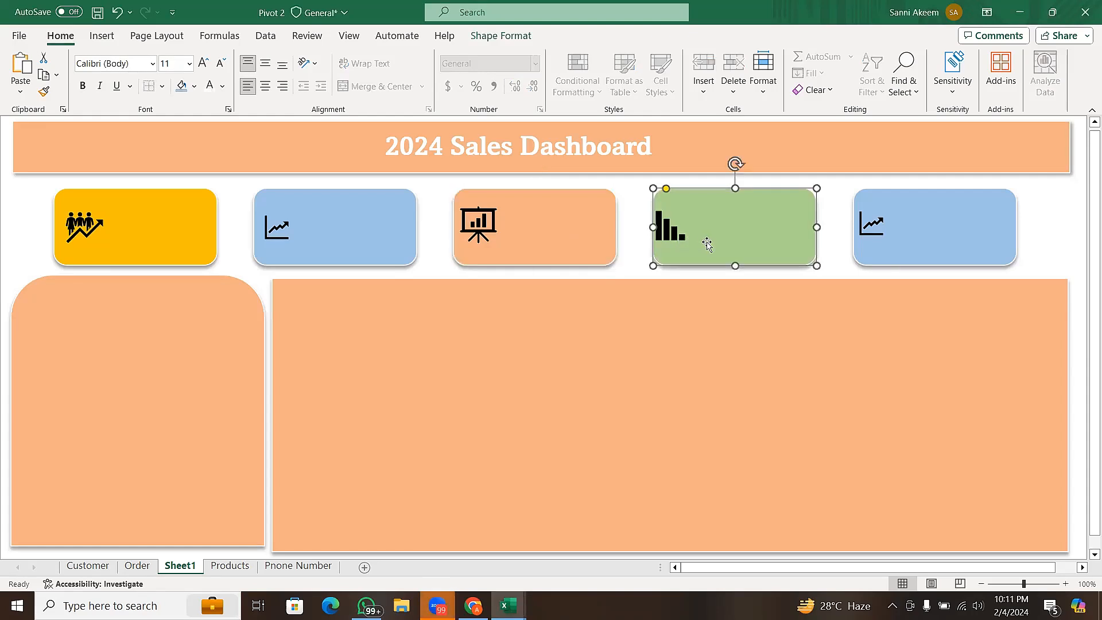